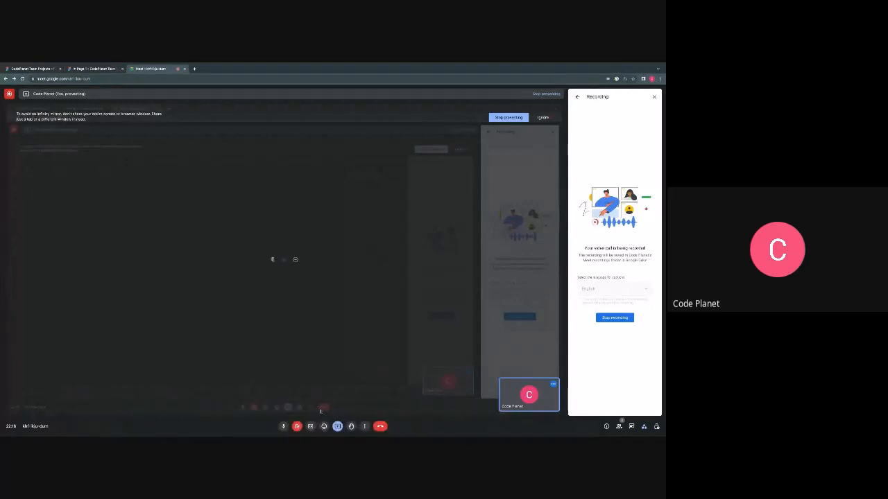
# - Switch to the CodePlanet Team Projects design file and examine the two sets of navigation bar variants, comparing their active link styles
pyautogui.click(38, 68)
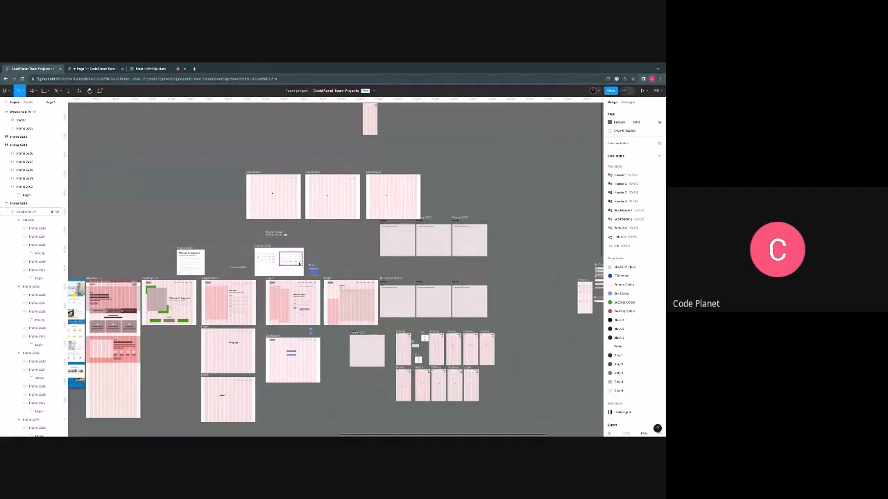
pyautogui.scroll(10, 263, 259)
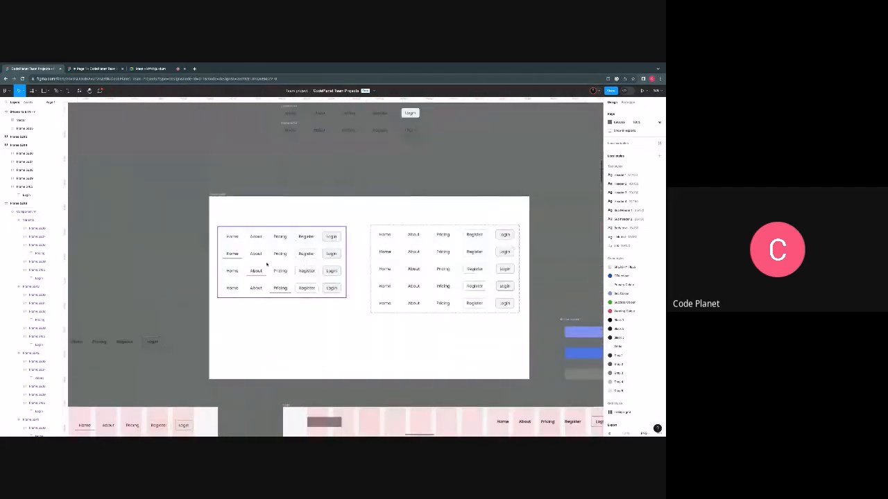
pyautogui.scroll(3, 266, 264)
pyautogui.hscroll(3, 270, 265)
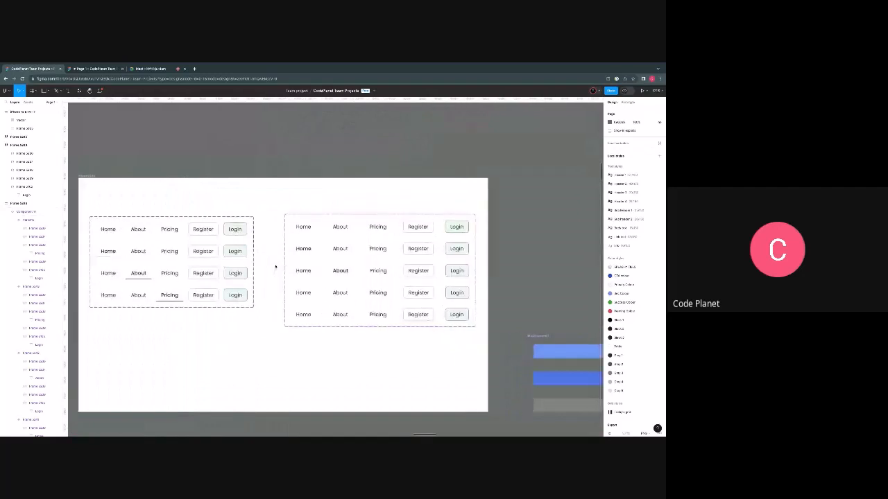
pyautogui.scroll(2, 275, 266)
pyautogui.hscroll(-2, 275, 266)
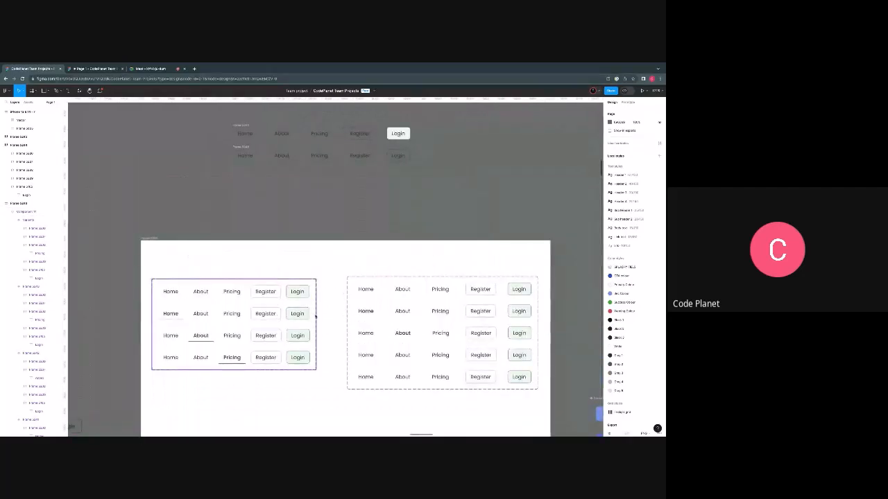
pyautogui.scroll(3, 383, 312)
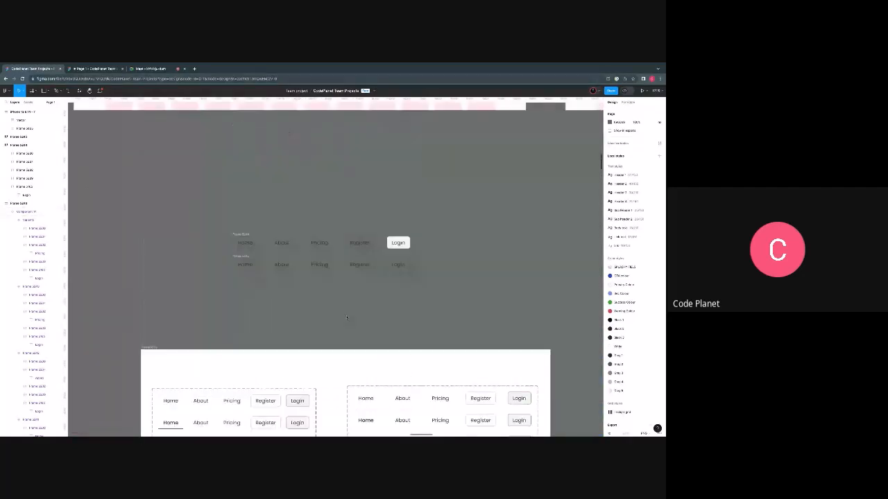
pyautogui.scroll(-5, 347, 317)
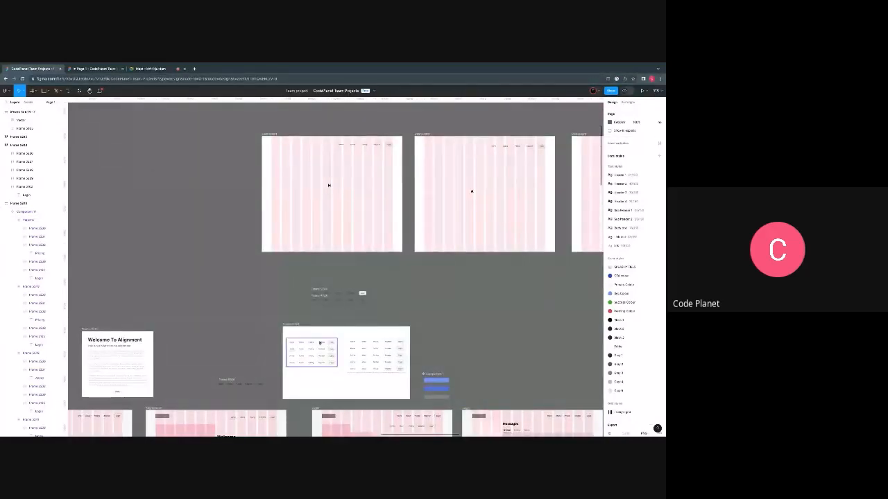
pyautogui.scroll(-1, 318, 346)
pyautogui.scroll(-1, 317, 340)
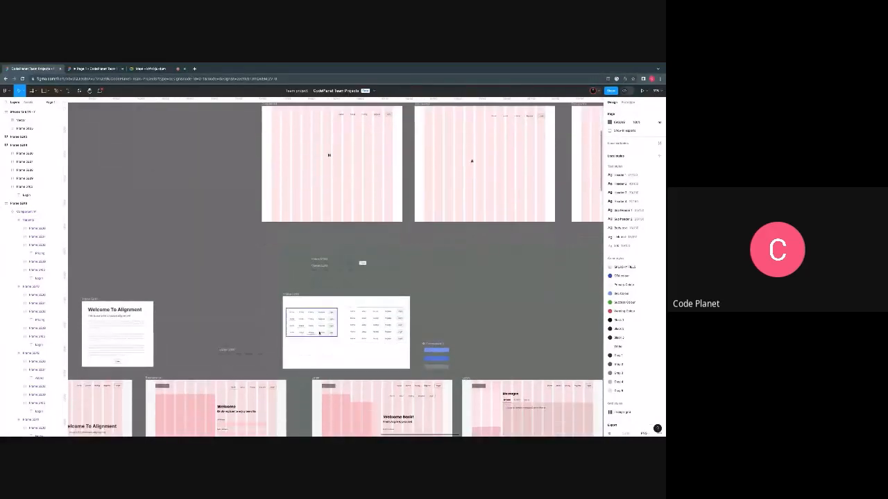
pyautogui.scroll(5, 317, 333)
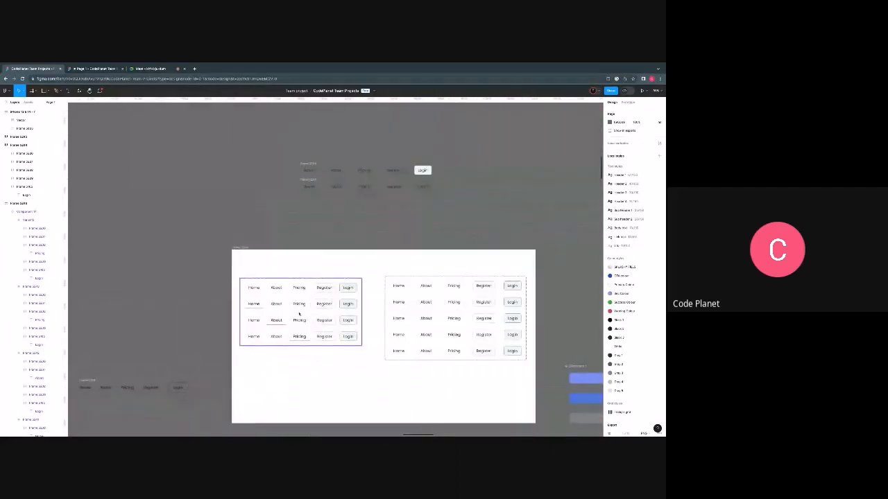
pyautogui.scroll(5, 298, 312)
pyautogui.hscroll(3, 271, 308)
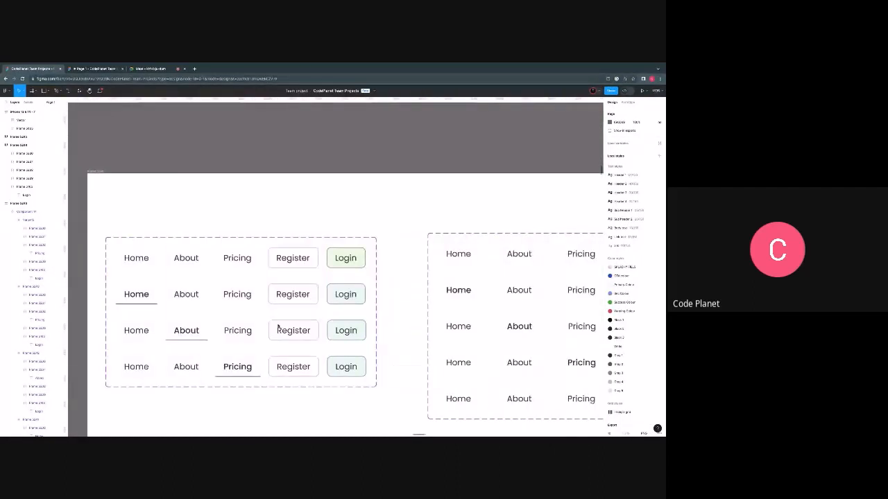
pyautogui.hscroll(1, 277, 327)
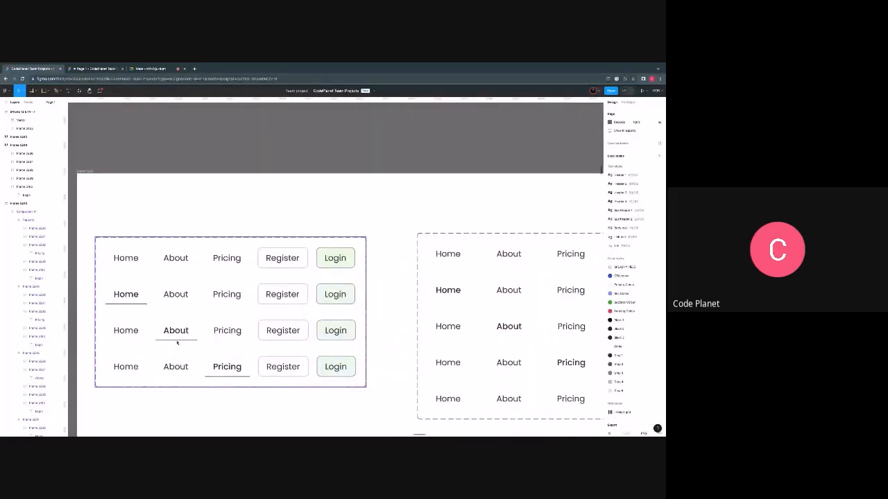
pyautogui.scroll(-1, 177, 342)
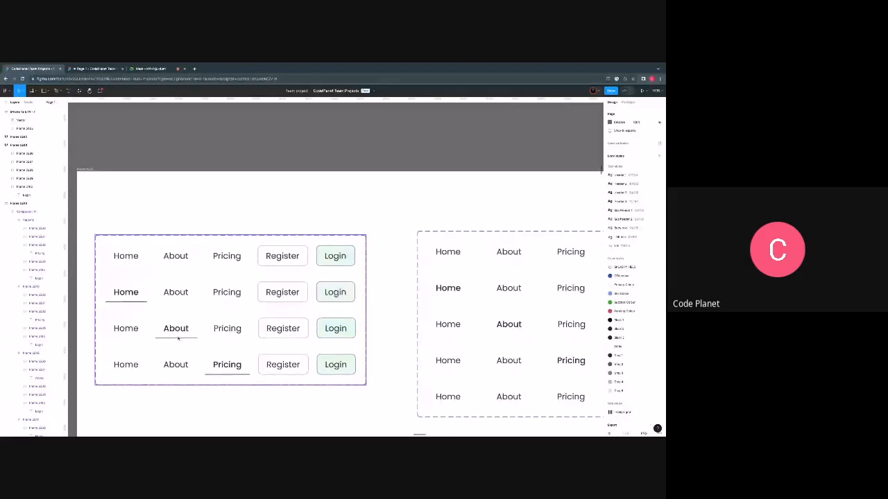
pyautogui.hscroll(1, 178, 339)
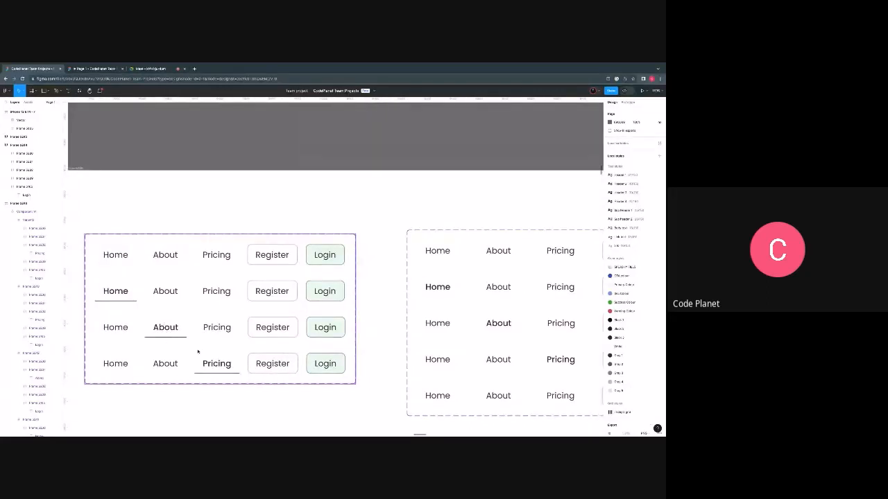
pyautogui.hscroll(3, 198, 352)
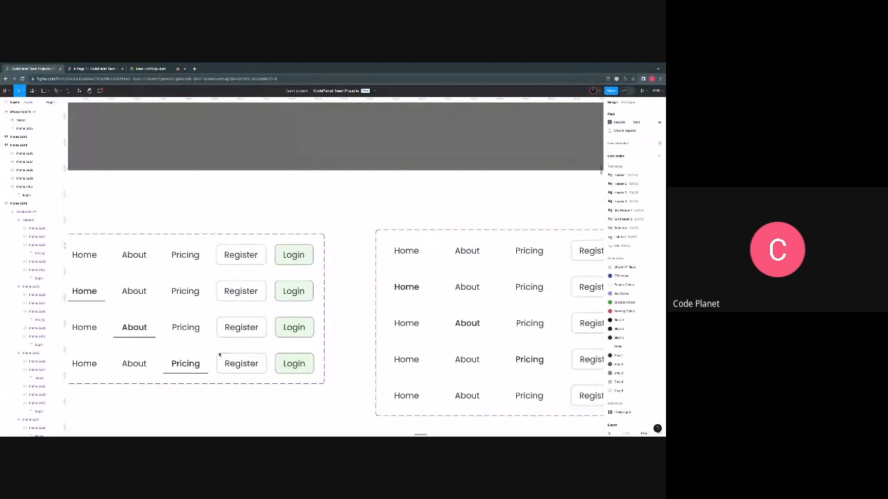
pyautogui.hscroll(10, 219, 355)
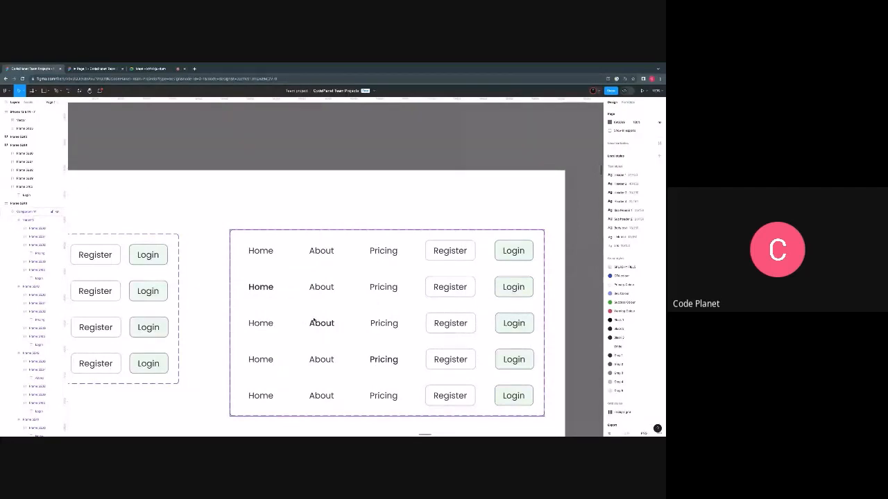
pyautogui.scroll(-3, 313, 321)
pyautogui.scroll(-2, 313, 321)
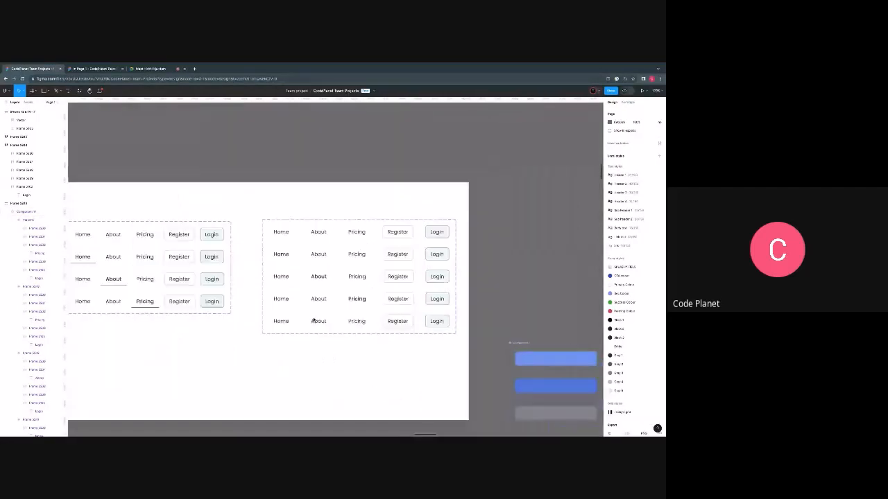
pyautogui.scroll(-2, 313, 321)
pyautogui.scroll(2, 313, 321)
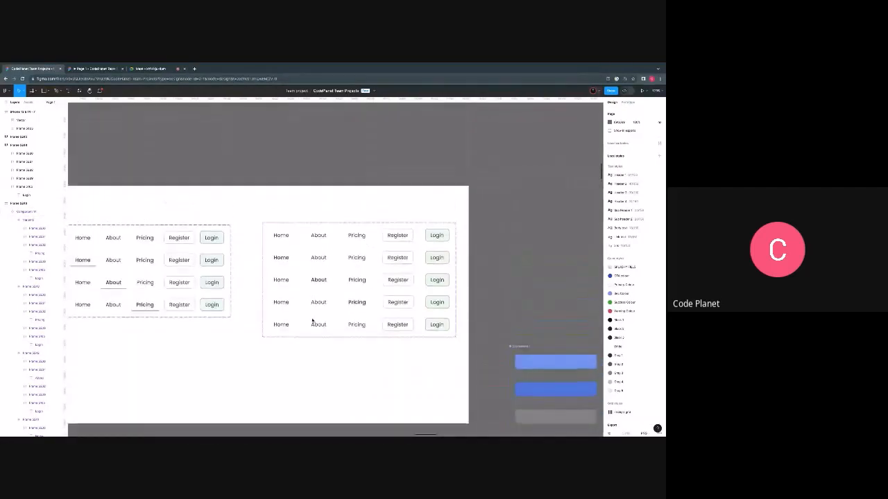
# - Copy the Home, About, Pricing, Register and Login navigation bar at the top of the Welcome Back login page
pyautogui.scroll(-5, 313, 321)
pyautogui.hscroll(3, 294, 329)
pyautogui.scroll(-4, 294, 328)
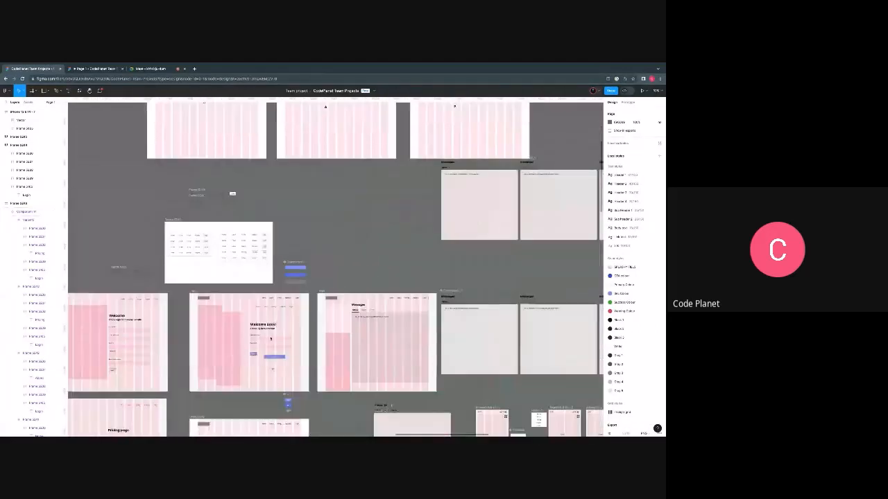
pyautogui.scroll(5, 271, 278)
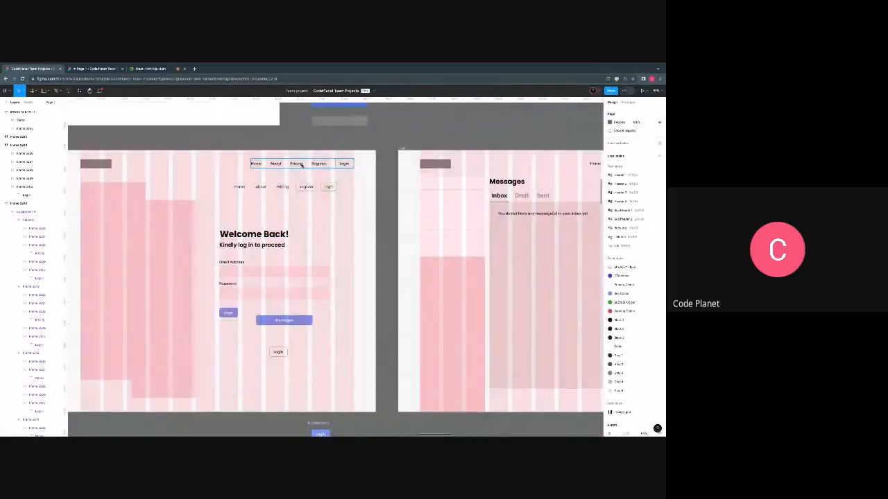
pyautogui.rightClick(301, 165)
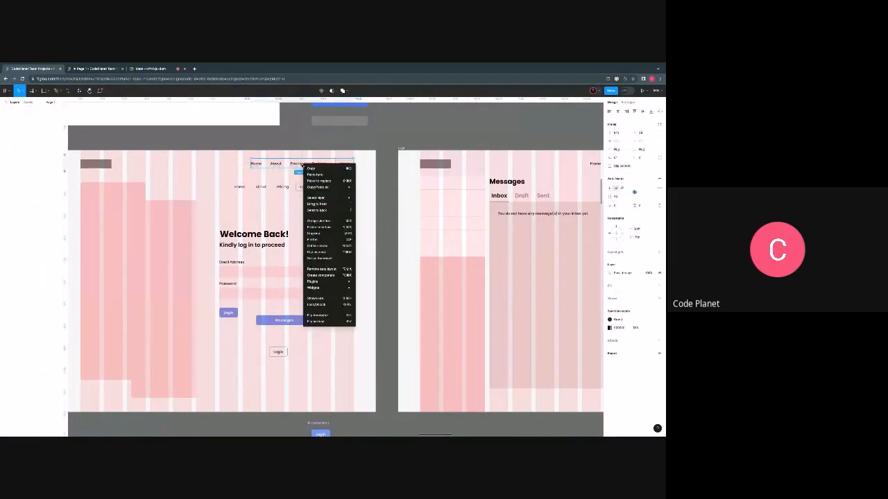
pyautogui.click(312, 171)
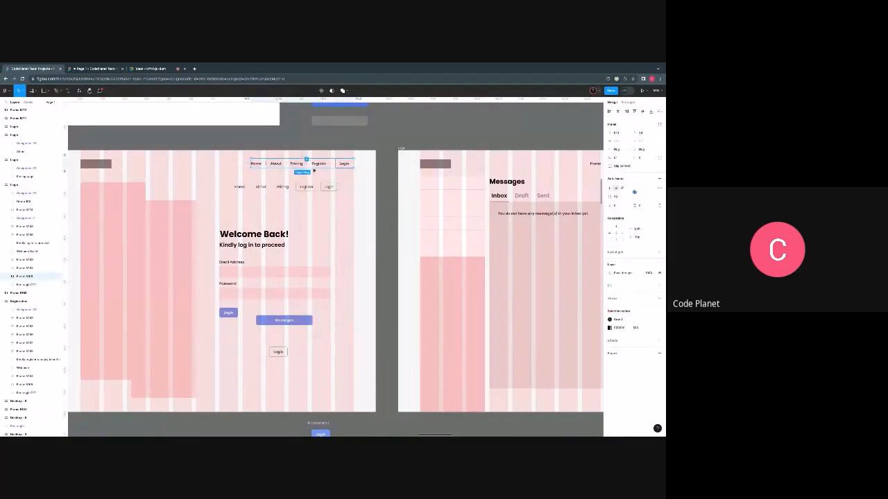
# - Draw a new frame on the empty canvas above the Messages page and paste the copied navigation bar into its upper part
pyautogui.scroll(5, 314, 170)
pyautogui.scroll(-2, 309, 203)
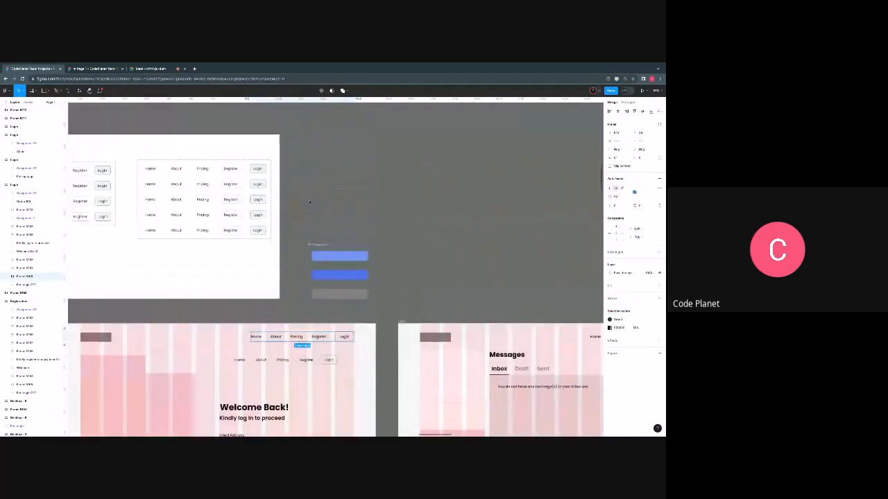
pyautogui.scroll(3, 310, 203)
pyautogui.hscroll(4, 278, 202)
pyautogui.press('f')
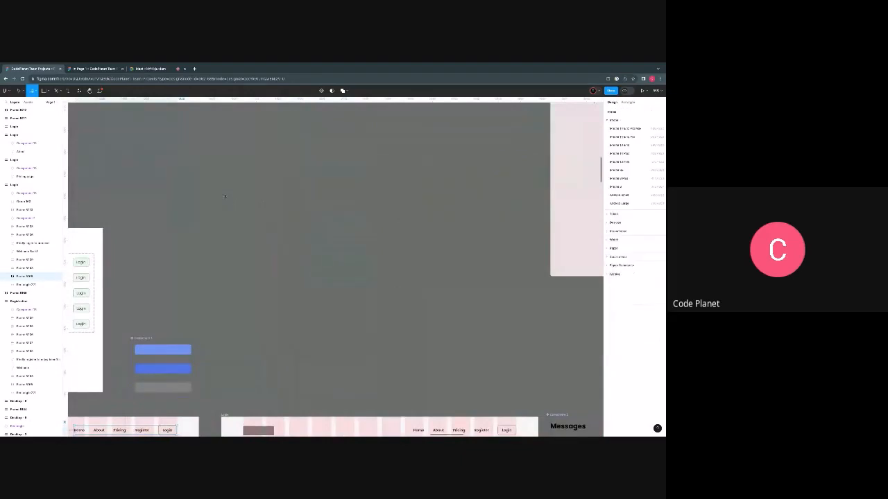
pyautogui.moveTo(230, 128); pyautogui.dragTo(506, 338)
pyautogui.rightClick(296, 147)
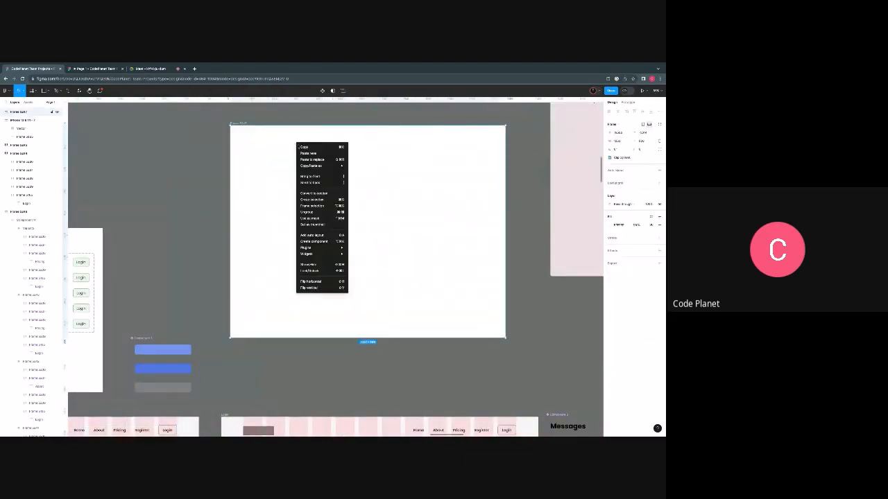
pyautogui.click(313, 155)
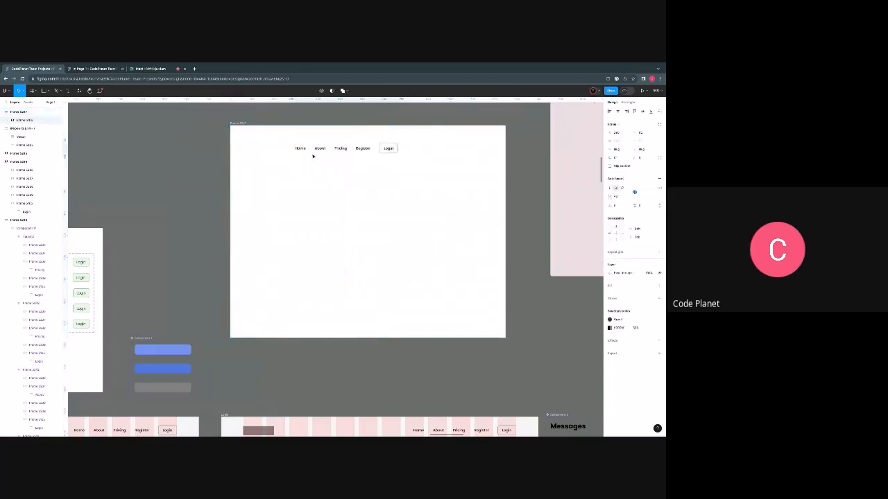
# - Remove the auto layout from the pasted navigation bar and ungroup it into separate items
pyautogui.scroll(3, 342, 151)
pyautogui.click(357, 144)
pyautogui.rightClick(357, 144)
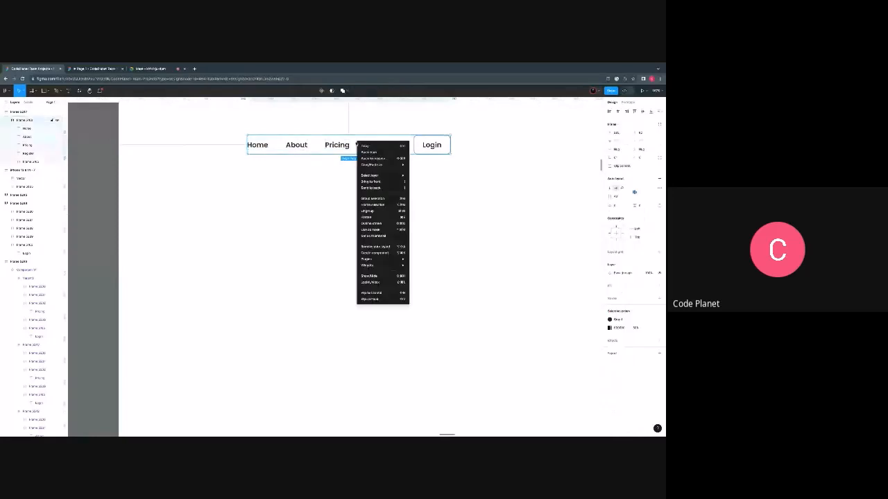
pyautogui.click(349, 148)
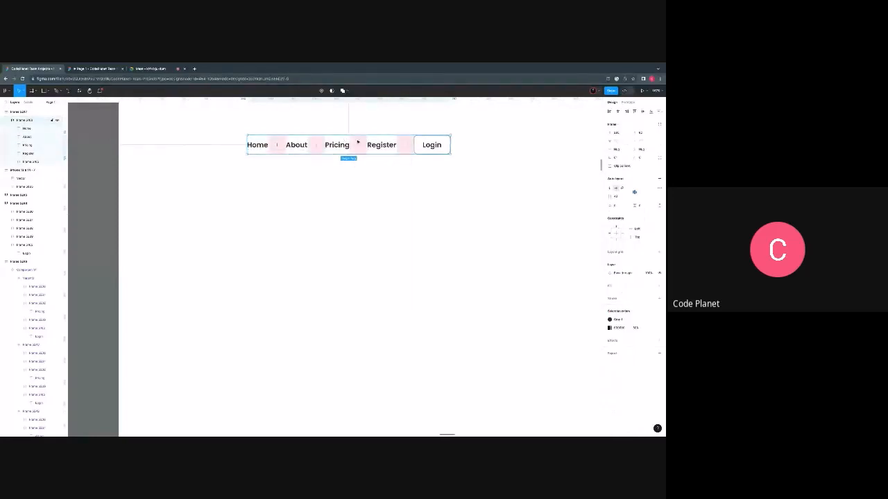
pyautogui.rightClick(342, 141)
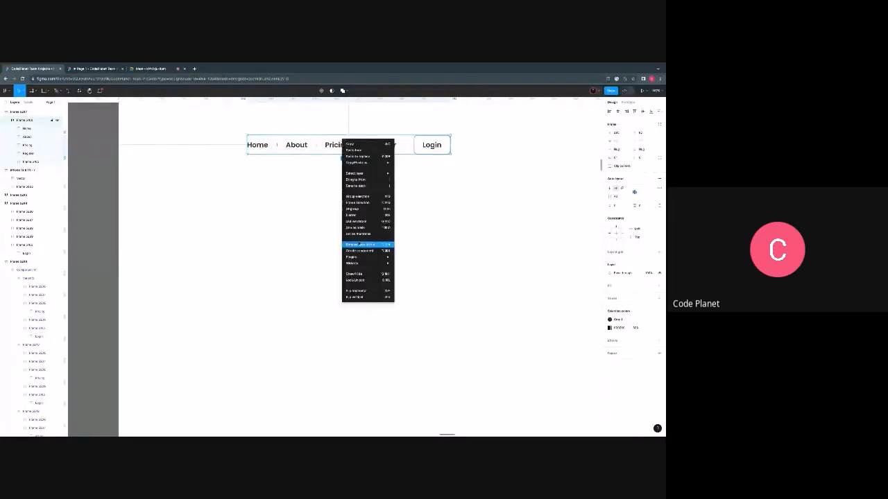
pyautogui.click(359, 245)
pyautogui.rightClick(350, 140)
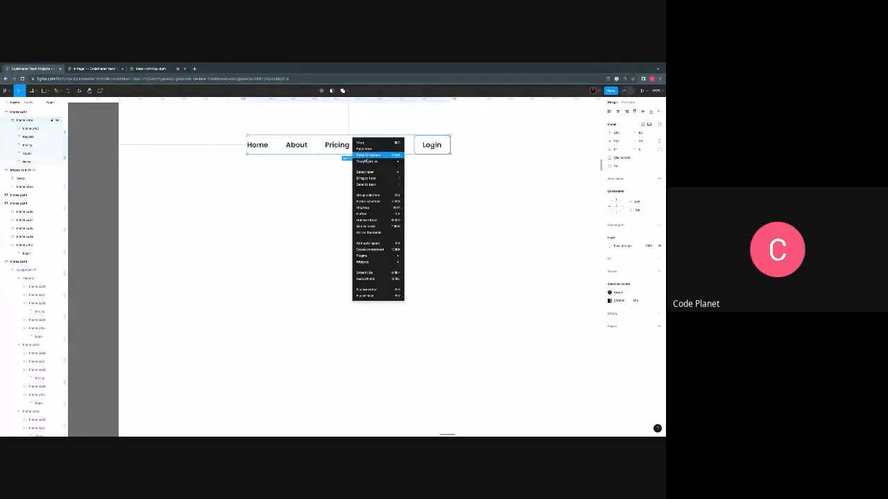
pyautogui.click(371, 209)
pyautogui.click(374, 212)
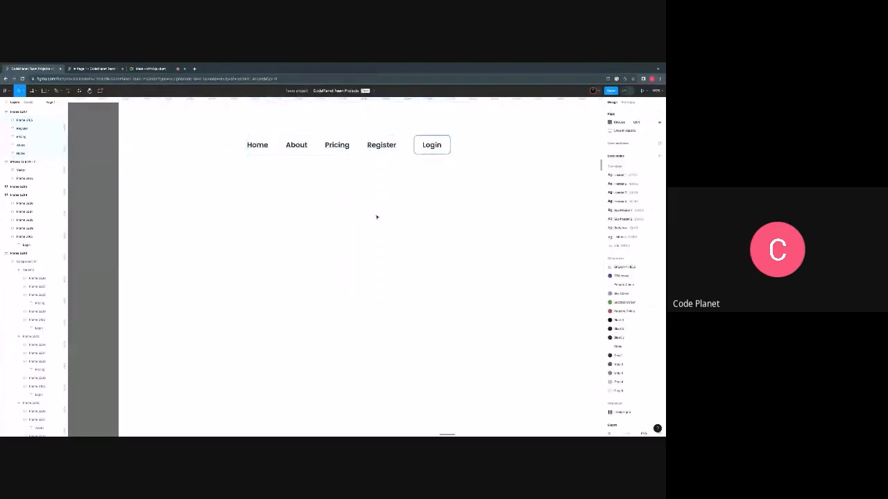
pyautogui.moveTo(238, 135); pyautogui.dragTo(481, 174)
pyautogui.click(364, 213)
pyautogui.click(381, 146)
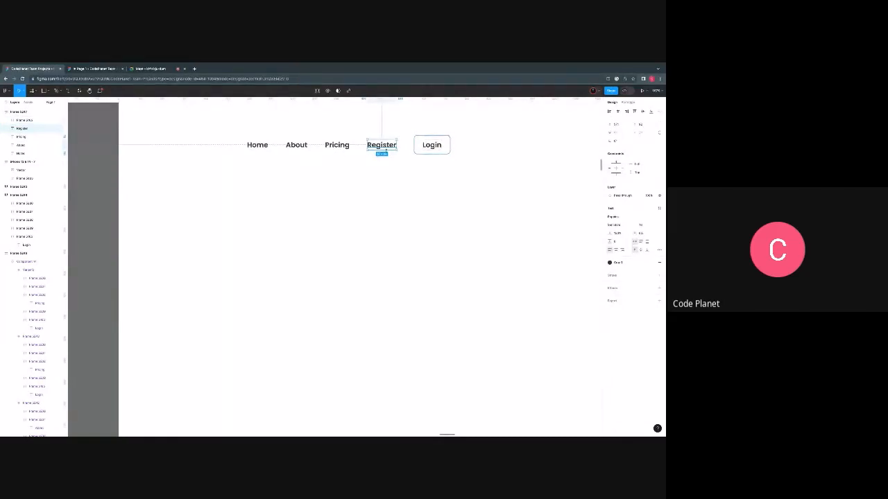
pyautogui.click(393, 163)
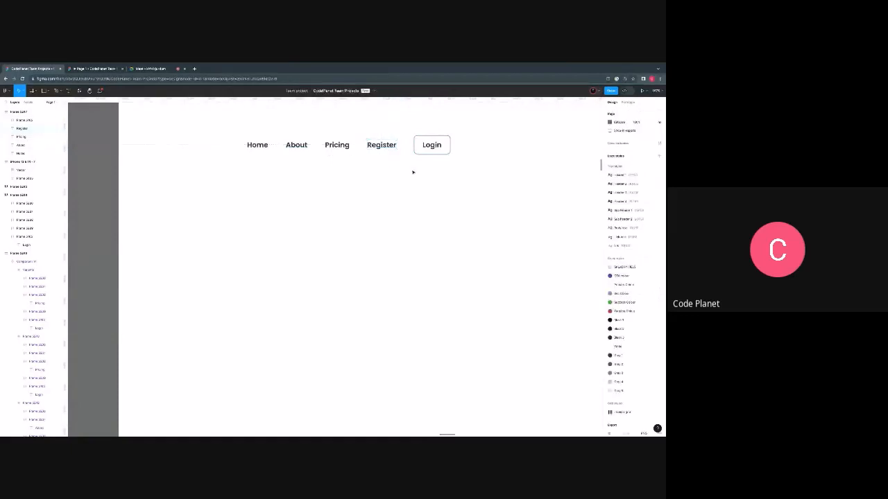
# - Set the font weight of the Home, About, Pricing and Register texts to Regular
pyautogui.click(256, 145)
pyautogui.keyDown('shift'); pyautogui.click(296, 145); pyautogui.keyUp('shift')
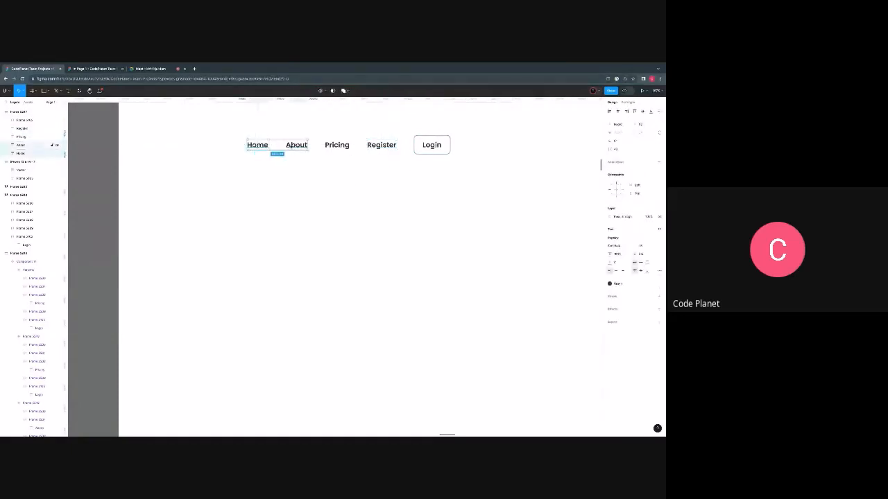
pyautogui.keyDown('shift'); pyautogui.click(336, 145); pyautogui.keyUp('shift')
pyautogui.keyDown('shift'); pyautogui.click(381, 147); pyautogui.keyUp('shift')
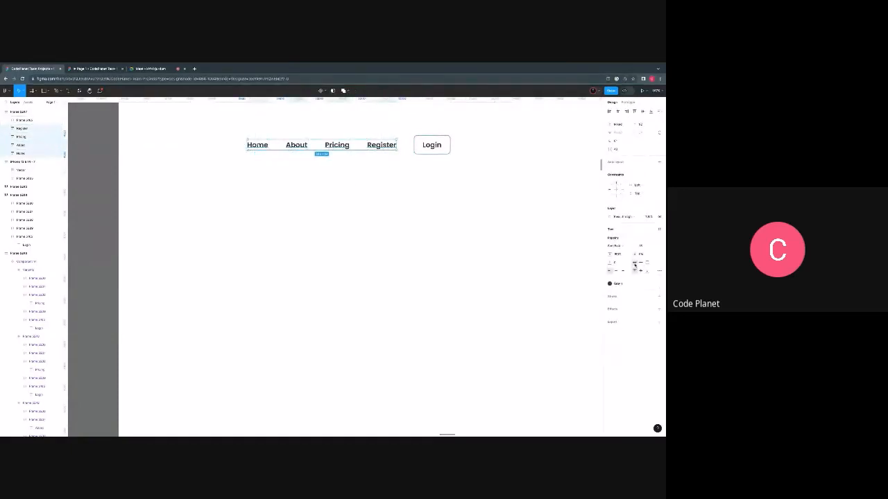
pyautogui.click(617, 246)
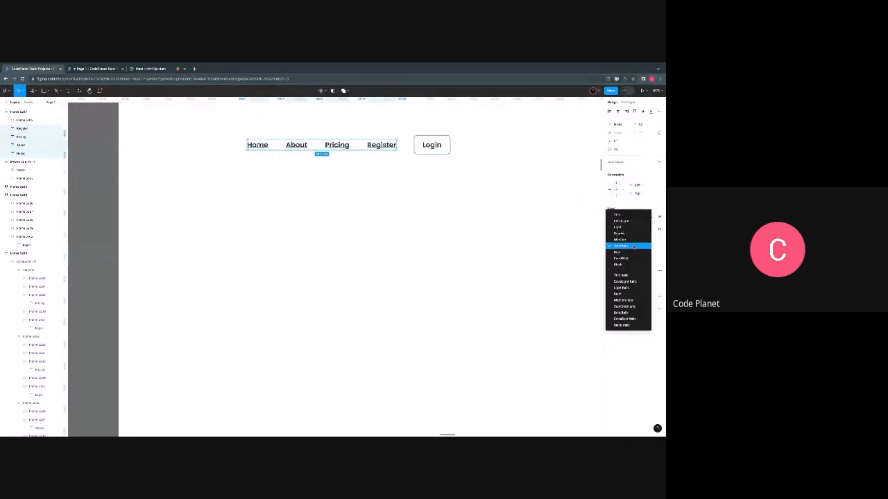
pyautogui.click(625, 234)
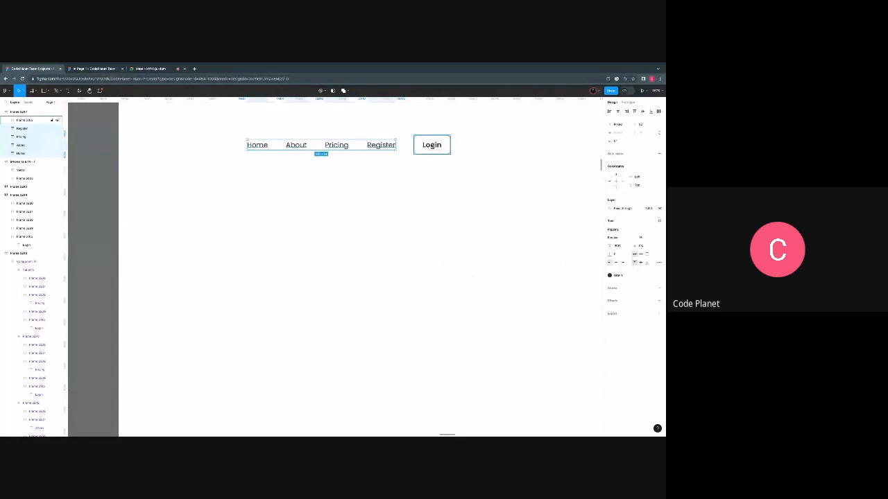
# - Set the font weight of the Login button's text to Regular
pyautogui.click(431, 145)
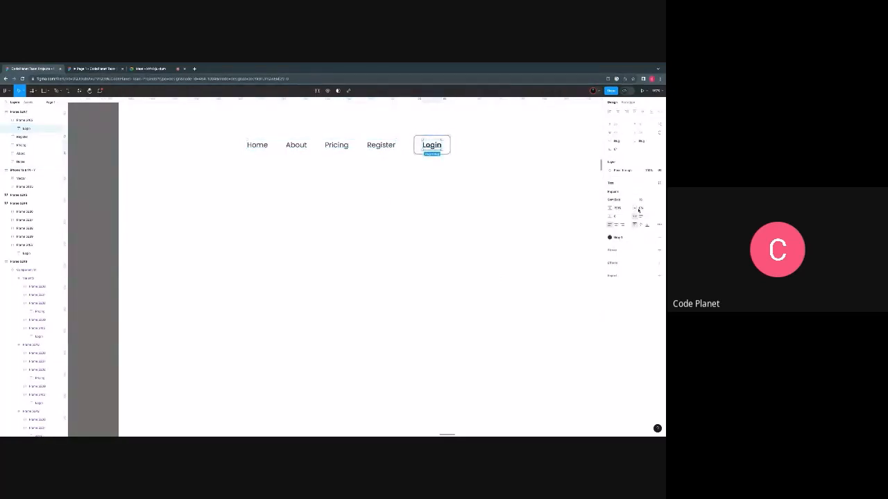
pyautogui.click(620, 200)
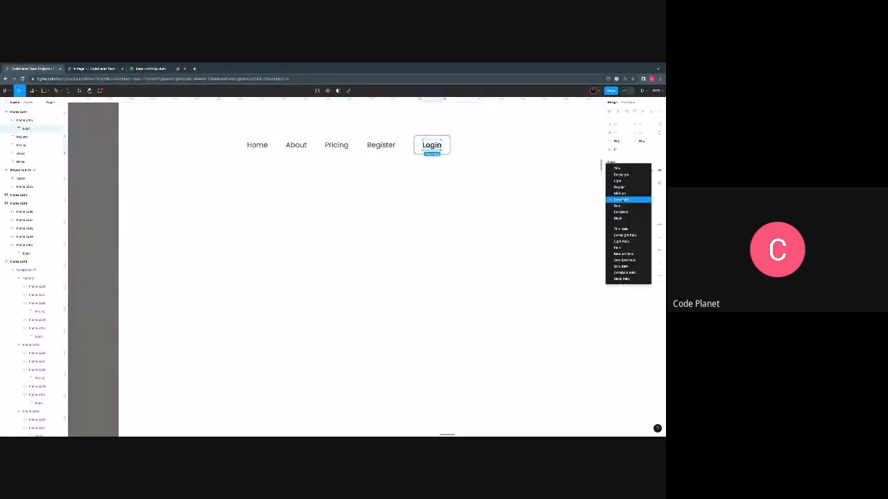
pyautogui.click(619, 187)
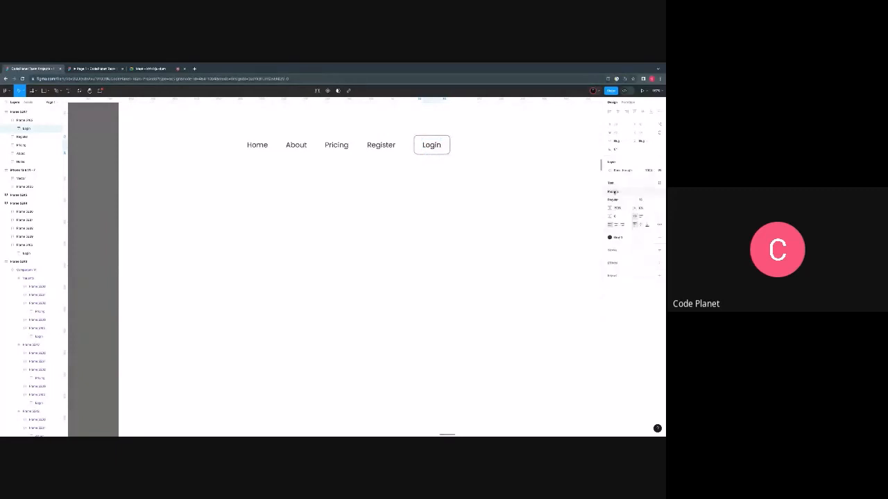
pyautogui.click(243, 202)
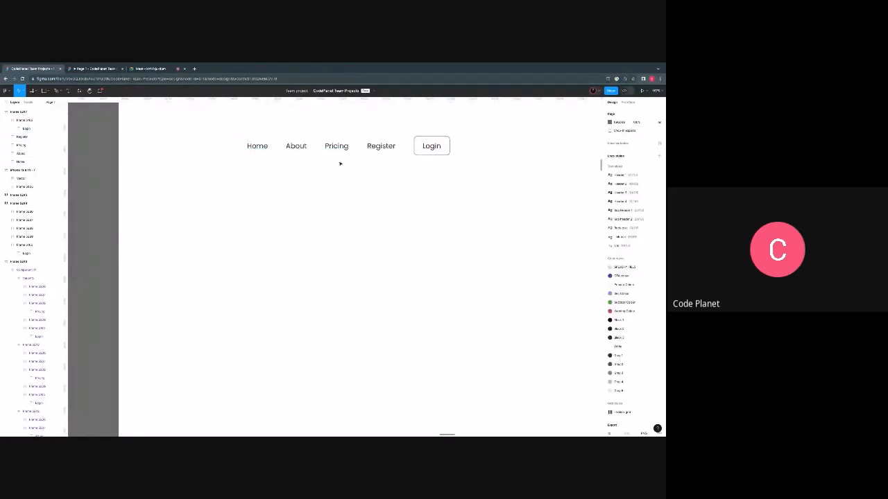
# - Wrap the Home text of the navigation bar in its own auto layout frame
pyautogui.scroll(1, 340, 164)
pyautogui.hscroll(1, 340, 163)
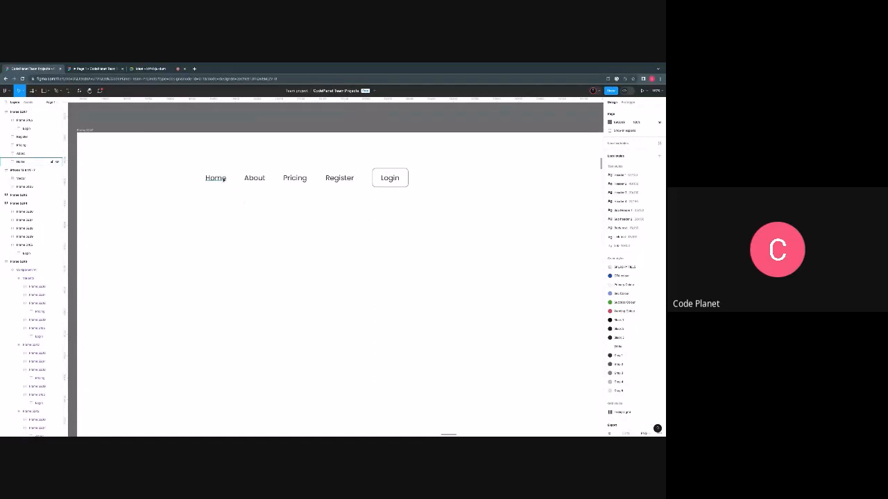
pyautogui.click(221, 179)
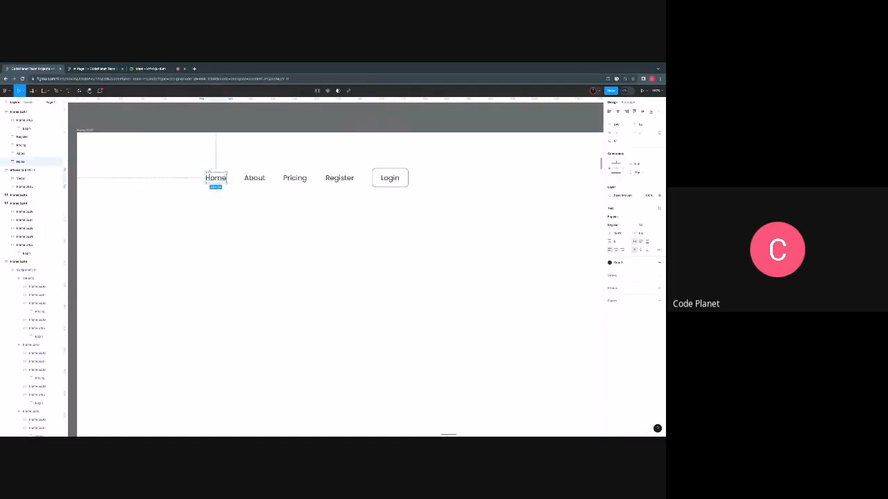
pyautogui.click(255, 179)
pyautogui.click(295, 179)
pyautogui.click(336, 179)
pyautogui.click(218, 180)
pyautogui.hotkey('shift', 'a')
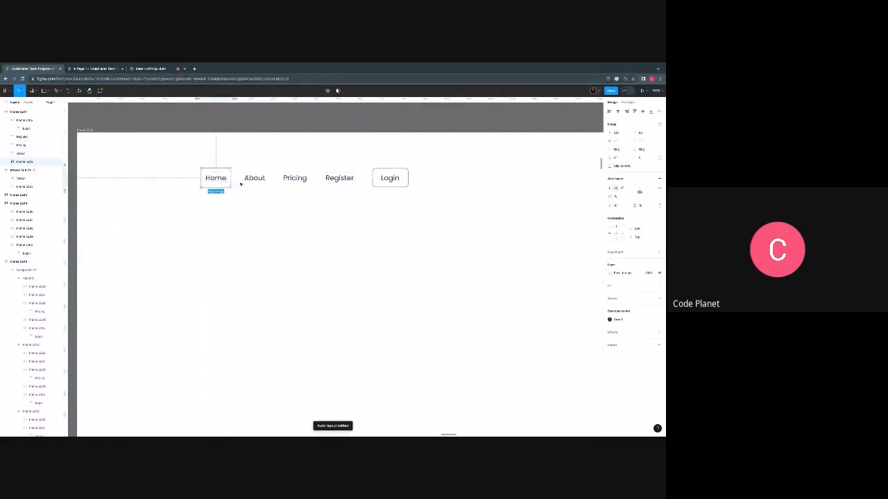
# - Wrap the About, Pricing and Register texts each in a separate auto layout frame
pyautogui.click(247, 181)
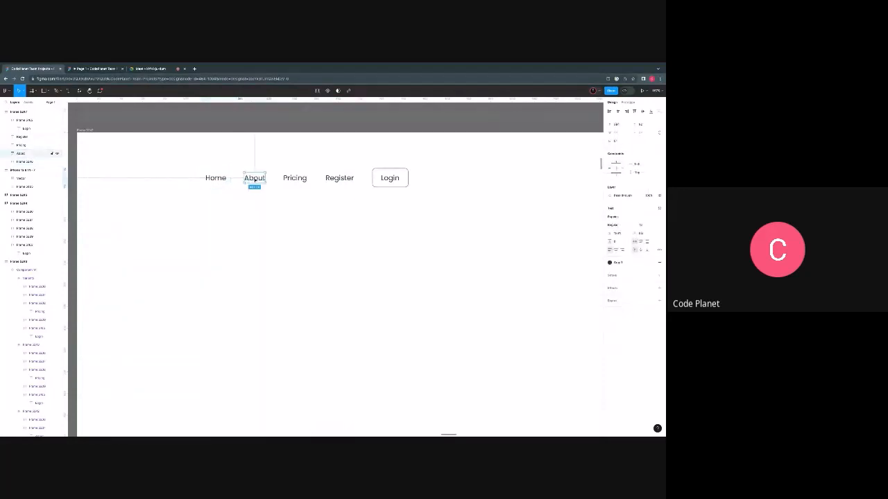
pyautogui.hotkey('shift', 'a')
pyautogui.click(286, 179)
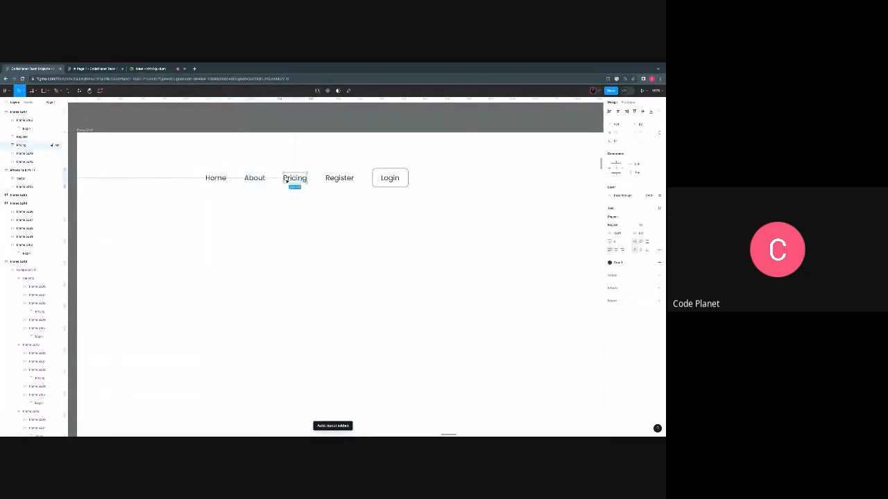
pyautogui.hotkey('shift', 'a')
pyautogui.click(339, 179)
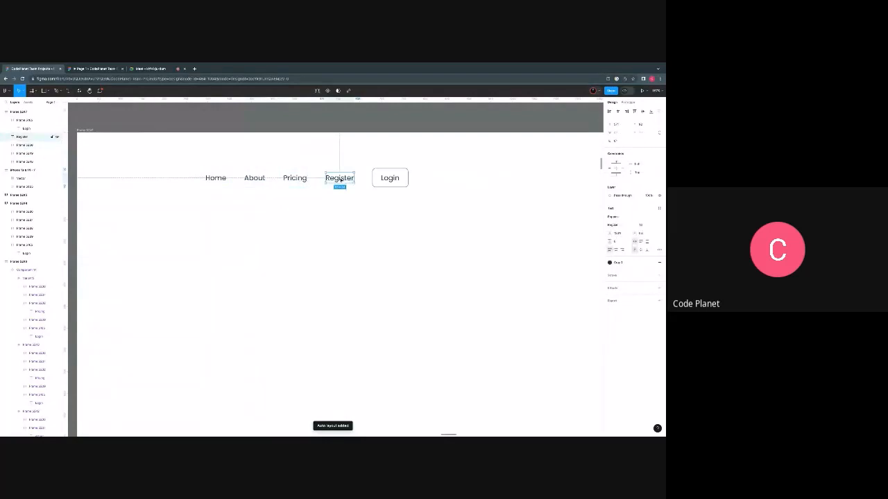
pyautogui.hotkey('shift', 'a')
# - Examine the auto layout frames and padding of the Home, About, Pricing and Register items and the Login button
pyautogui.click(255, 182)
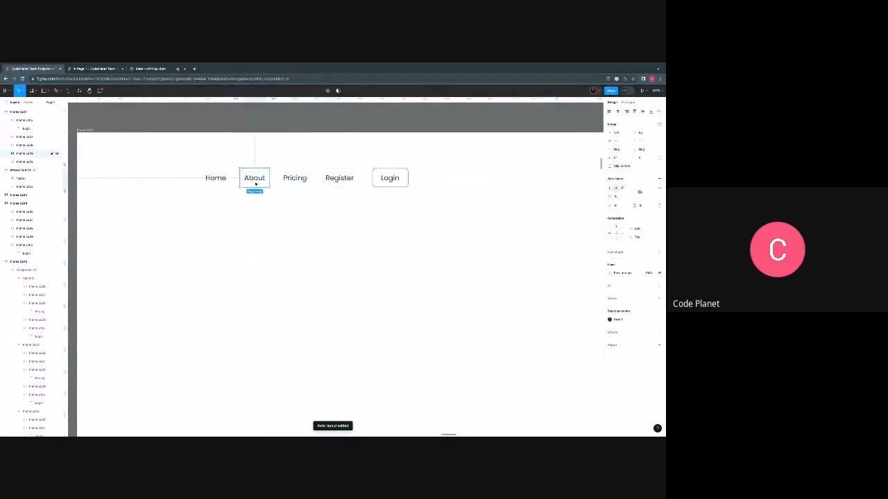
pyautogui.click(296, 181)
pyautogui.press('Tab')
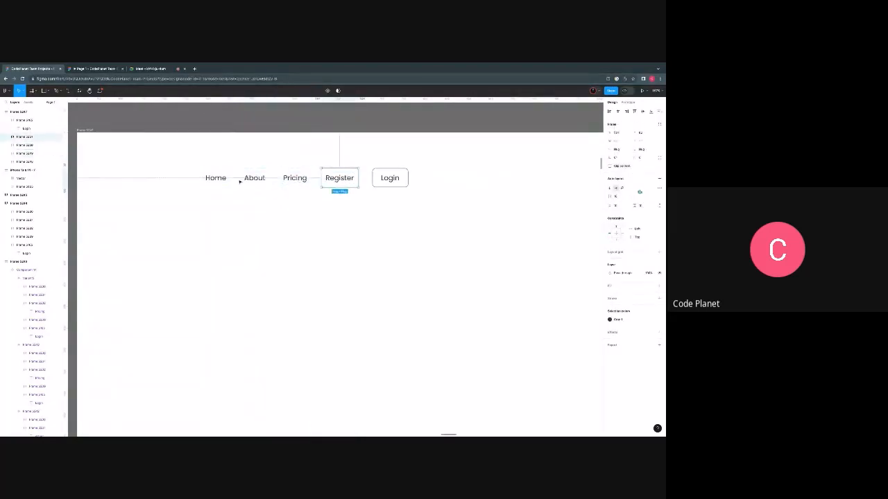
pyautogui.press('Tab')
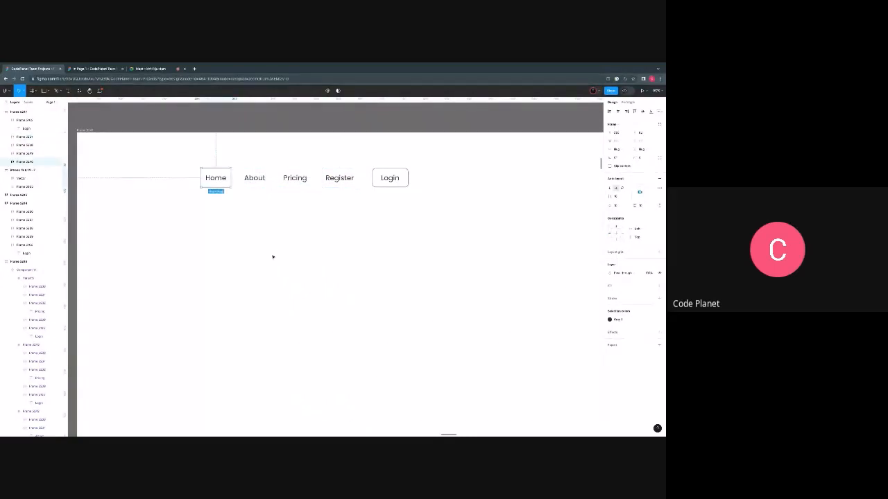
pyautogui.click(386, 178)
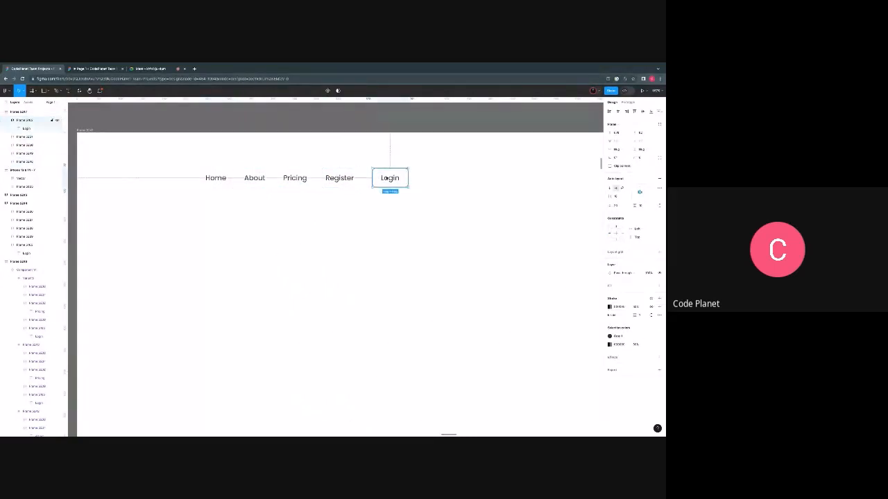
pyautogui.click(337, 179)
pyautogui.moveTo(188, 166); pyautogui.dragTo(206, 178)
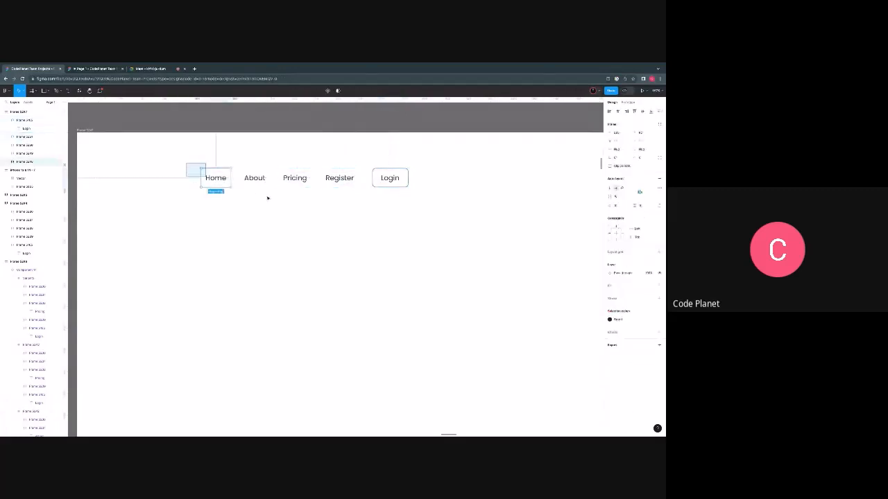
pyautogui.moveTo(268, 199); pyautogui.dragTo(357, 198)
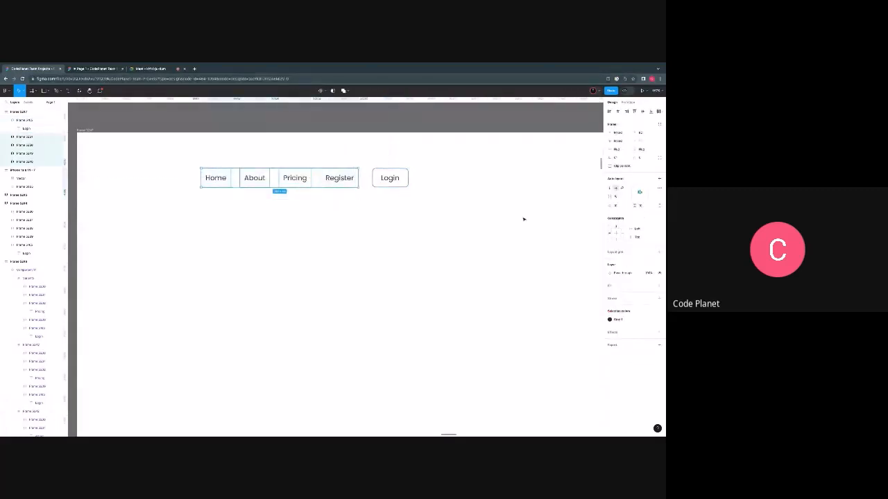
pyautogui.click(330, 223)
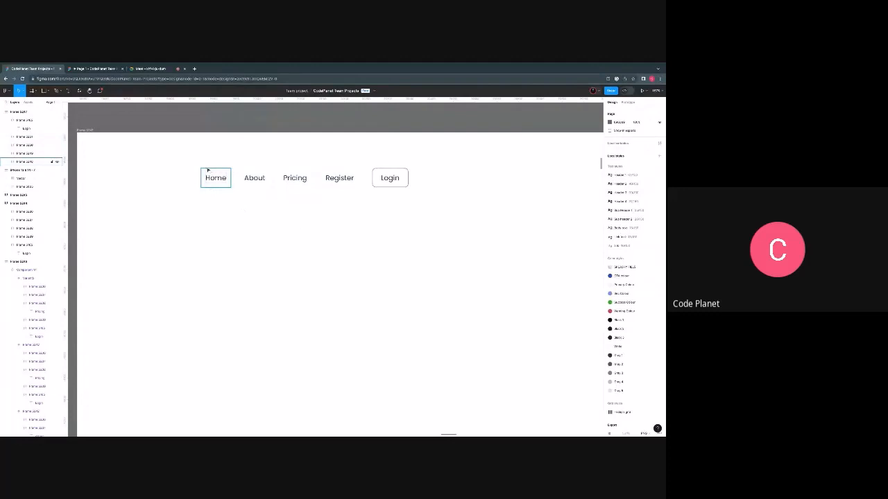
pyautogui.moveTo(197, 168); pyautogui.dragTo(323, 183)
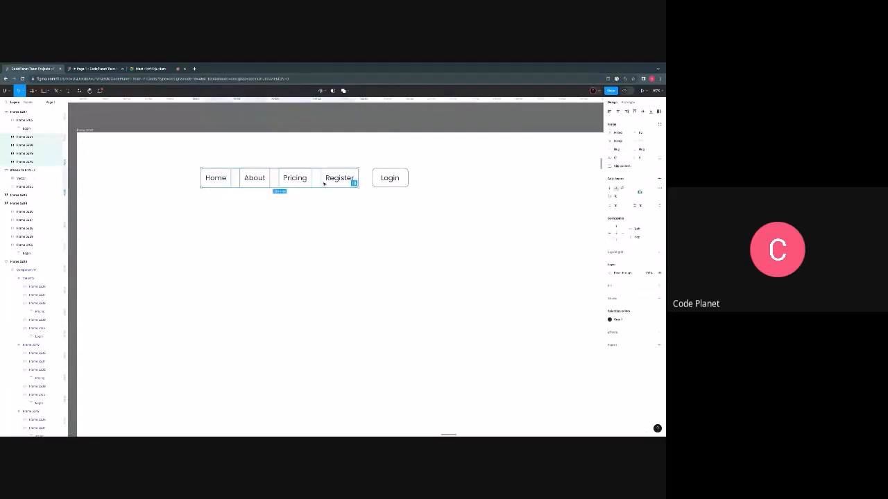
pyautogui.click(174, 187)
pyautogui.click(211, 178)
pyautogui.scroll(5, 211, 177)
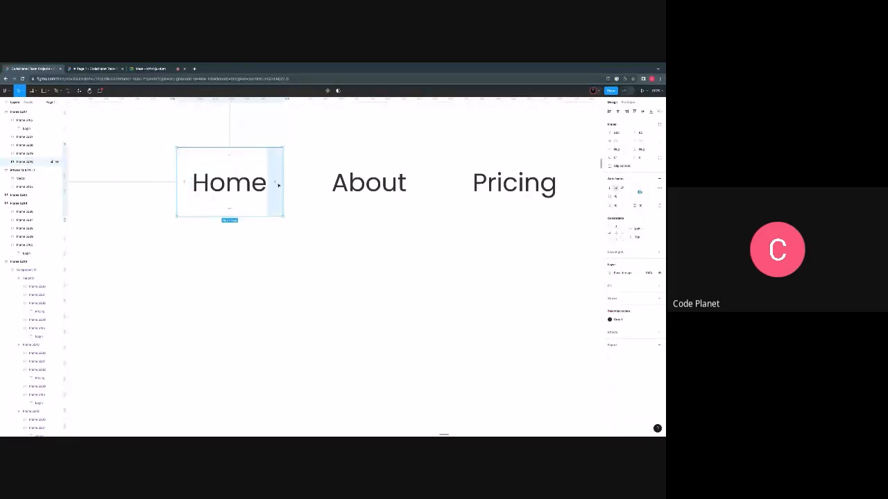
pyautogui.scroll(-6, 236, 211)
pyautogui.hscroll(3, 242, 226)
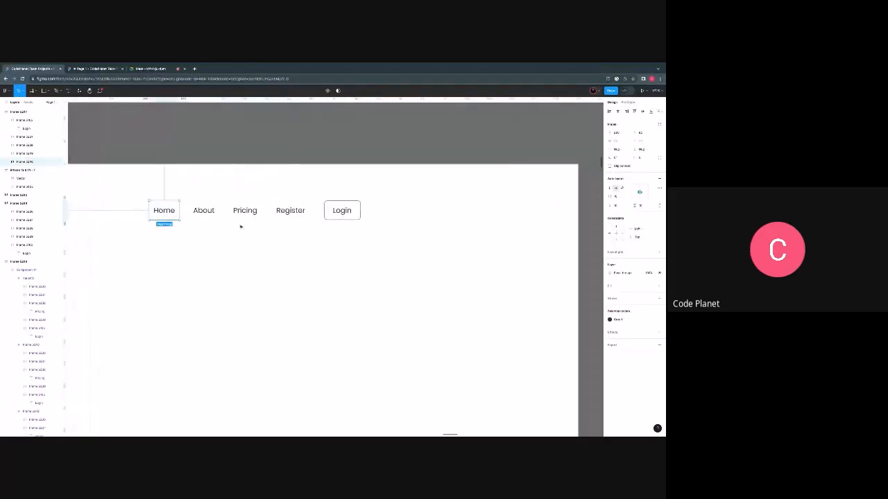
pyautogui.scroll(5, 161, 215)
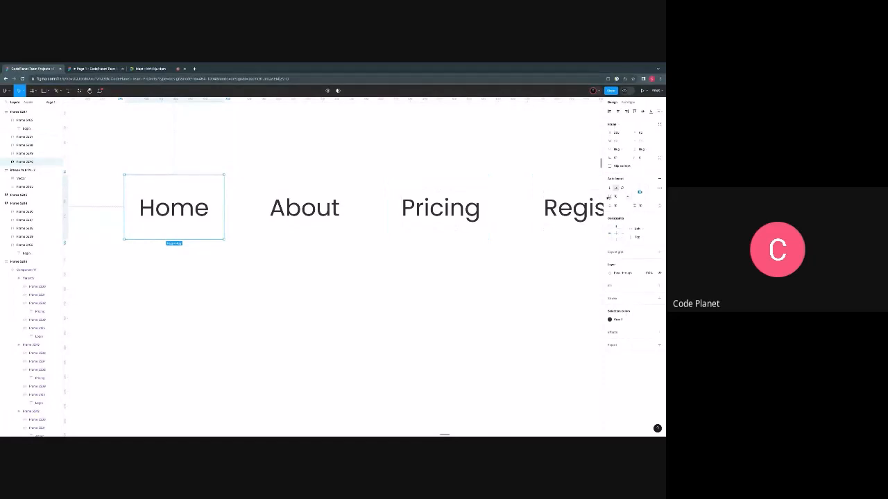
pyautogui.scroll(2, 114, 244)
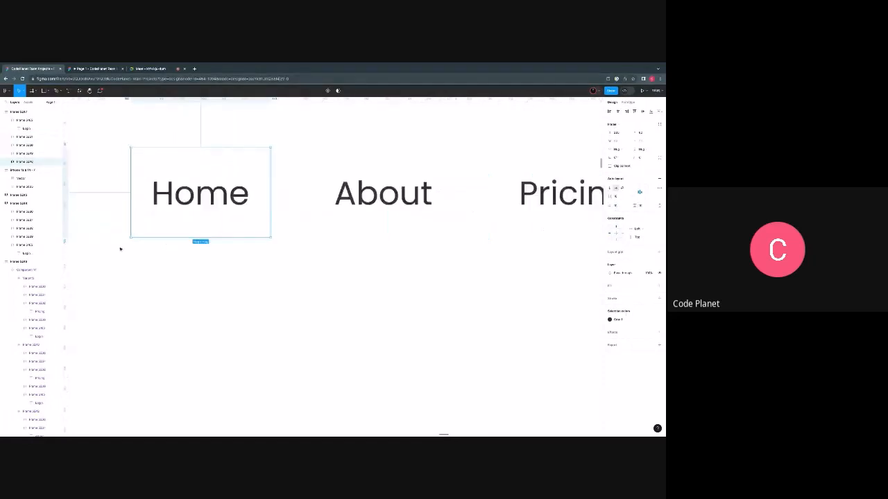
pyautogui.scroll(-5, 118, 247)
# - Set the vertical padding and the item spacing of the Home, About, Pricing and Register frames to 8
pyautogui.moveTo(110, 196); pyautogui.dragTo(443, 258)
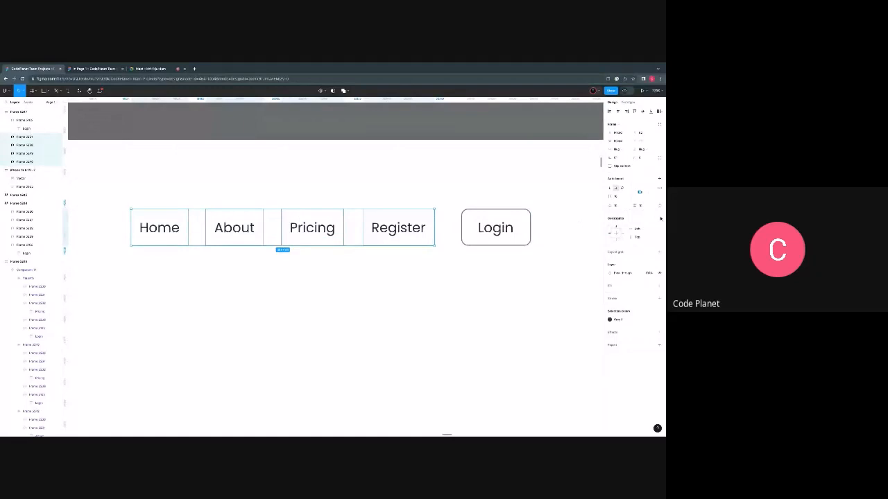
pyautogui.click(639, 206)
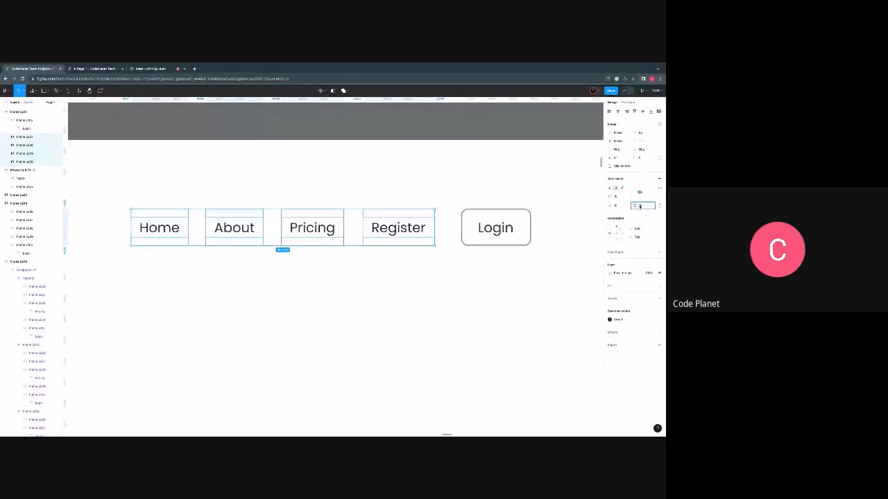
pyautogui.write('8')
pyautogui.press('Return')
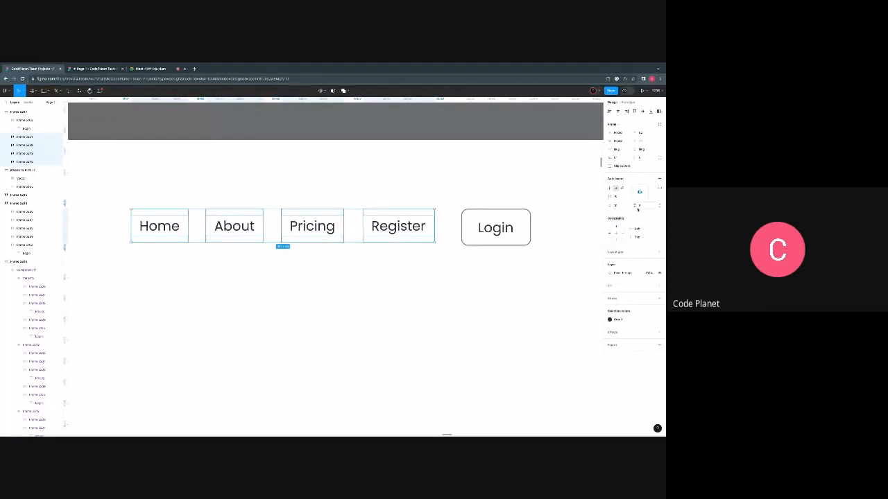
pyautogui.click(615, 197)
pyautogui.write('8')
pyautogui.press('Return')
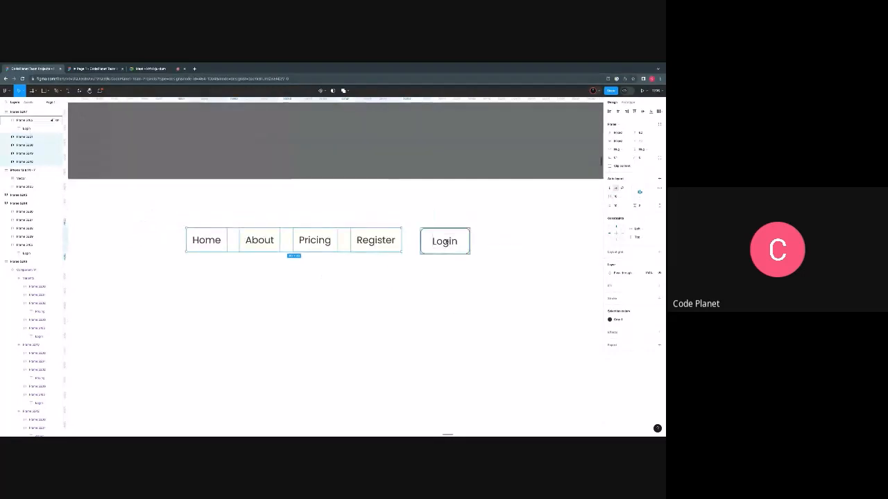
# - Set the Login button's vertical padding to 8 and its horizontal padding to 16
pyautogui.click(444, 241)
pyautogui.click(644, 206)
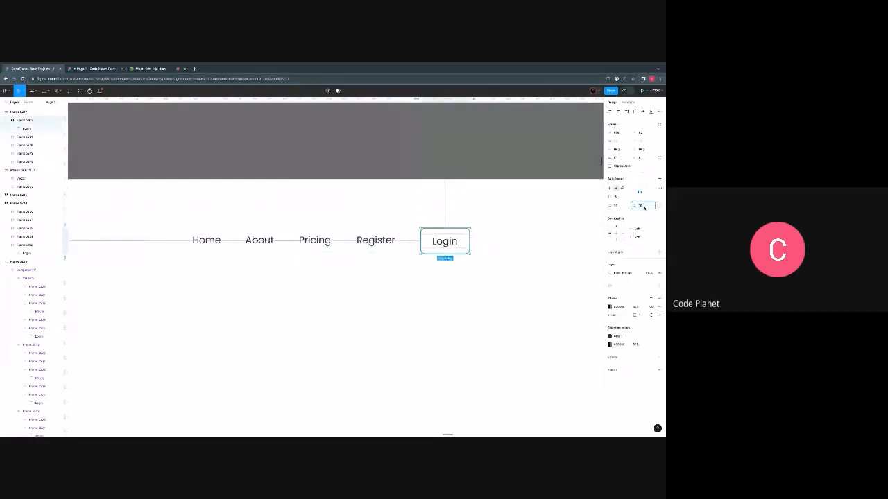
pyautogui.write('8')
pyautogui.press('Return')
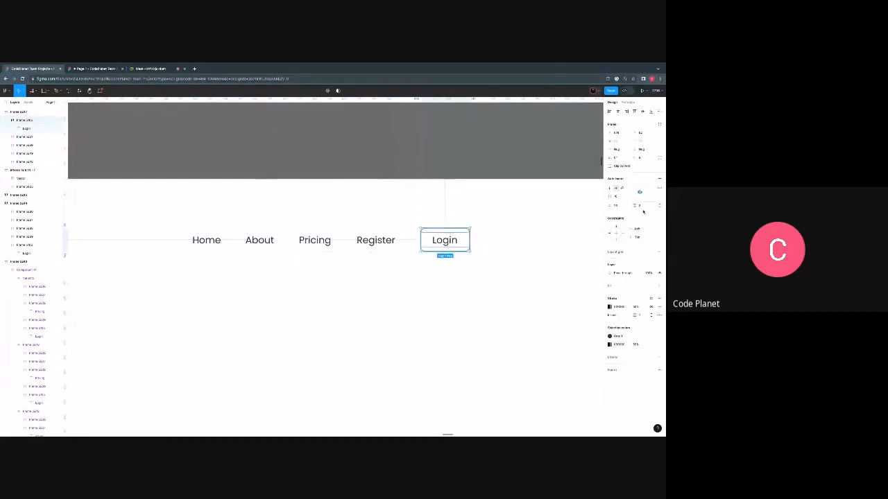
pyautogui.click(617, 206)
pyautogui.write('16')
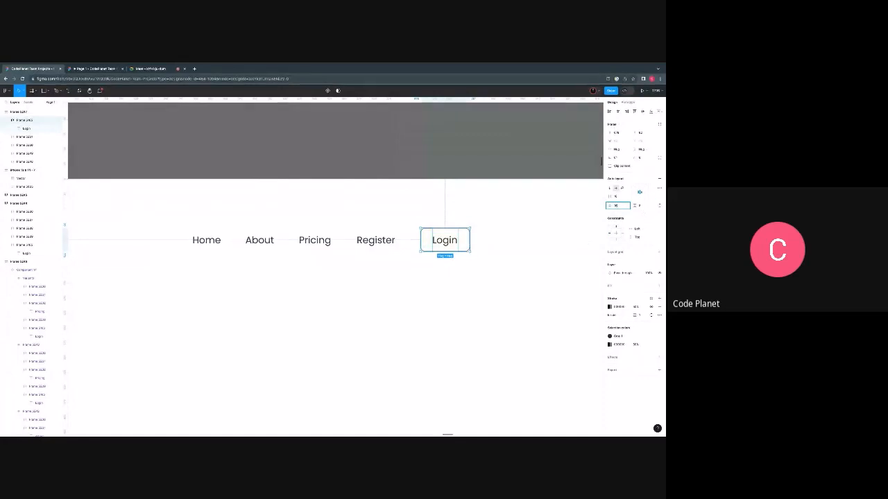
pyautogui.press('Return')
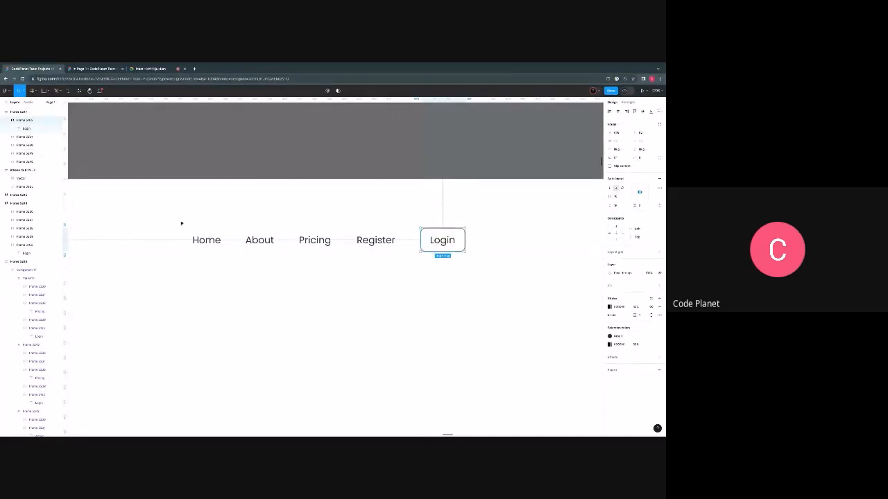
# - Tidy up the five navigation items from Home to Login and set the horizontal spacing between them to 16
pyautogui.moveTo(182, 224)
pyautogui.mouseDown()
pyautogui.moveTo(520, 256)
pyautogui.moveTo(521, 263)
pyautogui.moveTo(471, 257)
pyautogui.moveTo(490, 265)
pyautogui.mouseUp()
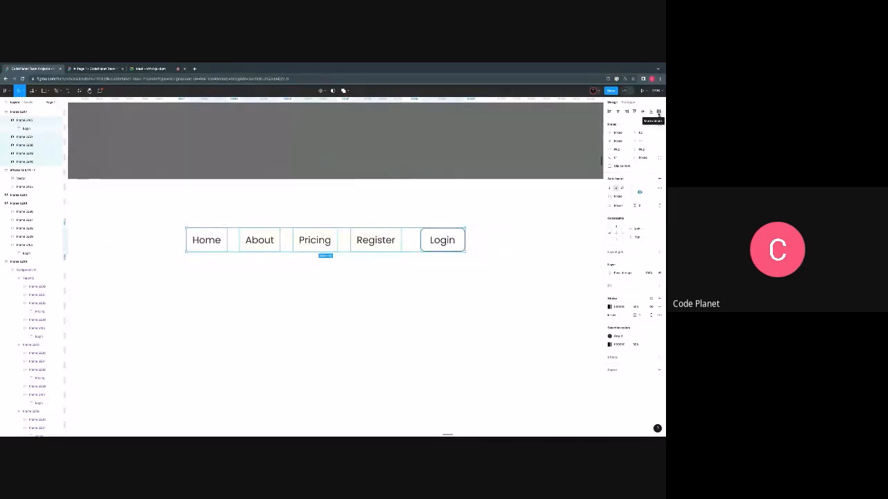
pyautogui.click(659, 112)
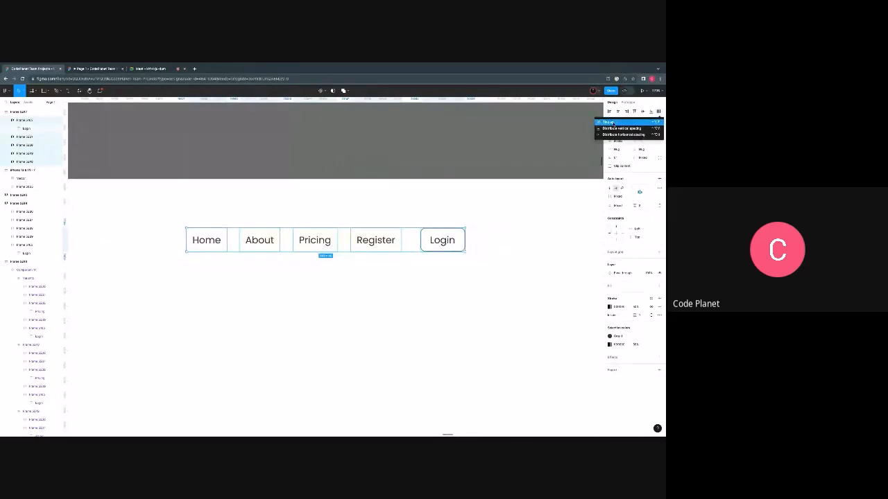
pyautogui.click(614, 124)
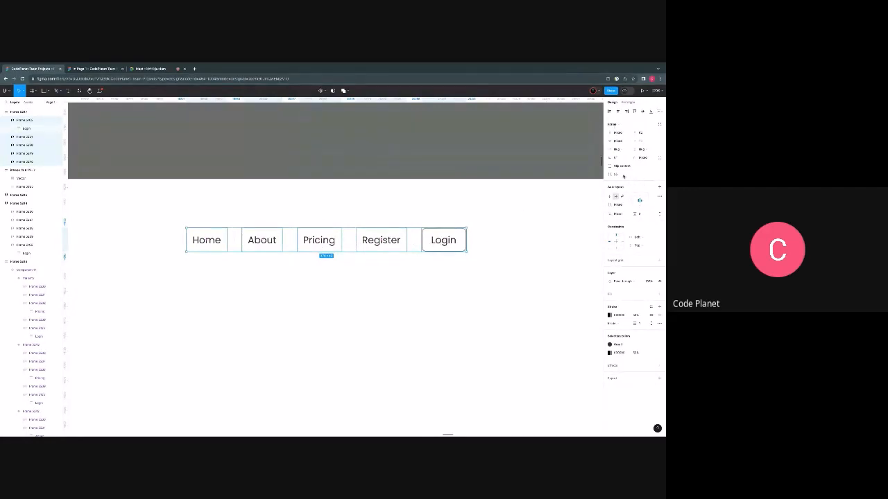
pyautogui.click(621, 175)
pyautogui.write('16')
pyautogui.press('Return')
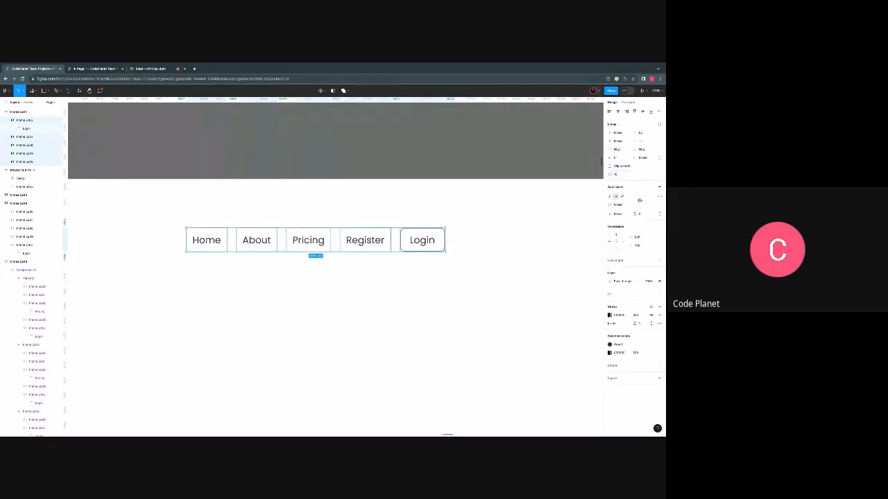
pyautogui.scroll(-1, 505, 258)
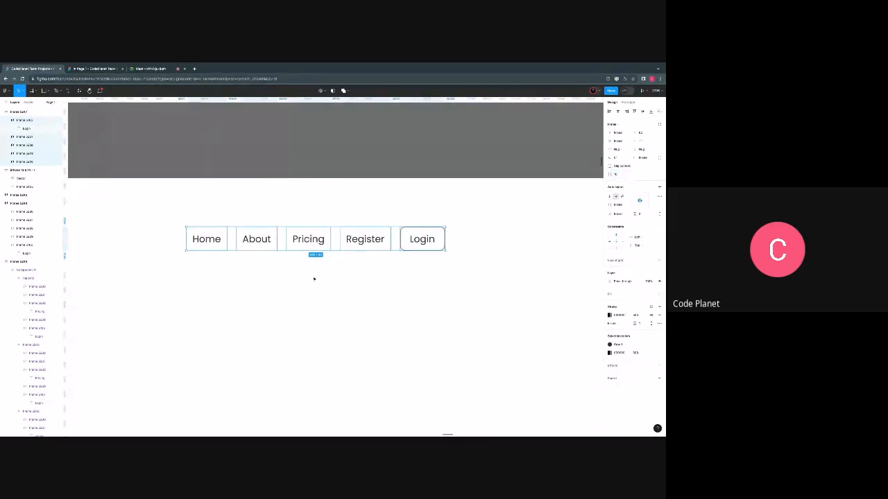
# - Give the Home, About, Pricing and Register frames the same corner radius as the Login button
pyautogui.click(206, 239)
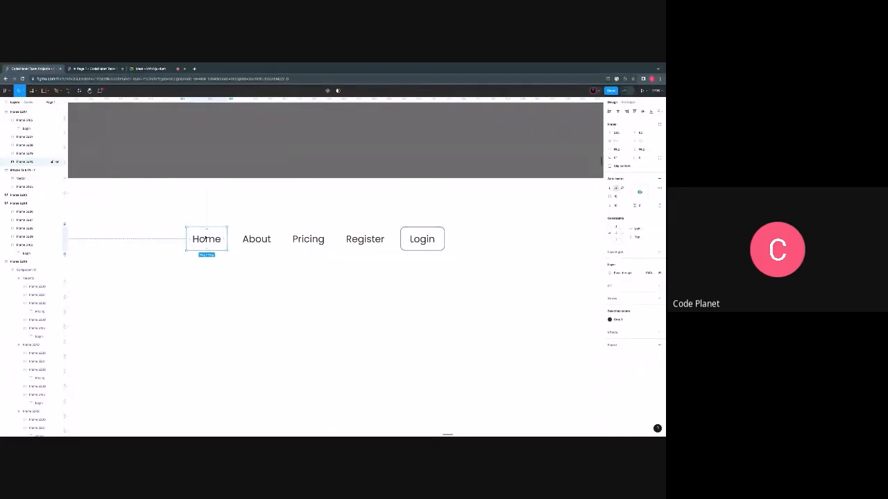
pyautogui.keyDown('shift'); pyautogui.click(257, 239); pyautogui.keyUp('shift')
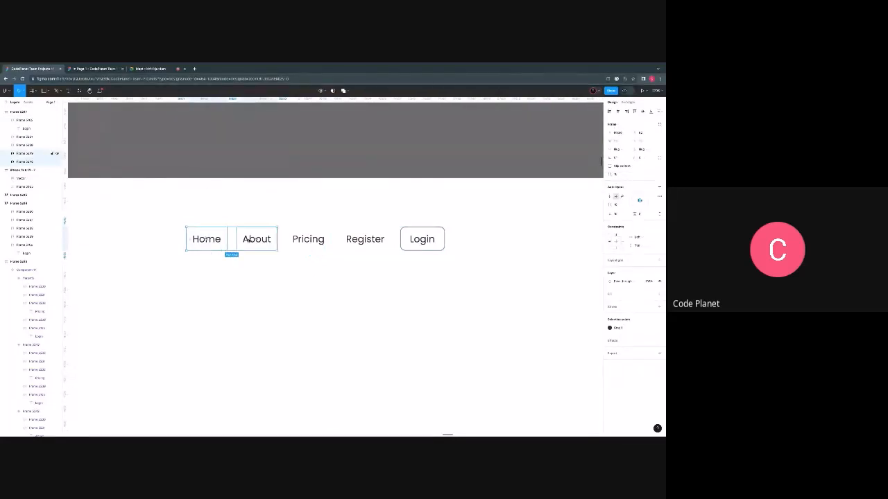
pyautogui.keyDown('shift'); pyautogui.click(310, 240); pyautogui.keyUp('shift')
pyautogui.keyDown('shift'); pyautogui.click(365, 238); pyautogui.keyUp('shift')
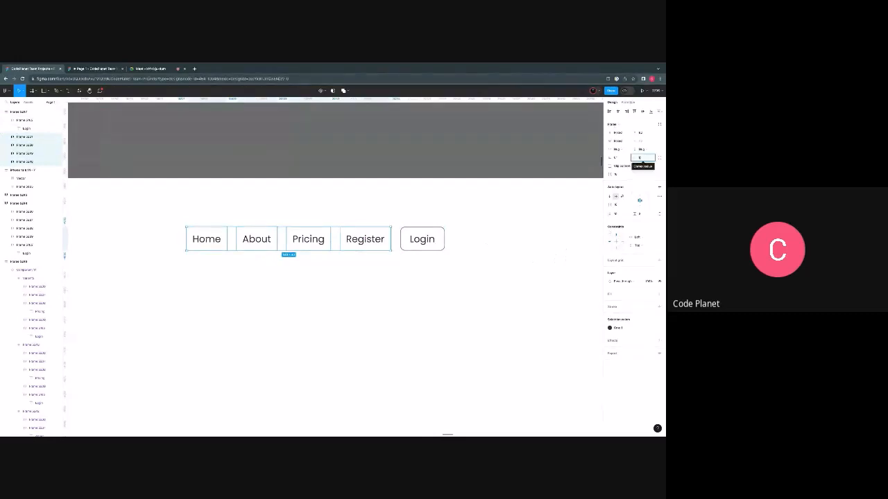
pyautogui.click(446, 348)
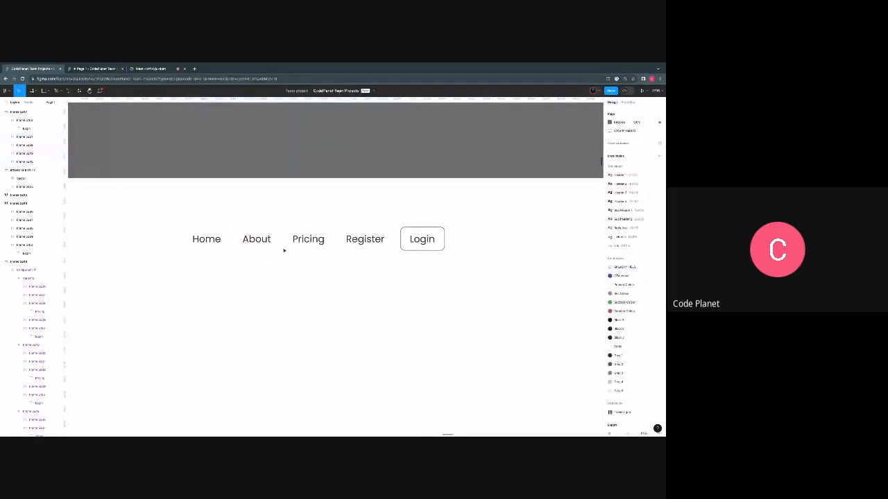
# - Move the five navigation items together horizontally, closer to the frame's left edge
pyautogui.scroll(-3, 322, 285)
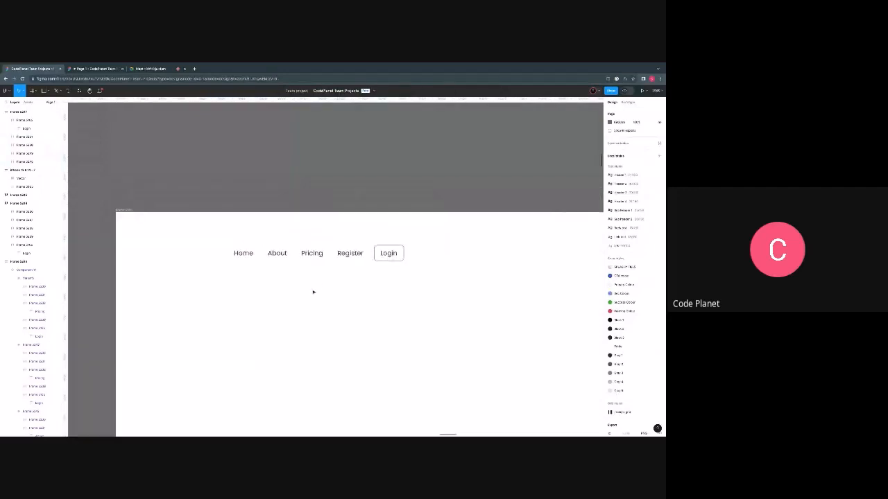
pyautogui.scroll(-2, 298, 290)
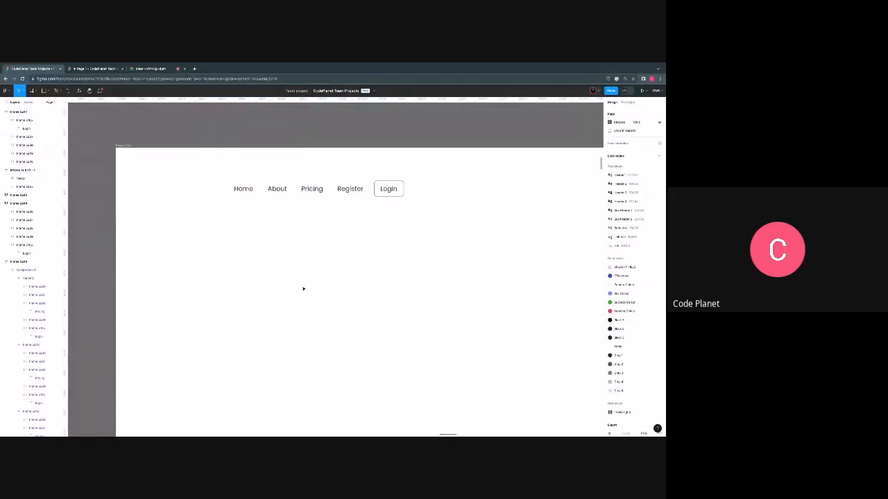
pyautogui.moveTo(203, 173); pyautogui.dragTo(438, 216)
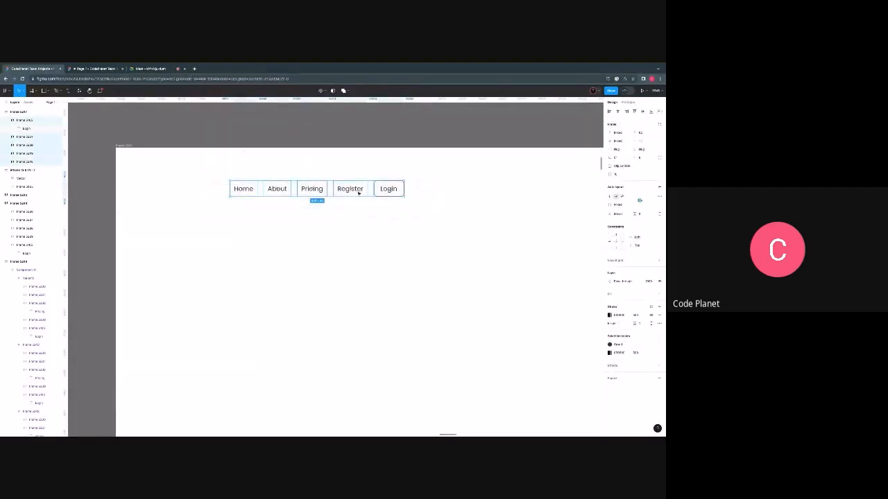
pyautogui.moveTo(333, 195); pyautogui.dragTo(272, 194)
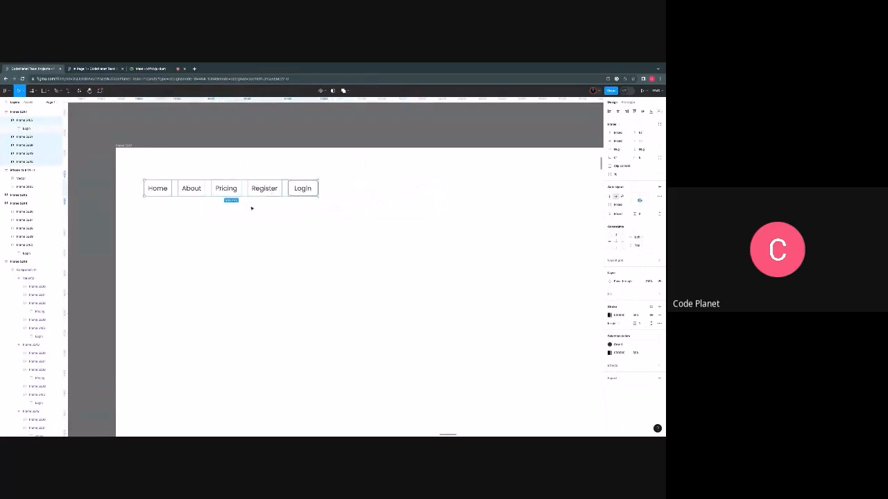
# - Group the five navigation items from Home to Login and apply auto layout to the group
pyautogui.hscroll(-2, 256, 211)
pyautogui.scroll(-1, 261, 213)
pyautogui.scroll(5, 261, 212)
pyautogui.scroll(1, 262, 212)
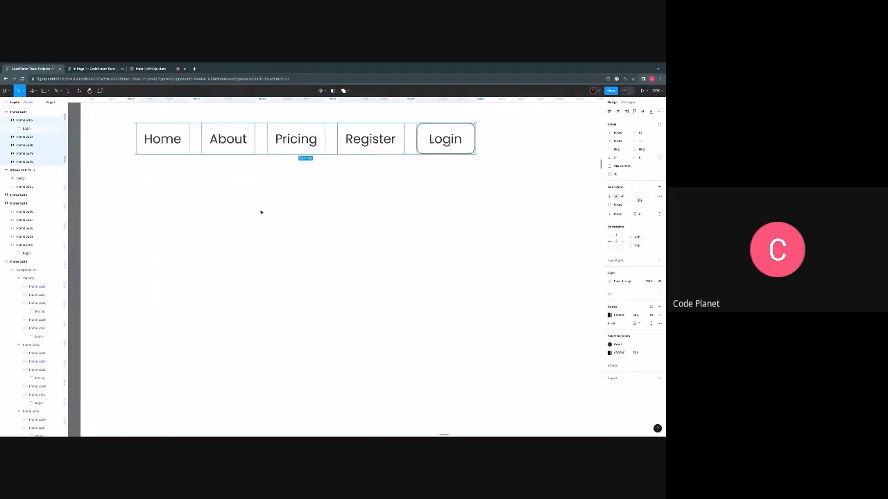
pyautogui.scroll(2, 261, 211)
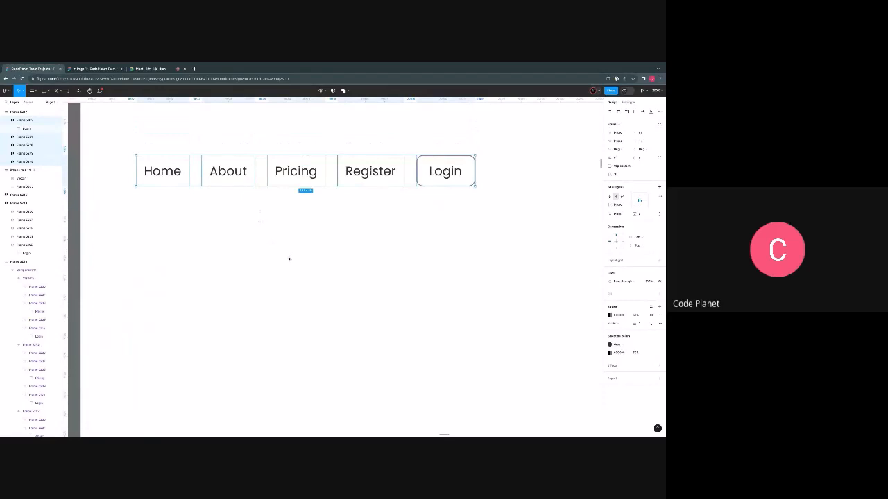
pyautogui.moveTo(127, 146); pyautogui.dragTo(498, 197)
pyautogui.hotkey('ctrl', 'alt', 'g')
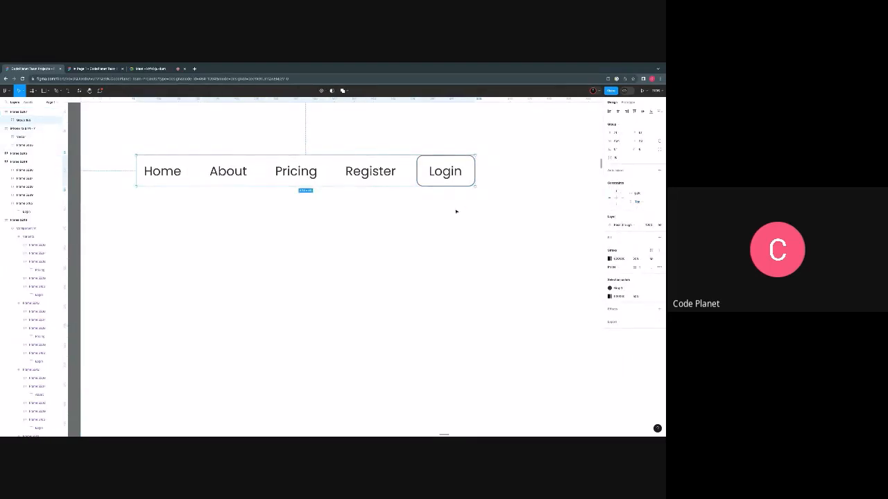
pyautogui.hotkey('shift', 'a')
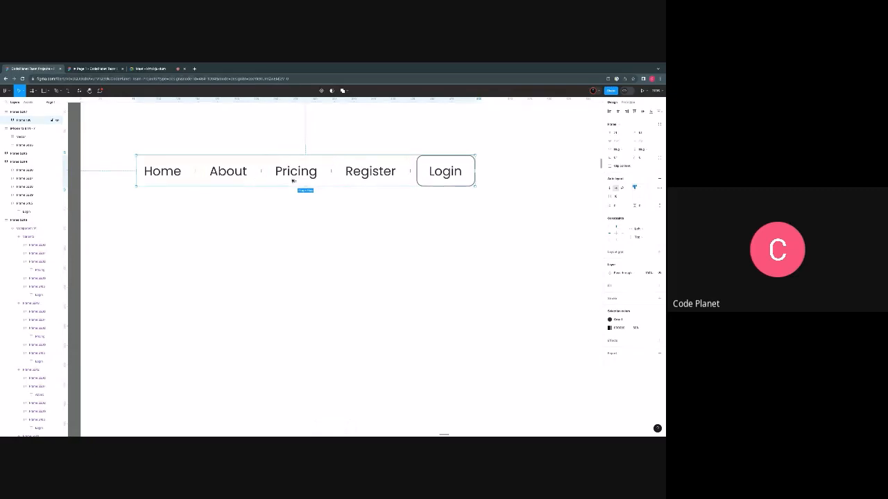
# - Duplicate the navigation bar five times at equal vertical distances to stack six identical rows
pyautogui.moveTo(293, 181); pyautogui.dragTo(294, 256)
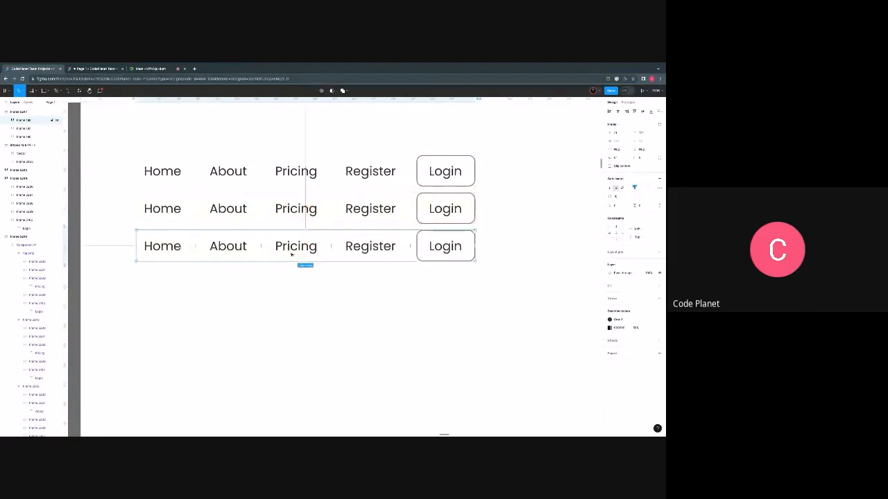
pyautogui.scroll(-2, 268, 278)
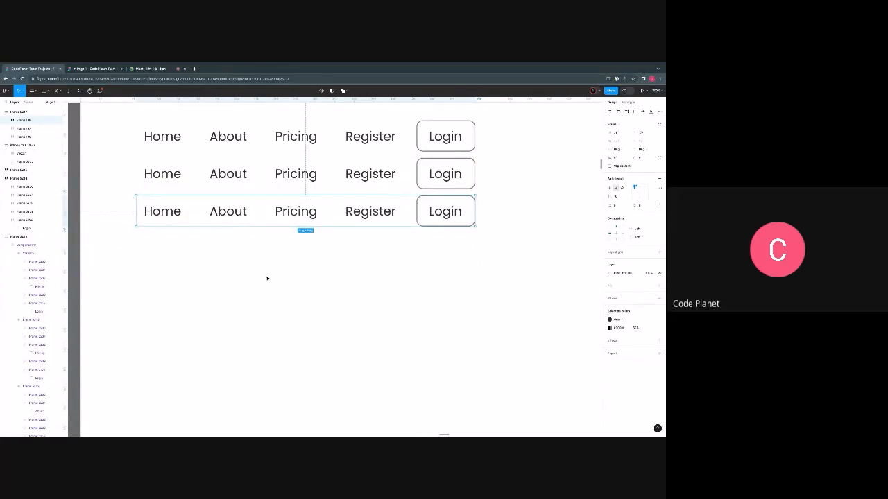
pyautogui.hotkey('ctrl', 'd')
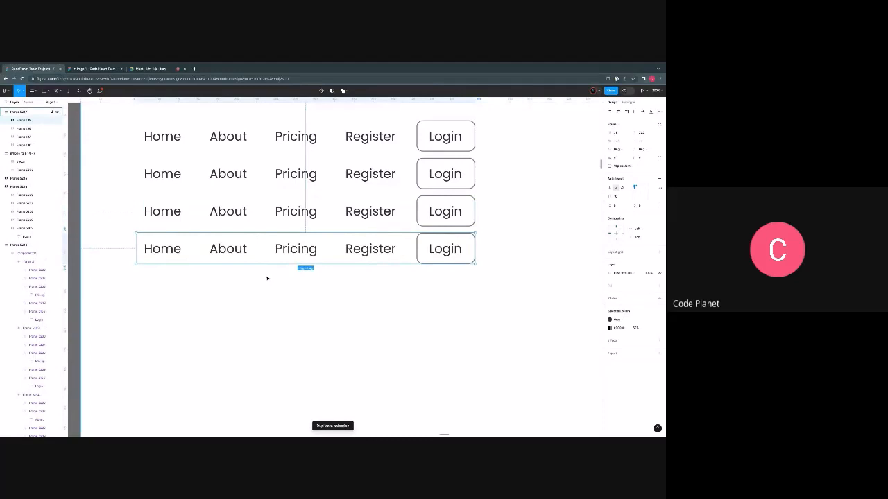
pyautogui.hotkey('ctrl', 'd')
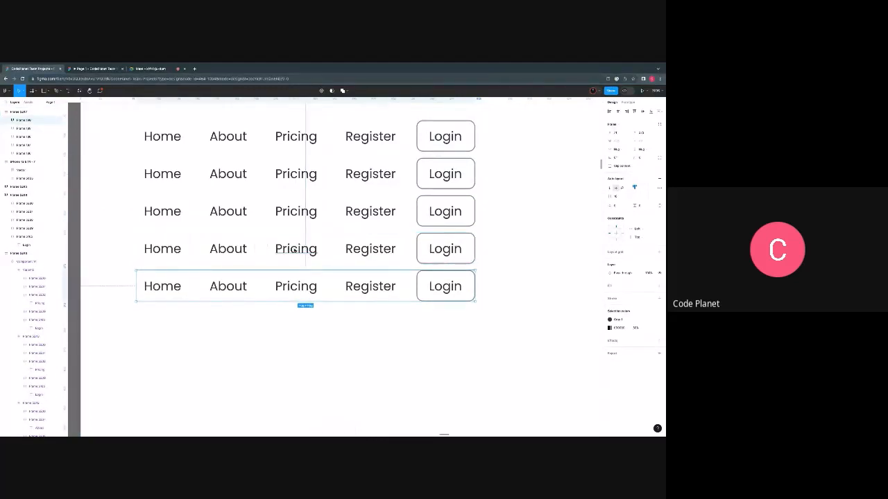
pyautogui.hotkey('ctrl', 'd')
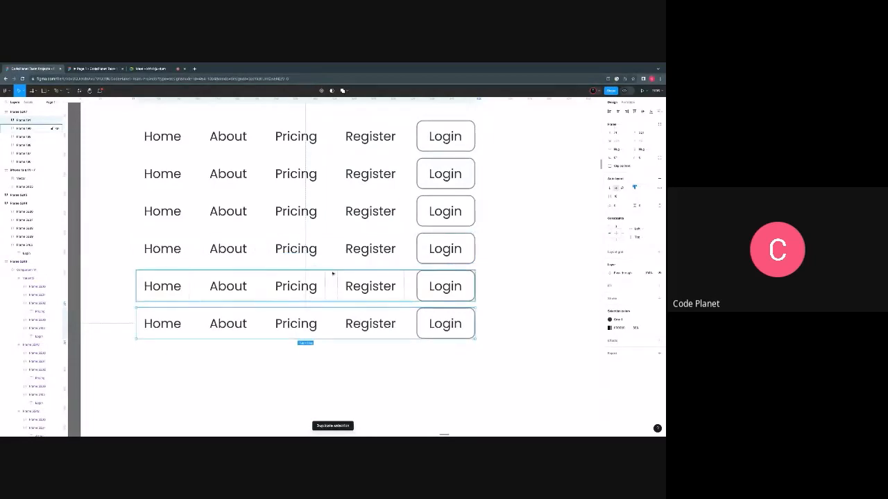
# - Move all six navigation bar rows together slightly down and to the left within the frame
pyautogui.scroll(-3, 380, 343)
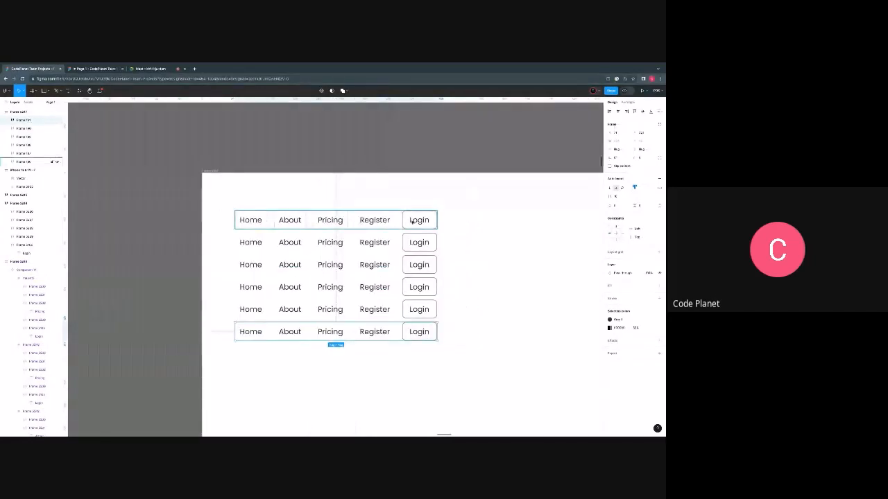
pyautogui.hscroll(2, 381, 235)
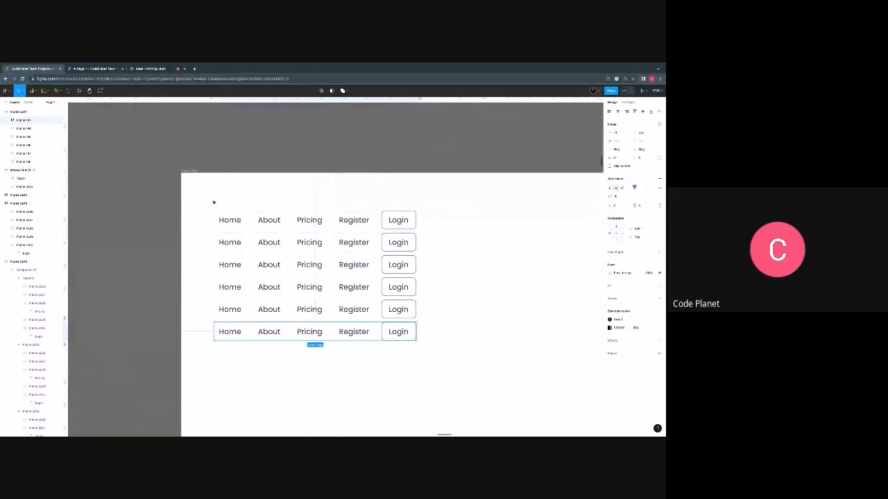
pyautogui.moveTo(210, 200); pyautogui.dragTo(444, 367)
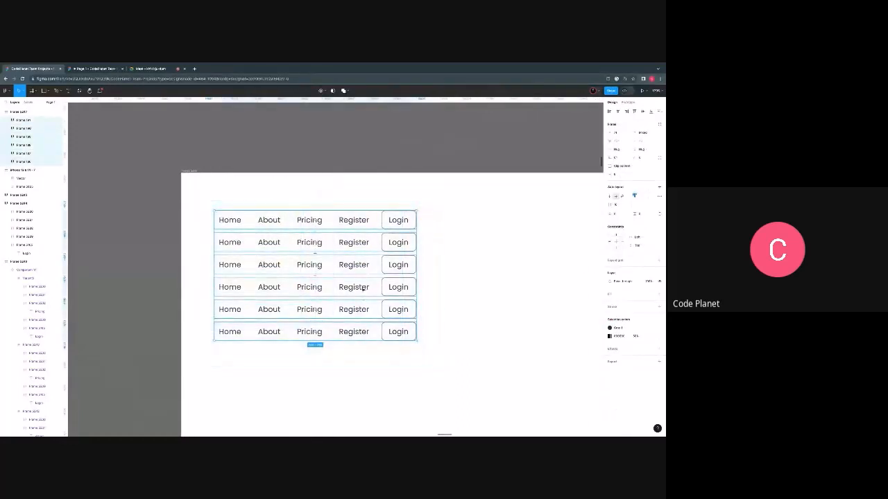
pyautogui.moveTo(364, 285); pyautogui.dragTo(358, 303)
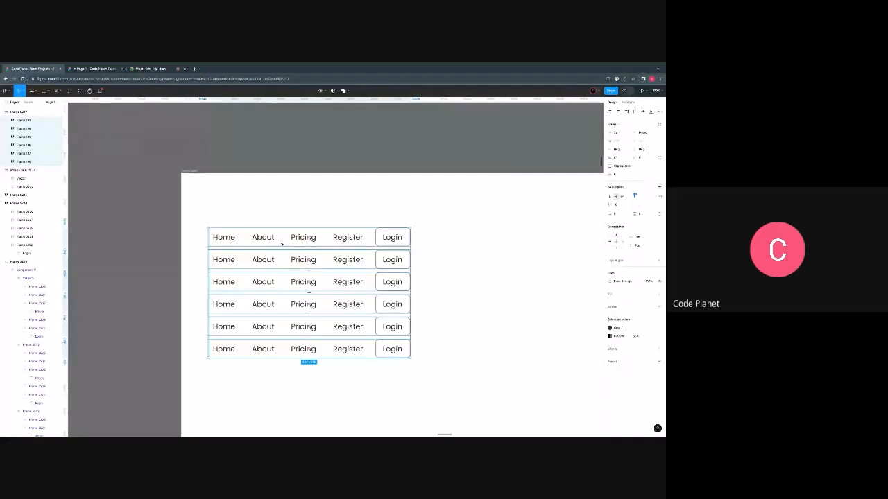
pyautogui.scroll(-1, 316, 259)
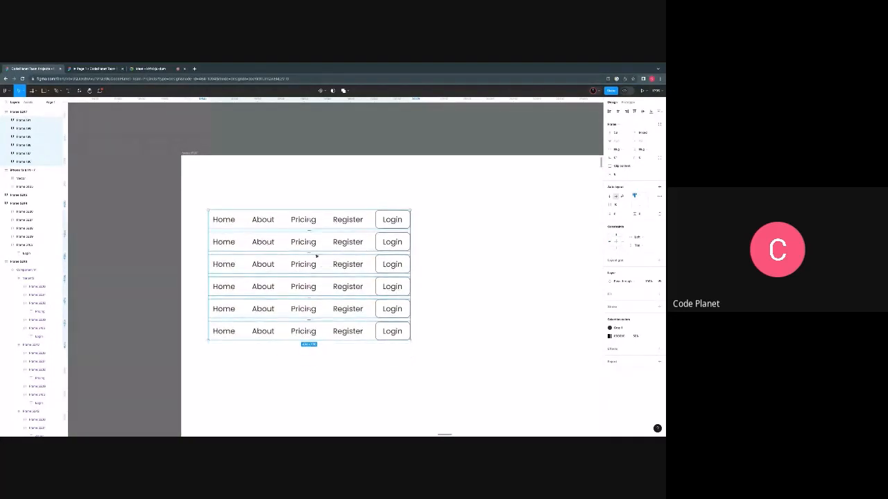
pyautogui.click(226, 219)
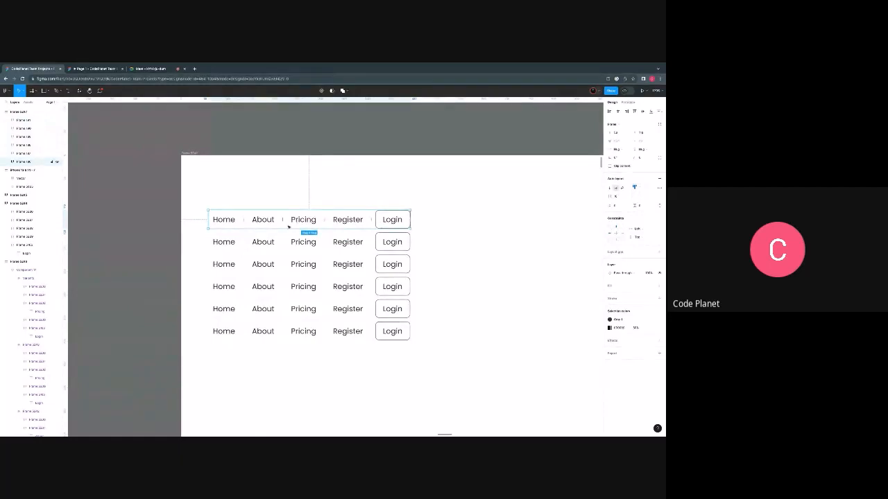
pyautogui.moveTo(281, 219)
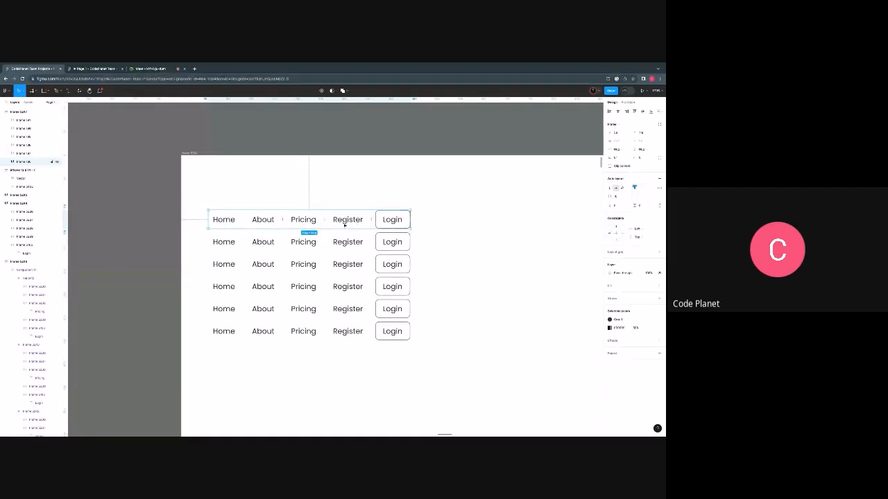
pyautogui.doubleClick(226, 245)
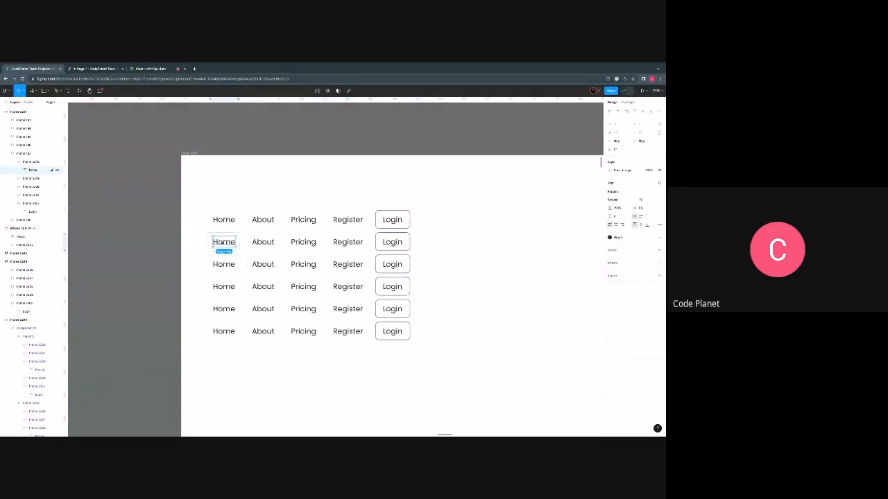
pyautogui.keyDown('shift'); pyautogui.doubleClick(264, 267); pyautogui.keyUp('shift')
pyautogui.keyDown('shift'); pyautogui.doubleClick(266, 267); pyautogui.keyUp('shift')
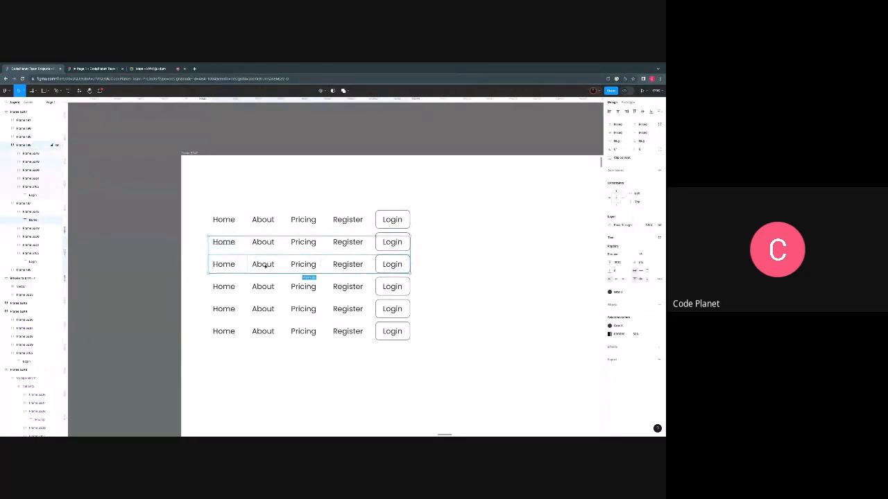
pyautogui.keyDown('shift'); pyautogui.doubleClick(266, 266); pyautogui.keyUp('shift')
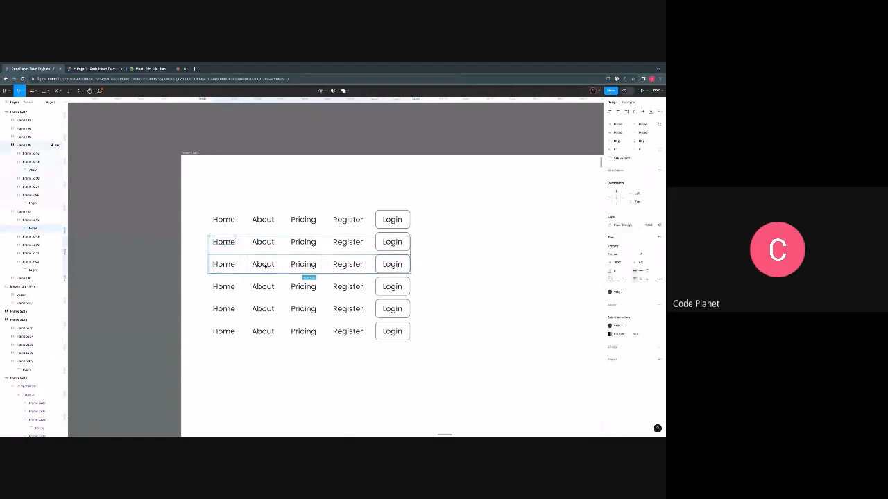
pyautogui.keyDown('shift'); pyautogui.click(305, 266); pyautogui.keyUp('shift')
pyautogui.keyDown('shift'); pyautogui.click(270, 267); pyautogui.keyUp('shift')
pyautogui.keyDown('shift'); pyautogui.click(301, 265); pyautogui.keyUp('shift')
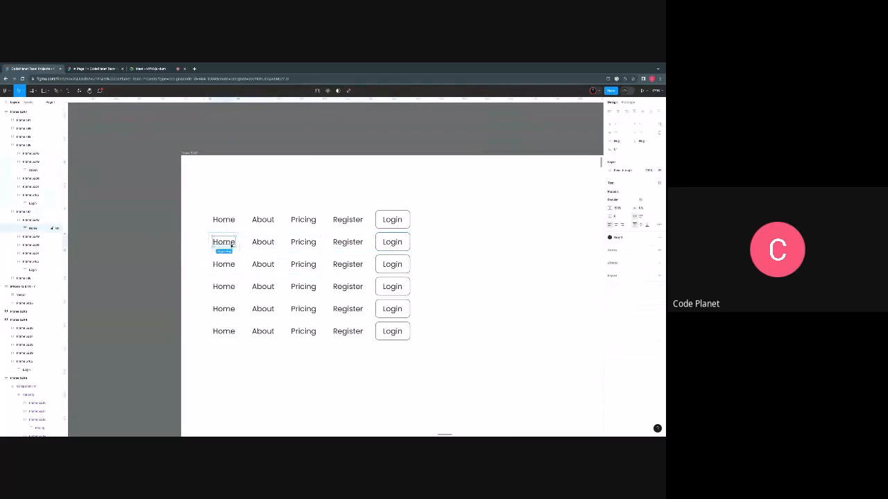
pyautogui.keyDown('shift'); pyautogui.click(268, 267); pyautogui.keyUp('shift')
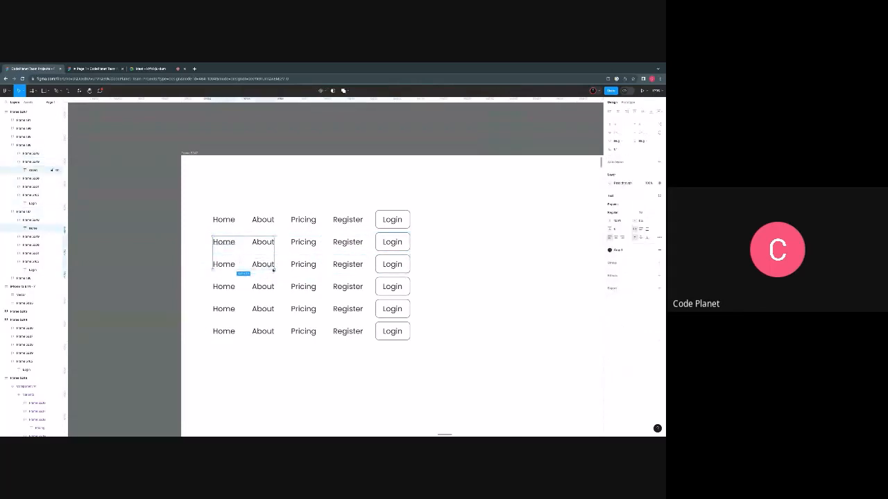
pyautogui.keyDown('shift'); pyautogui.click(299, 288); pyautogui.keyUp('shift')
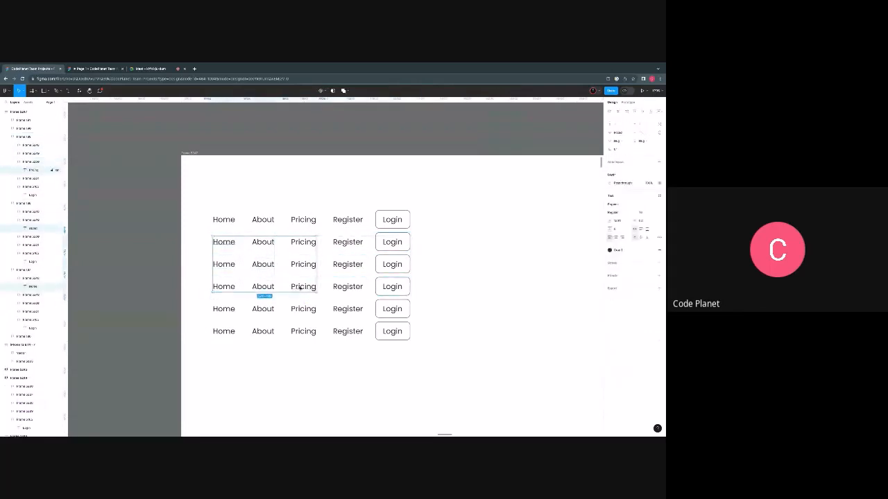
pyautogui.click(347, 331)
pyautogui.scroll(1, 272, 296)
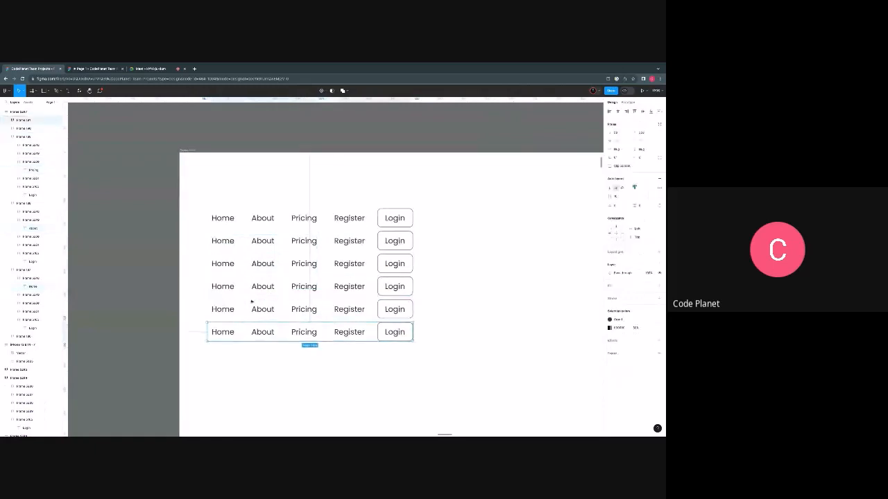
pyautogui.click(252, 304)
# - Set the font weight of the Home label in the second navigation bar row to SemiBold
pyautogui.click(219, 240)
pyautogui.click(219, 240)
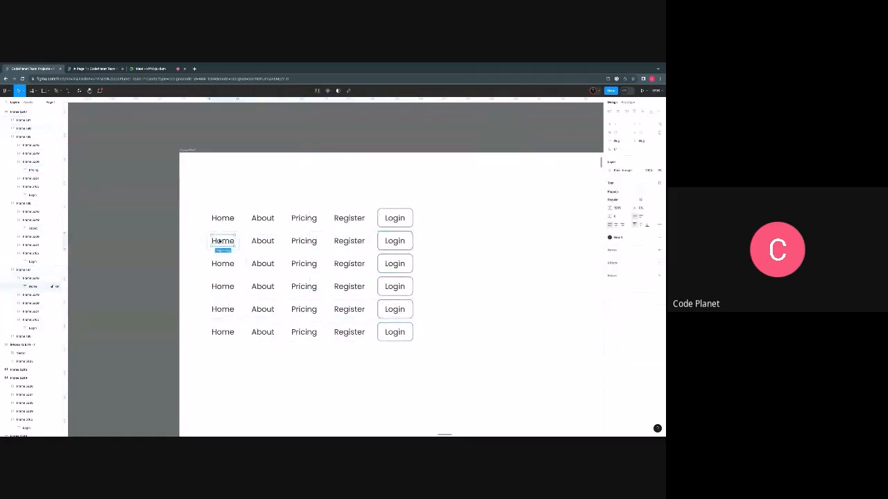
pyautogui.click(622, 202)
pyautogui.click(619, 212)
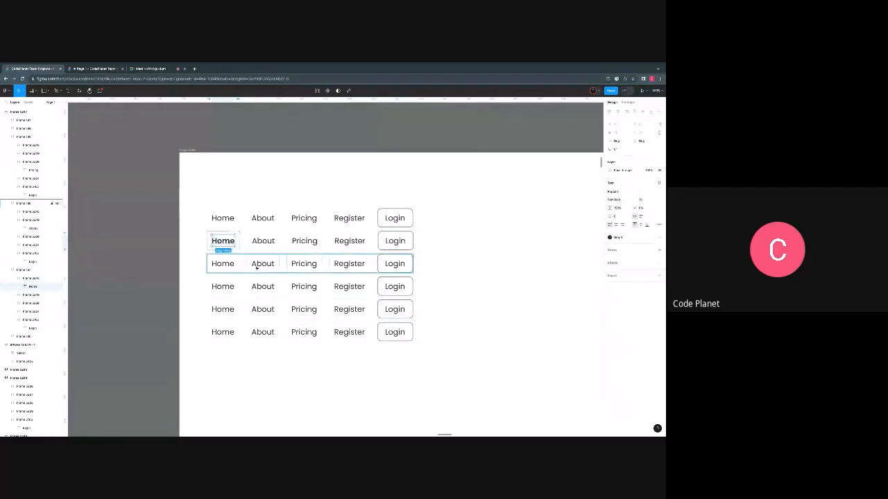
# - Set the font weight of the About label in the third navigation bar row to SemiBold
pyautogui.click(258, 266)
pyautogui.scroll(3, 224, 241)
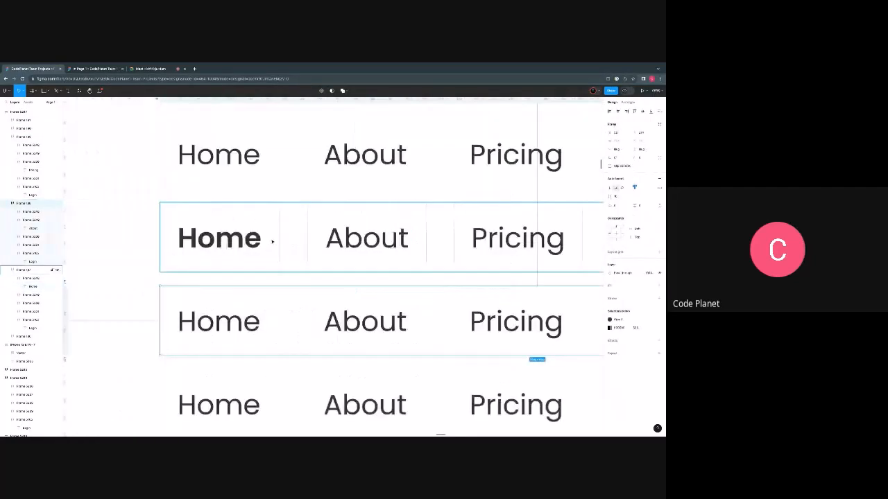
pyautogui.scroll(-3, 273, 241)
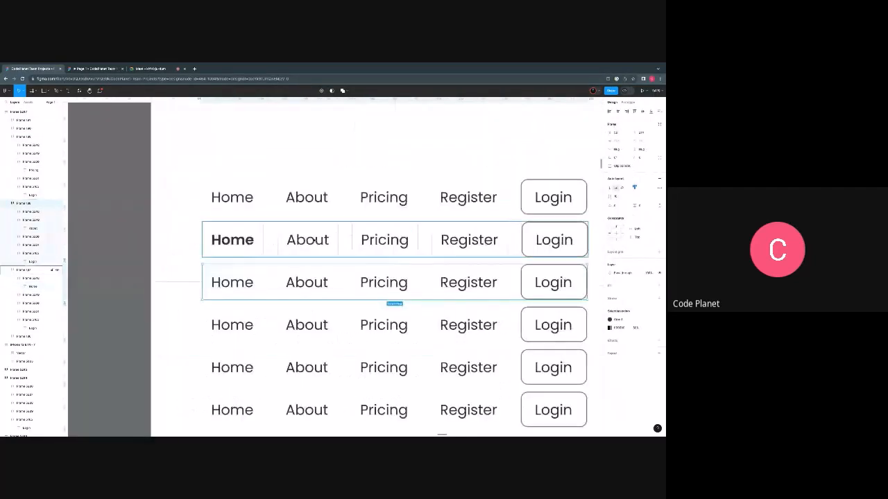
pyautogui.click(309, 284)
pyautogui.hscroll(2, 310, 285)
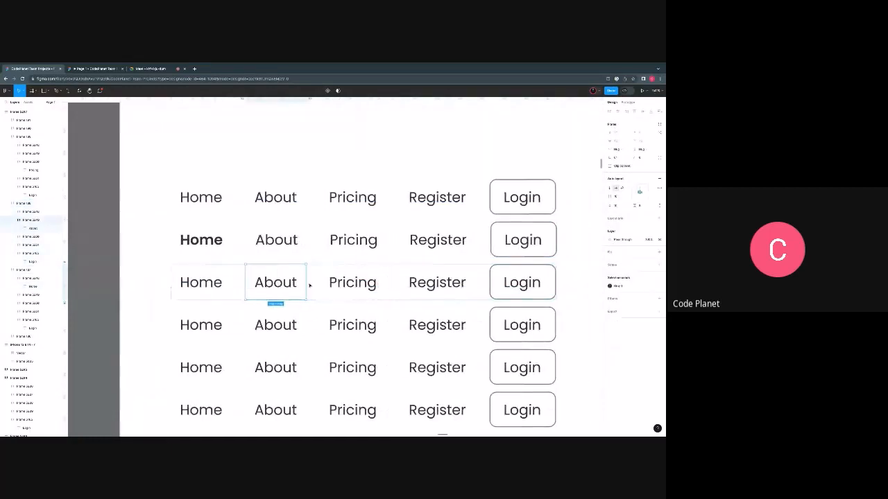
pyautogui.hscroll(3, 309, 284)
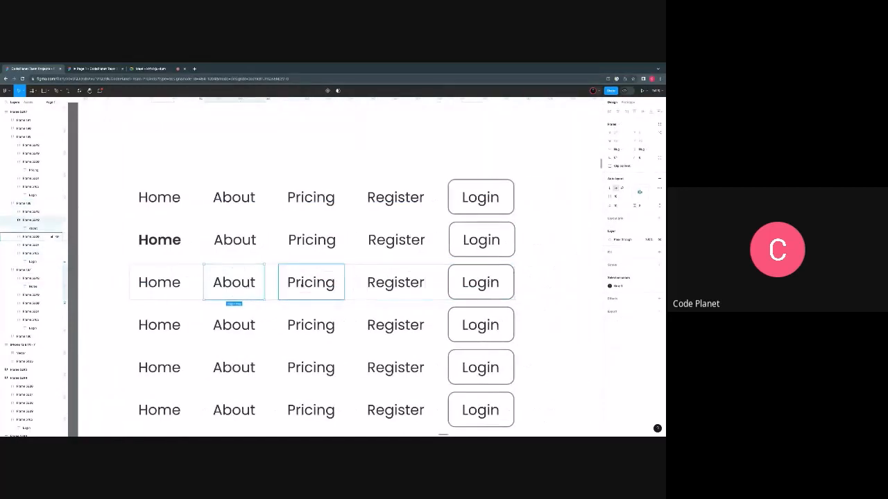
pyautogui.press('Return')
pyautogui.click(622, 199)
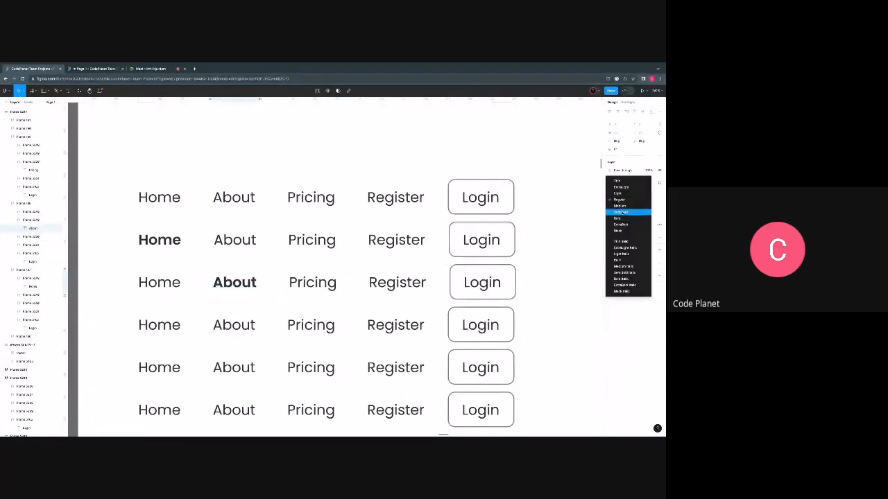
pyautogui.click(623, 213)
# - Select the fourth row's Pricing label, switch to Google Meet to stay in the call, and back in Figma set the label's weight to SemiBold
pyautogui.doubleClick(310, 325)
pyautogui.click(158, 70)
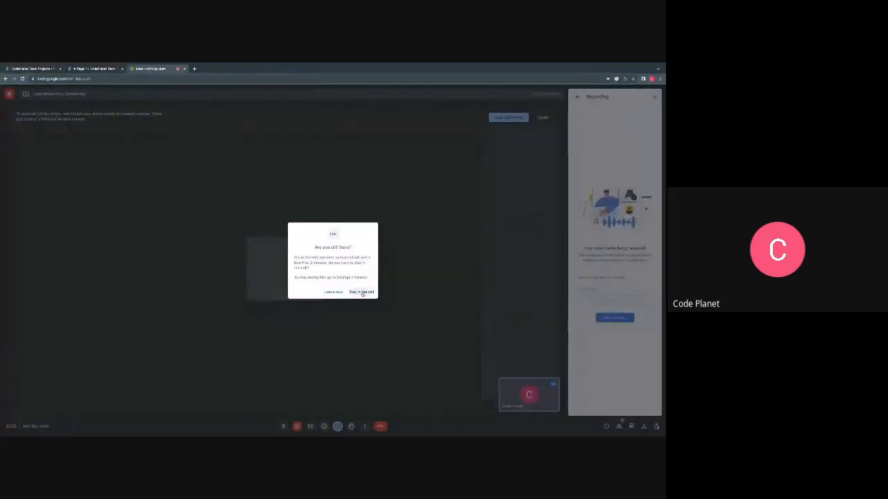
pyautogui.click(361, 292)
pyautogui.click(94, 69)
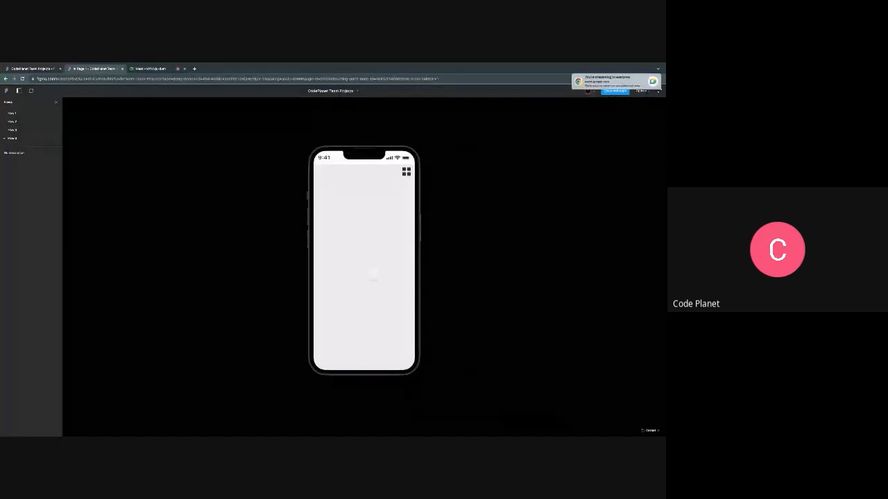
pyautogui.click(56, 70)
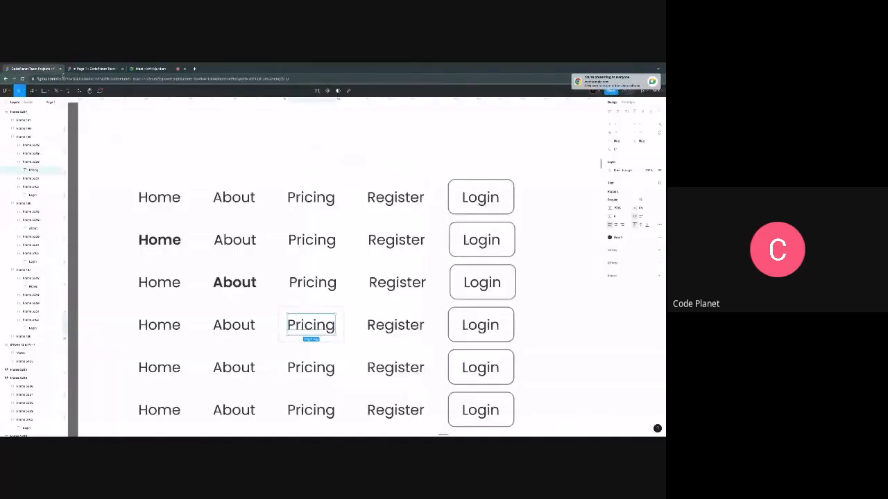
pyautogui.click(628, 199)
pyautogui.click(621, 212)
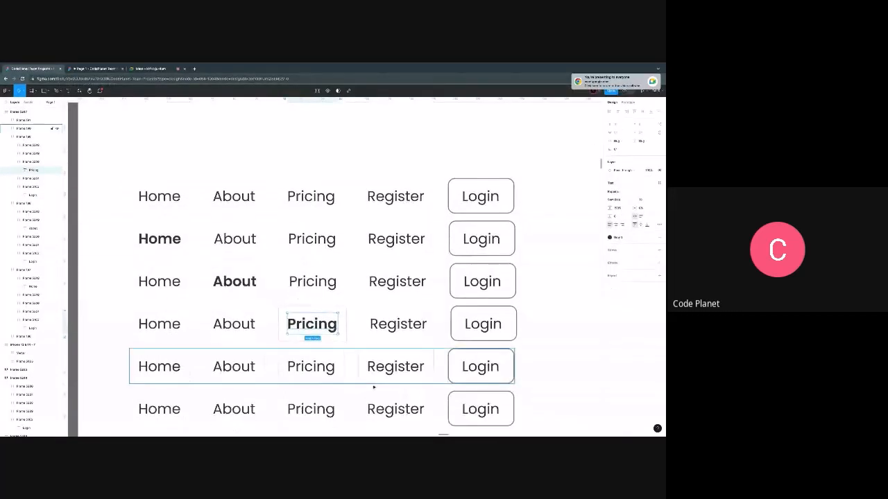
pyautogui.click(395, 410)
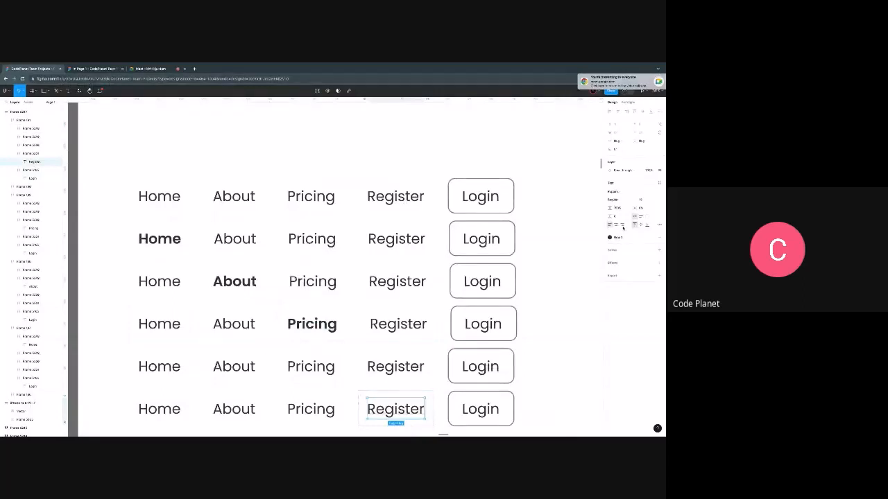
pyautogui.scroll(-1, 562, 254)
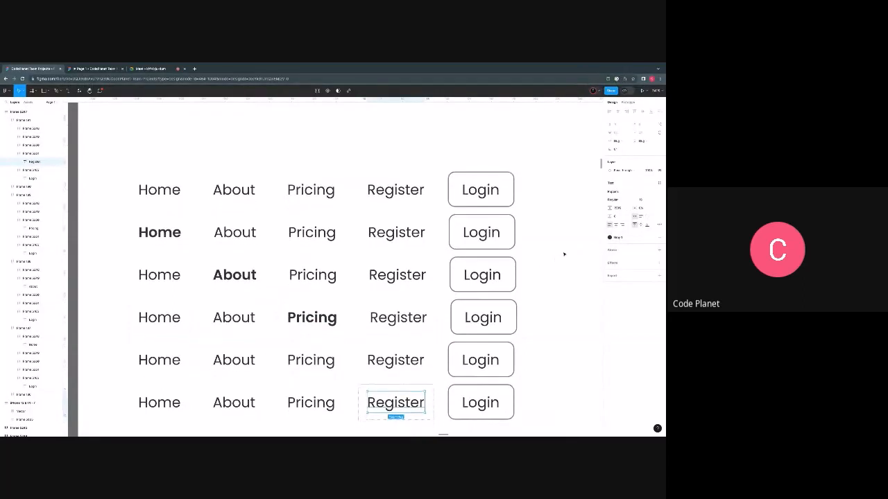
pyautogui.scroll(-1, 537, 261)
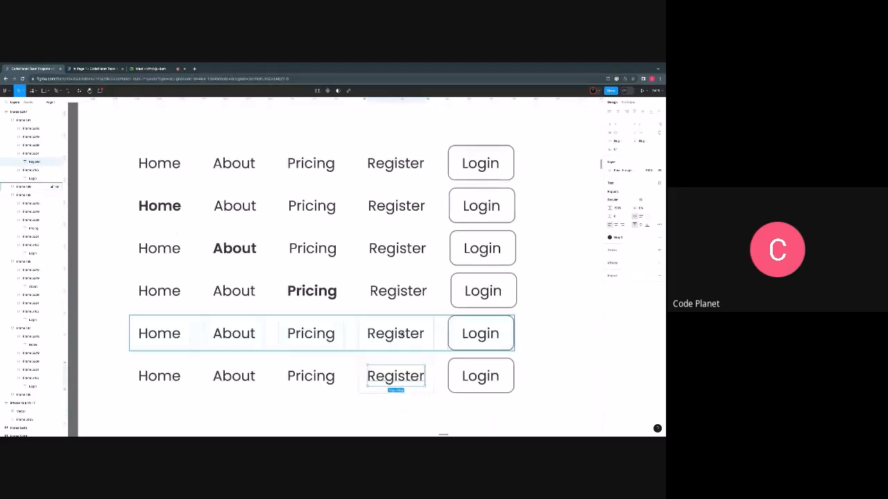
pyautogui.click(404, 335)
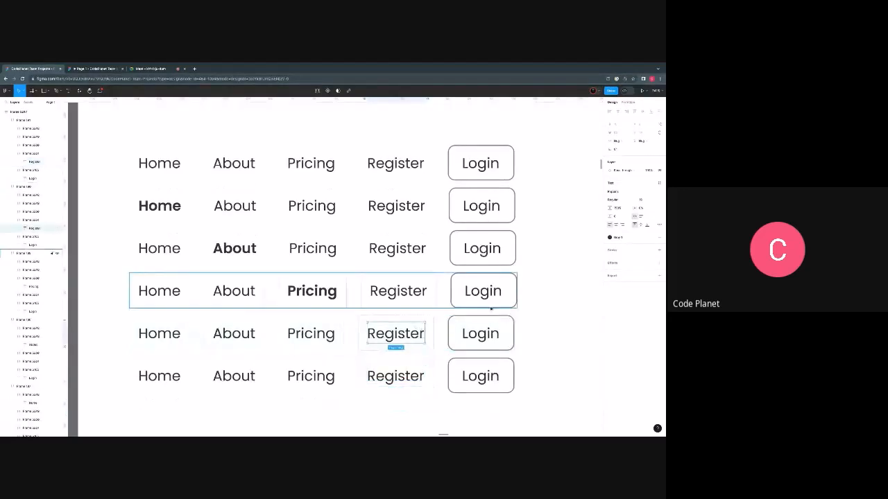
pyautogui.press('Escape')
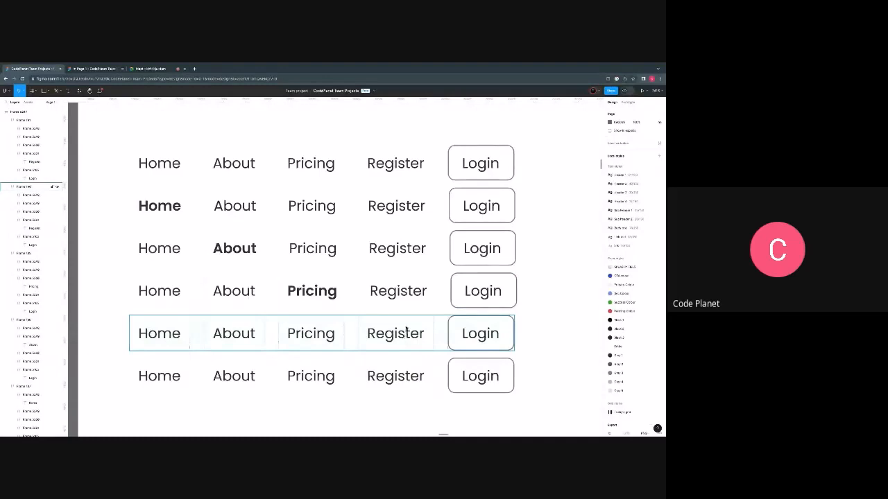
# - Add a stroke with colour 333333 and 30% opacity to the Register item in the fifth navigation bar row
pyautogui.click(405, 330)
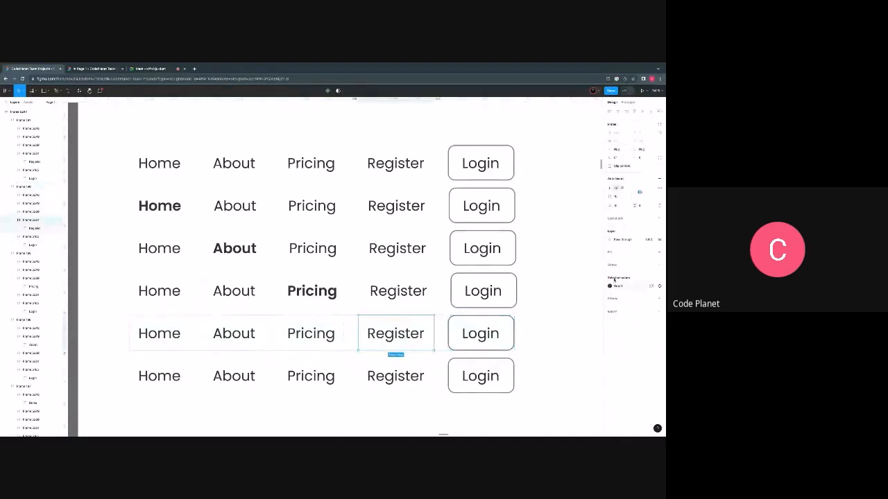
pyautogui.click(614, 265)
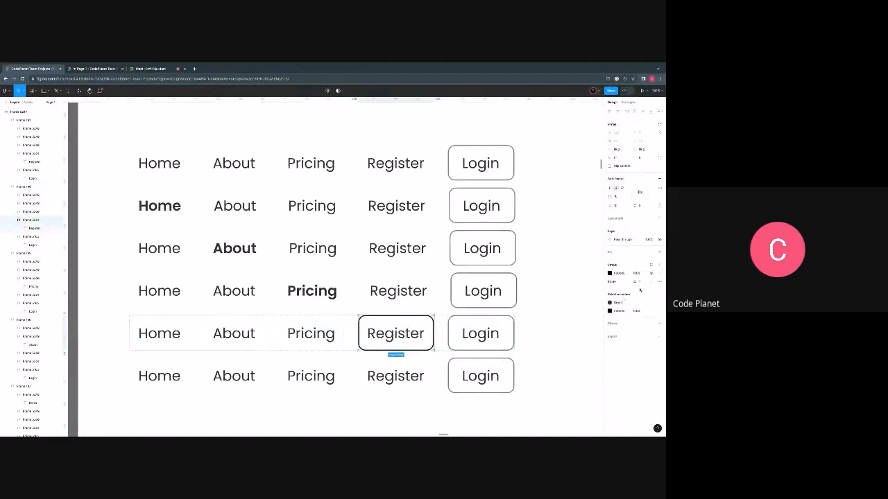
pyautogui.click(622, 274)
pyautogui.write('333333')
pyautogui.press('Return')
pyautogui.click(636, 274)
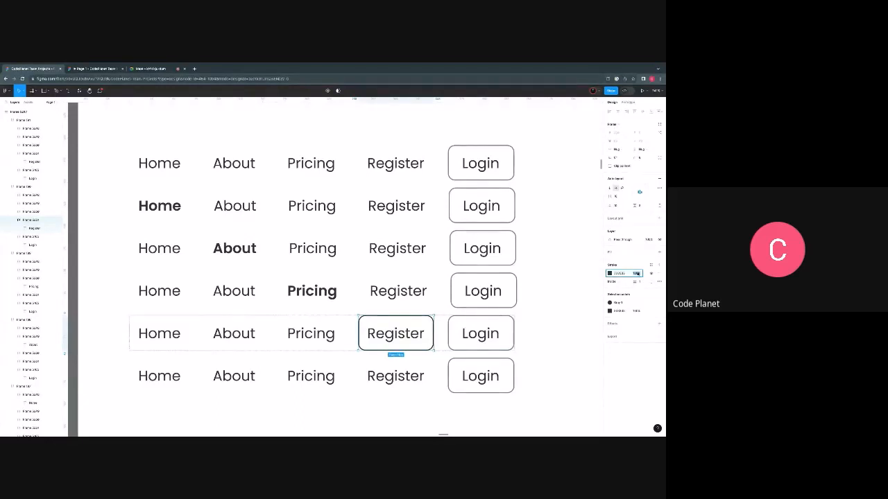
pyautogui.write('30')
pyautogui.press('Return')
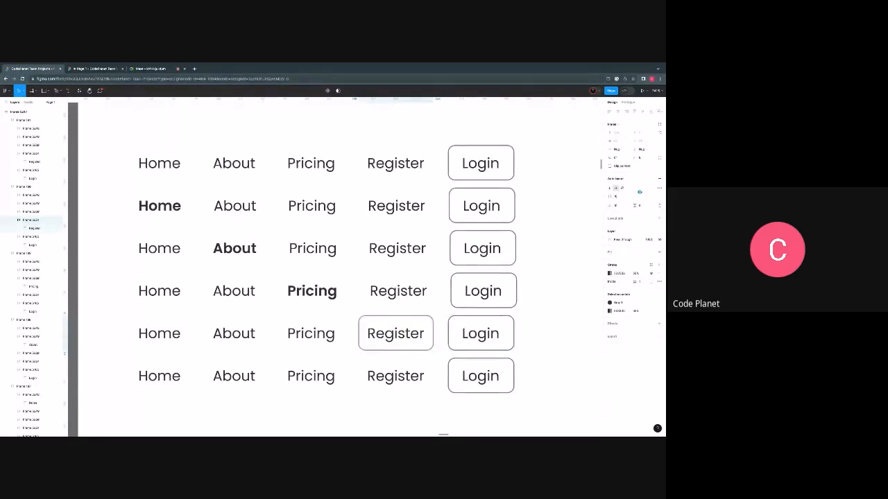
pyautogui.click(442, 313)
# - Duplicate all six navigation bar rows onto the empty canvas beside the frame
pyautogui.scroll(-4, 387, 334)
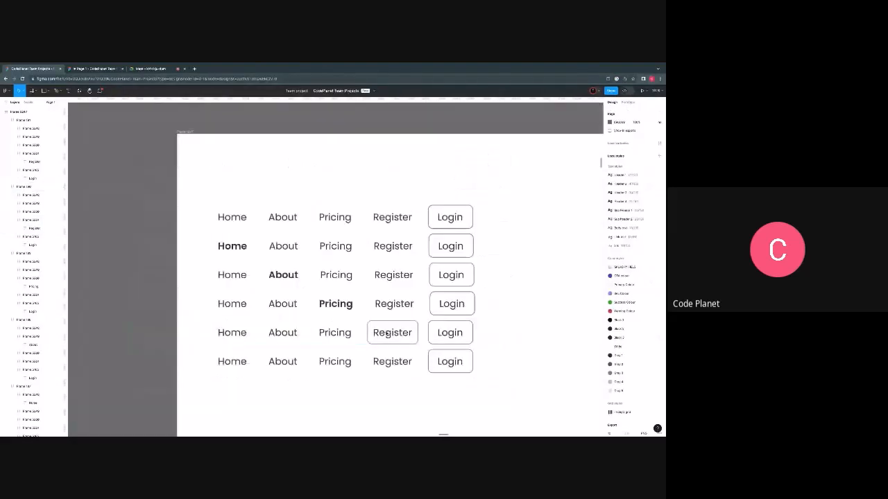
pyautogui.scroll(-1, 378, 335)
pyautogui.hscroll(2, 354, 358)
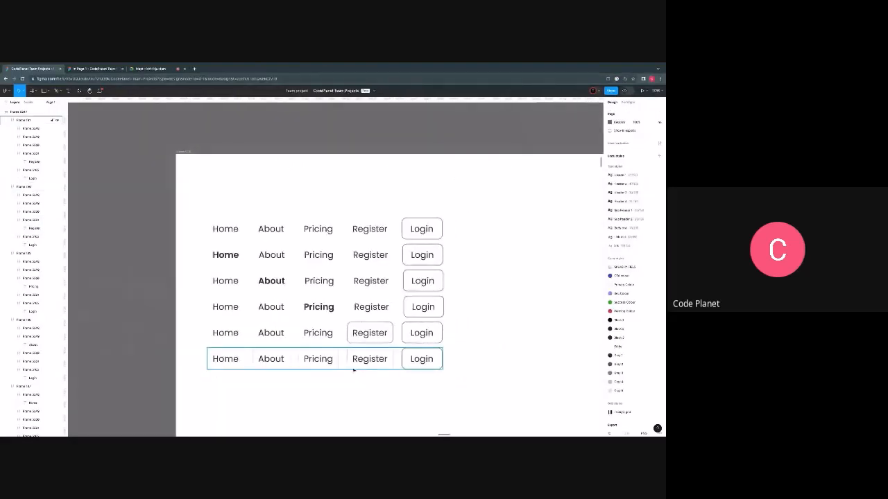
pyautogui.hscroll(3, 354, 370)
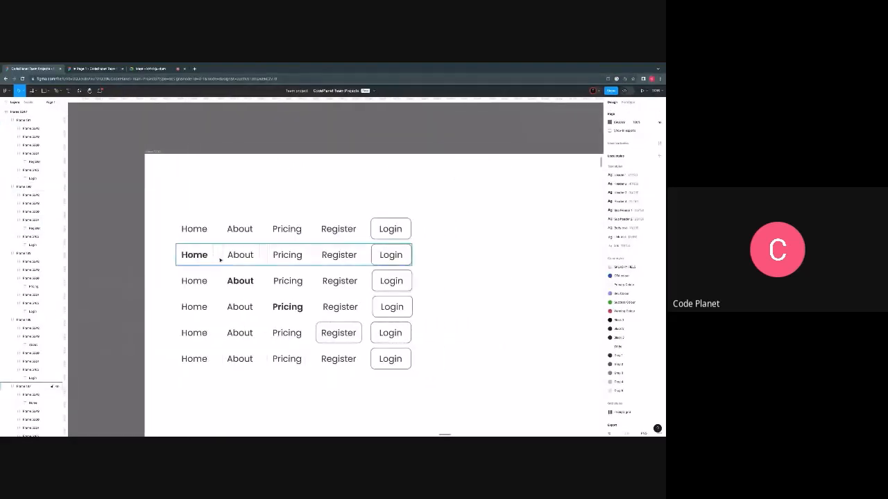
pyautogui.scroll(-1, 220, 259)
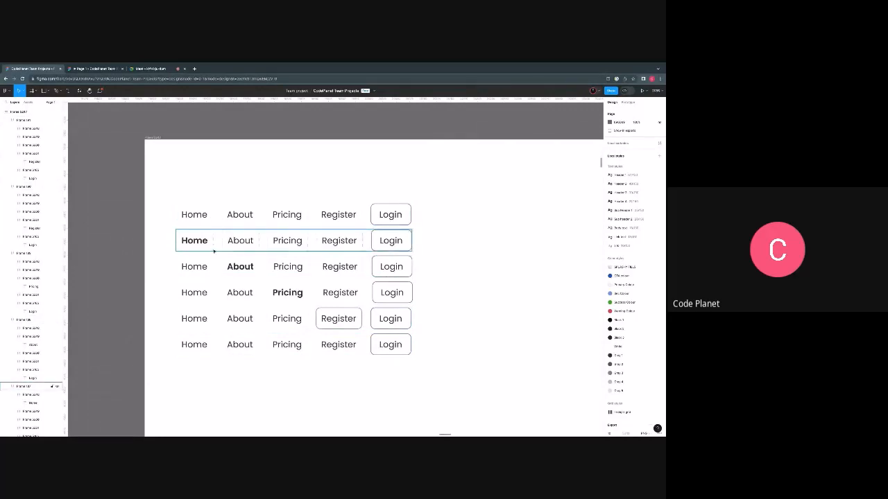
pyautogui.moveTo(162, 196); pyautogui.dragTo(440, 366)
pyautogui.scroll(-5, 440, 366)
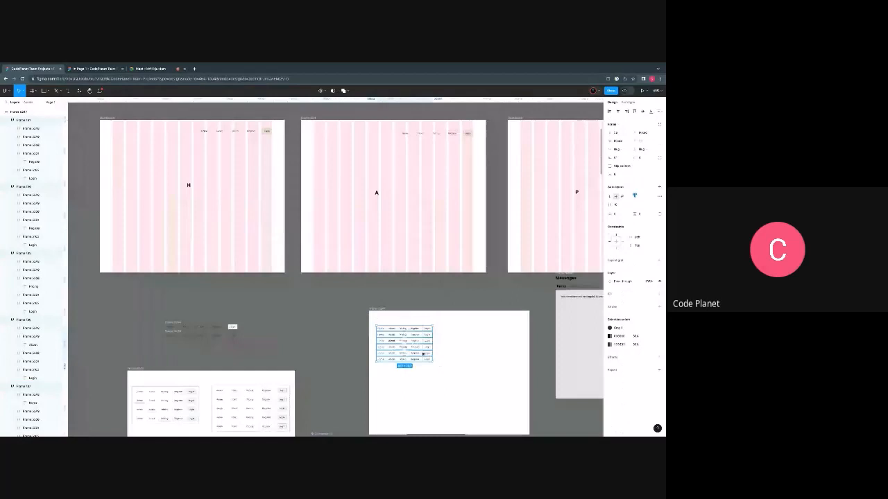
pyautogui.scroll(3, 423, 354)
pyautogui.scroll(1, 417, 352)
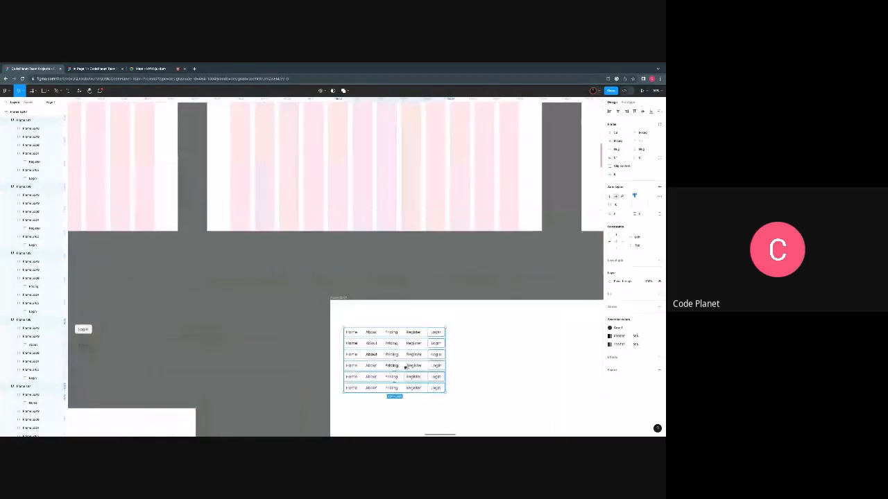
pyautogui.moveTo(406, 367); pyautogui.dragTo(218, 321)
pyautogui.scroll(-3, 387, 341)
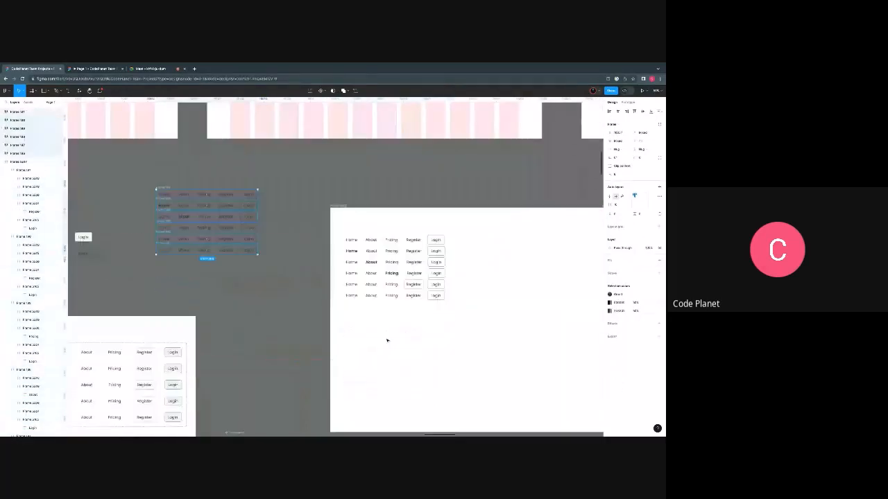
# - Create a component set from the six navigation bar rows inside the white frame
pyautogui.scroll(5, 423, 282)
pyautogui.scroll(-2, 281, 278)
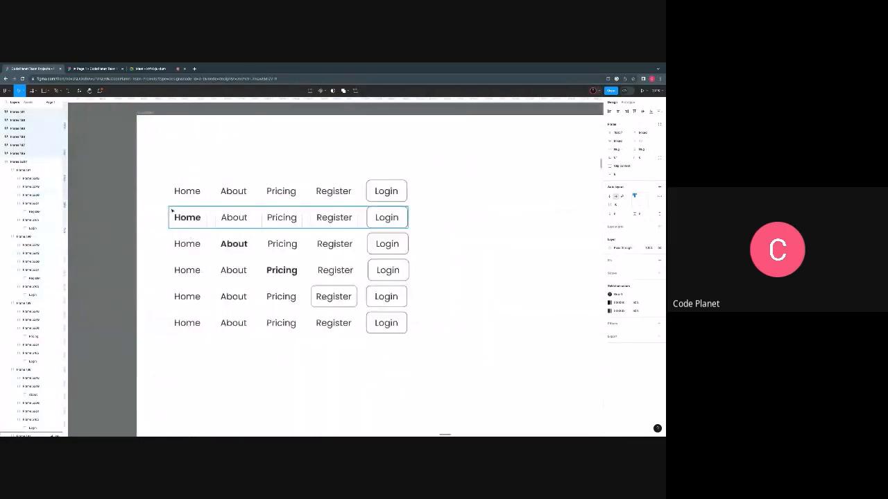
pyautogui.moveTo(166, 178); pyautogui.dragTo(424, 350)
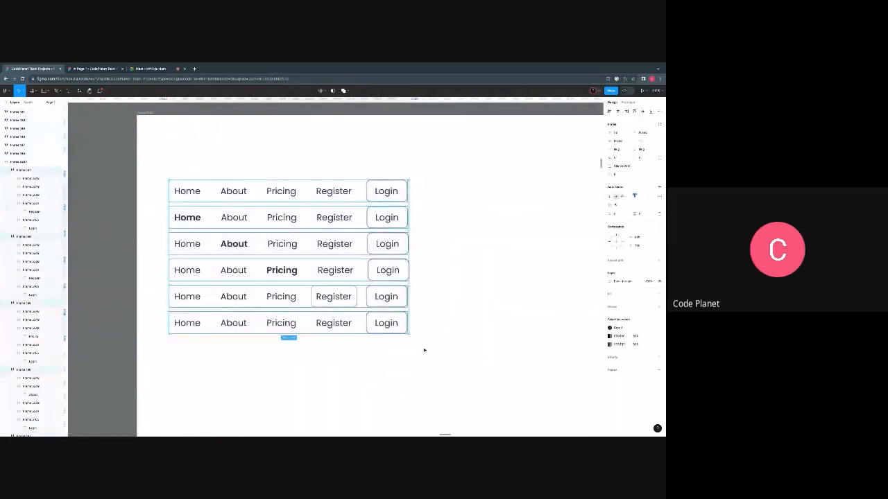
pyautogui.scroll(-1, 406, 353)
pyautogui.scroll(1, 401, 355)
pyautogui.hscroll(1, 401, 355)
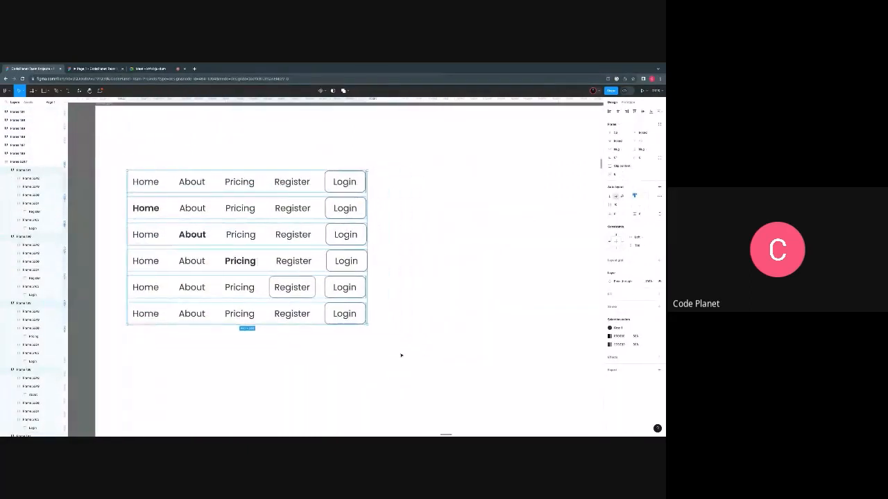
pyautogui.hscroll(1, 401, 355)
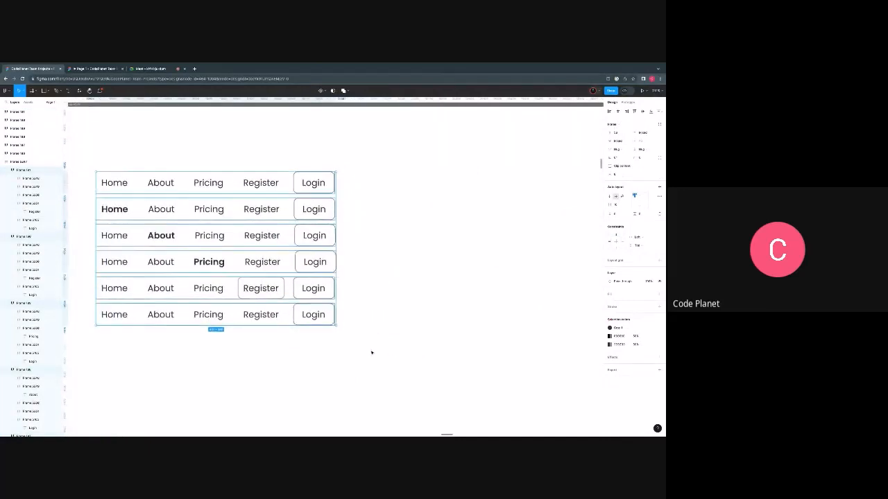
pyautogui.hscroll(-3, 371, 353)
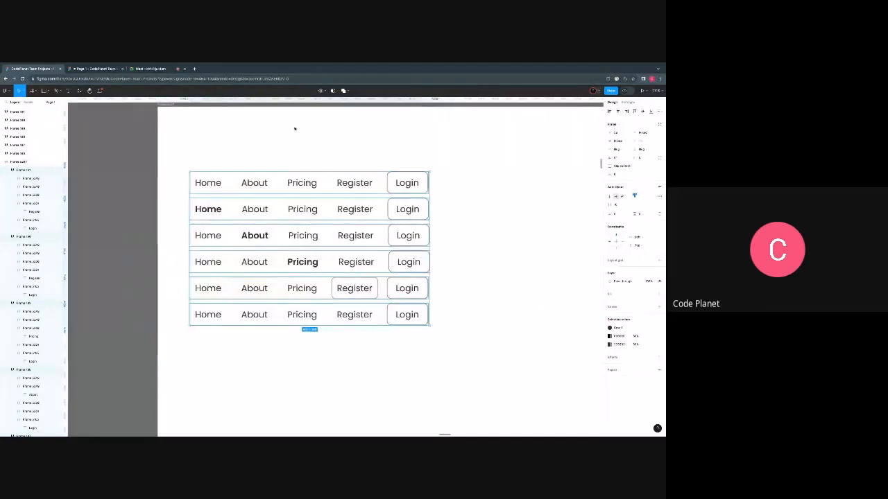
pyautogui.click(323, 91)
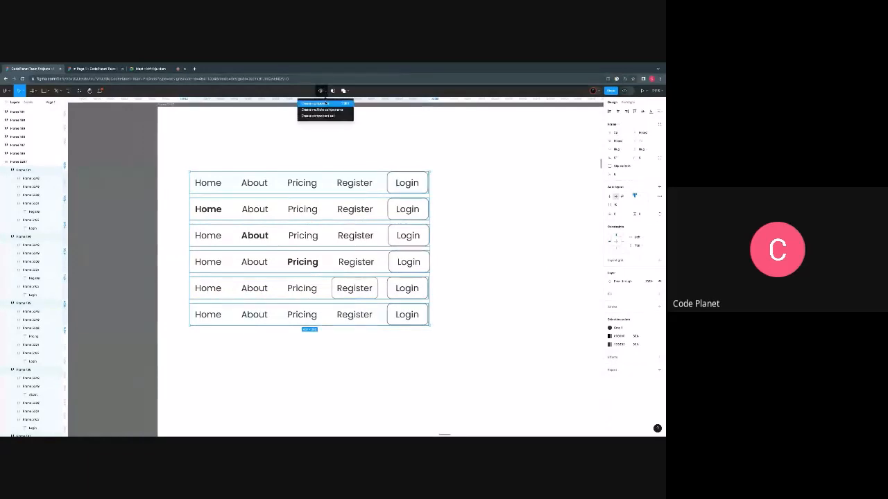
pyautogui.click(325, 103)
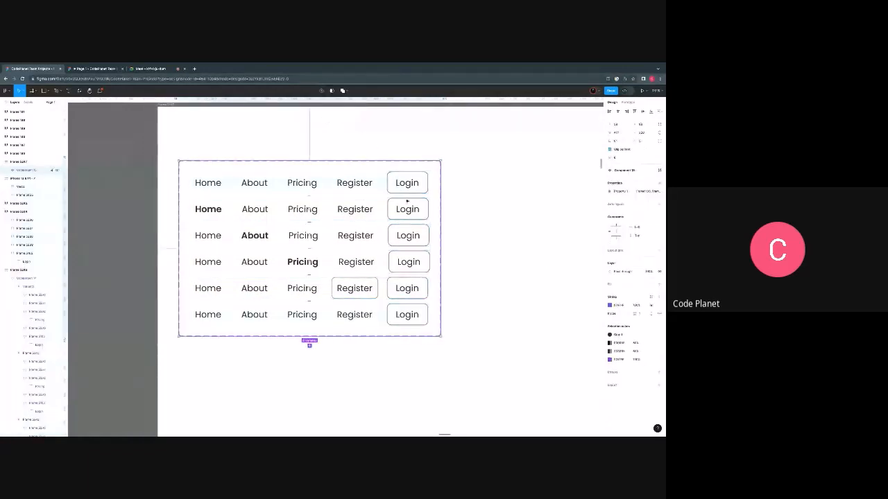
# - Remove the existing prototype connections from the Home and Register labels in all six variants of the component set
pyautogui.click(271, 189)
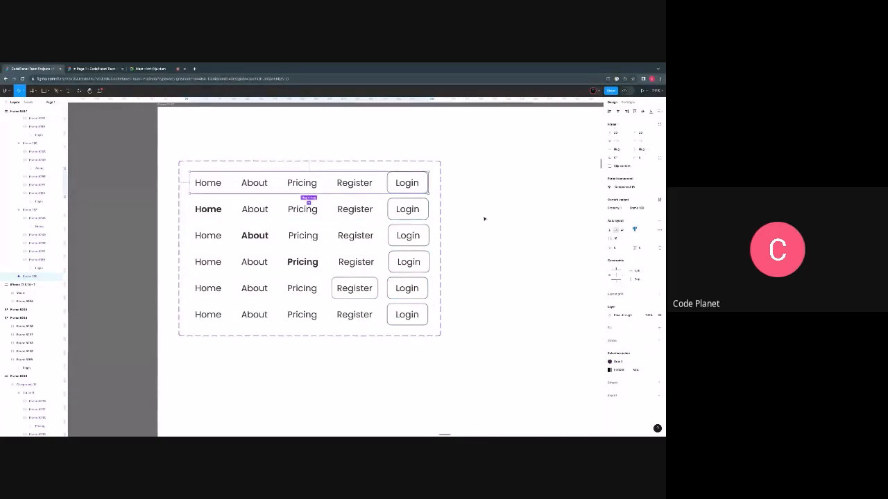
pyautogui.hscroll(3, 479, 222)
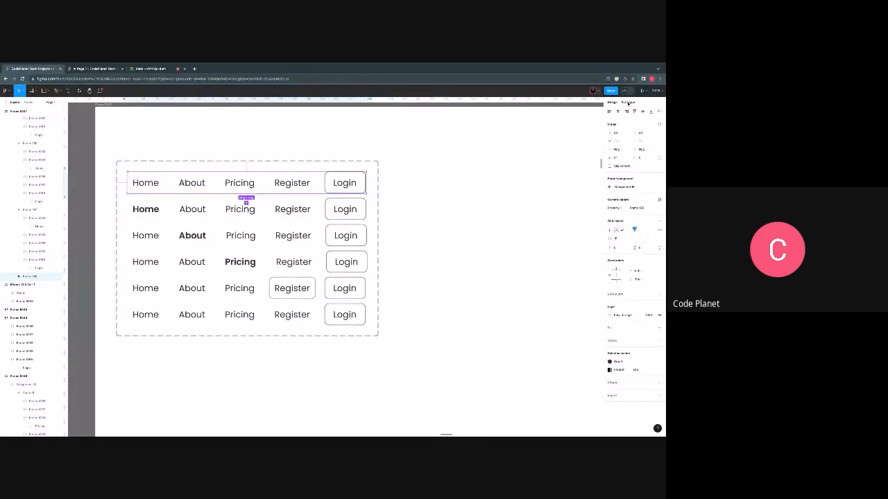
pyautogui.click(628, 102)
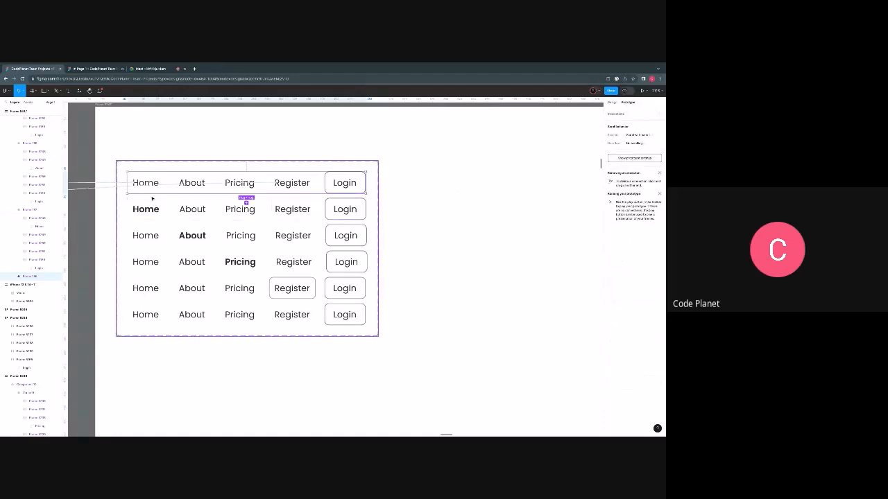
pyautogui.scroll(3, 152, 199)
pyautogui.click(89, 188)
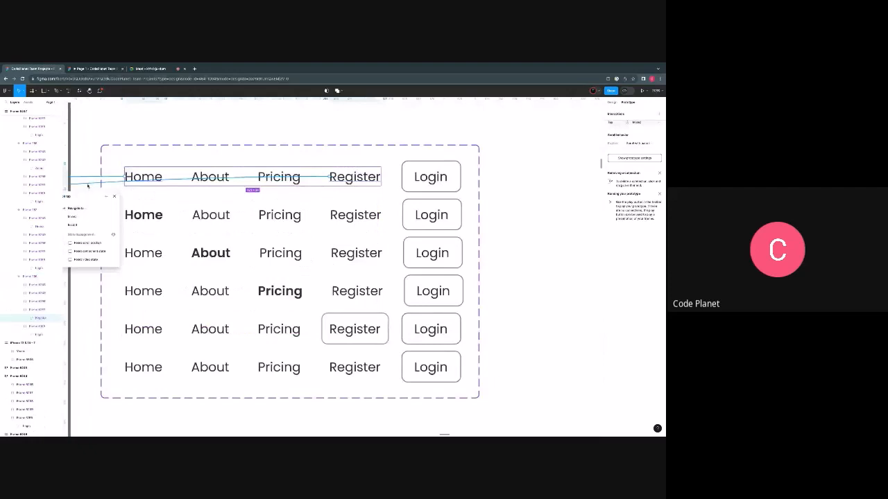
pyautogui.click(149, 177)
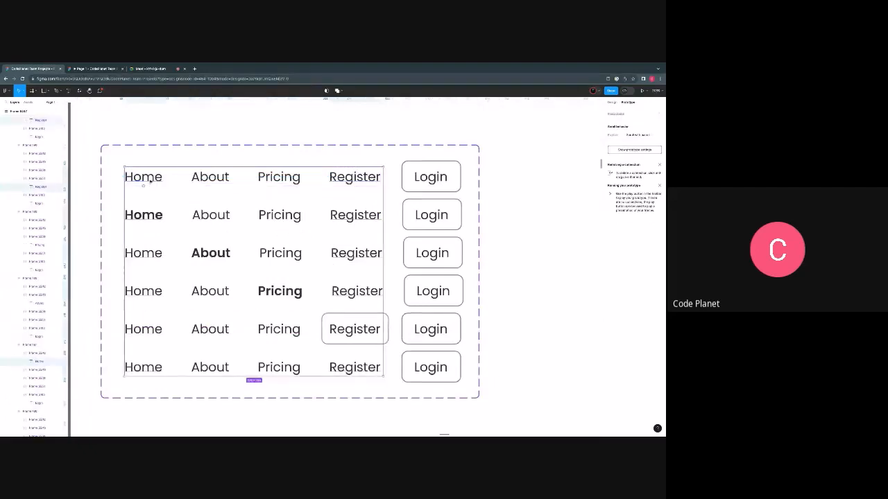
pyautogui.doubleClick(149, 177)
pyautogui.press('Escape')
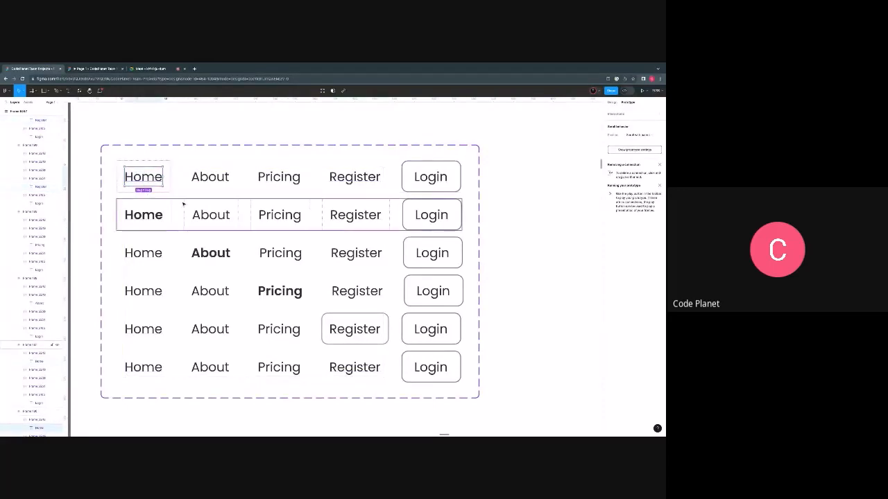
pyautogui.click(148, 189)
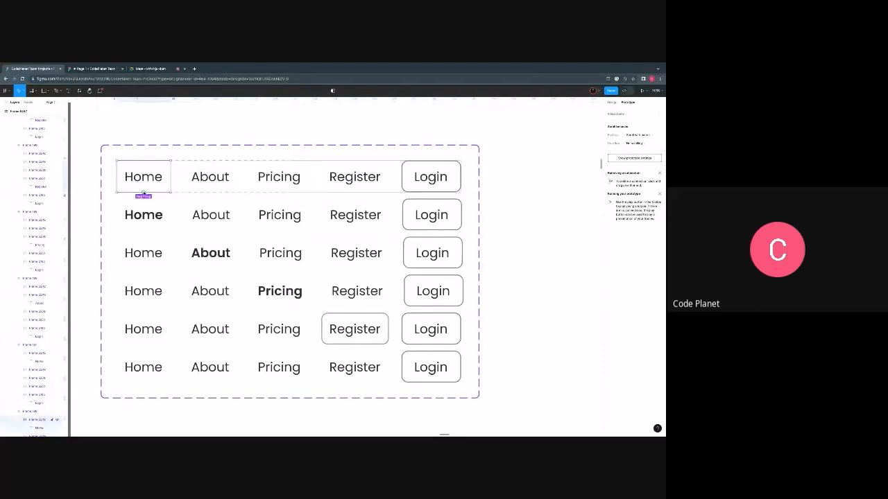
pyautogui.click(144, 216)
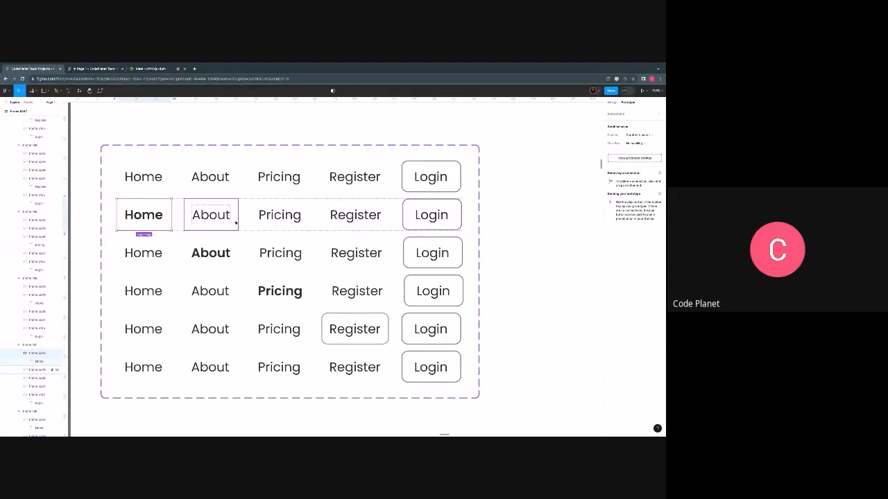
pyautogui.keyDown('ctrl'); pyautogui.scroll(-5, 236, 221); pyautogui.keyUp('ctrl')
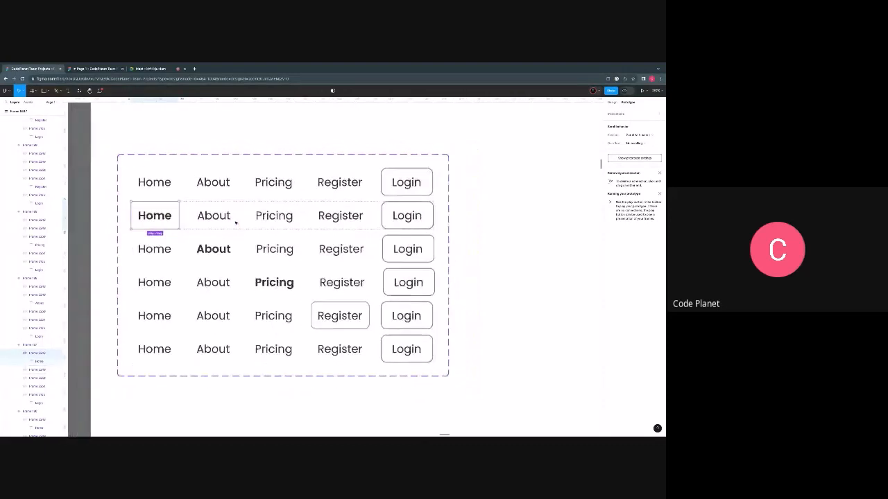
# - Move the navigation bar component set sideways within the white frame to free up its left part
pyautogui.click(184, 283)
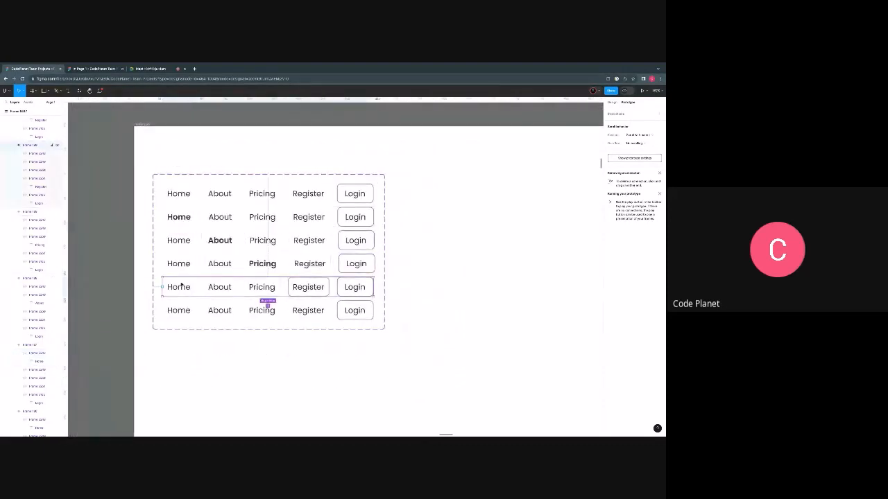
pyautogui.click(150, 196)
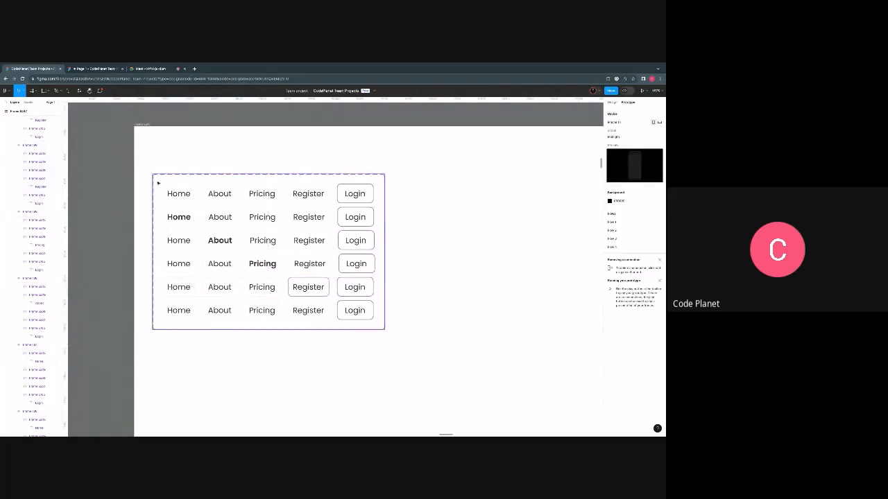
pyautogui.moveTo(158, 183); pyautogui.dragTo(476, 195)
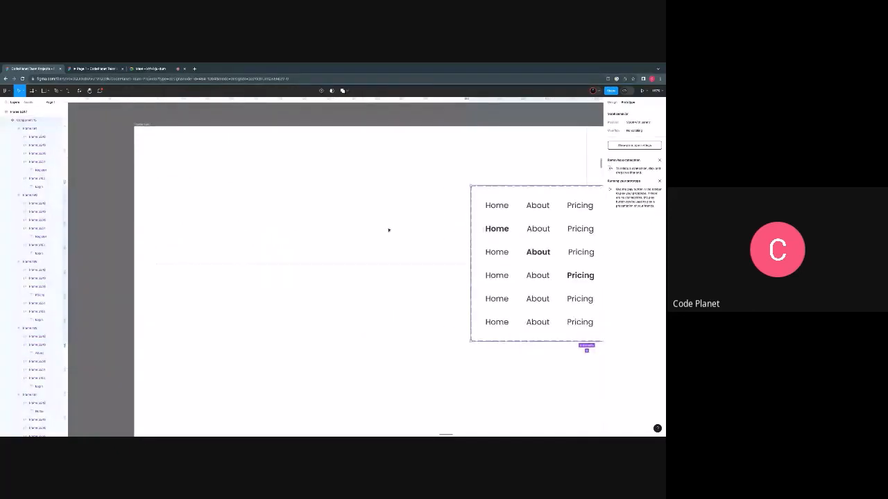
pyautogui.hscroll(3, 388, 230)
pyautogui.hscroll(-6, 352, 257)
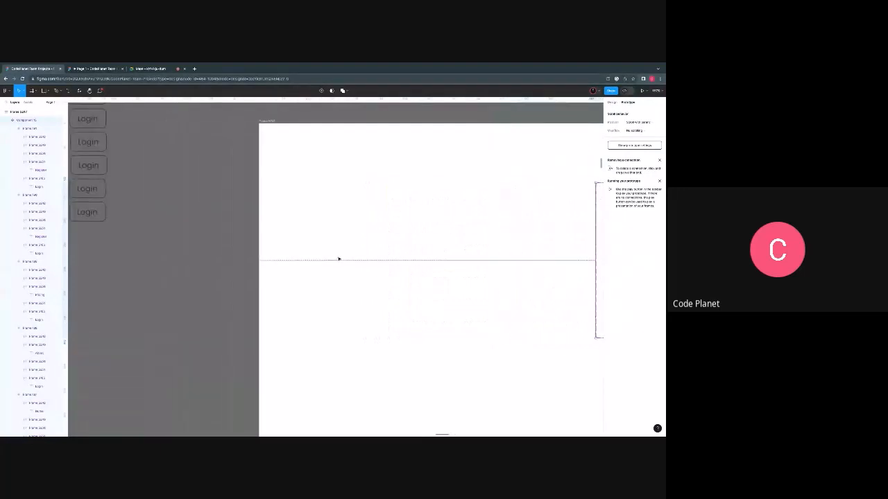
# - Duplicate the six navigation bar rows from the grey canvas into the empty area of the white frame
pyautogui.scroll(-5, 339, 259)
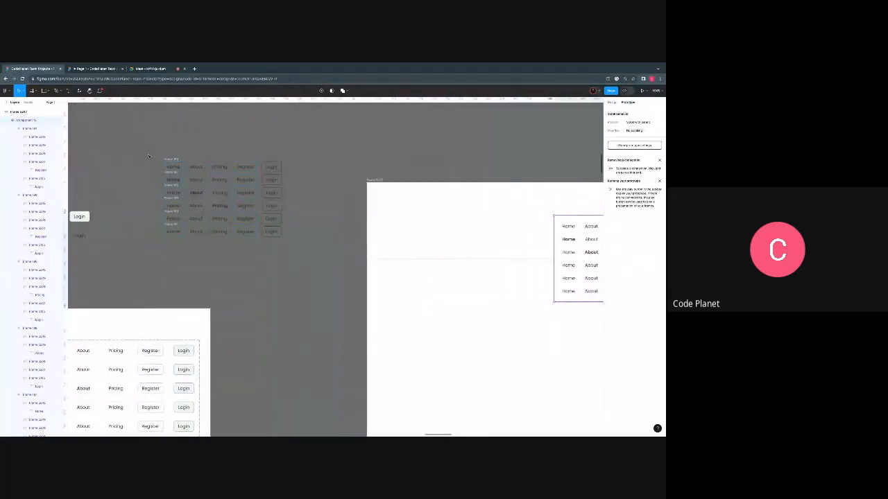
pyautogui.moveTo(143, 153); pyautogui.dragTo(292, 241)
pyautogui.moveTo(234, 209); pyautogui.dragTo(437, 256)
# - Delete the prototype connections attached to the six copied navigation bar rows
pyautogui.scroll(5, 436, 257)
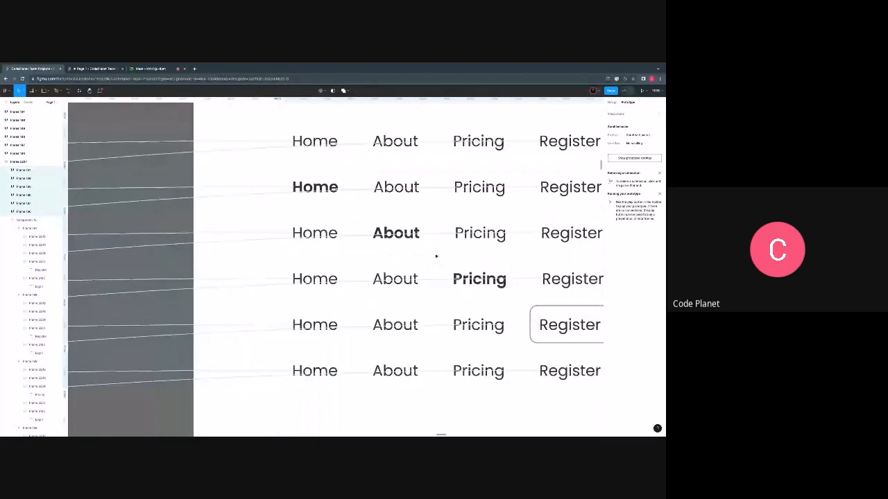
pyautogui.scroll(-2, 436, 256)
pyautogui.hscroll(1, 431, 259)
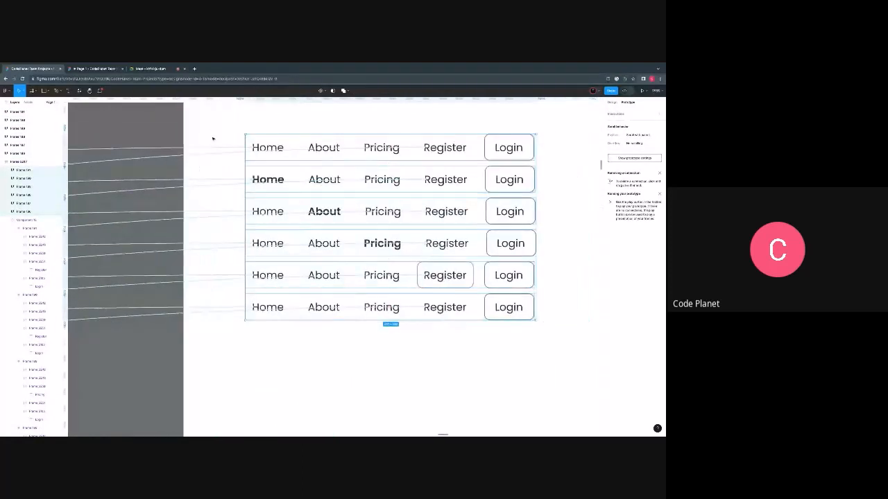
pyautogui.moveTo(212, 127); pyautogui.dragTo(226, 336)
pyautogui.press('Delete')
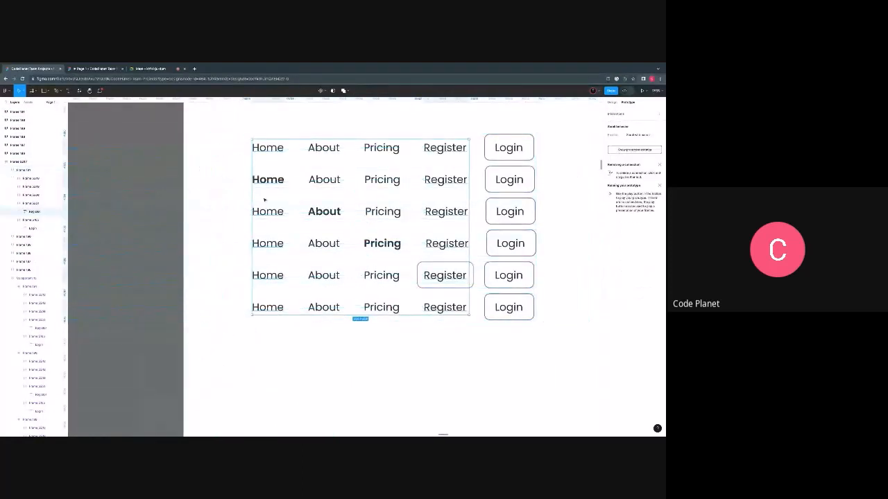
# - Change the bold Home, About and Pricing labels in the copied rows to the regular weight
pyautogui.doubleClick(275, 182)
pyautogui.press('Escape')
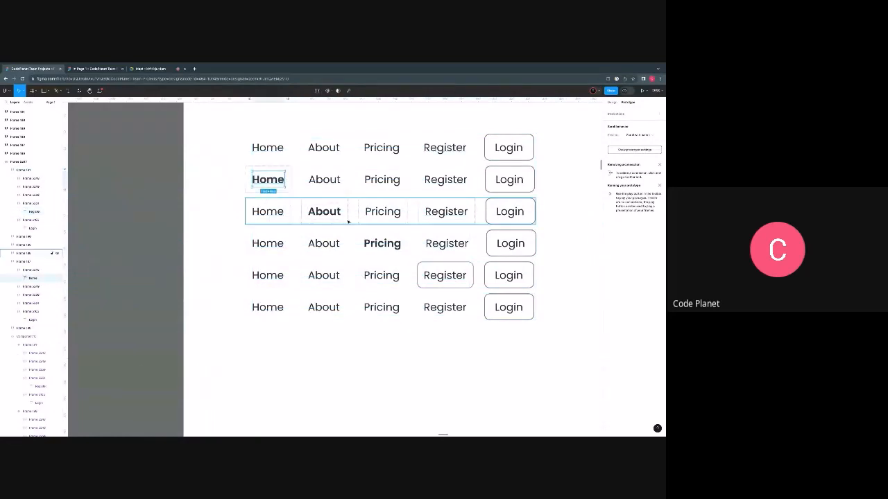
pyautogui.keyDown('shift'); pyautogui.click(351, 224); pyautogui.keyUp('shift')
pyautogui.keyDown('shift'); pyautogui.click(368, 244); pyautogui.keyUp('shift')
pyautogui.keyDown('shift'); pyautogui.click(370, 244); pyautogui.keyUp('shift')
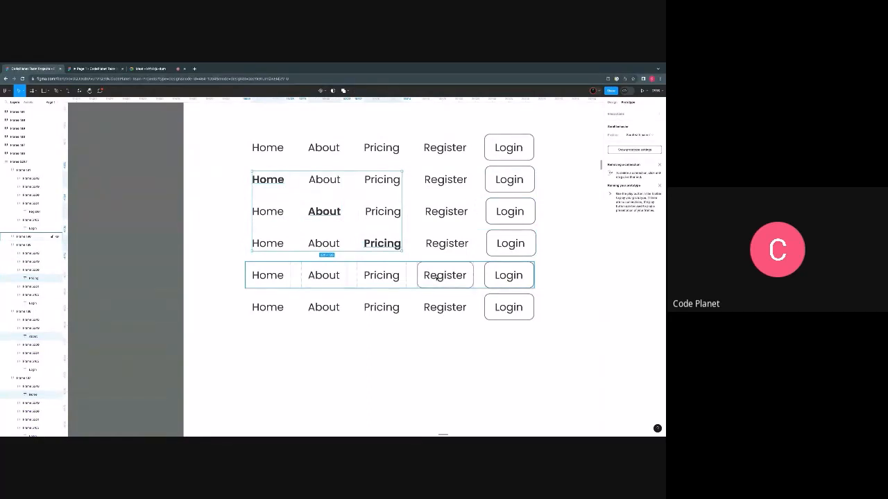
pyautogui.keyDown('shift'); pyautogui.click(438, 276); pyautogui.keyUp('shift')
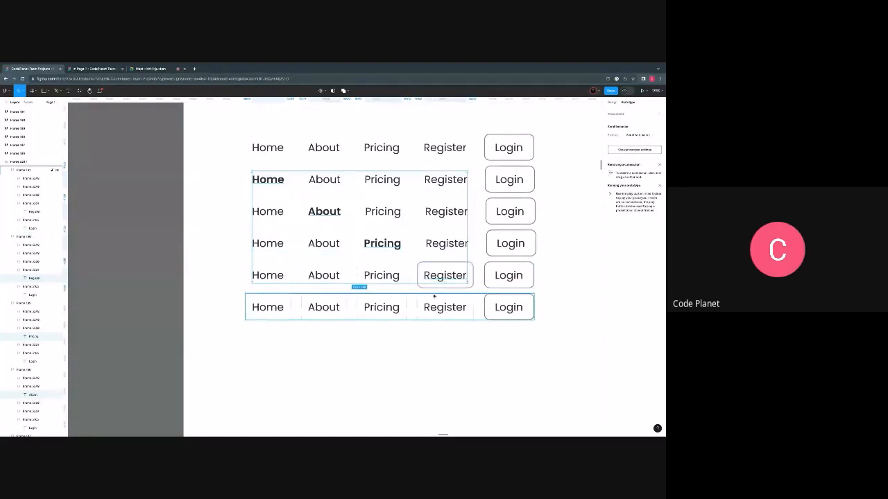
pyautogui.keyDown('shift'); pyautogui.click(445, 275); pyautogui.keyUp('shift')
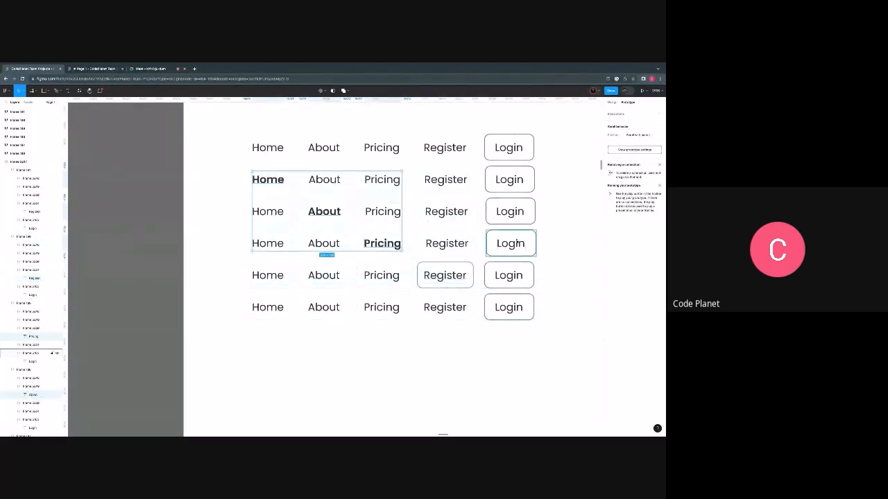
pyautogui.click(612, 102)
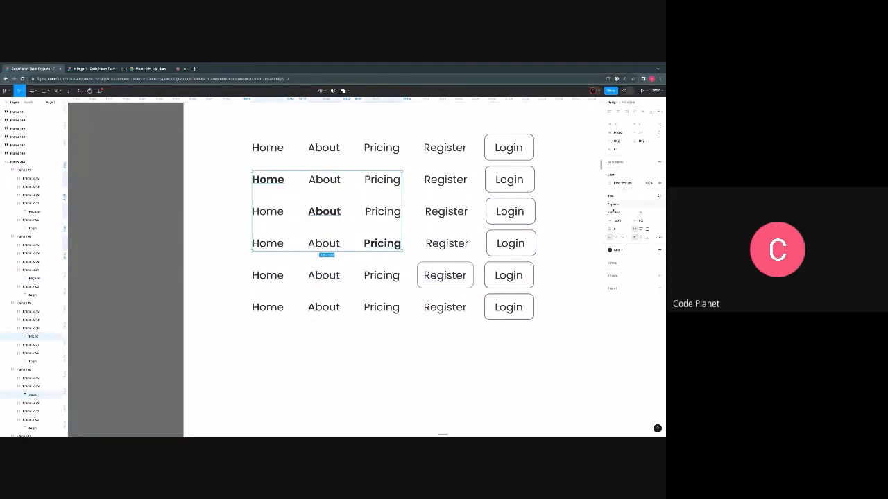
pyautogui.click(613, 212)
pyautogui.click(621, 200)
pyautogui.click(379, 325)
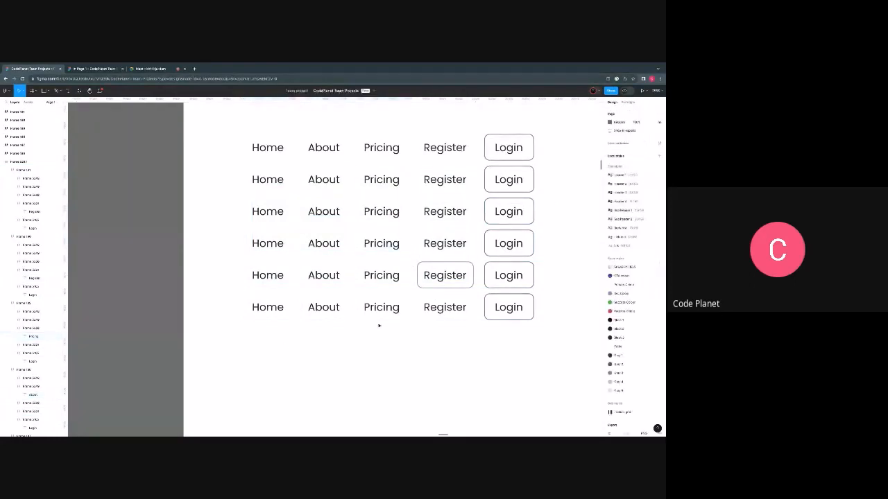
# - Hide the stroke around the Register item in the fifth copied row
pyautogui.hscroll(1, 404, 316)
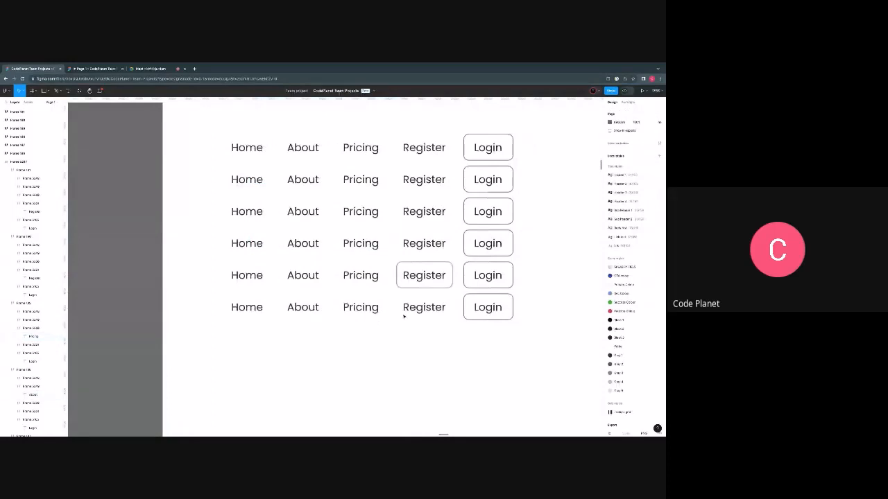
pyautogui.hscroll(1, 404, 316)
pyautogui.click(420, 278)
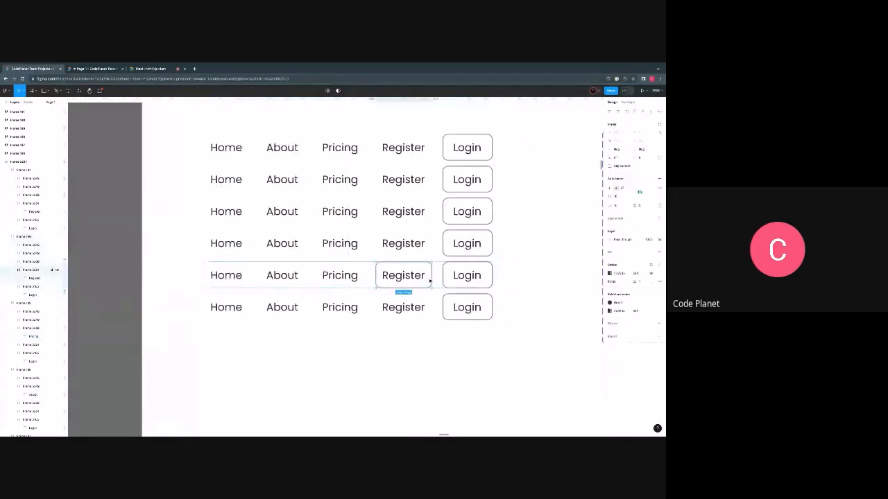
pyautogui.click(643, 277)
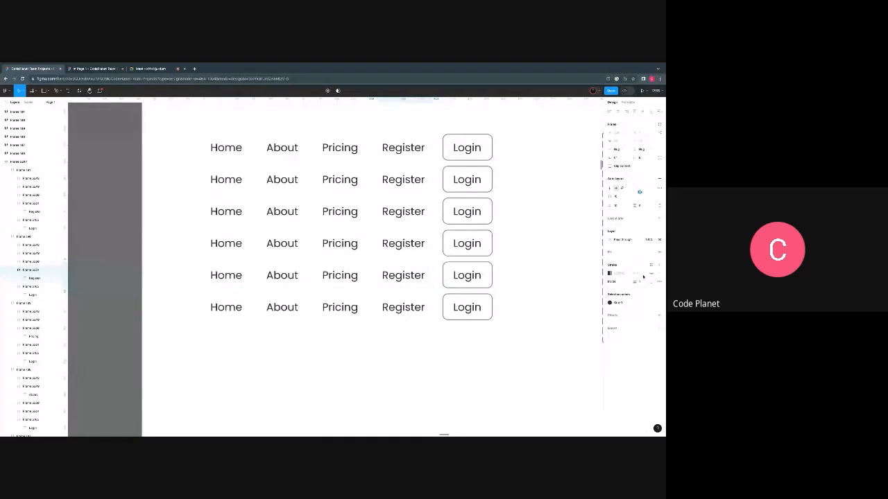
pyautogui.click(542, 271)
# - Add a 000000 stroke to the Home item in the second copied row, on its bottom side only
pyautogui.scroll(1, 258, 252)
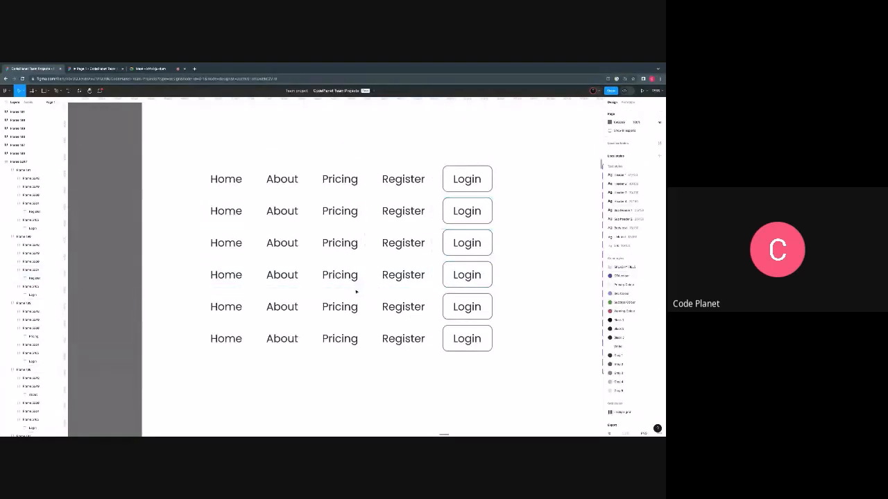
pyautogui.hscroll(2, 278, 263)
pyautogui.scroll(2, 199, 211)
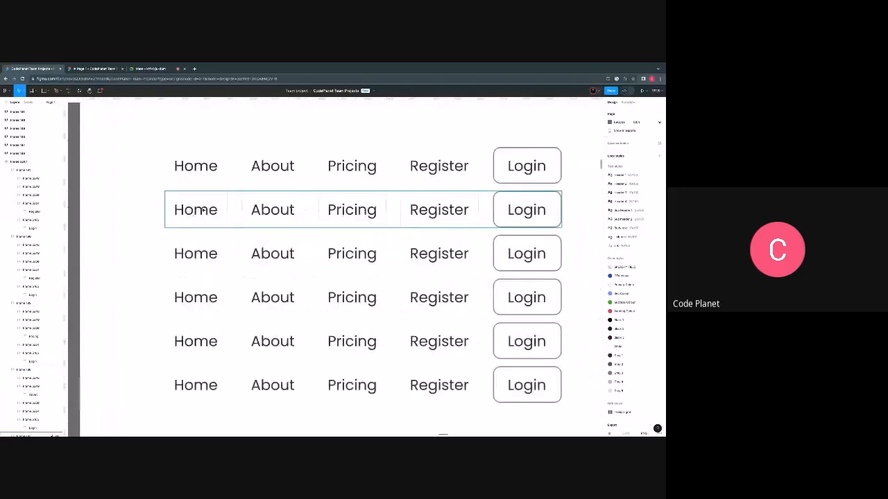
pyautogui.doubleClick(199, 210)
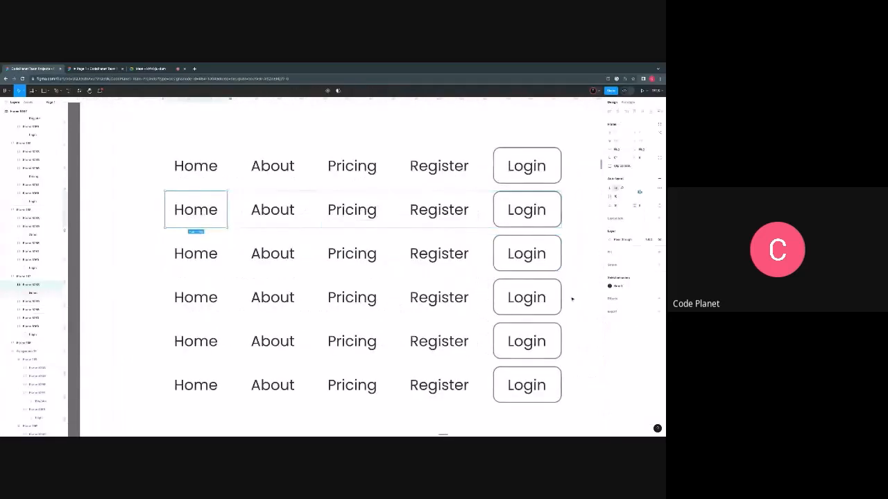
pyautogui.click(659, 264)
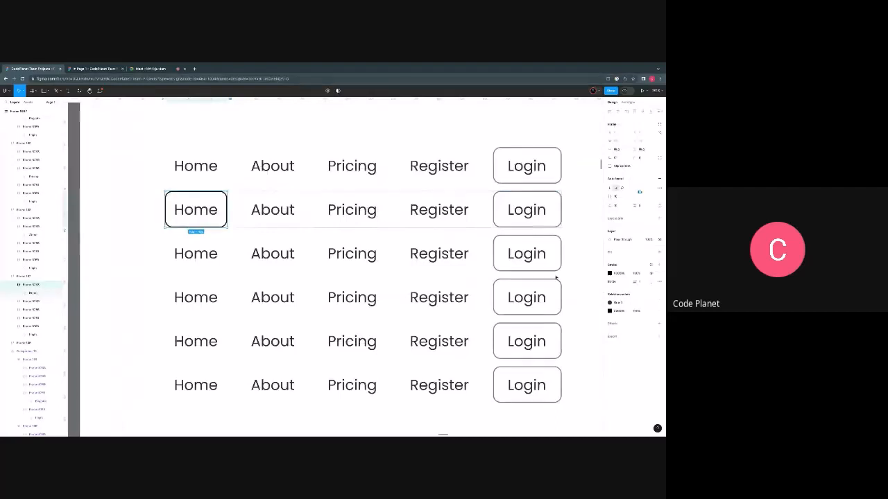
pyautogui.click(653, 282)
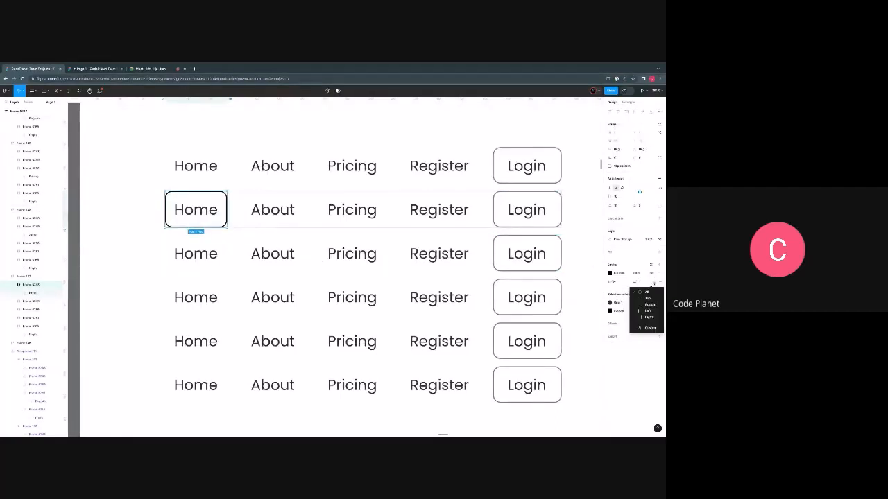
pyautogui.click(648, 304)
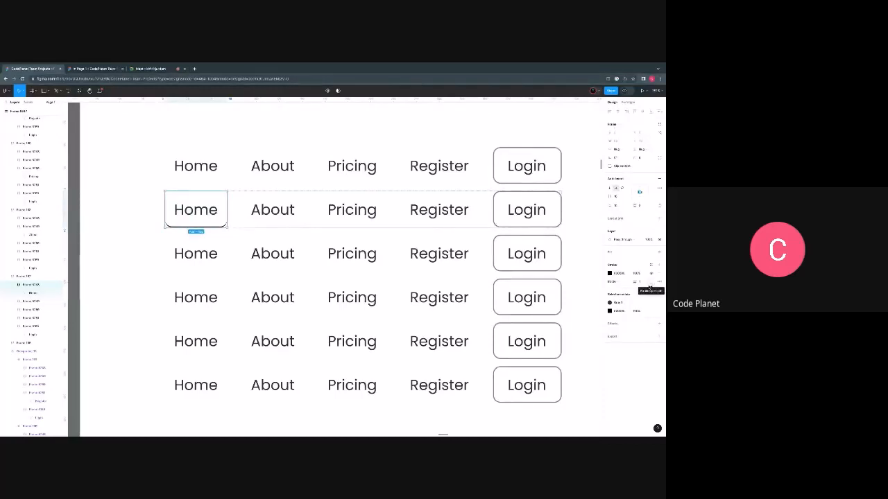
# - Select About, Pricing and Register in the third, fourth and fifth rows respectively, and show Register's stroke on its bottom side only
pyautogui.click(277, 254)
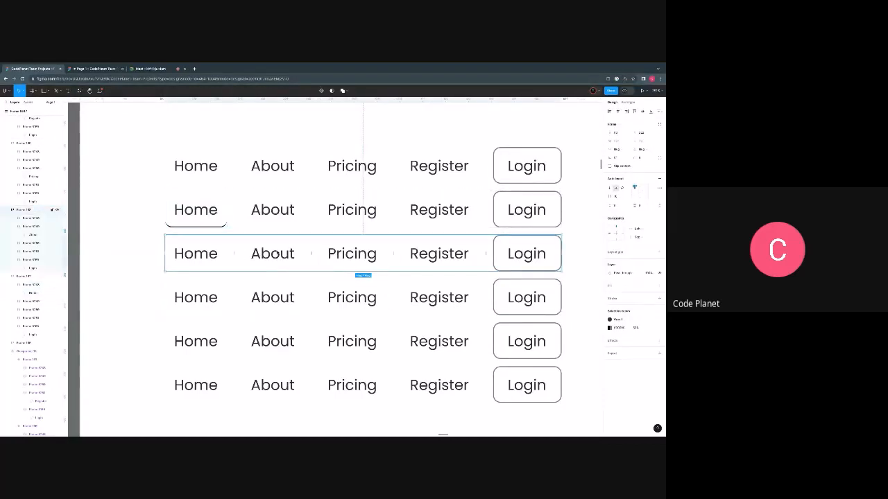
pyautogui.click(273, 254)
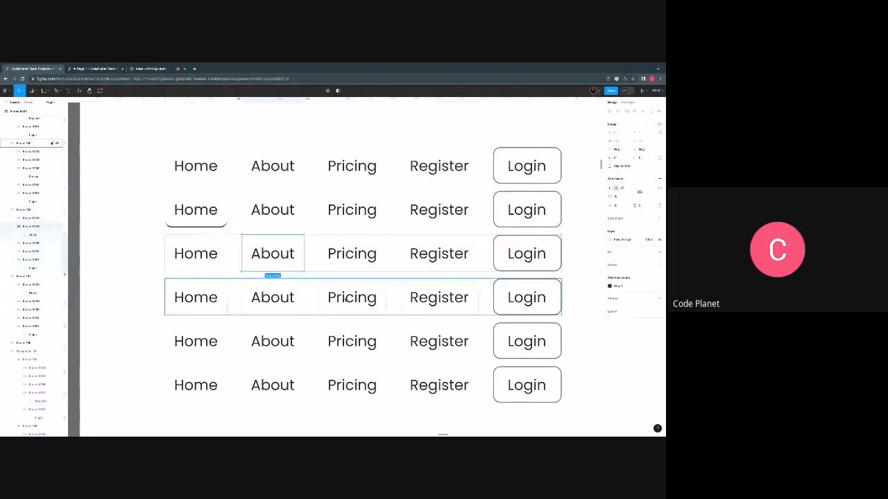
pyautogui.keyDown('shift'); pyautogui.click(352, 297); pyautogui.keyUp('shift')
pyautogui.keyDown('shift'); pyautogui.click(439, 341); pyautogui.keyUp('shift')
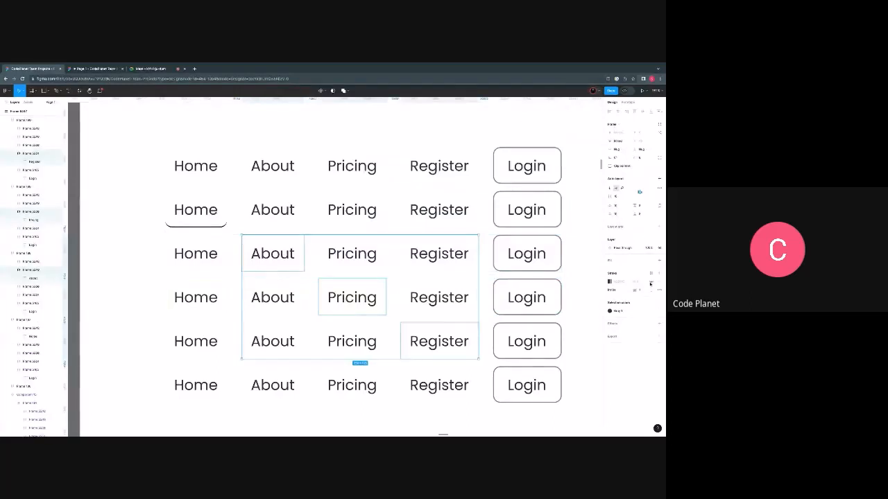
pyautogui.click(650, 284)
pyautogui.click(650, 282)
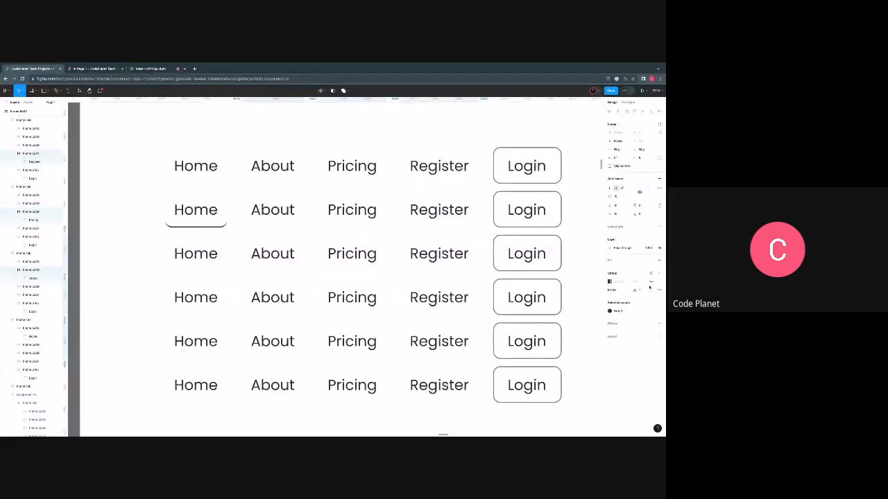
pyautogui.click(652, 290)
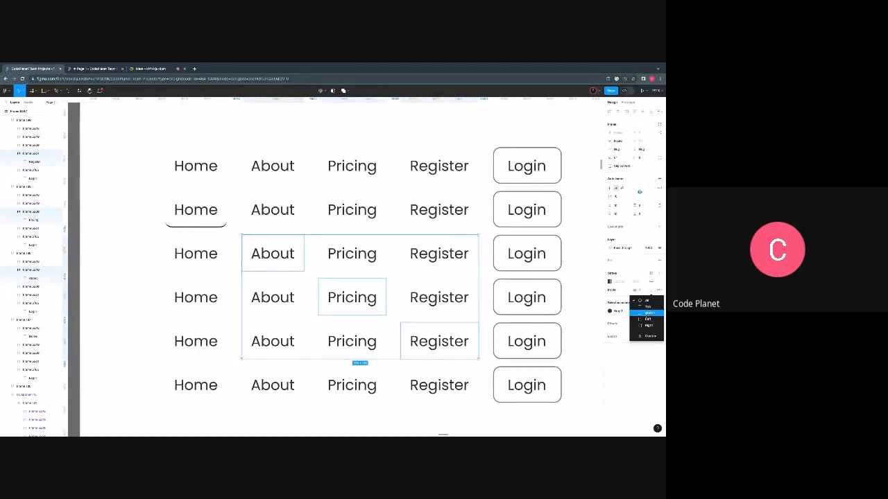
pyautogui.click(647, 319)
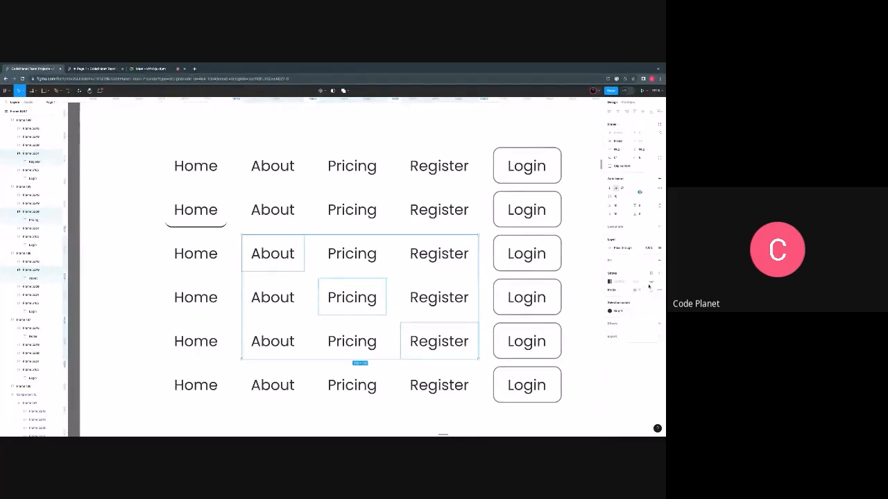
pyautogui.click(651, 283)
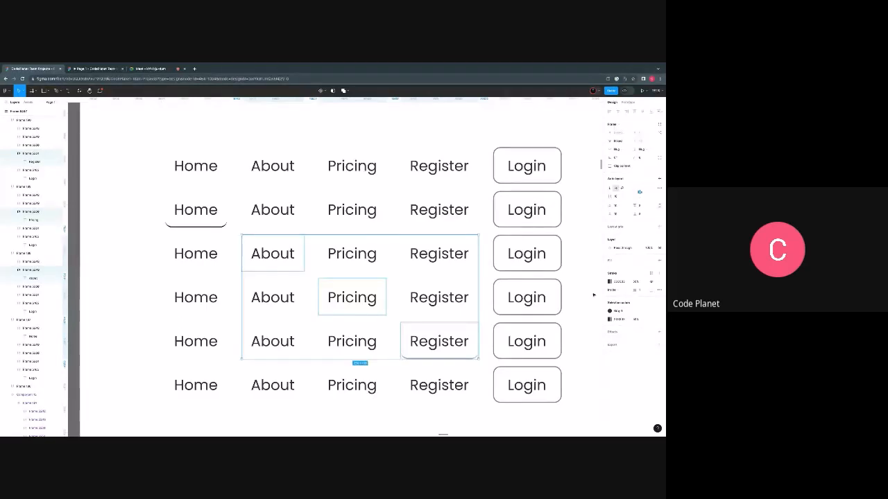
# - Exclude Register from the selection and give About in the third row and Pricing in the fourth a 000000 bottom-side stroke
pyautogui.keyDown('shift'); pyautogui.click(451, 341); pyautogui.keyUp('shift')
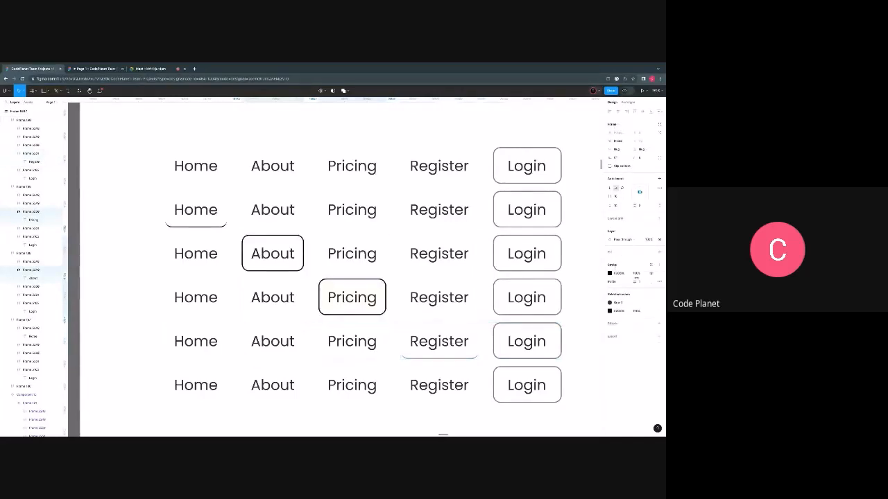
pyautogui.click(650, 281)
pyautogui.click(649, 307)
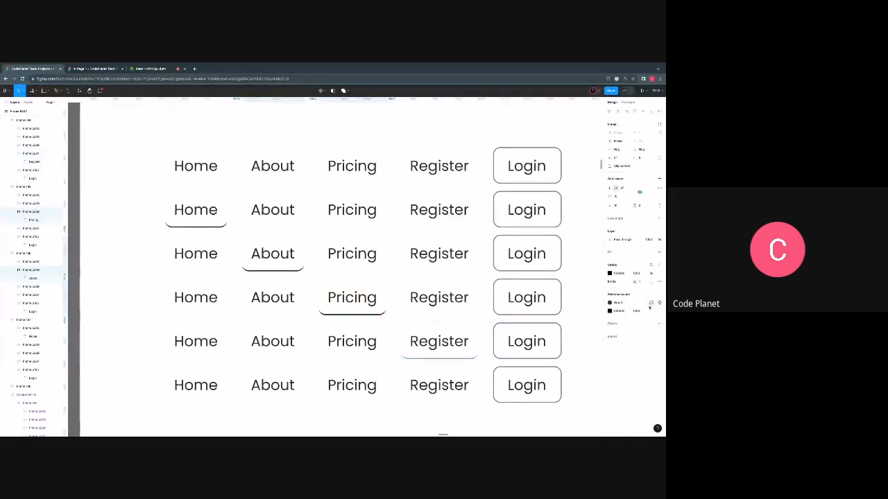
# - Examine the underlined items across the six copied navigation bar rows
pyautogui.click(141, 360)
pyautogui.scroll(-3, 140, 360)
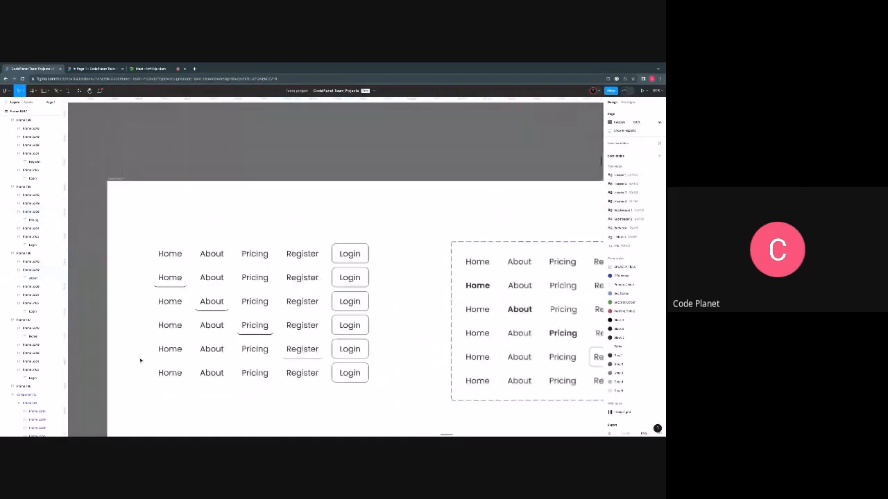
pyautogui.scroll(3, 155, 277)
pyautogui.click(156, 276)
pyautogui.scroll(-2, 159, 273)
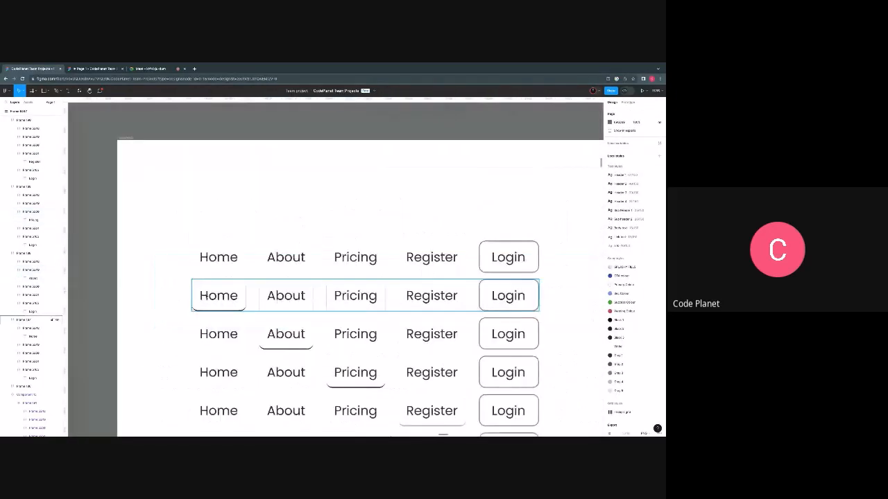
pyautogui.scroll(-3, 205, 296)
pyautogui.hscroll(1, 201, 291)
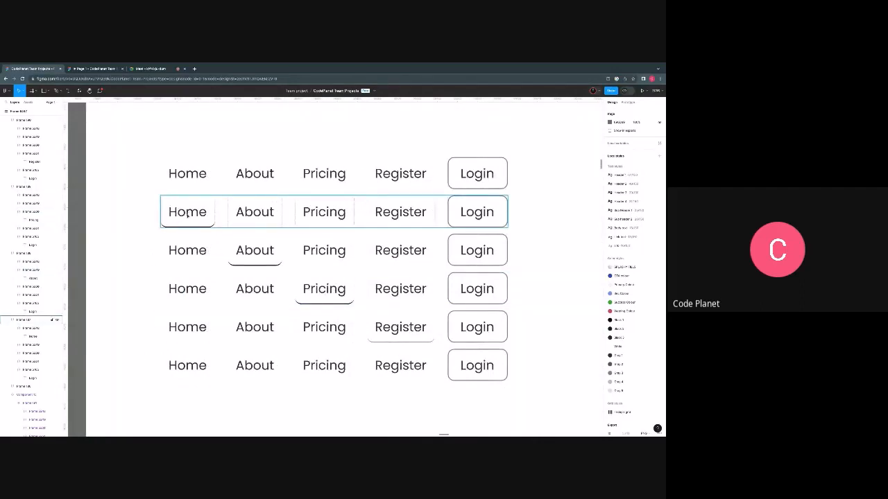
pyautogui.click(206, 244)
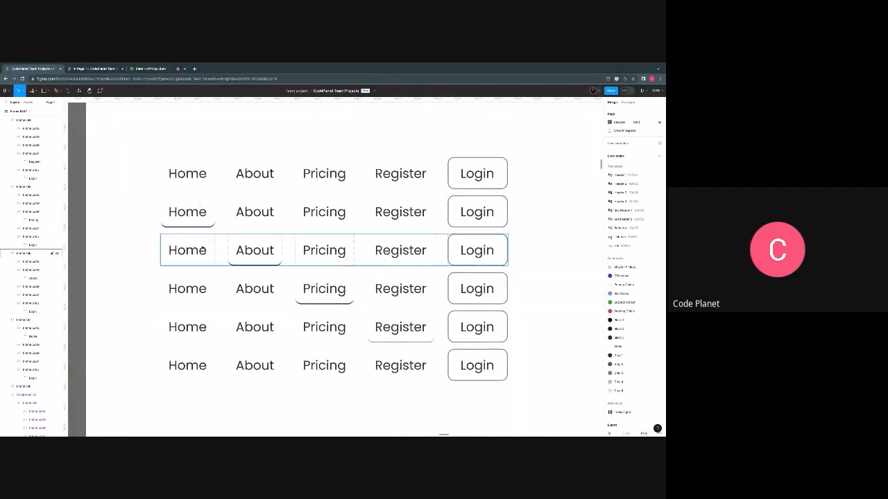
pyautogui.click(211, 211)
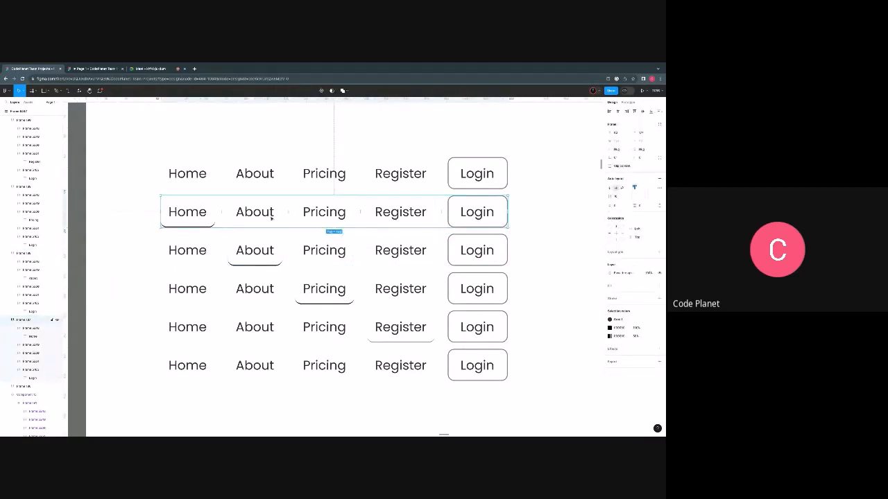
pyautogui.click(252, 253)
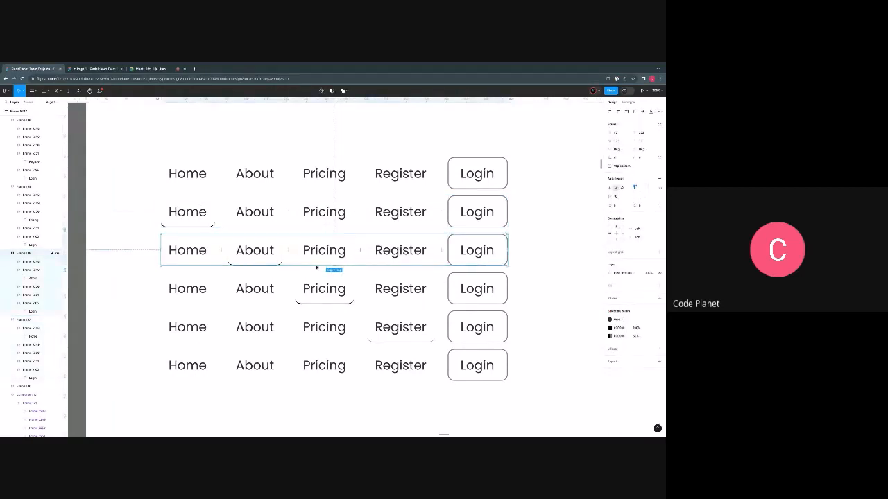
pyautogui.scroll(1, 185, 179)
# - Connect the first row's Home item to the second row with a While hovering prototype interaction
pyautogui.click(186, 179)
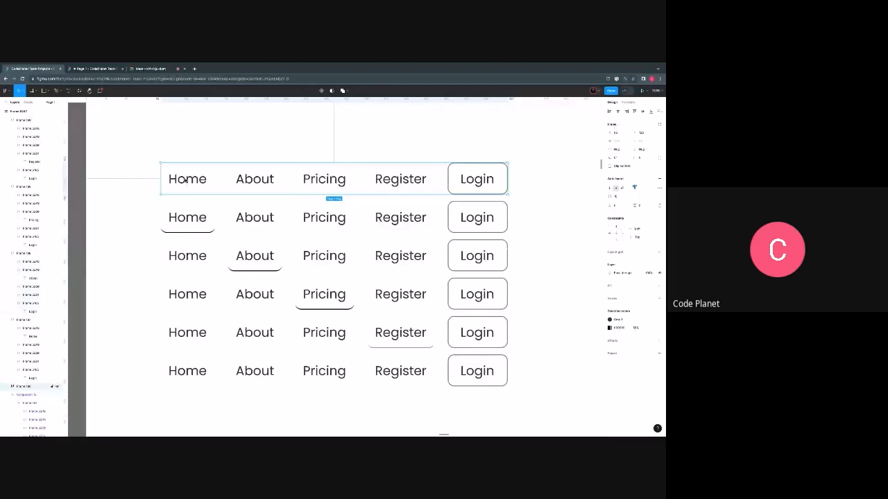
pyautogui.doubleClick(186, 179)
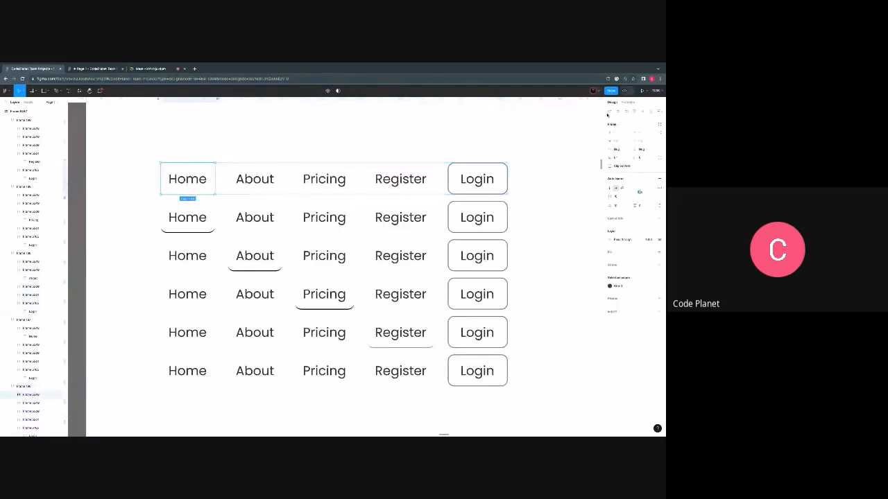
pyautogui.click(628, 103)
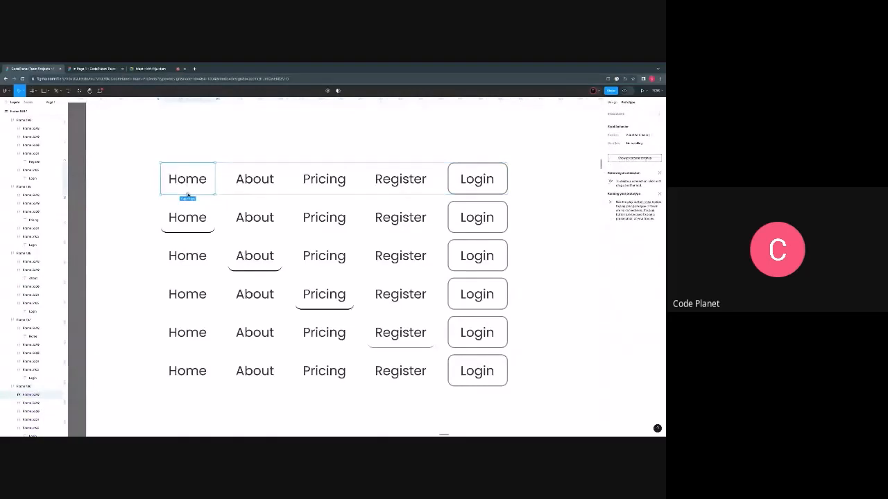
pyautogui.moveTo(187, 195); pyautogui.dragTo(223, 205)
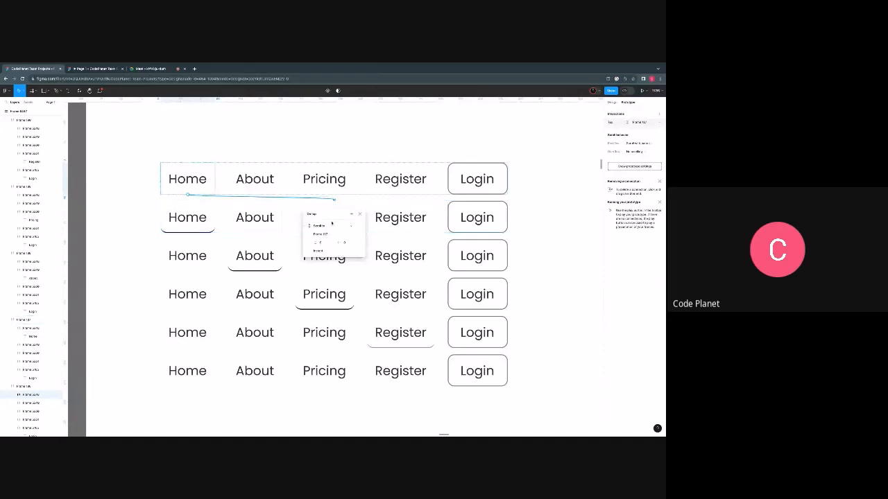
pyautogui.click(320, 229)
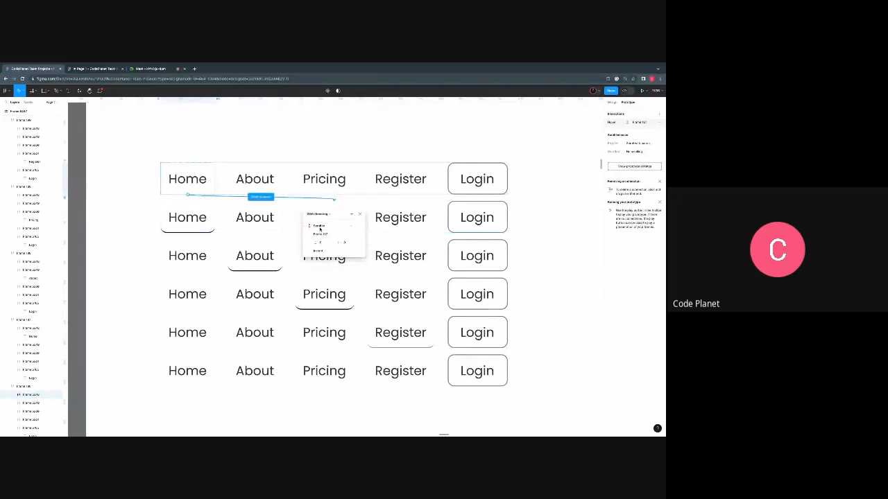
# - Connect the first row's About item to the third row, where About is underlined, as a prototype interaction
pyautogui.click(256, 180)
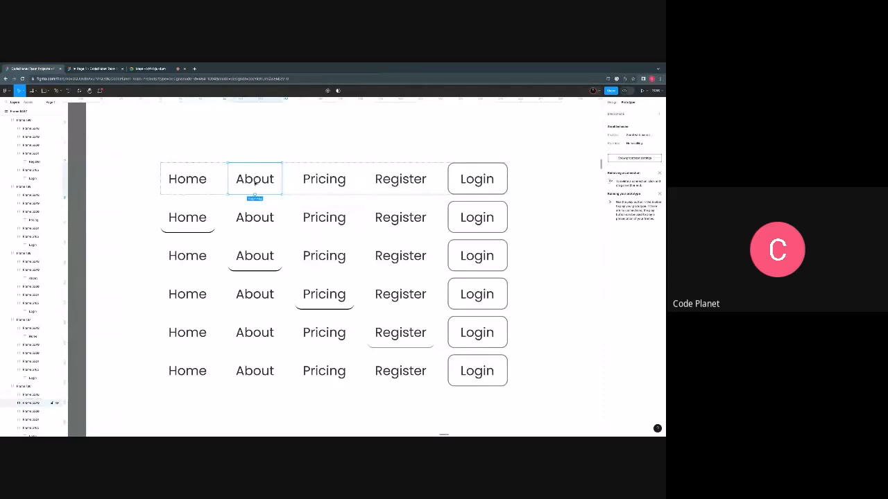
pyautogui.doubleClick(255, 181)
pyautogui.click(275, 157)
pyautogui.click(272, 178)
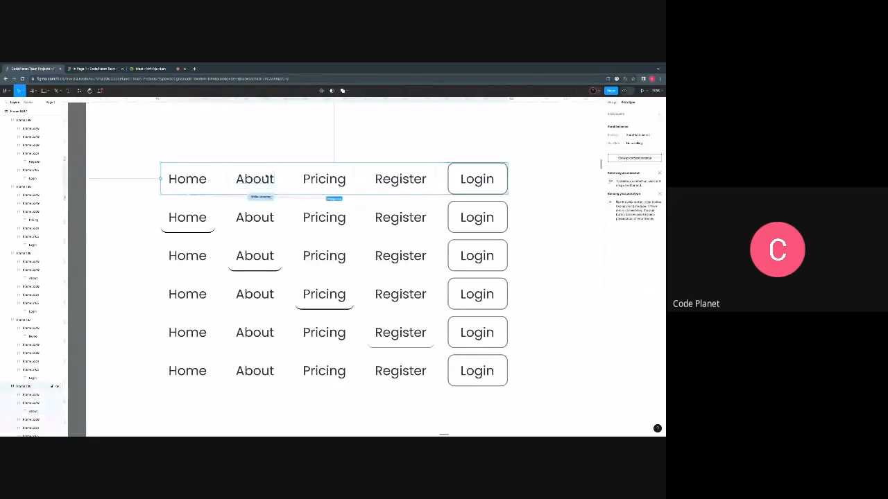
pyautogui.doubleClick(273, 179)
pyautogui.click(293, 151)
pyautogui.click(280, 179)
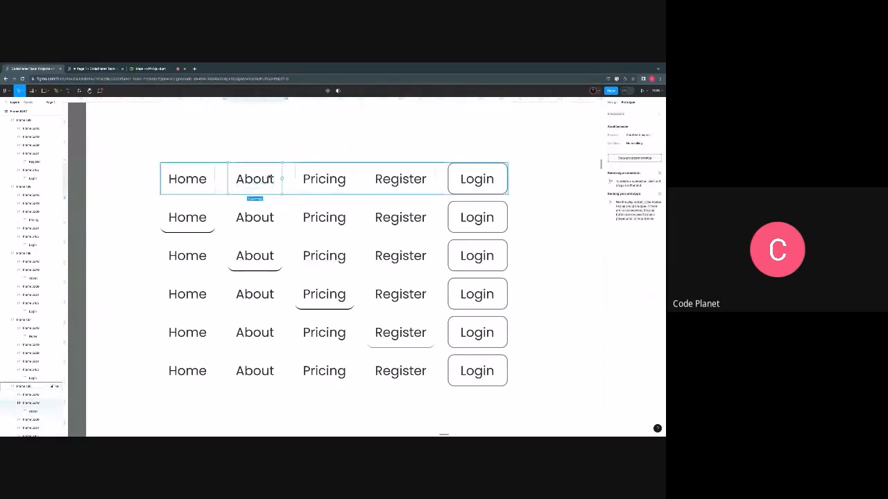
pyautogui.moveTo(281, 179); pyautogui.dragTo(287, 244)
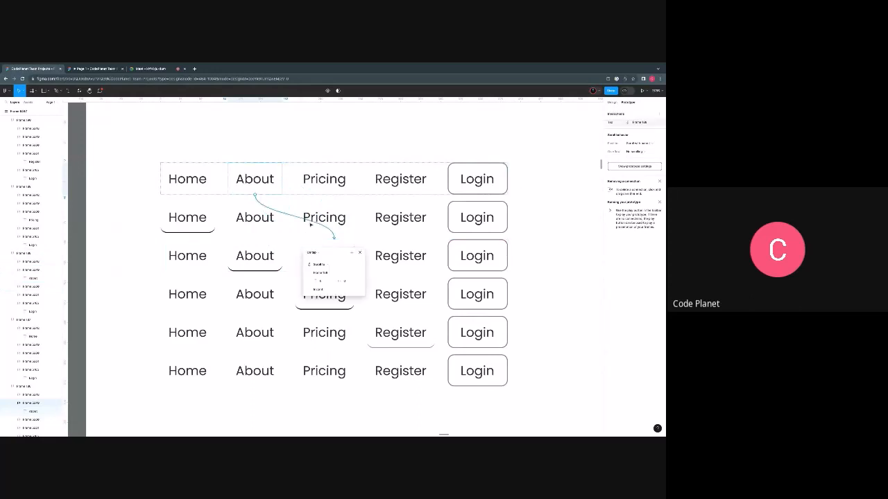
# - Connect the first row's Pricing item to the fourth row and try to change the interaction's trigger
pyautogui.click(326, 179)
pyautogui.scroll(-1, 324, 184)
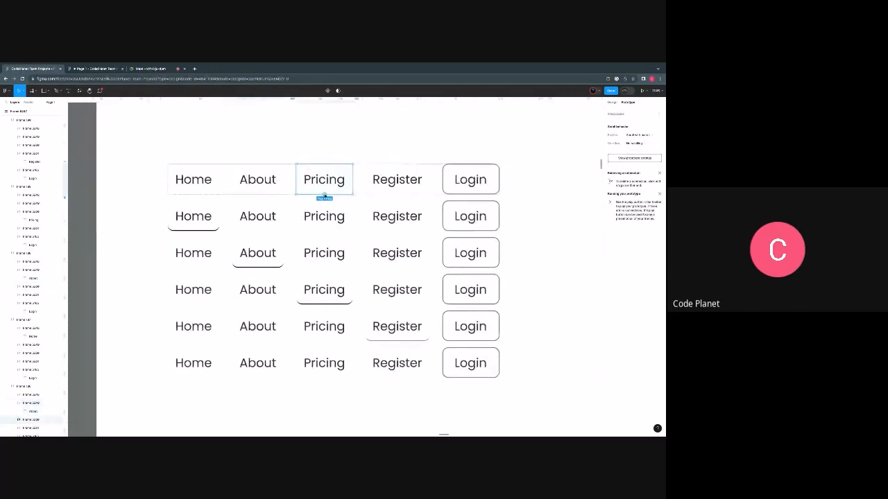
pyautogui.moveTo(324, 195); pyautogui.dragTo(362, 284)
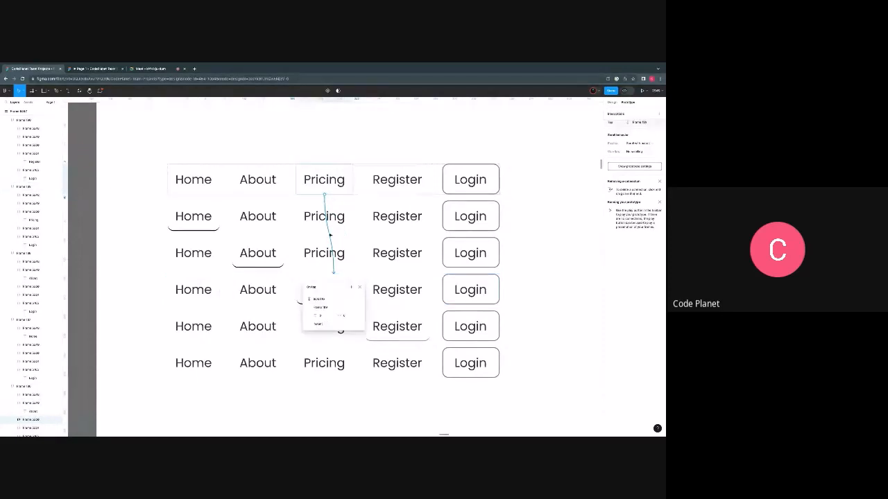
pyautogui.click(307, 247)
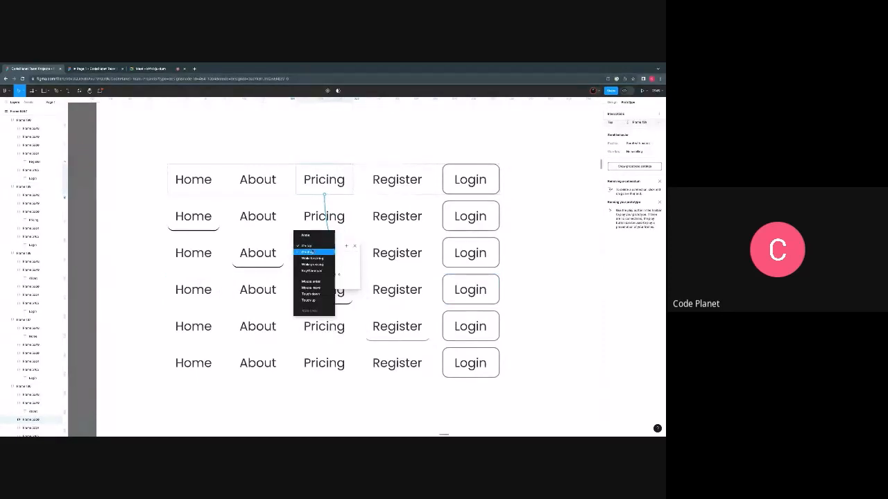
pyautogui.click(311, 251)
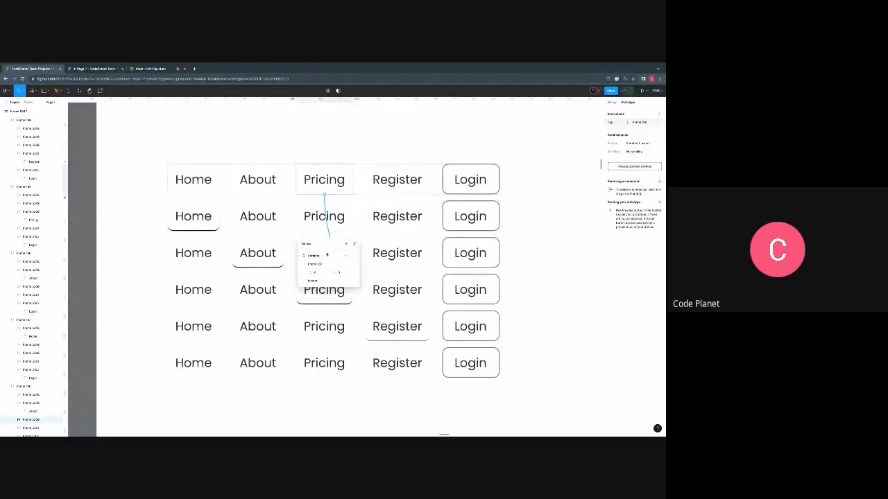
# - Close the interaction settings and remove the prototype connection from the first row's Pricing item
pyautogui.click(357, 235)
pyautogui.click(337, 233)
pyautogui.moveTo(338, 232); pyautogui.dragTo(317, 236)
pyautogui.hotkey('ctrl', 'z')
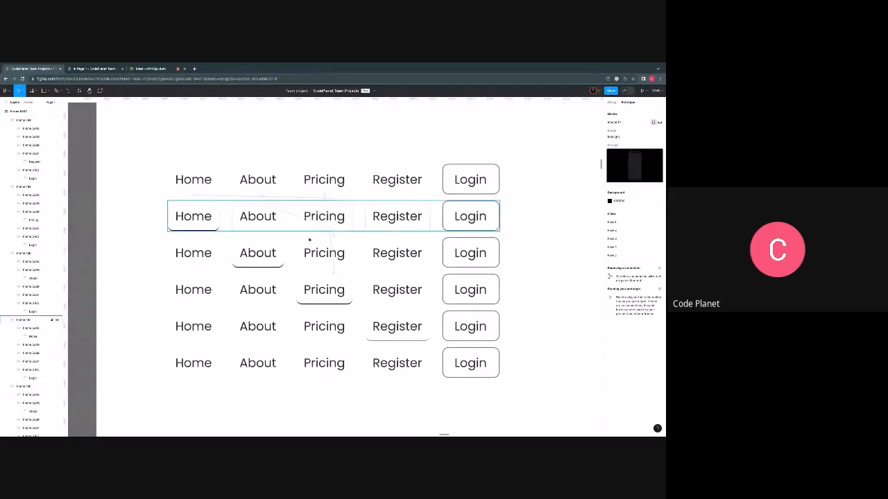
pyautogui.click(309, 239)
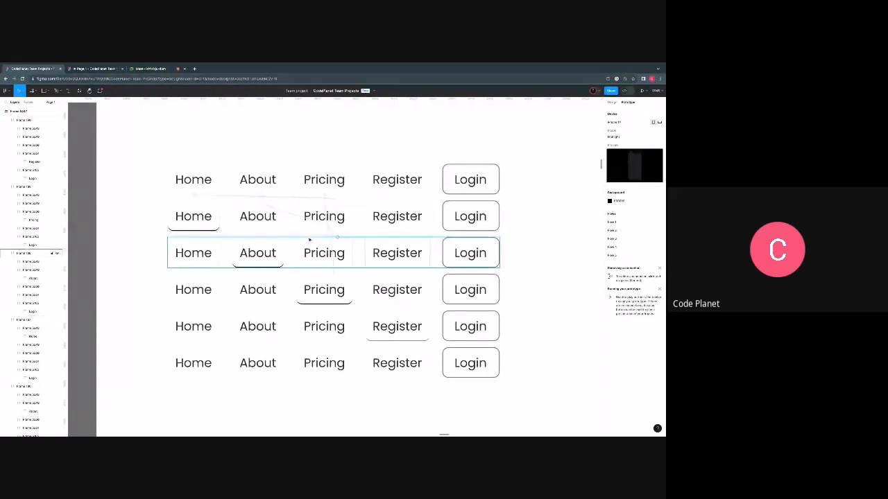
pyautogui.click(176, 224)
pyautogui.click(291, 169)
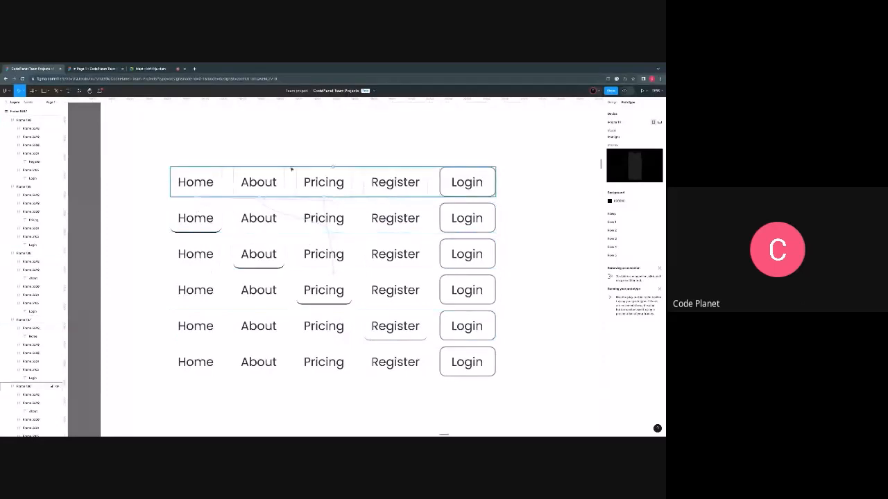
pyautogui.click(329, 231)
pyautogui.click(333, 243)
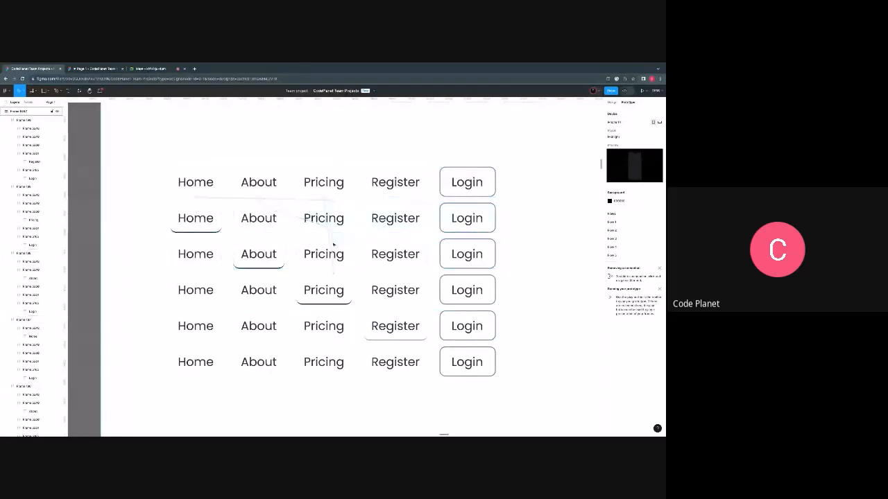
pyautogui.click(333, 244)
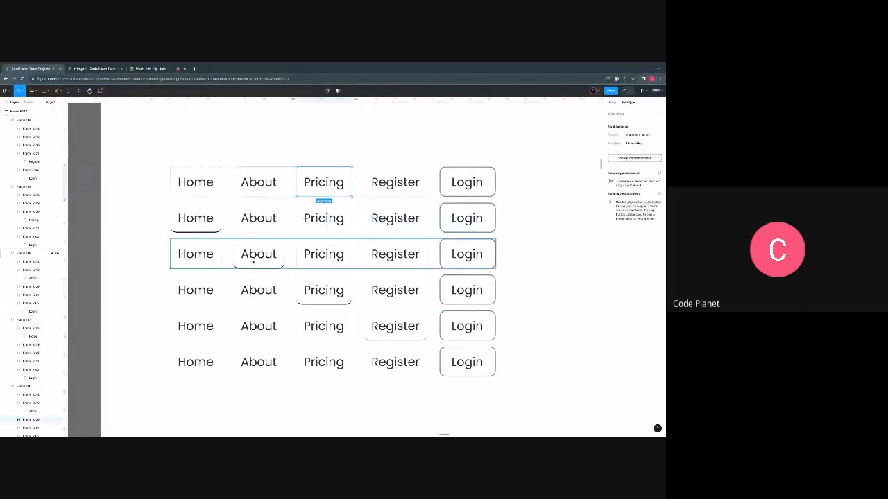
# - Remove the prototype connections from the first row's Home and About items
pyautogui.click(178, 186)
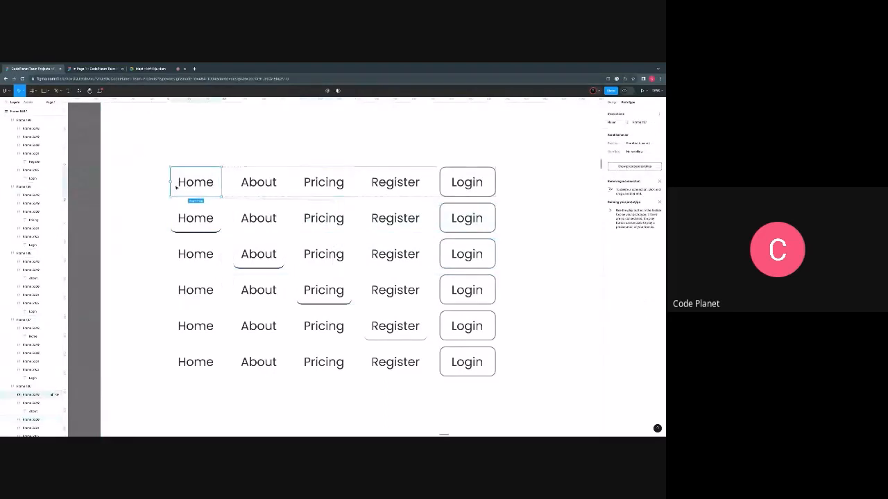
pyautogui.click(237, 161)
pyautogui.moveTo(261, 206); pyautogui.dragTo(331, 239)
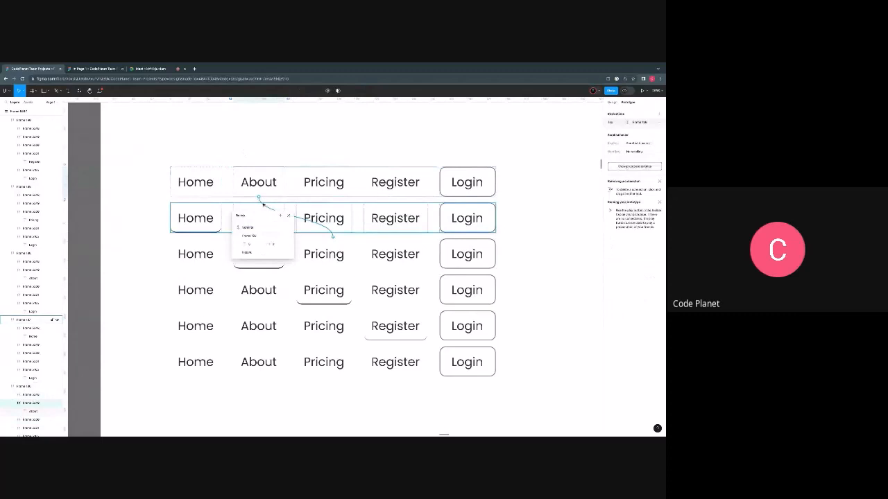
pyautogui.click(229, 199)
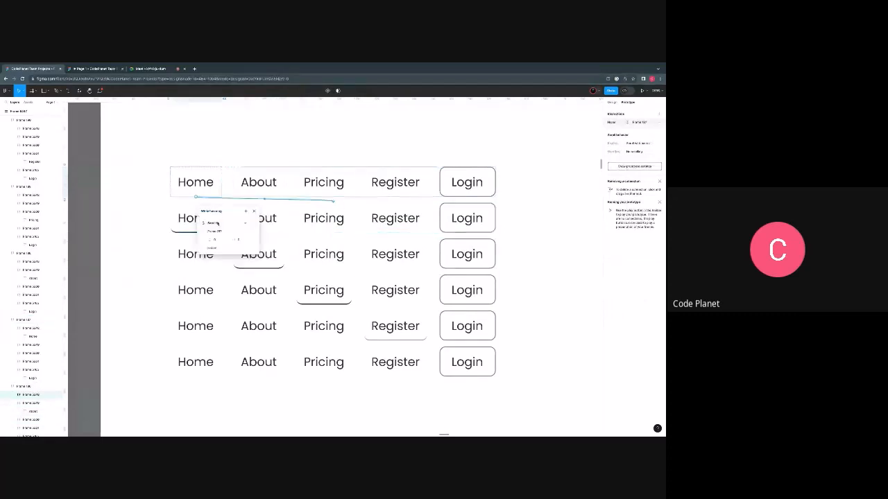
pyautogui.press('Delete')
pyautogui.click(140, 206)
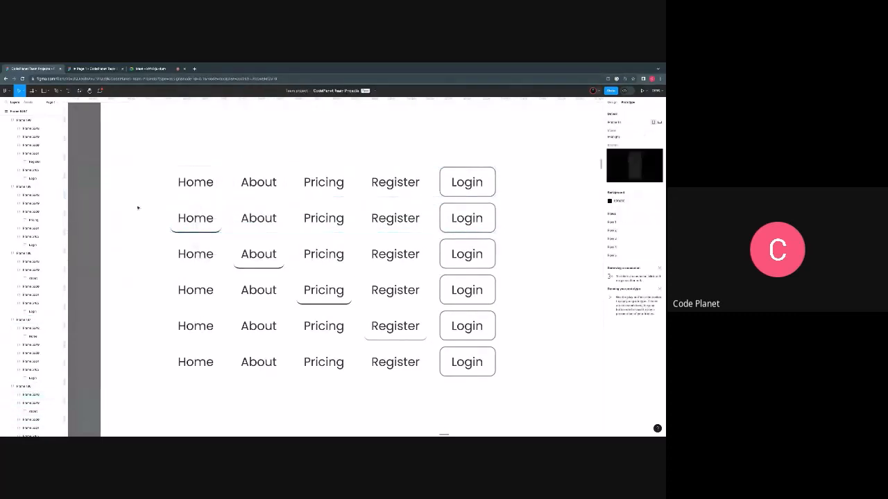
# - Combine all six navigation bar rows into one component set
pyautogui.moveTo(131, 159); pyautogui.dragTo(546, 395)
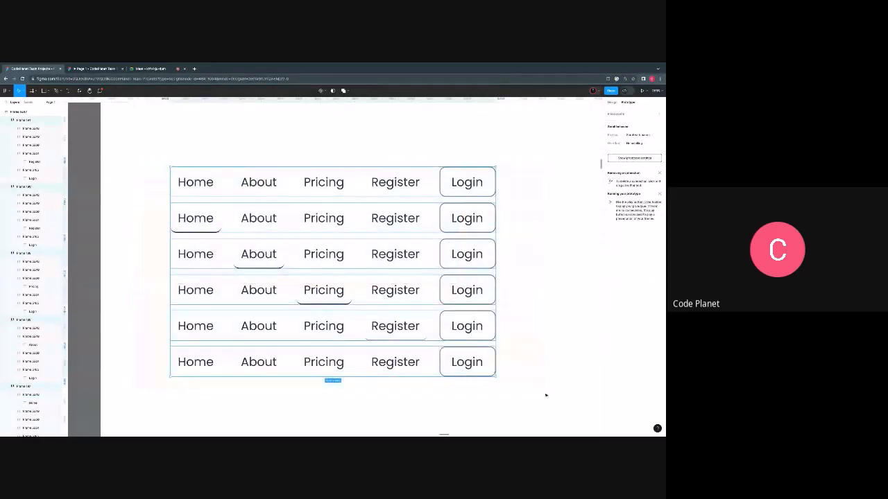
pyautogui.click(325, 91)
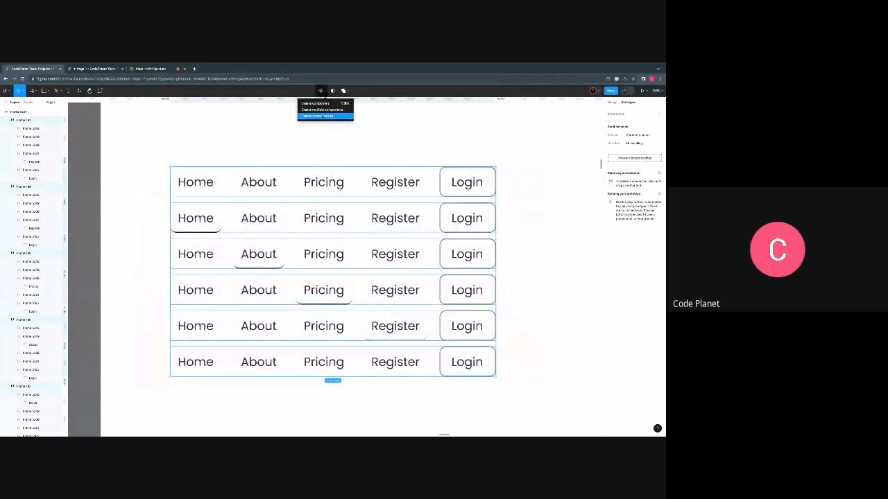
pyautogui.click(322, 116)
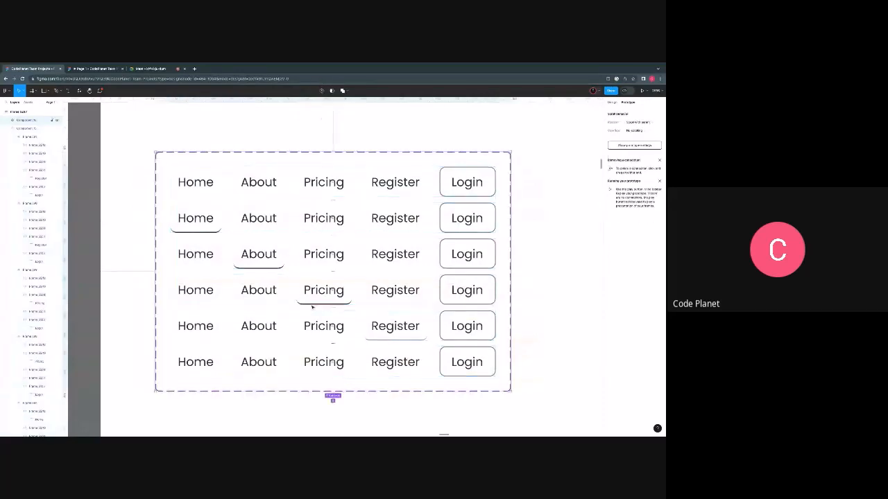
pyautogui.hscroll(1, 356, 242)
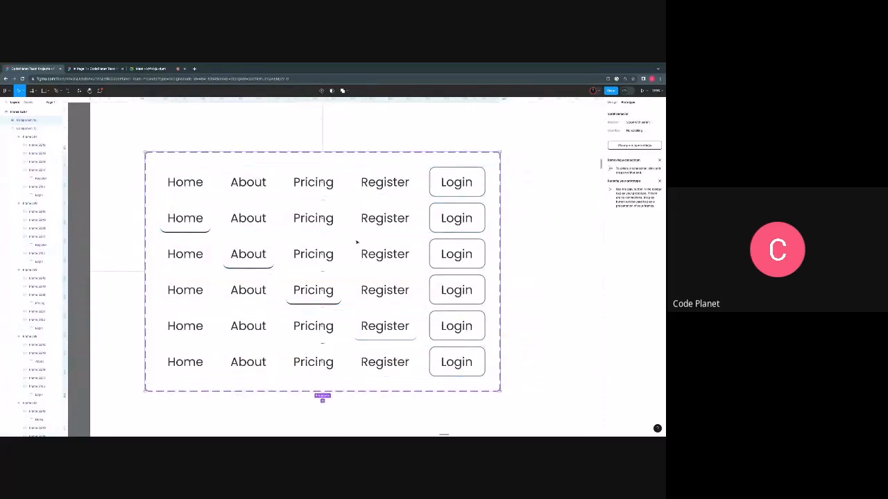
pyautogui.hscroll(2, 356, 242)
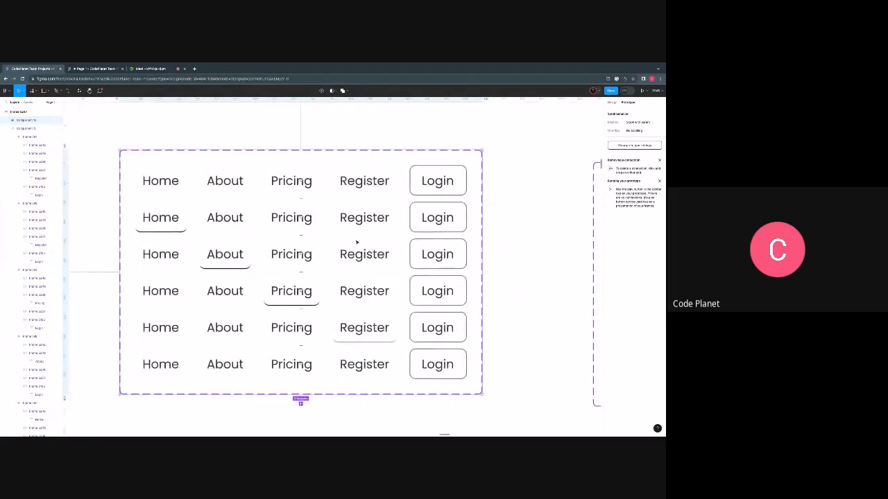
pyautogui.scroll(1, 356, 242)
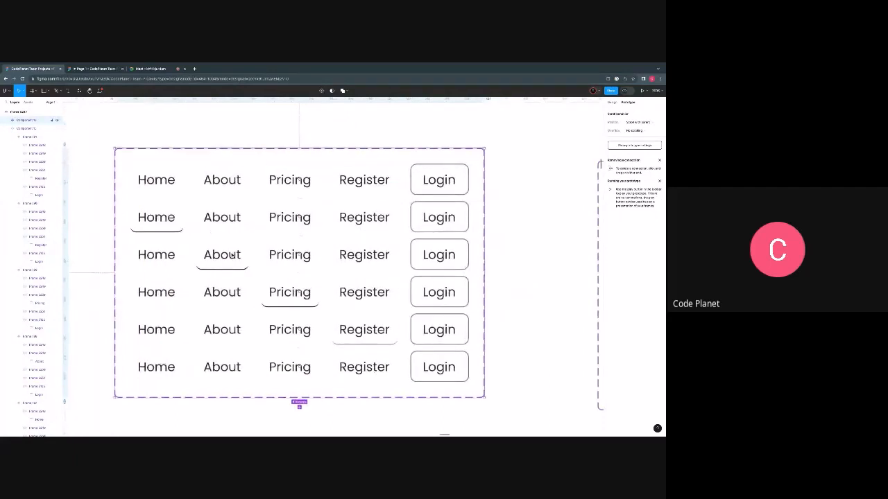
# - Connect the first variant's Home item to the second variant with a While hovering interaction
pyautogui.click(162, 183)
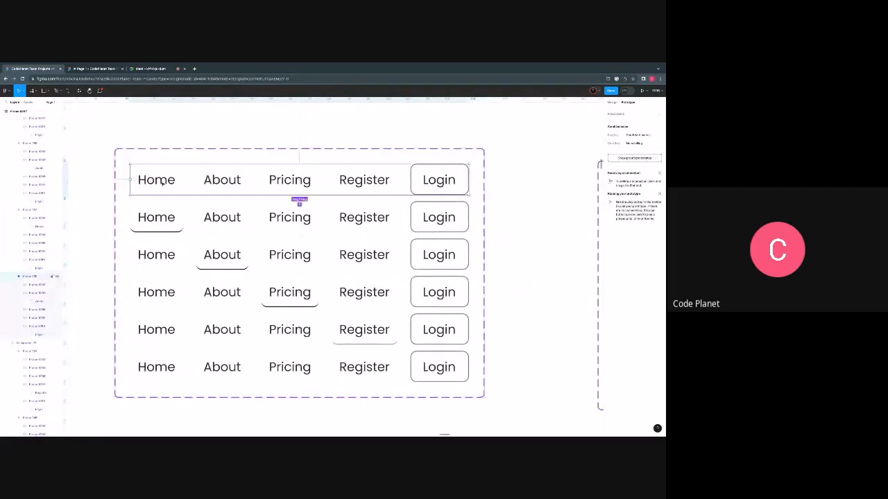
pyautogui.click(163, 182)
pyautogui.moveTo(183, 179); pyautogui.dragTo(164, 225)
pyautogui.click(279, 214)
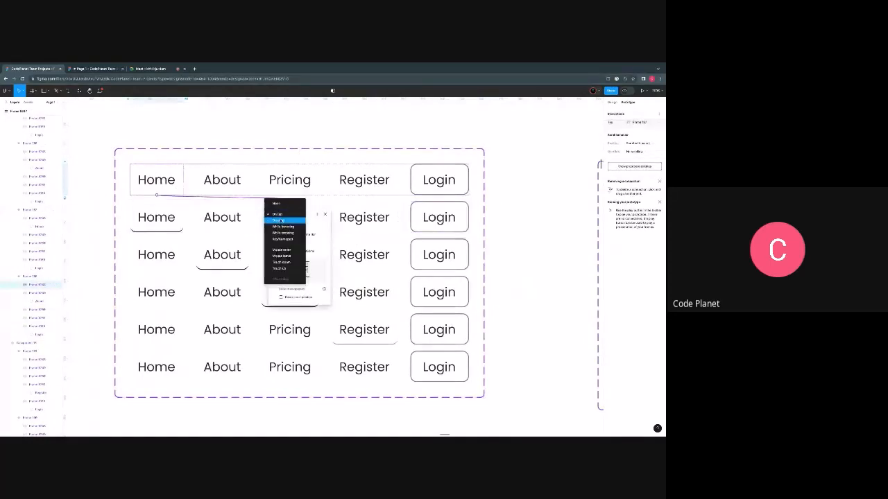
pyautogui.click(282, 226)
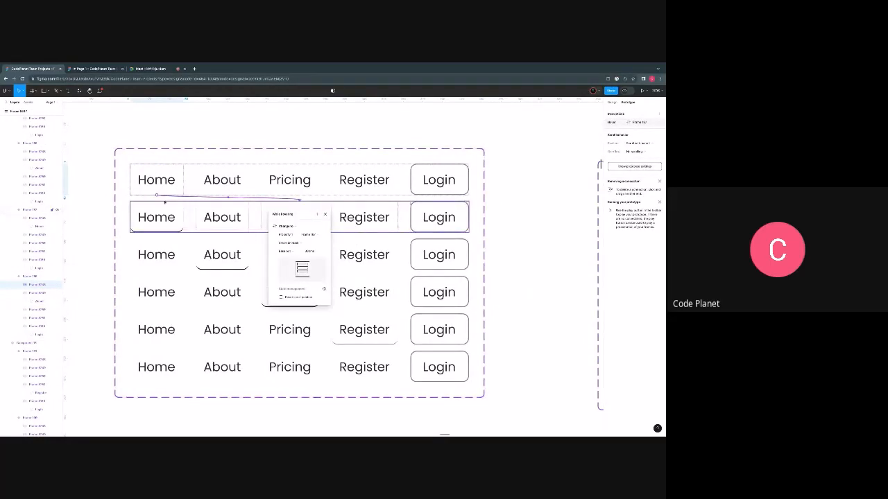
# - Connect the first variant's About item to the third variant, where About is underlined, with a While hovering interaction
pyautogui.click(226, 186)
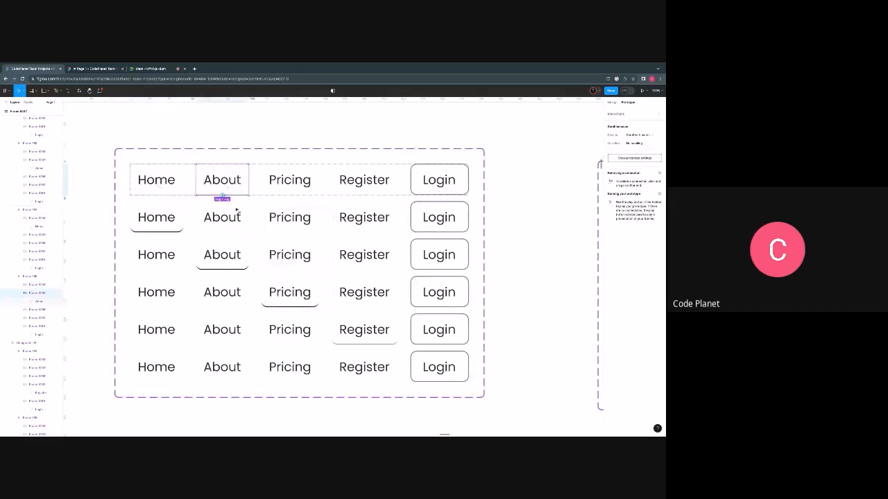
pyautogui.moveTo(223, 195); pyautogui.dragTo(263, 254)
pyautogui.click(284, 263)
pyautogui.click(285, 264)
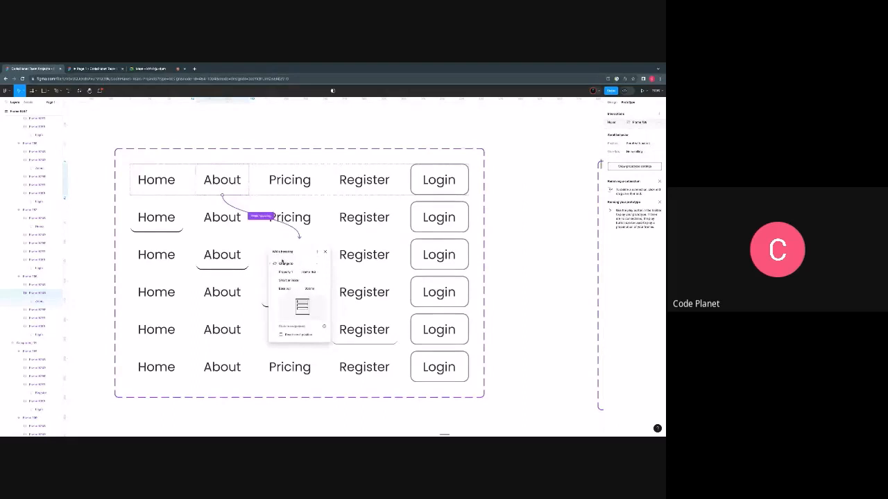
# - Connect the first variant's Pricing item to the fourth variant and its Register item to the fifth variant
pyautogui.click(297, 184)
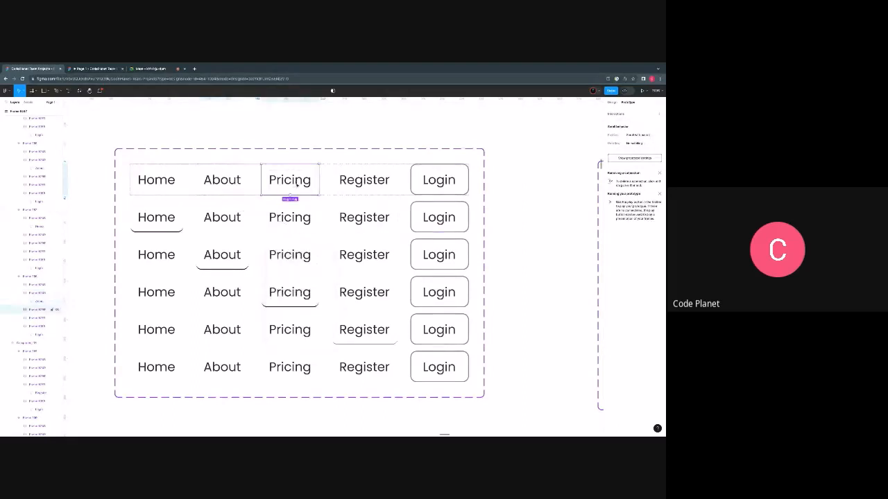
pyautogui.moveTo(319, 180); pyautogui.dragTo(340, 290)
pyautogui.click(364, 181)
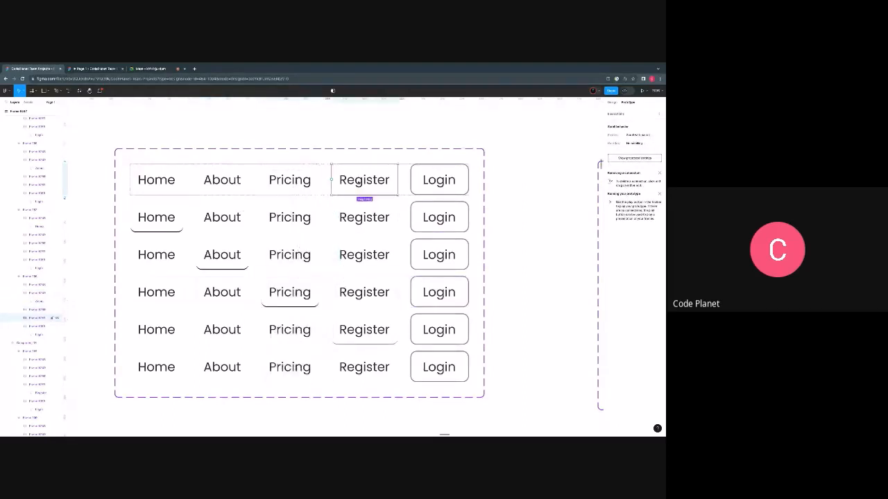
pyautogui.moveTo(363, 196); pyautogui.dragTo(366, 319)
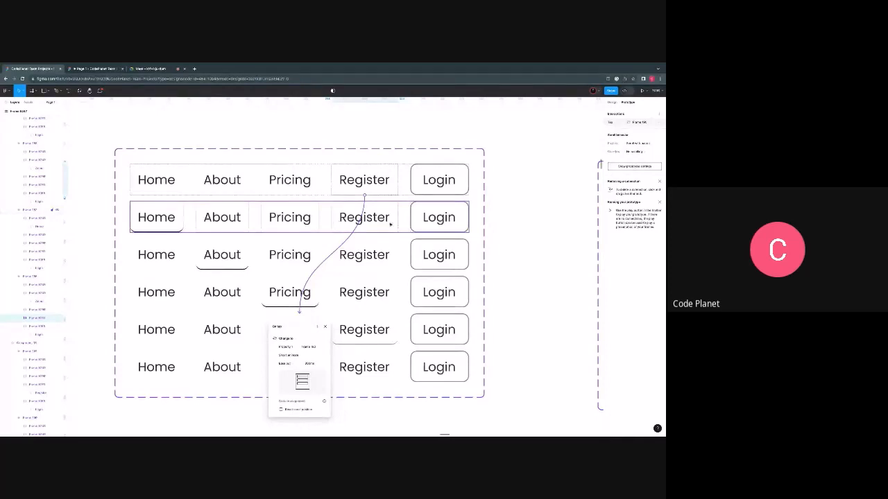
# - Add a medium blue fill to the Login button in the last variant and select its text label
pyautogui.doubleClick(442, 361)
pyautogui.click(612, 103)
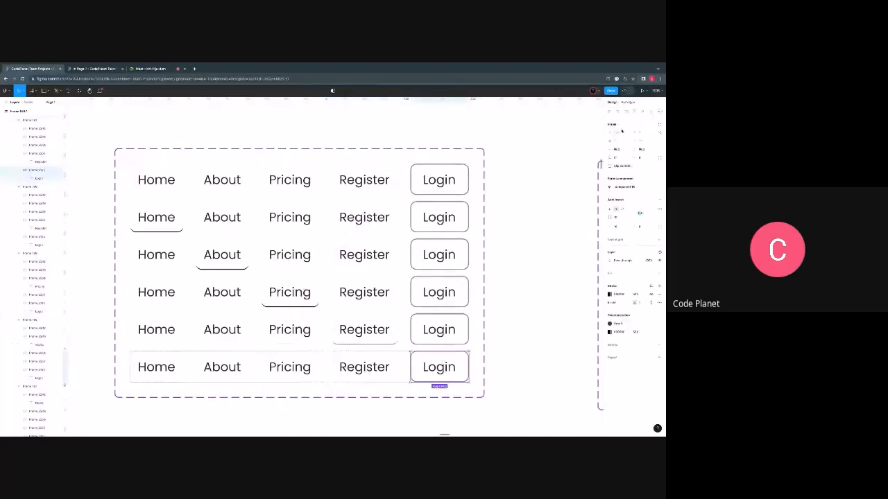
pyautogui.click(611, 273)
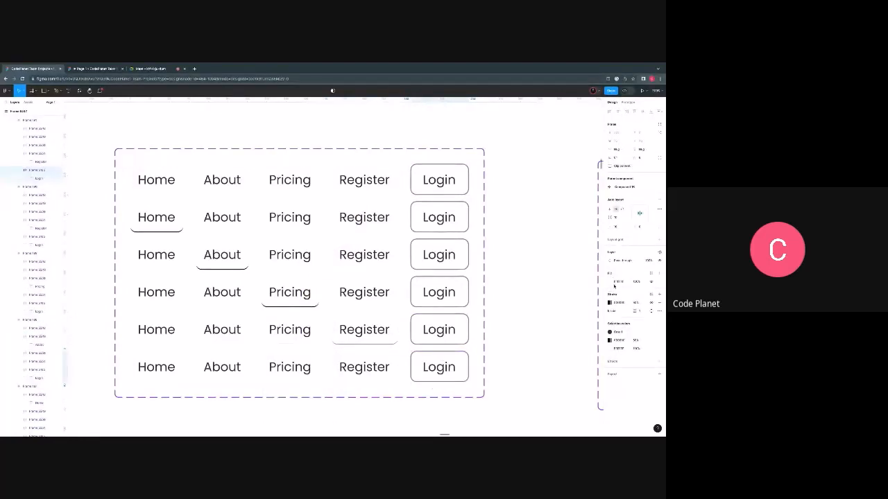
pyautogui.click(611, 282)
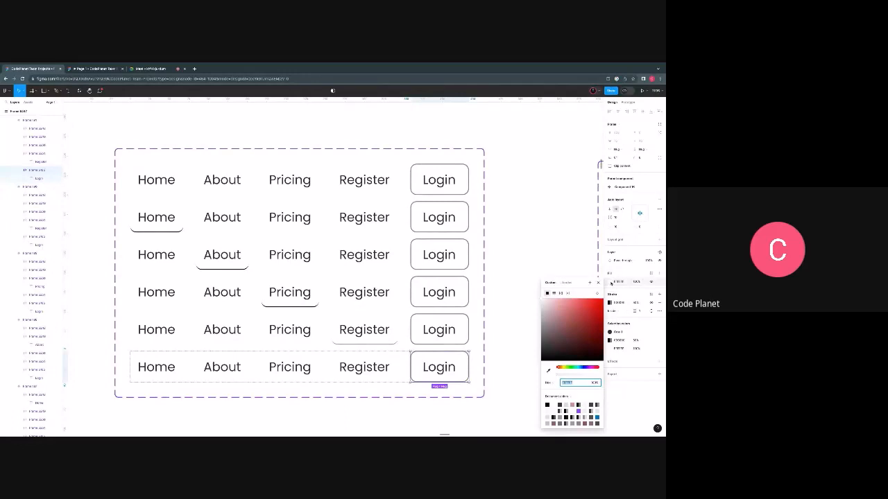
pyautogui.click(581, 367)
pyautogui.click(547, 305)
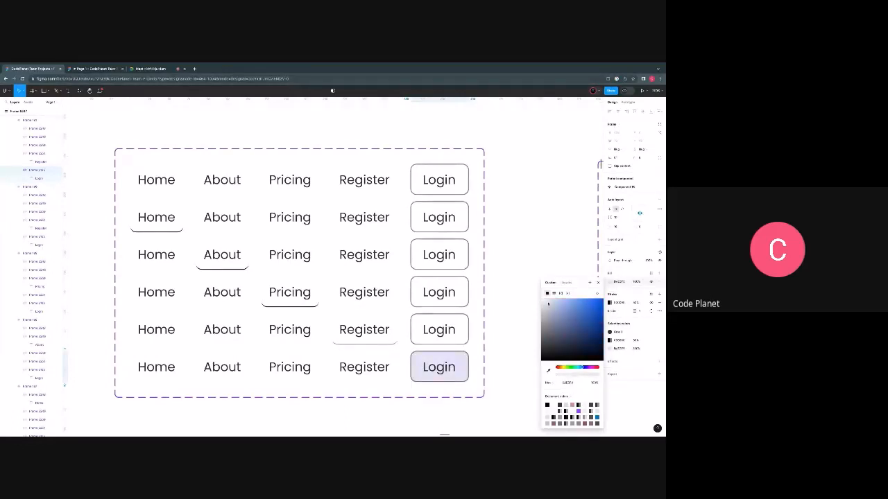
pyautogui.click(544, 304)
pyautogui.click(572, 306)
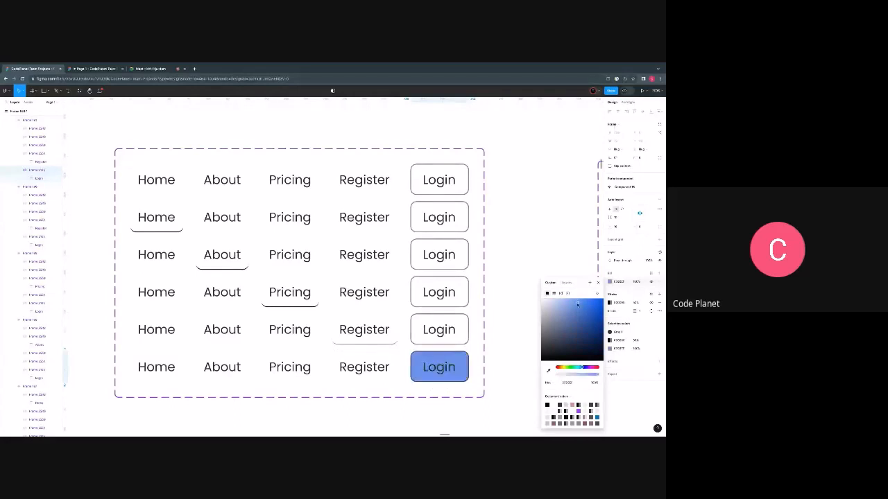
pyautogui.doubleClick(449, 369)
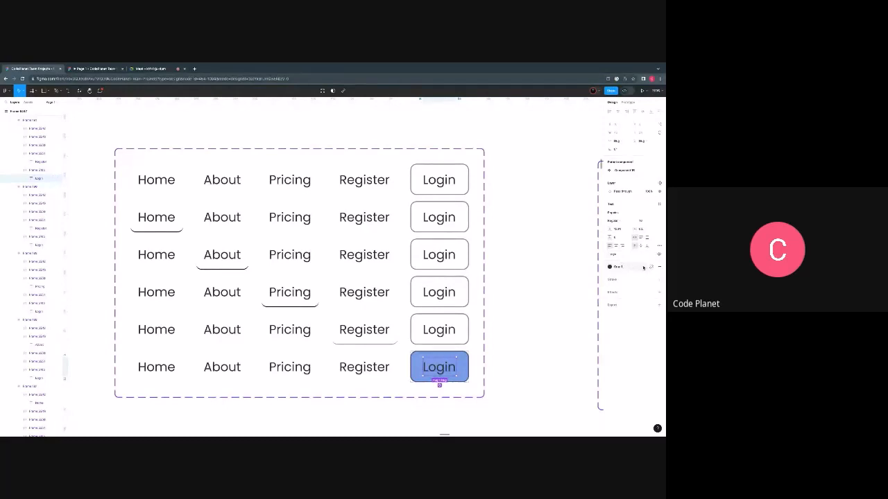
# - Detach the colour style from the last variant's Login text and set its fill to FFFFFF
pyautogui.click(651, 267)
pyautogui.click(624, 276)
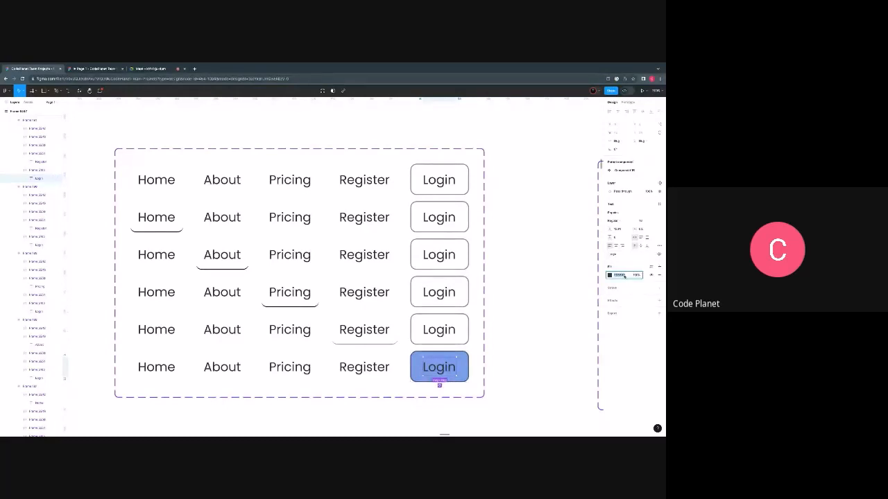
pyautogui.write('FFFFFF')
pyautogui.press('Return')
pyautogui.click(542, 313)
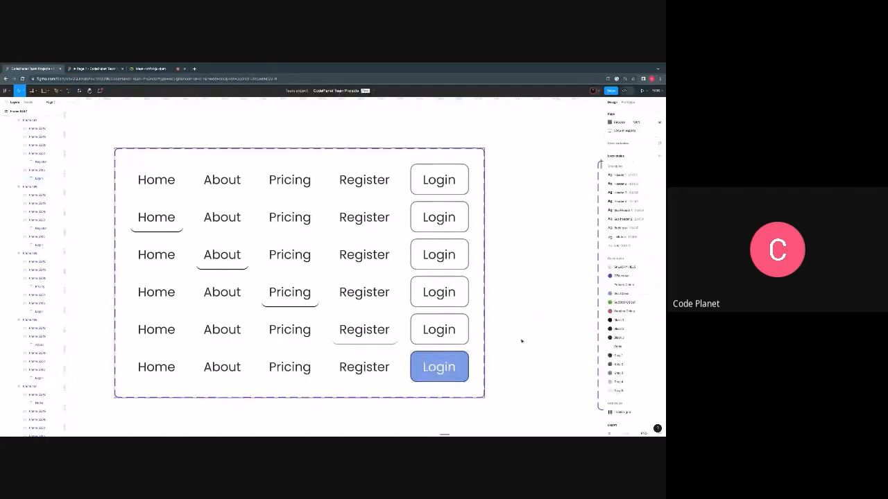
# - Recolour the outline of the last variant's Login button to the same blue as its fill
pyautogui.click(465, 357)
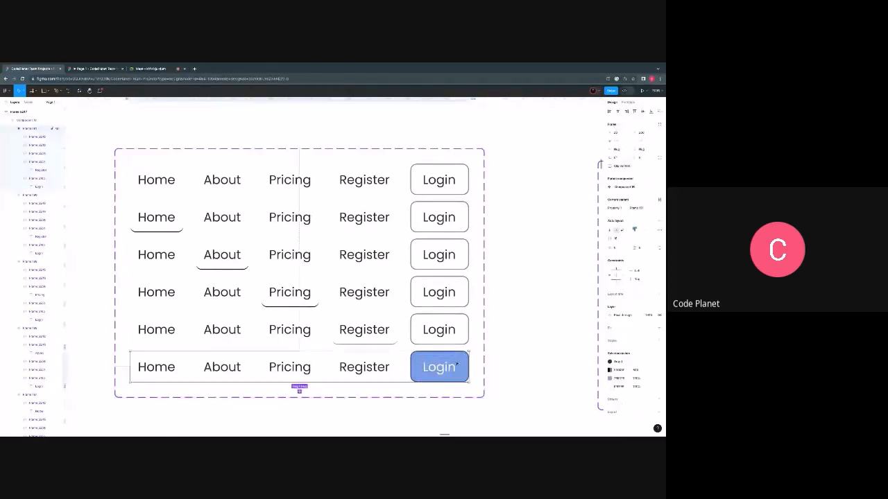
pyautogui.click(464, 359)
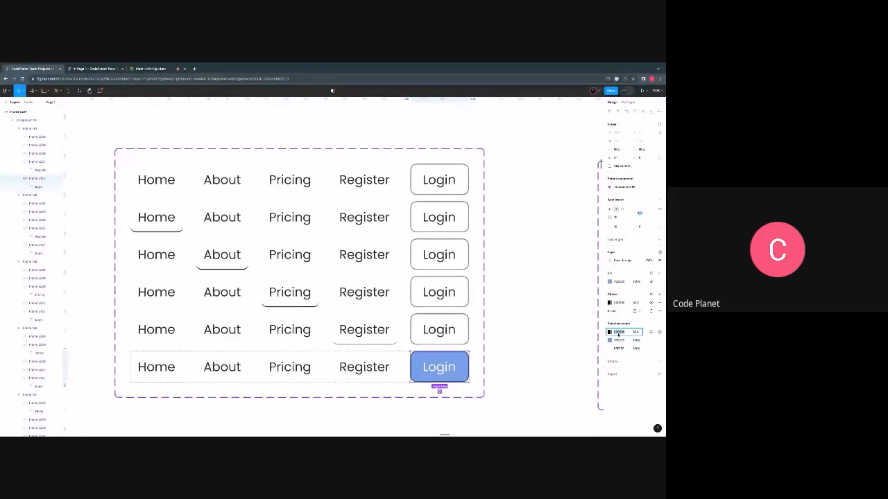
pyautogui.write('FFFFFF')
pyautogui.press('Return')
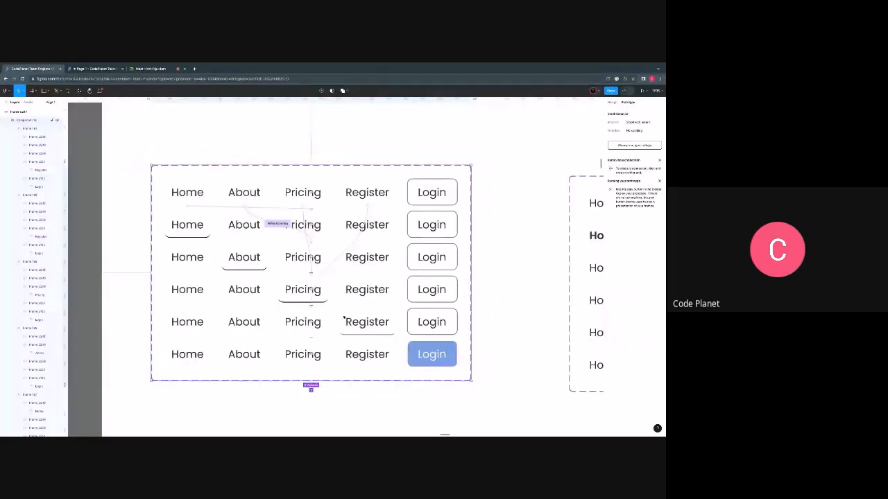
# - Connect the first variant's Login button to the last variant with the filled Login button
pyautogui.click(433, 198)
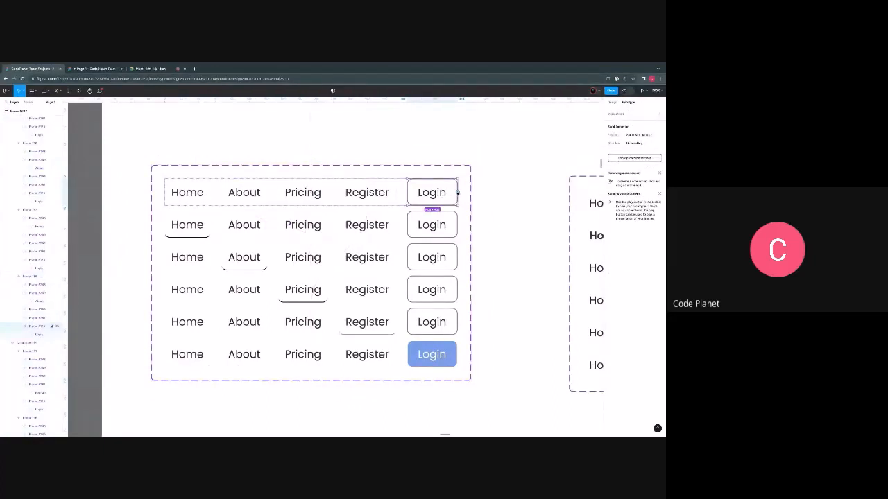
pyautogui.moveTo(458, 193); pyautogui.dragTo(428, 354)
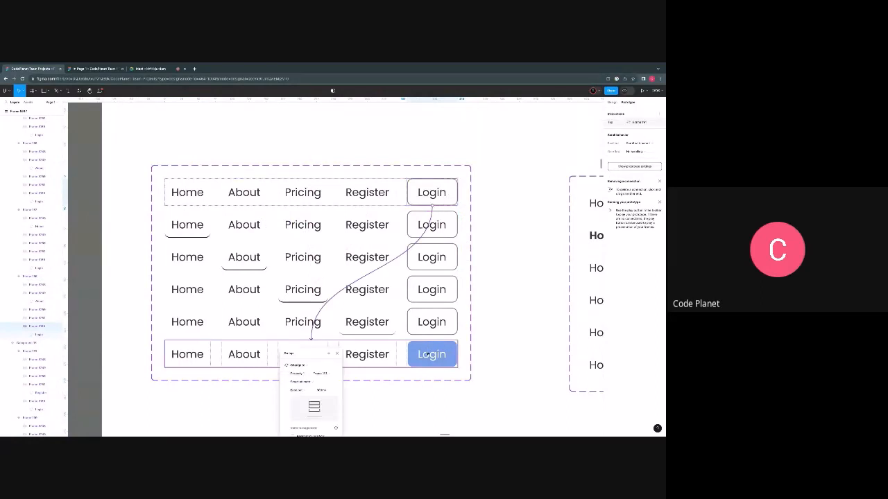
pyautogui.click(482, 331)
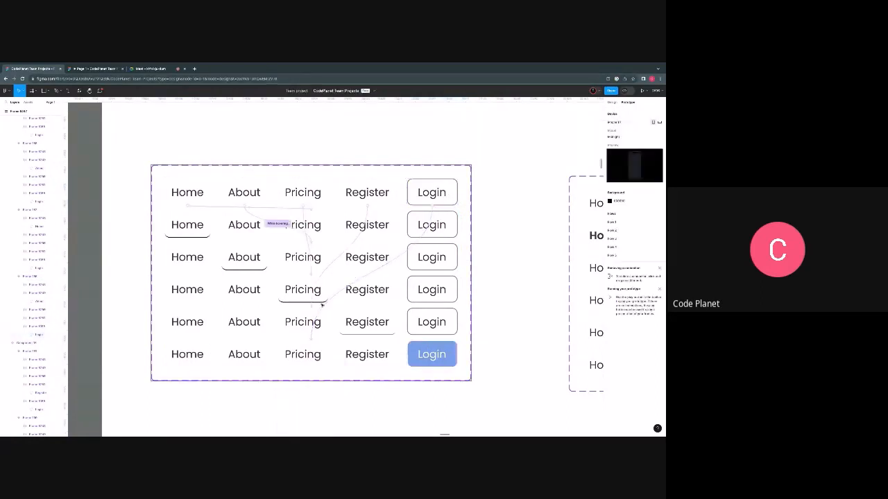
# - Connect the second variant's About item to the third variant with a While hovering interaction
pyautogui.click(188, 224)
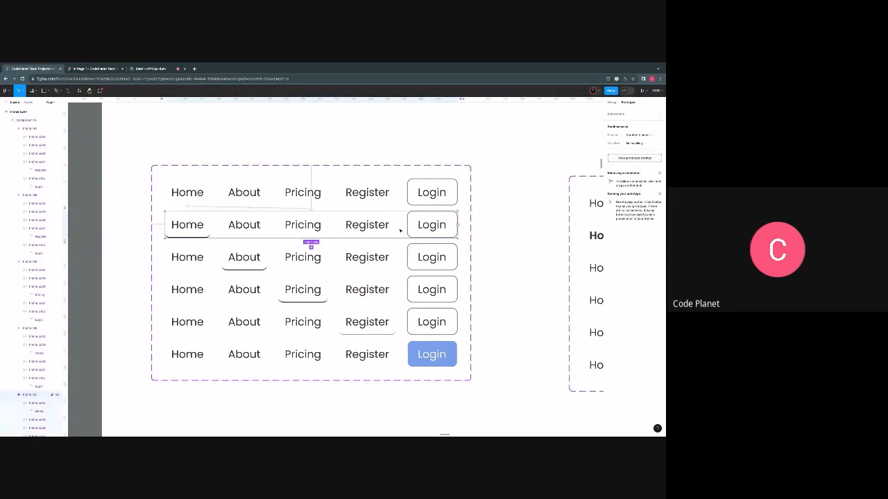
pyautogui.click(240, 226)
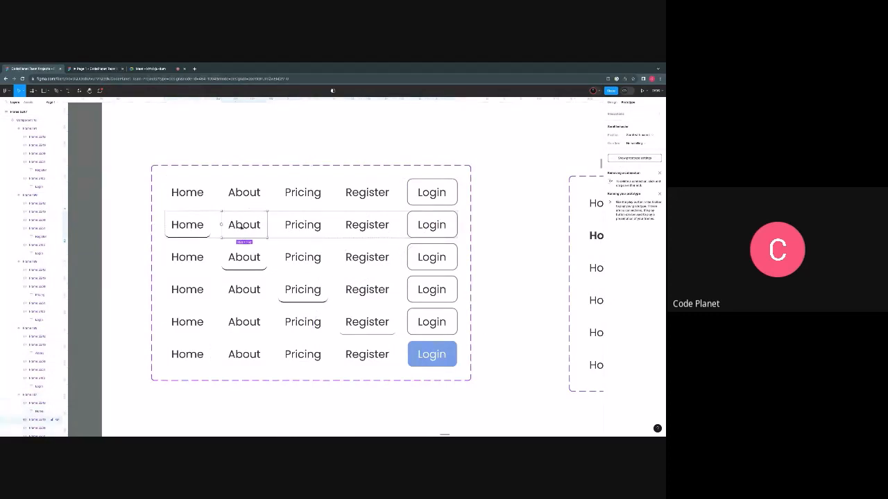
pyautogui.moveTo(244, 237); pyautogui.dragTo(250, 254)
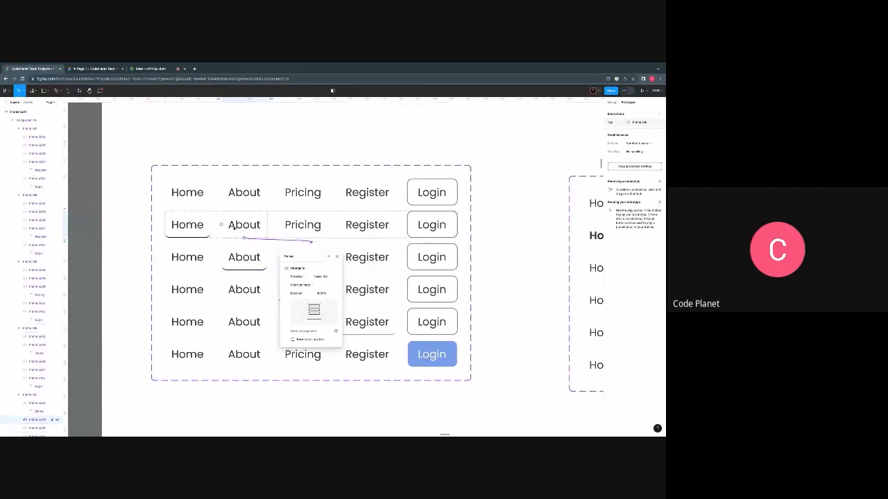
pyautogui.click(296, 259)
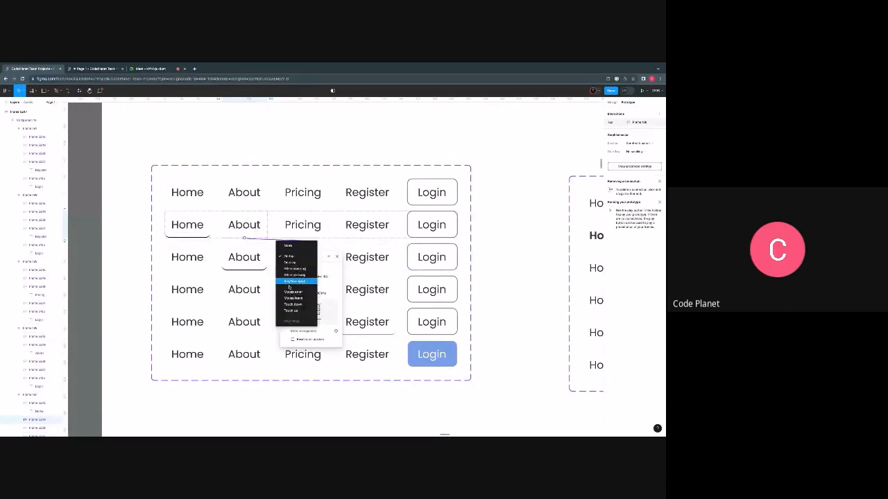
pyautogui.click(294, 270)
pyautogui.click(502, 212)
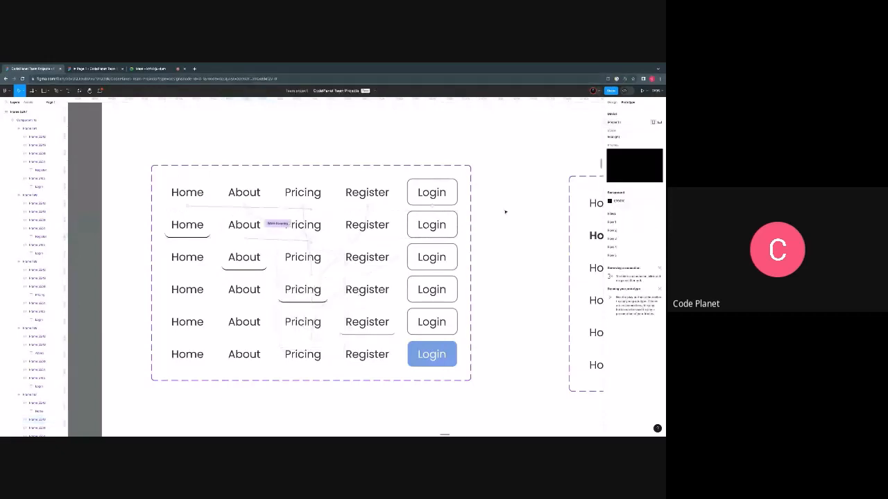
# - Change the trigger of the first variant's Login, Register and Pricing connections to While hovering
pyautogui.click(433, 215)
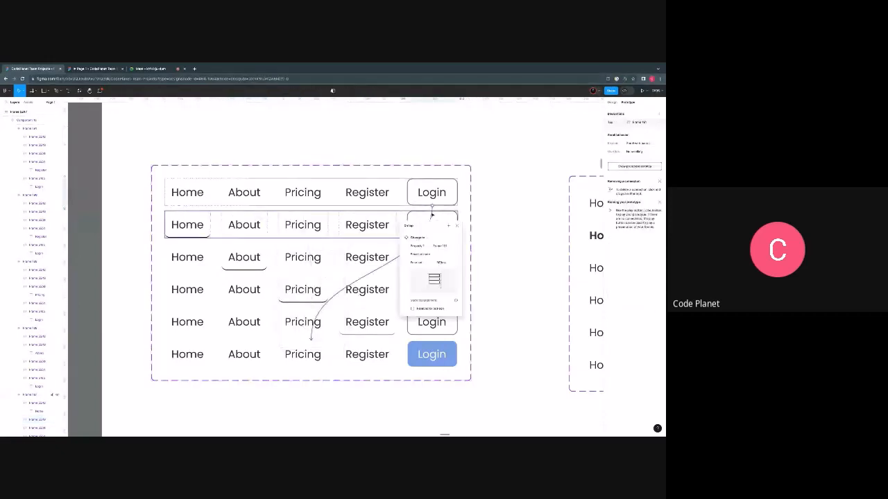
pyautogui.click(414, 227)
pyautogui.click(415, 238)
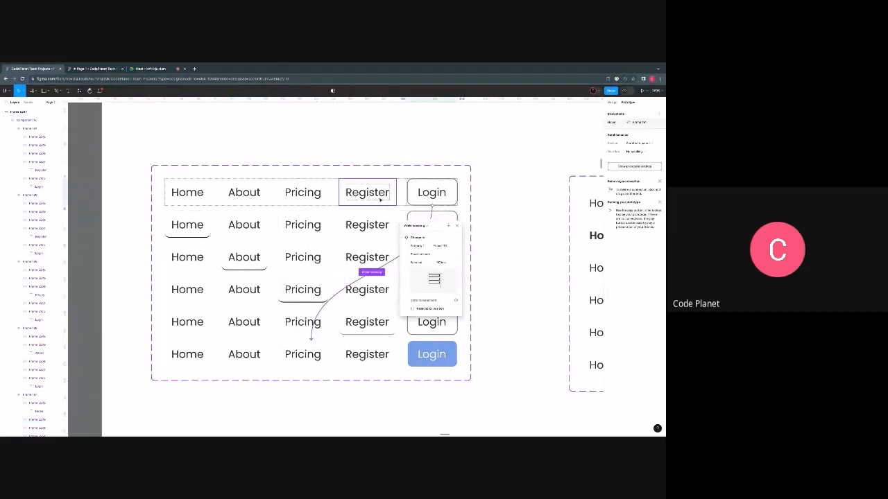
pyautogui.click(380, 202)
pyautogui.click(365, 220)
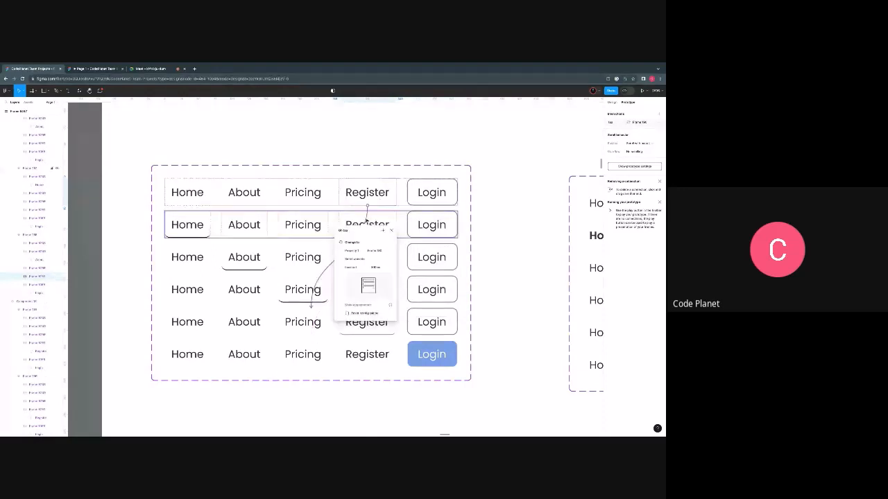
pyautogui.click(351, 231)
pyautogui.click(352, 243)
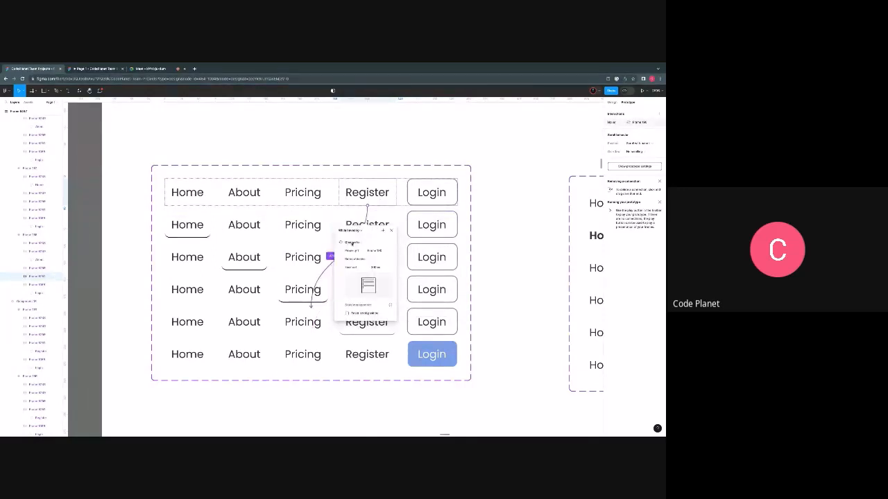
pyautogui.click(310, 200)
pyautogui.click(309, 246)
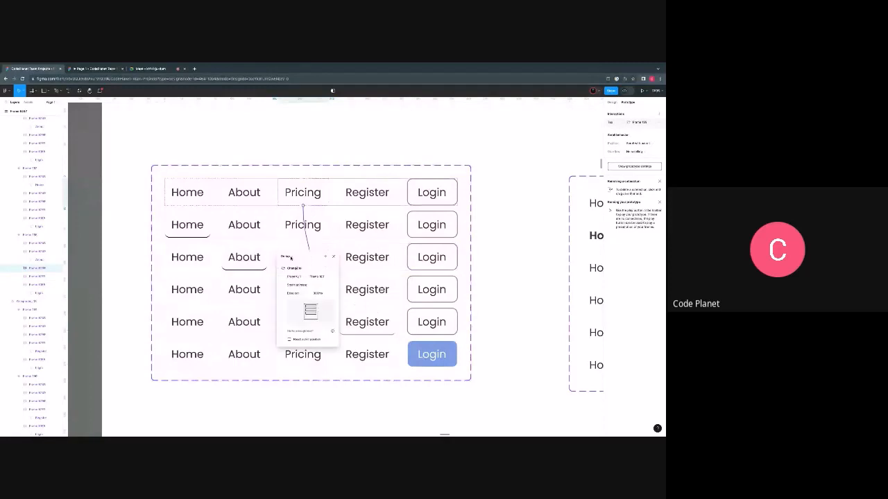
pyautogui.click(292, 256)
pyautogui.click(295, 266)
# - Check the interaction triggers on the first variant's About and Home items
pyautogui.click(255, 205)
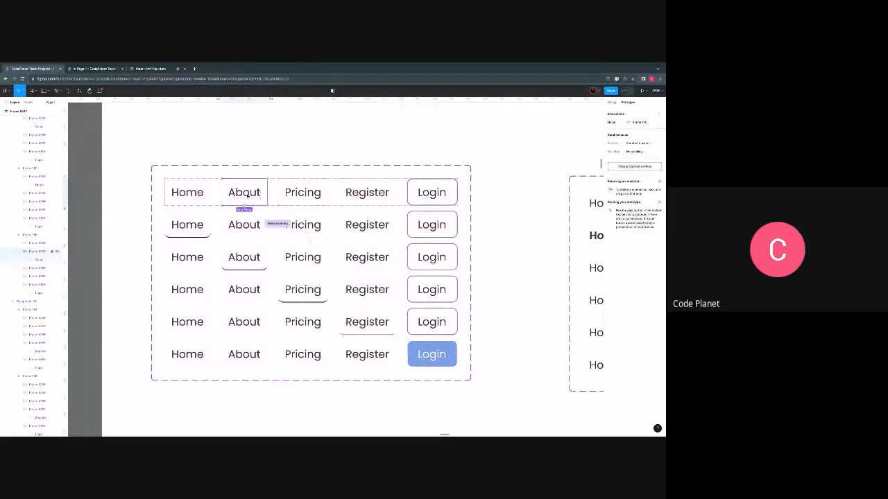
pyautogui.click(199, 194)
pyautogui.moveTo(210, 193); pyautogui.dragTo(312, 208)
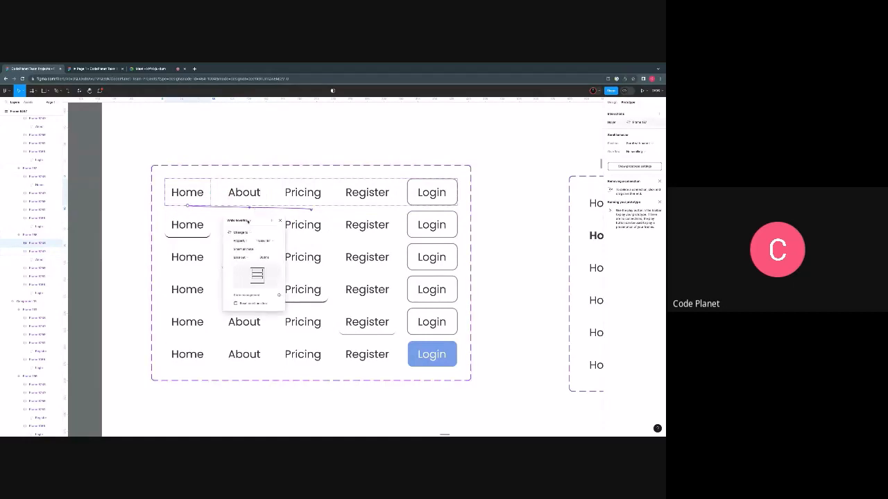
pyautogui.click(513, 167)
# - Connect the second variant's Pricing item to the fourth variant, where Pricing is underlined, with a While hovering interaction
pyautogui.scroll(2, 269, 210)
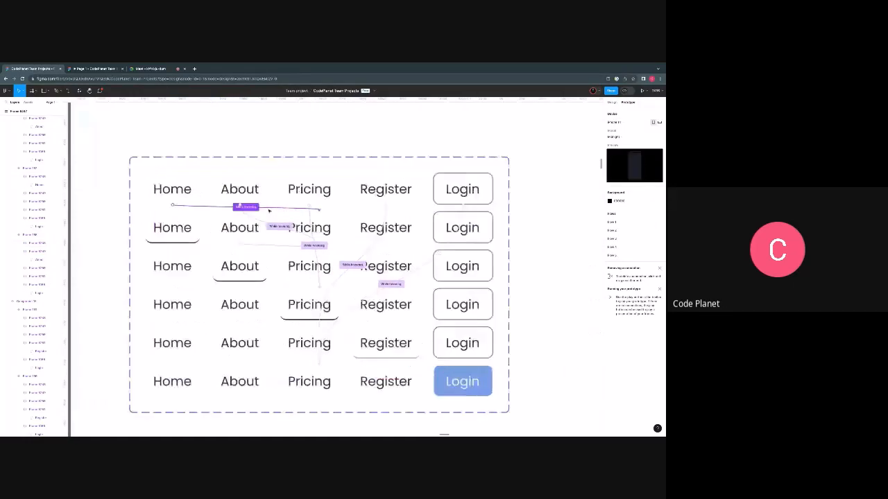
pyautogui.scroll(3, 269, 210)
pyautogui.scroll(-5, 270, 215)
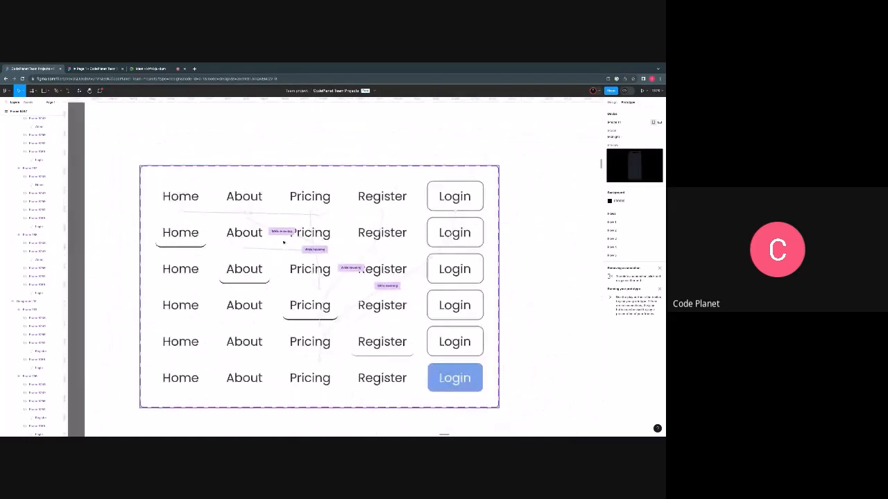
pyautogui.scroll(-1, 281, 241)
pyautogui.doubleClick(243, 224)
pyautogui.doubleClick(242, 223)
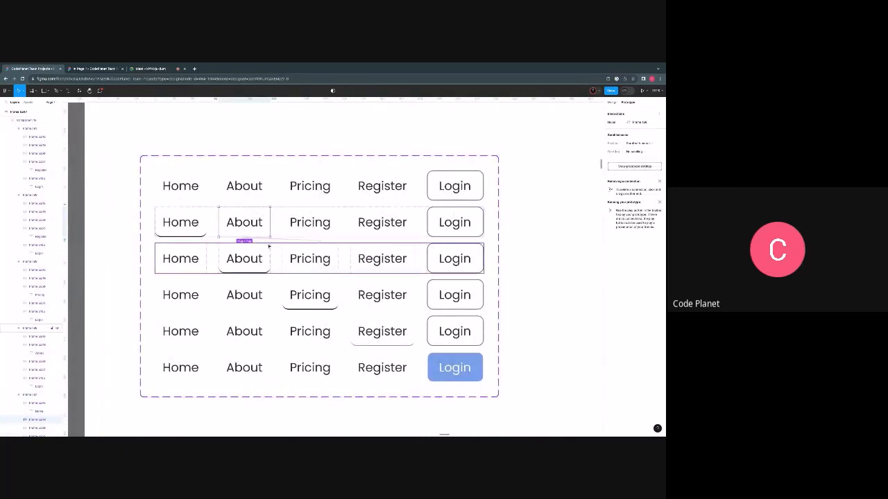
pyautogui.click(316, 222)
pyautogui.moveTo(338, 223); pyautogui.dragTo(326, 295)
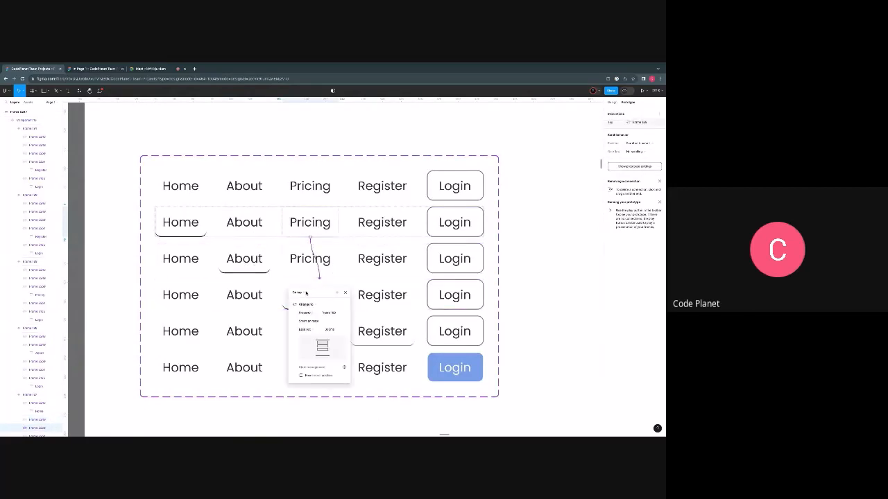
pyautogui.click(305, 294)
pyautogui.click(303, 305)
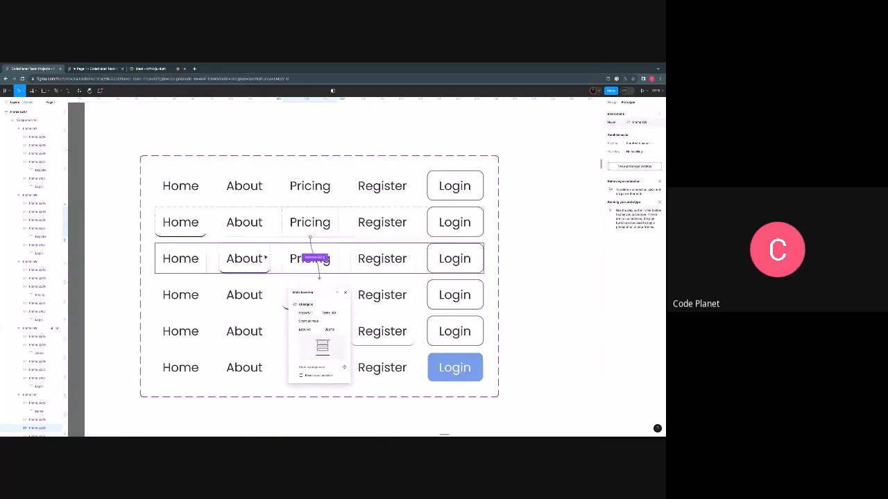
# - Check the interaction settings of the second variant's About connection
pyautogui.doubleClick(259, 226)
pyautogui.click(275, 223)
pyautogui.doubleClick(266, 223)
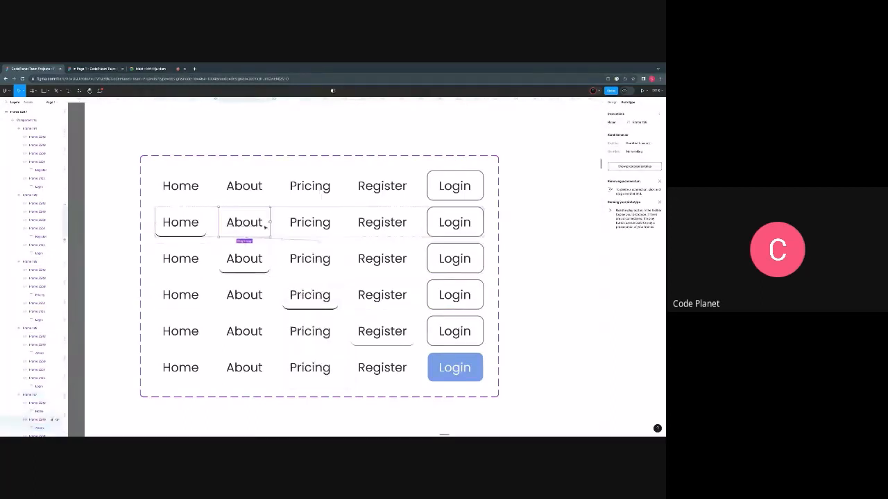
pyautogui.click(277, 240)
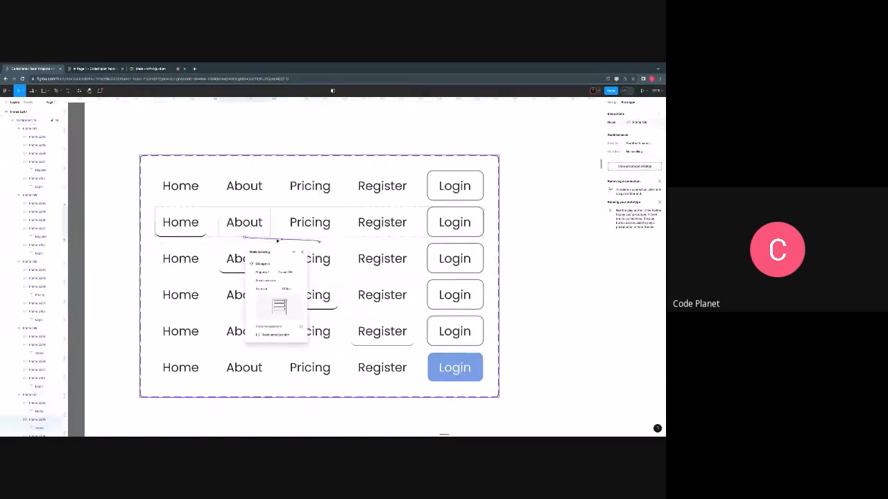
# - Connect the second variant's Register item to the fifth variant, where Register is underlined, with a While hovering interaction
pyautogui.click(392, 223)
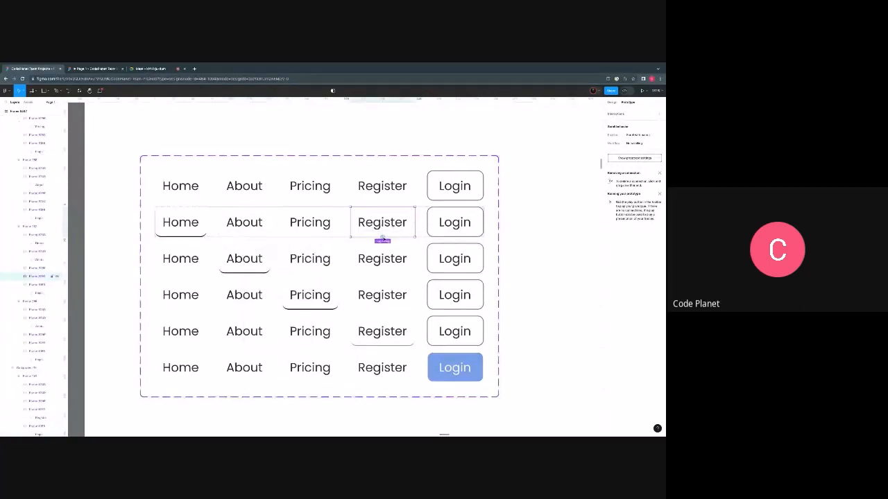
pyautogui.moveTo(382, 240); pyautogui.dragTo(345, 286)
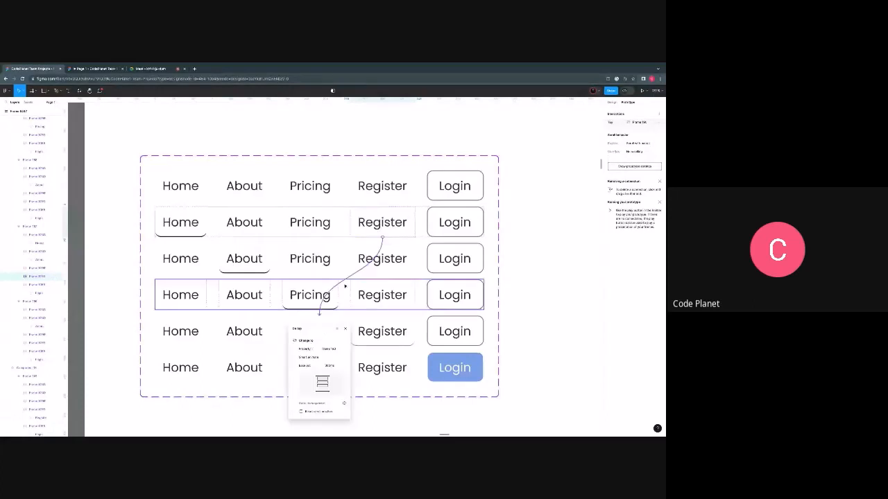
pyautogui.click(298, 328)
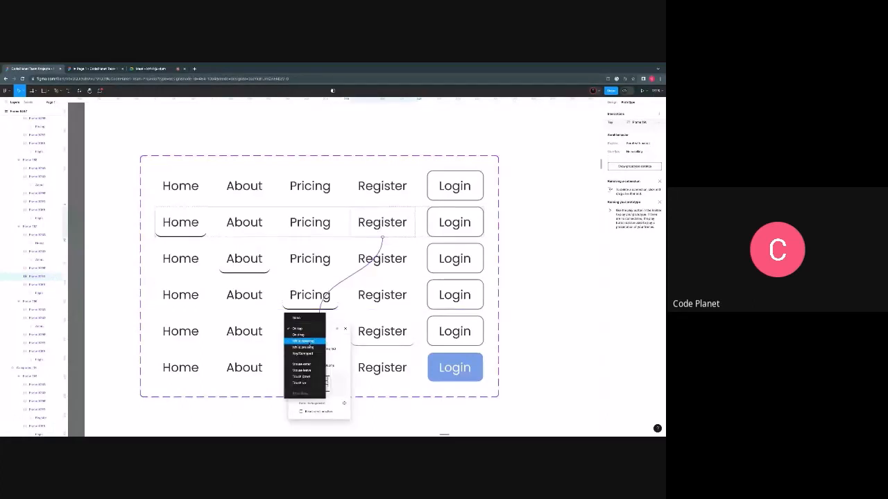
pyautogui.click(299, 349)
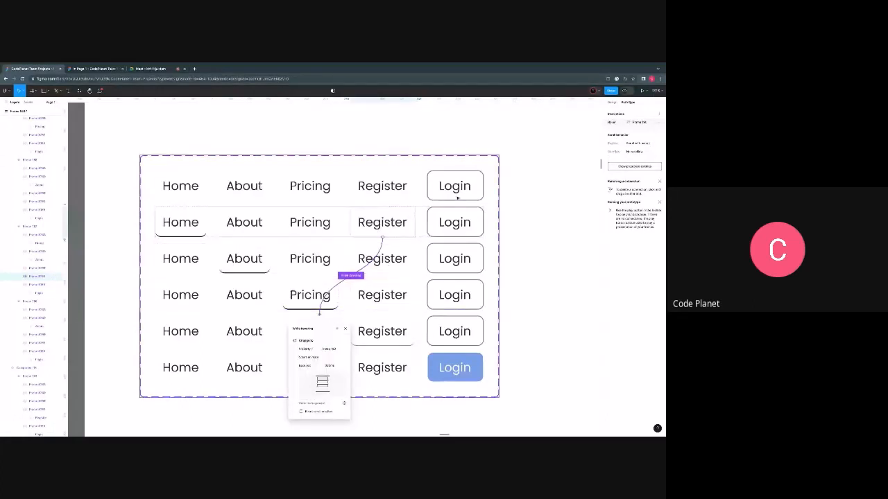
# - Connect the second variant's Login button to the last variant and choose the trigger for that interaction
pyautogui.click(454, 233)
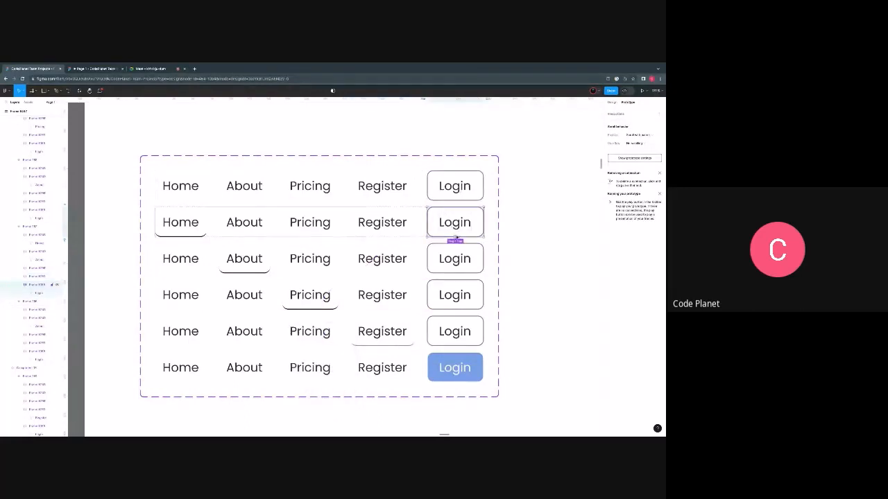
pyautogui.moveTo(455, 241); pyautogui.dragTo(405, 363)
pyautogui.click(298, 364)
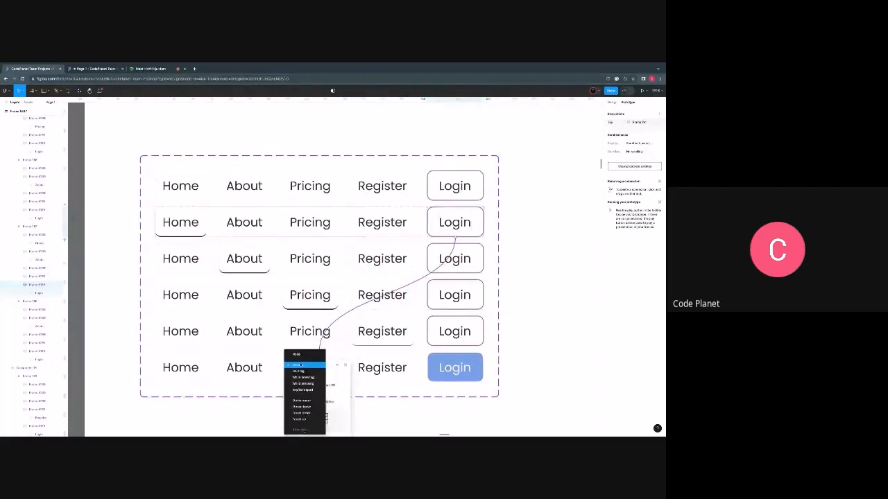
pyautogui.click(298, 364)
# - Connect the fourth variant's Home item to the second variant, where Home is underlined, with a While hovering interaction
pyautogui.click(184, 295)
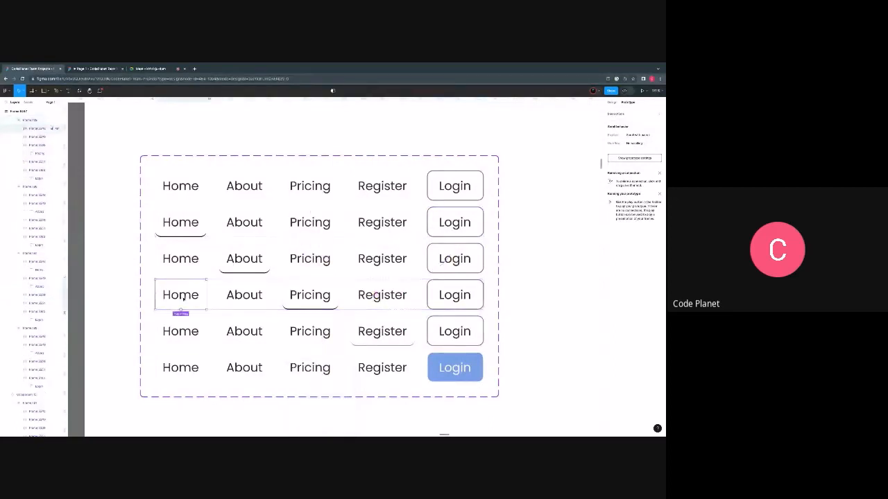
pyautogui.moveTo(182, 309); pyautogui.dragTo(319, 244)
pyautogui.click(305, 261)
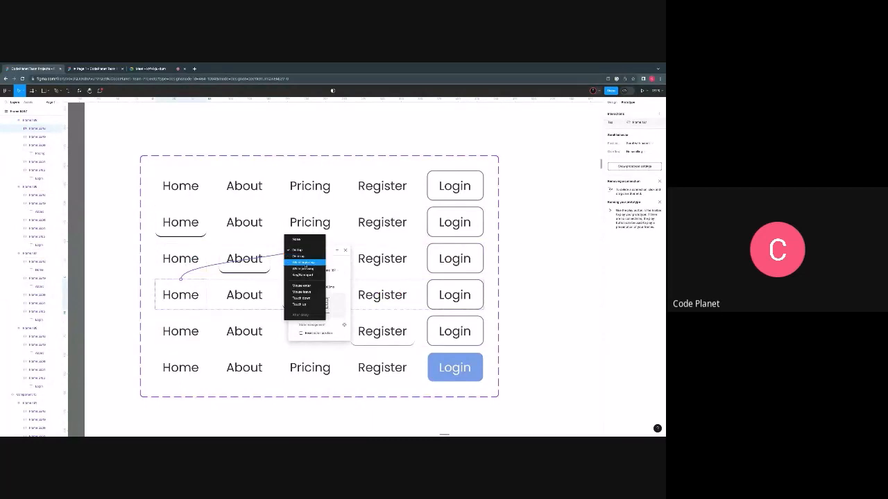
pyautogui.click(305, 267)
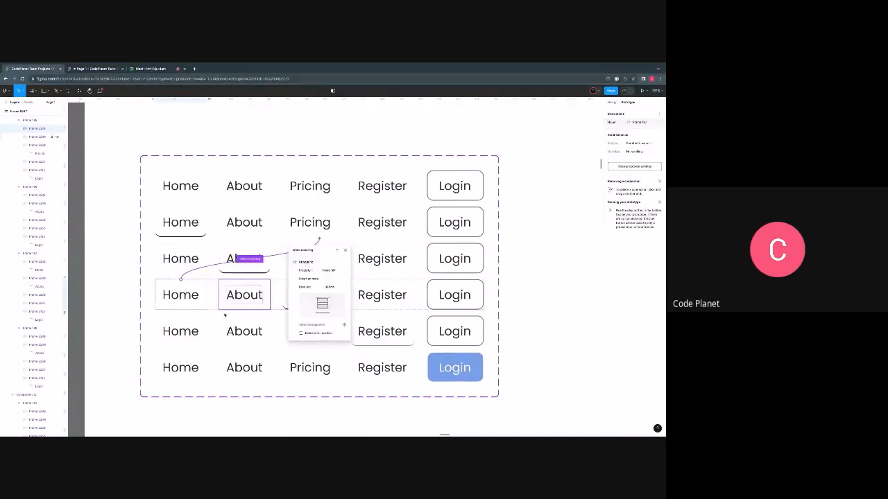
# - Connect the fourth variant's About item to the third variant, where About is underlined, with a While hovering interaction
pyautogui.click(238, 299)
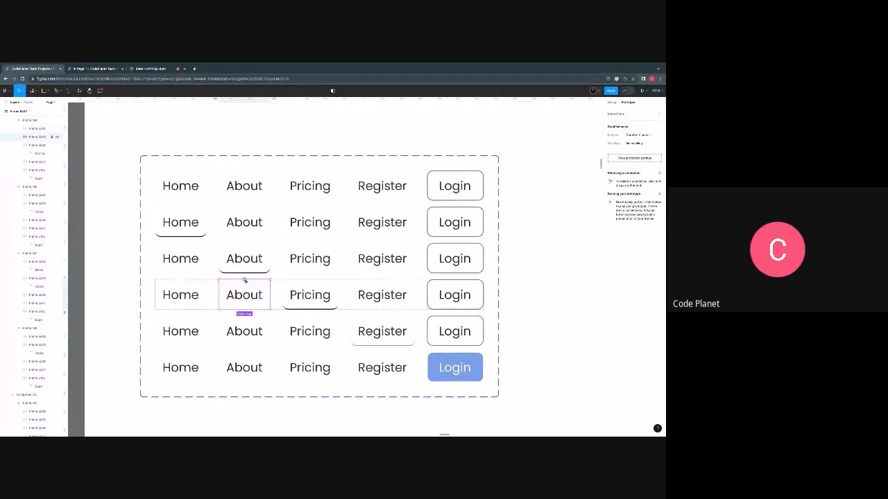
pyautogui.moveTo(245, 280); pyautogui.dragTo(251, 269)
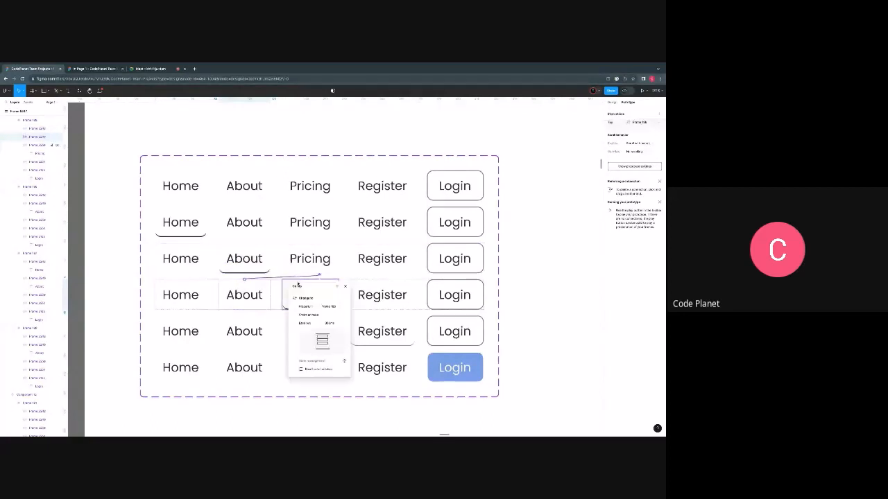
pyautogui.click(301, 286)
pyautogui.click(305, 298)
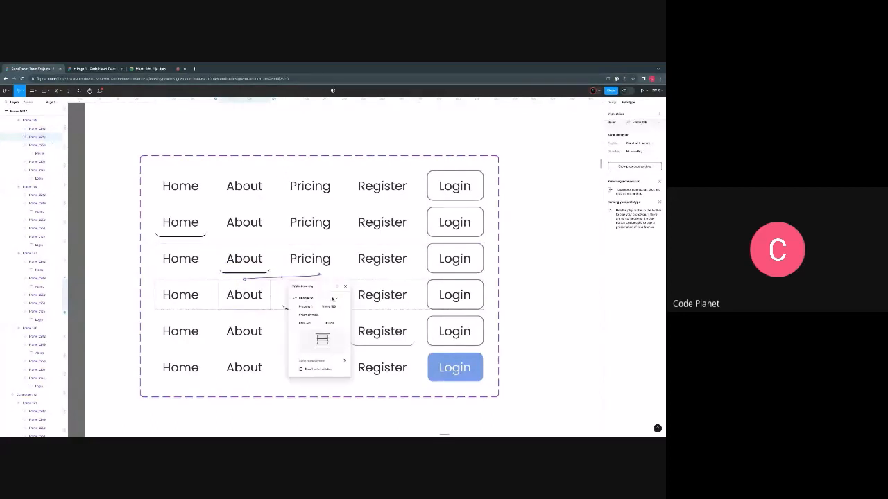
# - Connect the fourth variant's Register item to the fifth variant, where Register is underlined, with a While hovering interaction
pyautogui.click(380, 297)
pyautogui.moveTo(382, 310); pyautogui.dragTo(386, 326)
pyautogui.click(297, 331)
pyautogui.click(305, 341)
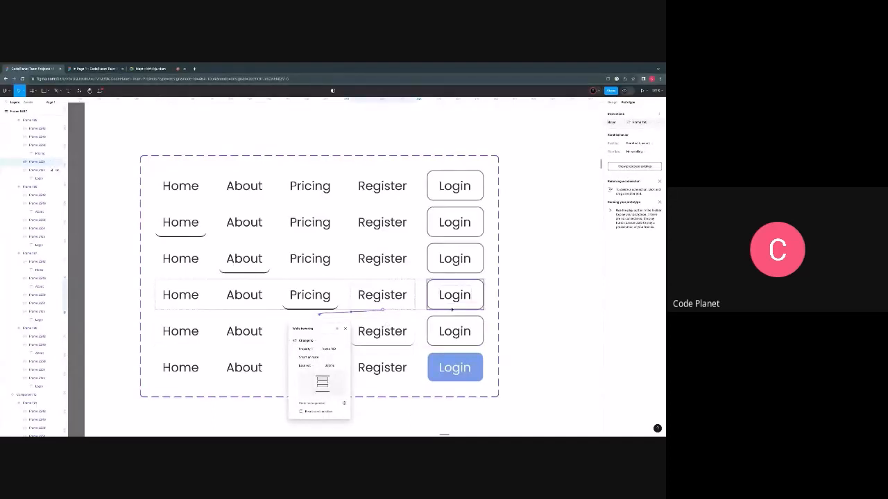
# - Connect the fourth variant's Login button to the last variant, where Login is filled, with a While hovering interaction
pyautogui.moveTo(451, 310); pyautogui.dragTo(326, 351)
pyautogui.click(298, 365)
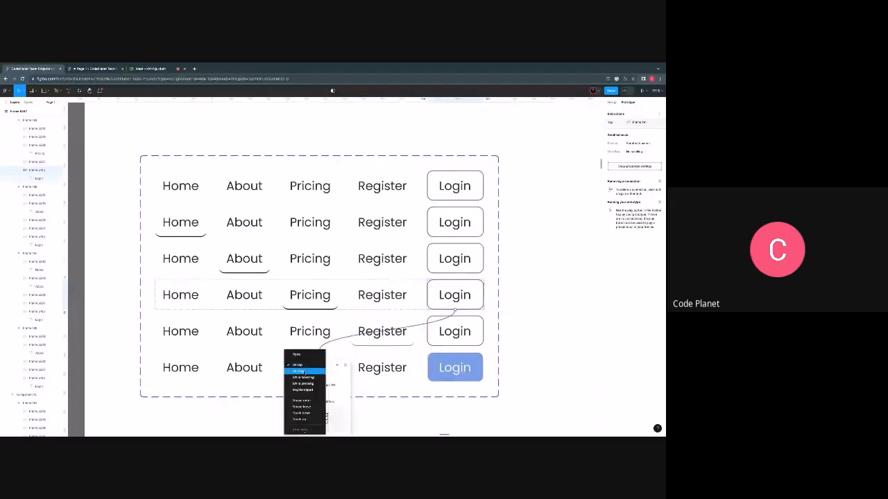
pyautogui.click(303, 377)
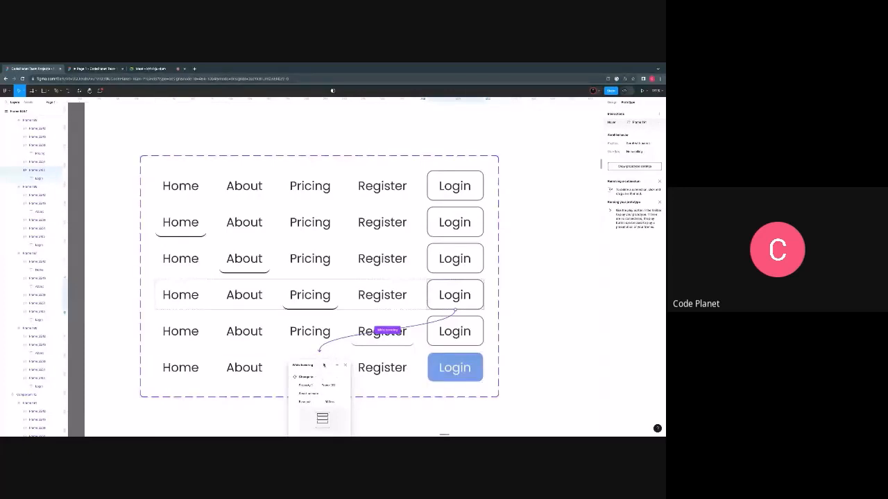
# - Connect the fifth variant's Home item to the second variant, where Home is underlined
pyautogui.scroll(-1, 209, 305)
pyautogui.click(192, 303)
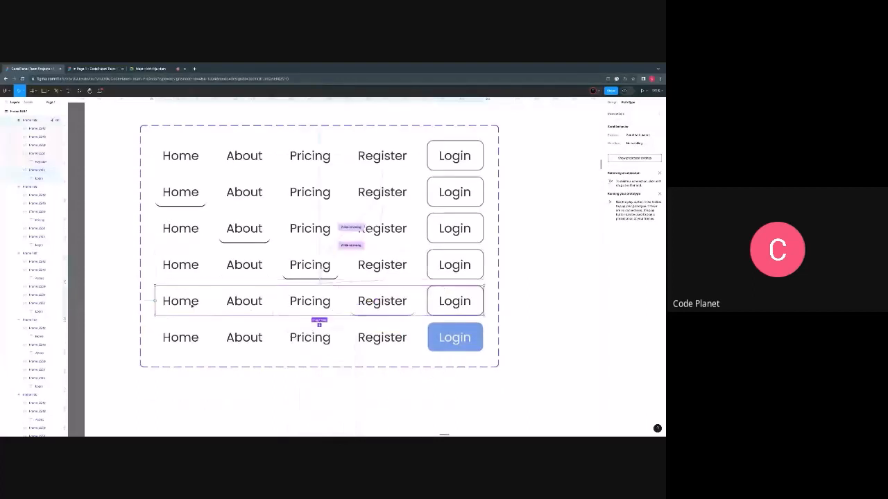
pyautogui.click(193, 303)
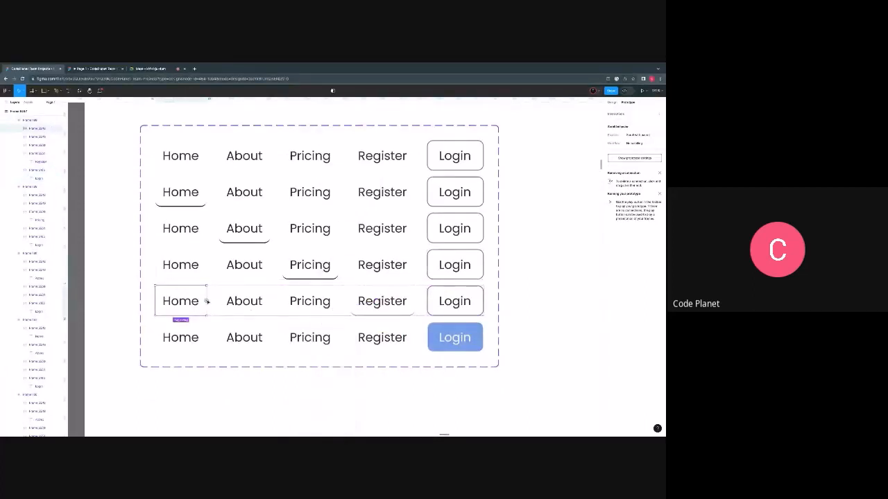
pyautogui.moveTo(206, 299); pyautogui.dragTo(201, 201)
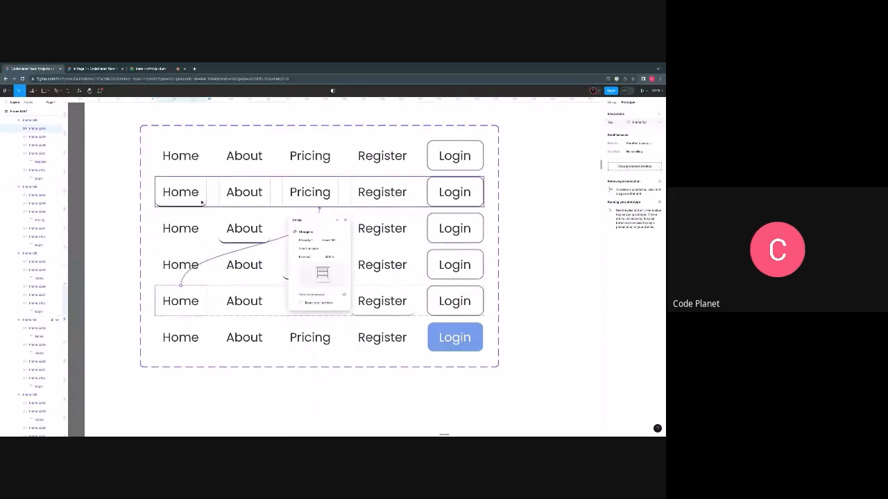
# - Connect the fifth variant's About item to the third variant, where About is underlined, with a While hovering interaction
pyautogui.click(259, 297)
pyautogui.moveTo(270, 300); pyautogui.dragTo(299, 234)
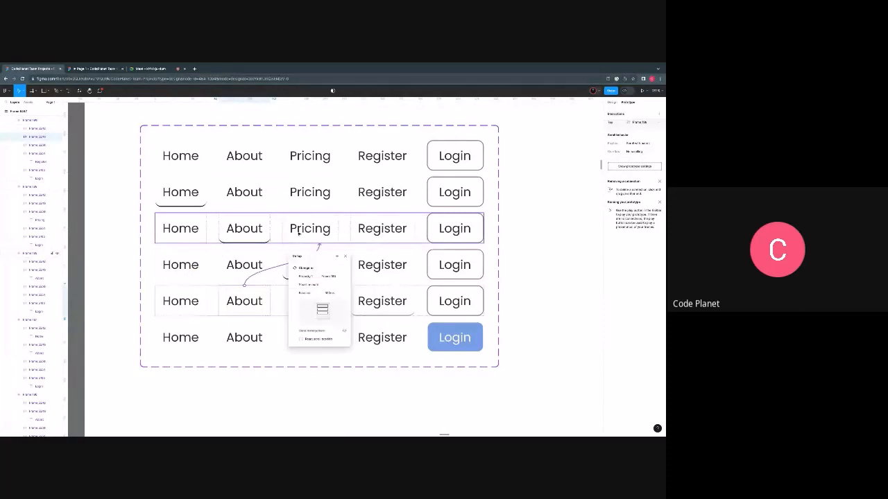
pyautogui.click(299, 256)
pyautogui.click(304, 269)
# - Set the trigger of the fifth variant's Home connection to While hovering
pyautogui.click(206, 293)
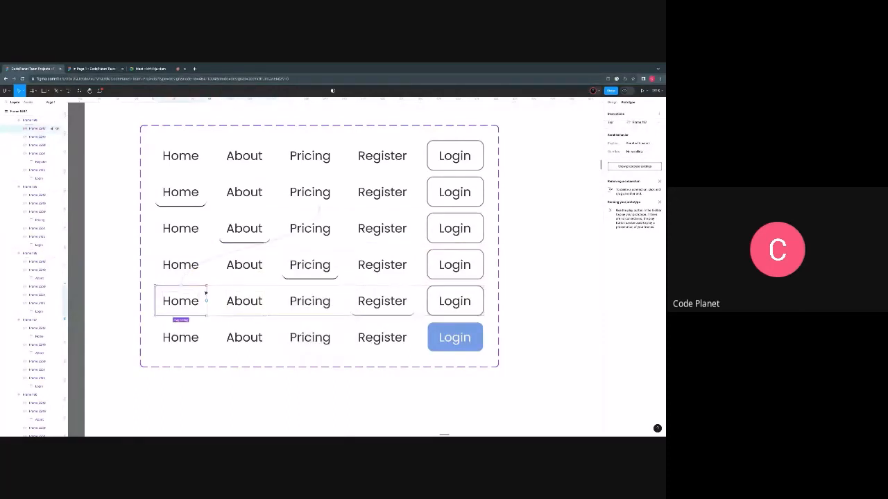
pyautogui.moveTo(206, 294); pyautogui.dragTo(206, 265)
pyautogui.click(206, 264)
pyautogui.click(195, 274)
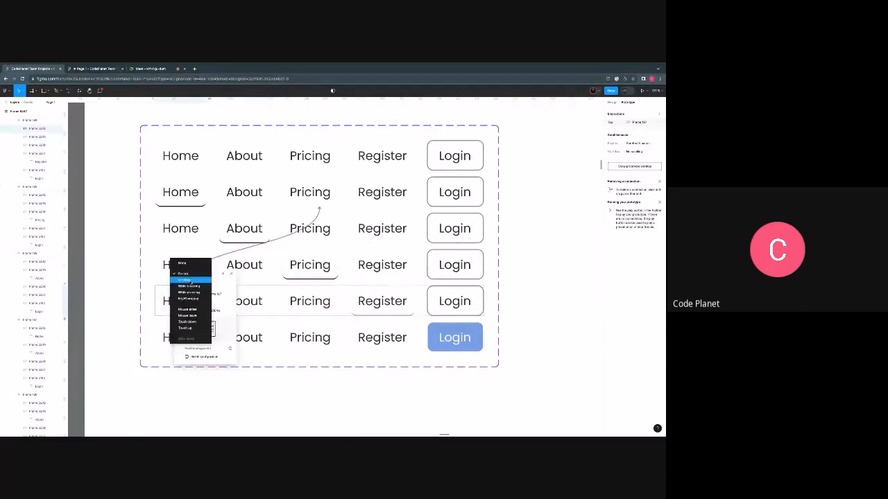
pyautogui.click(196, 286)
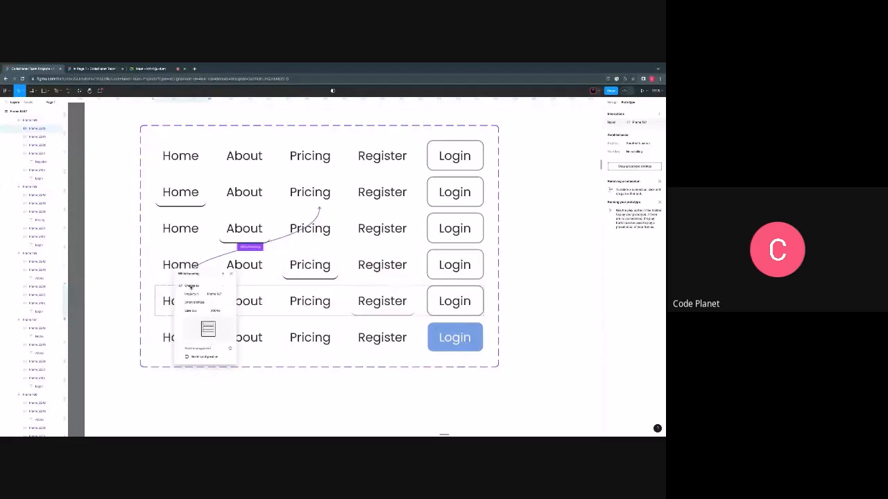
# - Connect the fifth variant's Pricing item to the fourth variant, where Pricing is underlined, with a While hovering interaction
pyautogui.click(305, 309)
pyautogui.click(259, 299)
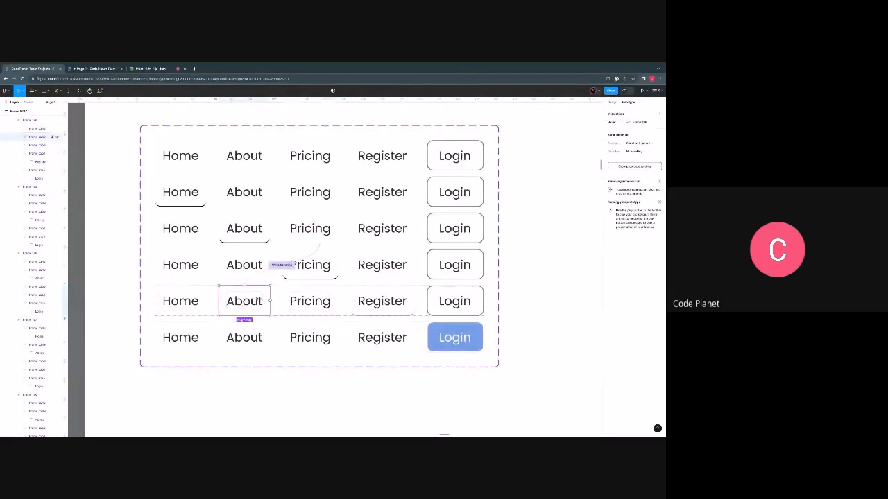
pyautogui.click(292, 301)
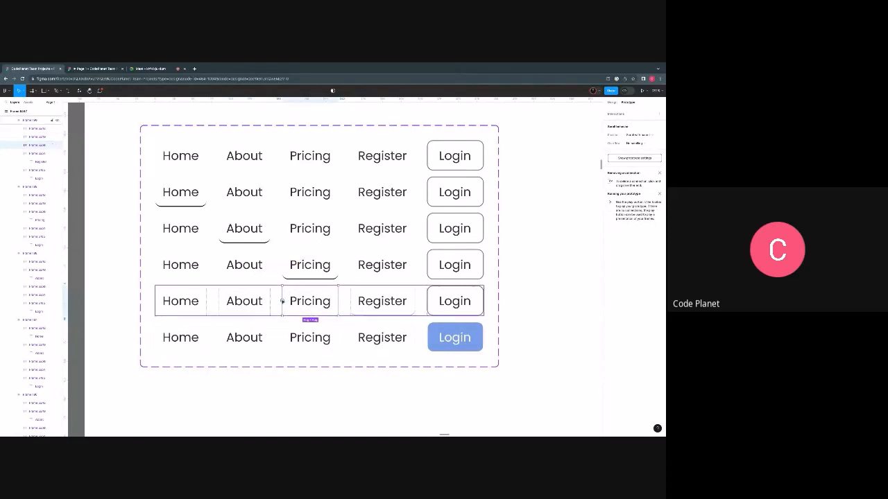
pyautogui.moveTo(283, 302); pyautogui.dragTo(293, 275)
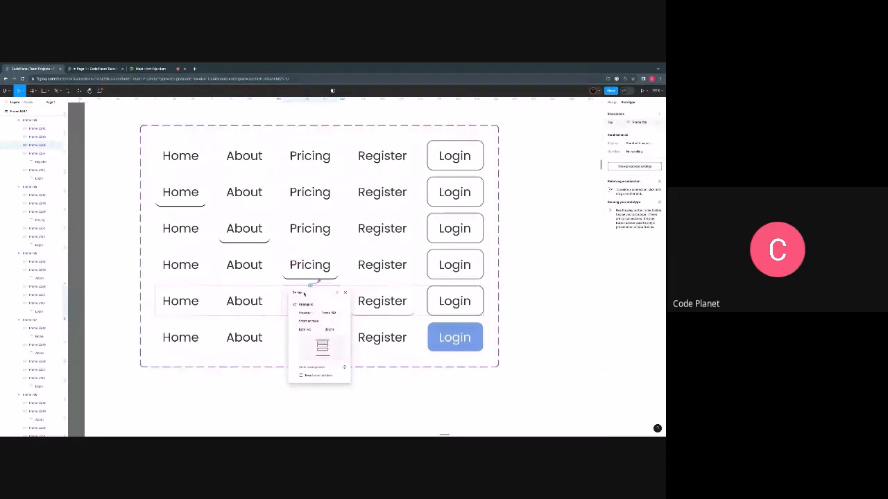
pyautogui.click(303, 294)
pyautogui.click(305, 305)
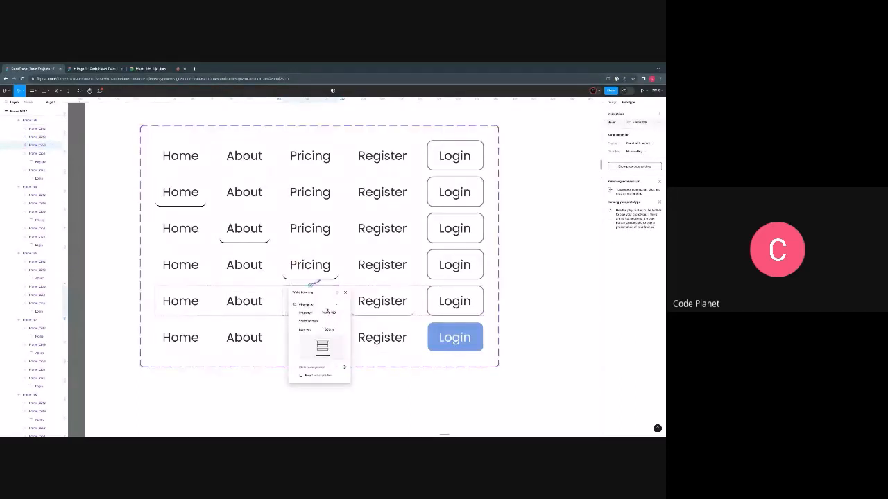
# - Connect the fifth variant's Login button to the last variant, where Login is filled, with a While hovering interaction
pyautogui.click(456, 305)
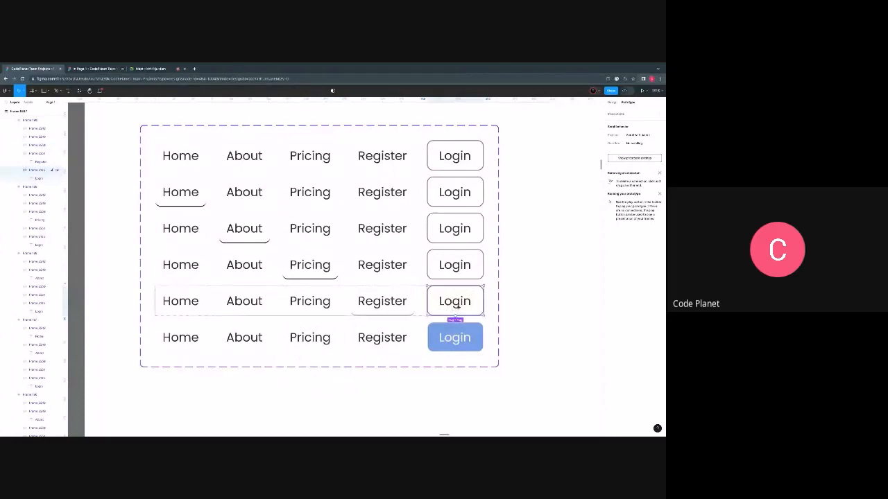
pyautogui.moveTo(455, 306); pyautogui.dragTo(444, 333)
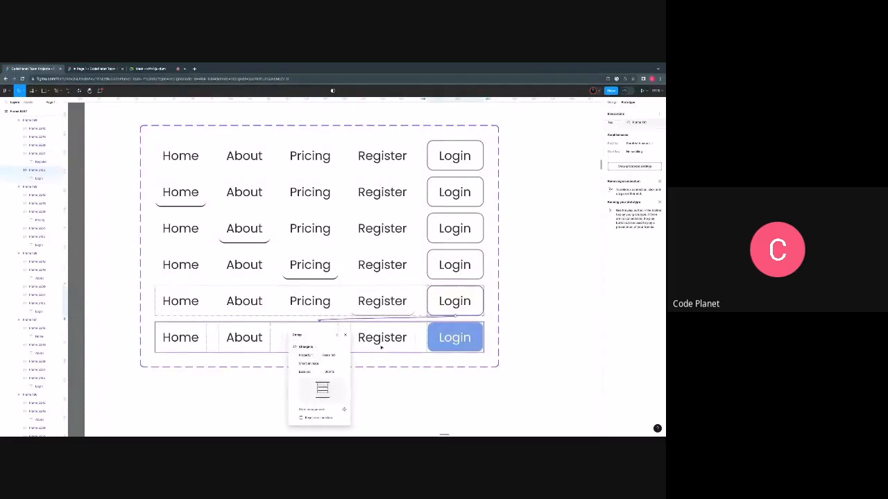
pyautogui.click(298, 337)
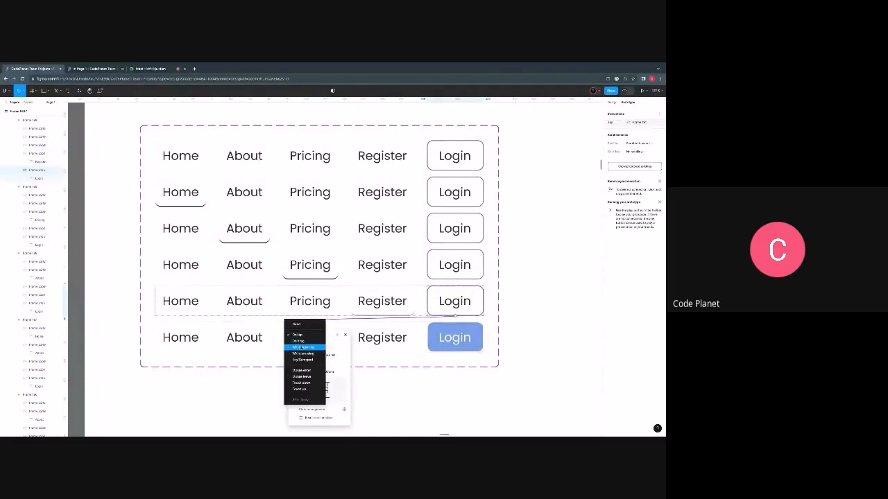
pyautogui.click(303, 347)
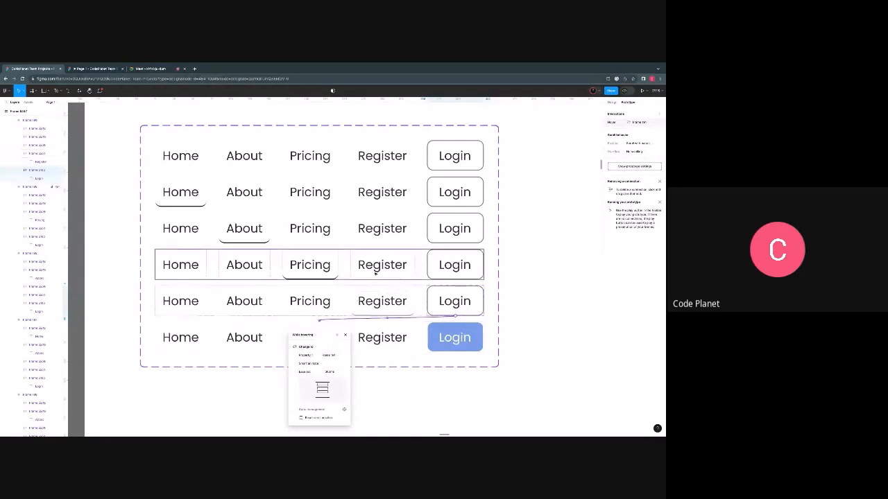
# - Check the interaction settings of the fourth variant's Register connection
pyautogui.click(375, 273)
pyautogui.click(351, 284)
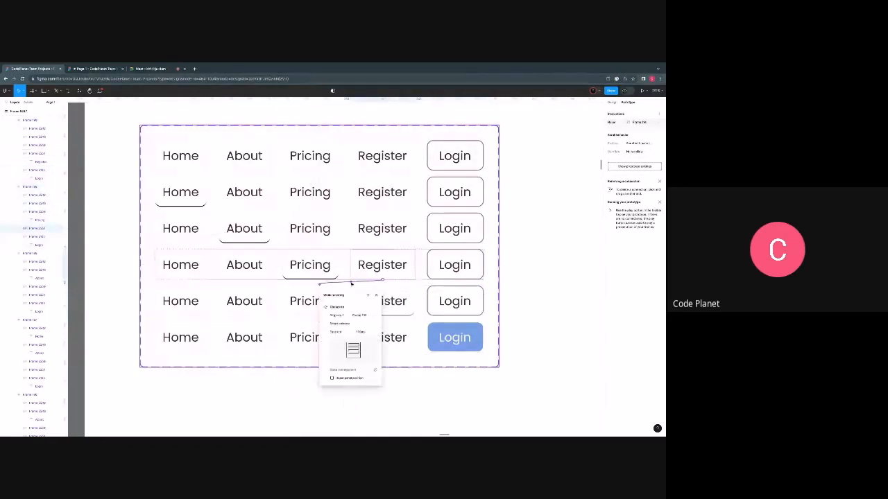
pyautogui.click(376, 296)
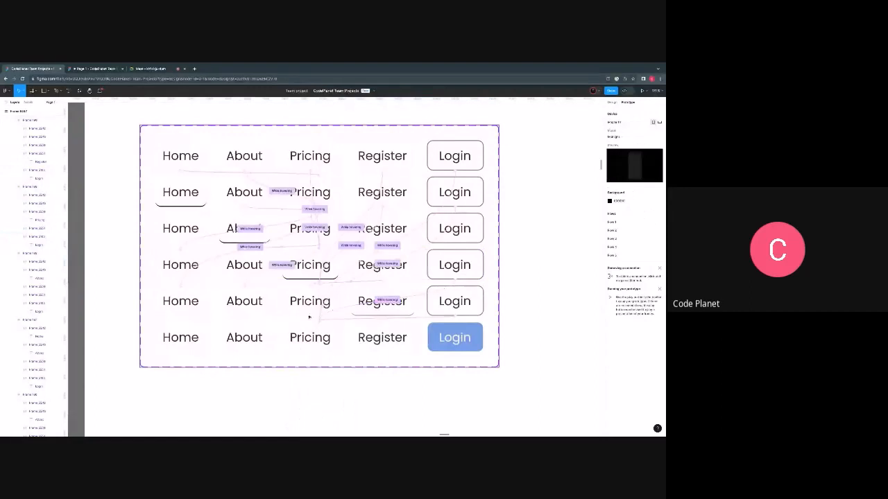
# - Connect the last variant's Home item to the second variant, where Home is underlined, with a While hovering interaction
pyautogui.click(297, 345)
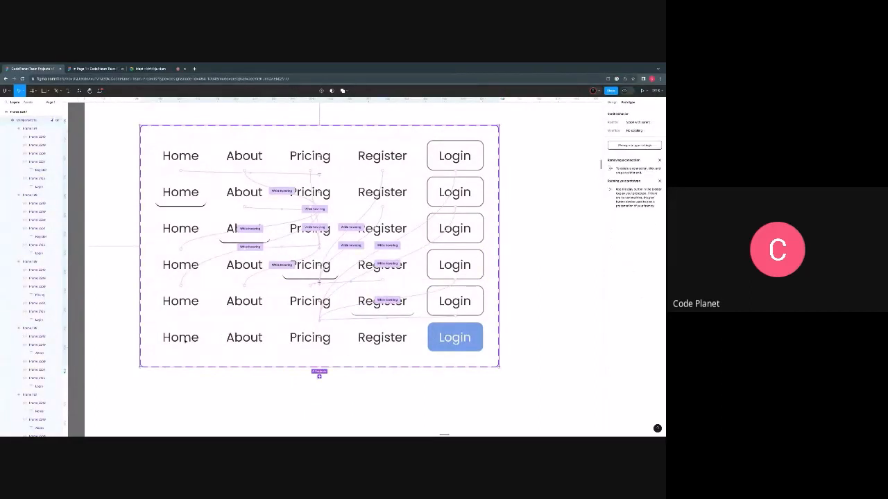
pyautogui.click(185, 339)
pyautogui.click(191, 338)
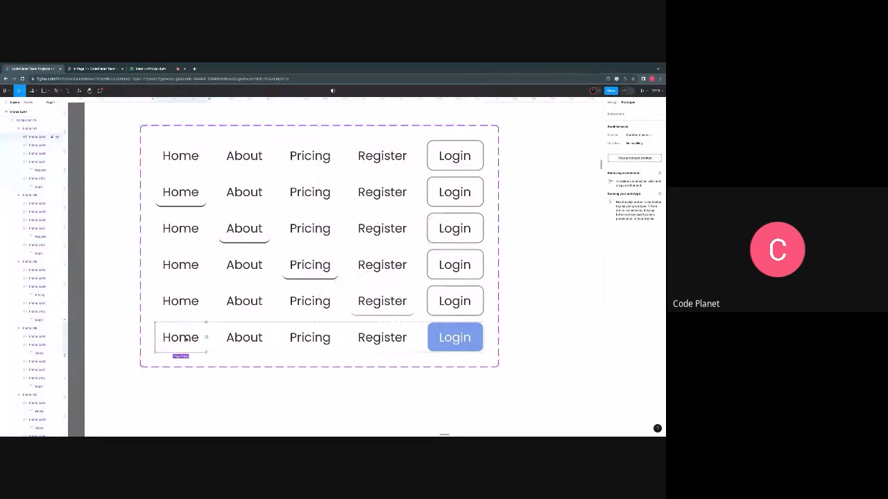
pyautogui.moveTo(205, 338); pyautogui.dragTo(246, 192)
pyautogui.click(300, 220)
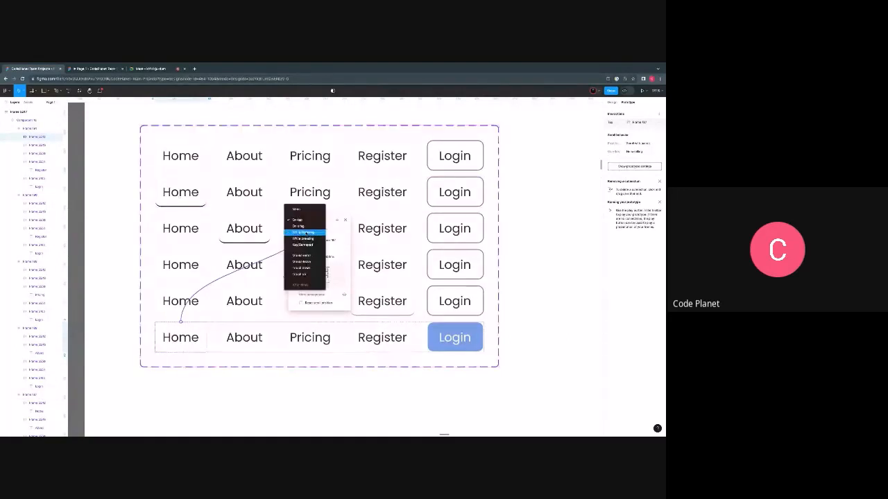
pyautogui.click(303, 232)
# - Connect the last variant's About item to the third variant, where About is underlined, with a While hovering interaction
pyautogui.click(236, 337)
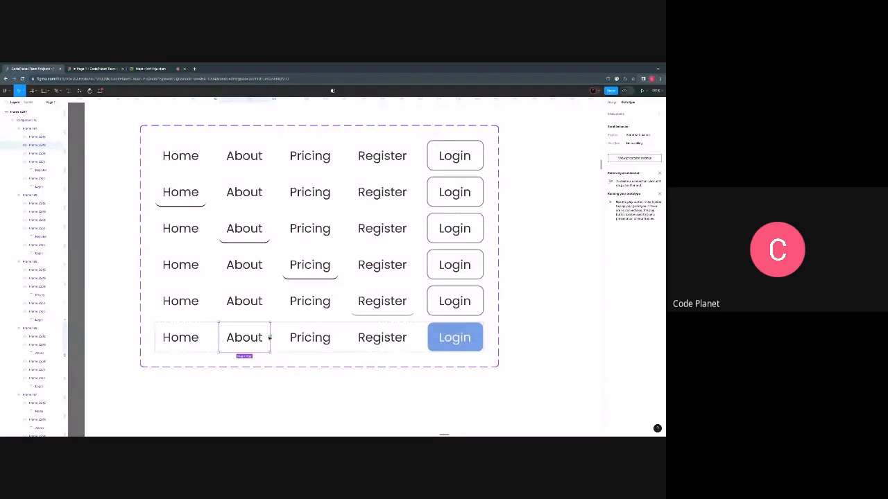
pyautogui.moveTo(270, 337); pyautogui.dragTo(302, 222)
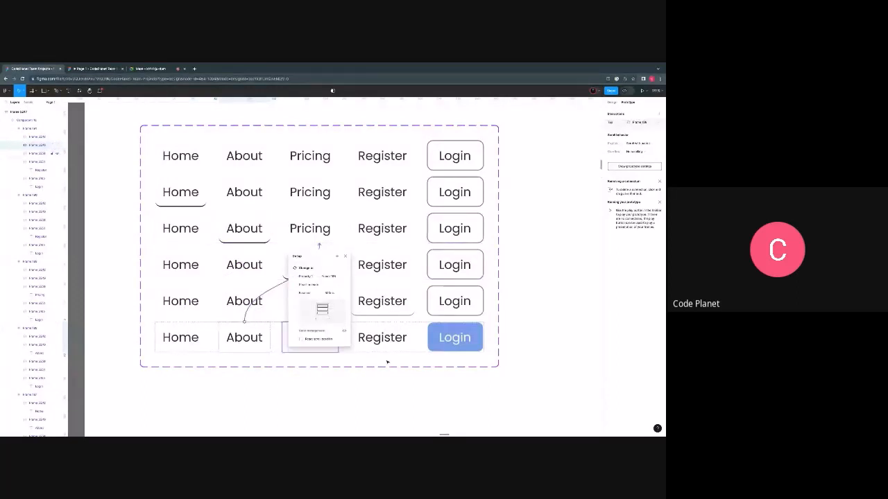
pyautogui.click(303, 258)
pyautogui.click(303, 268)
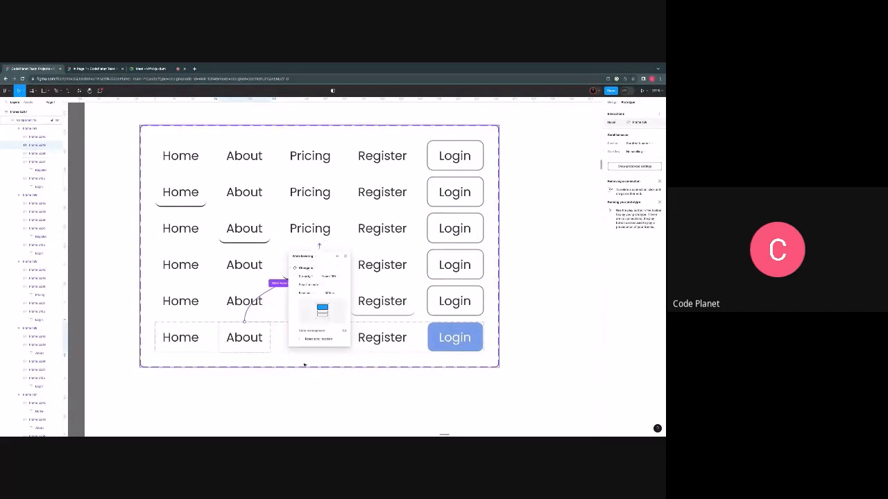
# - Connect the last variant's Pricing item to the fourth variant, where Pricing is underlined, with a While hovering interaction
pyautogui.click(308, 351)
pyautogui.doubleClick(310, 341)
pyautogui.doubleClick(311, 340)
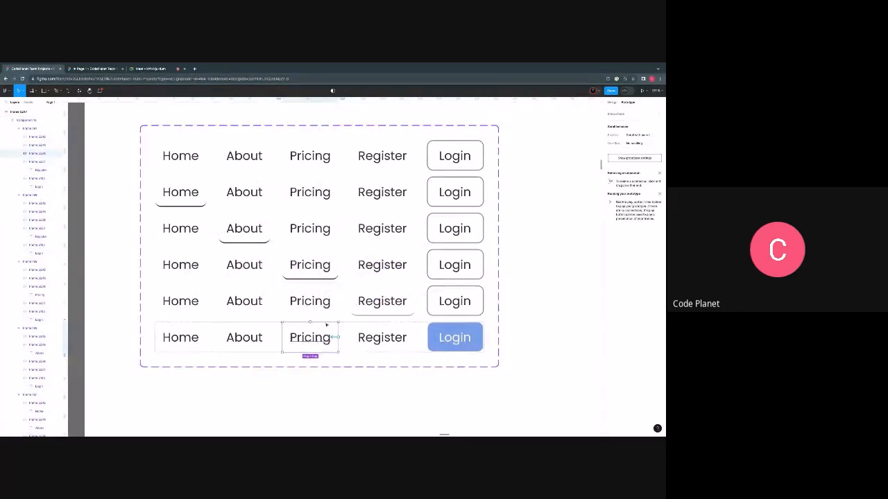
pyautogui.moveTo(334, 338); pyautogui.dragTo(341, 275)
pyautogui.click(300, 292)
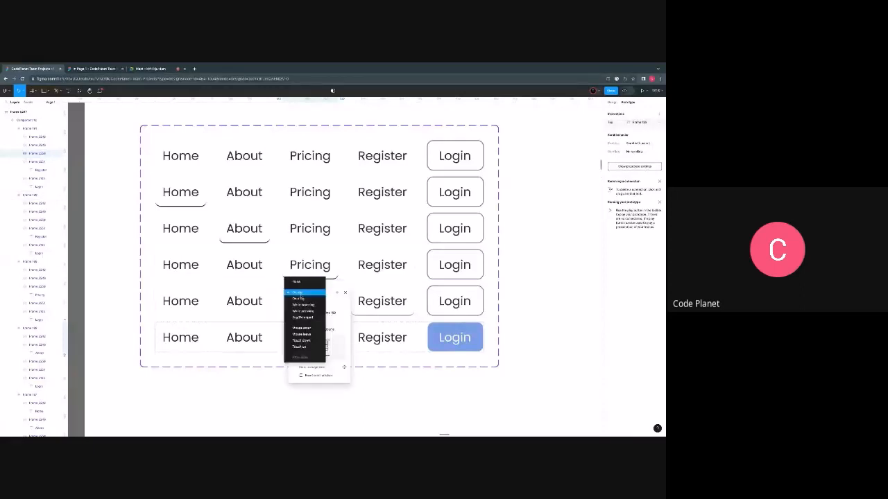
pyautogui.click(305, 305)
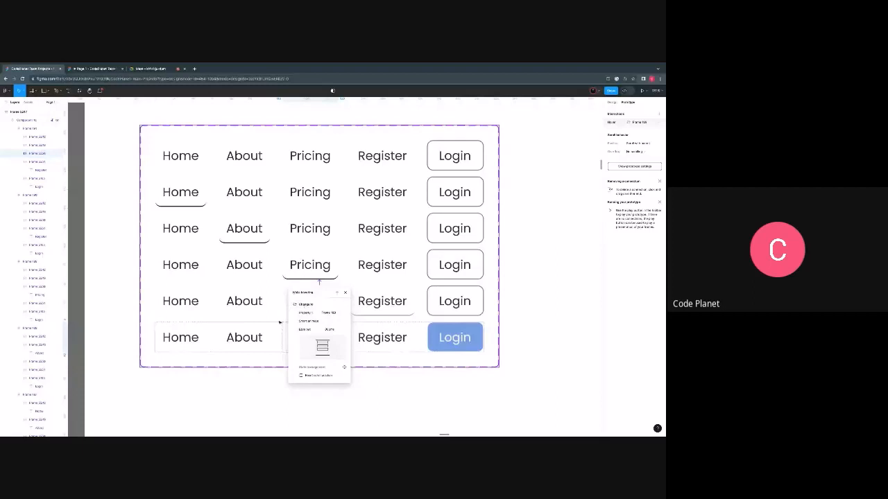
# - Connect the last variant's Register item to the fifth variant, where Register is underlined, with a While hovering interaction
pyautogui.click(280, 322)
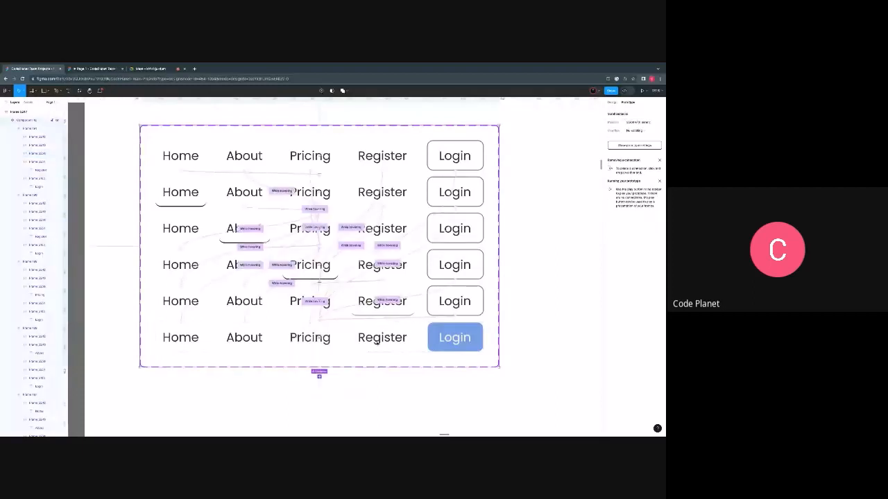
pyautogui.doubleClick(381, 340)
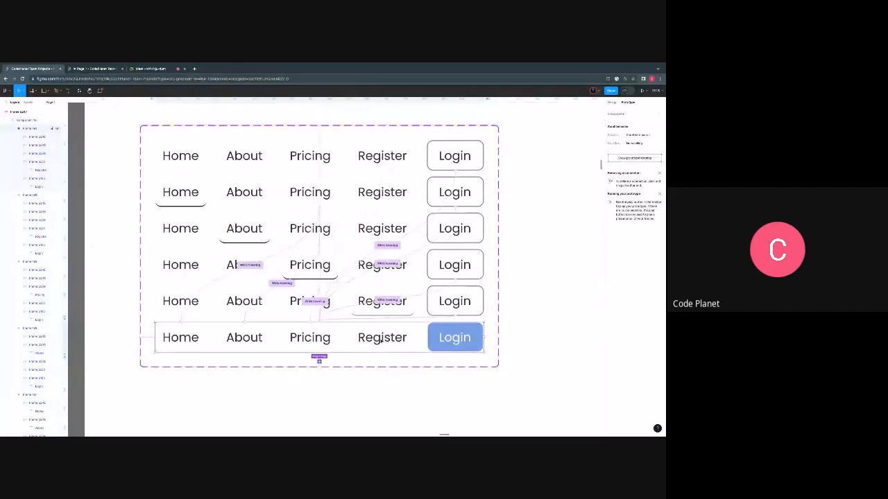
pyautogui.doubleClick(381, 340)
pyautogui.moveTo(383, 321); pyautogui.dragTo(389, 308)
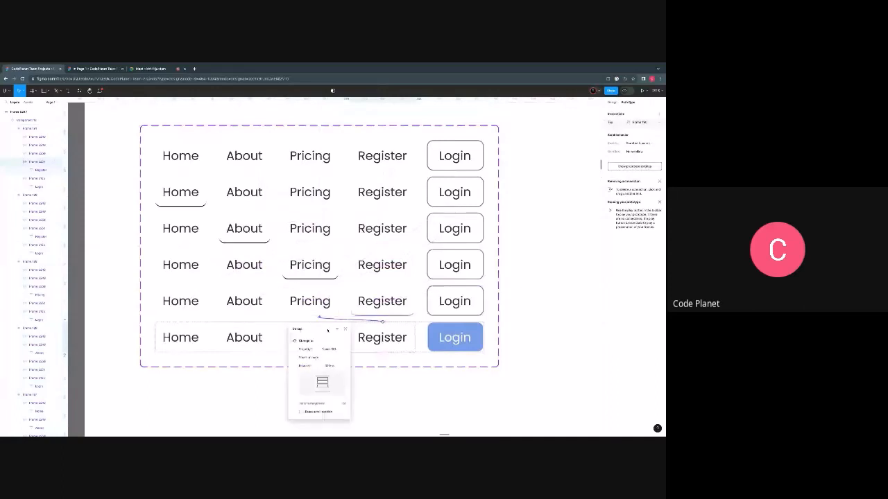
pyautogui.click(326, 330)
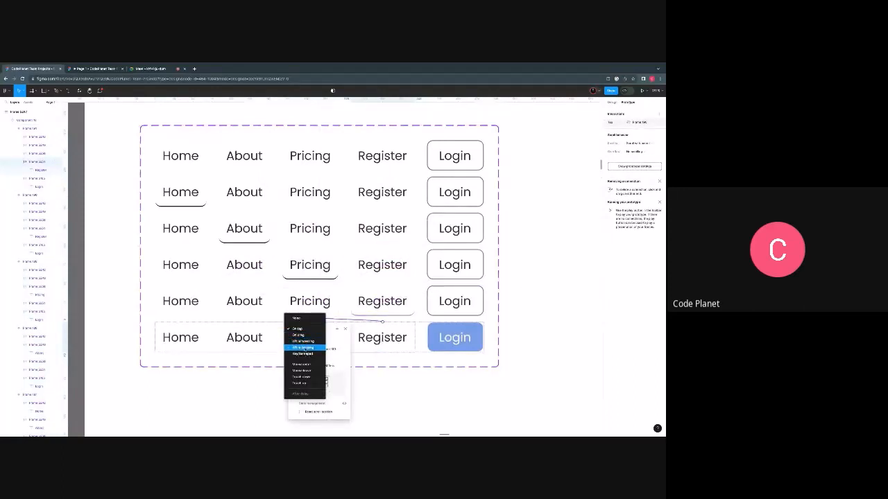
pyautogui.click(303, 342)
pyautogui.click(403, 371)
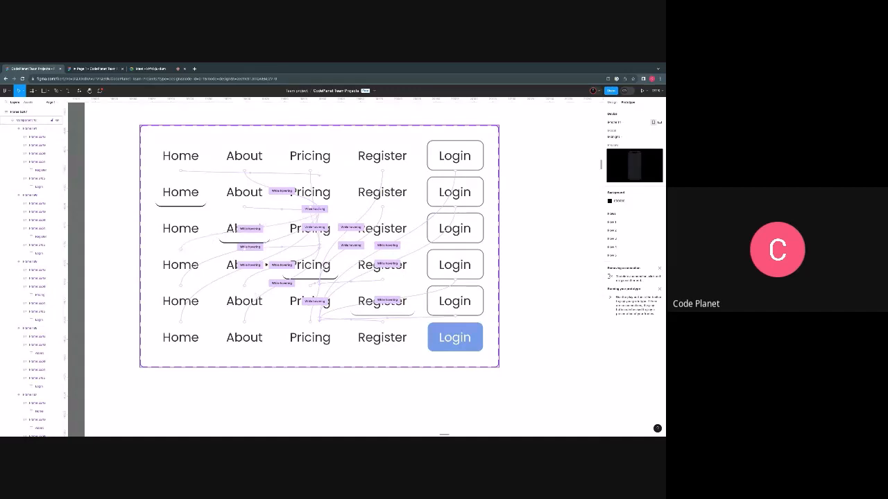
# - Copy the five variants from the Home-underlined one down to the filled Login one for use on the dashboard frames
pyautogui.doubleClick(189, 203)
pyautogui.keyDown('shift'); pyautogui.click(188, 233); pyautogui.keyUp('shift')
pyautogui.keyDown('shift'); pyautogui.click(186, 268); pyautogui.keyUp('shift')
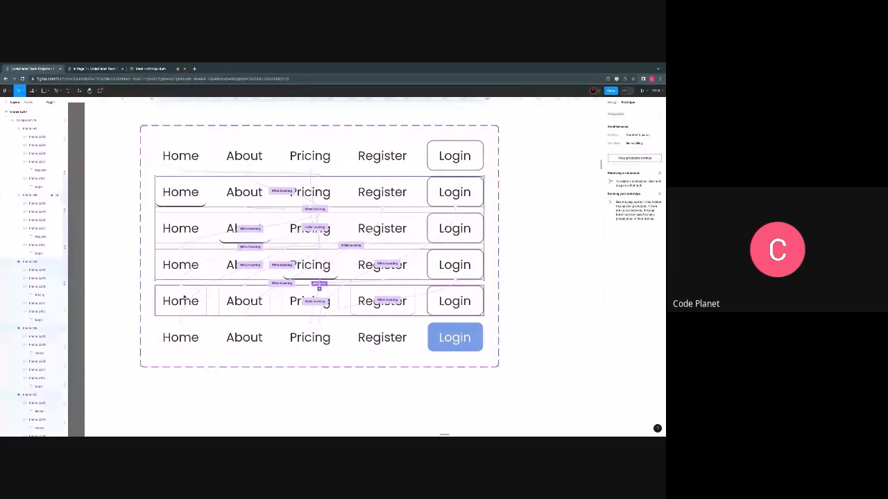
pyautogui.keyDown('shift'); pyautogui.click(185, 301); pyautogui.keyUp('shift')
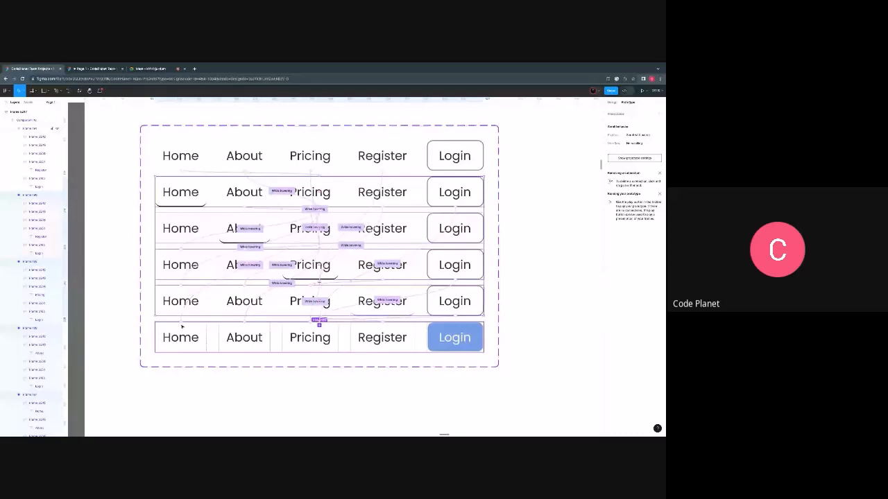
pyautogui.scroll(-5, 181, 326)
pyautogui.scroll(-2, 252, 357)
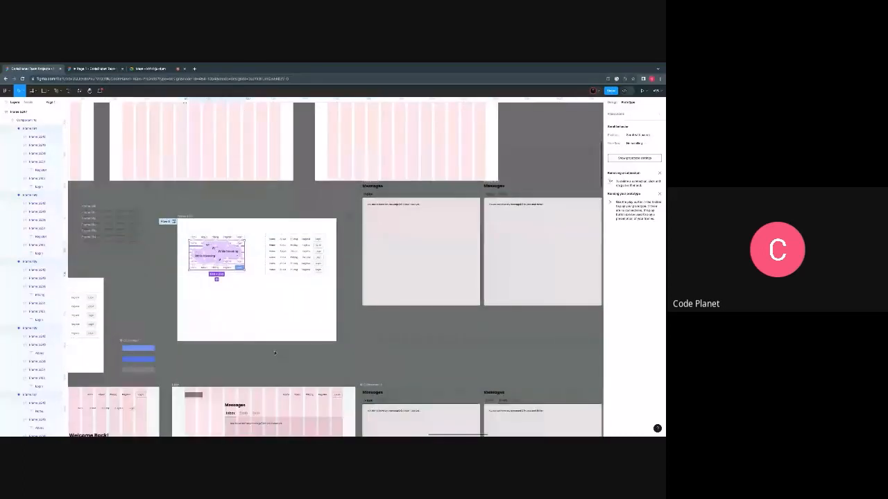
pyautogui.scroll(3, 315, 340)
pyautogui.hscroll(-5, 315, 340)
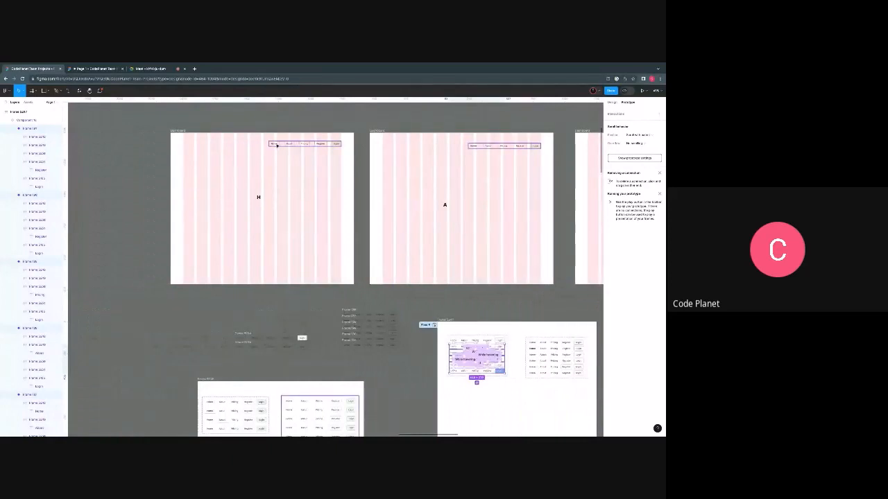
# - Delete the old navigation bar from the H dashboard and paste the five copied variants into that frame
pyautogui.click(275, 145)
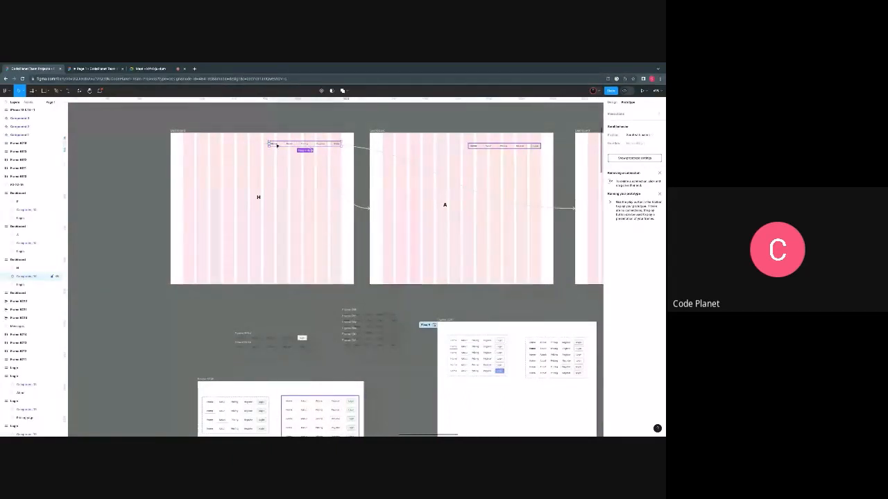
pyautogui.click(253, 194)
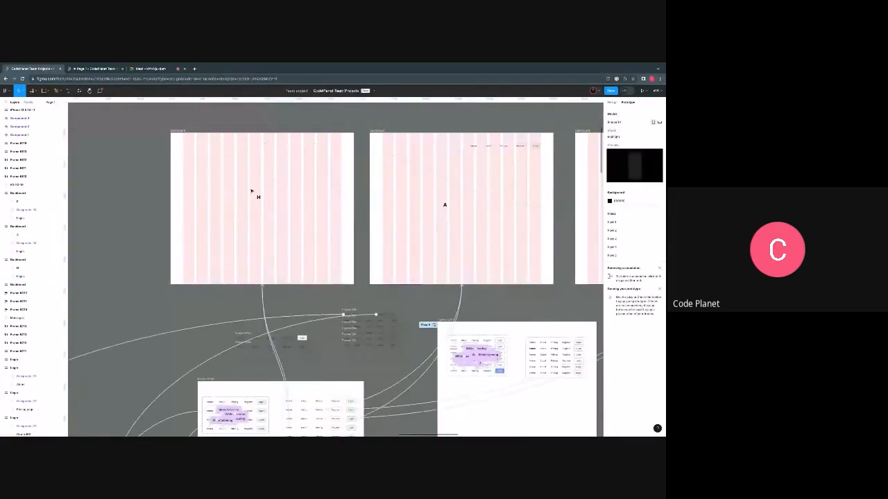
pyautogui.rightClick(208, 159)
pyautogui.click(220, 168)
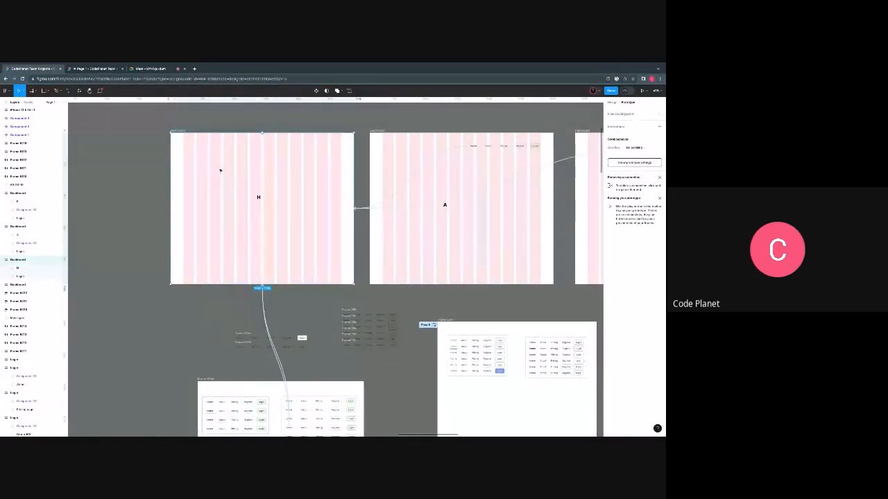
pyautogui.click(189, 186)
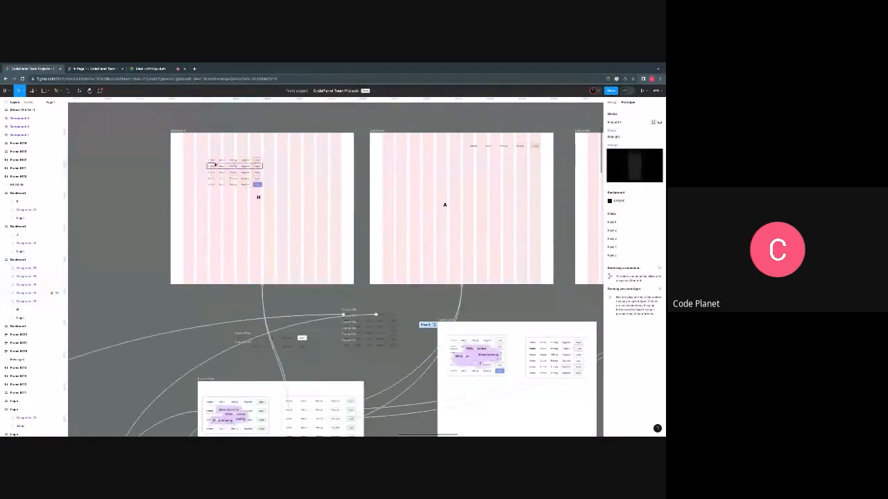
# - Move the Home-underlined navigation bar to the H dashboard's upper right, ending at the layout grid's last column
pyautogui.scroll(5, 219, 160)
pyautogui.moveTo(217, 165); pyautogui.dragTo(414, 122)
pyautogui.scroll(3, 415, 128)
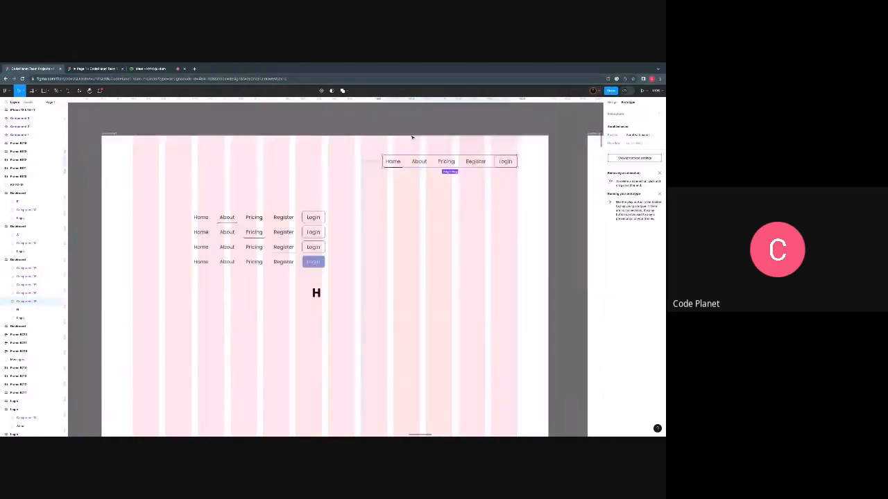
pyautogui.click(612, 103)
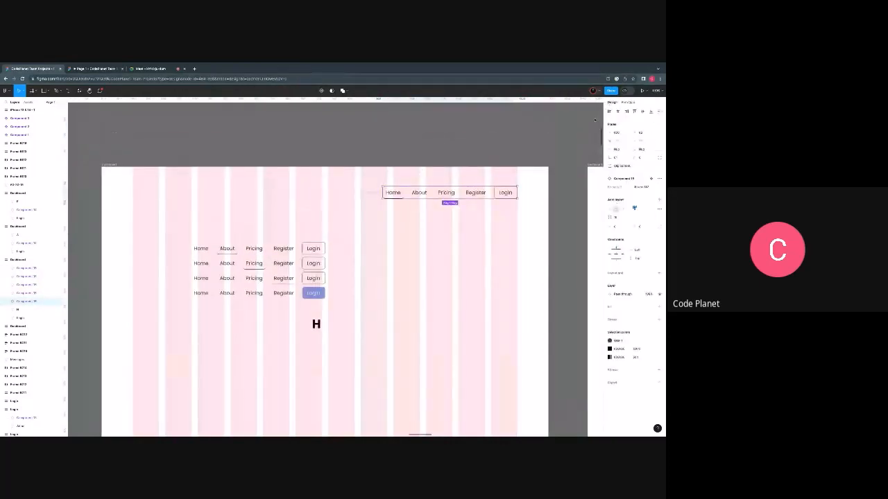
# - Transfer the About-underlined navigation bar from the H dashboard into the A dashboard
pyautogui.scroll(-2, 447, 260)
pyautogui.scroll(-2, 447, 260)
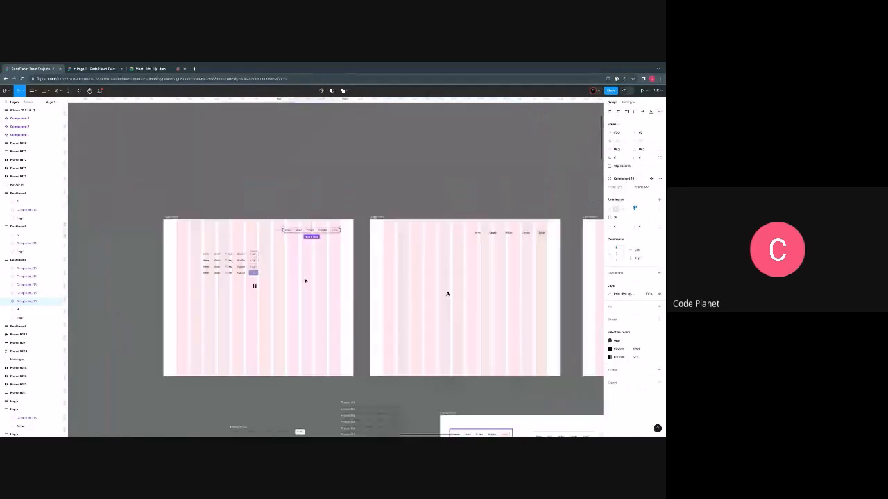
pyautogui.rightClick(226, 257)
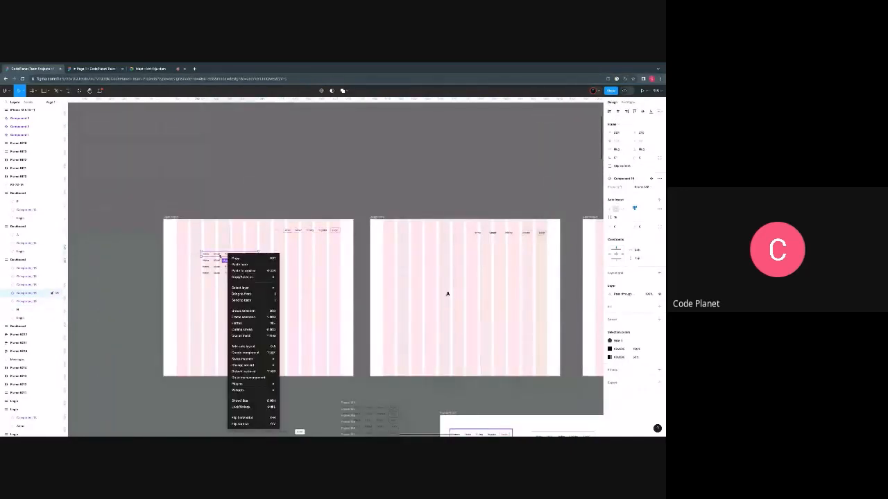
pyautogui.click(263, 257)
pyautogui.click(472, 244)
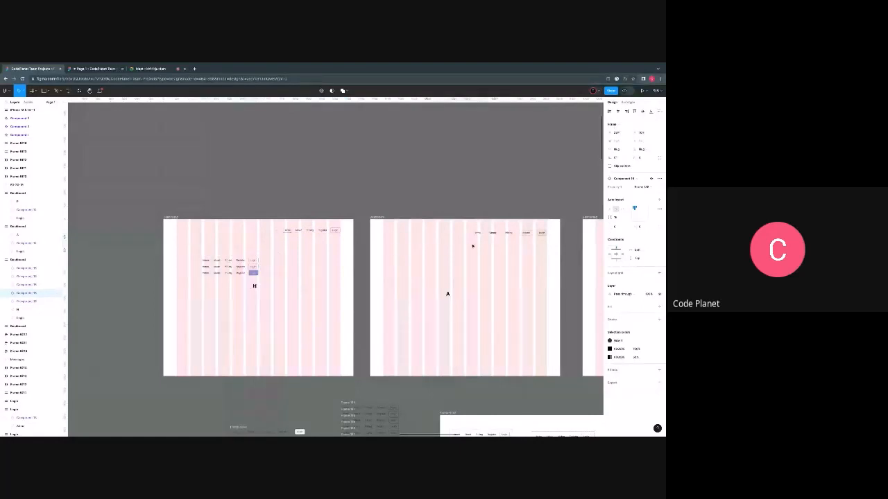
pyautogui.hotkey('ctrl', 'v')
pyautogui.moveTo(483, 248); pyautogui.dragTo(497, 248)
# - Delete the A dashboard's old navigation bar and place the About-underlined one in its upper right, against the last grid column
pyautogui.click(511, 234)
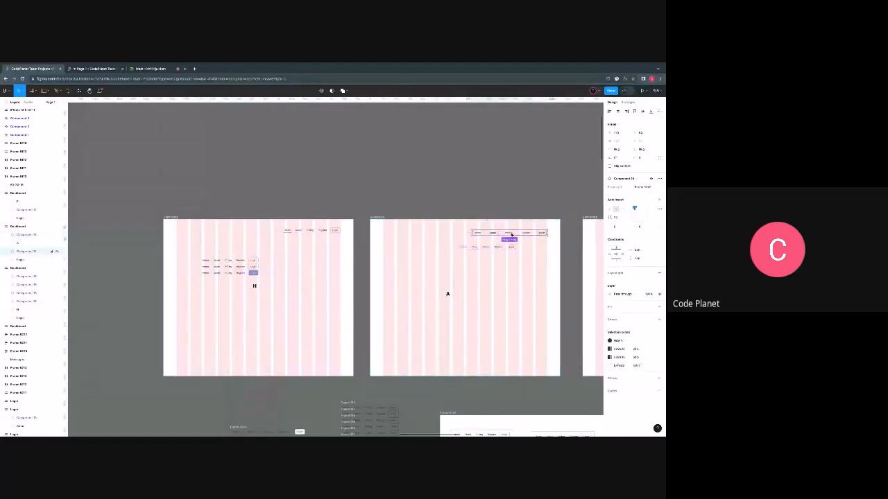
pyautogui.press('Delete')
pyautogui.scroll(-1, 496, 247)
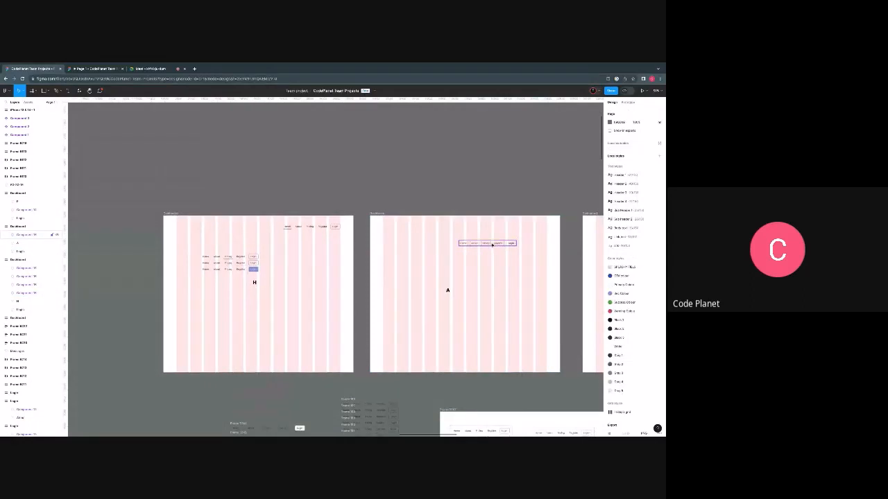
pyautogui.moveTo(496, 243); pyautogui.dragTo(521, 226)
pyautogui.hotkey('ctrl', 'v')
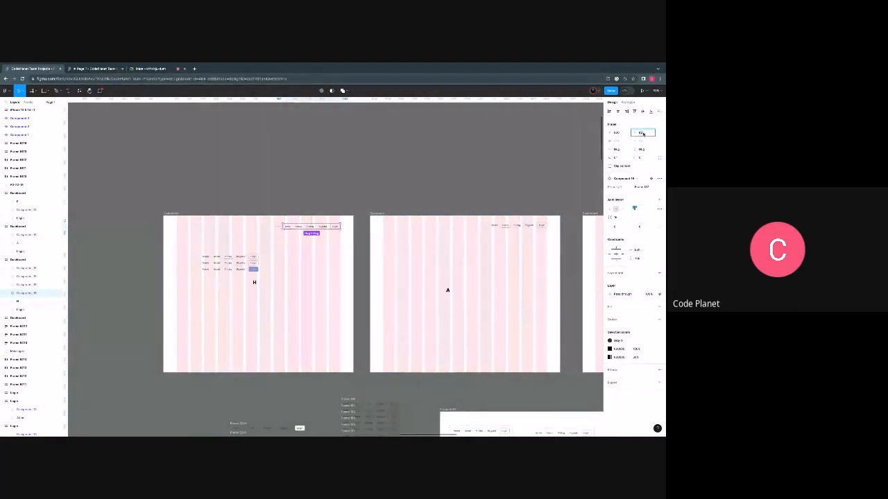
# - Set the A dashboard navigation bar's Y position to match the one on the H dashboard
pyautogui.press('Escape')
pyautogui.click(520, 226)
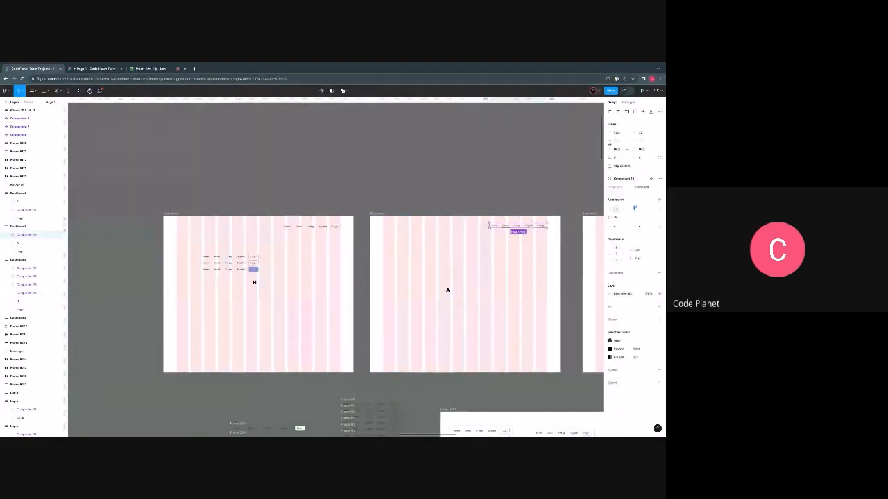
pyautogui.click(641, 133)
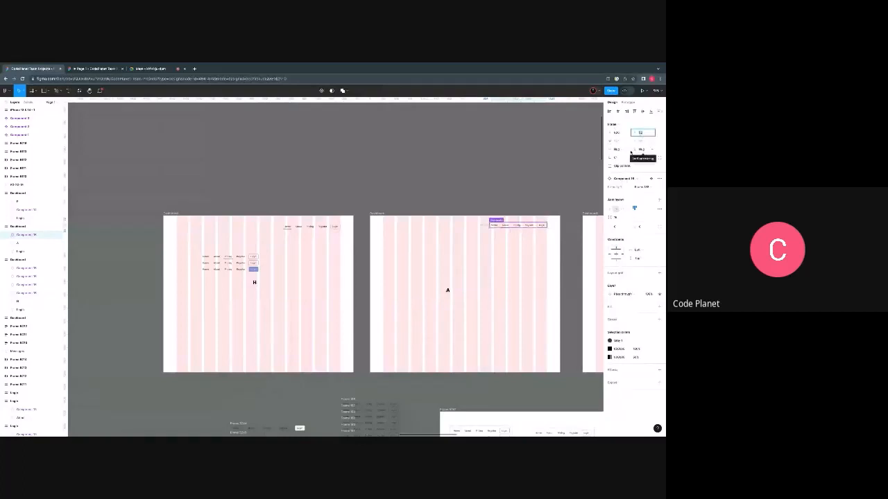
pyautogui.write('60')
pyautogui.press('Return')
# - Transfer the Pricing-underlined navigation bar from the H dashboard into the P dashboard
pyautogui.hscroll(3, 463, 281)
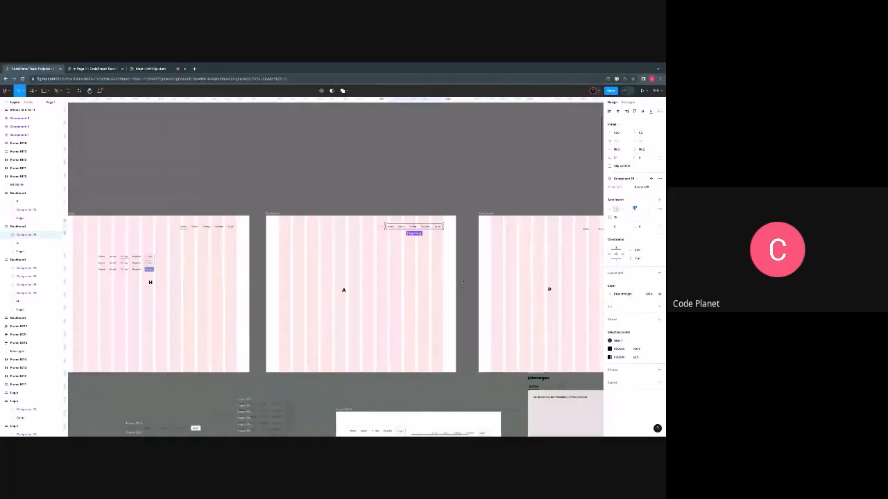
pyautogui.scroll(-3, 346, 328)
pyautogui.scroll(3, 345, 328)
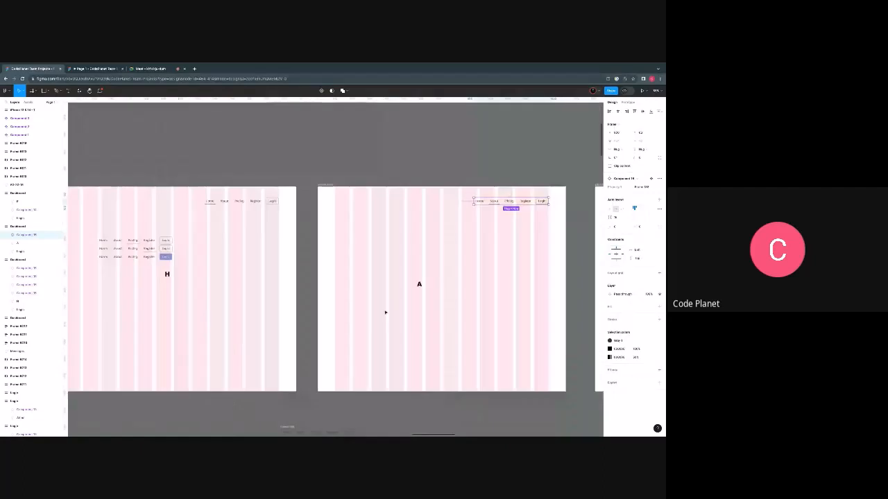
pyautogui.scroll(-1, 382, 313)
pyautogui.click(160, 252)
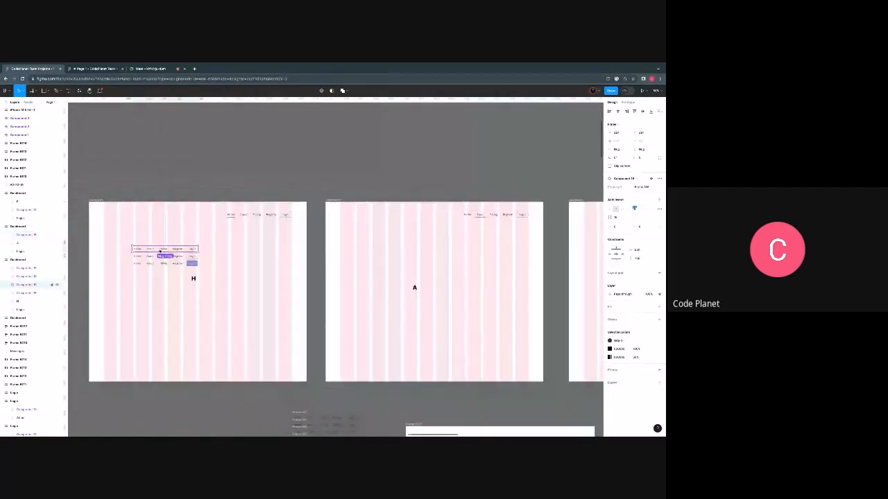
pyautogui.hscroll(8, 160, 253)
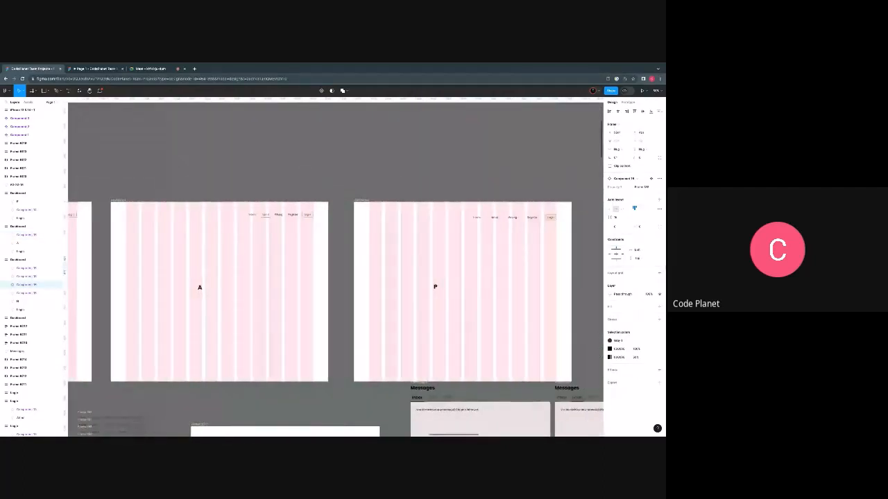
pyautogui.hscroll(1, 160, 253)
pyautogui.moveTo(160, 253); pyautogui.dragTo(391, 247)
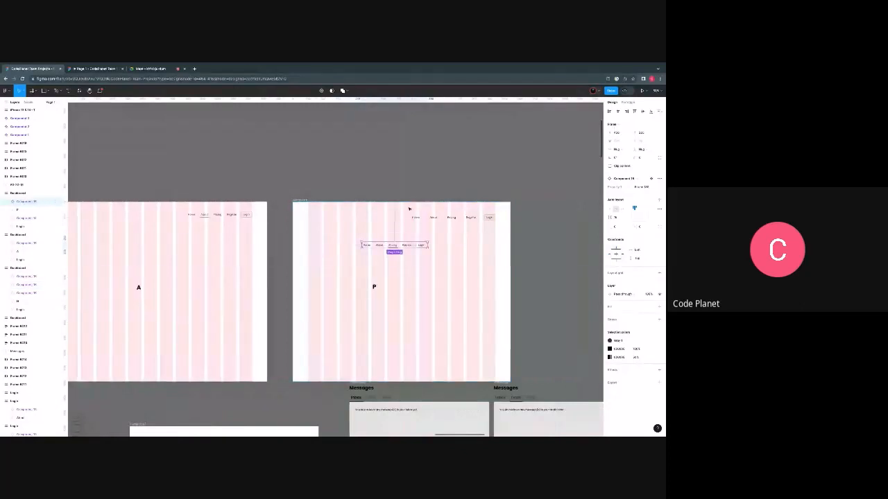
# - Delete the P dashboard's old navigation bar and place the Pricing-underlined one in its upper right corner
pyautogui.moveTo(408, 209); pyautogui.dragTo(481, 232)
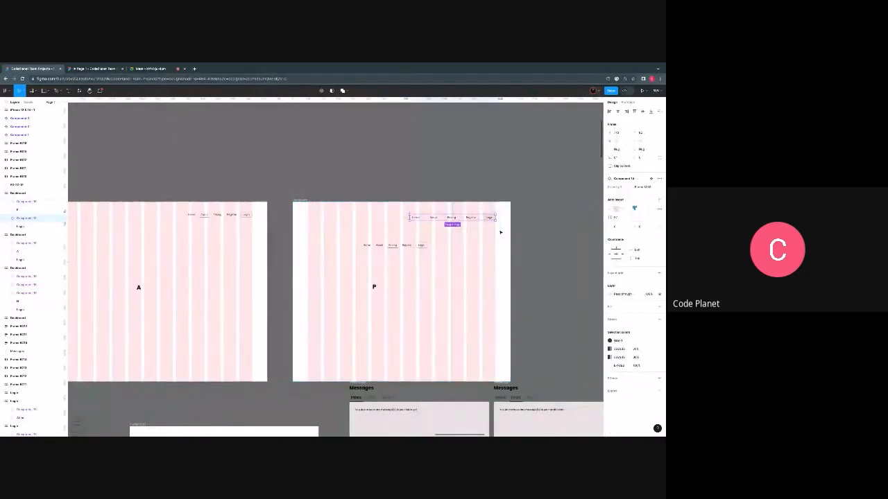
pyautogui.press('Delete')
pyautogui.moveTo(393, 245); pyautogui.dragTo(461, 218)
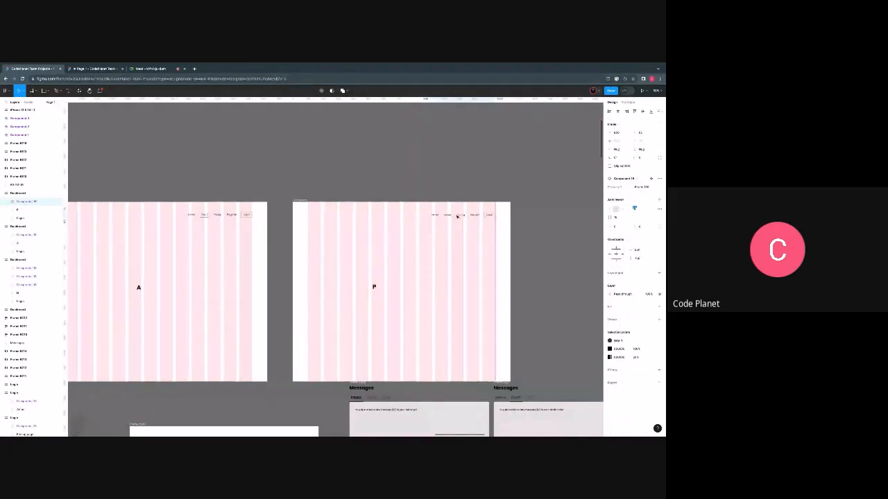
# - Set the P dashboard navigation bar's X position to 903 and match its Y position to the other dashboards' bars
pyautogui.click(623, 135)
pyautogui.write('903')
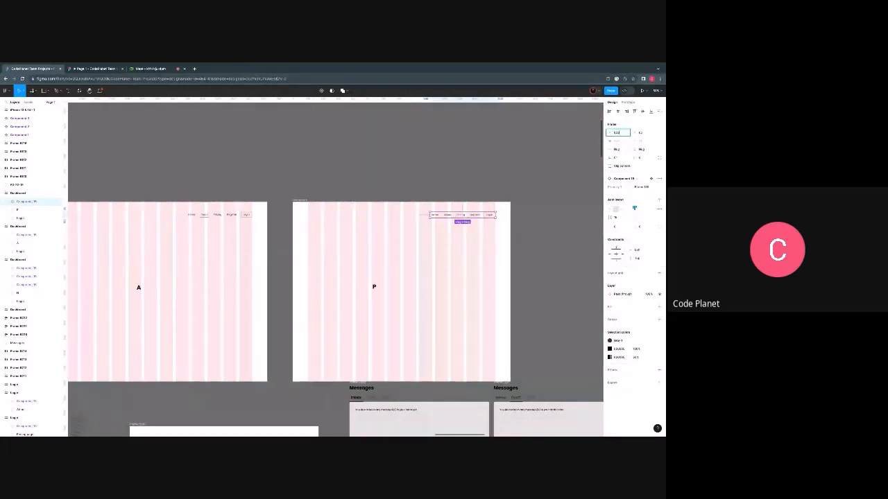
pyautogui.press('Return')
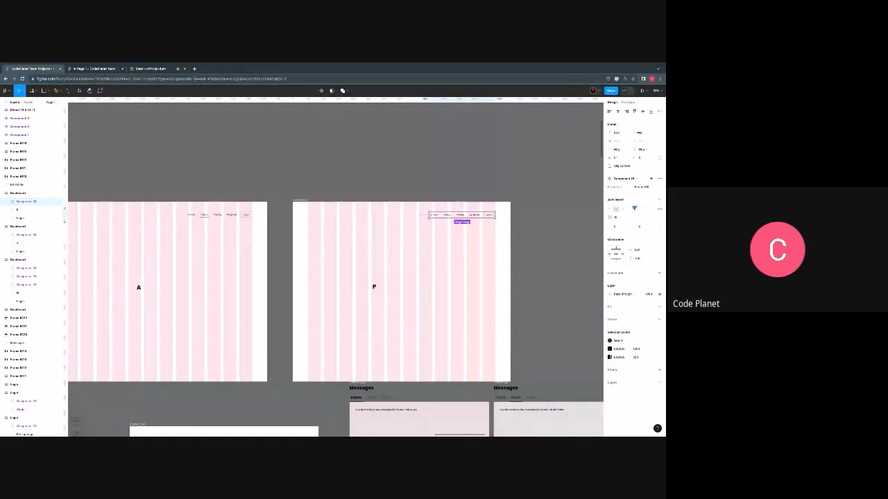
pyautogui.click(642, 133)
pyautogui.press('Return')
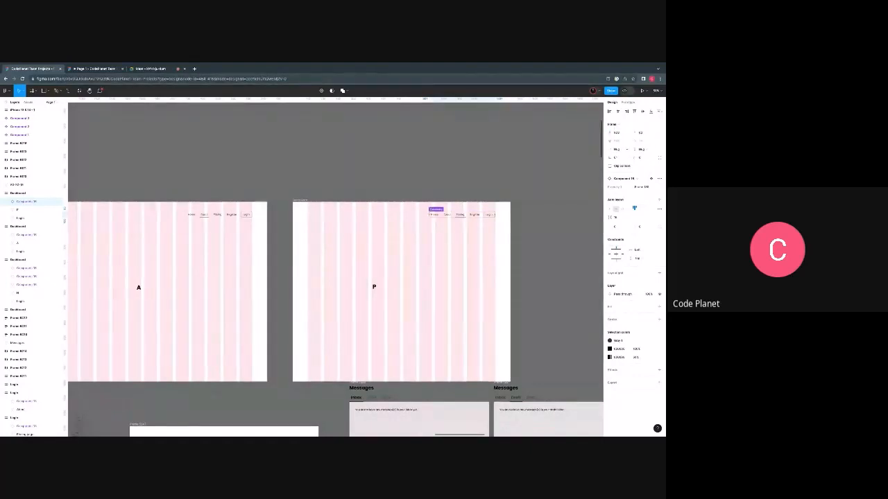
pyautogui.scroll(-5, 396, 289)
pyautogui.hscroll(-2, 383, 290)
pyautogui.scroll(5, 278, 272)
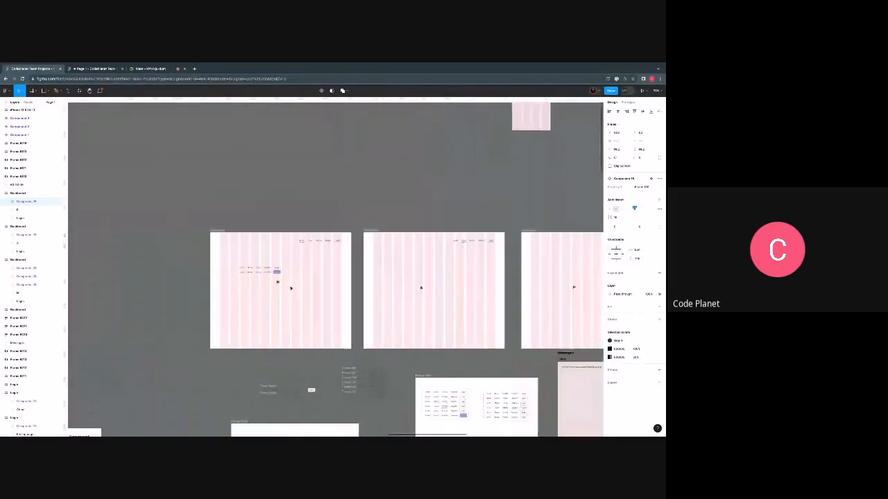
pyautogui.scroll(-1, 231, 260)
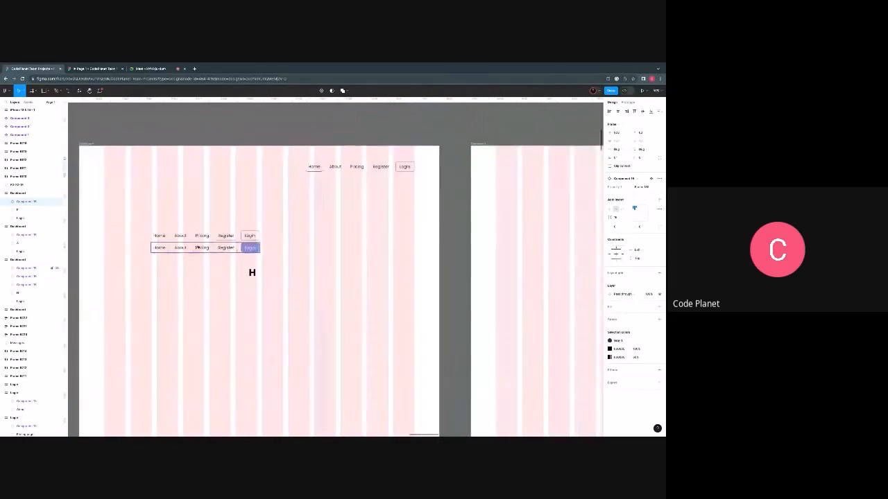
# - Move the Register-underlined and filled-Login navigation bars from the H dashboard into the P dashboard
pyautogui.moveTo(198, 217); pyautogui.dragTo(218, 258)
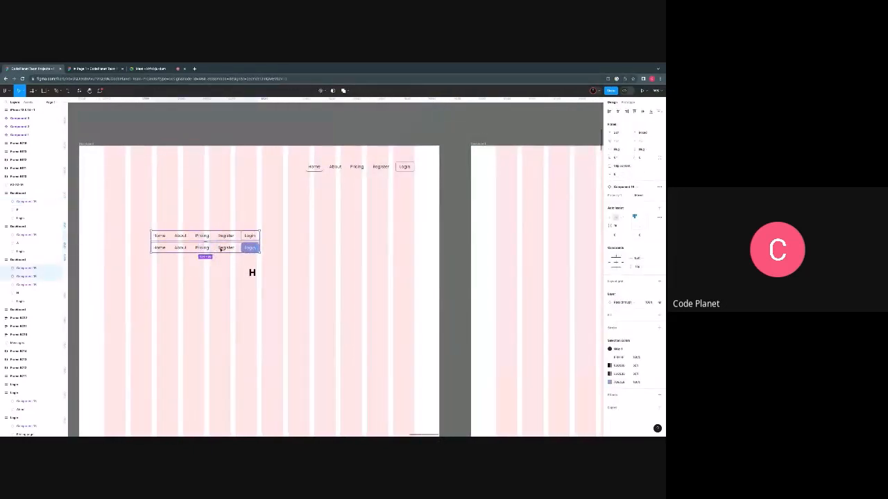
pyautogui.hscroll(6, 213, 250)
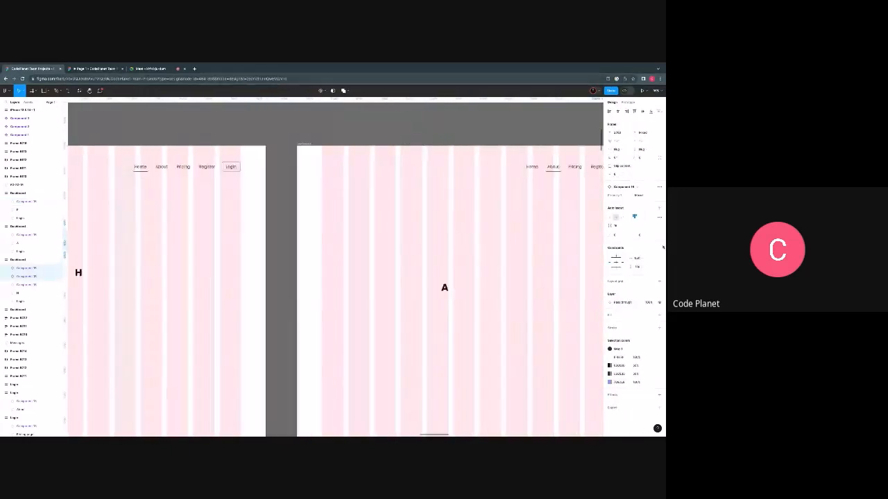
pyautogui.hscroll(6, 495, 206)
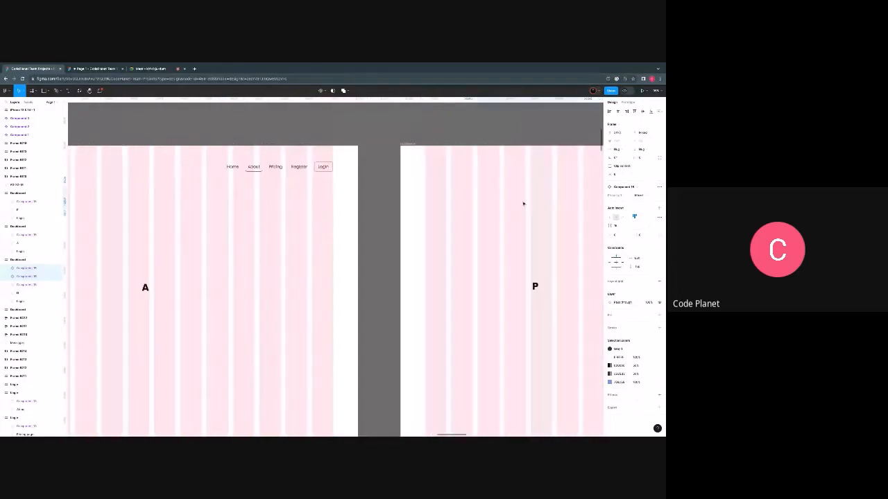
pyautogui.scroll(-5, 495, 206)
pyautogui.hscroll(2, 400, 207)
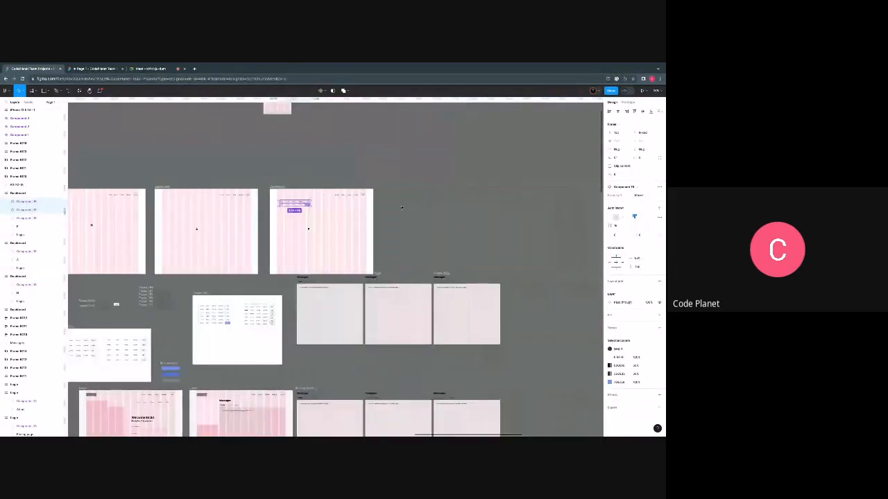
# - Duplicate the P dashboard twice to its right and change the first copy's letter to R
pyautogui.moveTo(272, 188); pyautogui.dragTo(391, 189)
pyautogui.hotkey('ctrl', 'd')
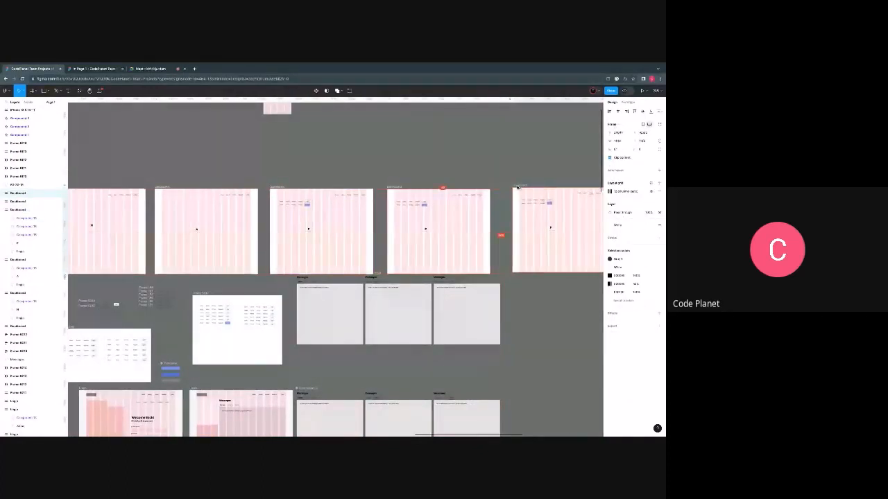
pyautogui.scroll(2, 429, 226)
pyautogui.scroll(3, 429, 226)
pyautogui.click(421, 238)
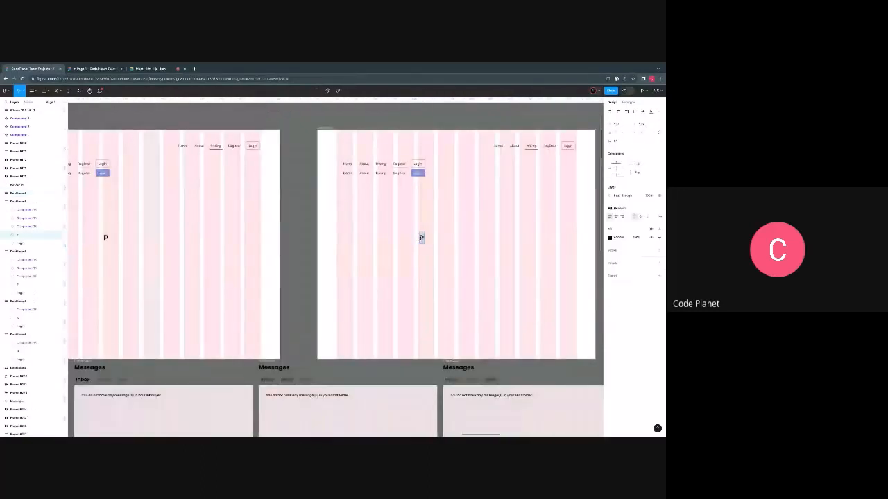
pyautogui.doubleClick(421, 238)
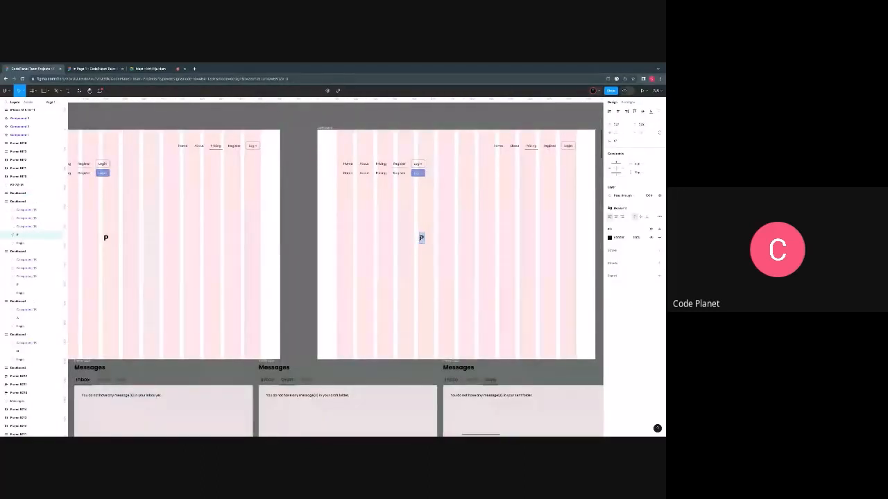
pyautogui.write('R')
# - Change the letter on the second dashboard copy to L
pyautogui.hscroll(5, 421, 283)
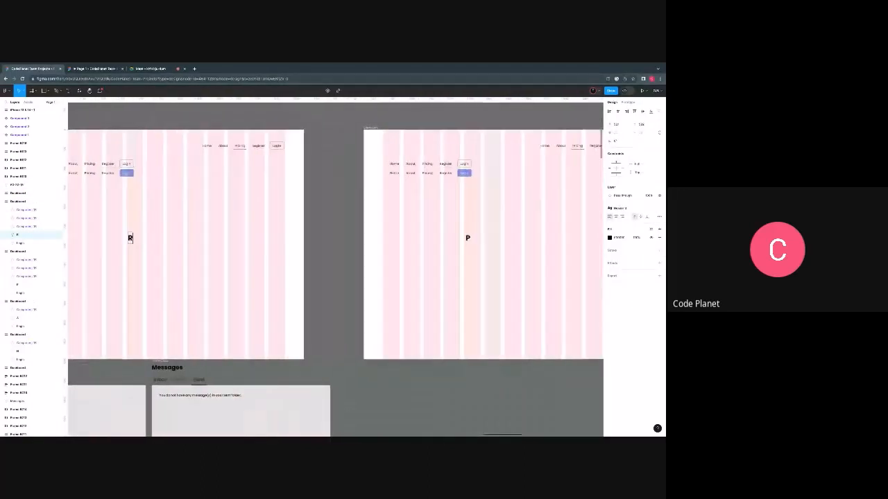
pyautogui.hscroll(2, 421, 284)
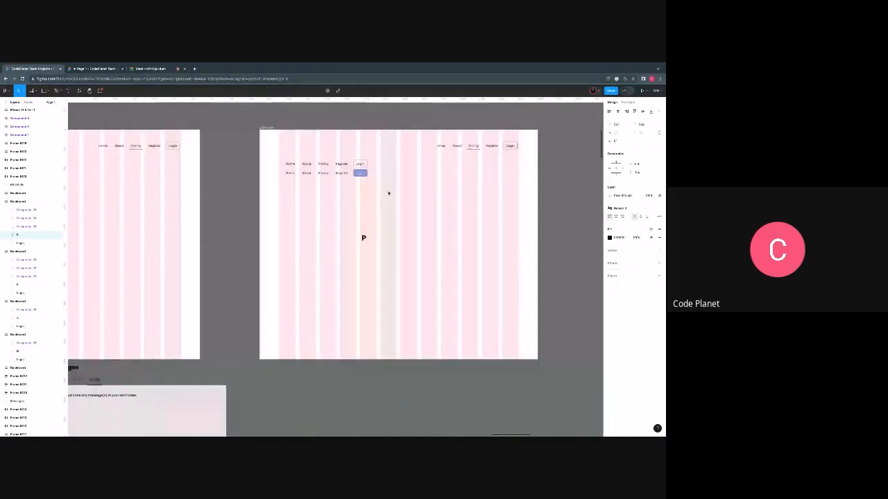
pyautogui.click(362, 238)
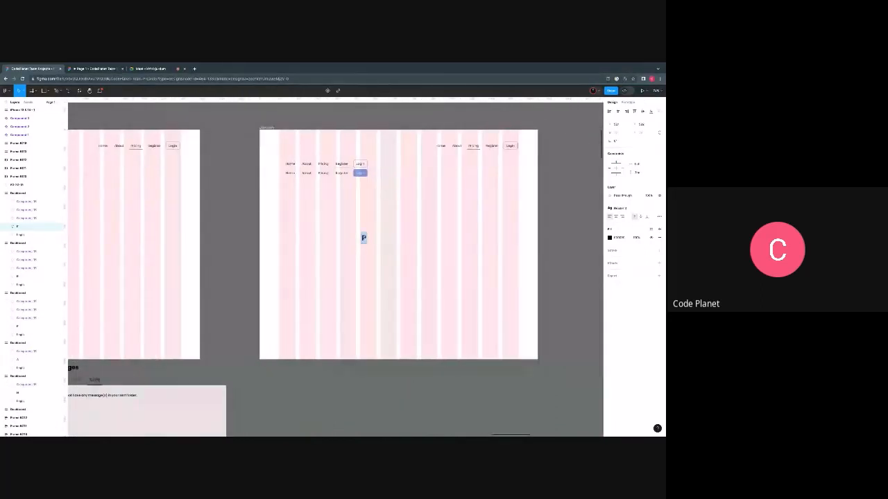
pyautogui.write('L')
pyautogui.click(371, 277)
# - Delete the filled-Login and Pricing-underlined navigation bars from the R dashboard, keeping the Register-underlined one
pyautogui.scroll(-5, 409, 276)
pyautogui.scroll(1, 304, 247)
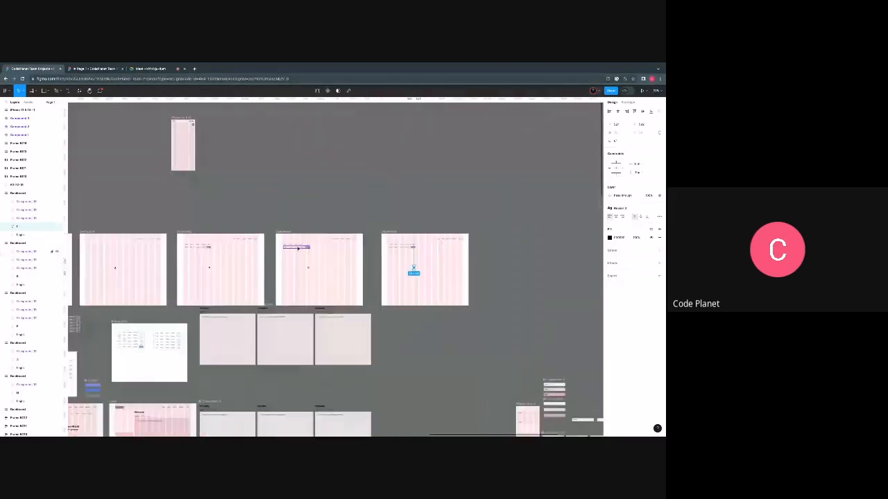
pyautogui.moveTo(304, 248); pyautogui.dragTo(430, 194)
pyautogui.press('Delete')
pyautogui.scroll(4, 295, 249)
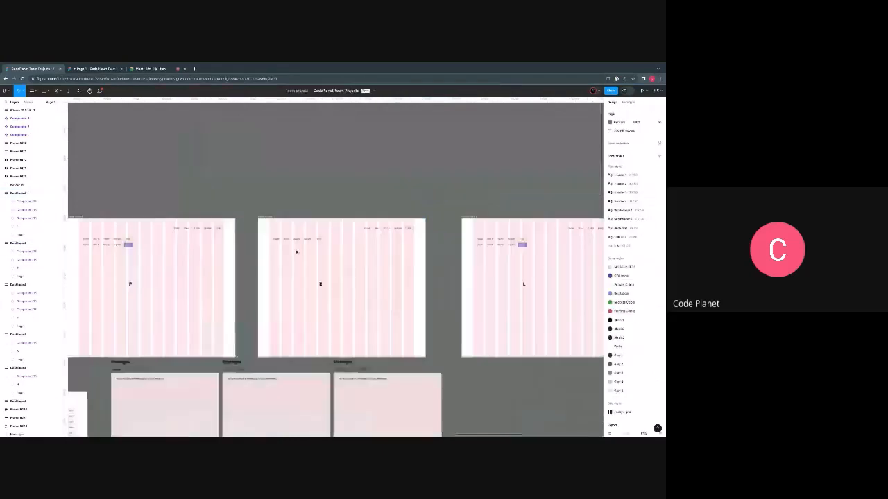
pyautogui.moveTo(329, 232); pyautogui.dragTo(470, 216)
pyautogui.press('Delete')
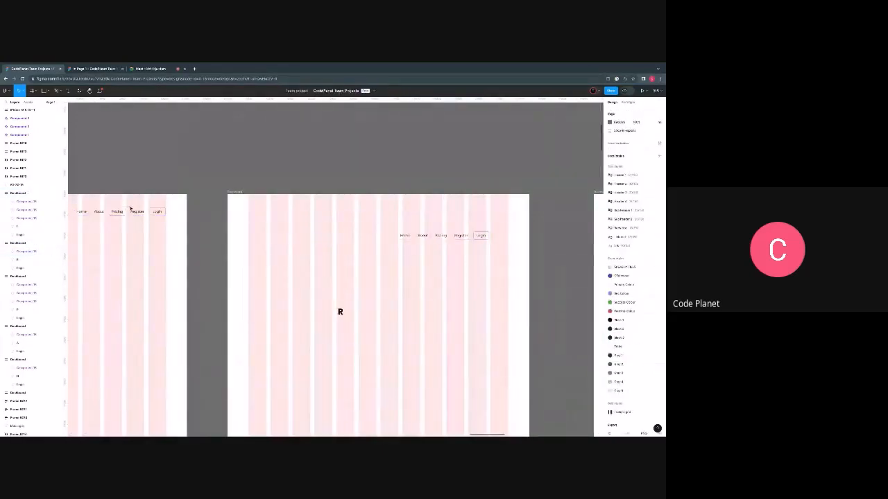
# - Place the Register-underlined navigation bar in the R dashboard's upper right corner, aligned with the other dashboards' bars
pyautogui.click(131, 211)
pyautogui.click(436, 237)
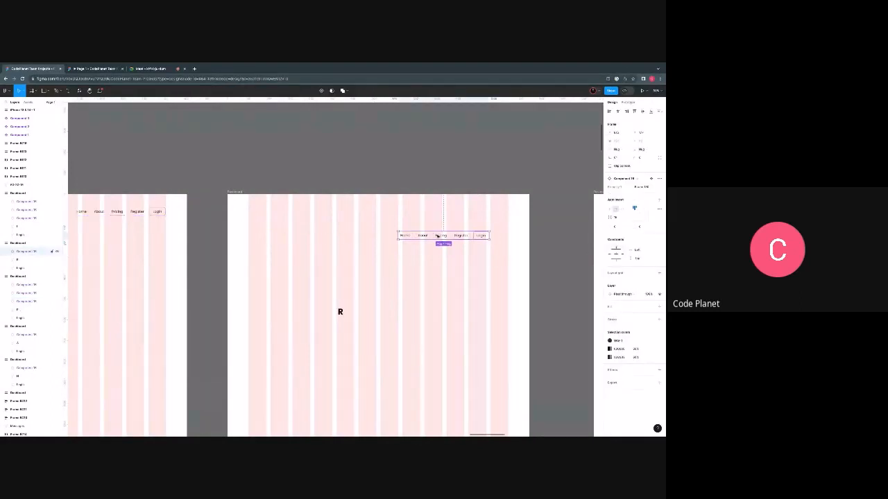
pyautogui.moveTo(443, 236); pyautogui.dragTo(462, 213)
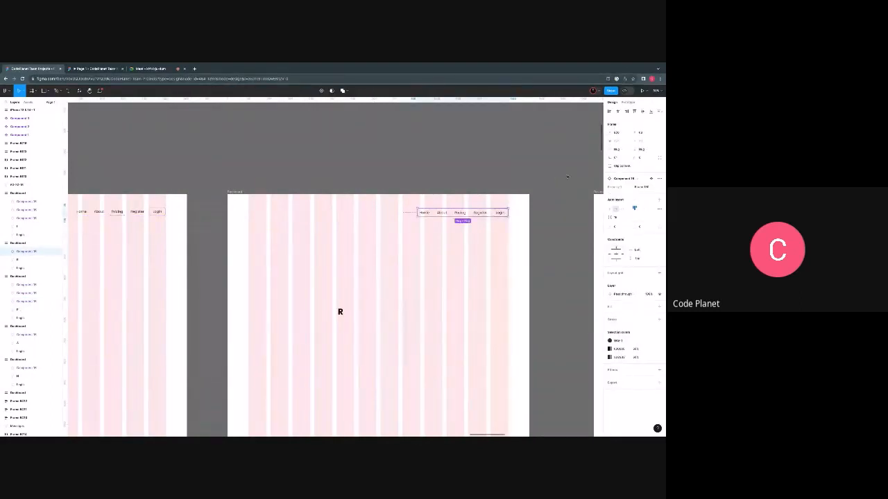
pyautogui.click(622, 133)
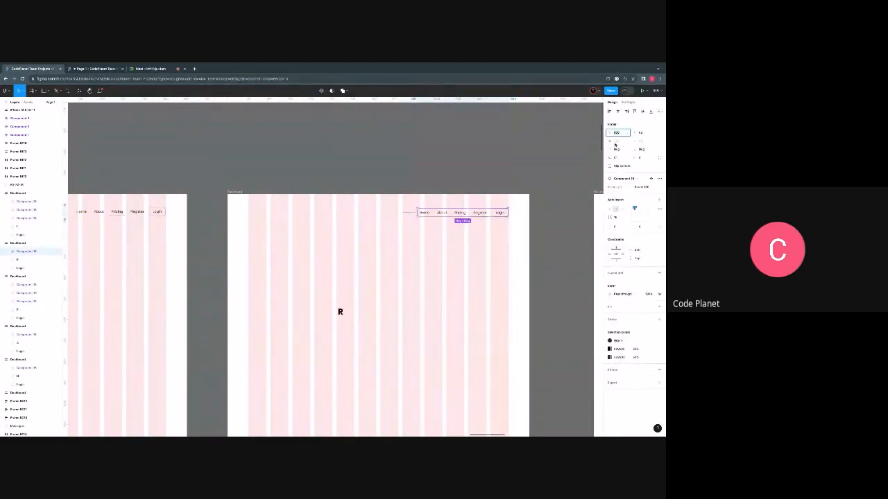
pyautogui.click(500, 263)
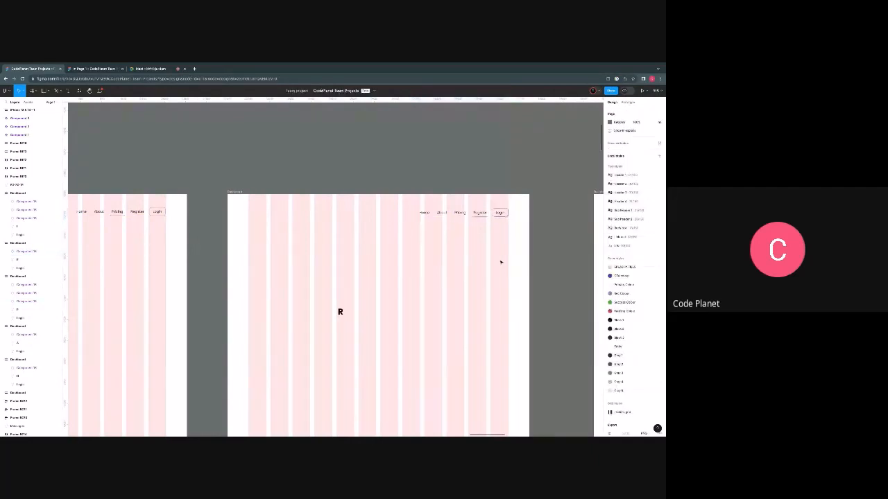
pyautogui.click(478, 213)
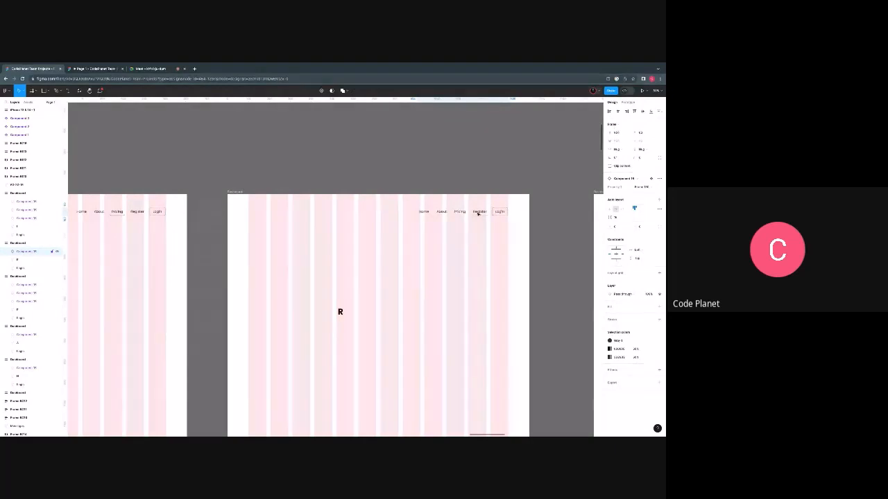
pyautogui.hscroll(5, 448, 272)
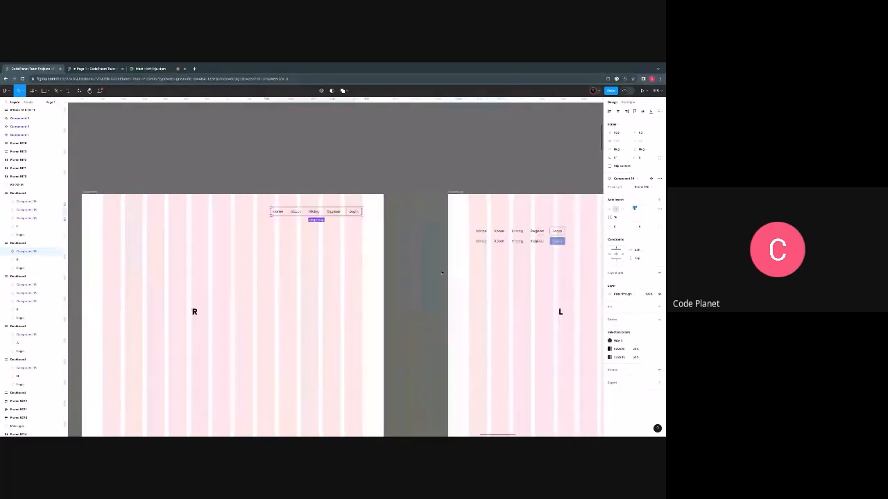
pyautogui.hscroll(4, 442, 272)
pyautogui.click(228, 227)
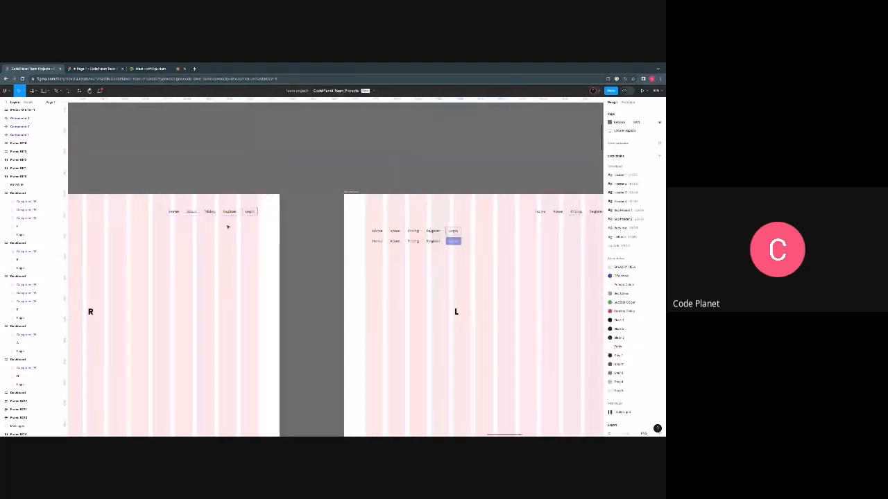
# - Delete the L dashboard's Register-underlined navigation bar and move the filled-Login one below the Pricing-underlined bar
pyautogui.scroll(3, 228, 227)
pyautogui.hscroll(6, 277, 260)
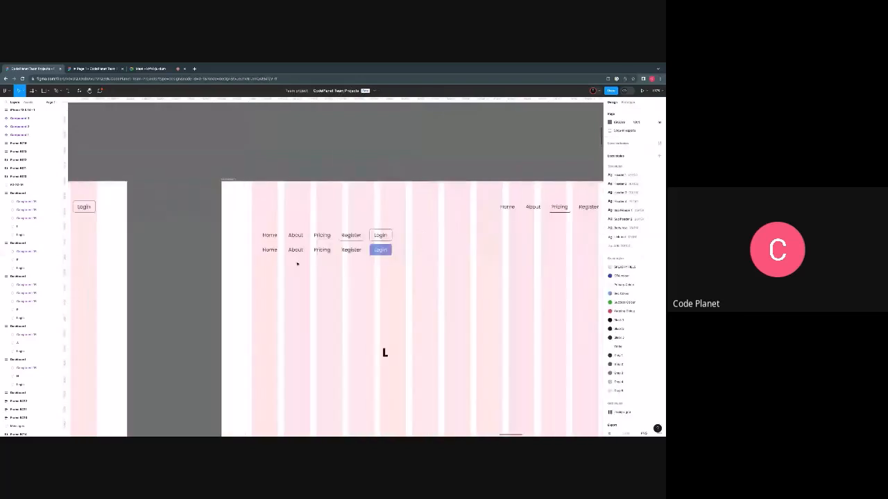
pyautogui.click(318, 235)
pyautogui.press('Delete')
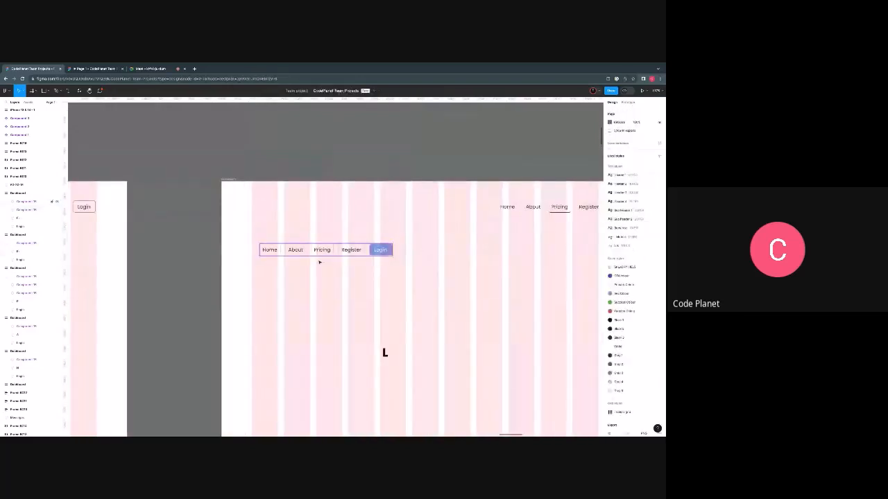
pyautogui.moveTo(307, 252); pyautogui.dragTo(501, 245)
pyautogui.hscroll(5, 501, 245)
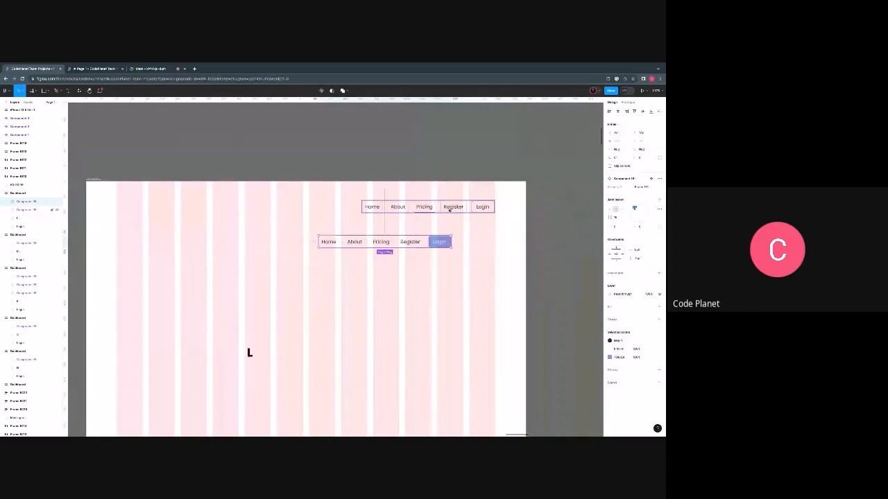
# - Replace the L dashboard's Pricing-underlined navigation bar with a copy of the filled-Login one and delete the spare bar below
pyautogui.click(449, 210)
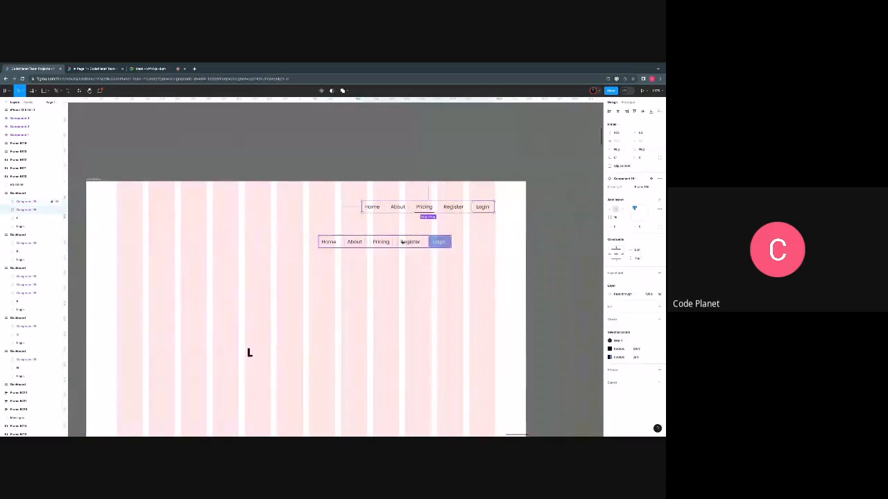
pyautogui.rightClick(403, 241)
pyautogui.click(410, 245)
pyautogui.rightClick(423, 211)
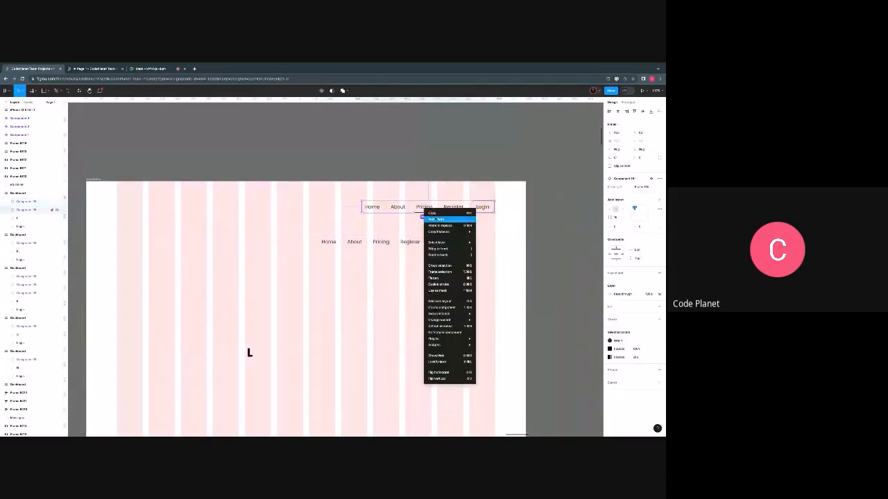
pyautogui.click(442, 227)
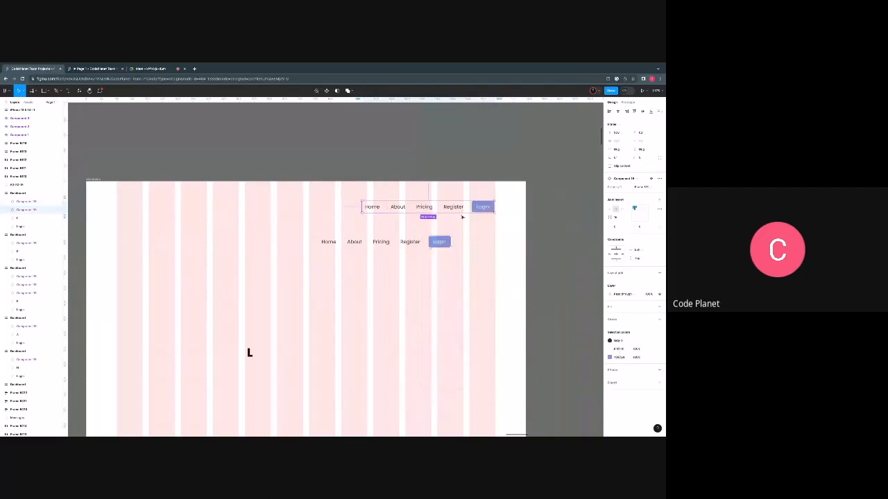
pyautogui.click(380, 243)
pyautogui.press('Delete')
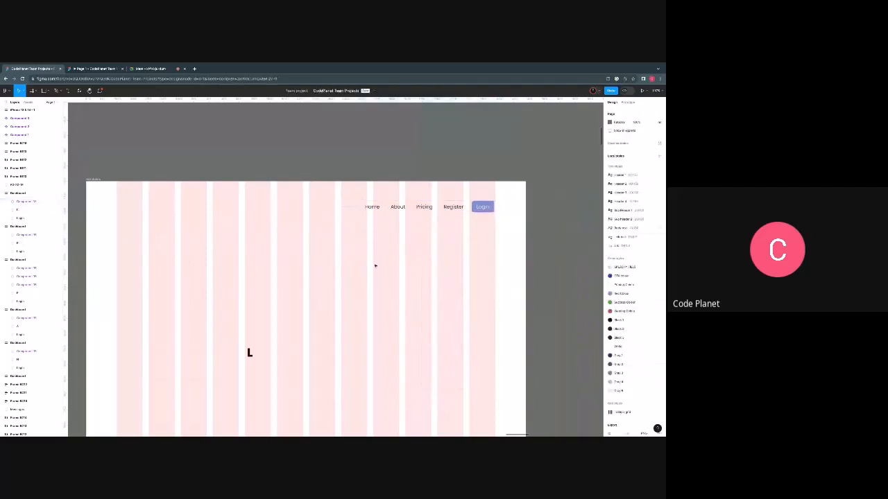
# - Delete the spare Register-underlined and filled-Login navigation bars from the P dashboard
pyautogui.scroll(-10, 323, 327)
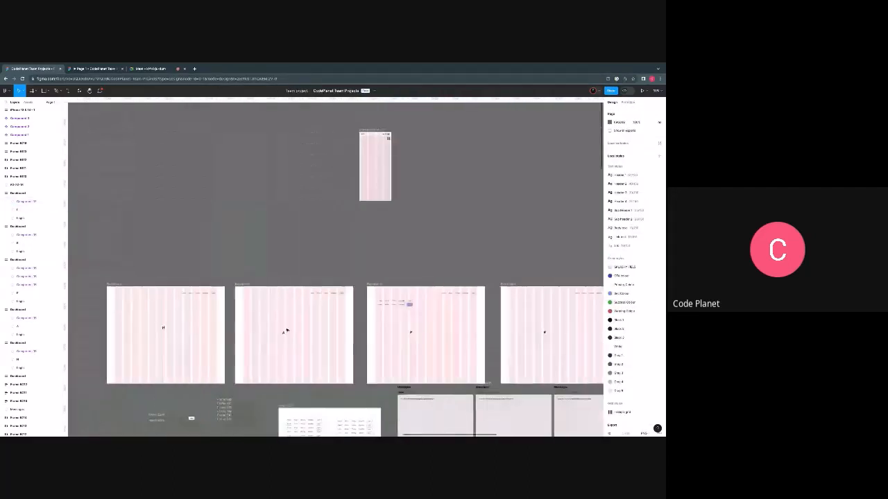
pyautogui.scroll(6, 299, 333)
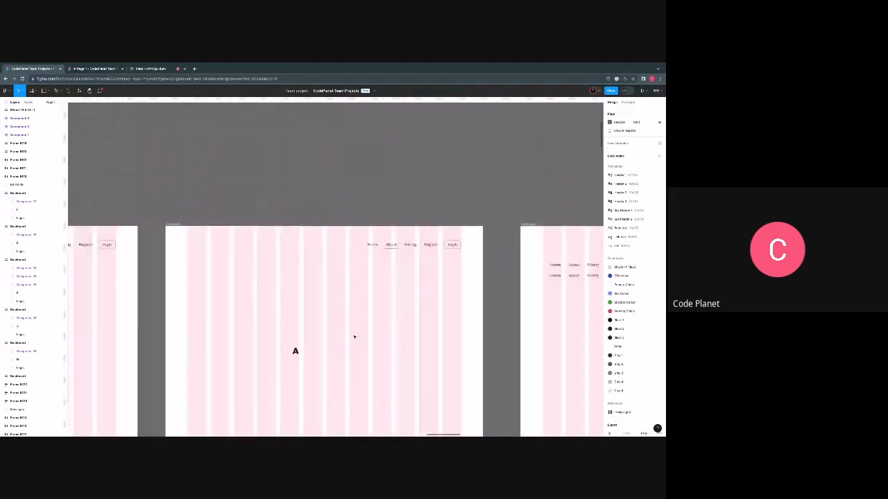
pyautogui.scroll(-3, 287, 295)
pyautogui.hscroll(5, 291, 312)
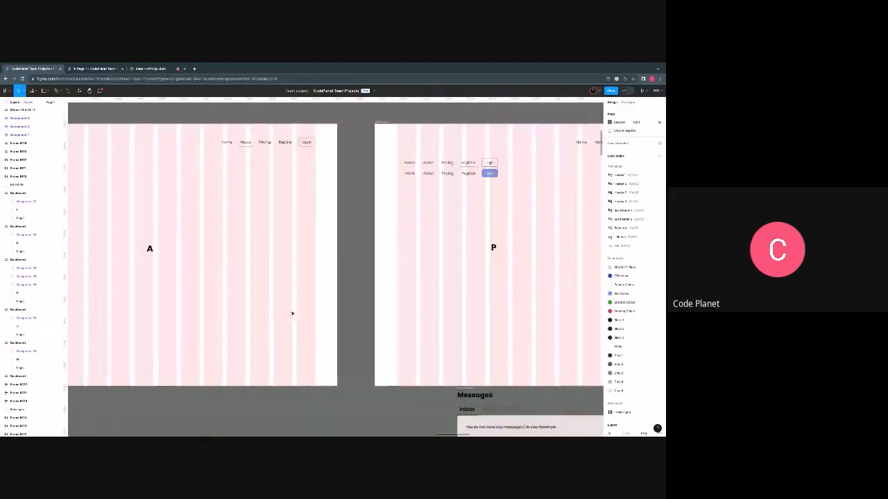
pyautogui.hscroll(4, 296, 311)
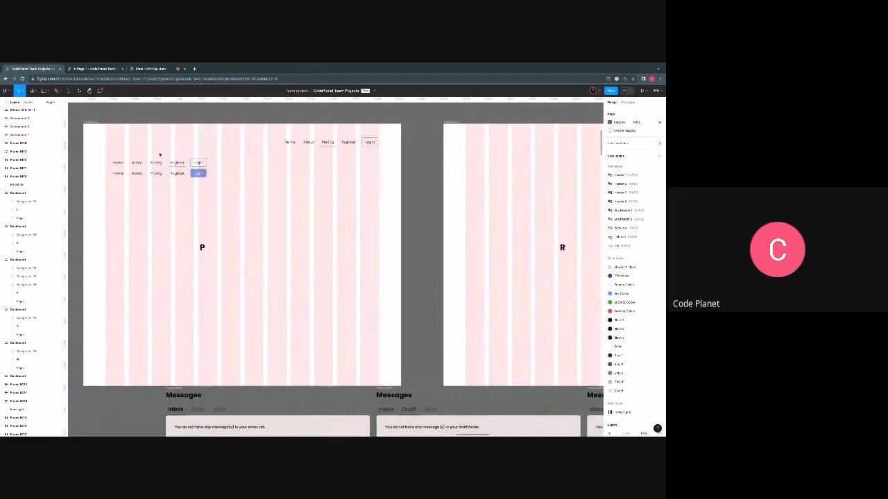
pyautogui.moveTo(165, 159); pyautogui.dragTo(185, 187)
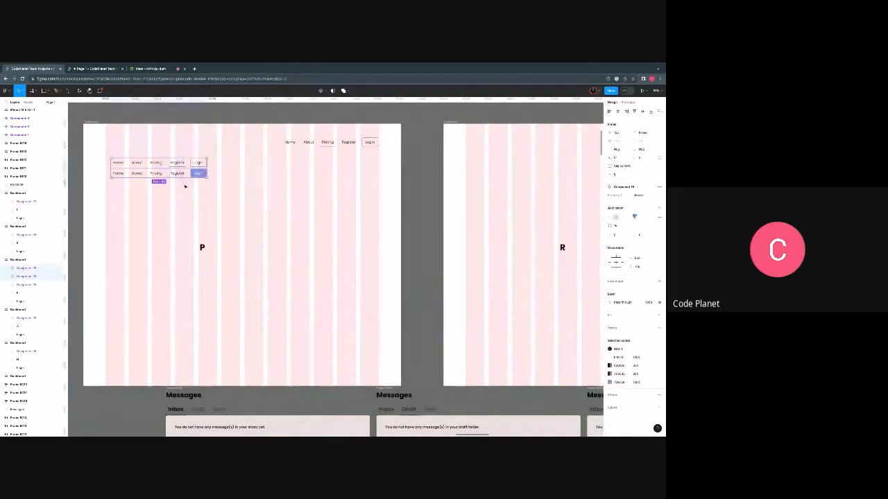
pyautogui.press('Delete')
# - Look over the row of dashboards and examine the navigation bar variants in the component set
pyautogui.scroll(-5, 204, 257)
pyautogui.hscroll(1, 204, 257)
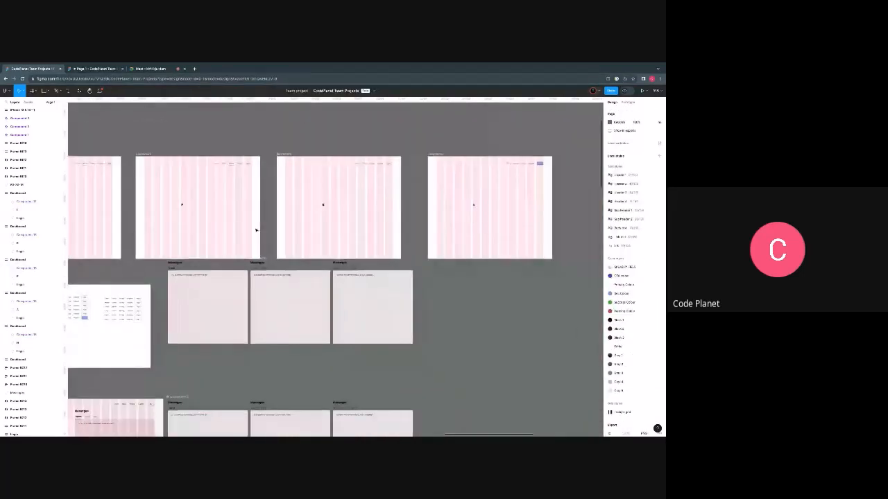
pyautogui.scroll(-3, 256, 231)
pyautogui.hscroll(-4, 256, 231)
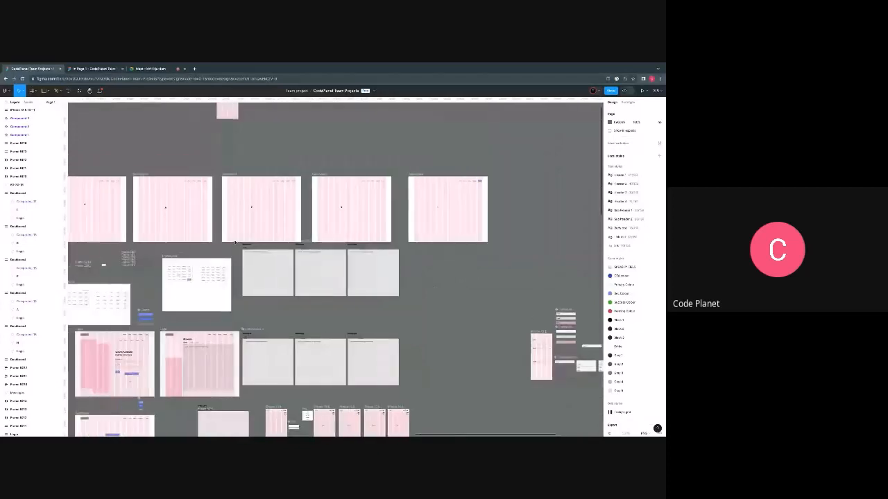
pyautogui.scroll(7, 258, 237)
pyautogui.scroll(3, 378, 349)
pyautogui.scroll(-4, 416, 347)
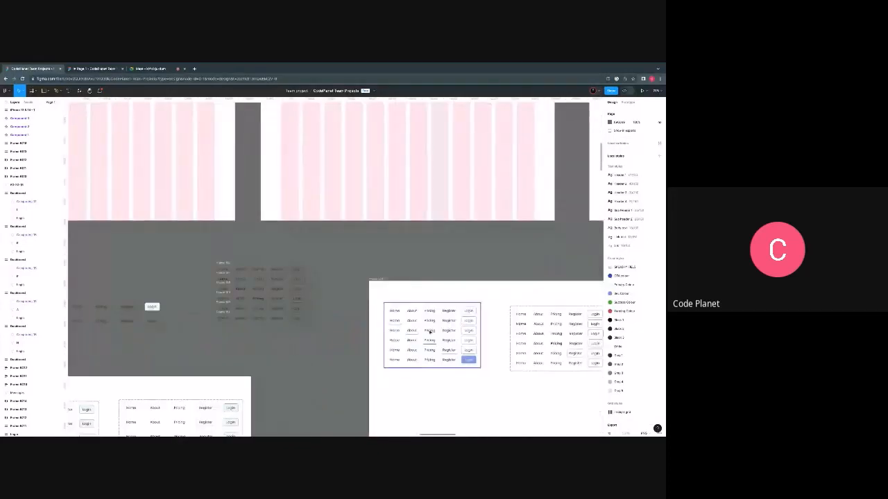
pyautogui.scroll(5, 430, 332)
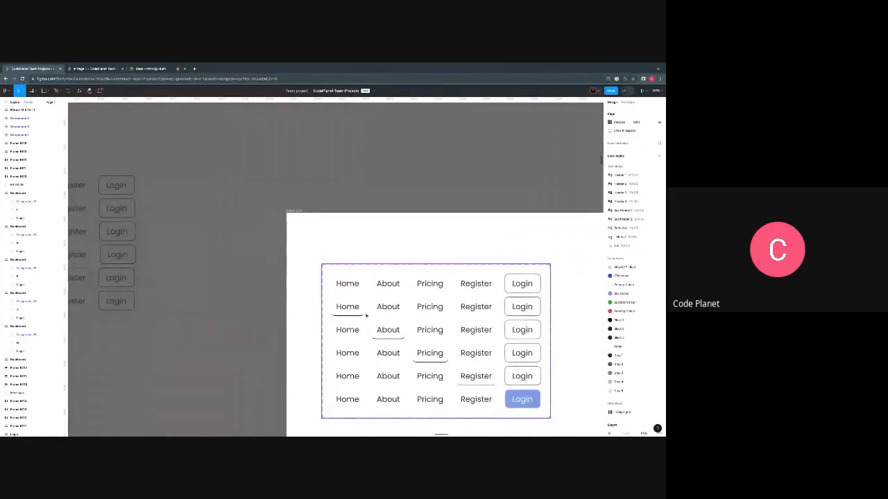
# - Examine the underlined Home and About items in the navigation bar variants and compare them with the H and A dashboards
pyautogui.hscroll(2, 367, 315)
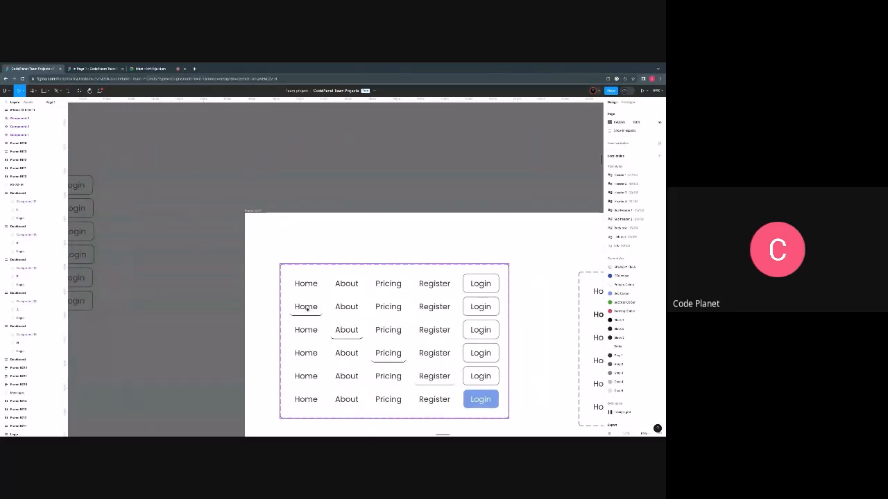
pyautogui.click(306, 309)
pyautogui.keyDown('ctrl'); pyautogui.scroll(5, 306, 309); pyautogui.keyUp('ctrl')
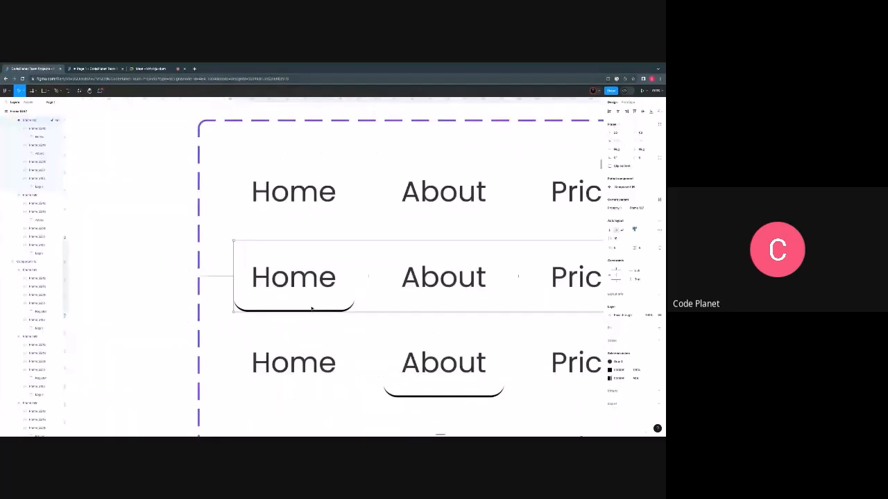
pyautogui.scroll(-5, 312, 308)
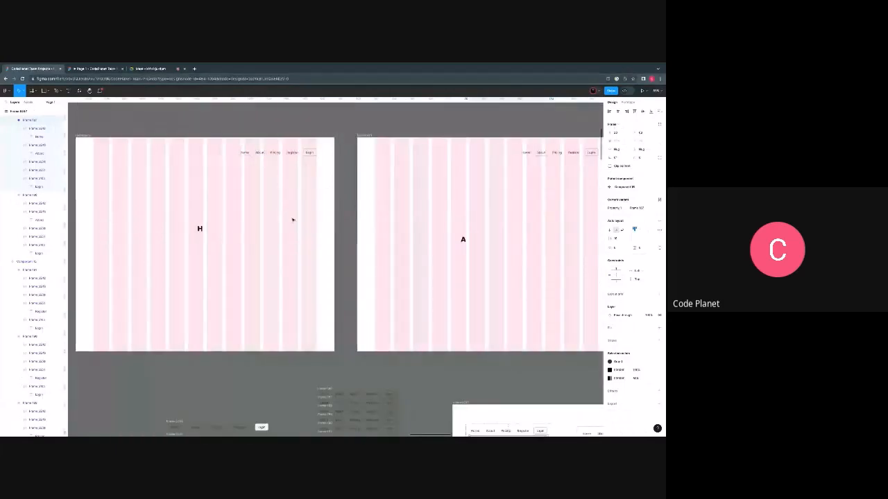
pyautogui.scroll(-5, 288, 250)
pyautogui.hscroll(2, 281, 276)
pyautogui.scroll(8, 232, 321)
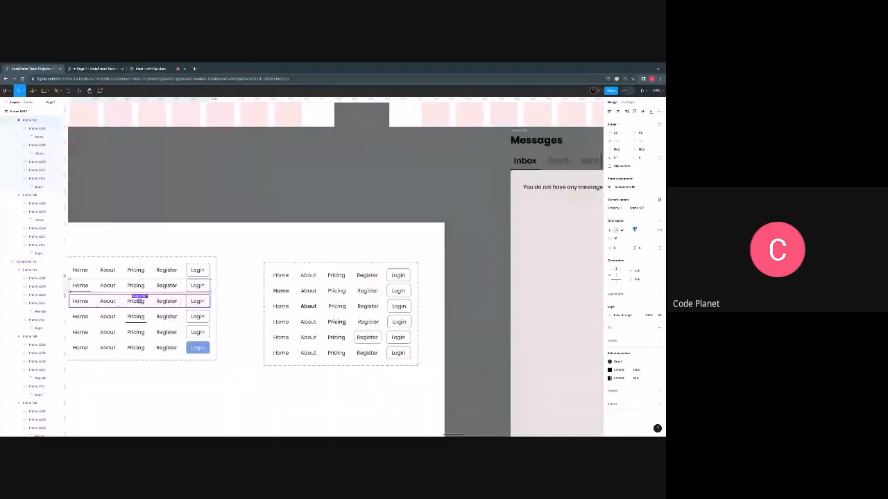
pyautogui.hscroll(-2, 172, 295)
pyautogui.scroll(4, 197, 295)
pyautogui.hscroll(-2, 201, 298)
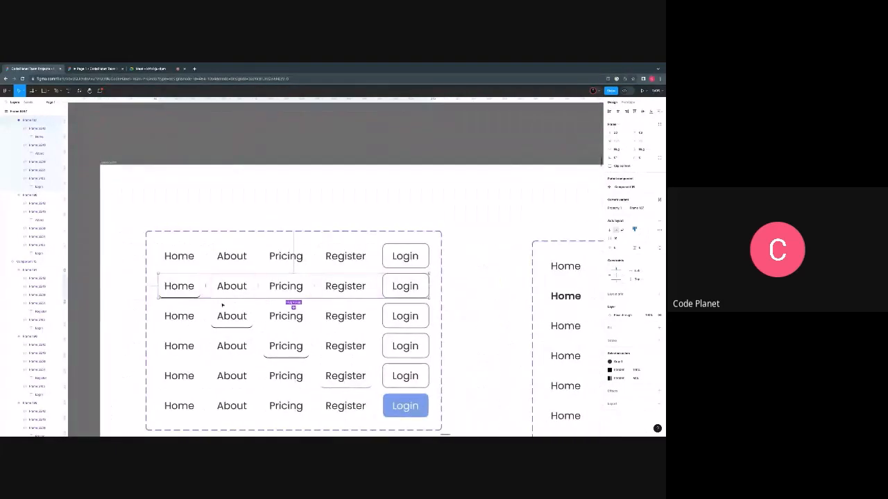
pyautogui.scroll(-6, 222, 304)
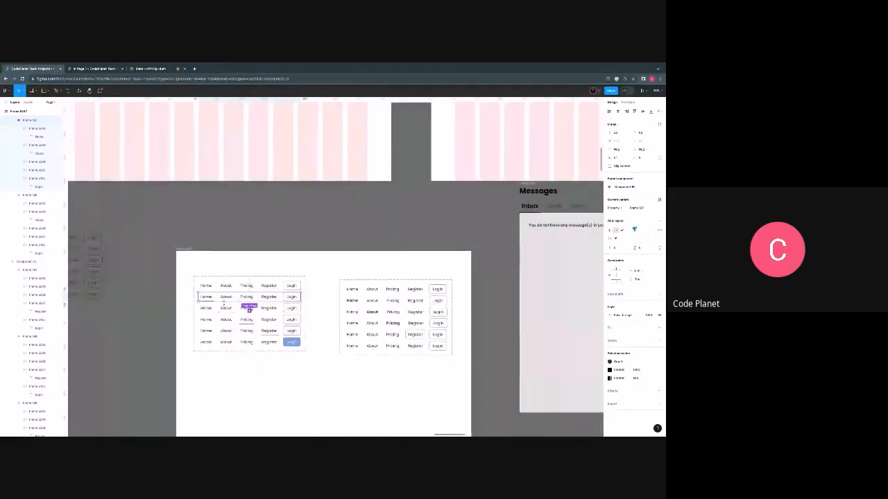
pyautogui.scroll(-3, 223, 303)
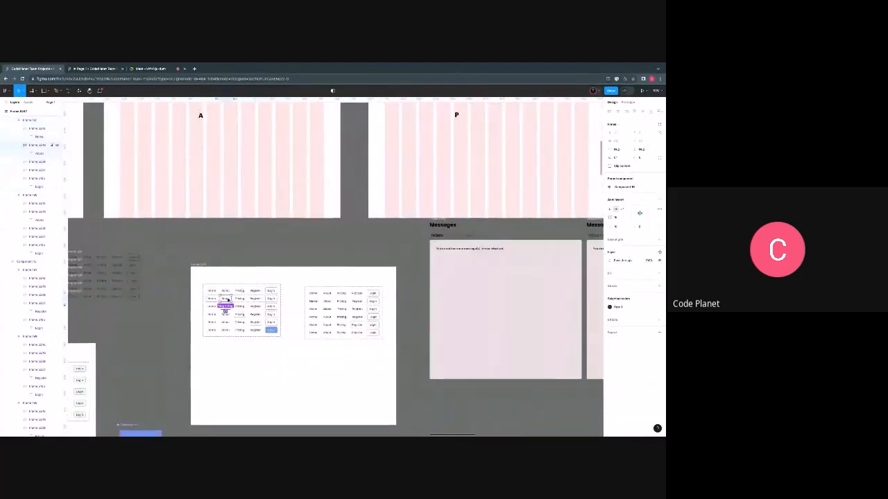
pyautogui.click(211, 299)
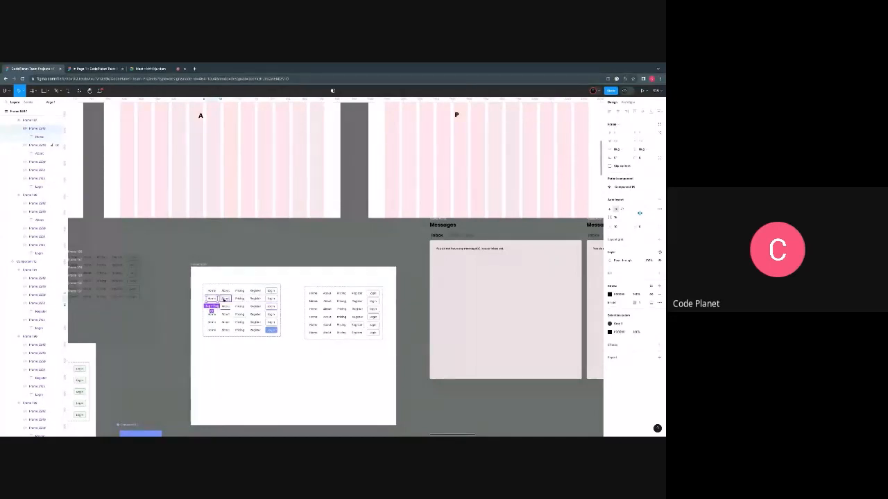
pyautogui.scroll(1, 223, 301)
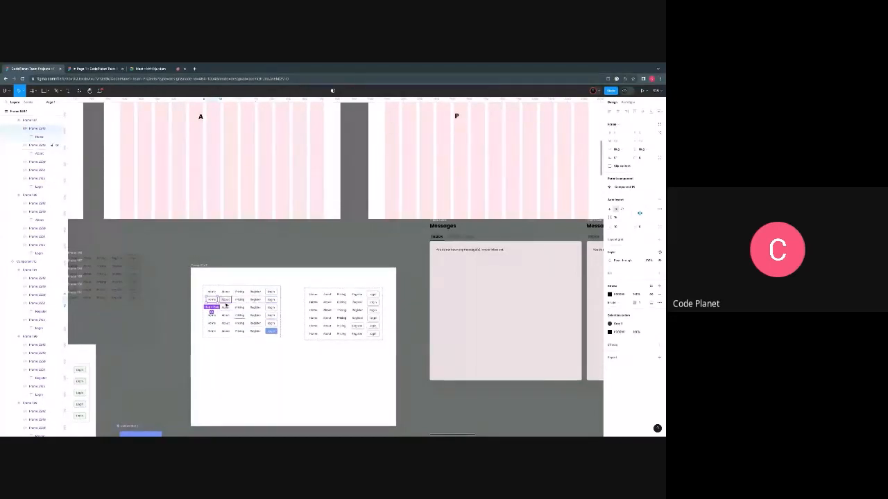
pyautogui.hscroll(-3, 161, 211)
pyautogui.scroll(3, 174, 222)
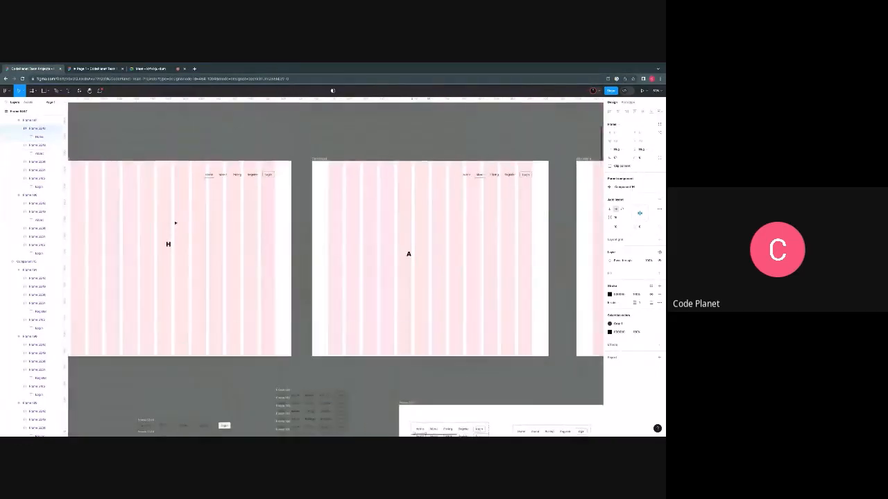
# - Set the prototype to use no device frame and select the H dashboard
pyautogui.hscroll(-2, 173, 232)
pyautogui.scroll(-3, 204, 233)
pyautogui.click(204, 178)
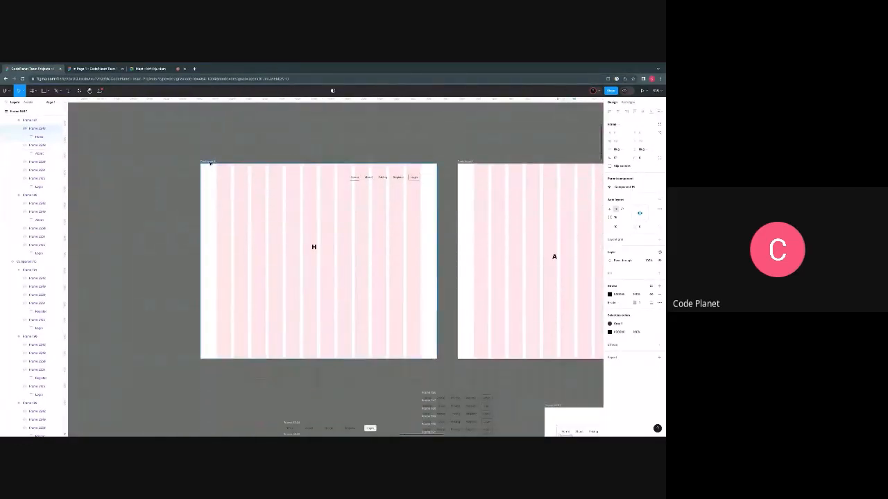
pyautogui.click(632, 104)
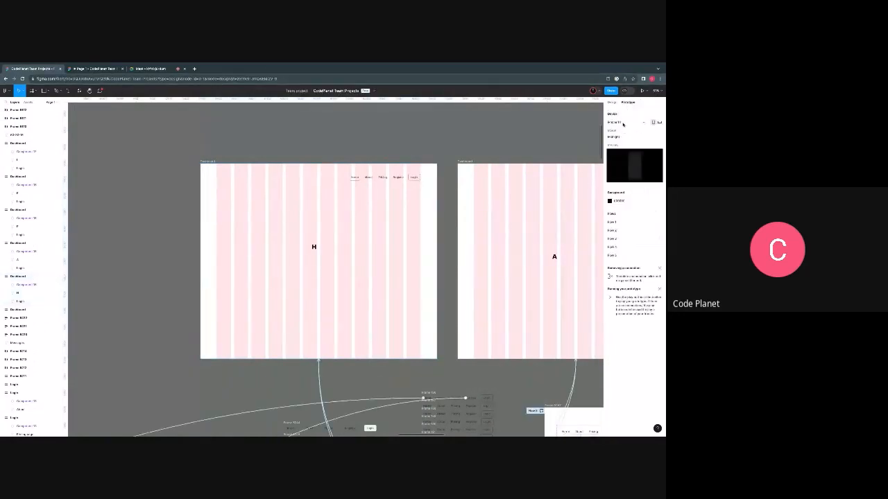
pyautogui.click(623, 124)
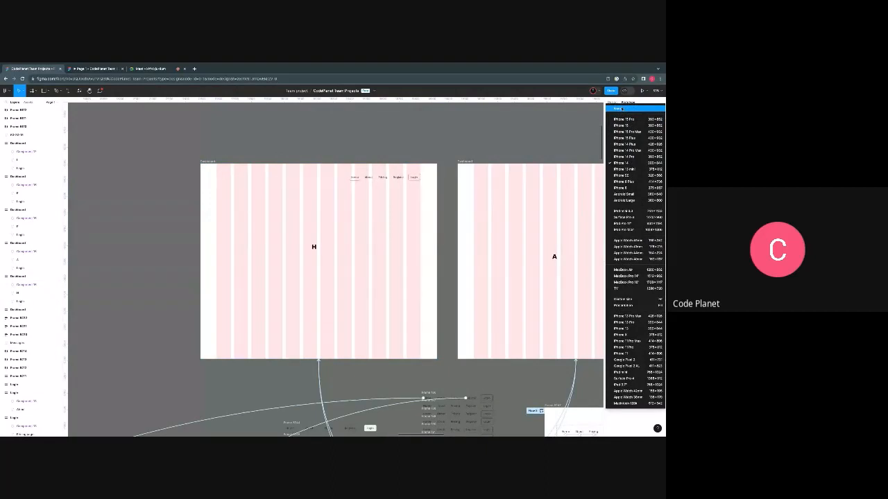
pyautogui.click(622, 109)
pyautogui.click(208, 162)
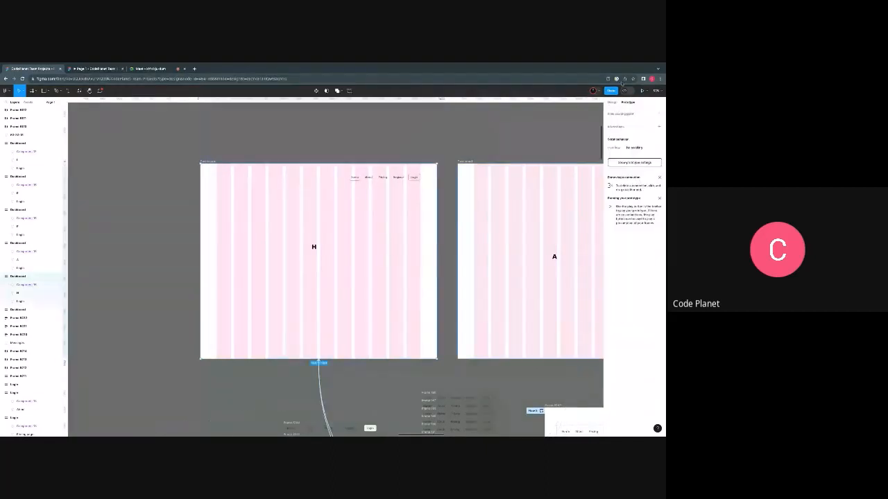
# - Present the H dashboard, scale the preview to fill the screen, and test its Login item before returning to the design file
pyautogui.click(641, 91)
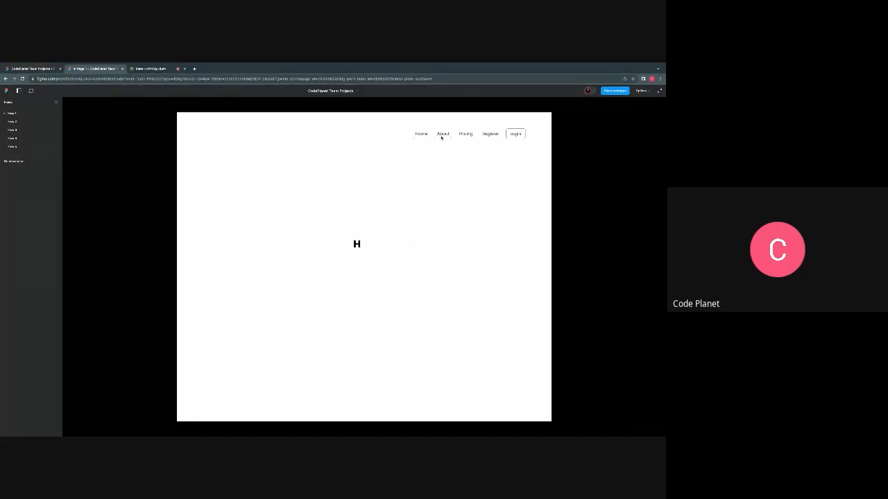
pyautogui.click(641, 90)
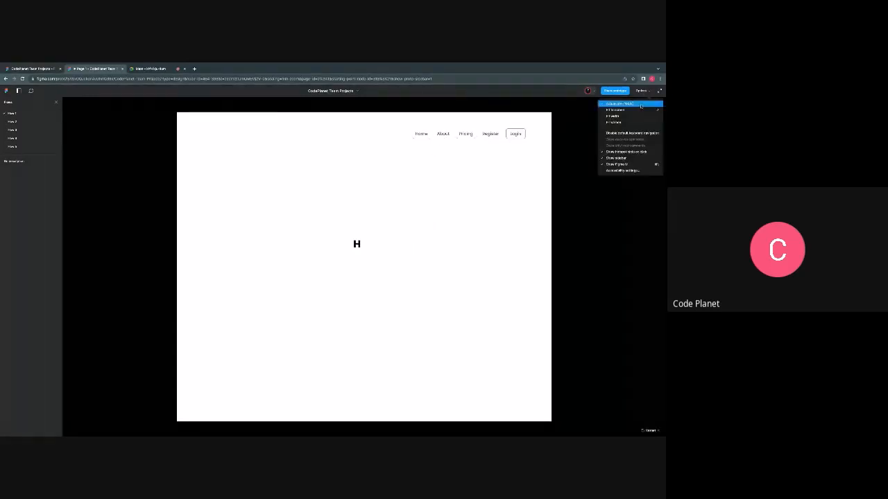
pyautogui.click(625, 122)
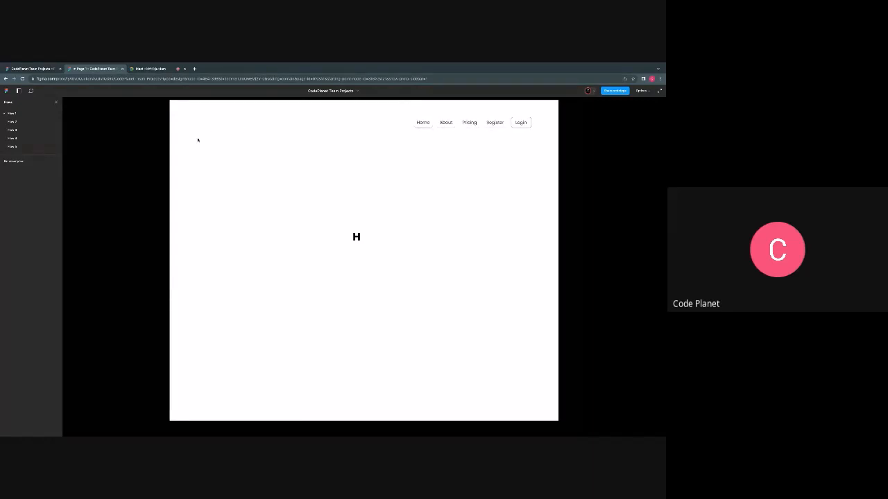
pyautogui.click(520, 124)
pyautogui.click(35, 68)
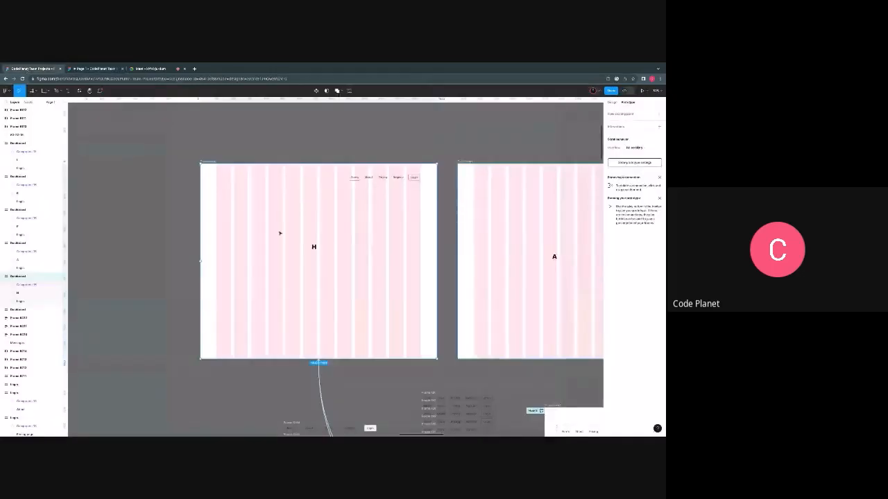
# - Link the Home item in the Home-underlined variant to the H dashboard with an on-click navigation
pyautogui.scroll(-5, 358, 247)
pyautogui.scroll(5, 367, 230)
pyautogui.hscroll(2, 353, 226)
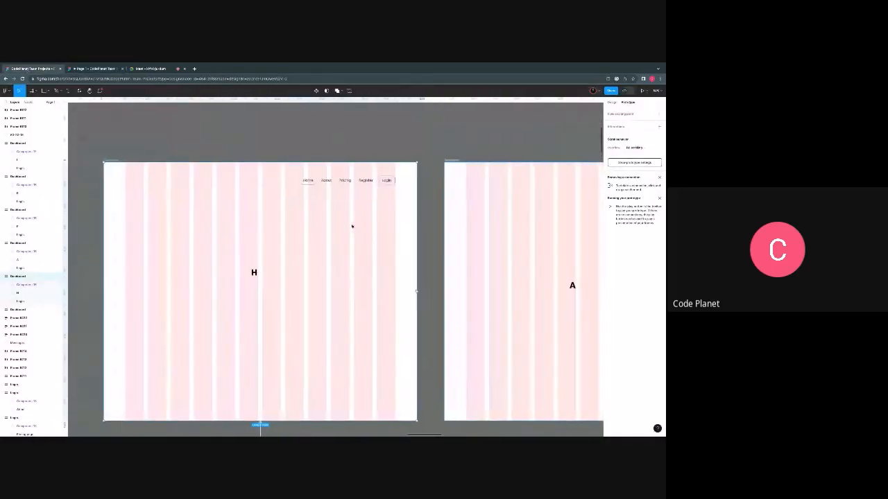
pyautogui.scroll(-3, 284, 223)
pyautogui.scroll(-2, 284, 222)
pyautogui.scroll(-3, 295, 245)
pyautogui.hscroll(3, 296, 245)
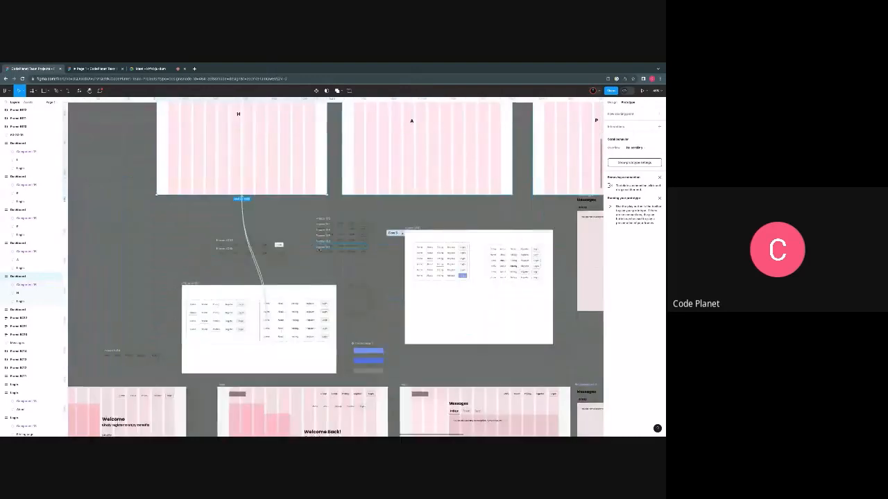
pyautogui.scroll(5, 323, 273)
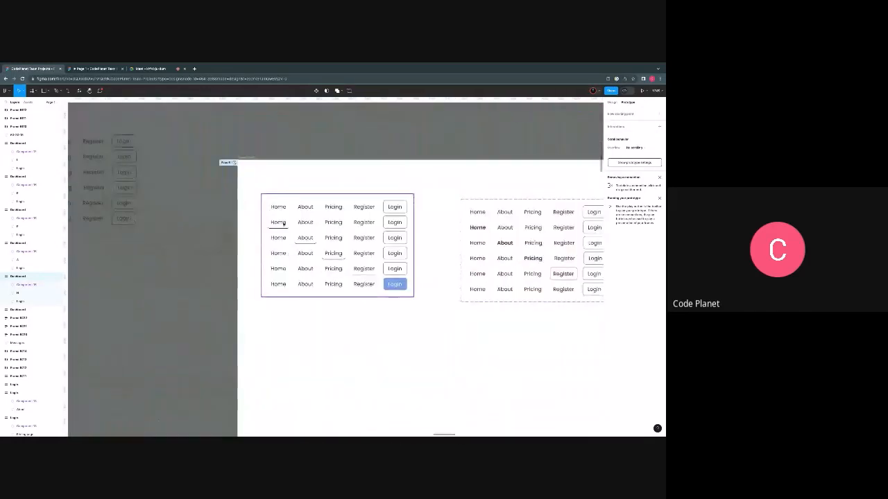
pyautogui.click(283, 223)
pyautogui.click(282, 224)
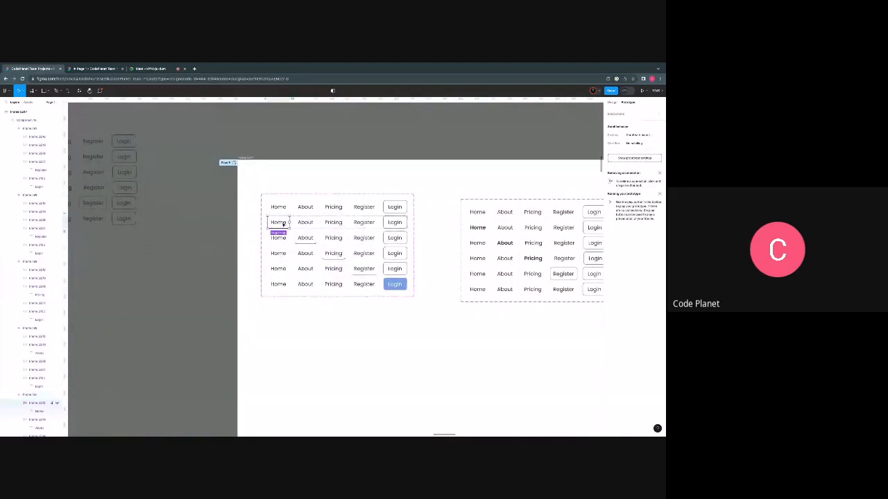
pyautogui.moveTo(289, 222); pyautogui.dragTo(123, 149)
pyautogui.scroll(-5, 122, 149)
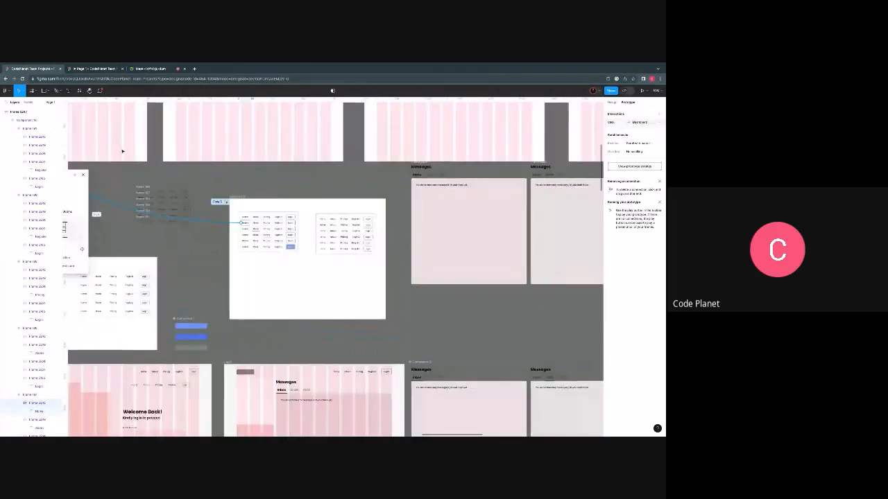
pyautogui.scroll(2, 121, 151)
pyautogui.hscroll(-1, 119, 157)
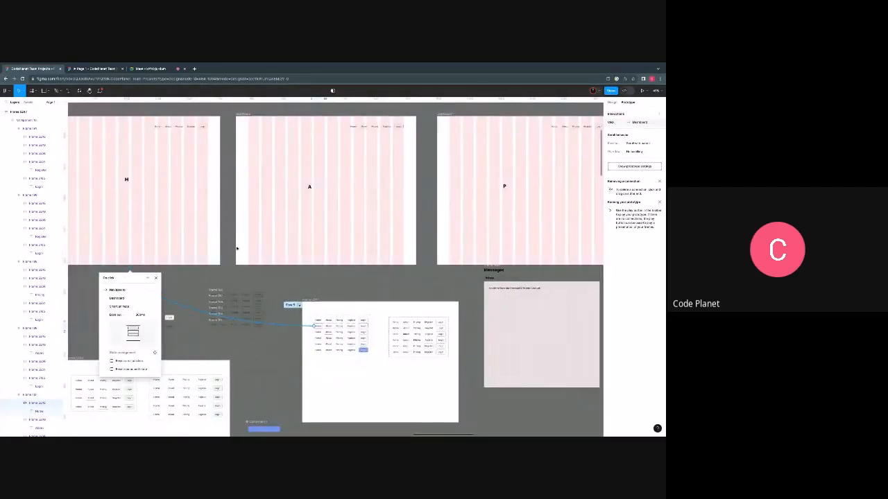
# - Link the About item in the About-underlined variant to the A dashboard with an on-click navigation
pyautogui.click(328, 333)
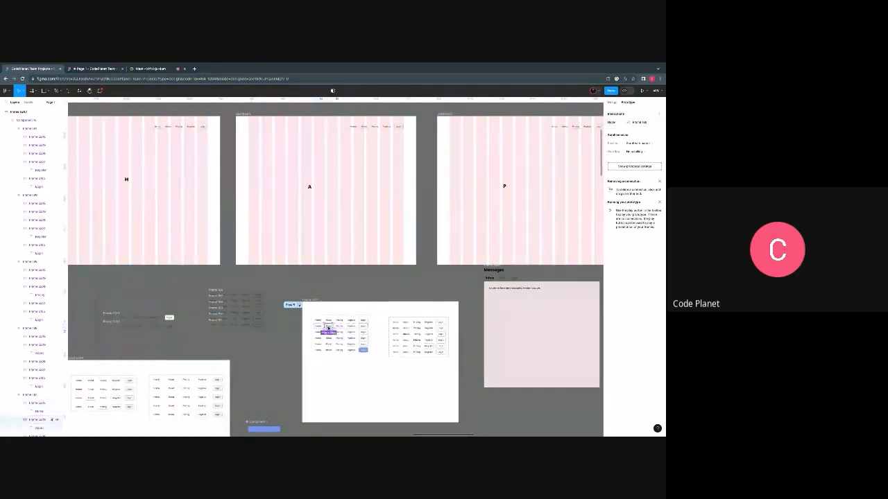
pyautogui.scroll(5, 330, 338)
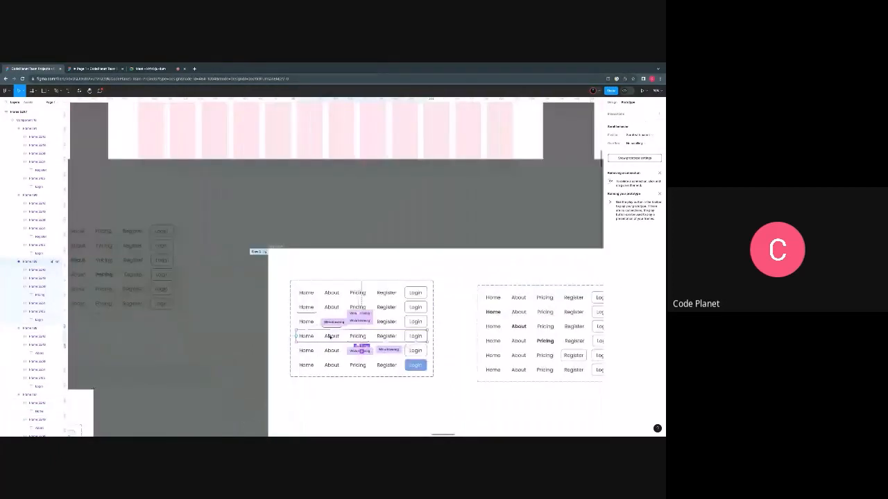
pyautogui.click(332, 323)
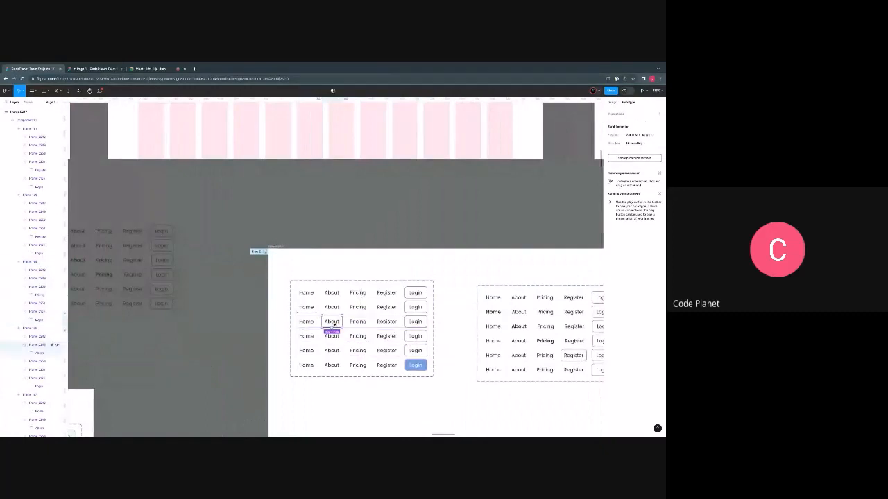
pyautogui.scroll(-5, 332, 324)
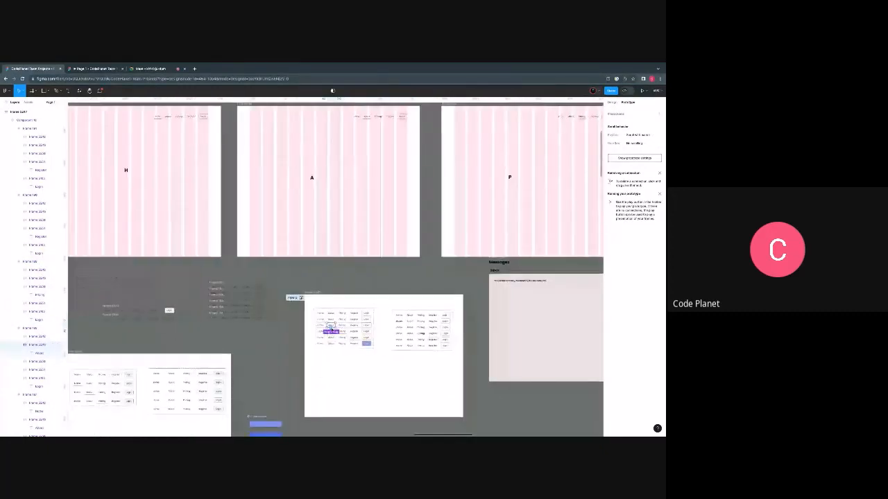
pyautogui.moveTo(331, 323); pyautogui.dragTo(326, 263)
pyautogui.scroll(4, 351, 304)
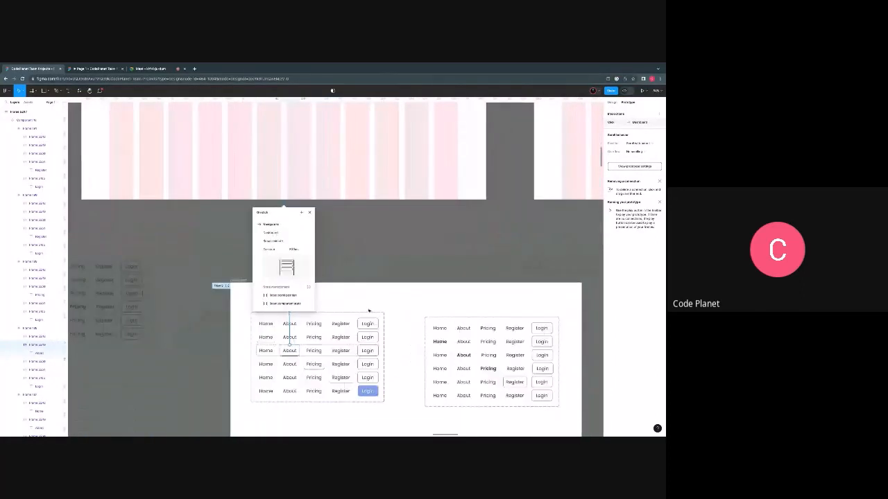
# - Link the Pricing item in the Pricing-underlined variant to the P dashboard with an on-click navigation
pyautogui.click(319, 366)
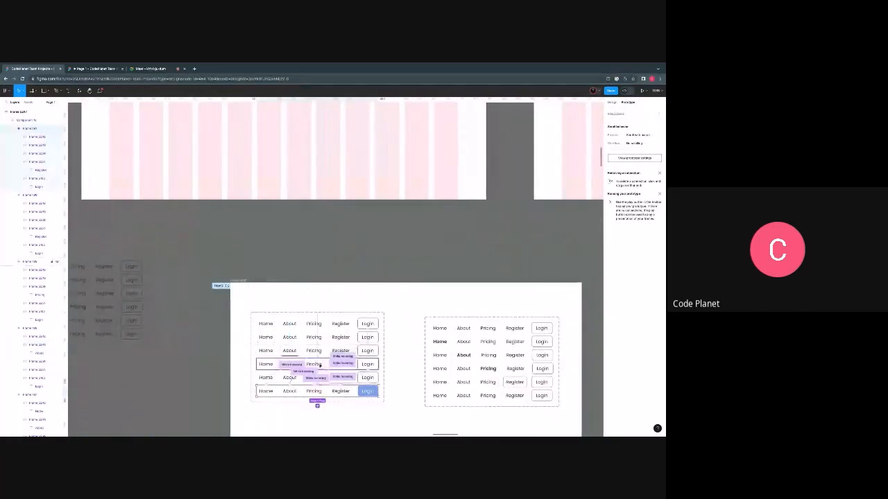
pyautogui.click(320, 365)
pyautogui.moveTo(322, 364); pyautogui.dragTo(546, 200)
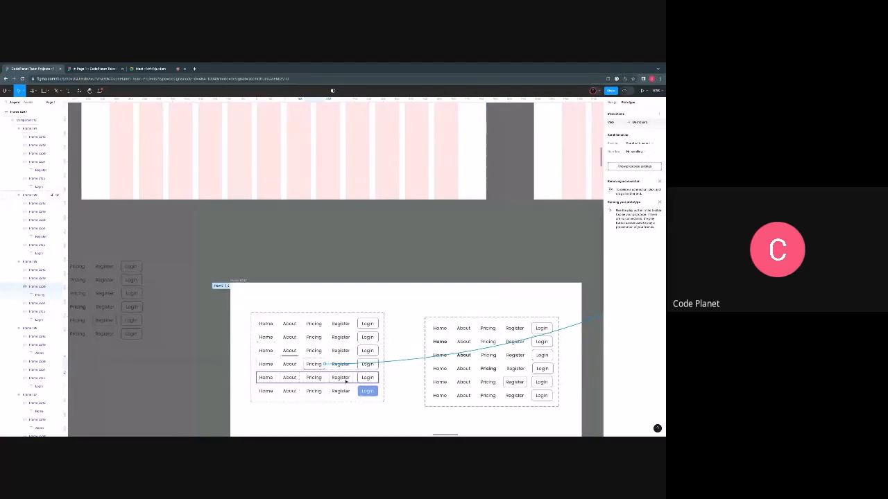
# - Link the Register item in the Register-underlined variant to the R dashboard with an on-click navigation
pyautogui.click(343, 380)
pyautogui.scroll(-3, 342, 382)
pyautogui.moveTo(350, 378); pyautogui.dragTo(480, 199)
pyautogui.scroll(-3, 458, 208)
pyautogui.click(452, 241)
pyautogui.hscroll(-6, 412, 194)
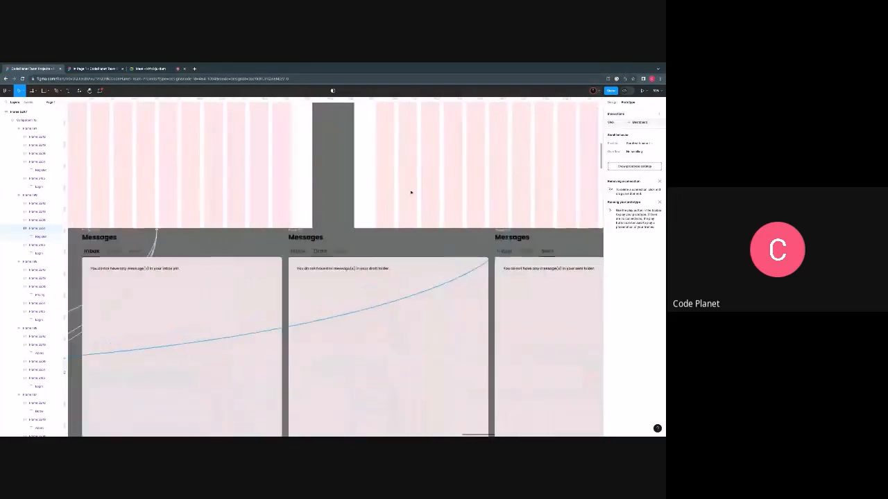
pyautogui.scroll(-3, 358, 214)
pyautogui.hscroll(-4, 277, 250)
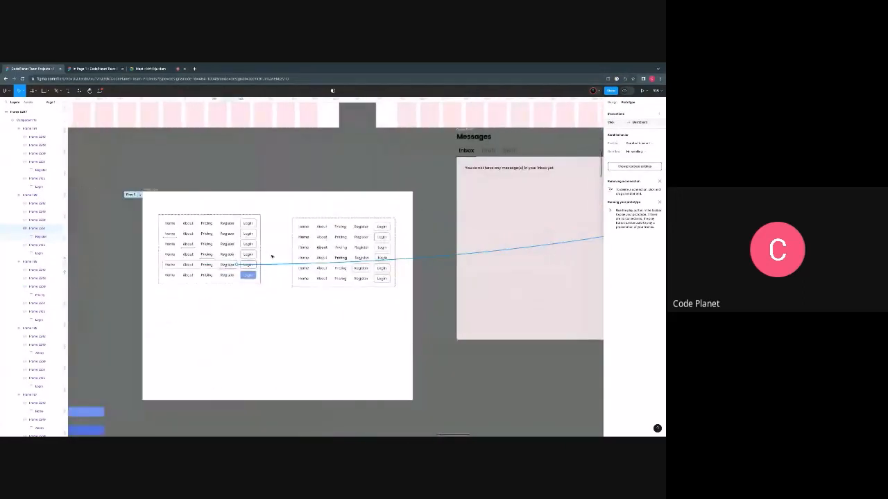
pyautogui.hscroll(-3, 208, 280)
pyautogui.scroll(1, 208, 281)
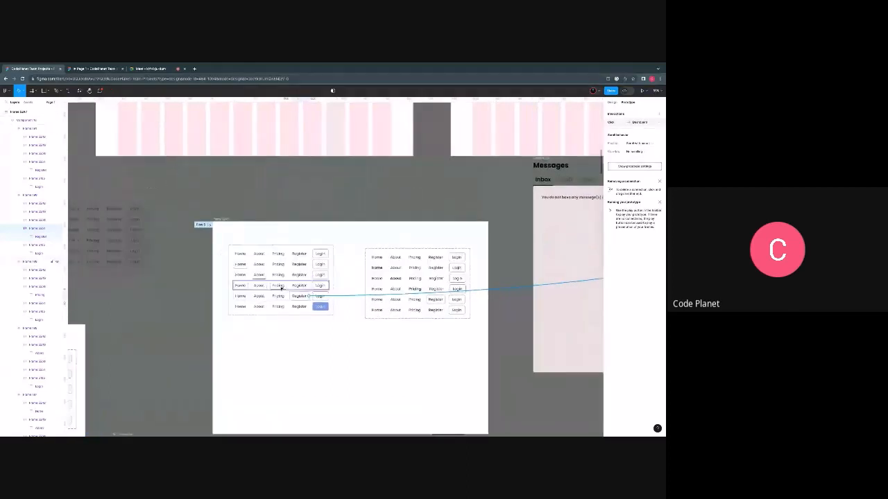
pyautogui.scroll(5, 280, 287)
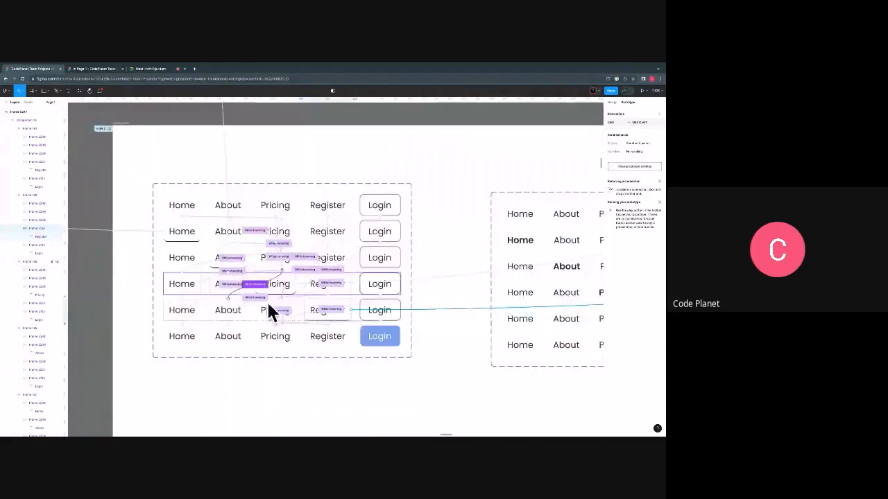
# - Link the Login item in the Login-filled variant to the L dashboard with an on-click navigation
pyautogui.click(323, 334)
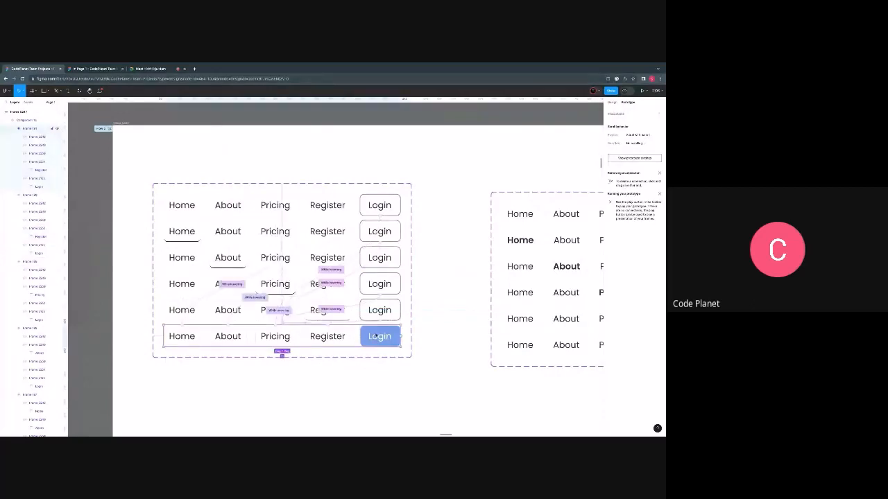
pyautogui.scroll(-5, 376, 336)
pyautogui.scroll(-3, 380, 336)
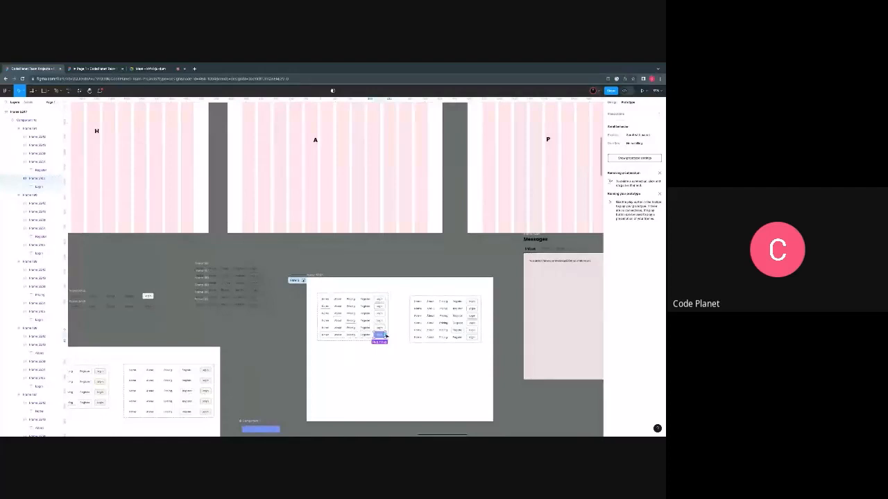
pyautogui.moveTo(387, 335); pyautogui.dragTo(530, 215)
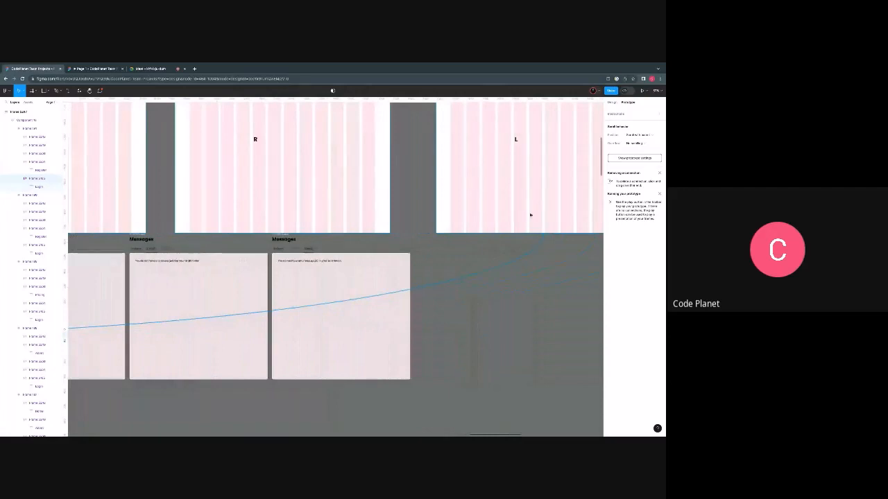
pyautogui.moveTo(530, 215); pyautogui.dragTo(532, 215)
pyautogui.scroll(-5, 531, 215)
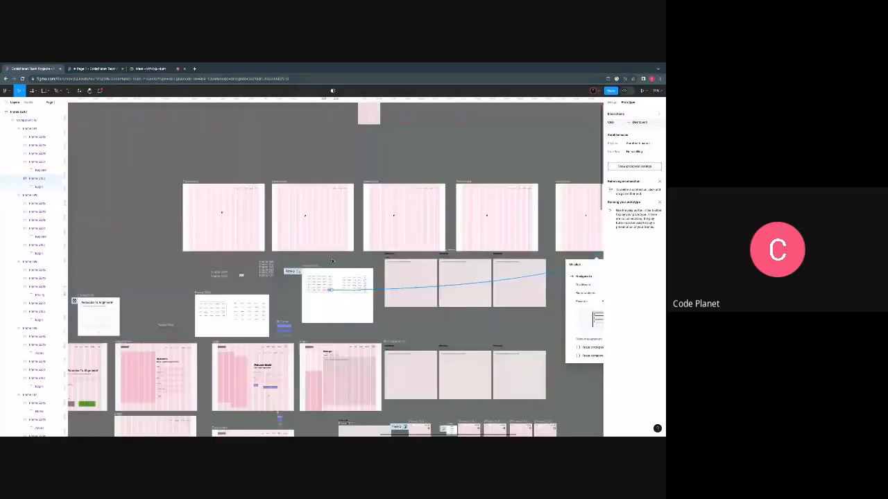
pyautogui.scroll(6, 317, 284)
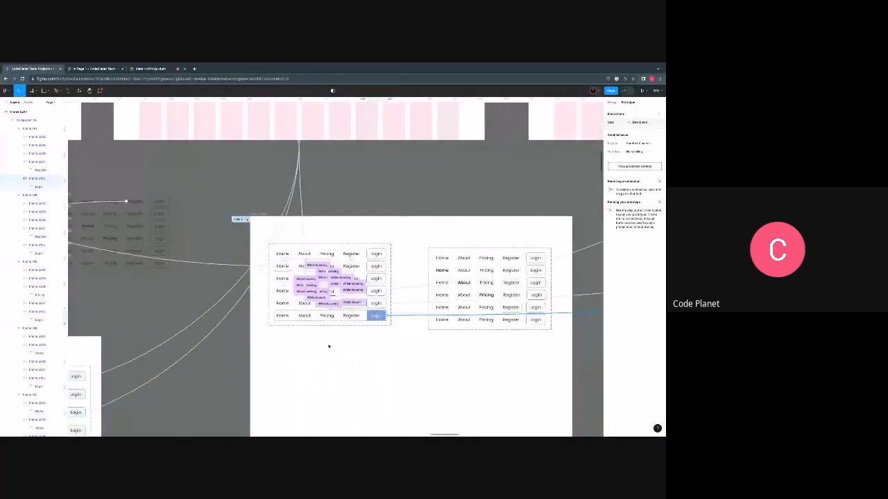
pyautogui.click(330, 346)
# - Test the About item's navigation from the H dashboard in the prototype preview and return to the design file
pyautogui.click(96, 69)
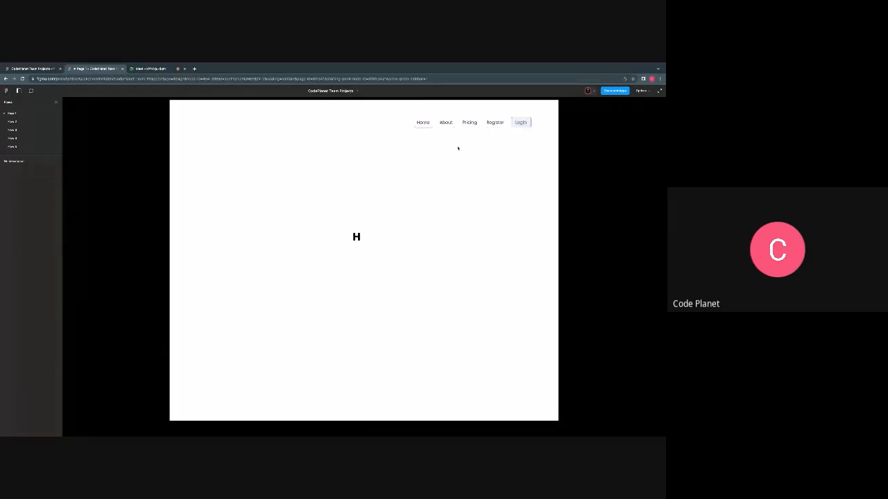
pyautogui.click(446, 122)
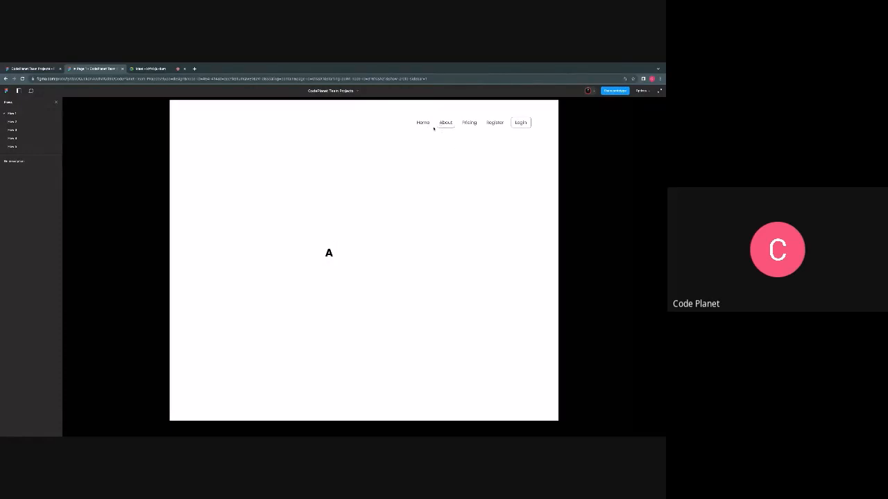
pyautogui.hotkey('ctrl', 'shift', 'Tab')
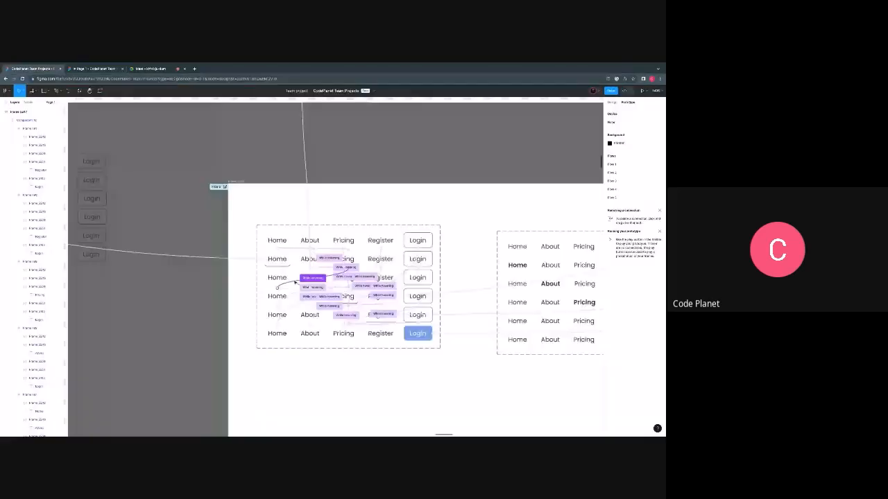
# - Connect the Home item in the About-underlined variant to the Home-underlined variant with a While hovering interaction
pyautogui.scroll(5, 295, 281)
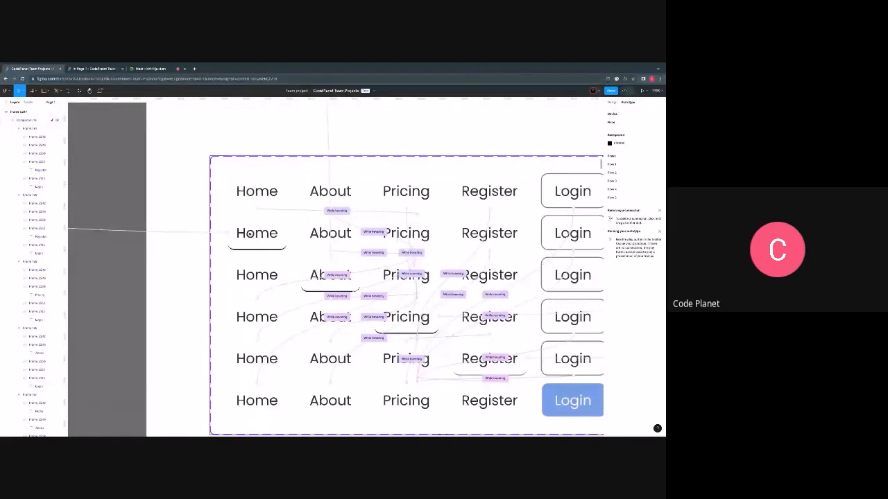
pyautogui.scroll(-3, 248, 232)
pyautogui.scroll(3, 265, 242)
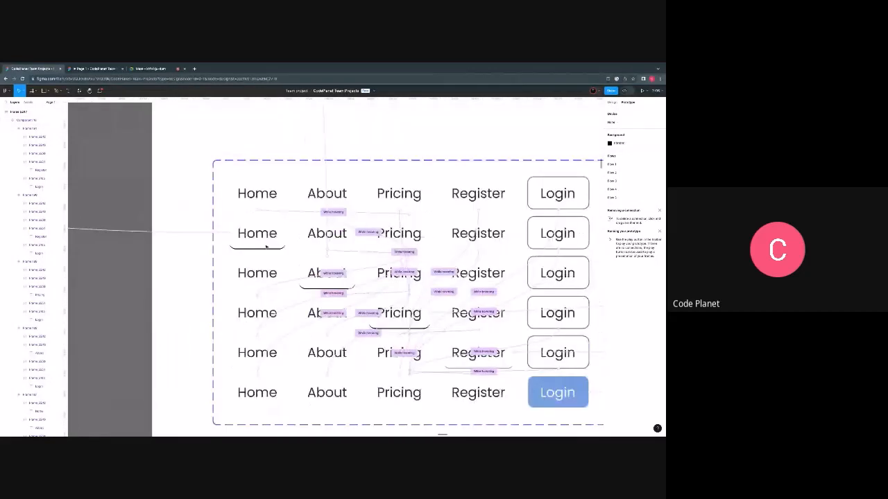
pyautogui.click(273, 275)
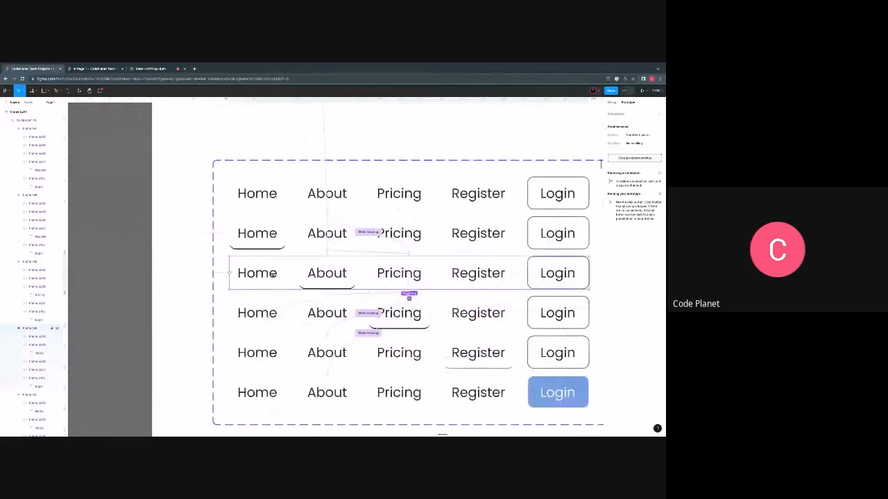
pyautogui.click(273, 275)
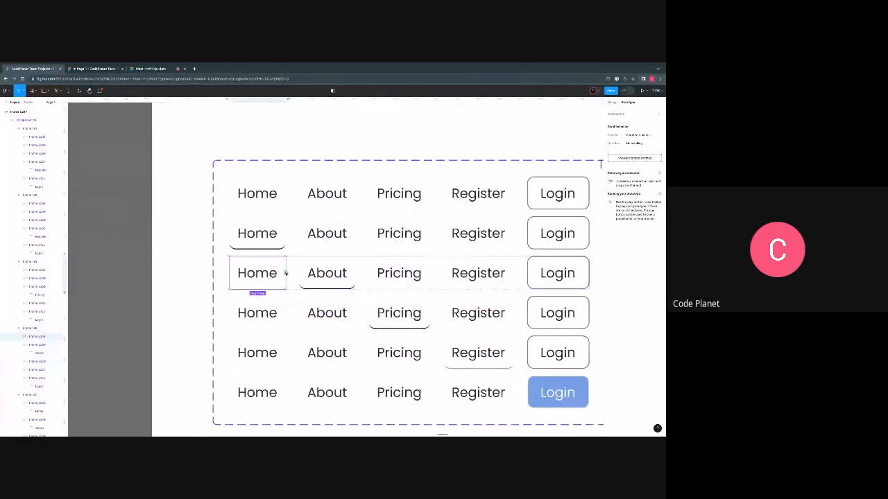
pyautogui.moveTo(286, 271); pyautogui.dragTo(292, 247)
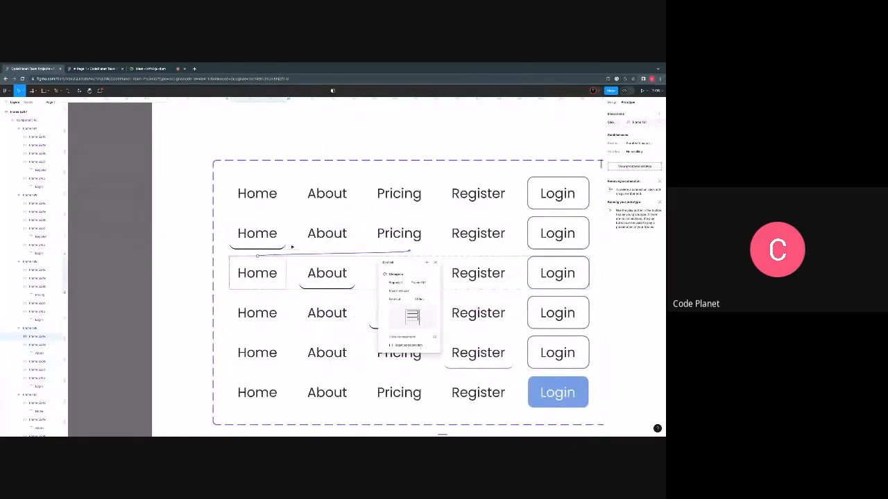
pyautogui.click(390, 262)
pyautogui.click(392, 276)
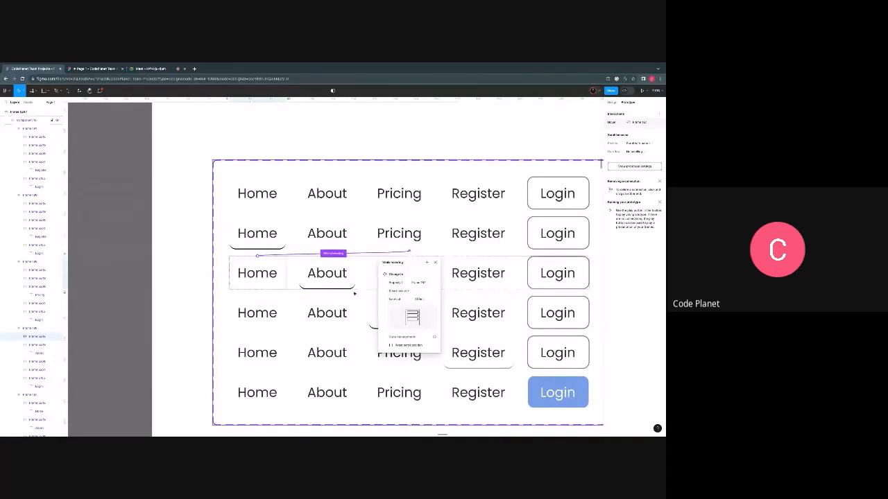
# - Connect the Pricing item in the About-underlined variant to the Pricing-underlined variant with a While hovering interaction
pyautogui.click(371, 274)
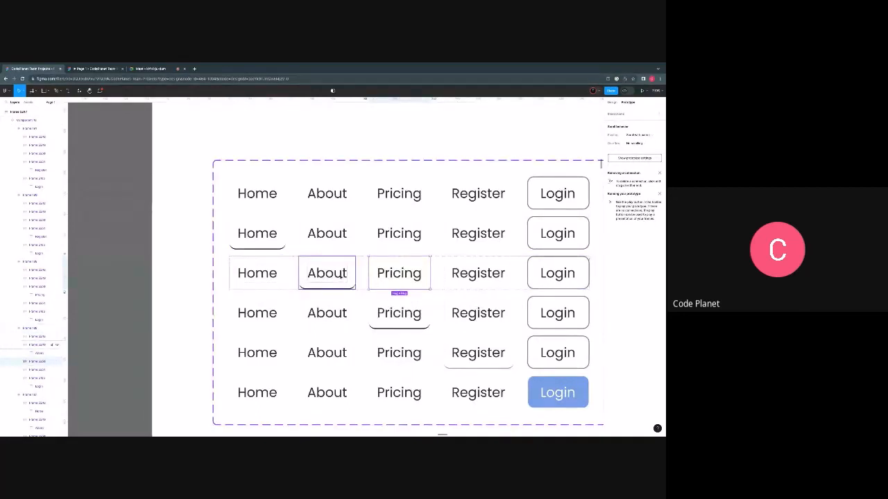
pyautogui.moveTo(399, 291); pyautogui.dragTo(399, 310)
pyautogui.click(392, 309)
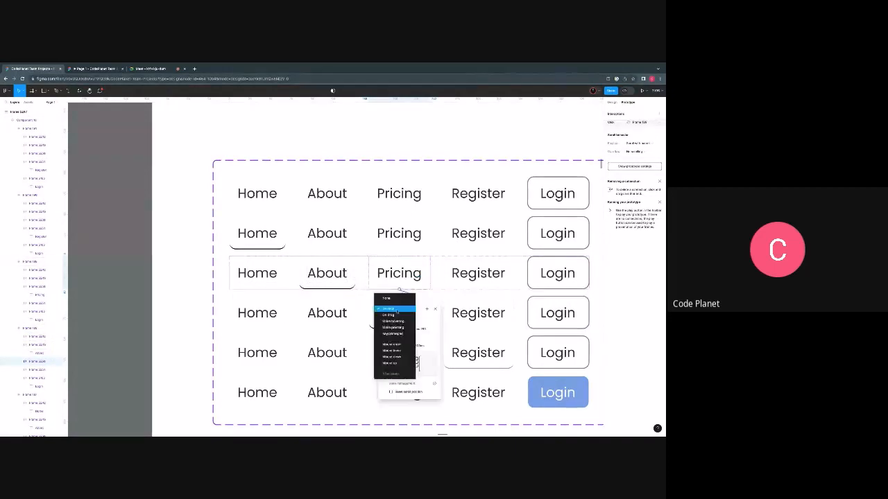
pyautogui.click(385, 316)
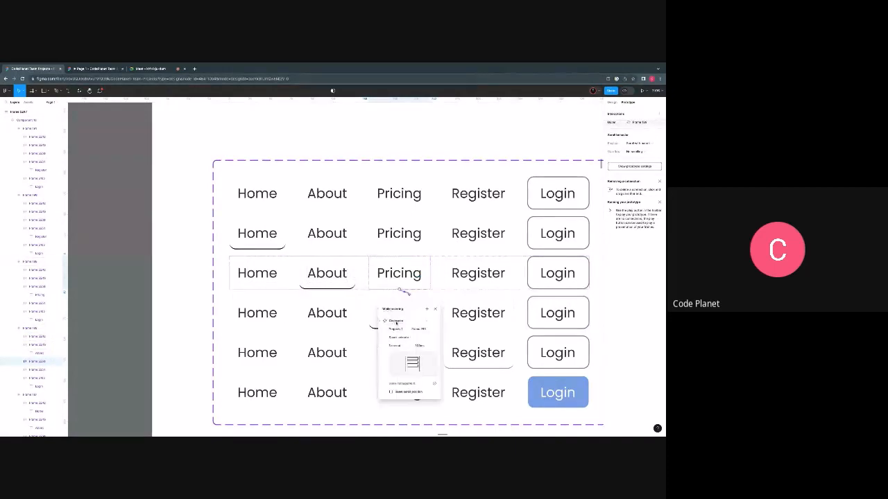
# - Connect the Register item in the About-underlined variant to the Register-underlined variant with a While hovering interaction
pyautogui.click(451, 273)
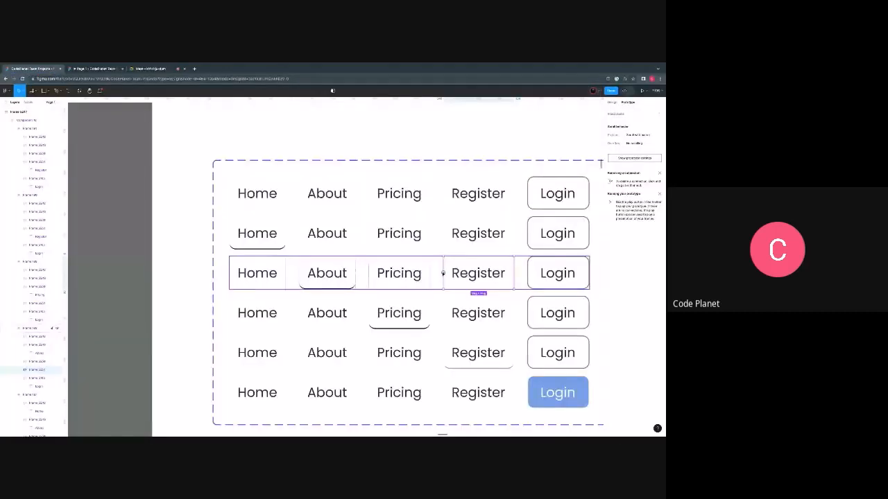
pyautogui.moveTo(517, 273); pyautogui.dragTo(409, 332)
pyautogui.click(393, 349)
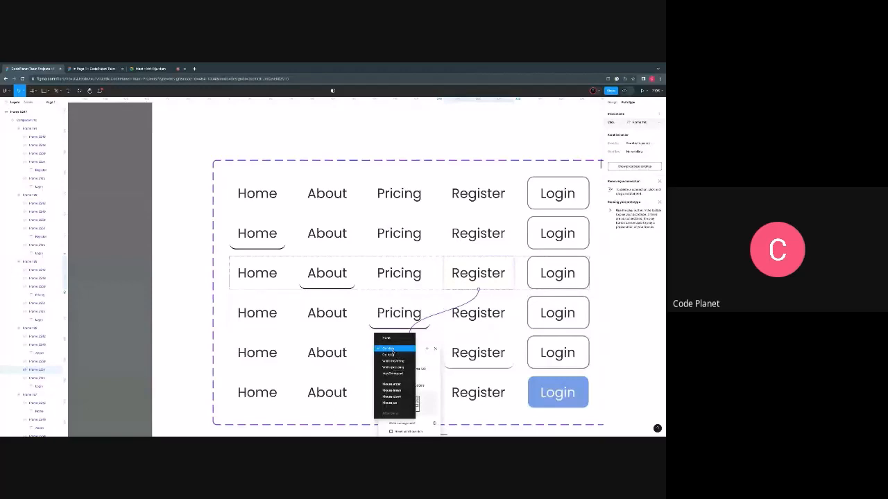
pyautogui.click(396, 364)
# - Connect the Login button in the About-underlined variant to the Login-filled variant with a While hovering interaction
pyautogui.click(545, 280)
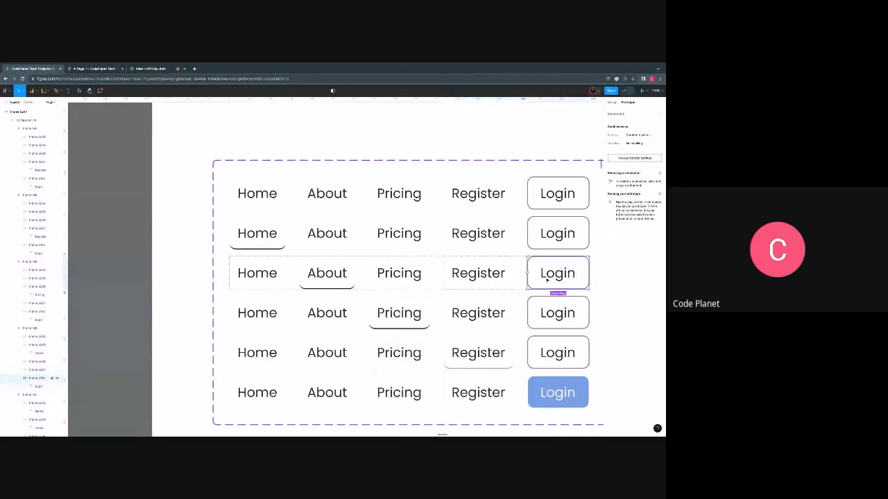
pyautogui.moveTo(557, 291); pyautogui.dragTo(507, 387)
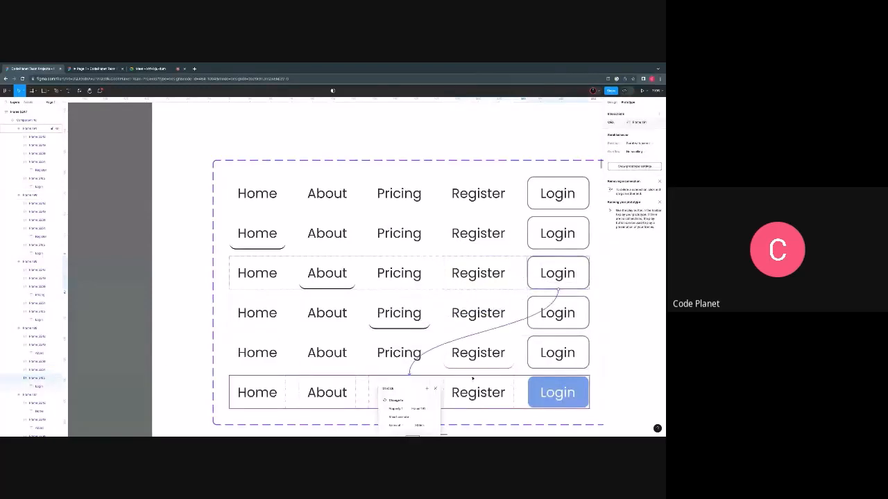
pyautogui.click(392, 391)
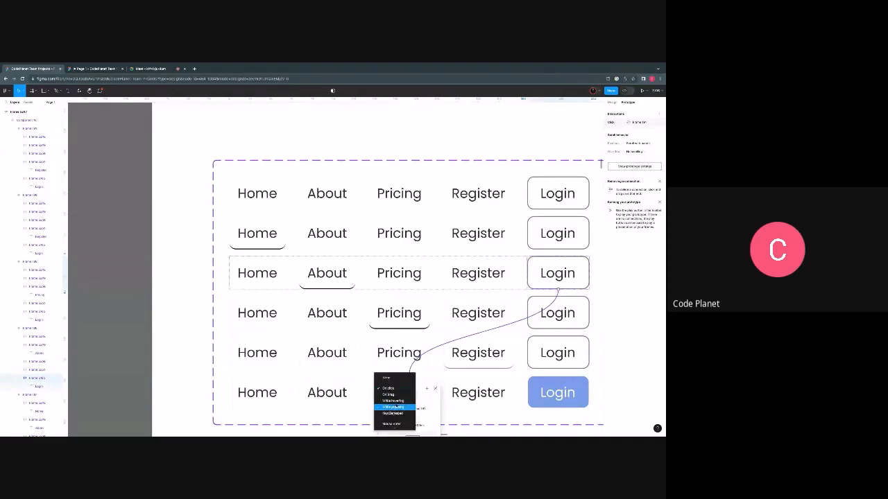
pyautogui.click(394, 404)
pyautogui.scroll(-3, 361, 321)
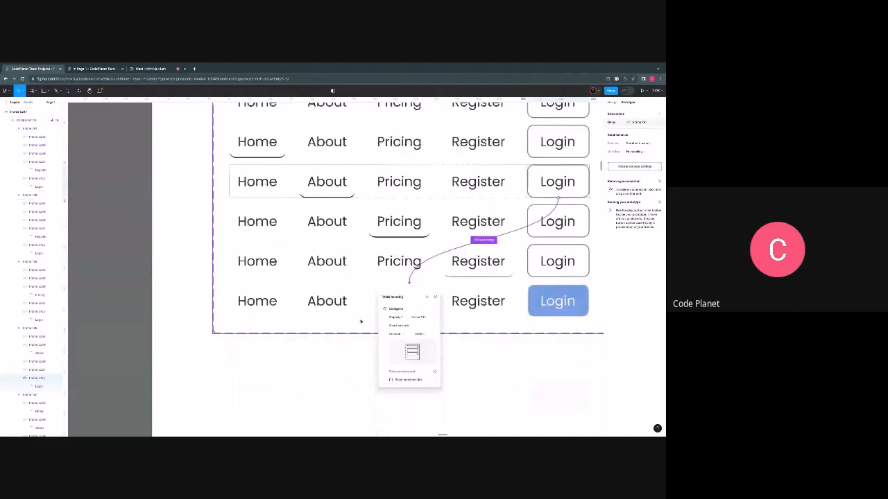
# - Check the existing interactions of the Home, About, Pricing and Register items in the Pricing-underlined variant
pyautogui.scroll(1, 360, 321)
pyautogui.click(269, 233)
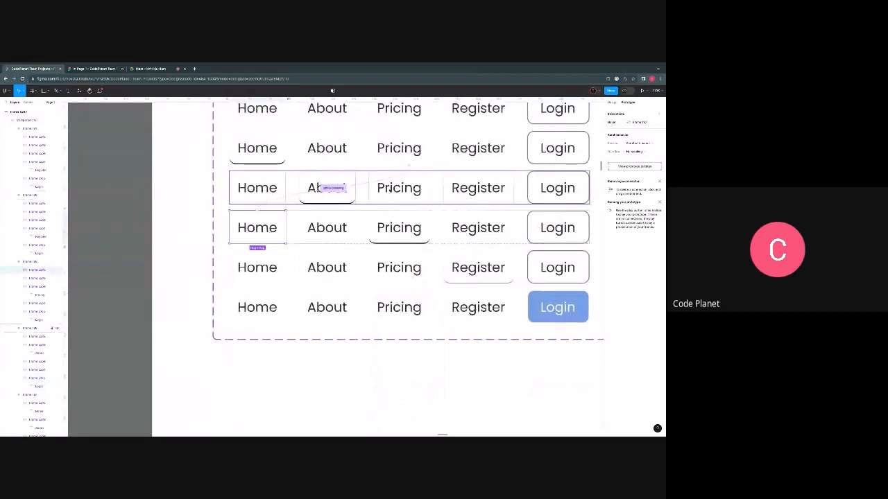
pyautogui.click(325, 229)
pyautogui.click(397, 228)
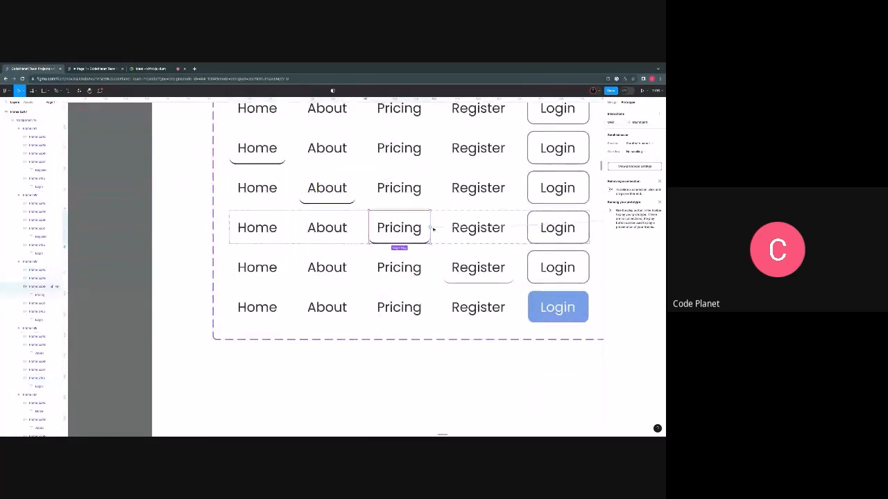
pyautogui.click(462, 219)
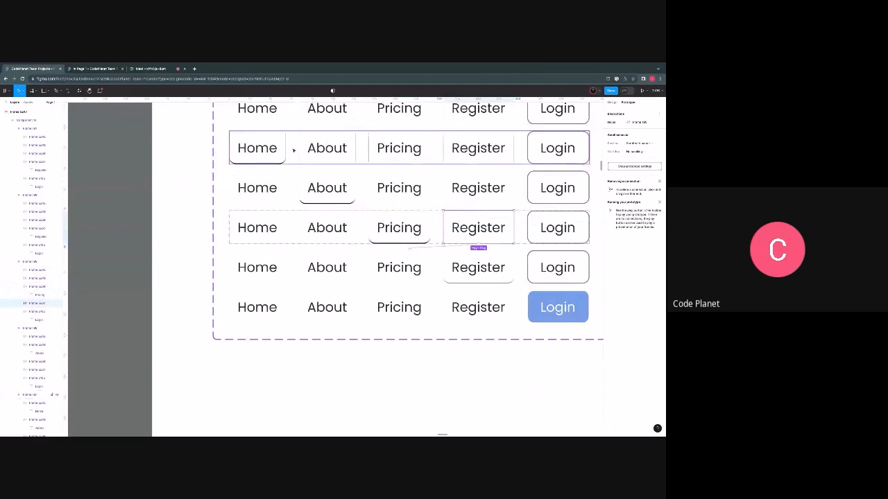
# - Test the Home, About, Pricing, Register and Login navigation across all dashboards in the prototype preview
pyautogui.click(109, 69)
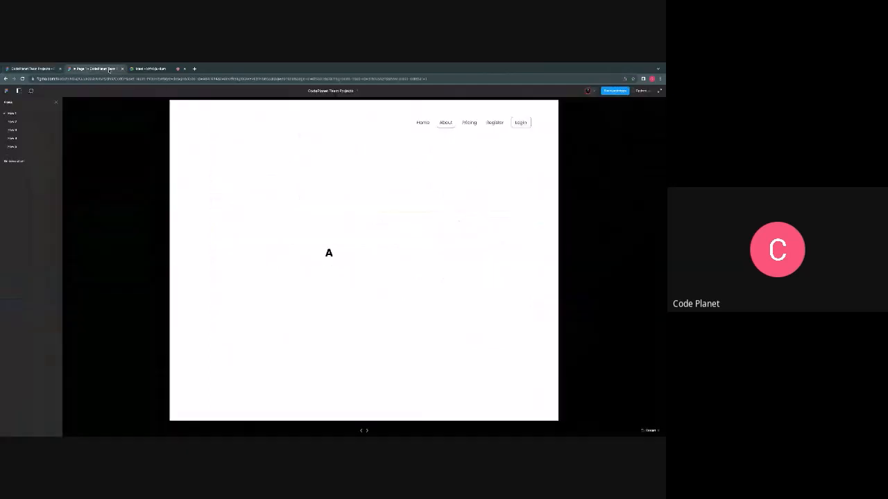
pyautogui.click(422, 122)
pyautogui.click(444, 123)
pyautogui.click(470, 123)
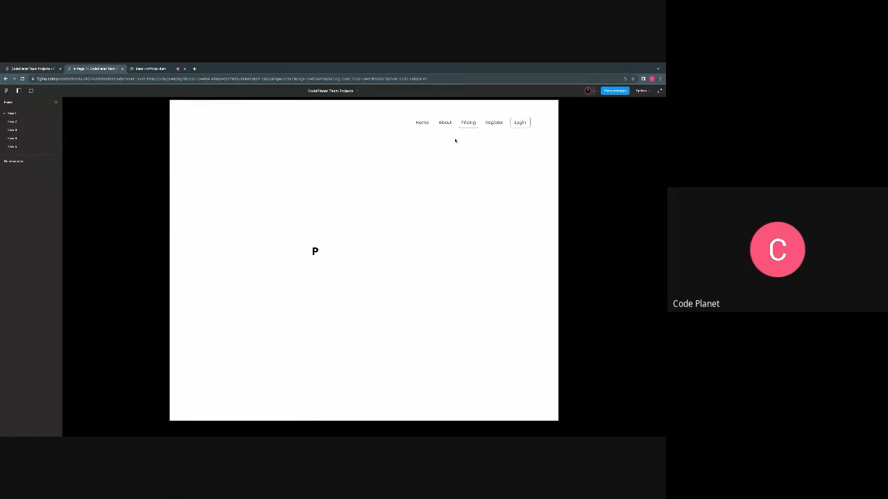
pyautogui.click(492, 123)
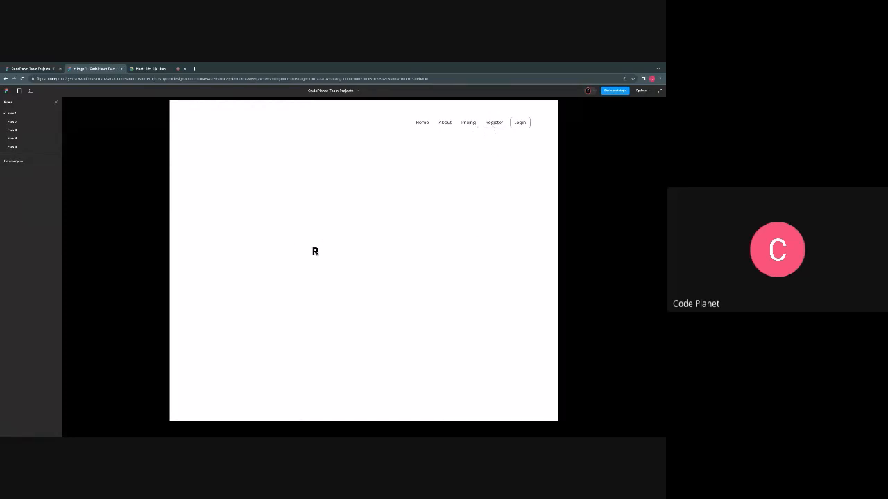
pyautogui.click(520, 122)
pyautogui.click(493, 125)
pyautogui.click(470, 124)
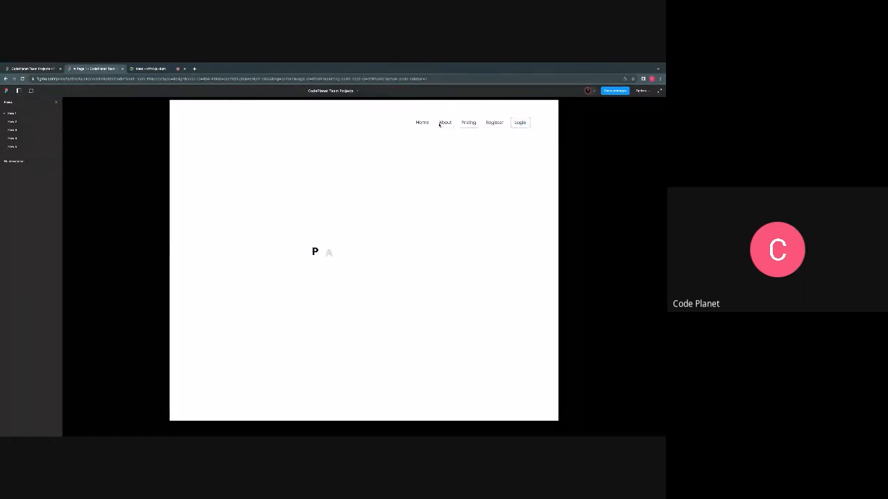
pyautogui.click(444, 123)
pyautogui.click(421, 123)
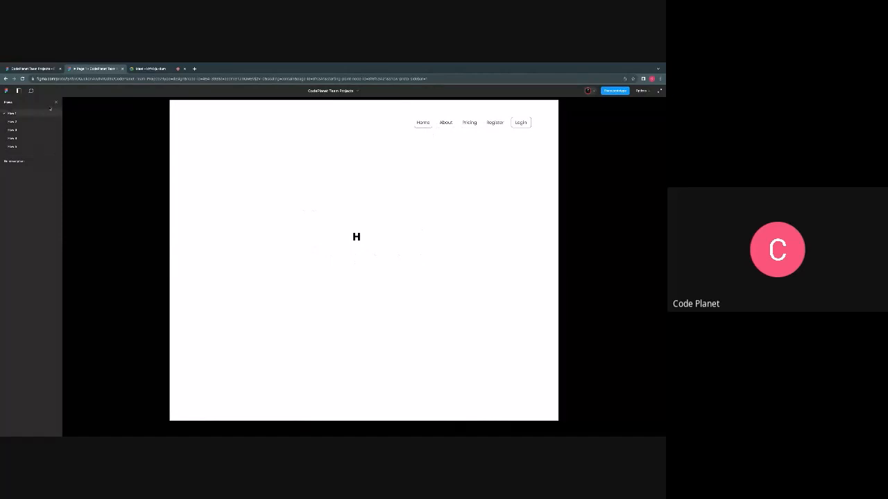
# - Return to the design file and review the underlined navigation bar variants
pyautogui.click(43, 69)
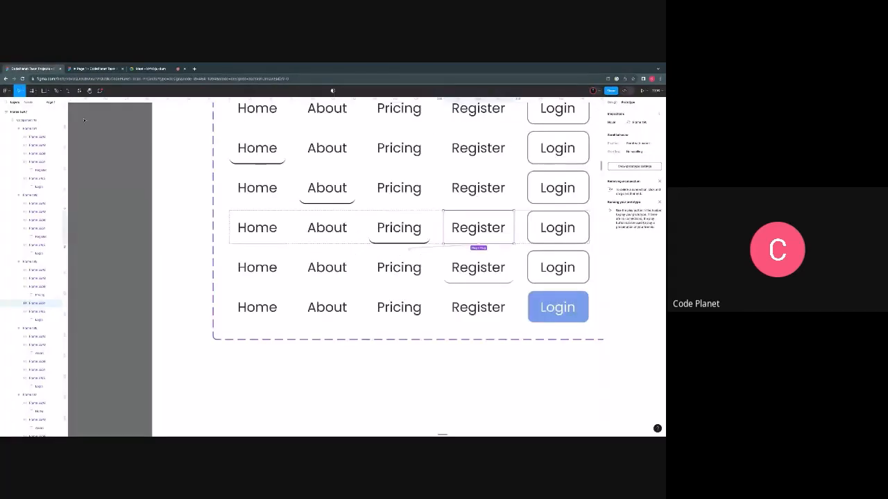
pyautogui.scroll(-3, 315, 285)
pyautogui.hscroll(3, 315, 285)
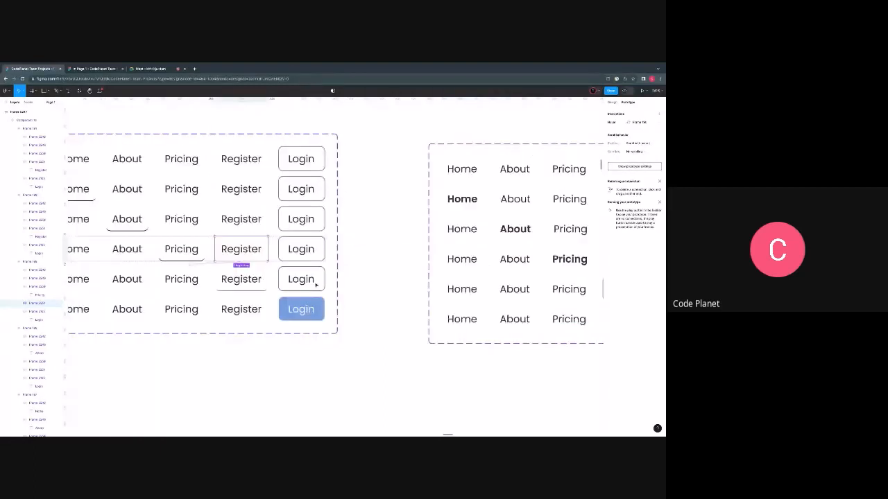
pyautogui.hscroll(-2, 316, 285)
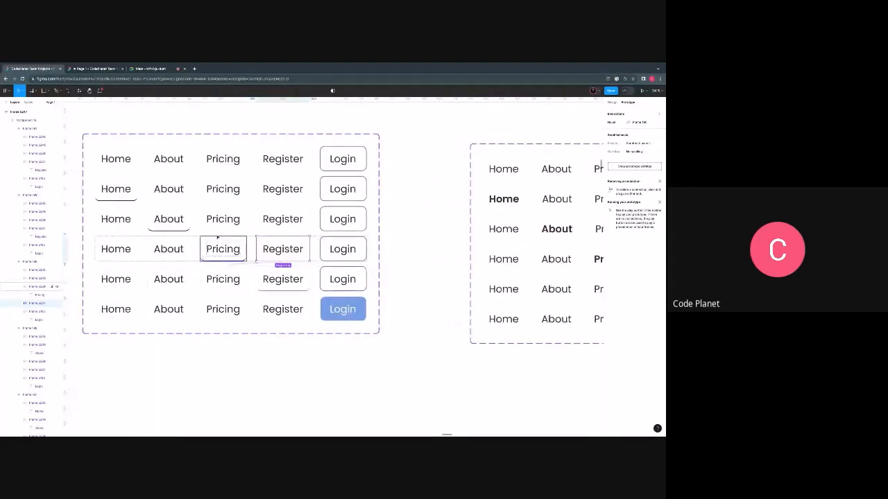
# - Copy the Home-bold variant from the second navigation bar component set
pyautogui.click(192, 339)
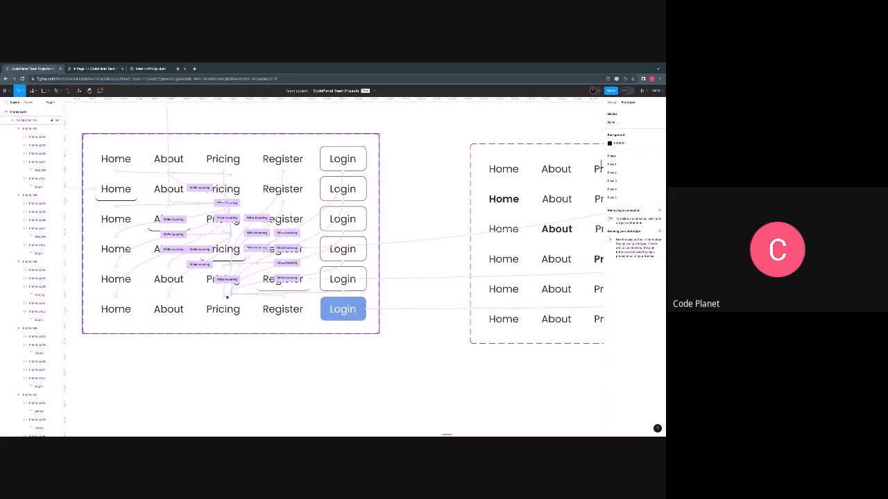
pyautogui.hscroll(5, 227, 297)
pyautogui.scroll(1, 253, 202)
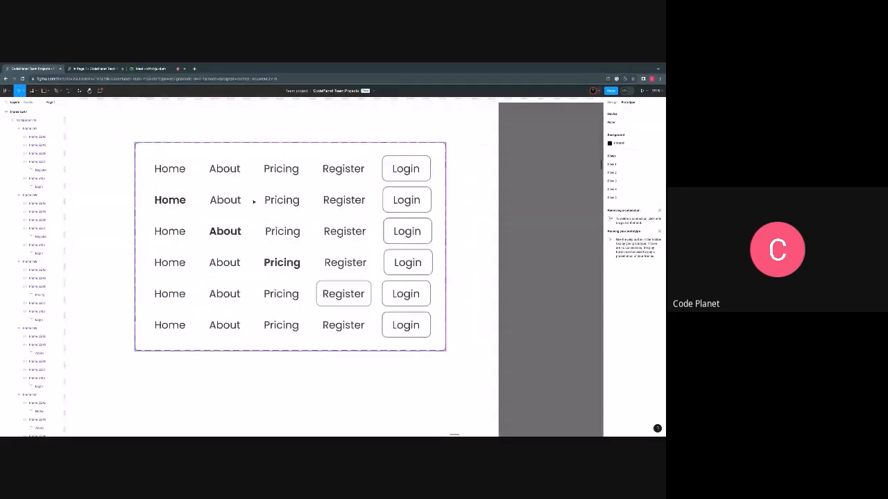
pyautogui.click(254, 202)
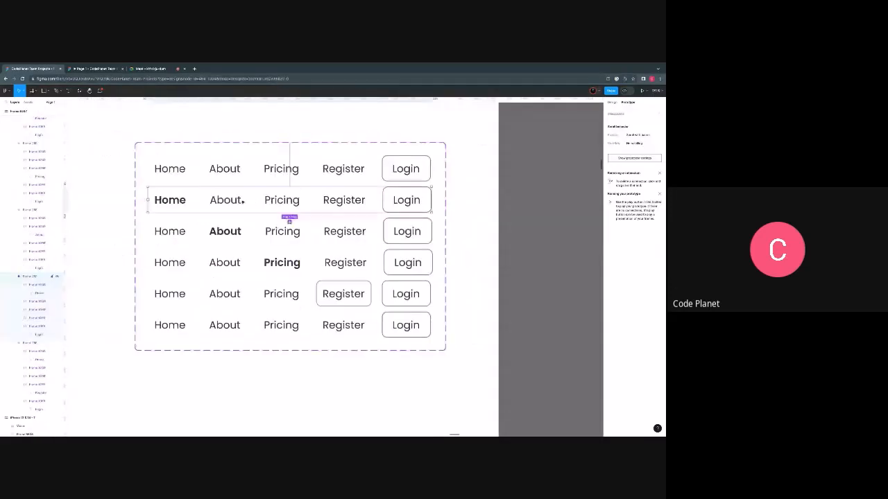
pyautogui.rightClick(167, 203)
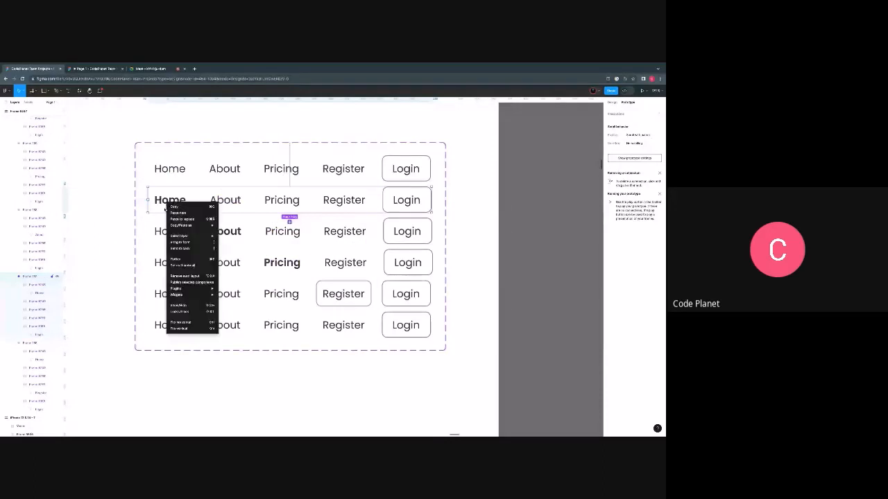
pyautogui.click(173, 208)
# - Paste the copied Home-bold navigation bar into the H dashboard and adjust its position near the dashboard's lower edge
pyautogui.scroll(-3, 167, 254)
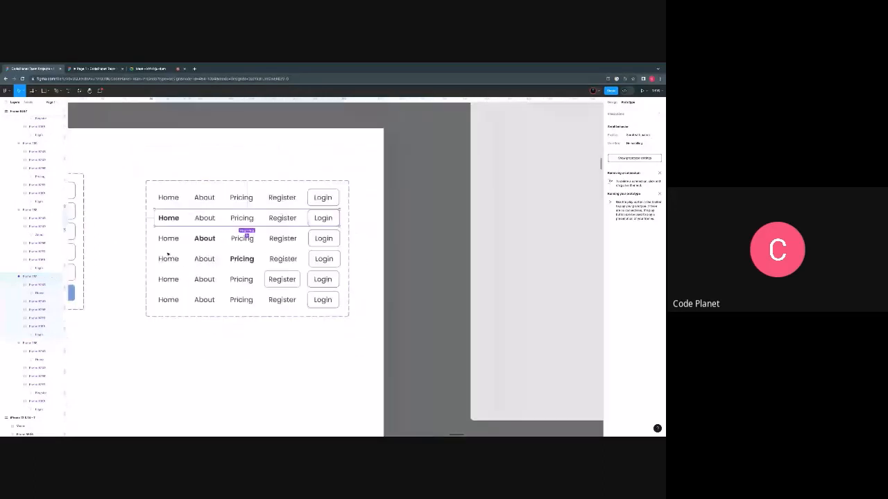
pyautogui.scroll(-5, 168, 254)
pyautogui.hscroll(-3, 189, 156)
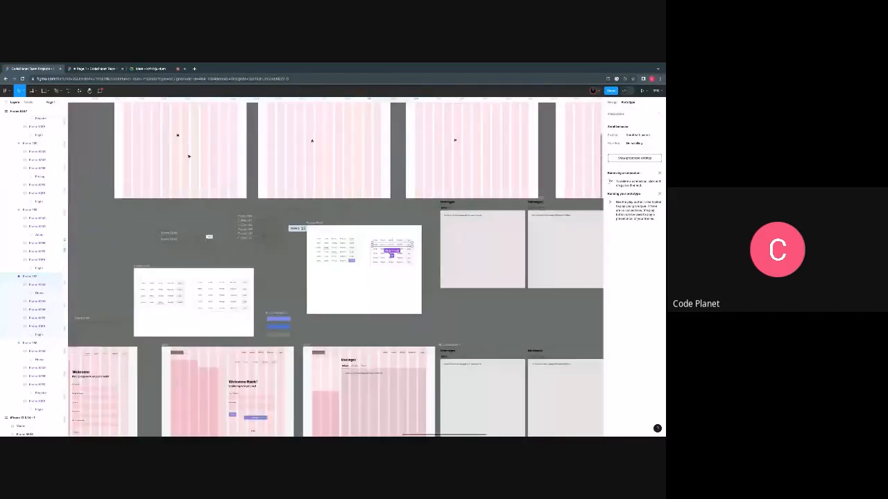
pyautogui.scroll(2, 189, 157)
pyautogui.rightClick(140, 247)
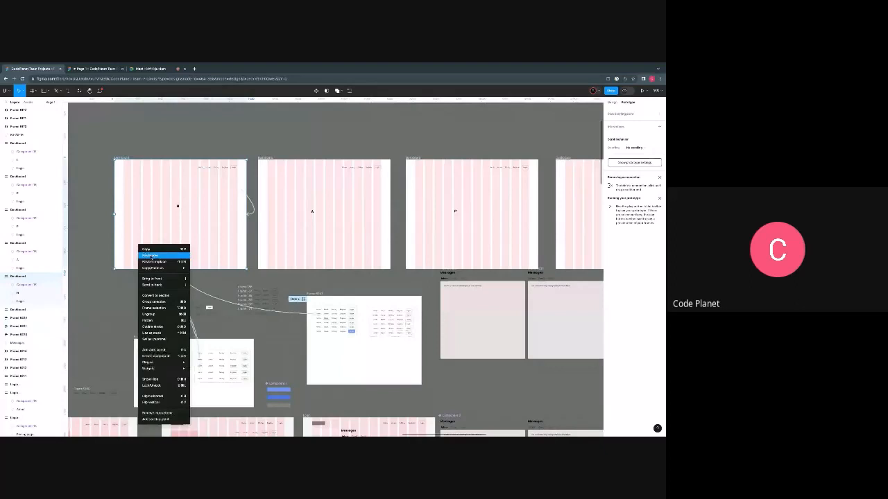
pyautogui.click(151, 256)
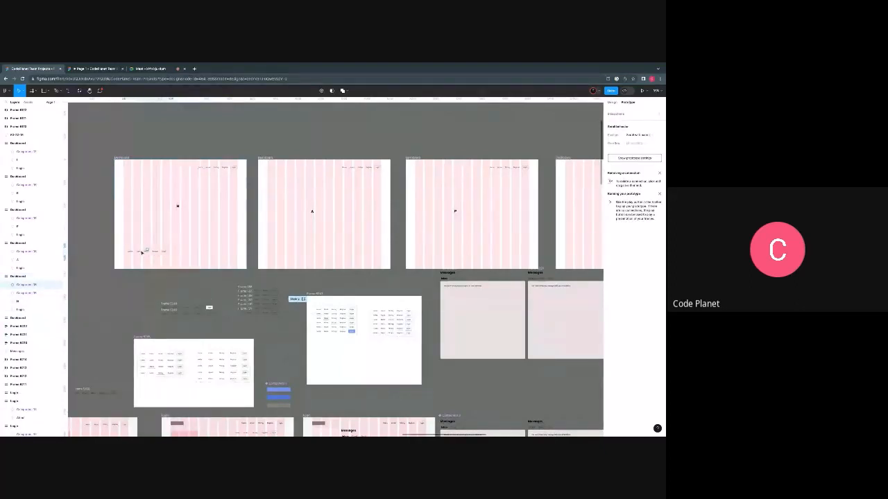
pyautogui.moveTo(138, 256); pyautogui.dragTo(141, 257)
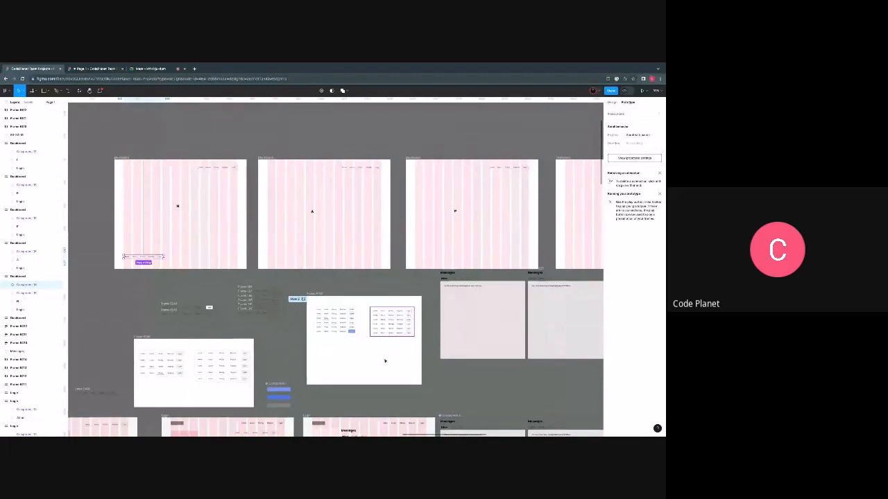
# - Copy the About-bold navigation bar variant and paste it into the lower part of the A dashboard
pyautogui.scroll(5, 375, 315)
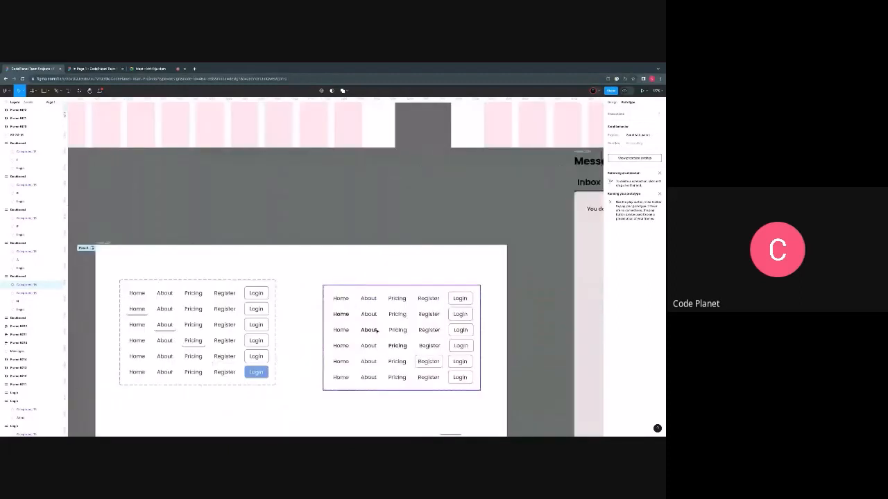
pyautogui.click(376, 331)
pyautogui.rightClick(375, 331)
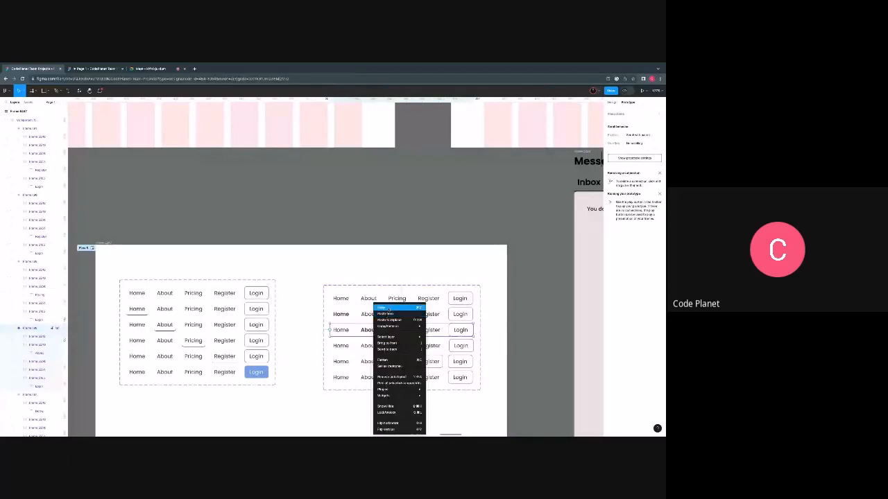
pyautogui.scroll(5, 277, 295)
pyautogui.hscroll(-4, 125, 212)
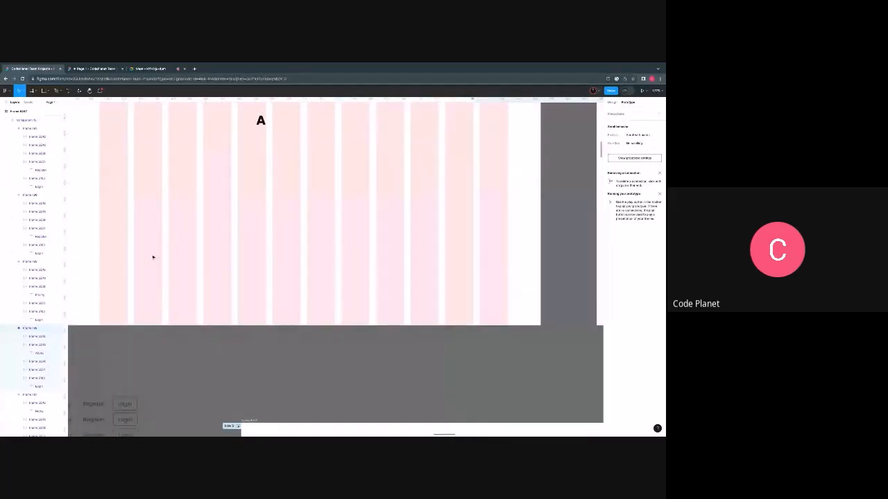
pyautogui.rightClick(153, 256)
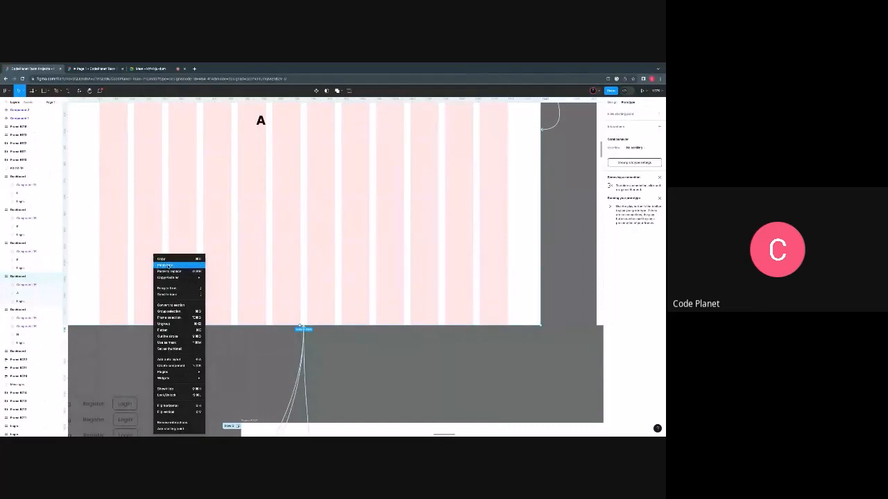
pyautogui.click(165, 265)
pyautogui.scroll(-1, 223, 299)
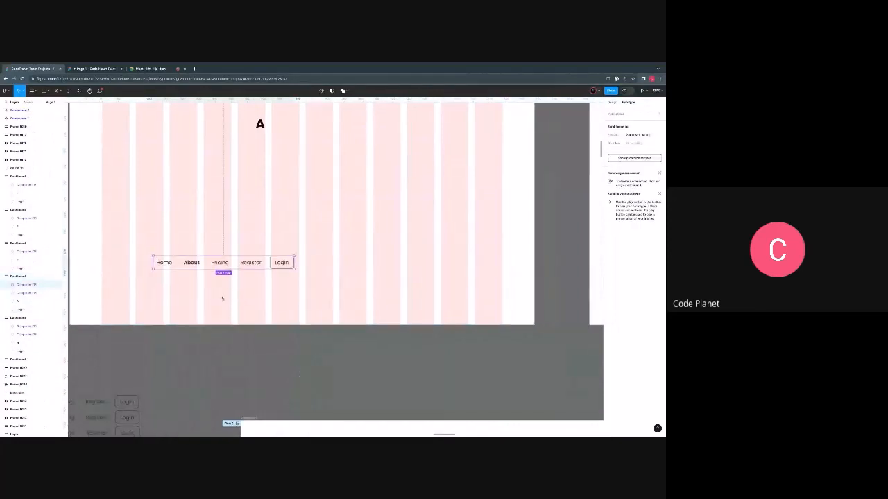
# - Copy the Pricing-bold variant from the second navigation bar component set for use on the P dashboard
pyautogui.scroll(-5, 222, 299)
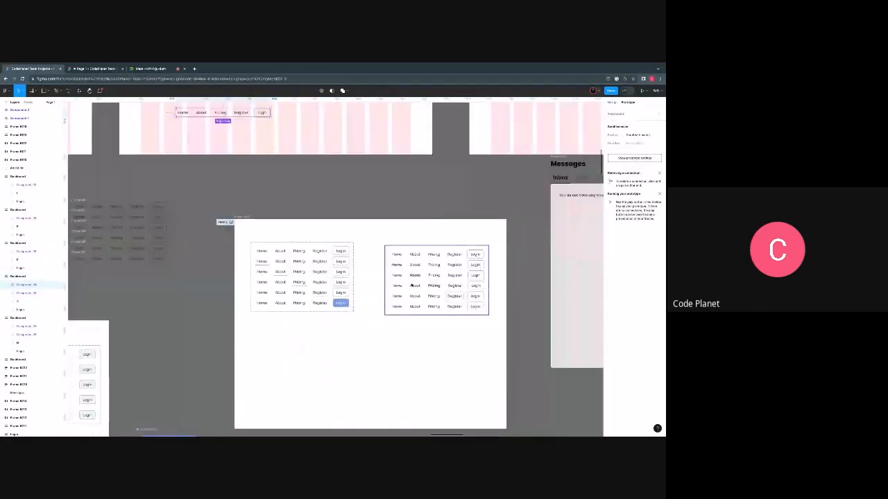
pyautogui.click(436, 320)
pyautogui.rightClick(413, 285)
pyautogui.click(419, 289)
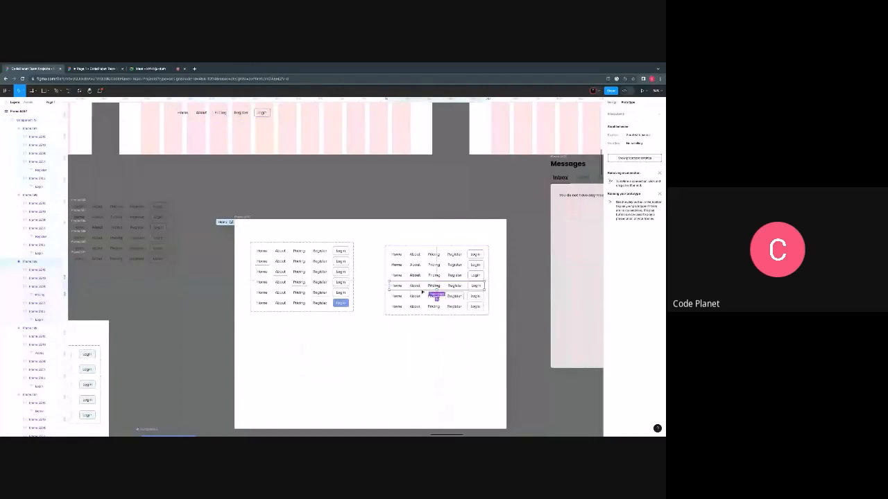
pyautogui.scroll(5, 330, 276)
pyautogui.hscroll(5, 331, 277)
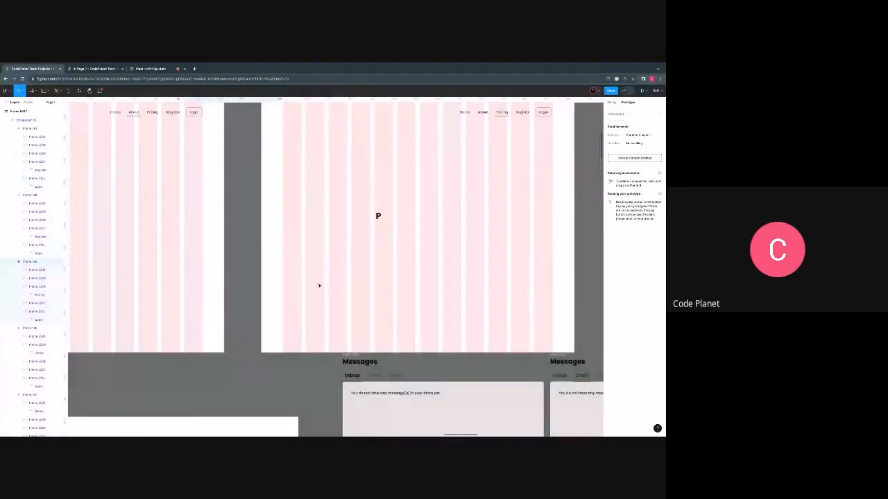
pyautogui.rightClick(319, 285)
pyautogui.click(337, 274)
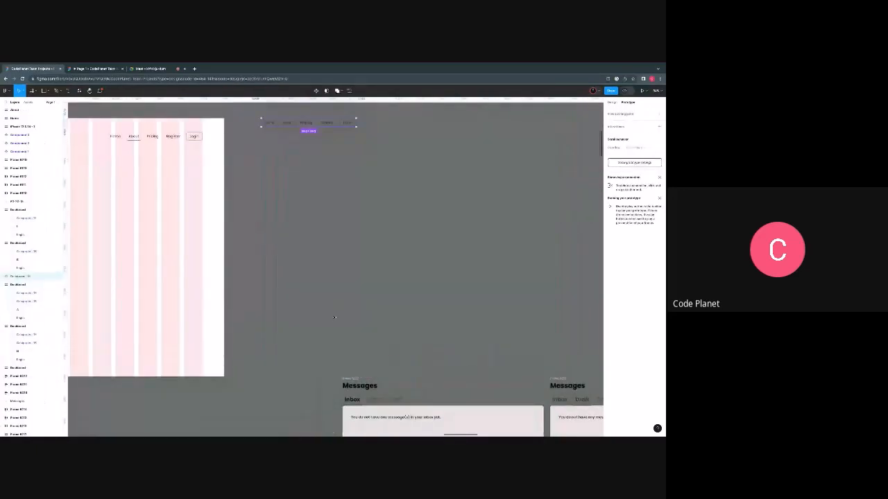
pyautogui.hotkey('ctrl', 'z')
# - Paste the copied Pricing-bold navigation bar inside the P dashboard, below the letter P
pyautogui.rightClick(340, 256)
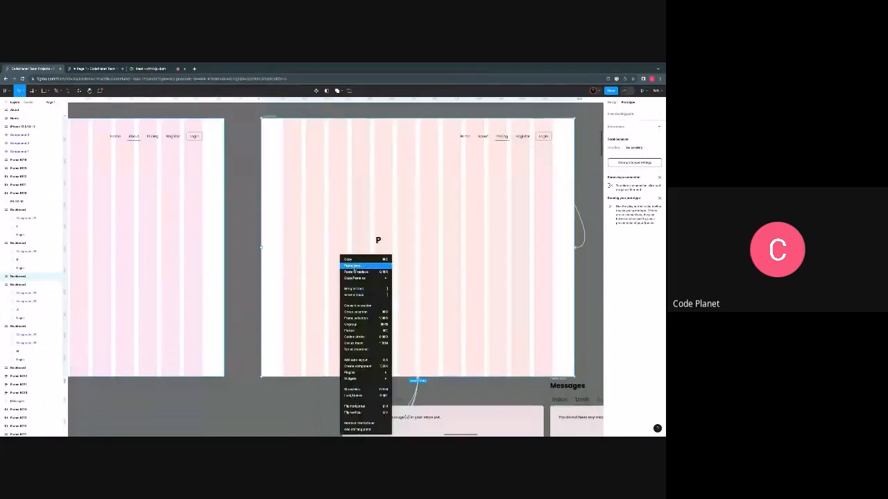
pyautogui.click(353, 265)
pyautogui.scroll(-9, 264, 355)
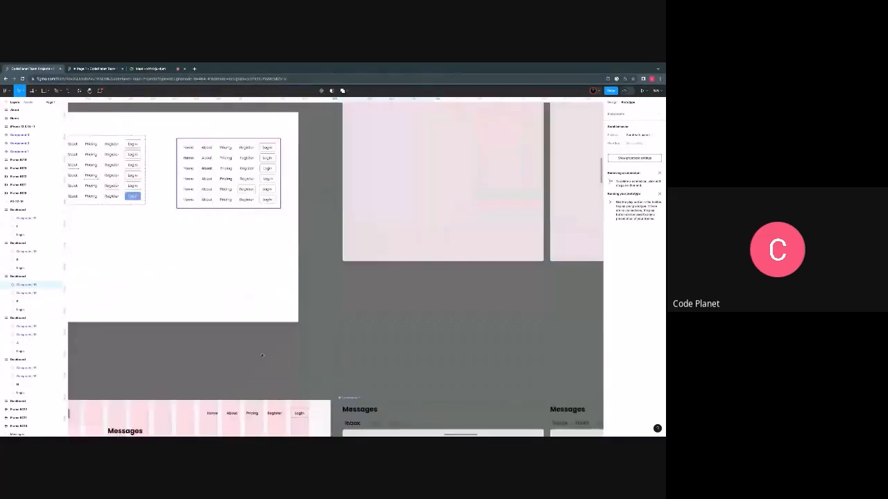
# - Copy the Register-outlined navigation bar variant and paste it into the lower part of the R dashboard
pyautogui.scroll(4, 263, 356)
pyautogui.scroll(-1, 264, 355)
pyautogui.doubleClick(226, 293)
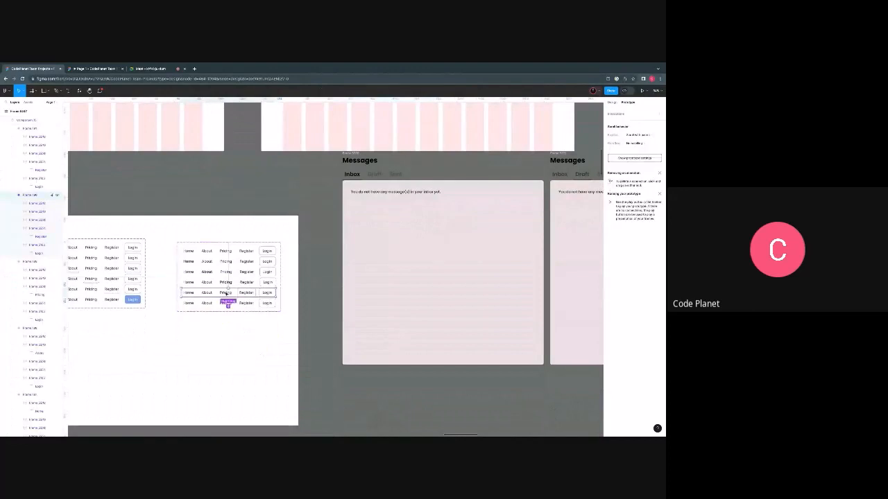
pyautogui.rightClick(225, 292)
pyautogui.click(234, 296)
pyautogui.scroll(-5, 241, 316)
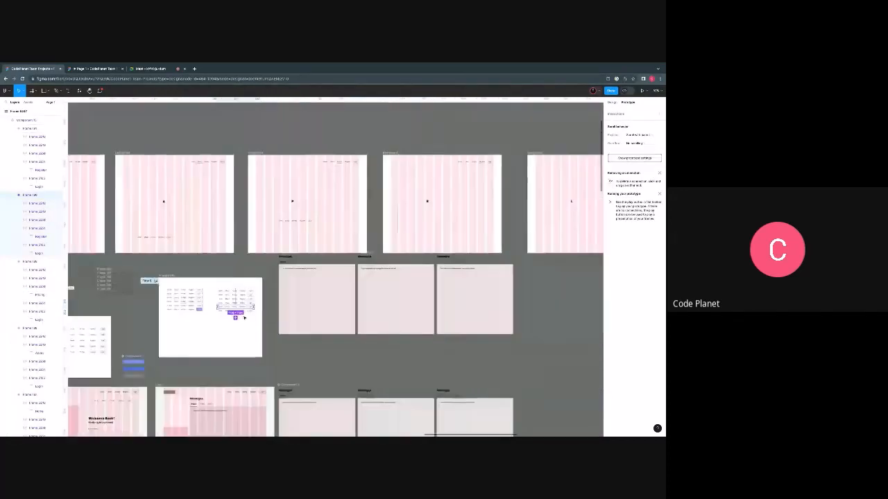
pyautogui.hscroll(2, 244, 317)
pyautogui.click(319, 227)
pyautogui.rightClick(319, 227)
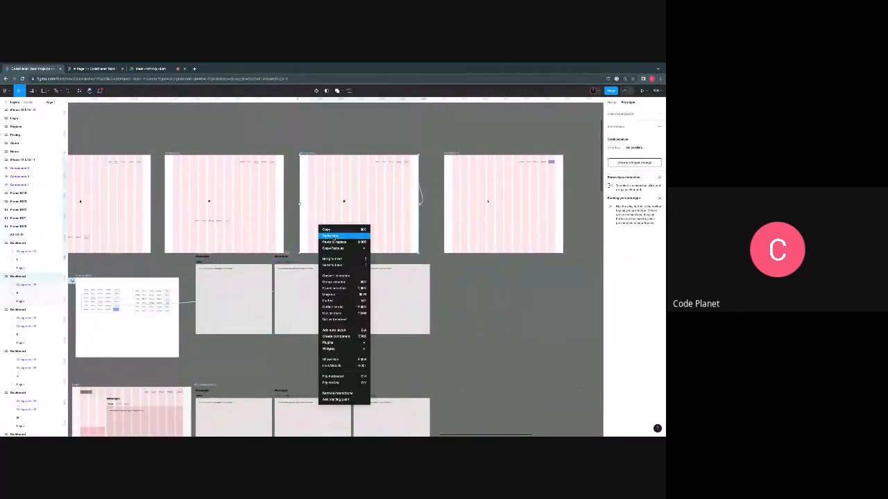
pyautogui.click(330, 236)
# - Try to fill the last variant's Login button with the blue sampled from the filled Login button in the first component set
pyautogui.scroll(5, 151, 303)
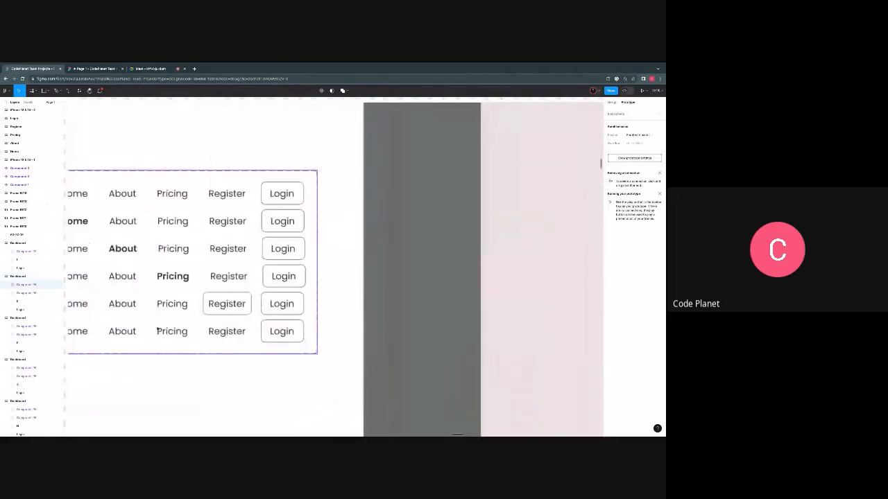
pyautogui.hscroll(-3, 156, 338)
pyautogui.scroll(2, 157, 338)
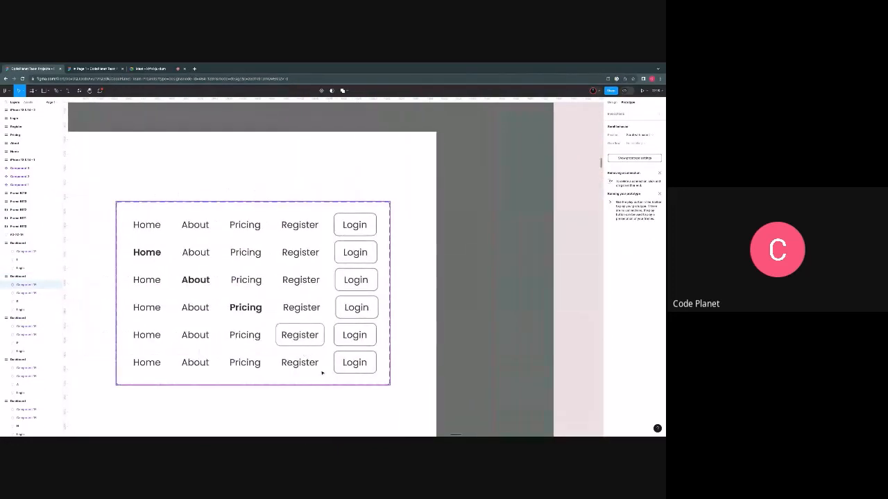
pyautogui.scroll(-3, 322, 372)
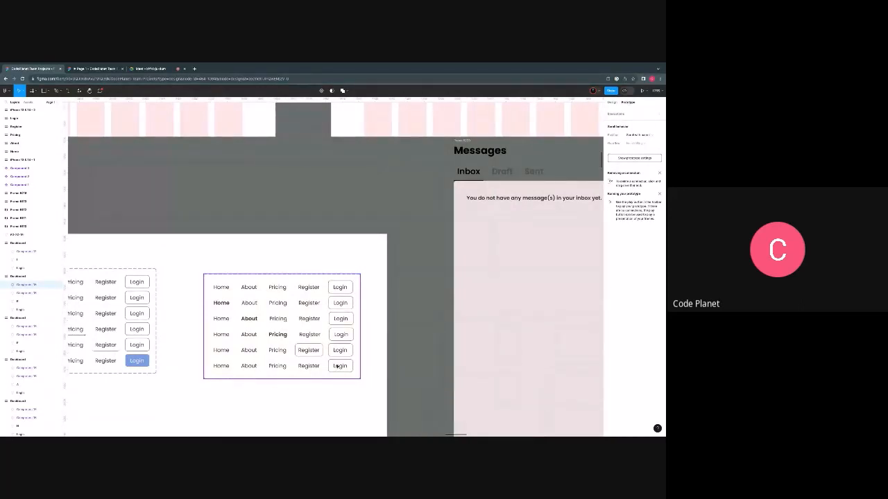
pyautogui.click(338, 367)
pyautogui.click(338, 367)
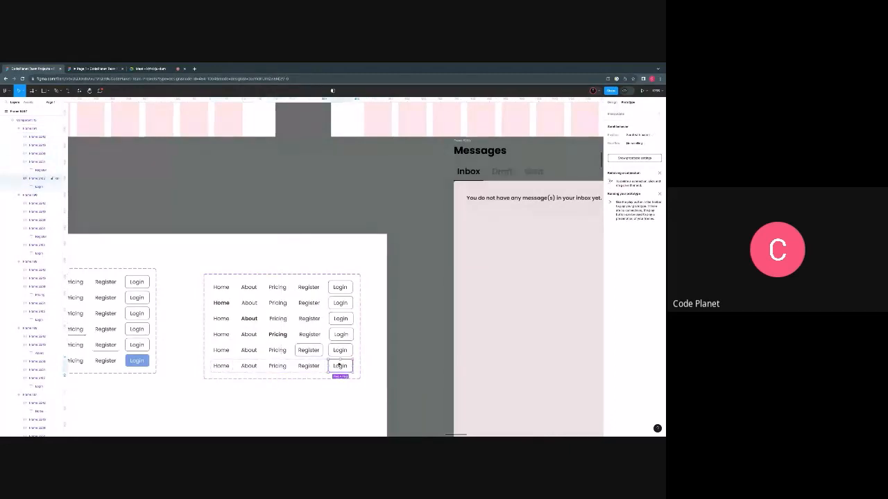
pyautogui.press('i')
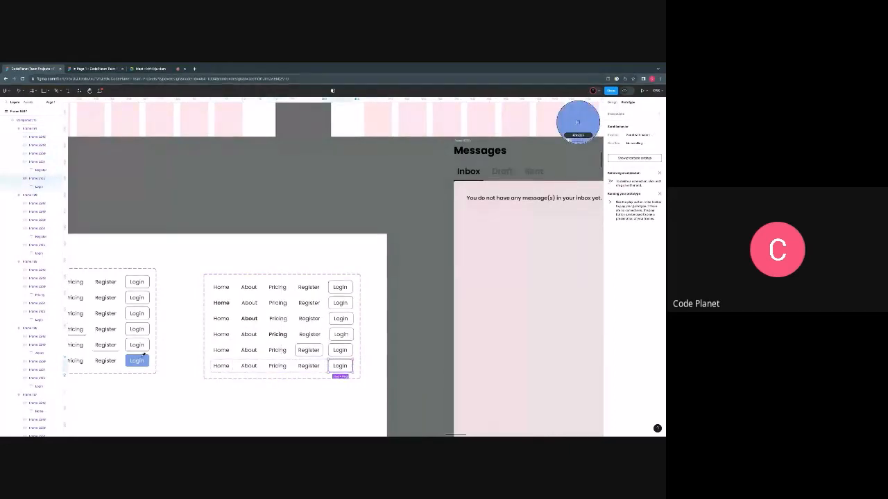
pyautogui.click(143, 356)
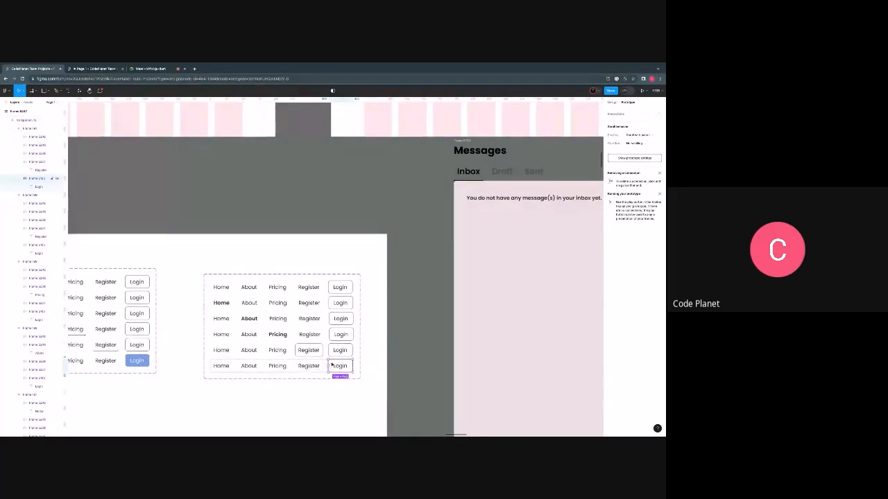
pyautogui.press('i')
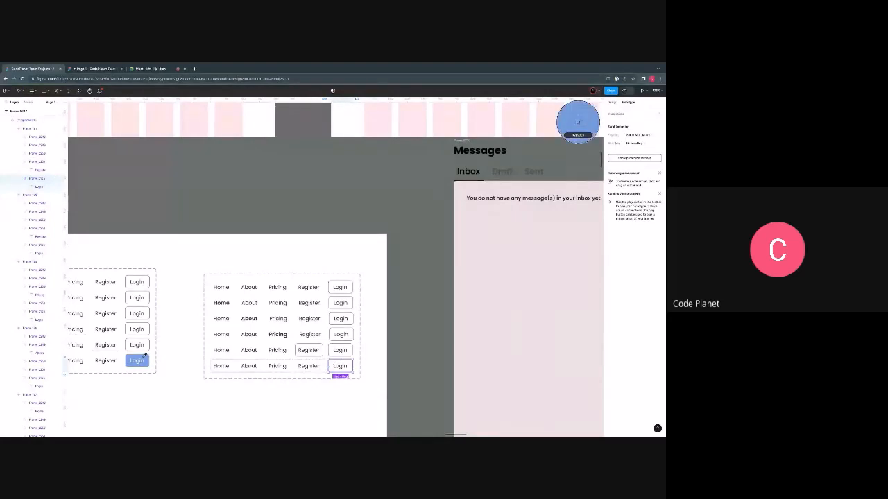
pyautogui.click(144, 355)
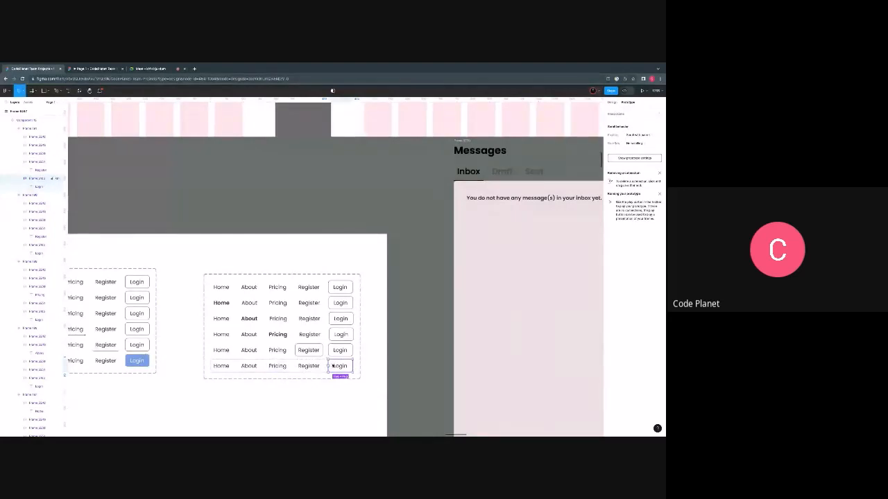
# - Fill the last variant's Login button with the blue sampled from the filled Login button in the first component set
pyautogui.scroll(10, 340, 365)
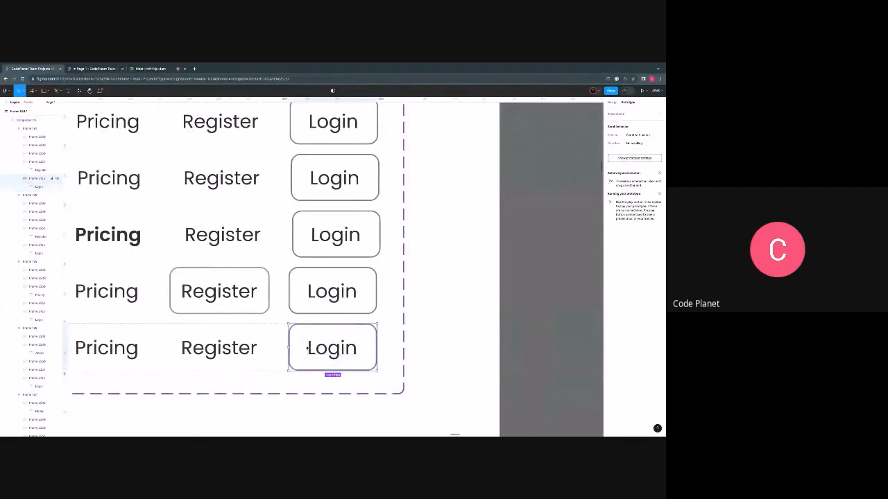
pyautogui.doubleClick(305, 339)
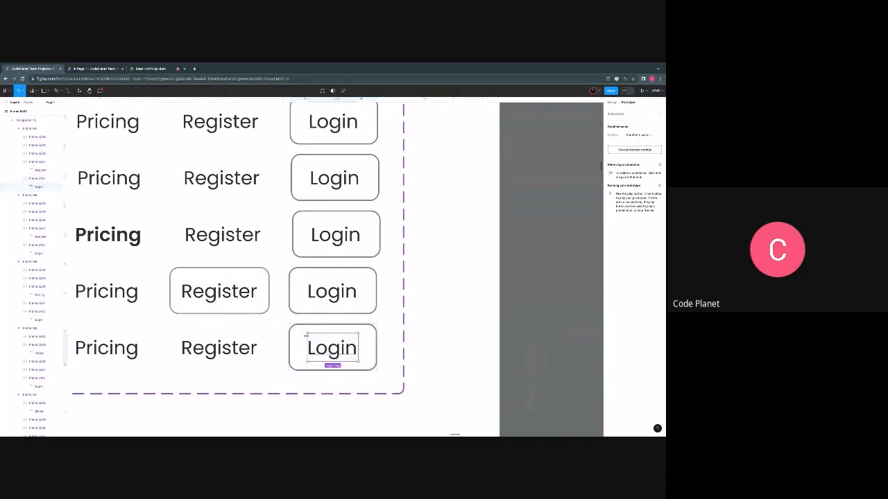
pyautogui.click(303, 336)
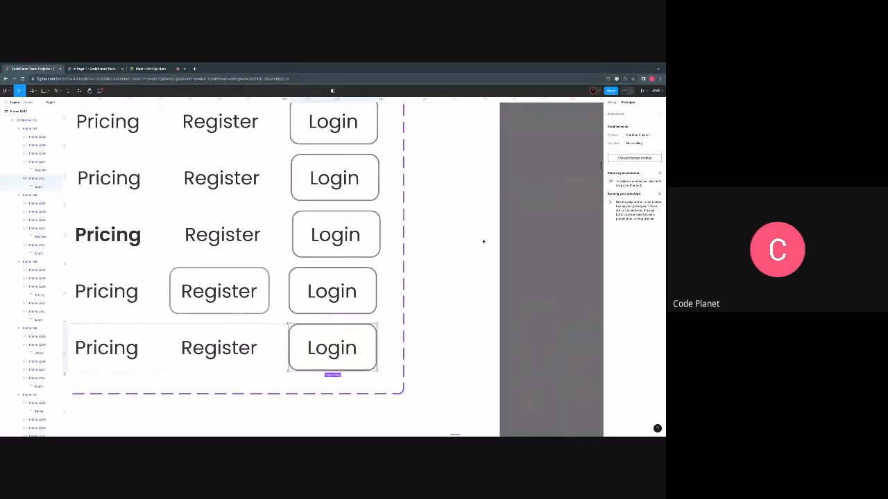
pyautogui.click(612, 102)
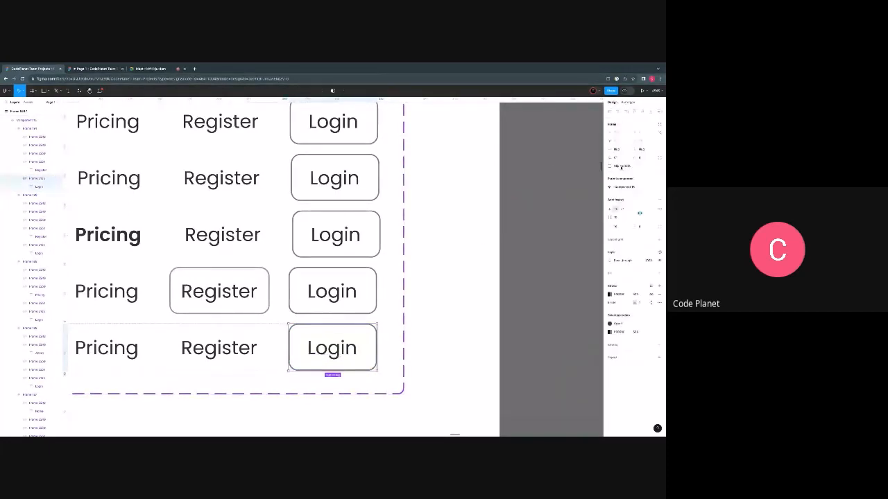
pyautogui.click(618, 272)
pyautogui.scroll(-3, 339, 367)
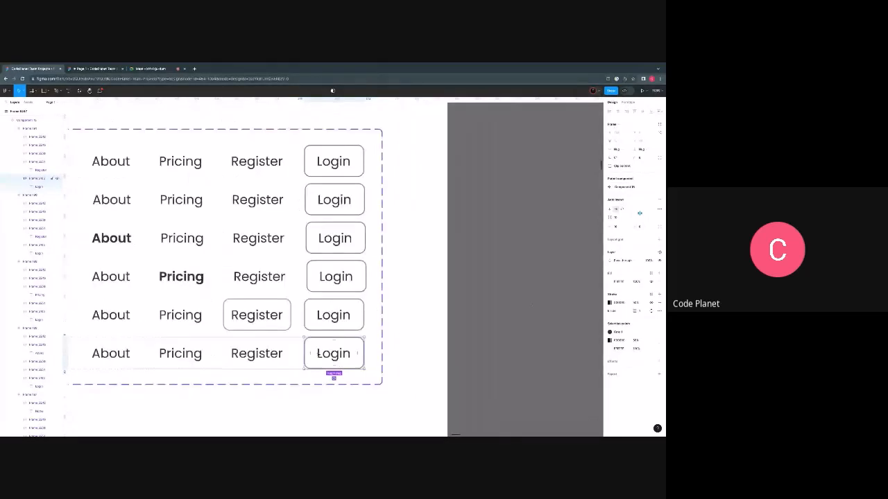
pyautogui.press('i')
pyautogui.hscroll(-4, 312, 353)
pyautogui.scroll(-5, 305, 357)
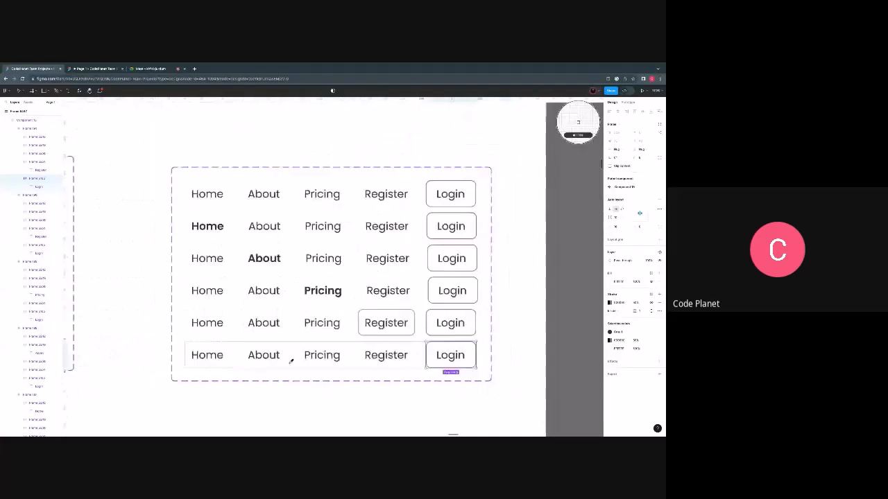
pyautogui.click(151, 347)
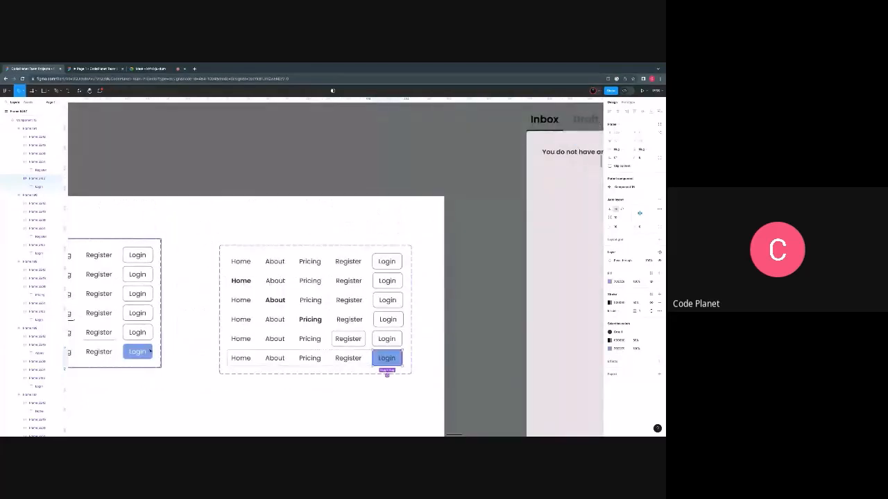
# - Set the Login text colour in the blue button of the second component set to white, FFFFFF
pyautogui.click(381, 359)
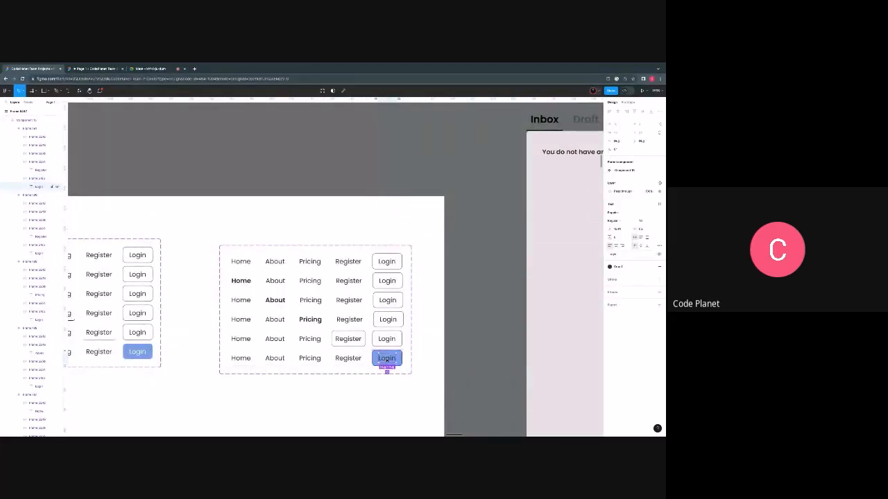
pyautogui.click(650, 266)
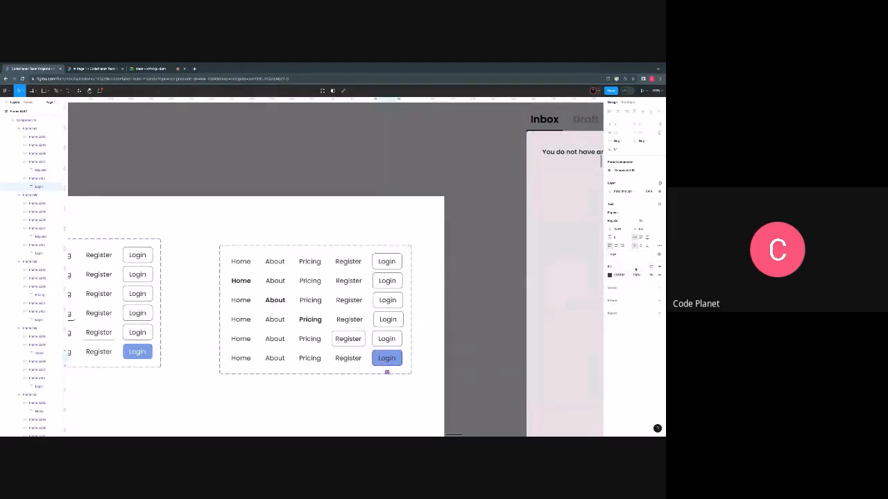
pyautogui.click(624, 276)
pyautogui.write('fff')
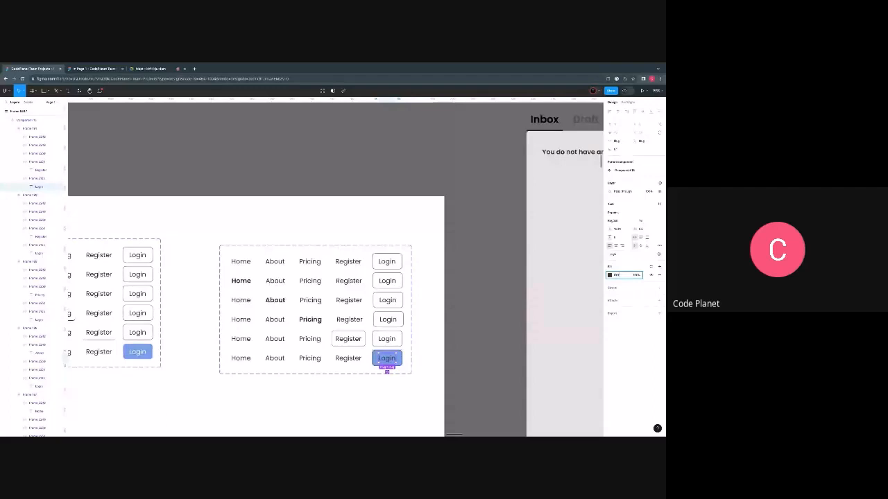
pyautogui.press('Return')
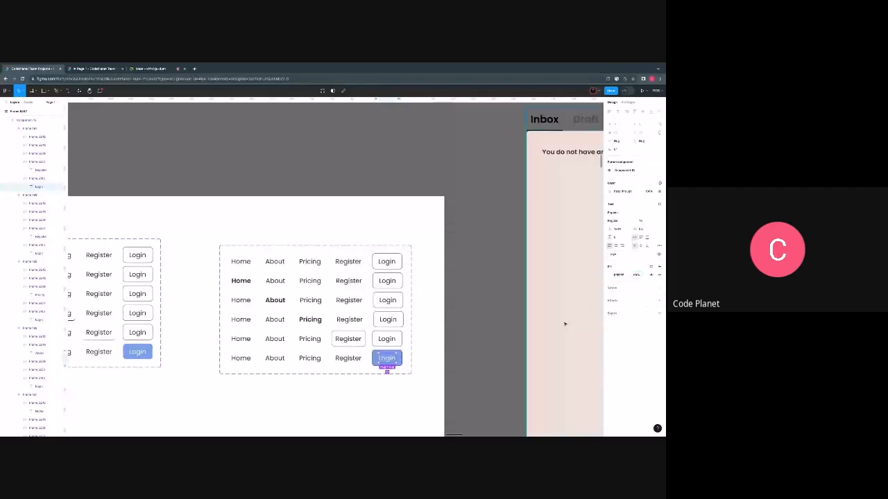
pyautogui.click(488, 333)
# - Copy the last navigation bar variant, with the blue Login button, from the second component set
pyautogui.scroll(-3, 487, 334)
pyautogui.scroll(2, 366, 334)
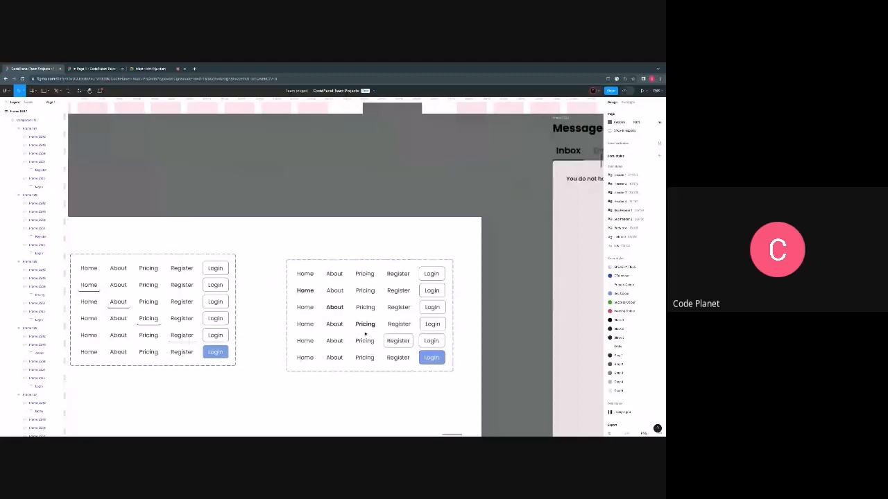
pyautogui.doubleClick(365, 335)
pyautogui.scroll(-5, 365, 334)
pyautogui.scroll(1, 269, 337)
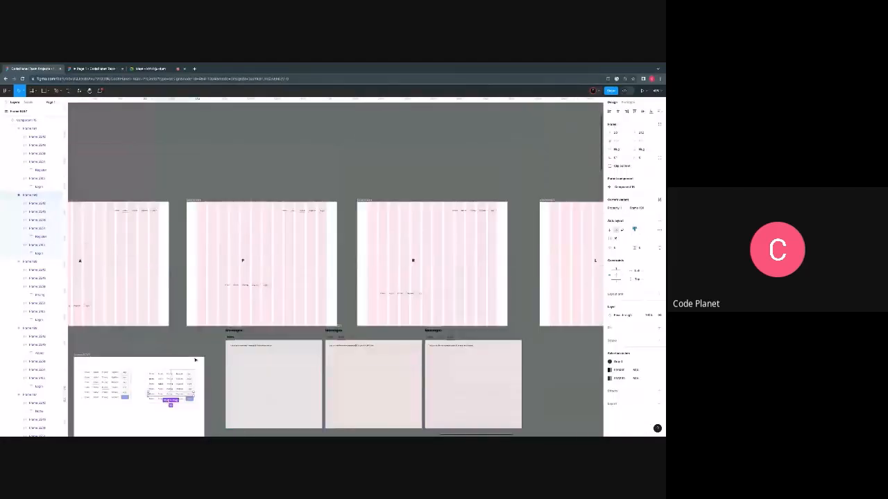
pyautogui.scroll(-2, 195, 360)
pyautogui.scroll(3, 184, 327)
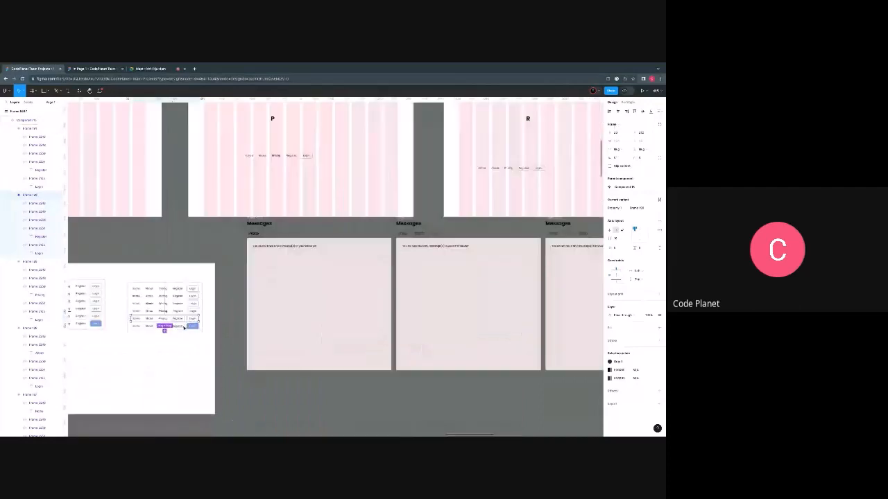
pyautogui.scroll(2, 184, 327)
pyautogui.rightClick(183, 328)
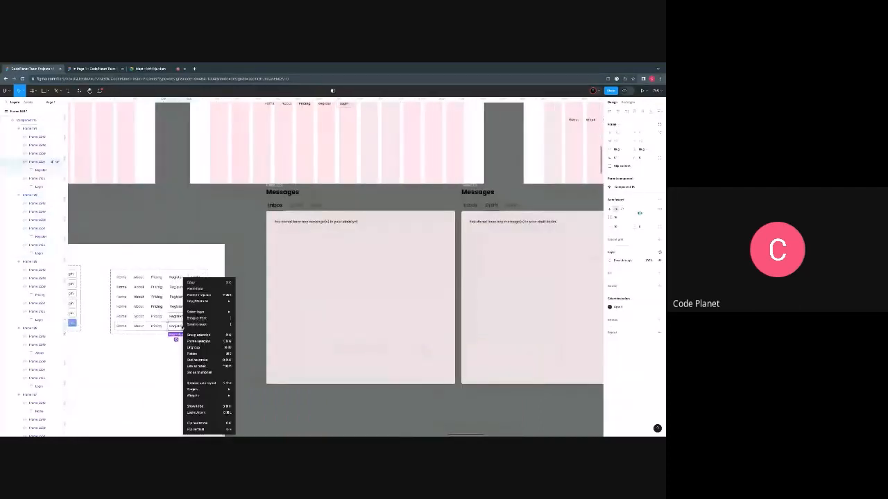
pyautogui.click(159, 329)
pyautogui.rightClick(159, 329)
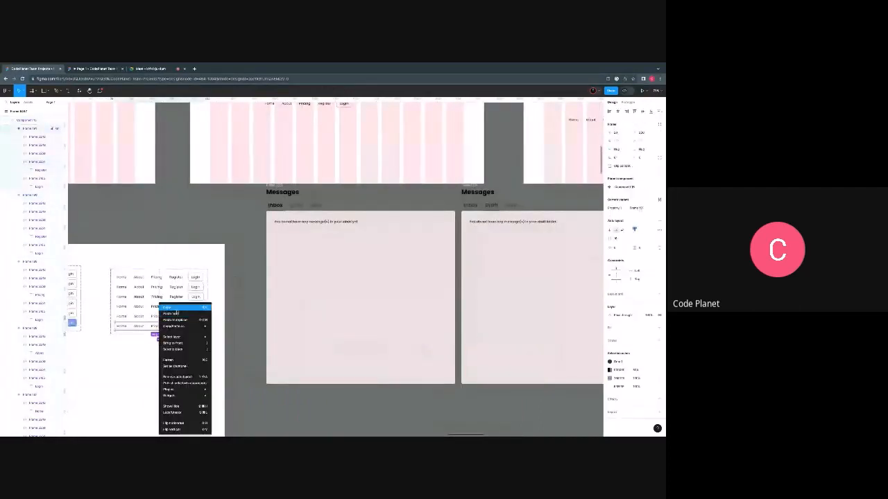
pyautogui.click(179, 307)
# - Paste the copied filled-Login navigation bar inside the L dashboard, below the letter L
pyautogui.scroll(-4, 201, 340)
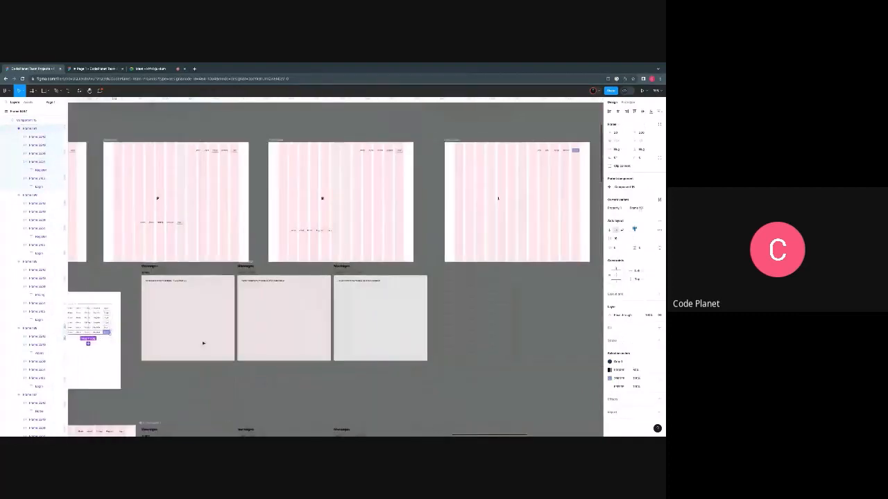
pyautogui.rightClick(425, 235)
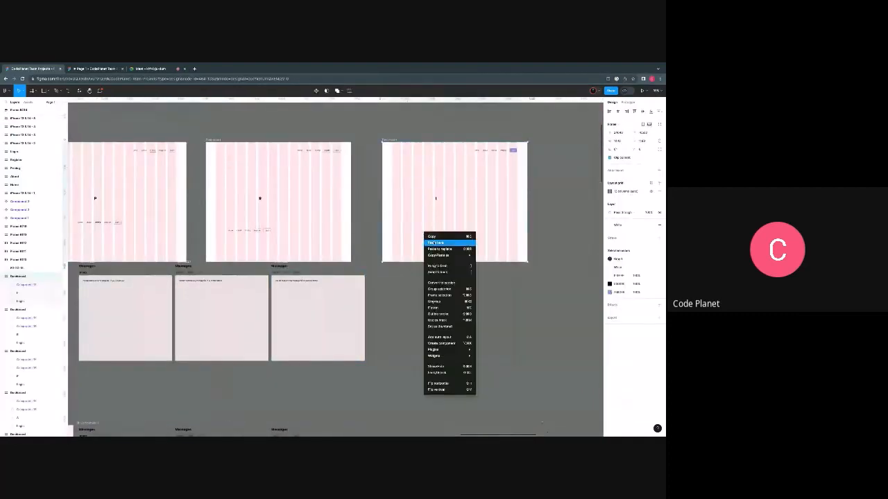
pyautogui.click(435, 243)
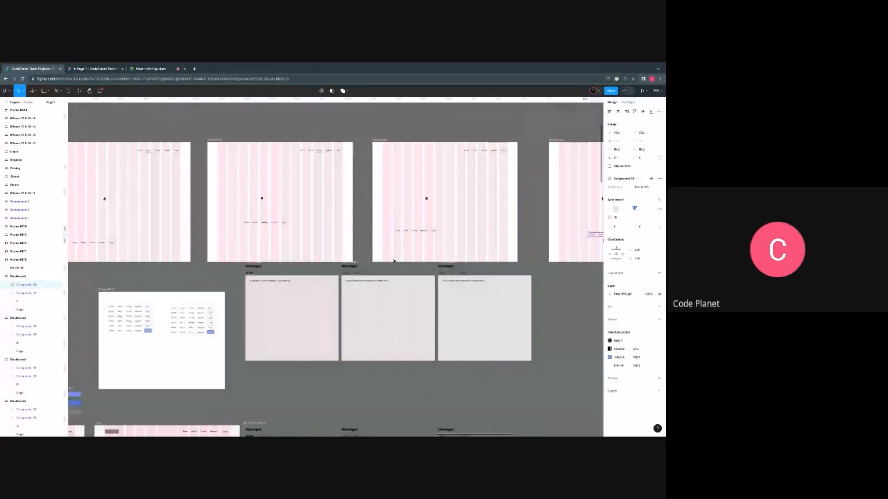
# - Move the A dashboard's lower navigation bar toward the bottom-left corner and set the H dashboard's lower bar to Y 1000
pyautogui.scroll(2, 394, 262)
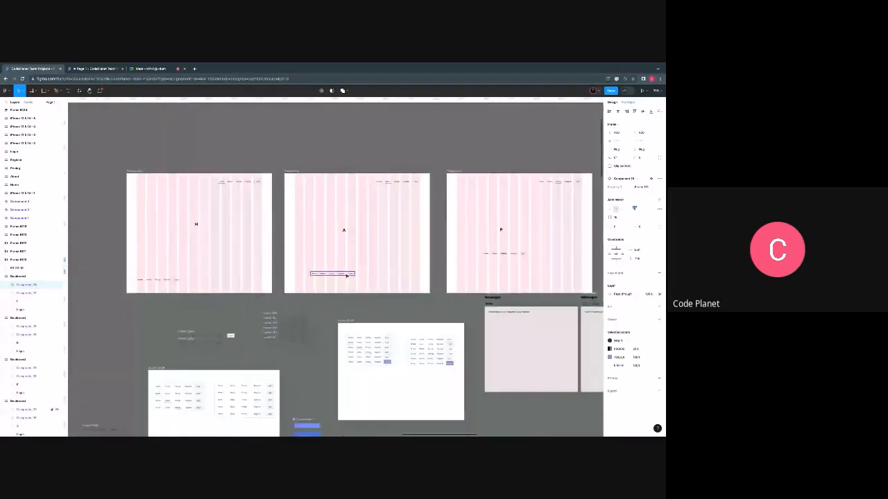
pyautogui.moveTo(347, 275); pyautogui.dragTo(332, 281)
pyautogui.click(163, 278)
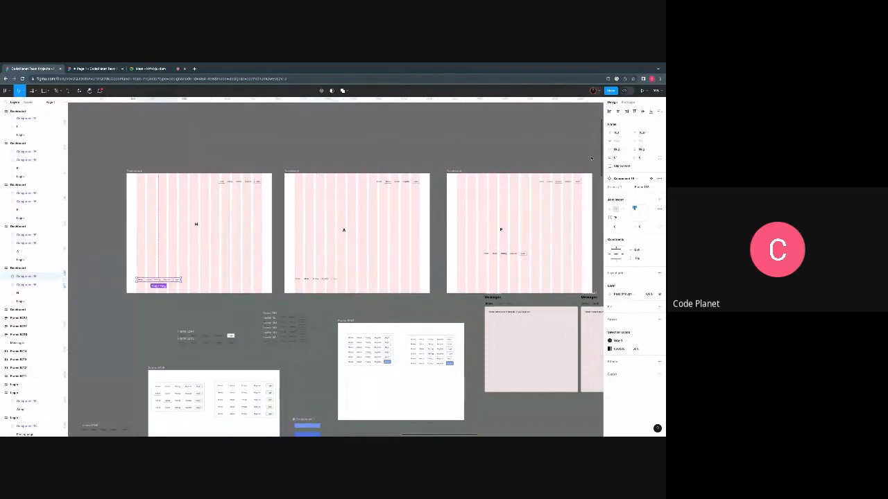
pyautogui.click(645, 134)
pyautogui.write('1000')
pyautogui.press('Return')
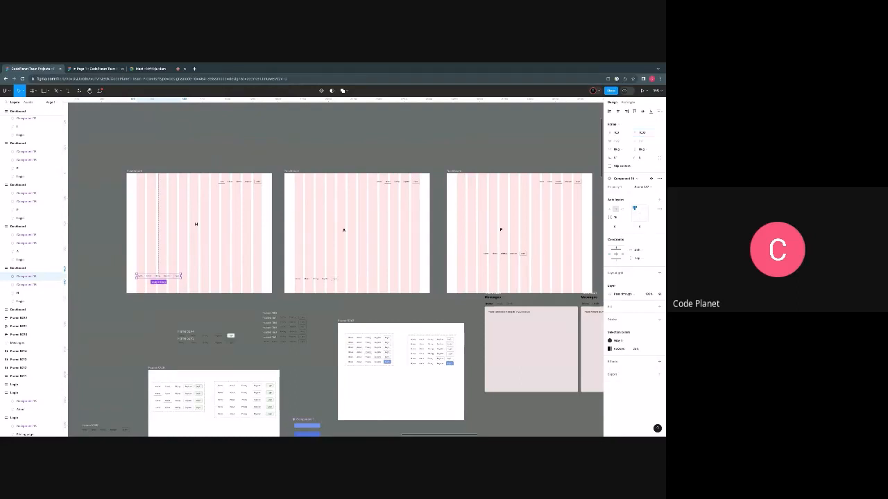
# - Select the lower navigation bars on the A, P, R and L dashboards together and set their X position to 100
pyautogui.click(323, 278)
pyautogui.hscroll(3, 430, 260)
pyautogui.keyDown('shift'); pyautogui.click(417, 255); pyautogui.keyUp('shift')
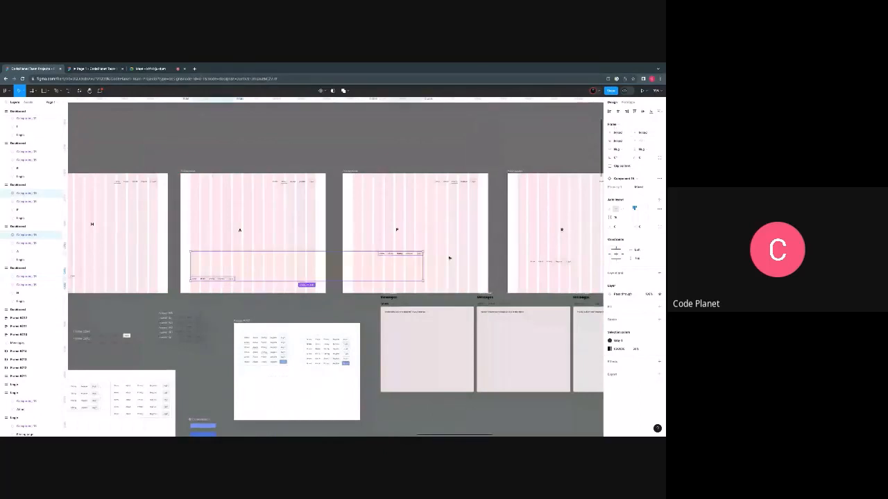
pyautogui.hscroll(4, 451, 263)
pyautogui.keyDown('shift'); pyautogui.click(403, 263); pyautogui.keyUp('shift')
pyautogui.hscroll(2, 405, 267)
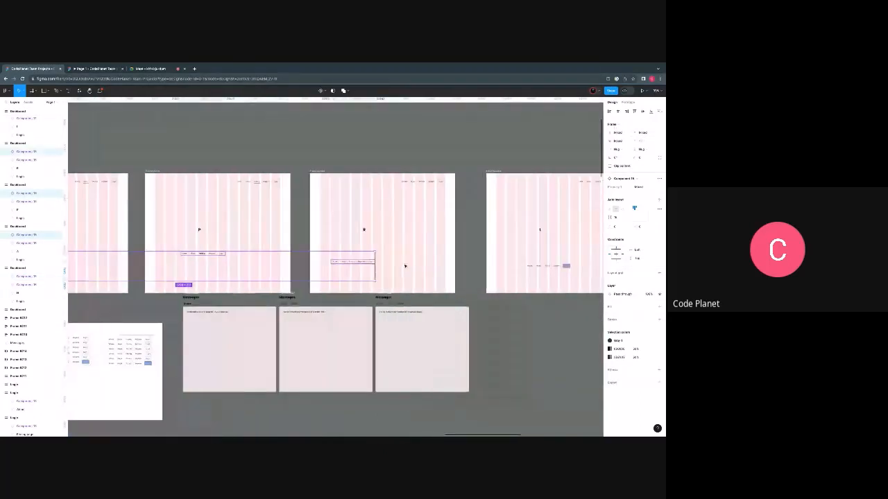
pyautogui.hscroll(3, 405, 266)
pyautogui.keyDown('shift'); pyautogui.click(405, 266); pyautogui.keyUp('shift')
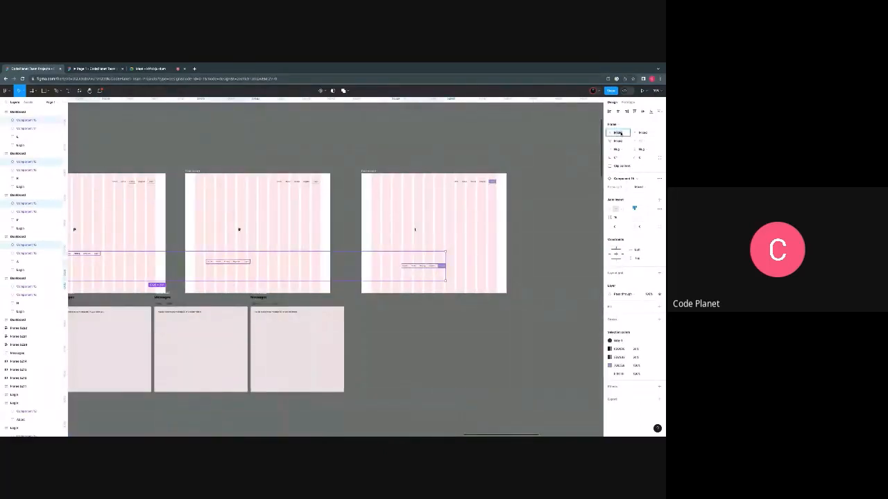
pyautogui.write('100')
pyautogui.press('Return')
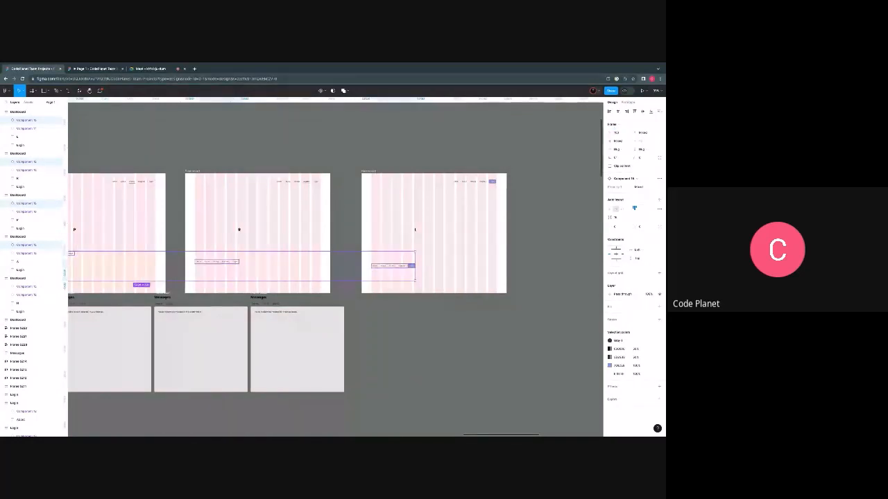
# - Set the Y position of the selected lower navigation bars on the A, P, R and L dashboards to 1000
pyautogui.click(645, 134)
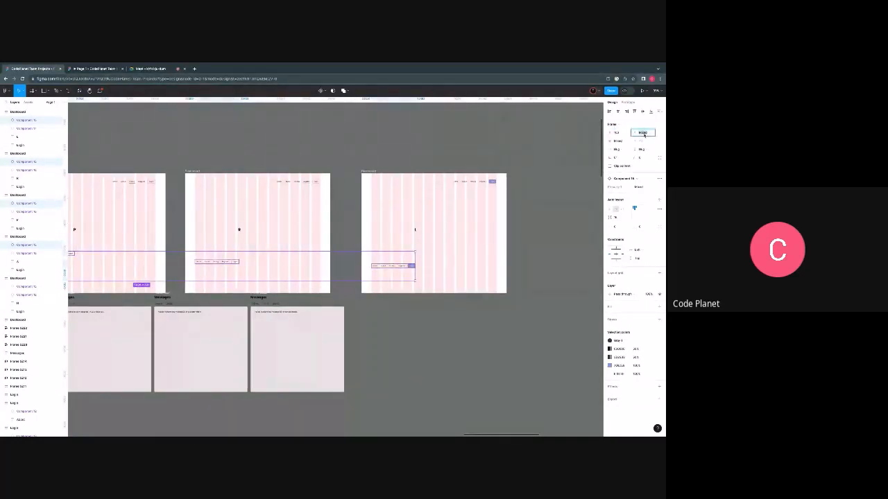
pyautogui.write('6')
pyautogui.press('Return')
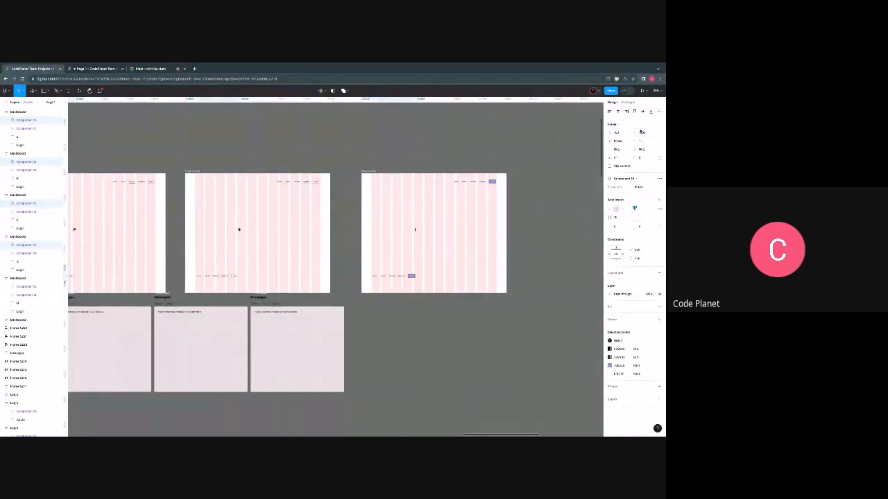
pyautogui.hscroll(-4, 353, 287)
pyautogui.hscroll(-9, 353, 286)
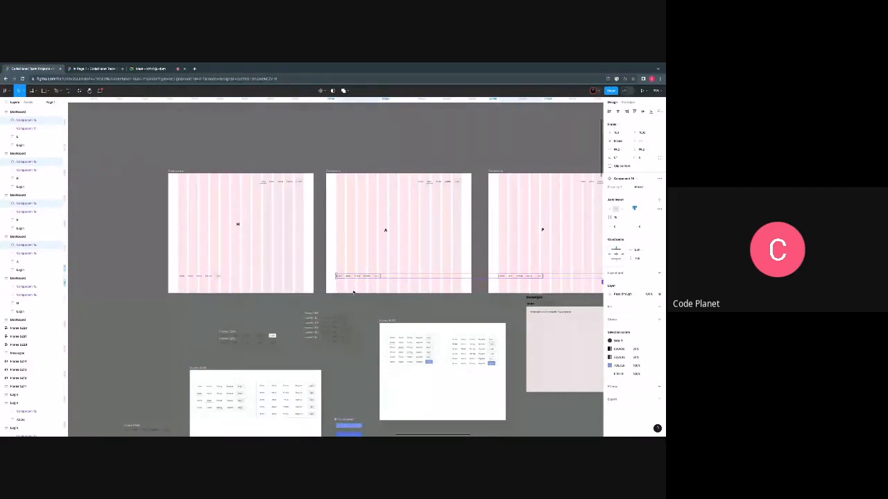
# - Examine the rows of the bold-style navigation bar variant set up close
pyautogui.scroll(1, 353, 292)
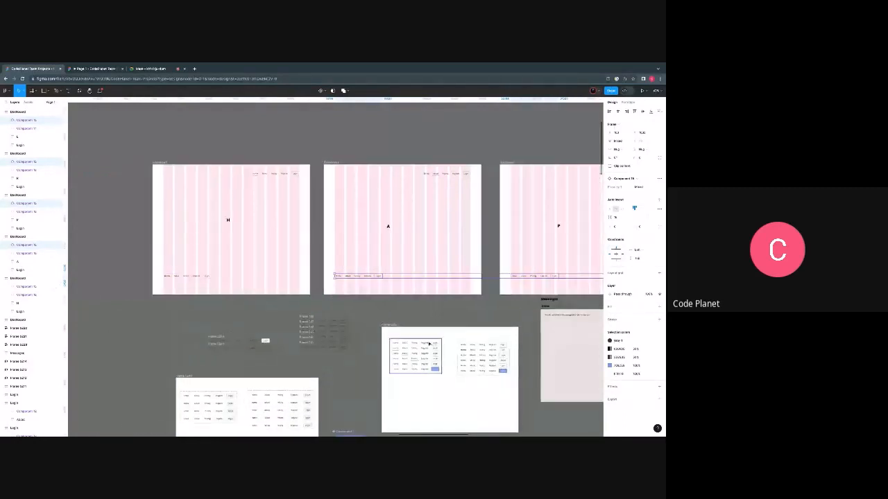
pyautogui.hscroll(5, 374, 355)
pyautogui.scroll(6, 326, 357)
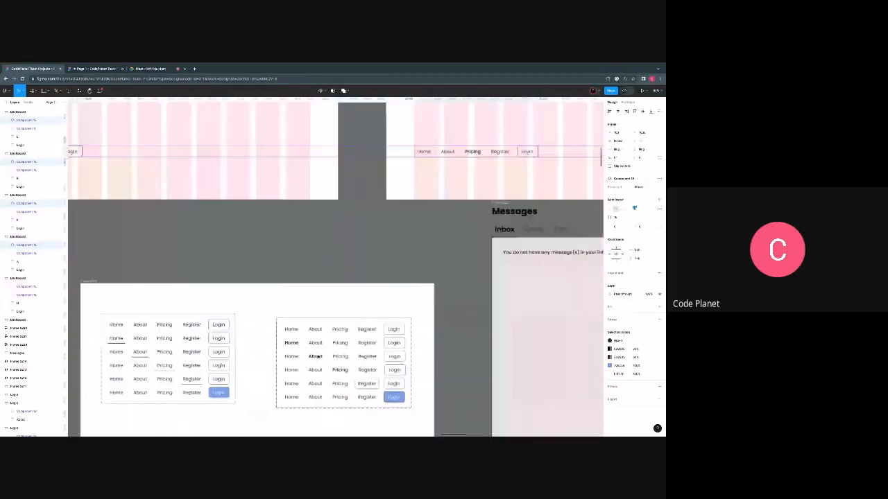
pyautogui.scroll(2, 325, 358)
pyautogui.scroll(-3, 317, 354)
pyautogui.hscroll(2, 317, 354)
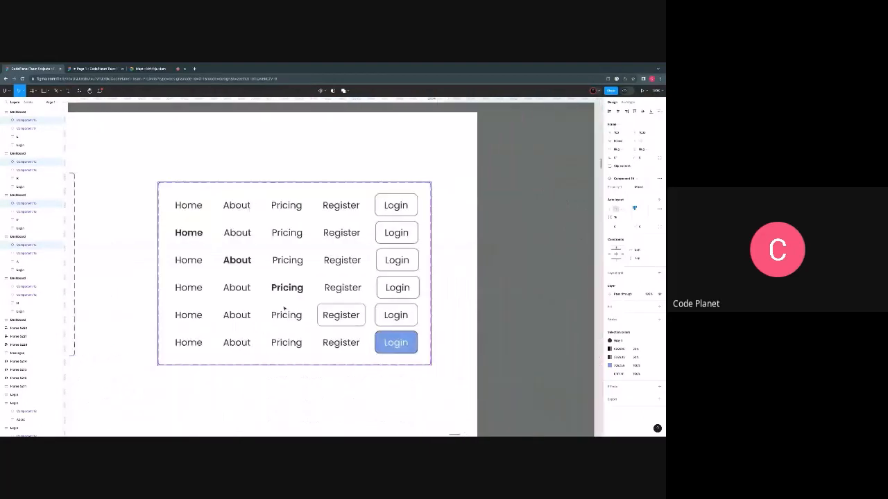
pyautogui.scroll(1, 226, 299)
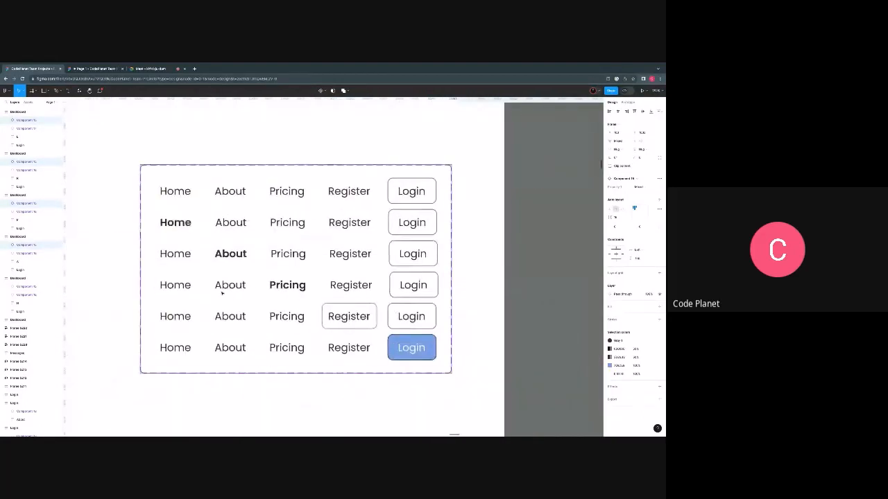
pyautogui.scroll(1, 230, 298)
pyautogui.scroll(-5, 200, 254)
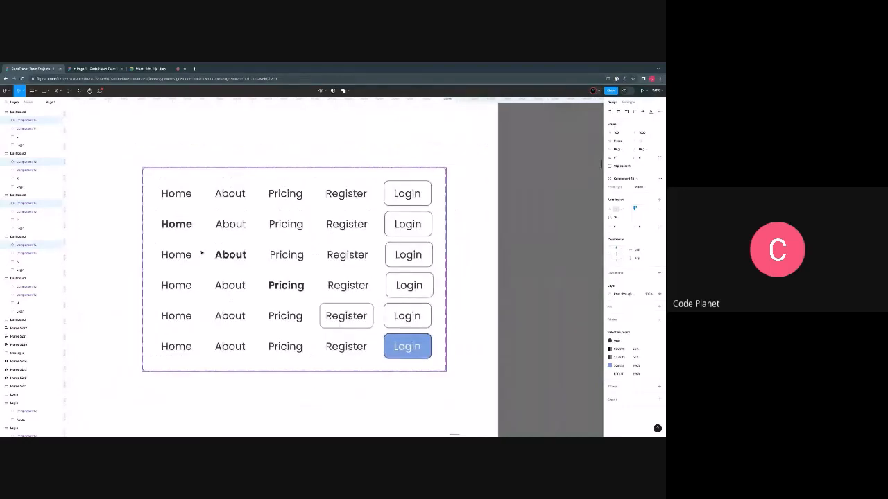
# - Add prototype links from the bold-Home variant's About item to the A dashboard and its Pricing item to the P dashboard
pyautogui.click(197, 247)
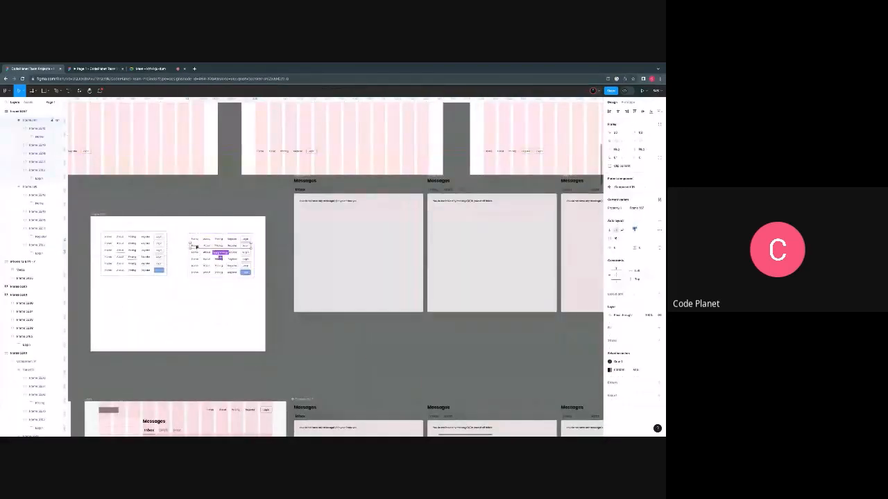
pyautogui.scroll(3, 195, 248)
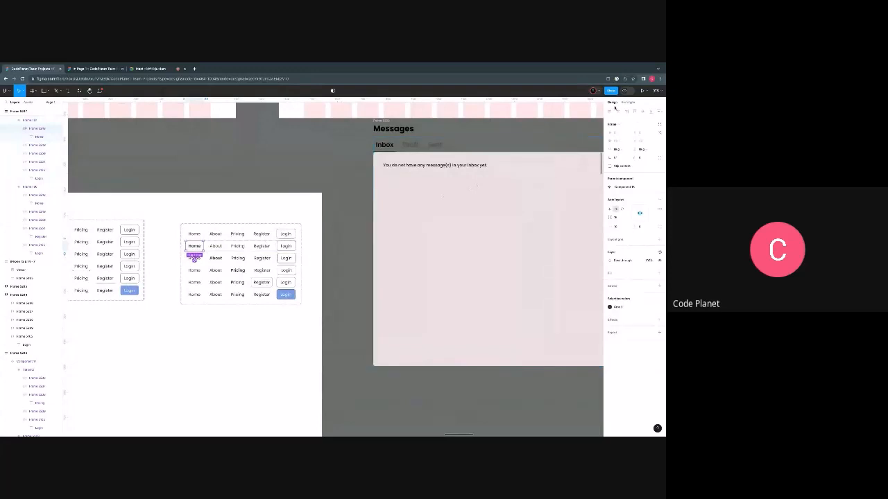
pyautogui.click(625, 103)
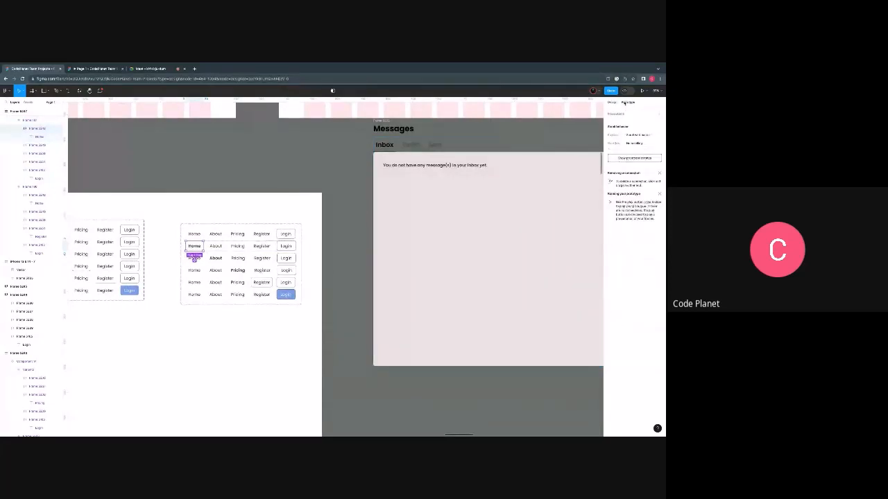
pyautogui.scroll(-5, 194, 259)
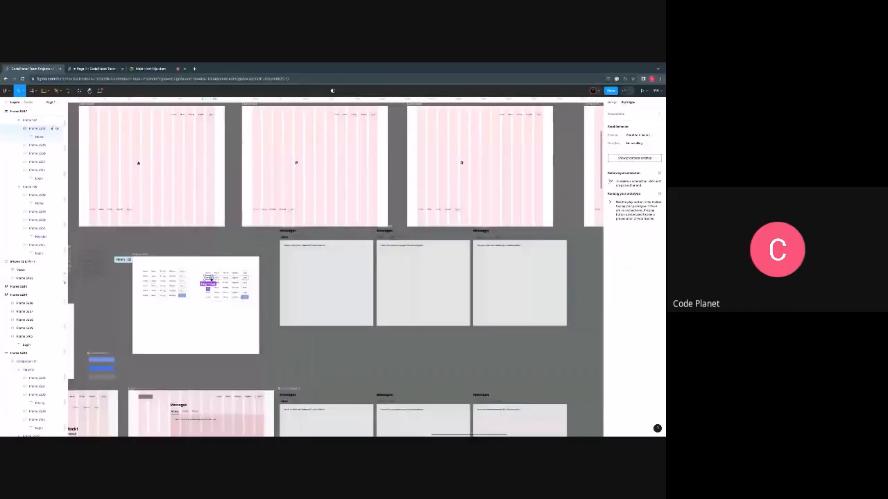
pyautogui.hscroll(-2, 194, 253)
pyautogui.hscroll(-3, 209, 269)
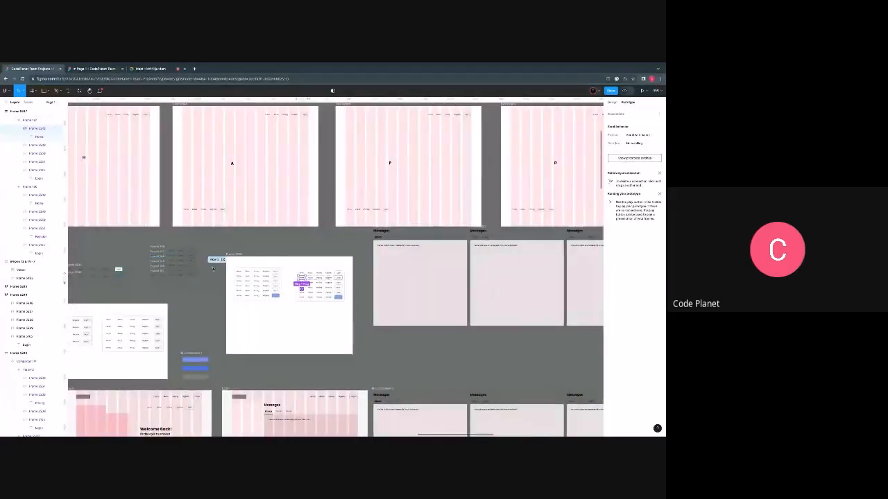
pyautogui.scroll(2, 301, 280)
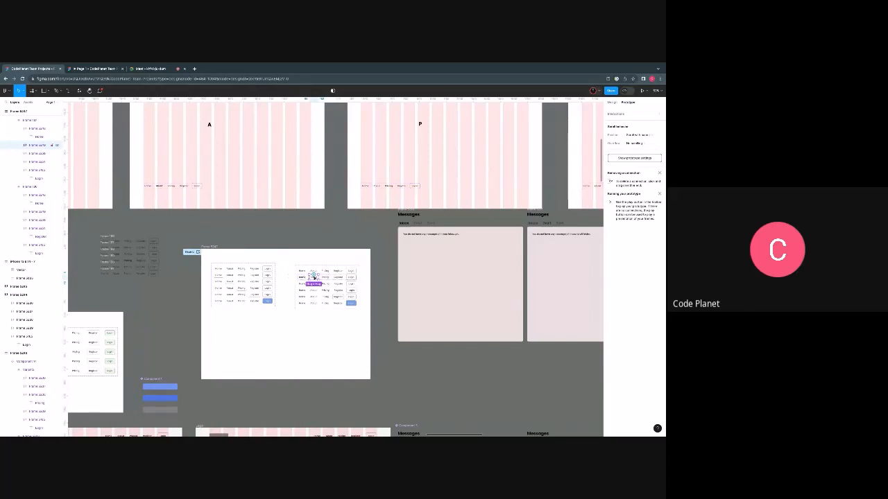
pyautogui.scroll(2, 313, 276)
pyautogui.scroll(5, 313, 278)
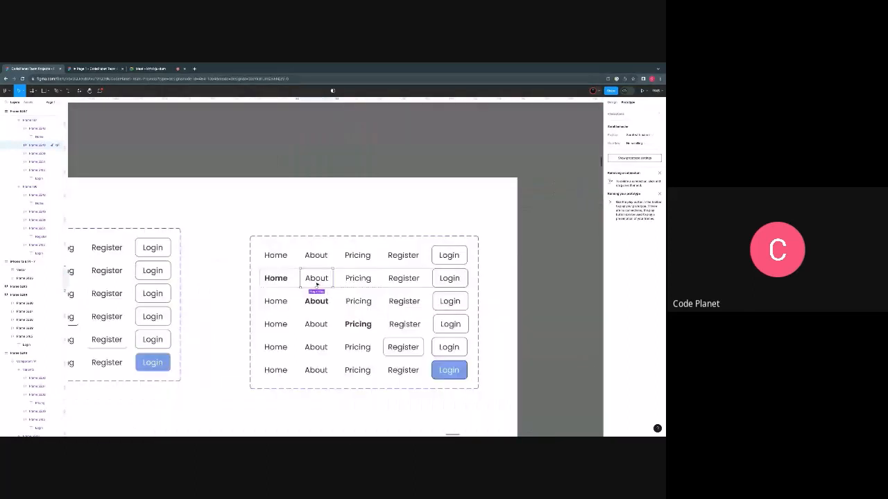
pyautogui.moveTo(315, 283); pyautogui.dragTo(237, 139)
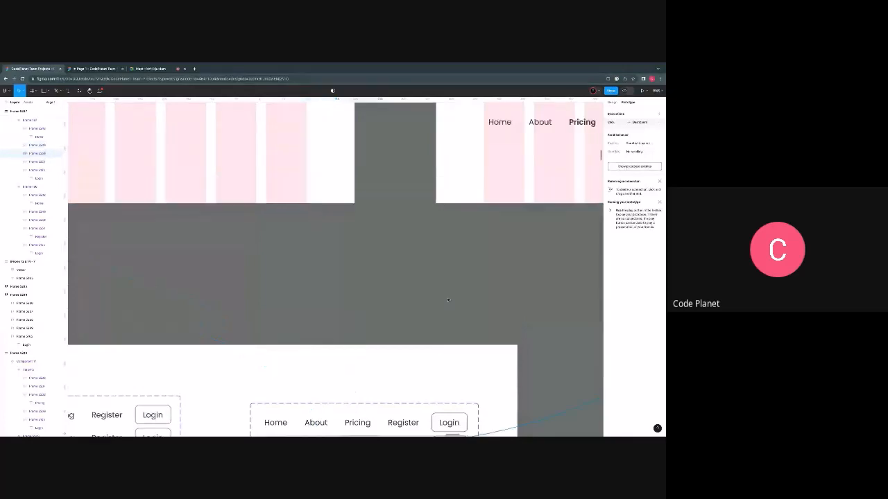
pyautogui.scroll(-4, 400, 349)
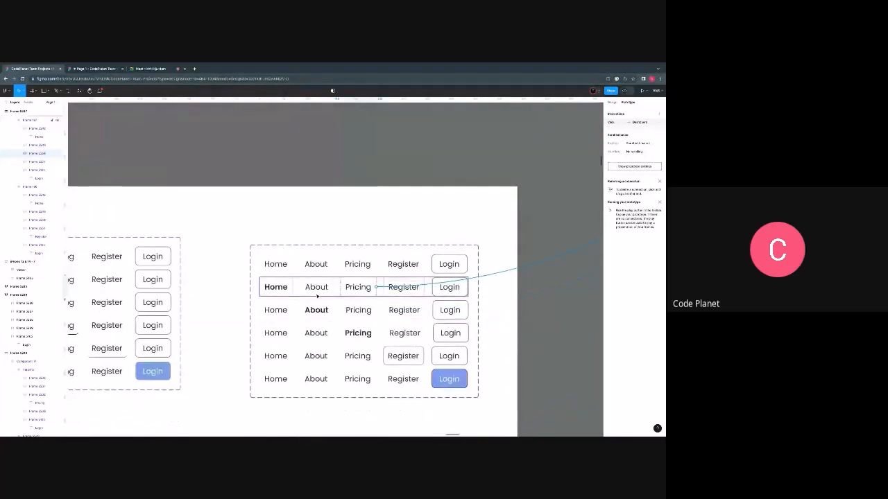
# - Try the About link of the H dashboard's lower navigation bar in the prototype preview and return to the design file
pyautogui.click(285, 292)
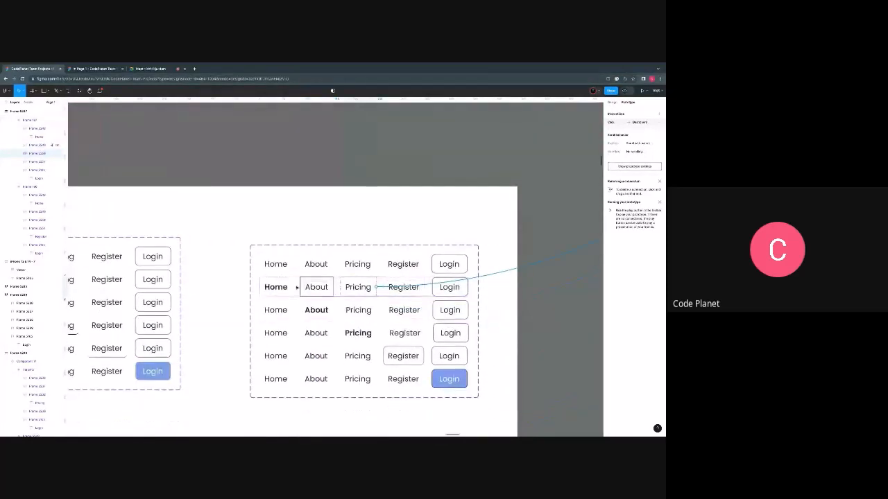
pyautogui.click(79, 70)
pyautogui.click(264, 292)
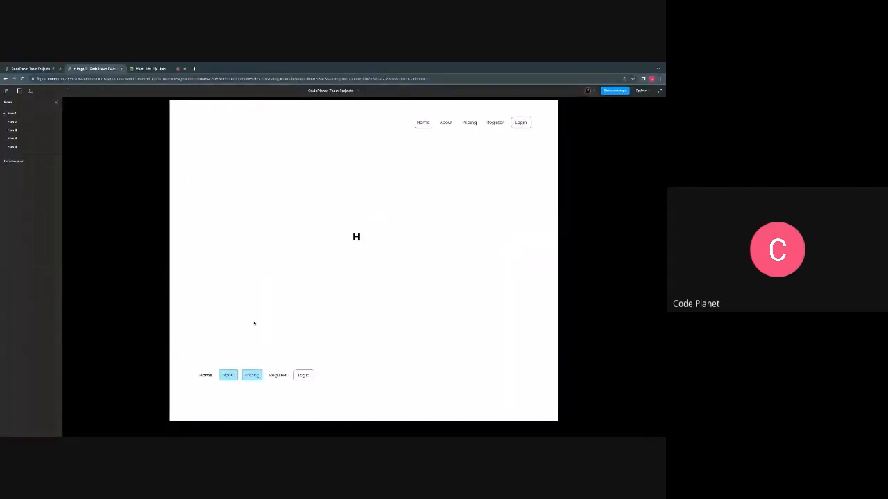
pyautogui.click(229, 392)
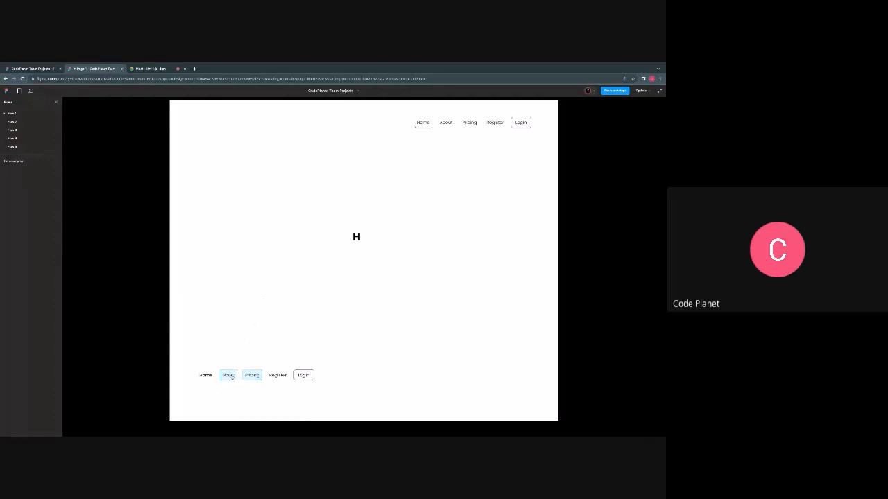
pyautogui.click(235, 392)
pyautogui.click(43, 69)
# - Link the Register item of the bold-Home variant to the R dashboard
pyautogui.scroll(-1, 368, 297)
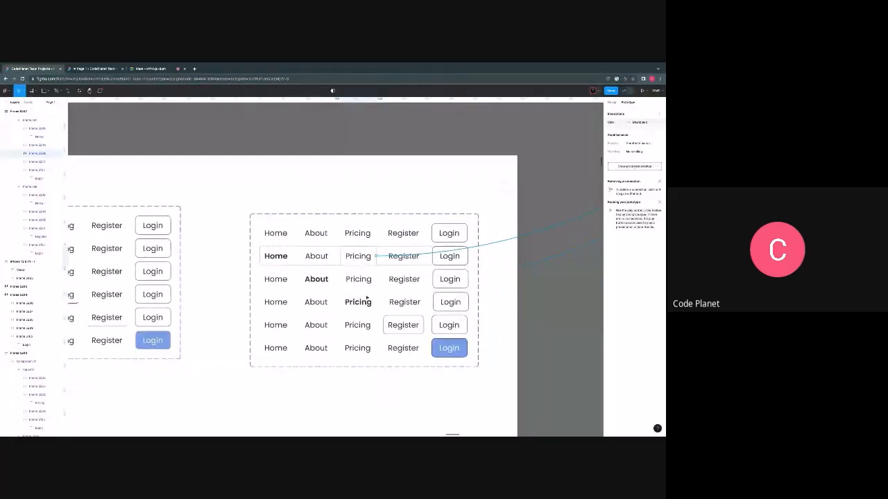
pyautogui.scroll(-1, 368, 297)
pyautogui.hscroll(1, 377, 280)
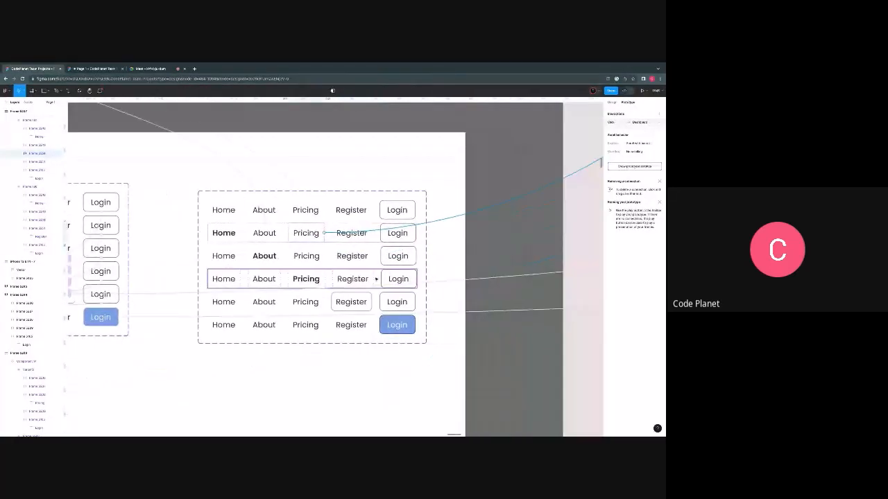
pyautogui.scroll(-5, 351, 248)
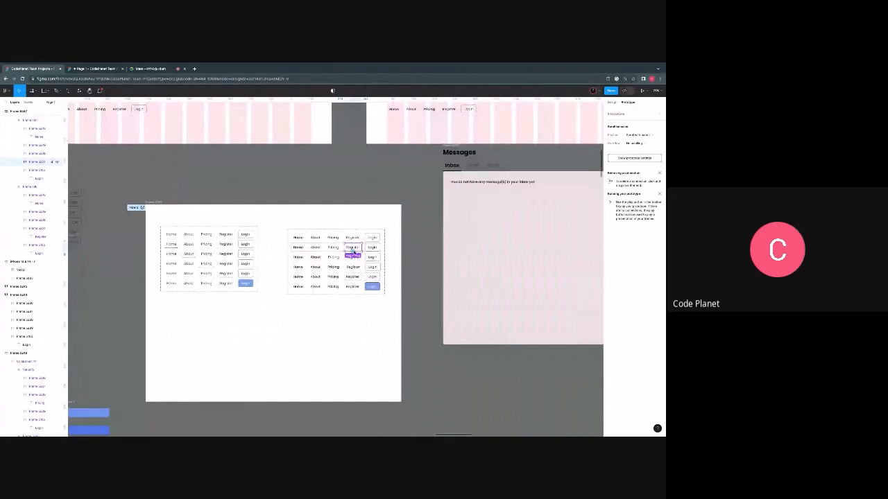
pyautogui.scroll(-2, 353, 250)
pyautogui.moveTo(360, 248); pyautogui.dragTo(569, 146)
# - Link the Login item of the bold-Home variant to the L dashboard
pyautogui.click(204, 302)
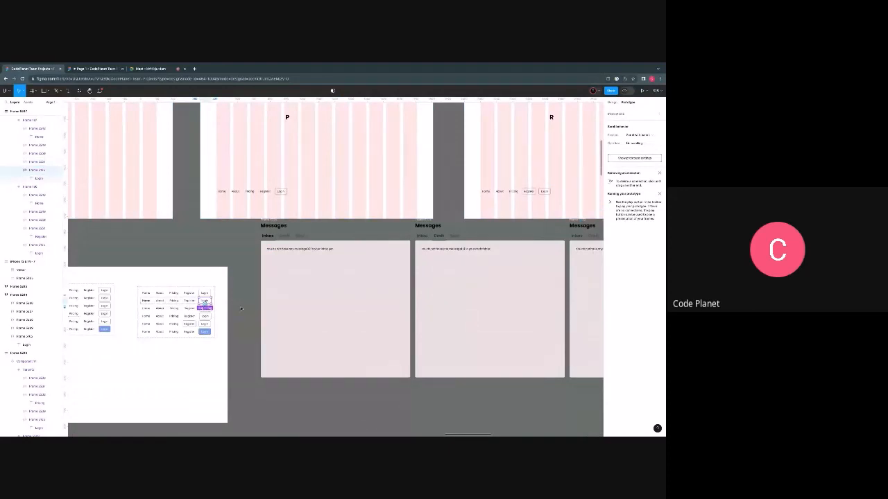
pyautogui.moveTo(213, 304); pyautogui.dragTo(546, 149)
pyautogui.hscroll(-6, 484, 218)
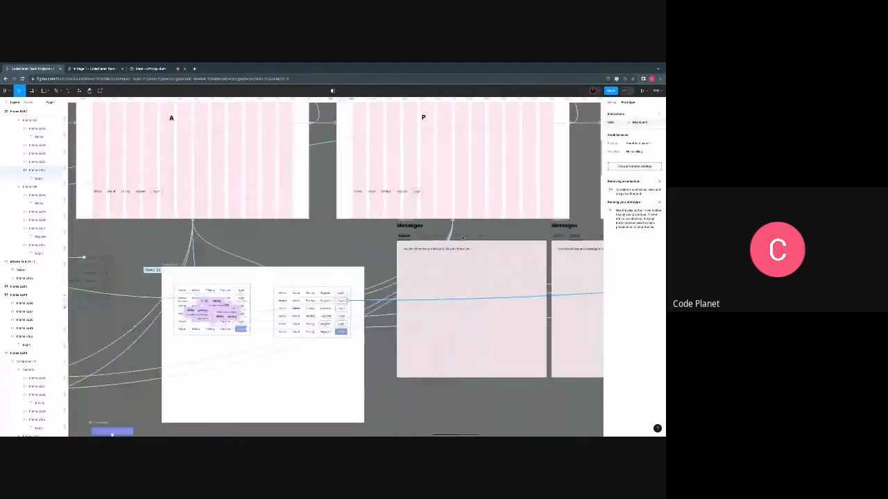
pyautogui.hscroll(-4, 463, 238)
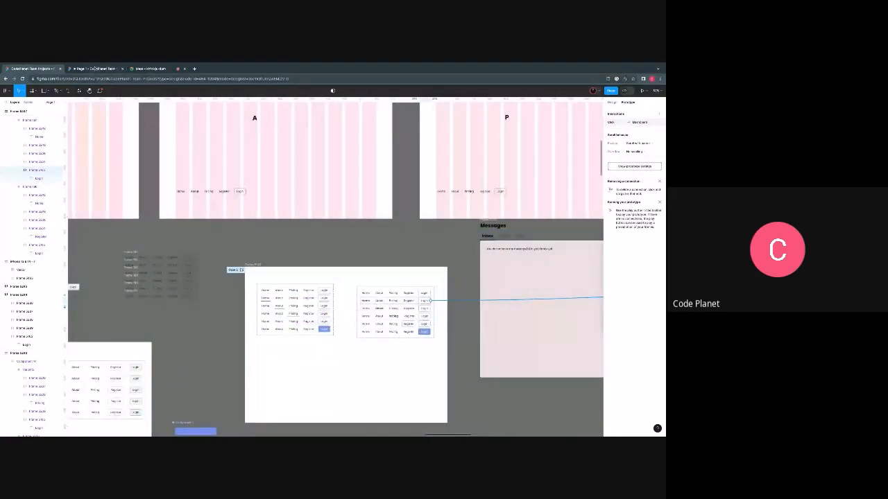
# - Test navigation from the H dashboard to the A dashboard with the lower bar's About item in the prototype preview
pyautogui.click(95, 68)
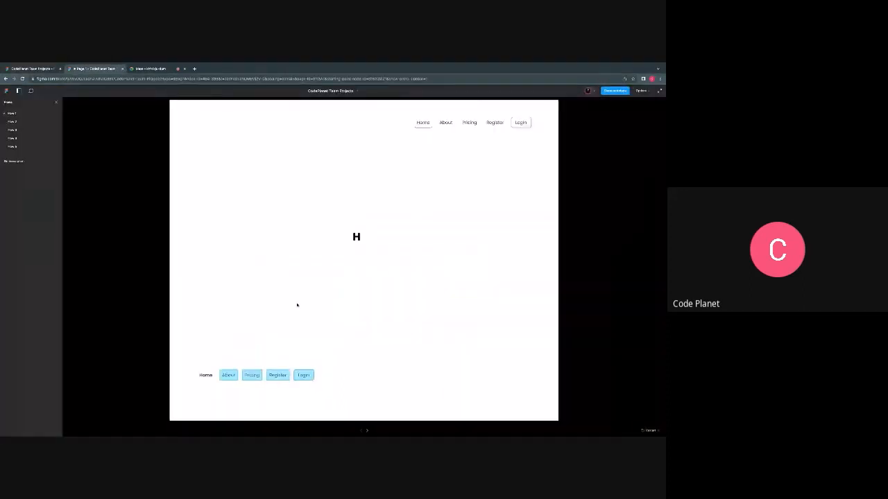
pyautogui.click(235, 394)
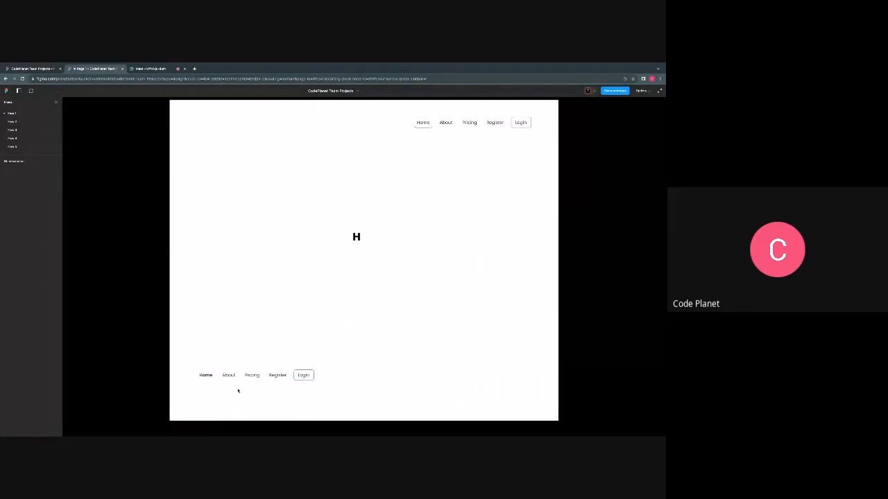
pyautogui.click(238, 391)
pyautogui.click(32, 69)
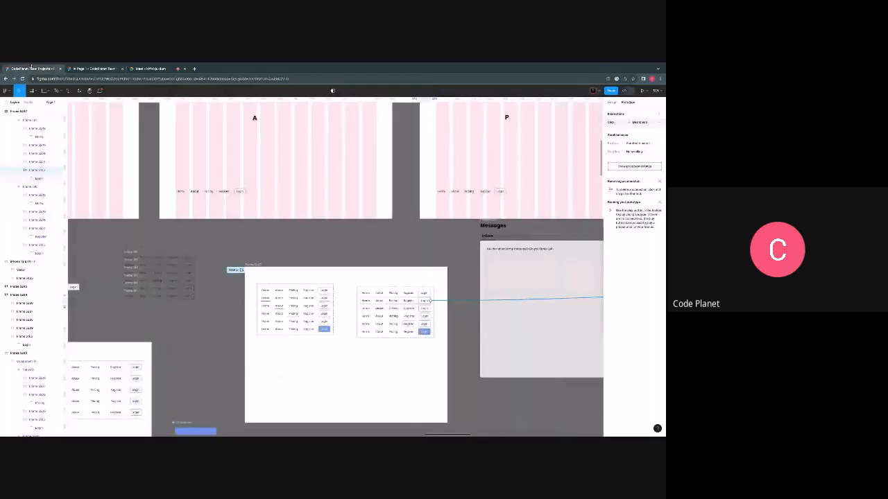
# - Link the Home item of the bold-About variant to the H dashboard
pyautogui.hscroll(1, 316, 330)
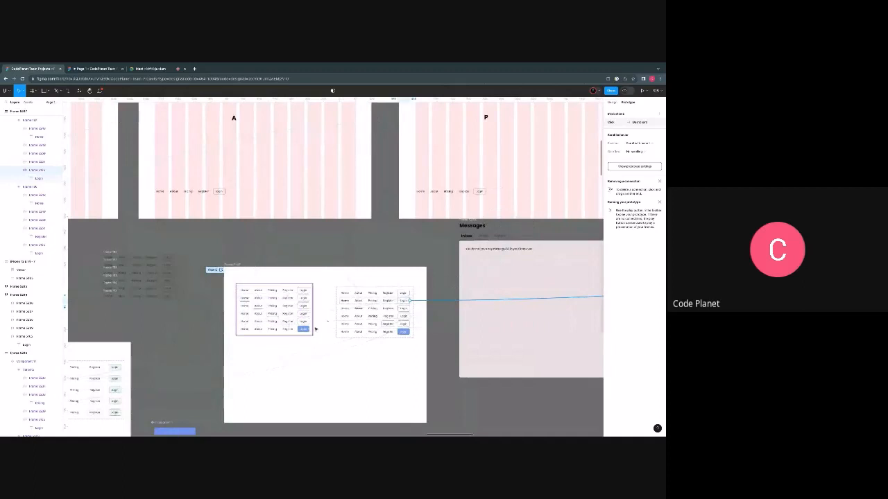
pyautogui.click(350, 311)
pyautogui.hscroll(1, 350, 312)
pyautogui.scroll(-2, 352, 312)
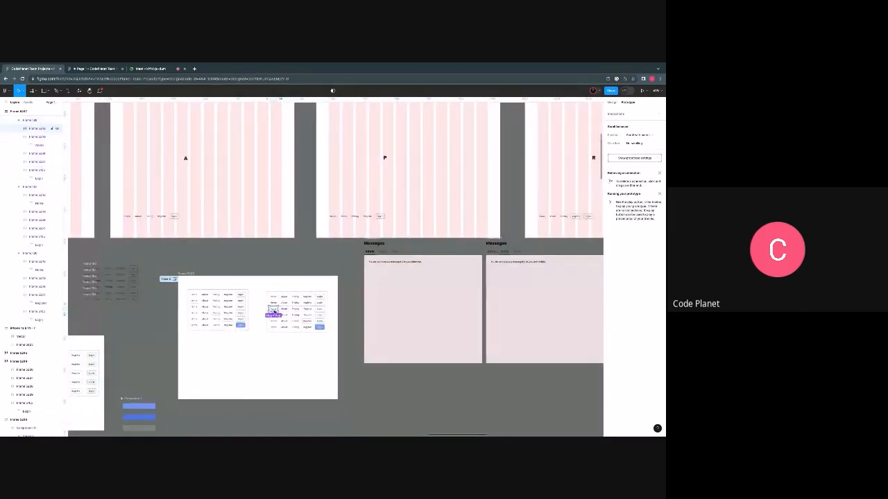
pyautogui.moveTo(269, 309); pyautogui.dragTo(123, 206)
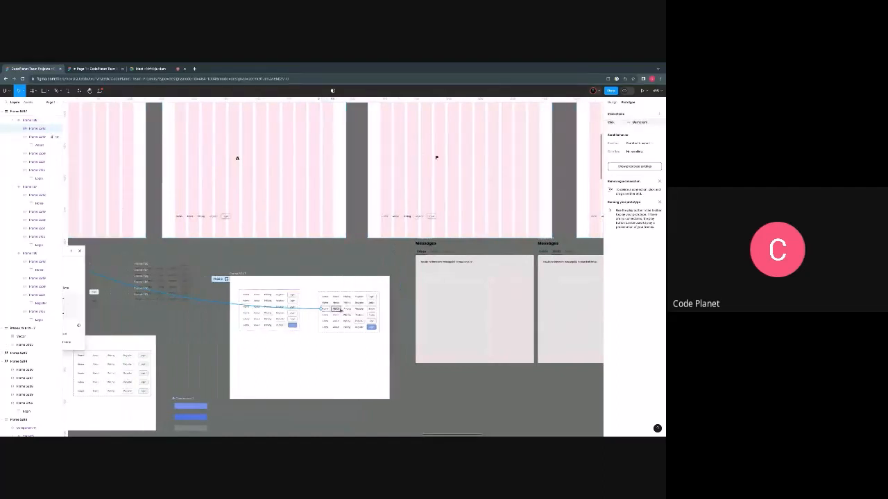
pyautogui.hscroll(-2, 340, 310)
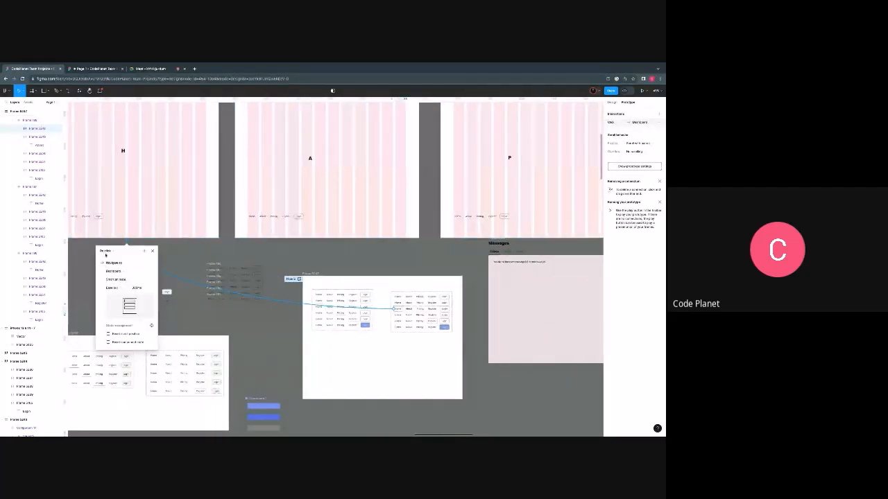
pyautogui.hscroll(4, 188, 296)
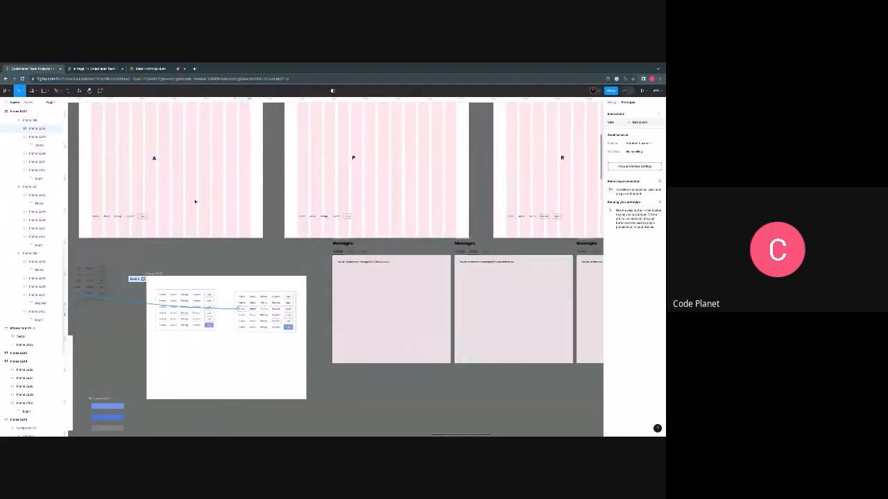
# - Link the bold-About variant's Pricing item to the P dashboard and its Register item to the R dashboard
pyautogui.click(257, 296)
pyautogui.doubleClick(262, 312)
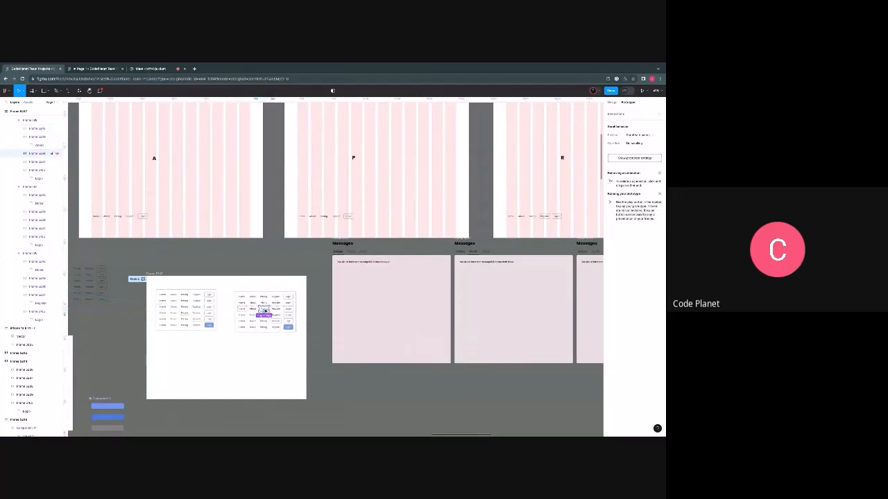
pyautogui.moveTo(289, 288); pyautogui.dragTo(361, 229)
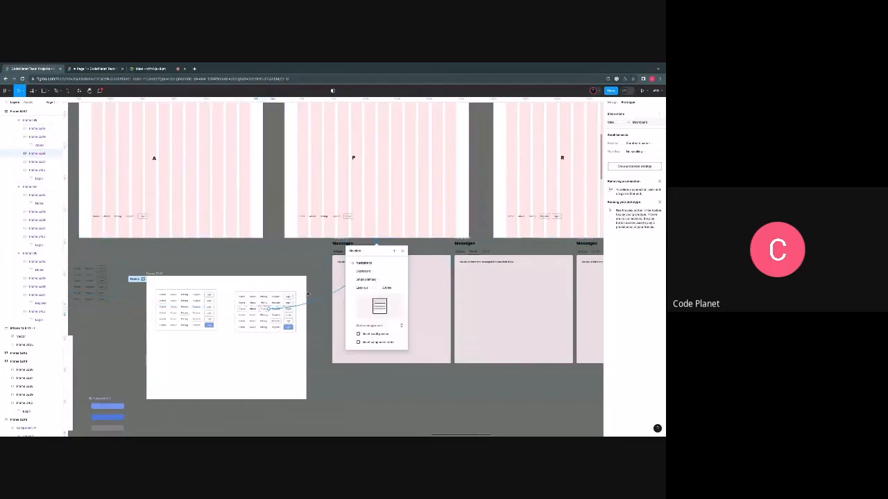
pyautogui.click(276, 312)
pyautogui.moveTo(282, 309); pyautogui.dragTo(535, 216)
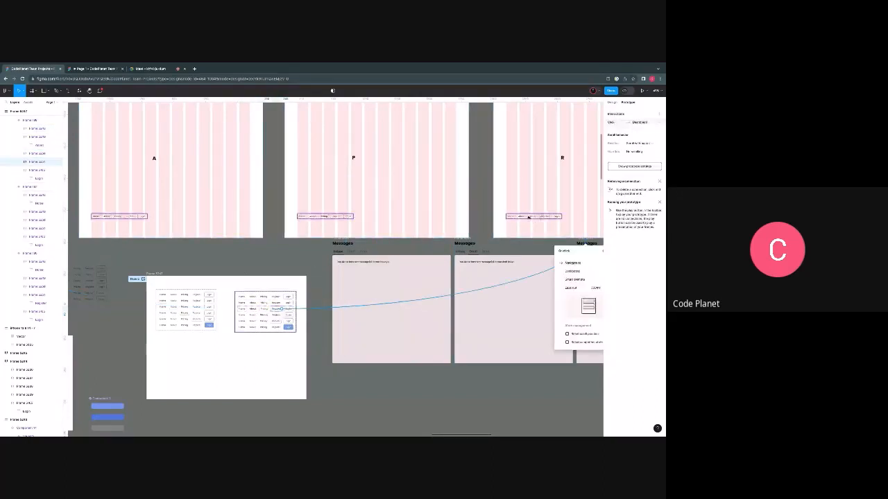
# - Link the Login item of the bold-About variant to the L dashboard
pyautogui.click(288, 310)
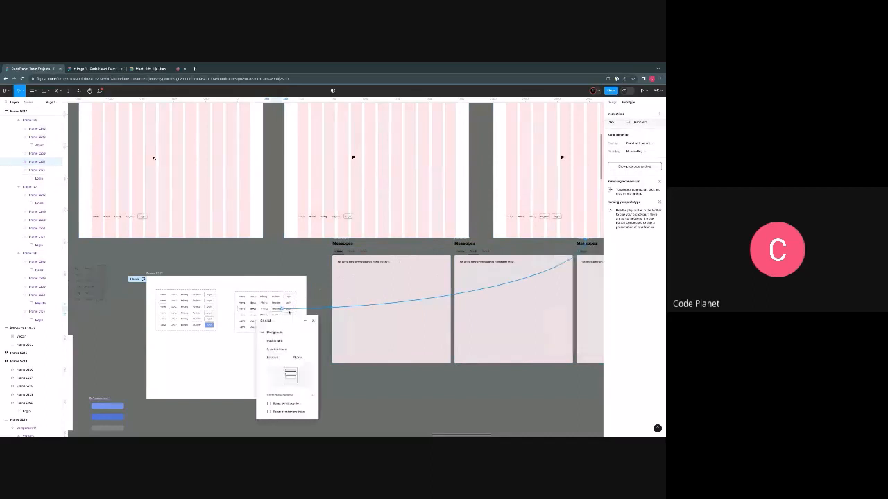
pyautogui.click(288, 310)
pyautogui.moveTo(293, 309); pyautogui.dragTo(570, 209)
pyautogui.hscroll(-4, 467, 233)
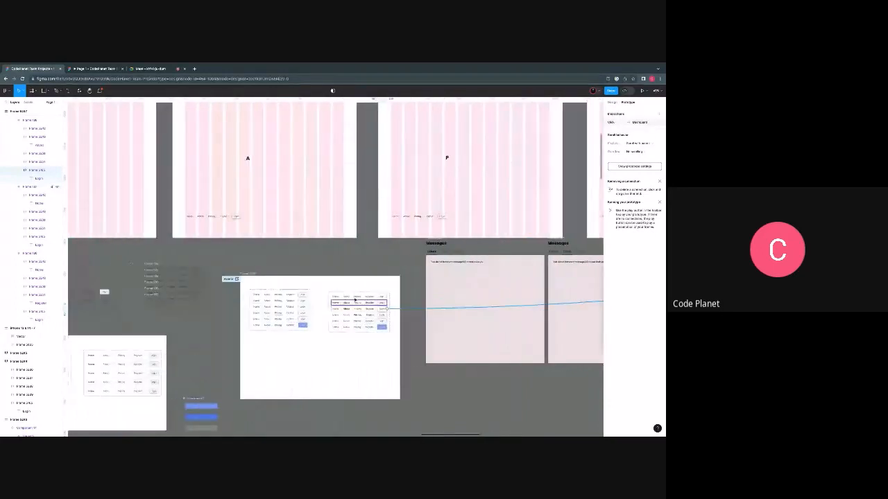
# - Link the Home item of the bold-Pricing variant to the H dashboard
pyautogui.scroll(3, 351, 306)
pyautogui.scroll(2, 351, 306)
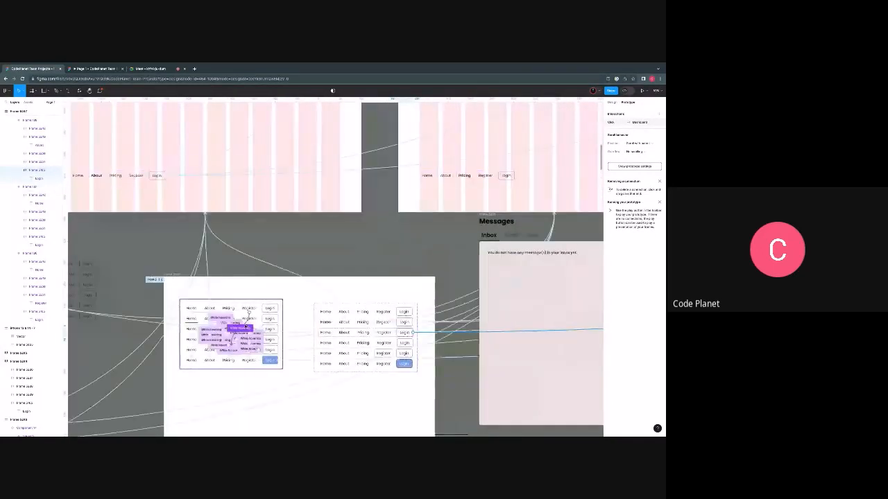
pyautogui.click(331, 345)
pyautogui.scroll(-2, 330, 345)
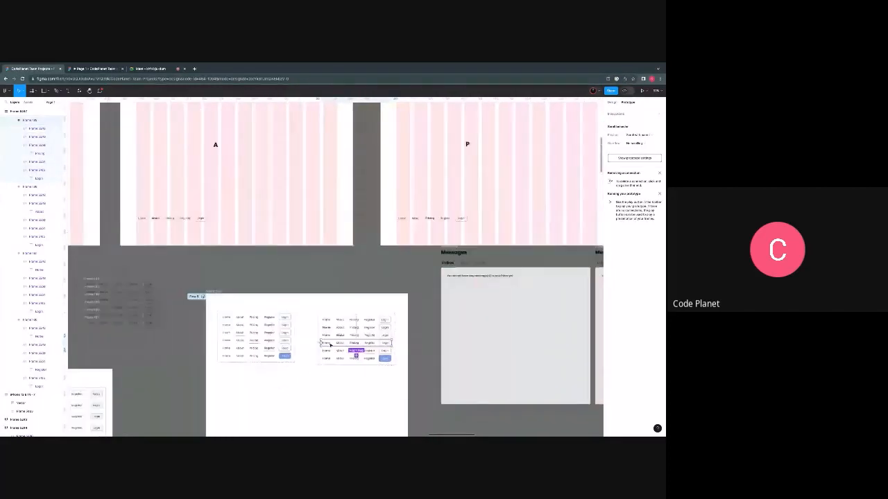
pyautogui.scroll(-1, 331, 344)
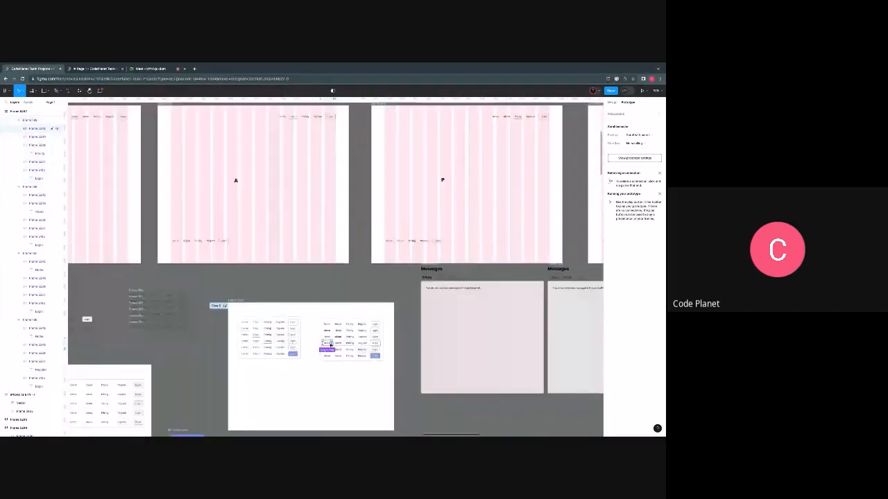
pyautogui.moveTo(331, 344); pyautogui.dragTo(123, 219)
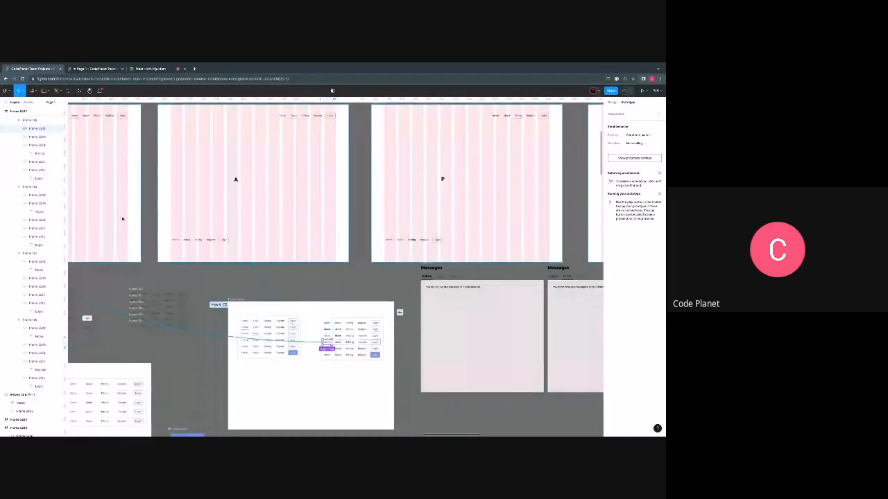
pyautogui.hscroll(1, 424, 247)
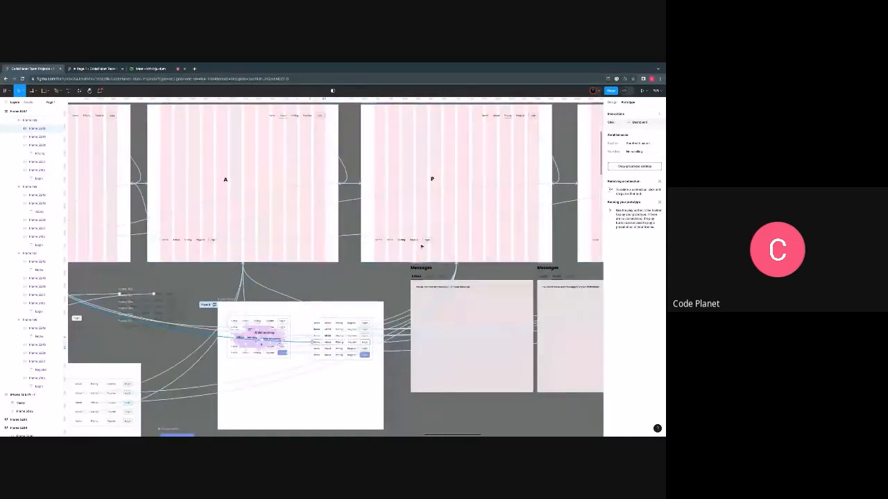
# - Test navigation from the A dashboard to the P dashboard with the lower bar's Pricing item in the prototype preview, then return to the design file
pyautogui.scroll(5, 421, 246)
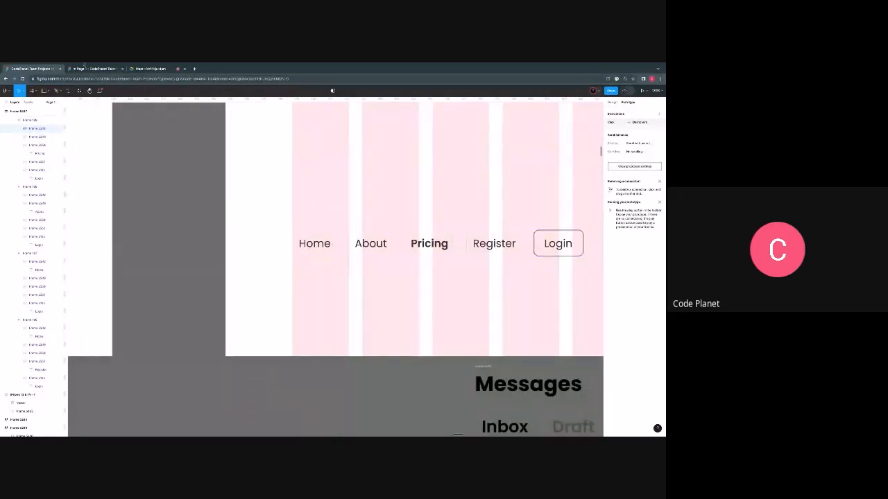
pyautogui.click(86, 69)
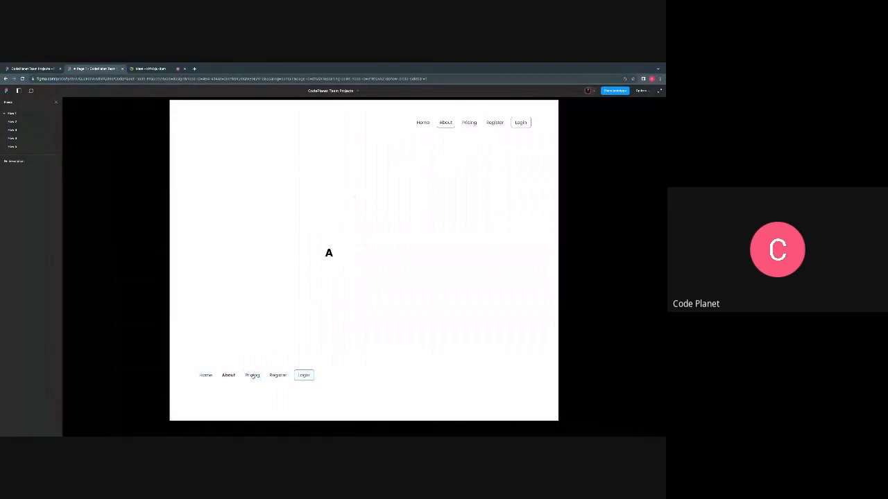
pyautogui.click(251, 376)
pyautogui.click(311, 309)
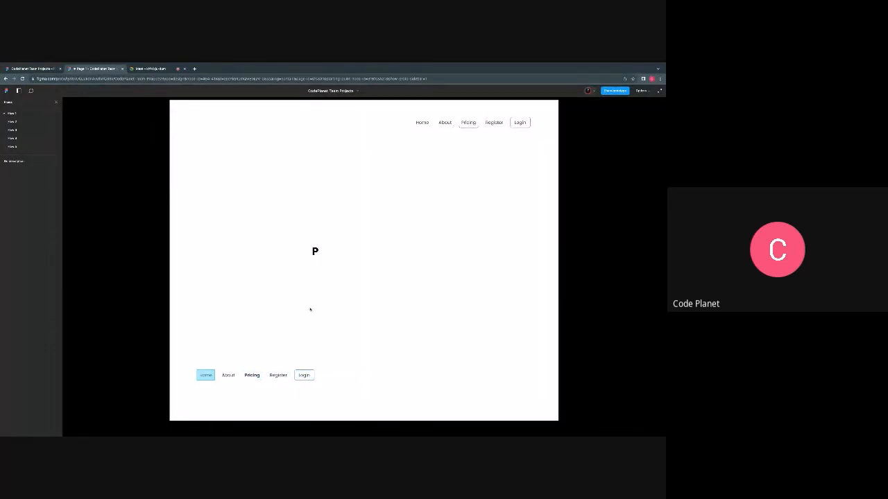
pyautogui.click(251, 384)
pyautogui.click(232, 373)
pyautogui.click(238, 383)
pyautogui.click(219, 384)
pyautogui.click(43, 72)
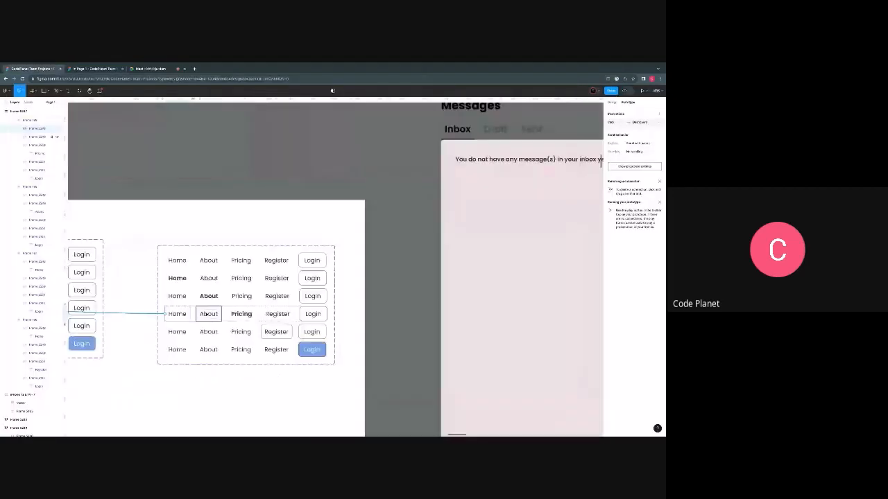
# - Link the About item of the bold-Pricing variant to the A dashboard
pyautogui.click(207, 314)
pyautogui.moveTo(222, 314); pyautogui.dragTo(175, 156)
pyautogui.scroll(-2, 209, 242)
pyautogui.scroll(-4, 231, 343)
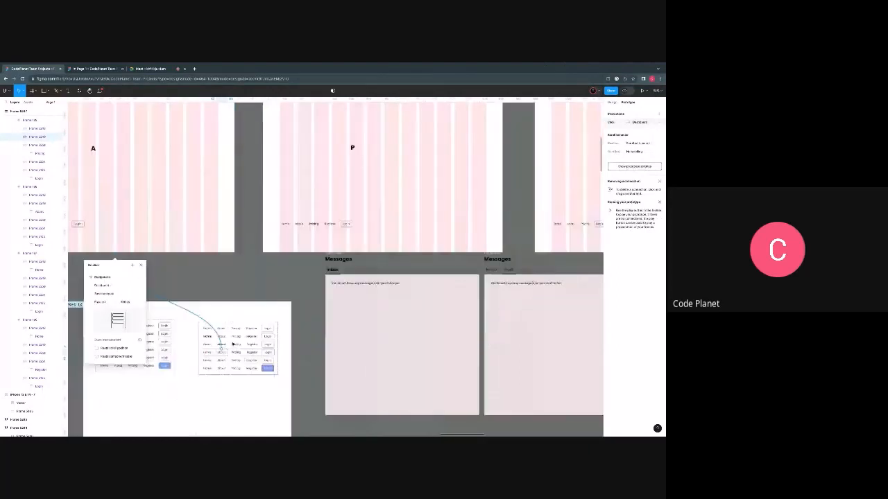
# - Link the bold-Pricing variant's Register item to the R dashboard and its Login item to the L dashboard
pyautogui.click(251, 354)
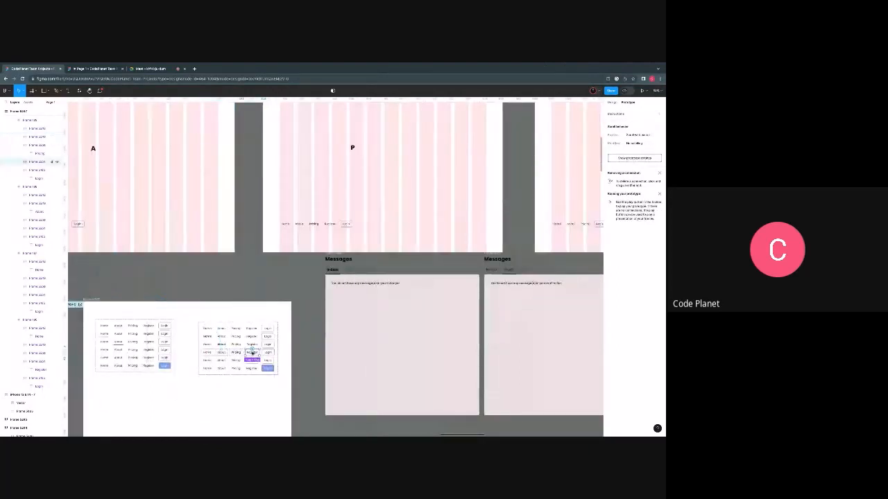
pyautogui.click(269, 353)
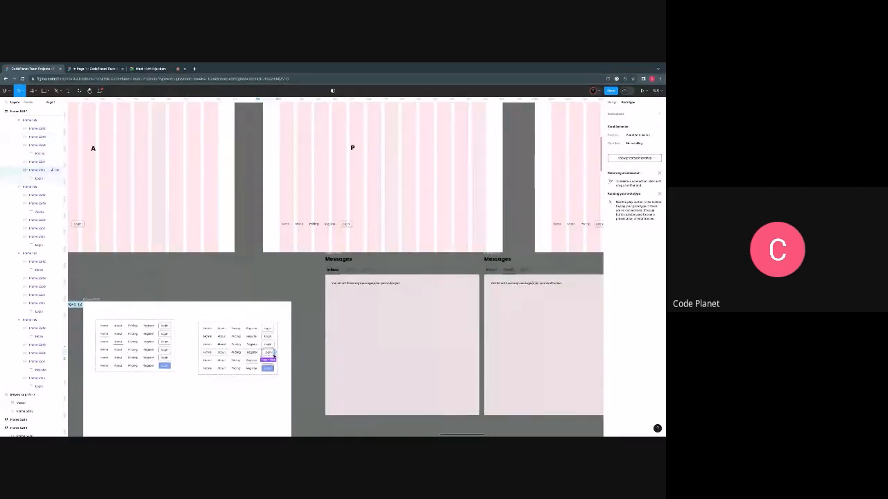
pyautogui.moveTo(274, 355); pyautogui.dragTo(589, 225)
pyautogui.hscroll(-10, 430, 278)
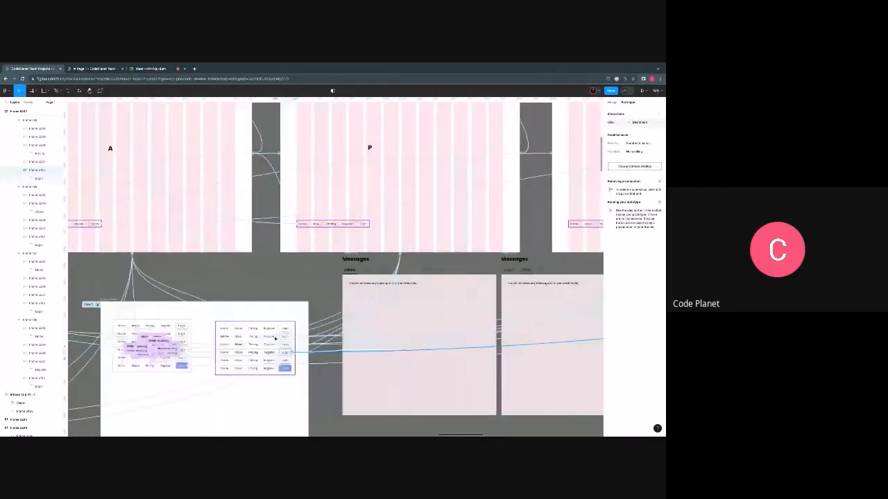
# - Give the outlined Register button in the fifth bold-style variant a blue fill
pyautogui.click(225, 362)
pyautogui.scroll(2, 226, 362)
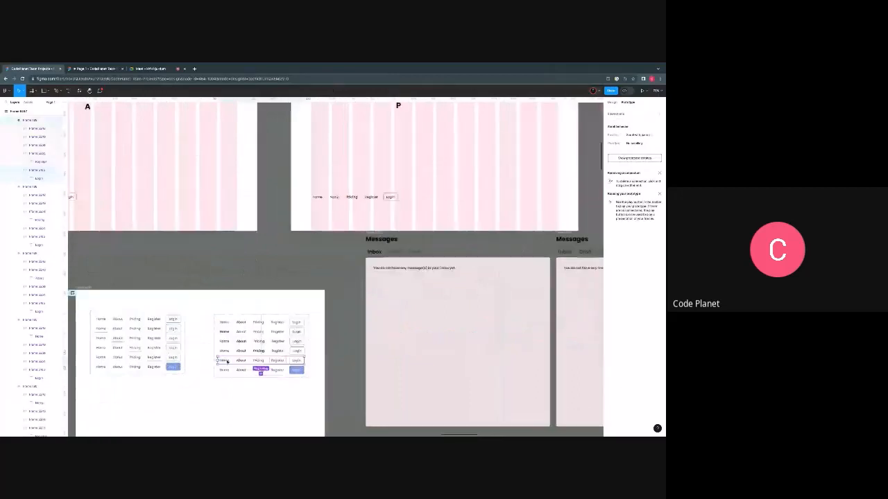
pyautogui.scroll(3, 227, 362)
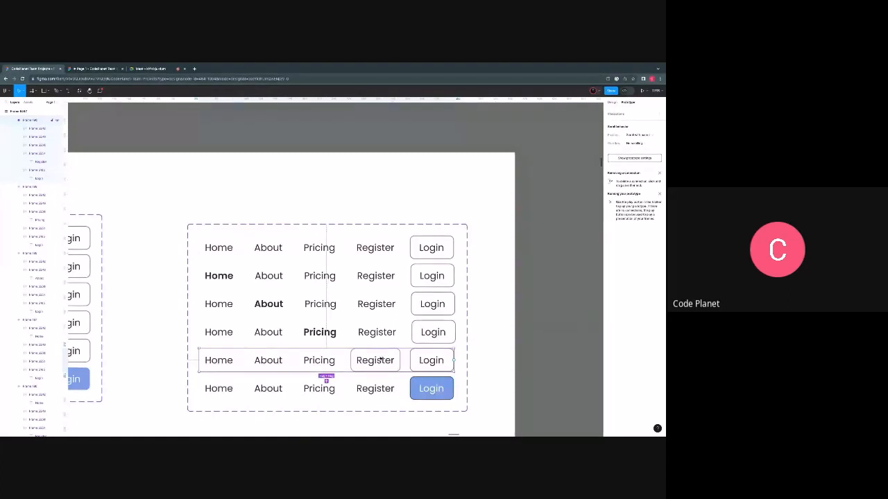
pyautogui.click(380, 360)
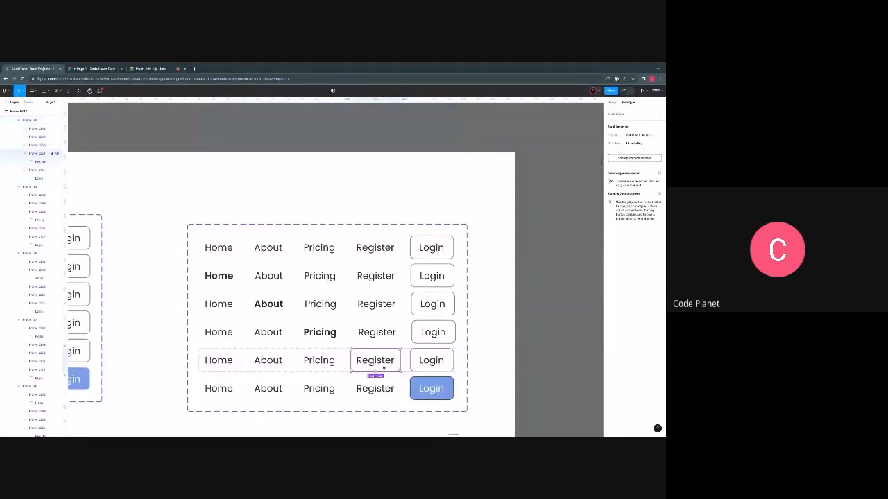
pyautogui.click(614, 102)
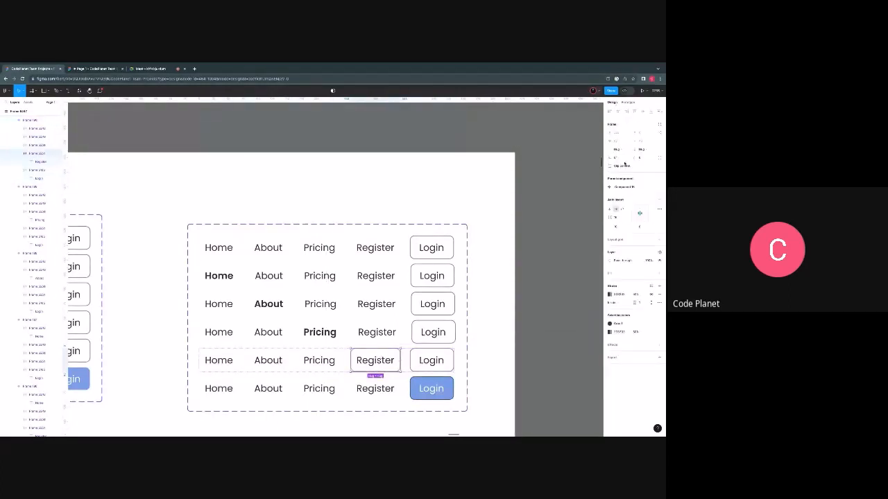
pyautogui.click(611, 275)
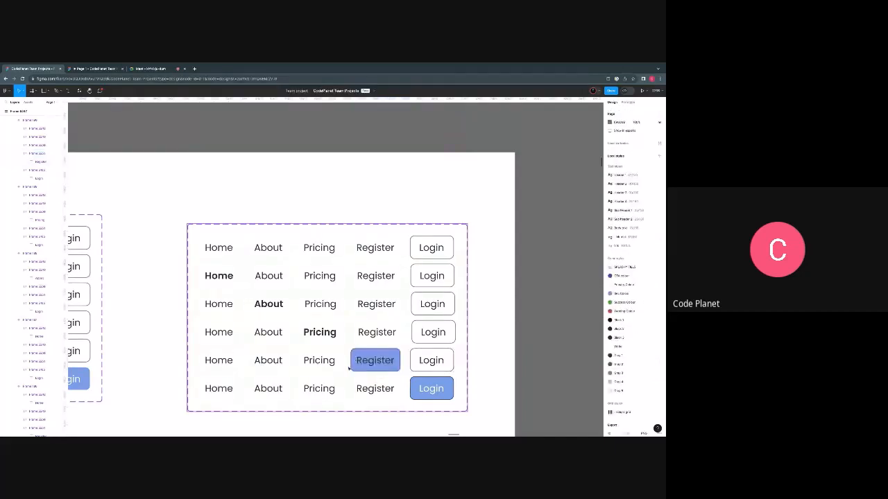
# - Set the blue Register button's label colour to FFF and check the lower bar on the R dashboard
pyautogui.scroll(-10, 349, 369)
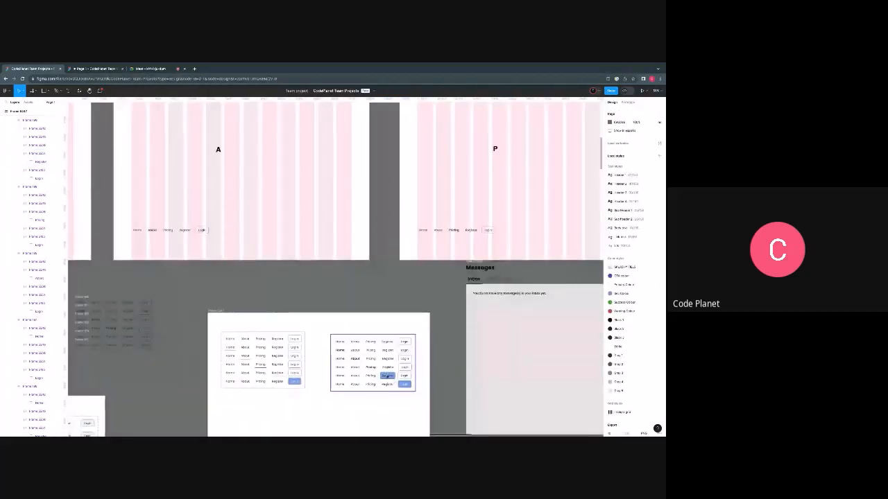
pyautogui.click(387, 377)
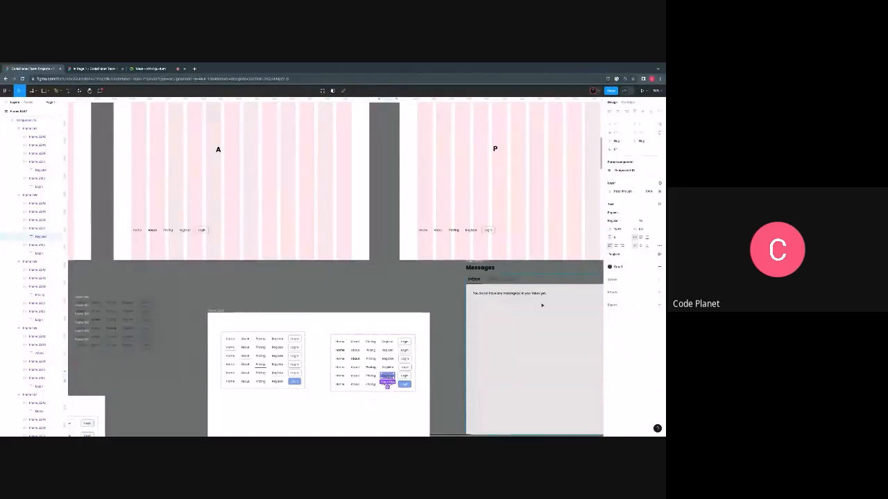
pyautogui.click(651, 267)
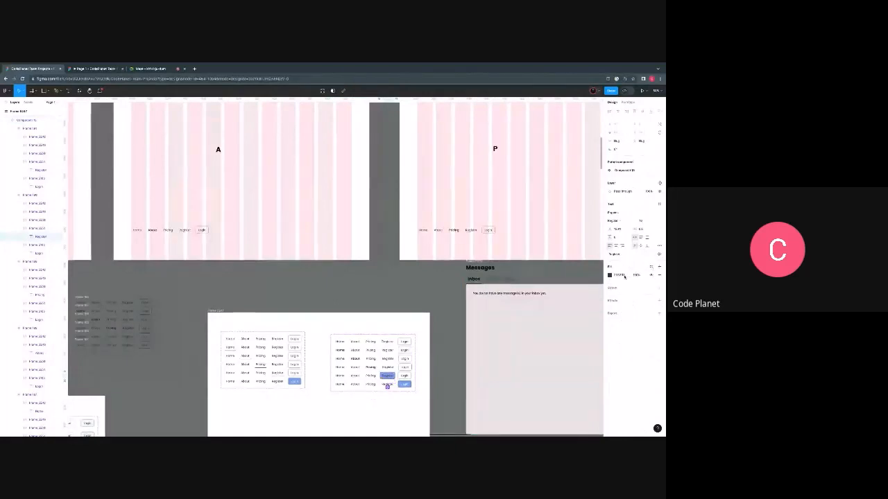
pyautogui.click(620, 275)
pyautogui.write('fff')
pyautogui.press('Return')
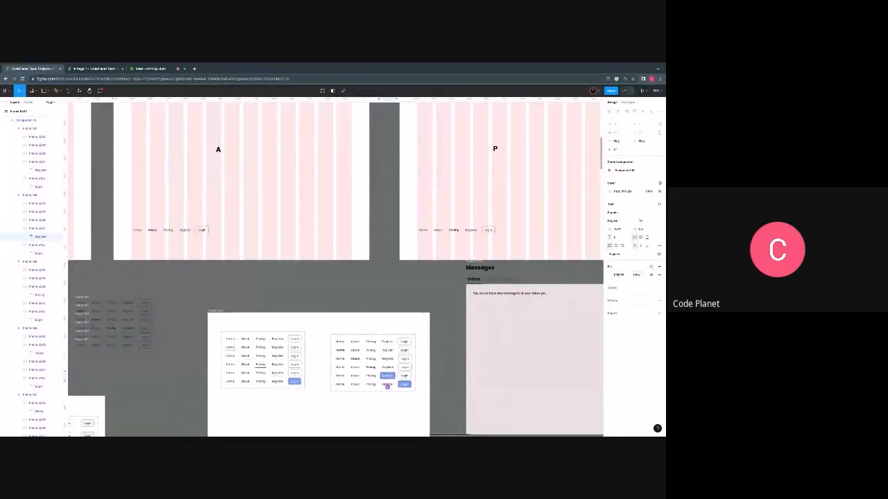
pyautogui.click(434, 365)
pyautogui.scroll(-5, 435, 365)
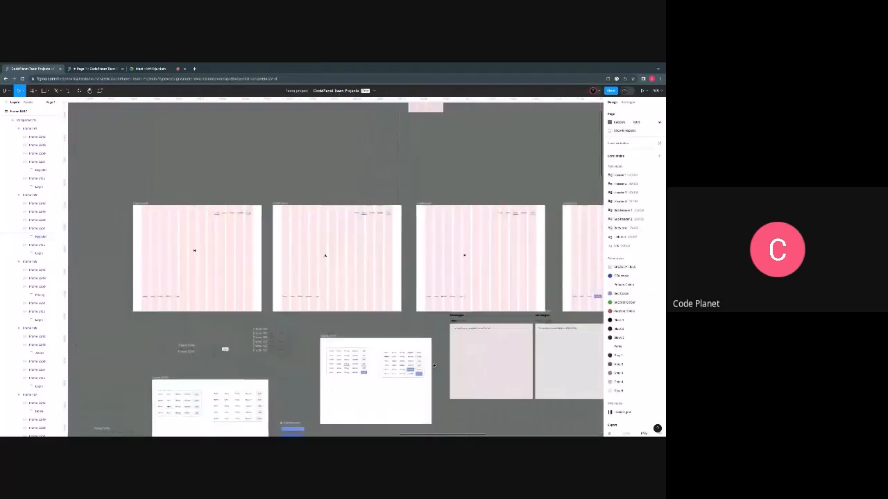
pyautogui.hscroll(3, 434, 346)
pyautogui.scroll(8, 423, 306)
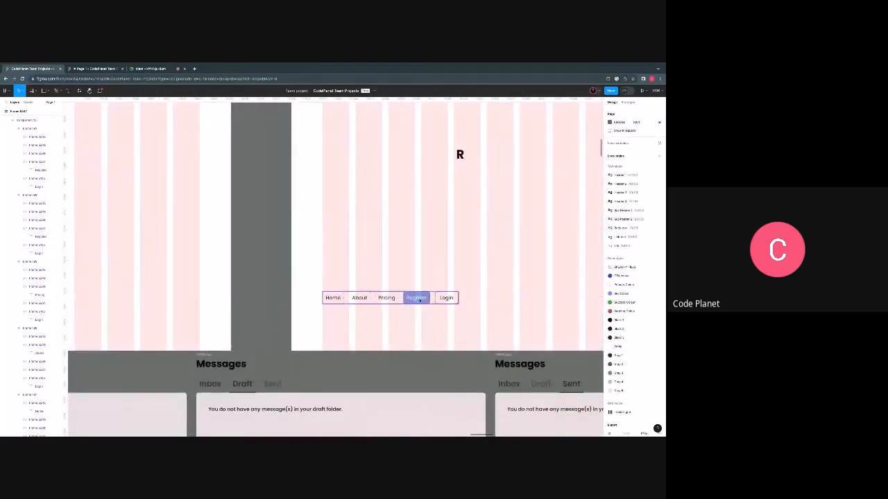
pyautogui.scroll(-8, 409, 297)
pyautogui.scroll(-3, 385, 346)
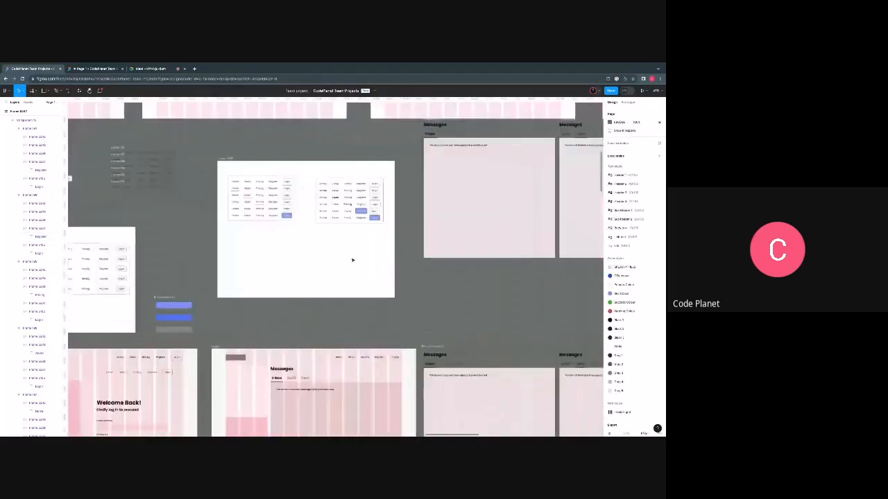
# - Link the Home item of the variant with the blue Register button to the H dashboard
pyautogui.scroll(6, 353, 257)
pyautogui.scroll(2, 353, 257)
pyautogui.doubleClick(265, 255)
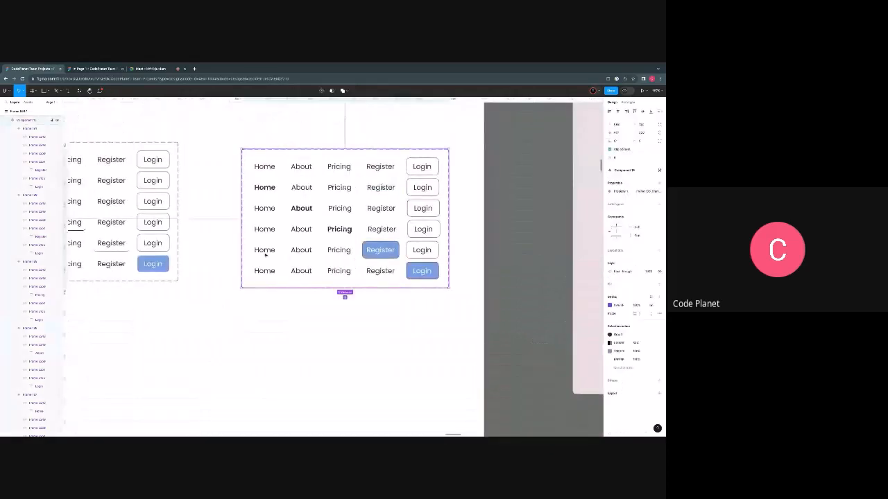
pyautogui.doubleClick(266, 255)
pyautogui.scroll(-5, 268, 261)
pyautogui.scroll(-3, 267, 270)
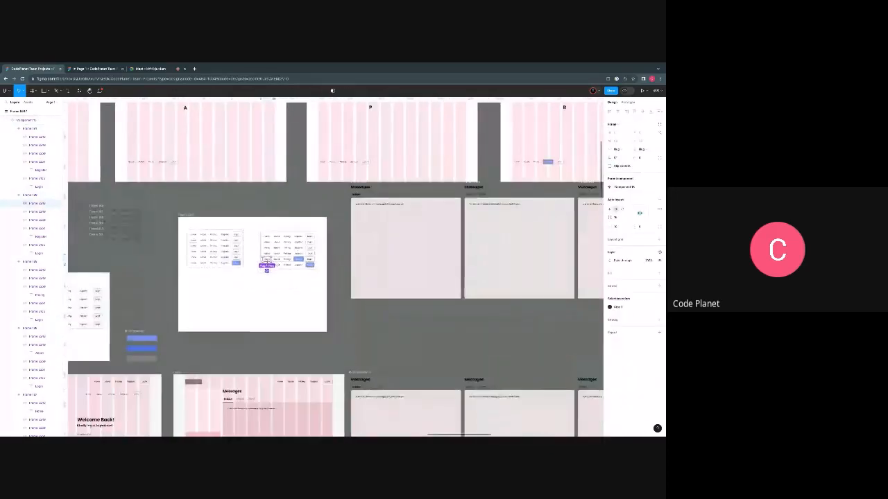
pyautogui.scroll(2, 267, 286)
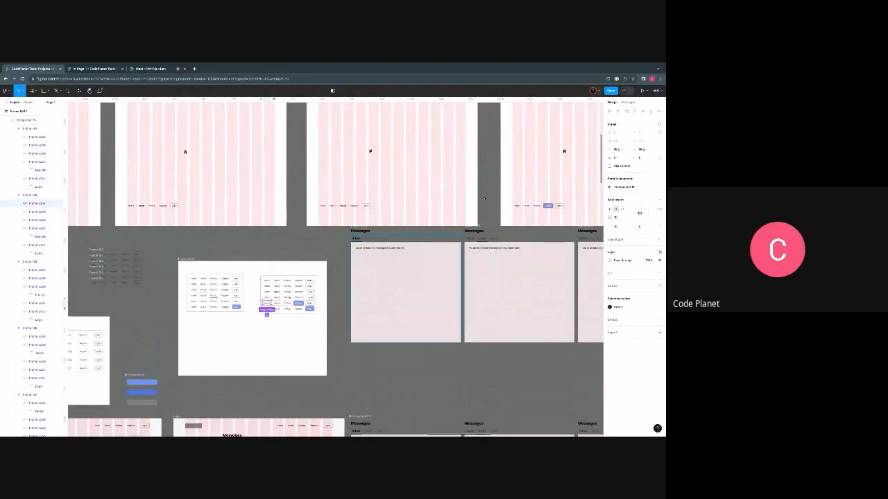
pyautogui.hotkey('shift', 'e')
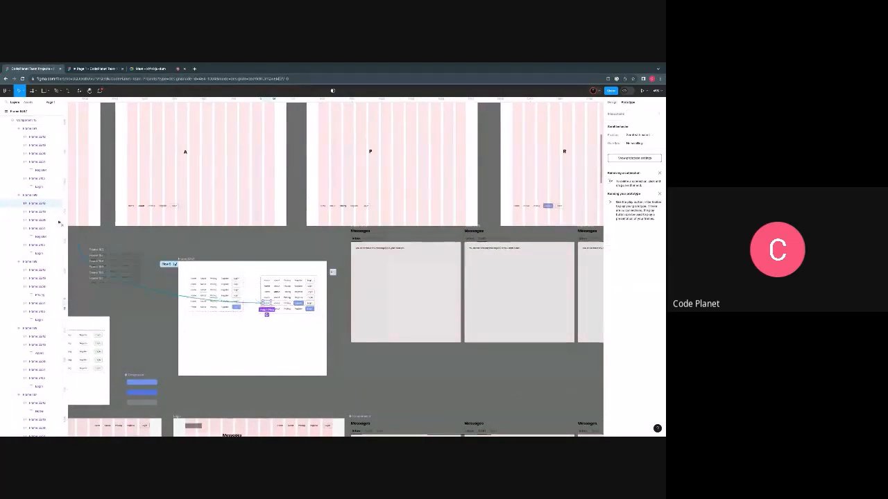
pyautogui.hscroll(-2, 83, 208)
# - Link the blue-Register variant's About item to the A dashboard and its Pricing item to the P dashboard
pyautogui.click(295, 301)
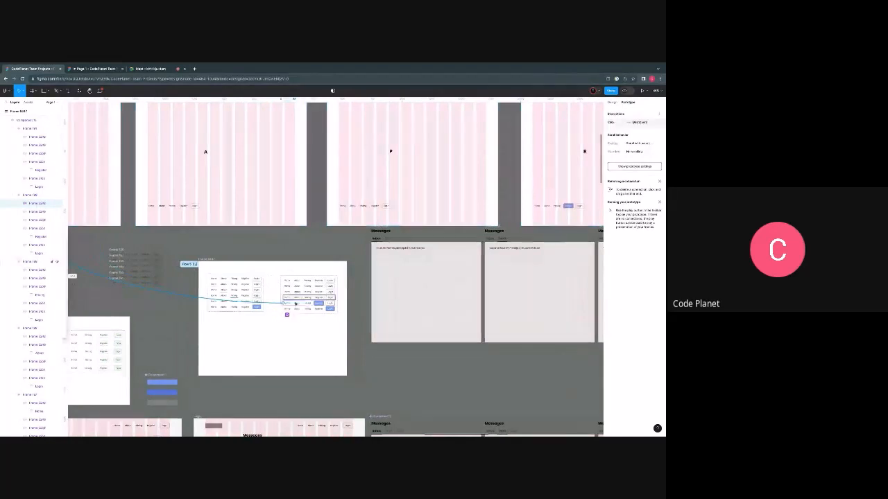
pyautogui.click(296, 304)
pyautogui.moveTo(297, 301); pyautogui.dragTo(257, 194)
pyautogui.click(307, 304)
pyautogui.moveTo(307, 303); pyautogui.dragTo(372, 233)
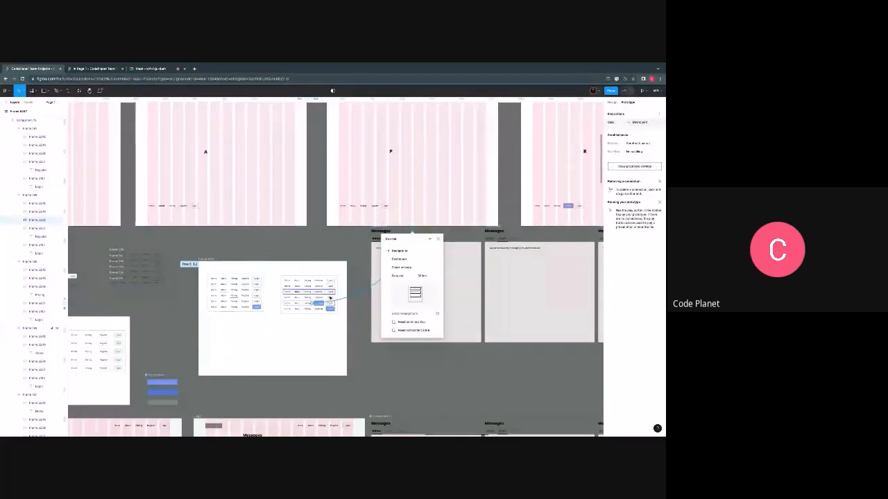
# - Link the Login item of the blue-Register variant to the L dashboard
pyautogui.click(329, 305)
pyautogui.moveTo(330, 305); pyautogui.dragTo(599, 186)
pyautogui.hscroll(-4, 575, 177)
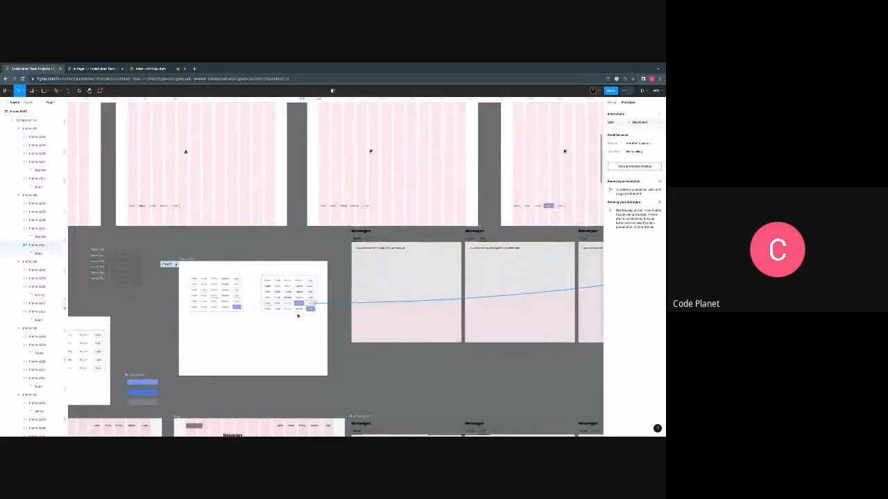
# - Link the Home item of the bold-style set's blue-Login variant to the H dashboard
pyautogui.scroll(3, 297, 313)
pyautogui.click(248, 307)
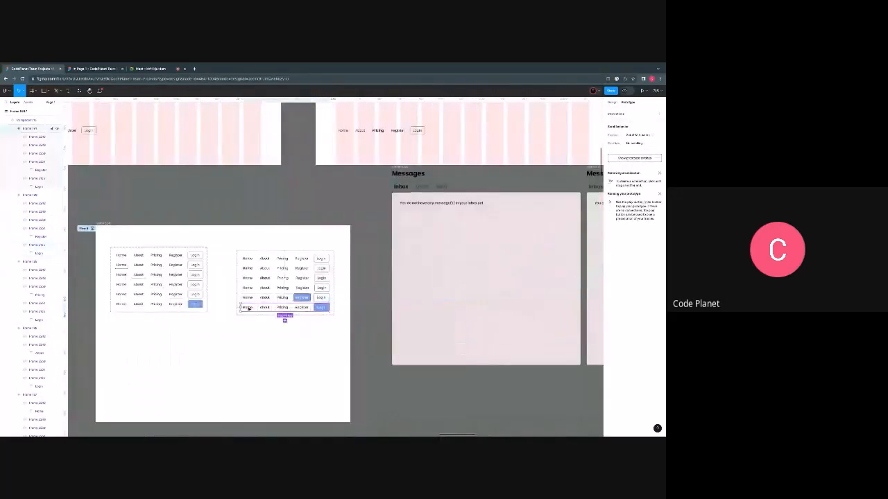
pyautogui.scroll(-3, 247, 309)
pyautogui.moveTo(244, 308); pyautogui.dragTo(89, 220)
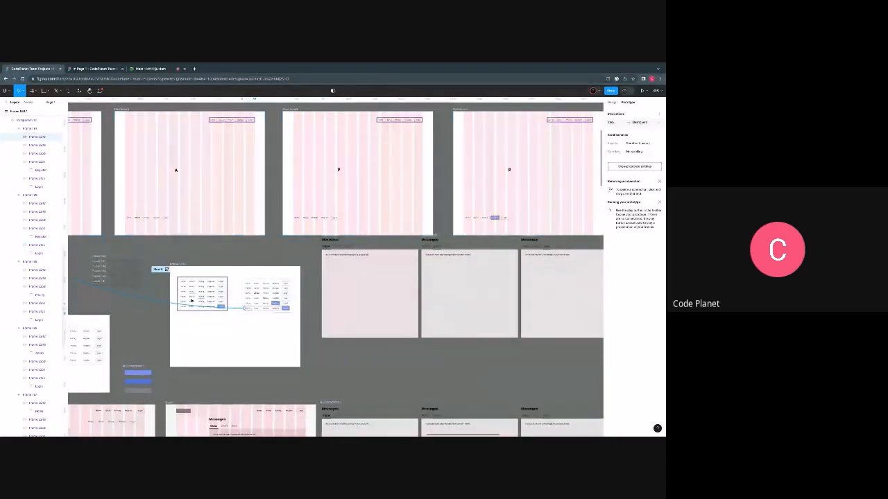
# - Link the blue-Login variant's About item to the A dashboard and its Pricing item to the P dashboard
pyautogui.click(255, 307)
pyautogui.moveTo(257, 307); pyautogui.dragTo(233, 222)
pyautogui.click(267, 309)
pyautogui.moveTo(270, 308); pyautogui.dragTo(328, 231)
# - Link the Register item of the bold-style set's blue-Login variant to the R dashboard
pyautogui.click(276, 310)
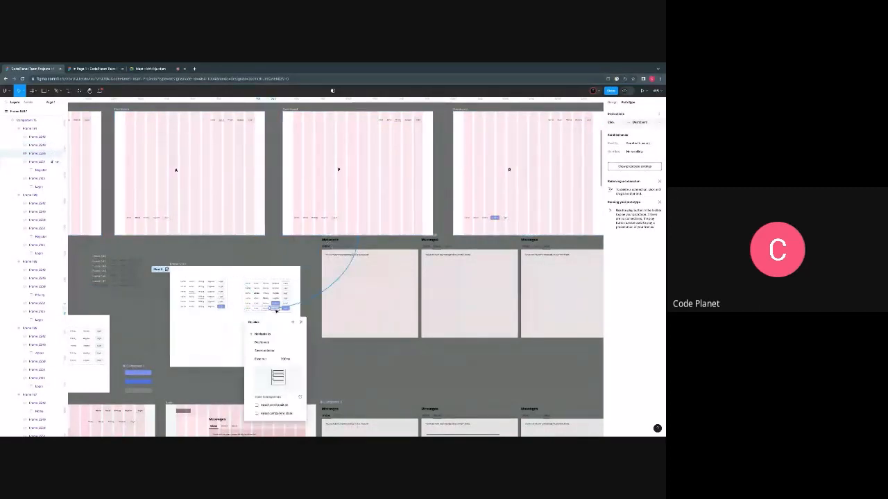
pyautogui.moveTo(276, 311); pyautogui.dragTo(496, 215)
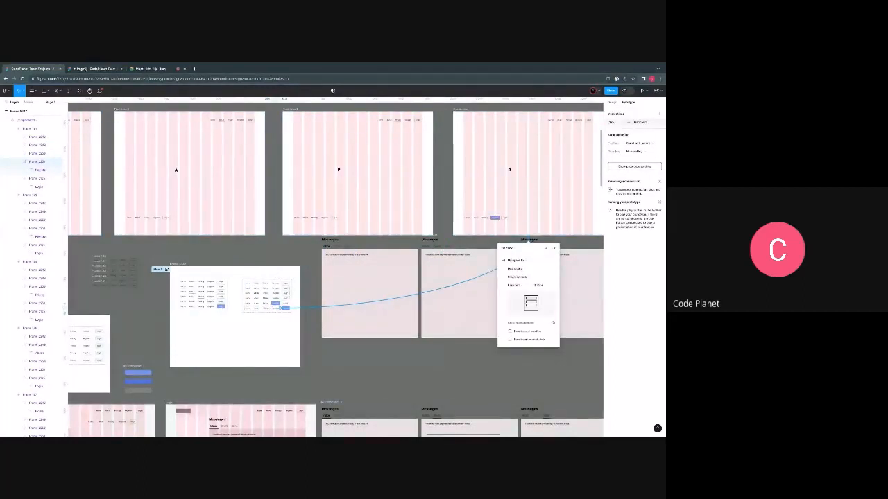
# - Switch to the prototype preview and test the lower bold-style navigation bar's Home, About, Pricing, Register and Login links
pyautogui.click(84, 69)
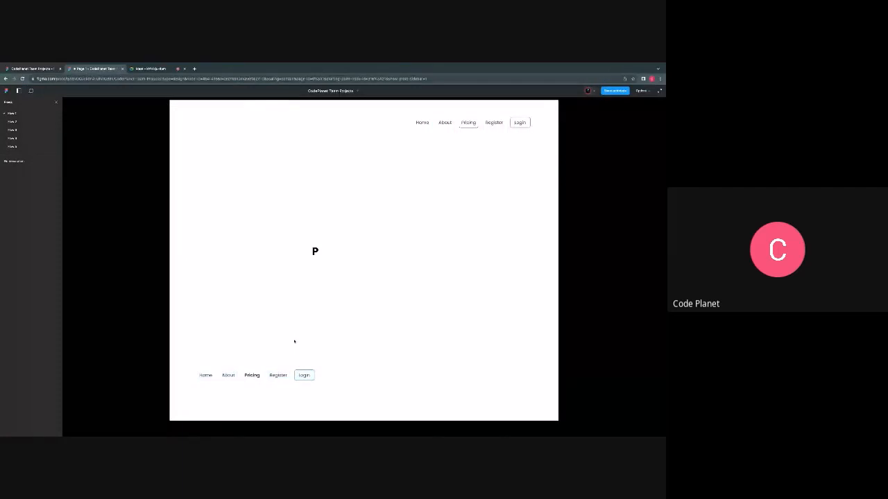
pyautogui.click(205, 377)
pyautogui.click(228, 377)
pyautogui.click(250, 377)
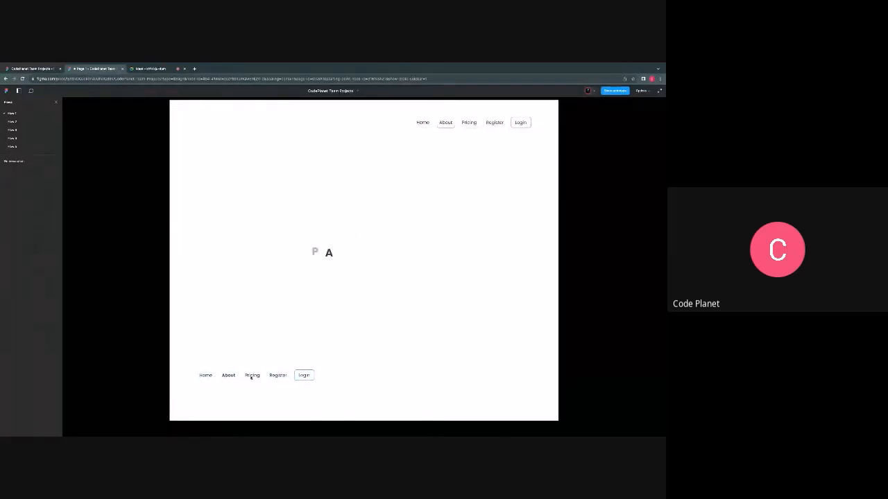
pyautogui.click(277, 376)
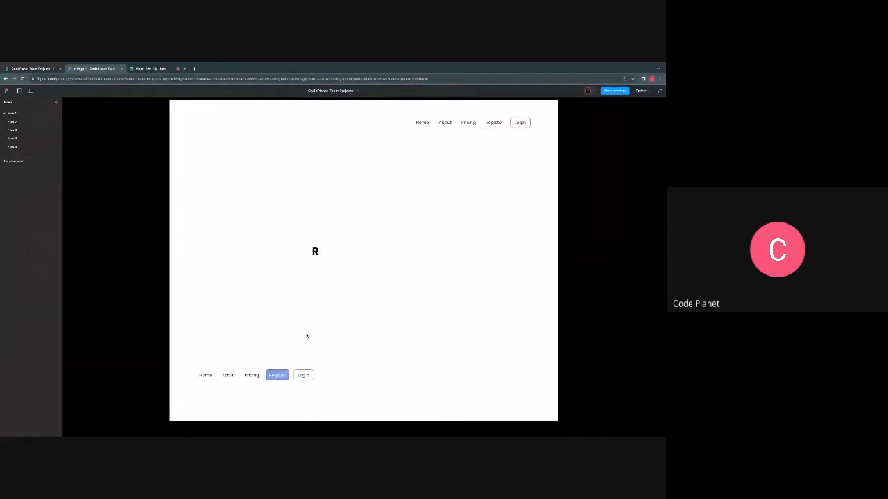
pyautogui.click(303, 375)
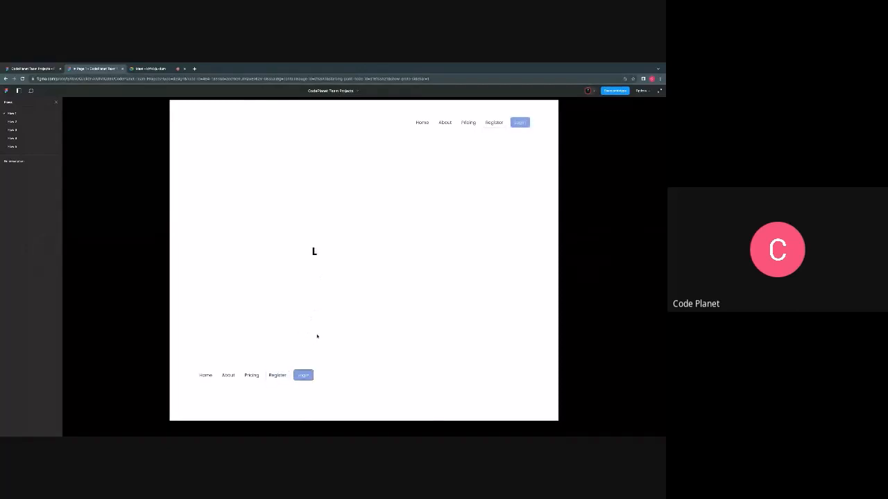
pyautogui.click(277, 377)
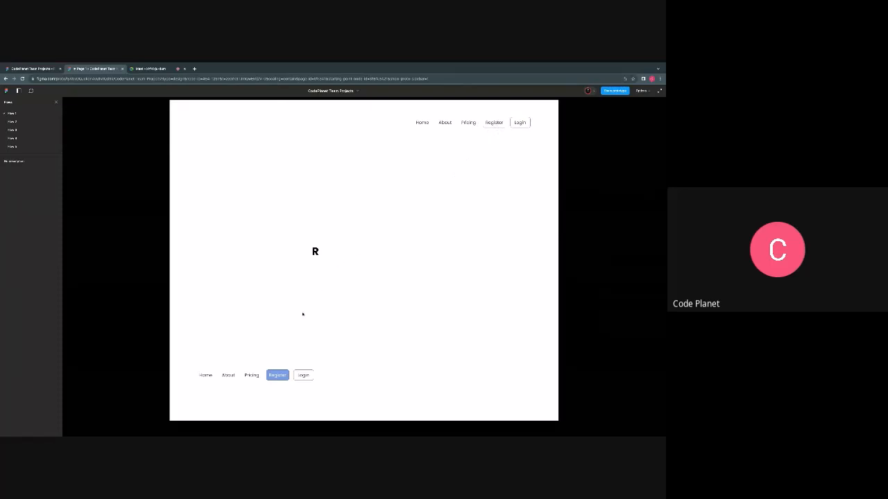
pyautogui.click(254, 376)
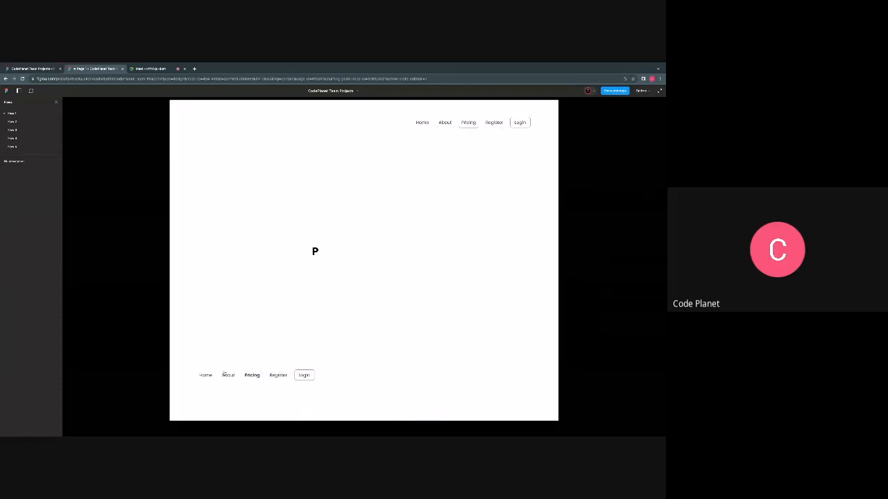
pyautogui.click(229, 376)
pyautogui.click(206, 376)
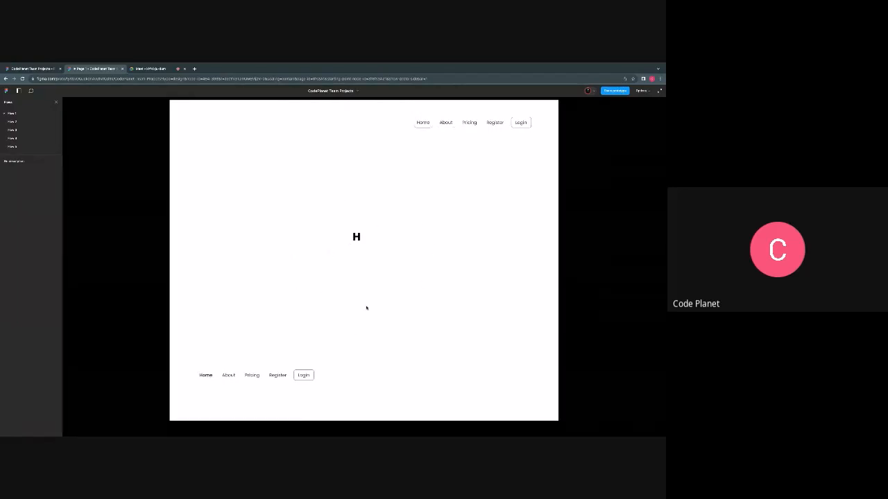
pyautogui.click(228, 375)
pyautogui.click(251, 375)
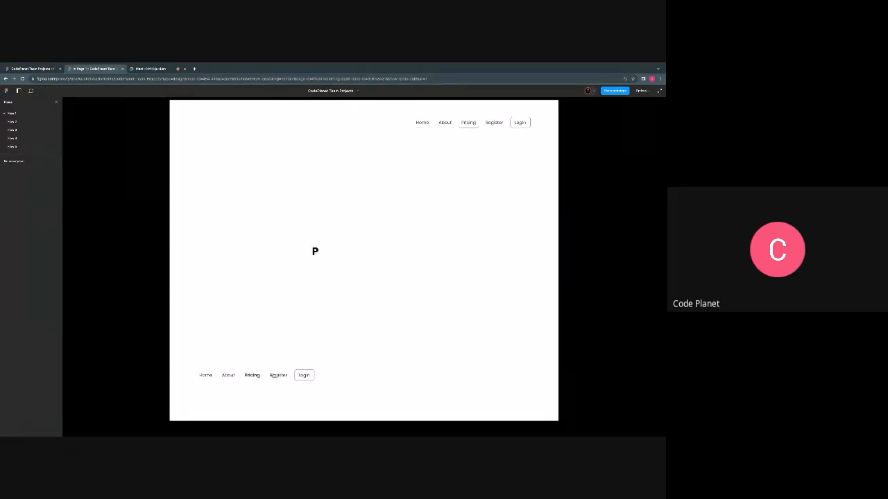
pyautogui.click(278, 375)
pyautogui.click(303, 376)
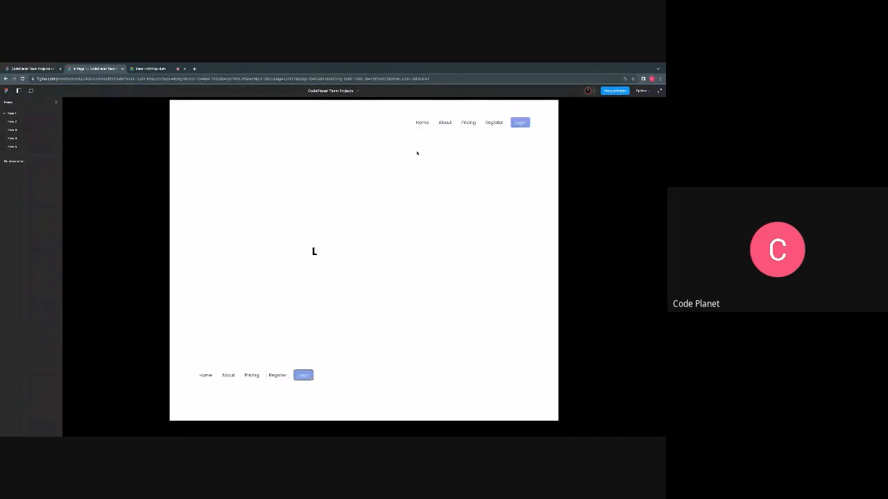
# - Test the Home, Register, Pricing and About links of the upper underline-style navigation bar in the prototype preview
pyautogui.click(422, 122)
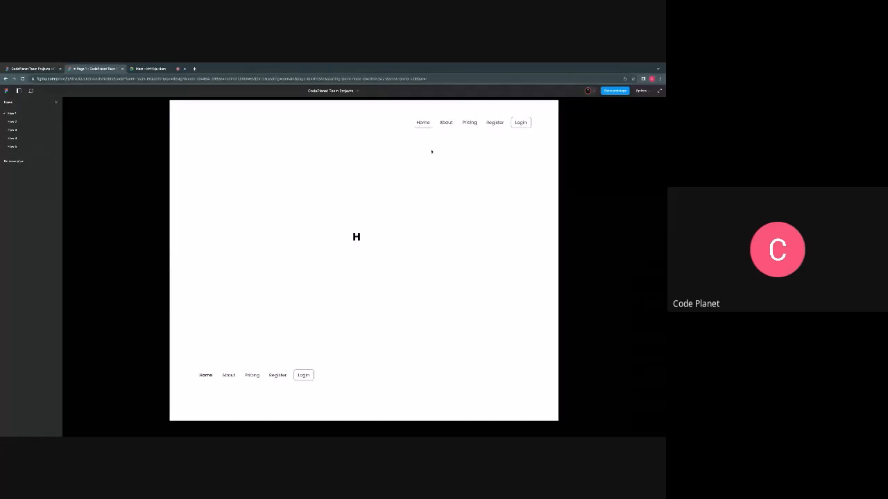
pyautogui.click(493, 122)
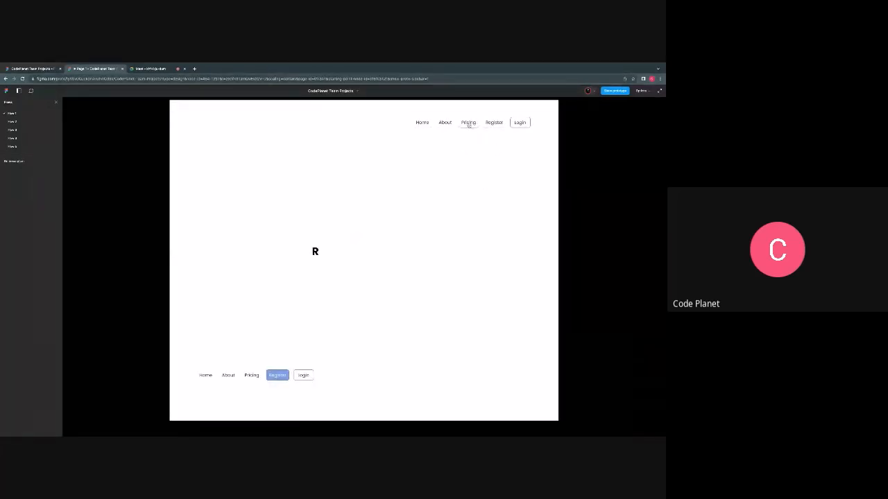
pyautogui.click(468, 123)
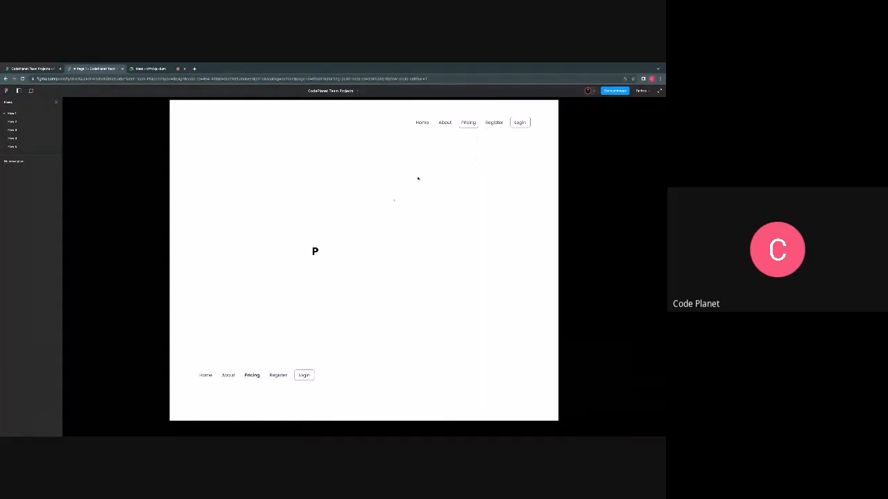
pyautogui.click(442, 123)
pyautogui.click(422, 123)
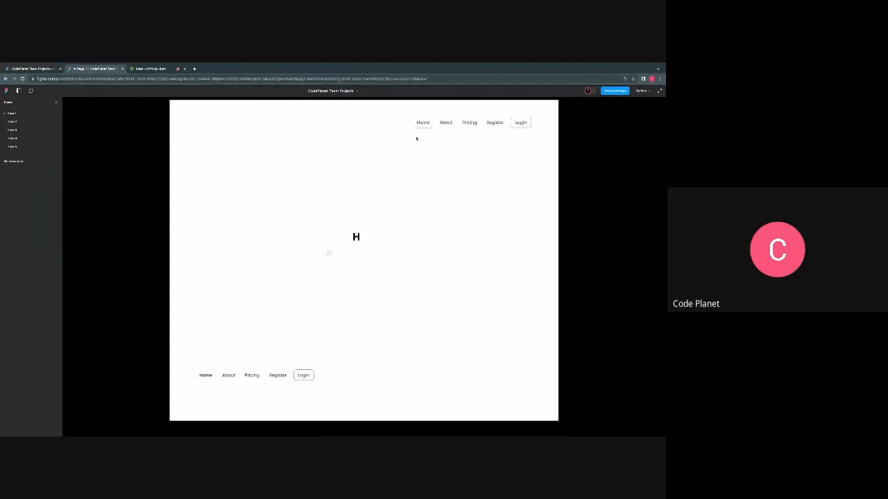
# - Return to the design file and examine the underline-style and bold-style navigation component sets and their prototype connections
pyautogui.click(25, 69)
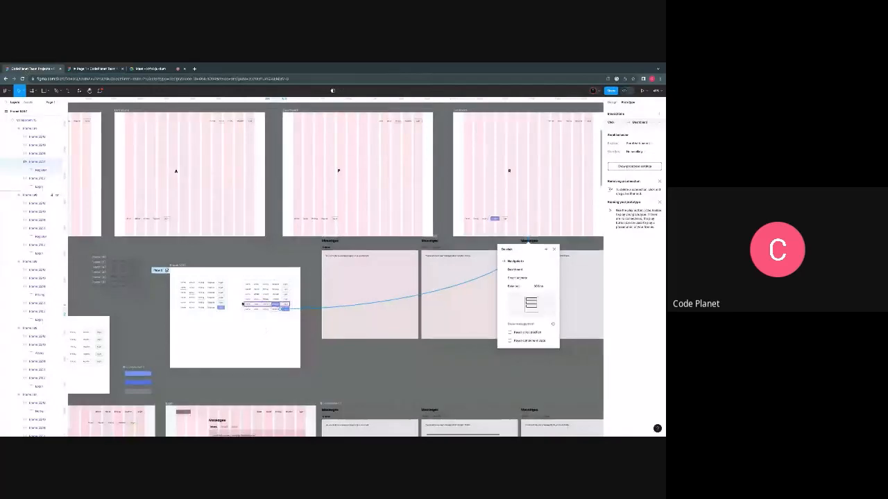
pyautogui.scroll(3, 263, 328)
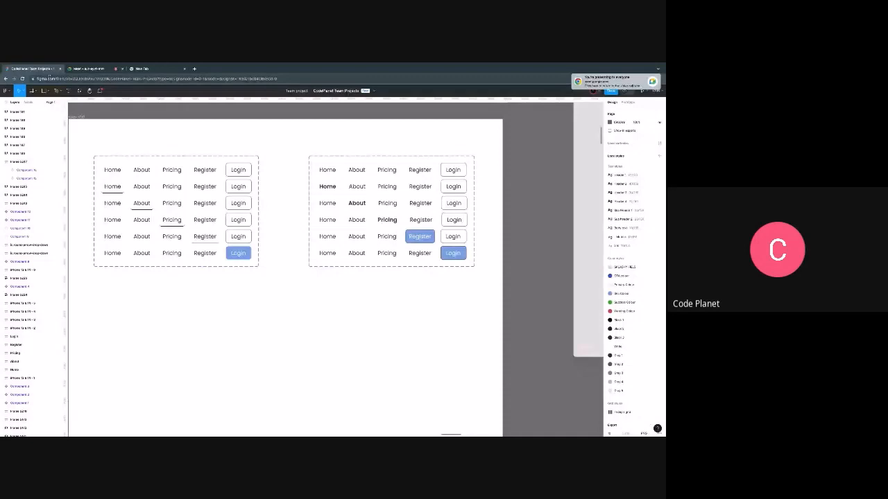
pyautogui.hscroll(-2, 263, 223)
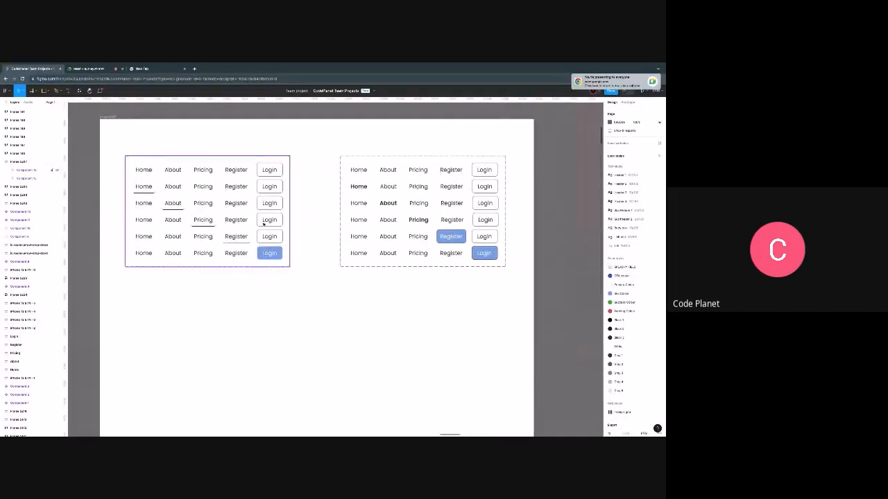
pyautogui.scroll(-1, 309, 218)
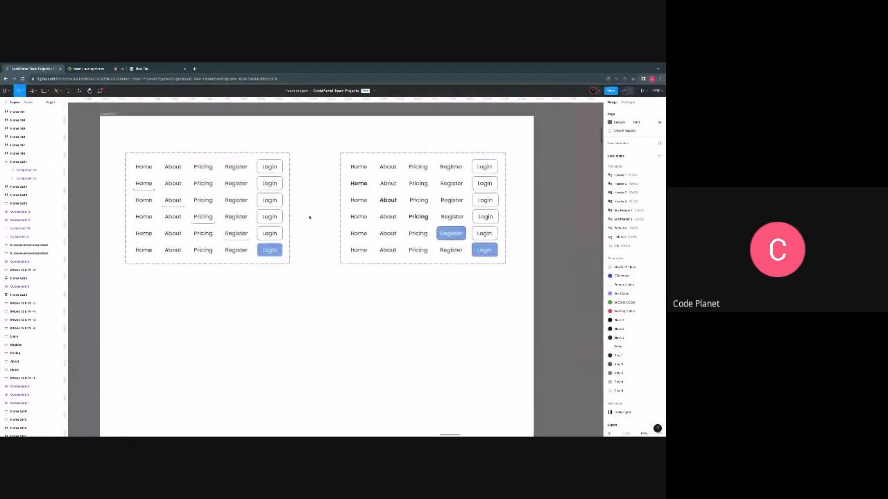
pyautogui.scroll(-1, 309, 217)
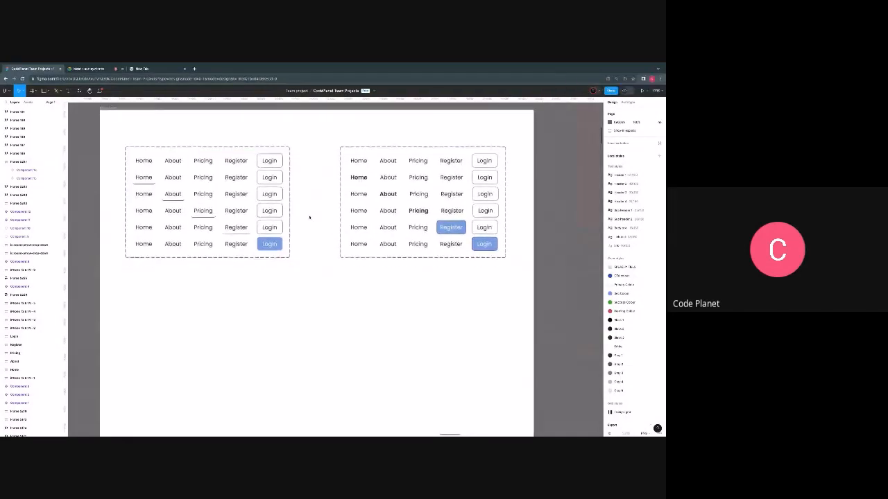
pyautogui.click(238, 179)
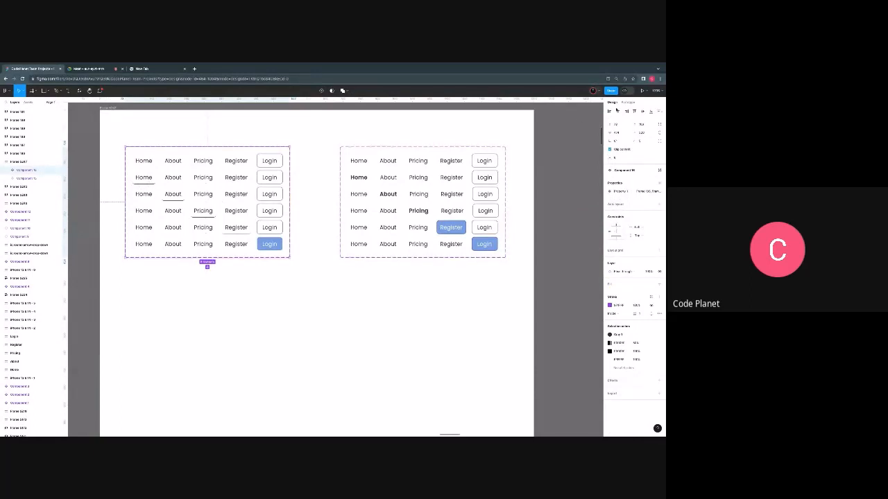
pyautogui.click(628, 103)
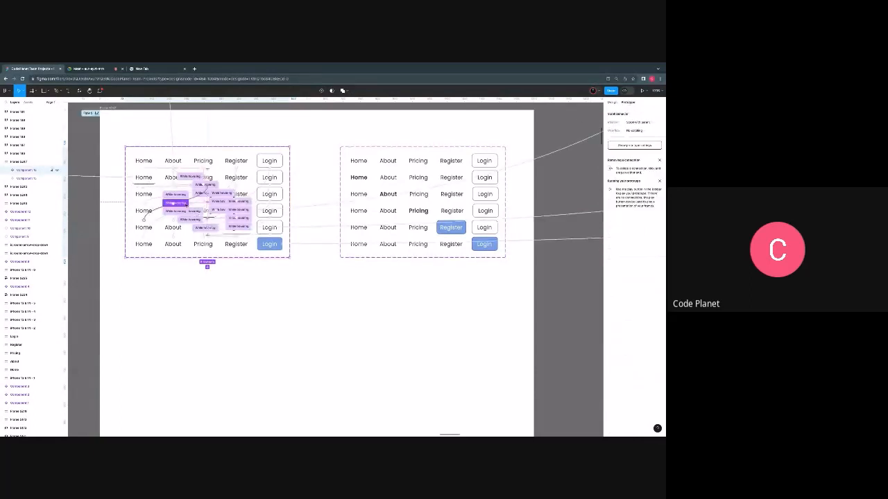
pyautogui.hscroll(3, 316, 180)
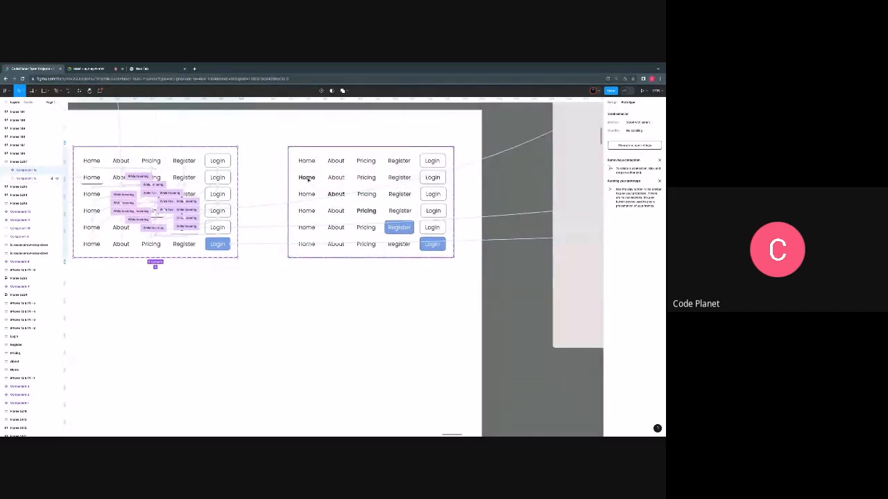
pyautogui.click(308, 179)
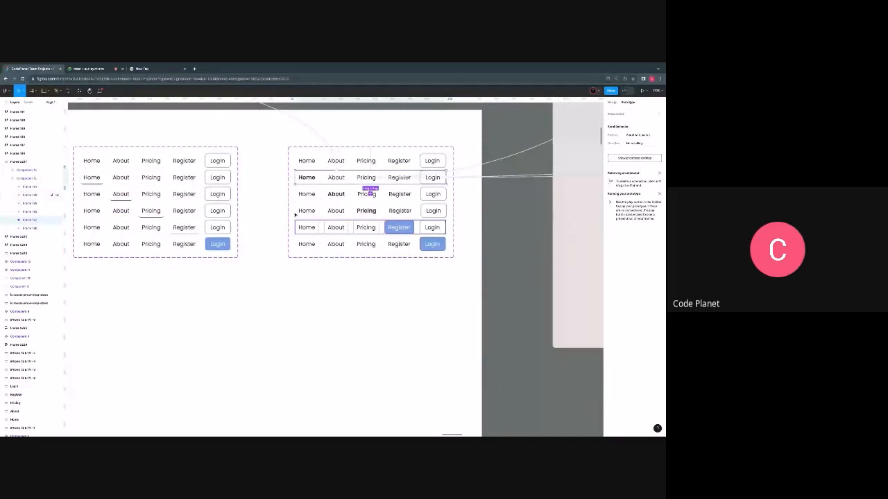
pyautogui.click(611, 103)
# - Copy the blank phone frame with the status bar and grid menu icon and paste it onto an empty area of canvas
pyautogui.scroll(3, 359, 190)
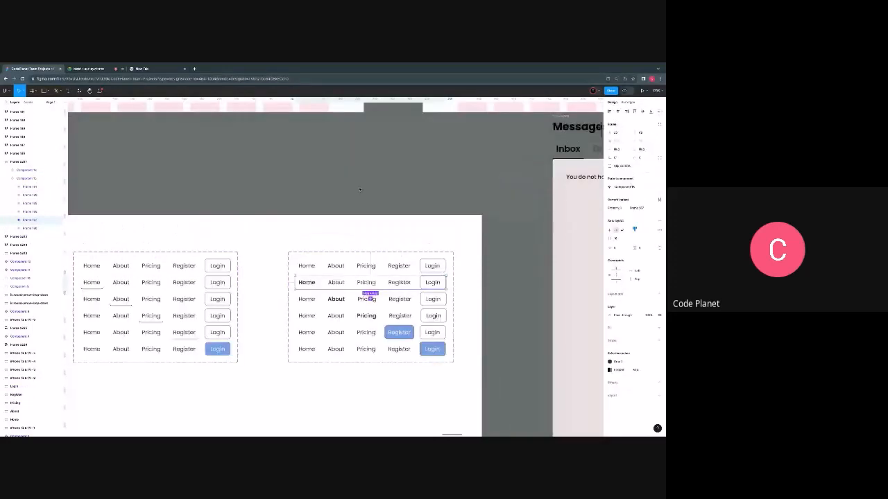
pyautogui.scroll(8, 360, 189)
pyautogui.scroll(-5, 359, 189)
pyautogui.scroll(3, 359, 189)
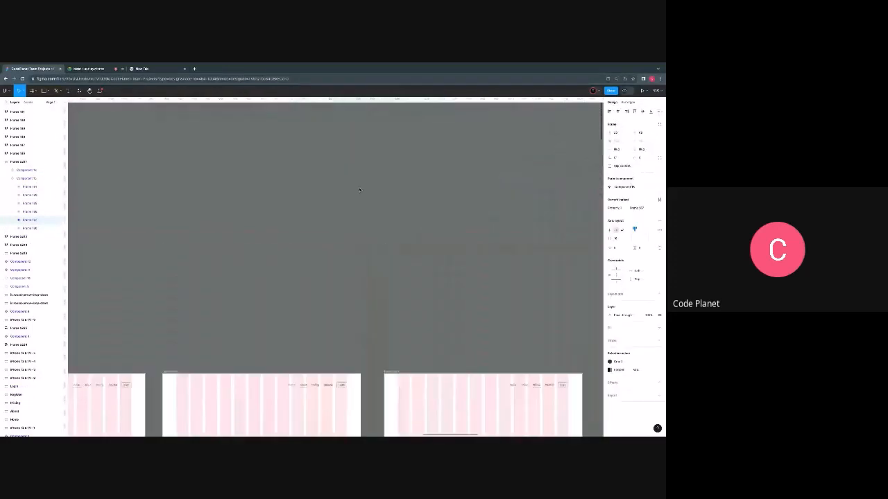
pyautogui.scroll(-5, 359, 189)
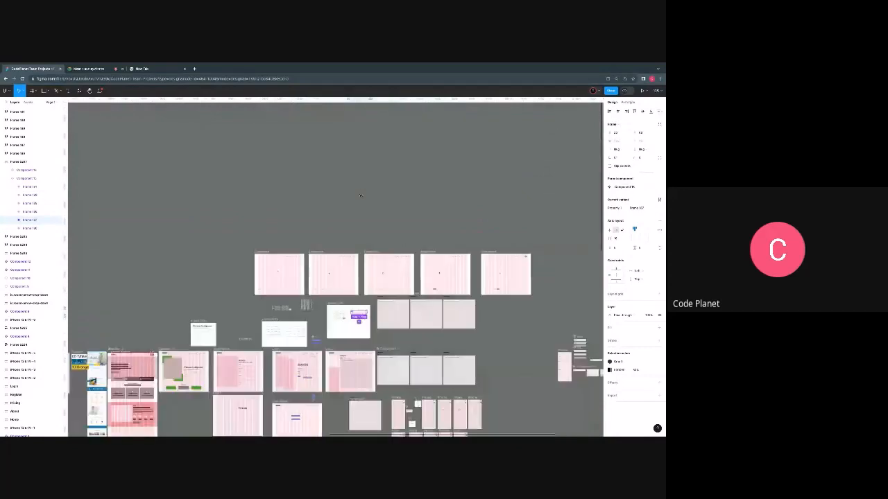
pyautogui.scroll(-5, 360, 197)
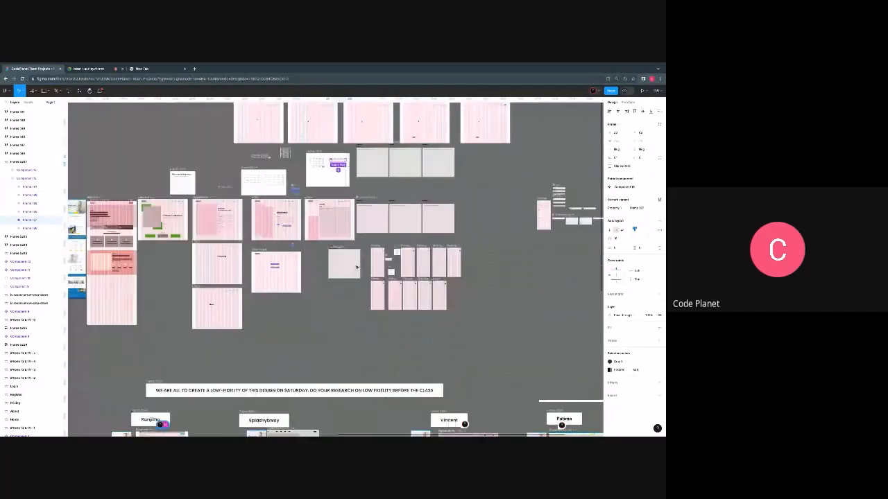
pyautogui.scroll(10, 356, 266)
pyautogui.hscroll(5, 356, 266)
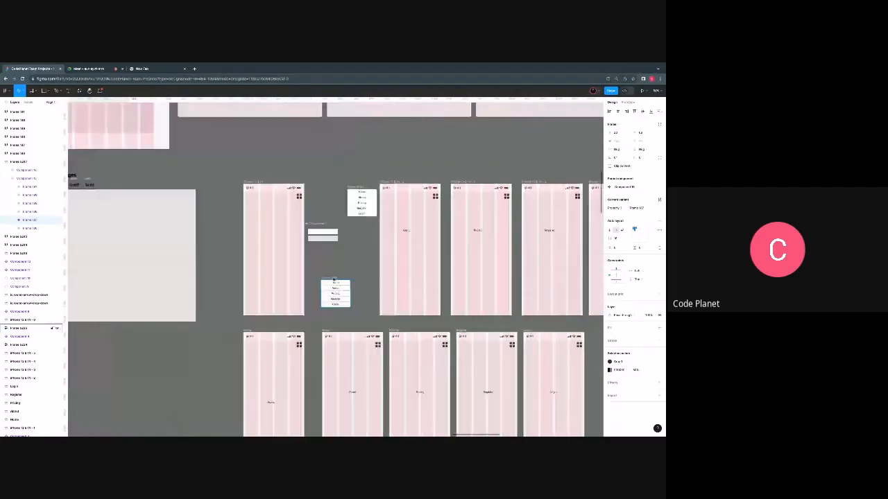
pyautogui.scroll(-3, 262, 191)
pyautogui.scroll(4, 262, 191)
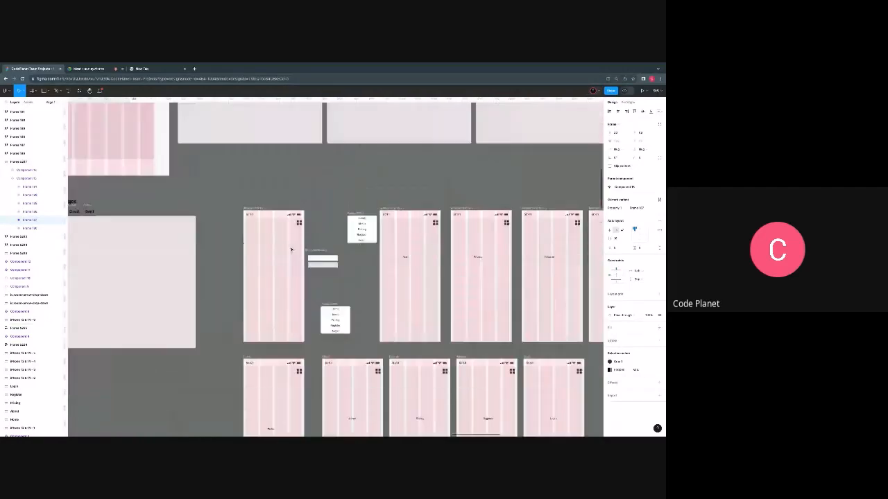
pyautogui.rightClick(263, 207)
pyautogui.click(267, 214)
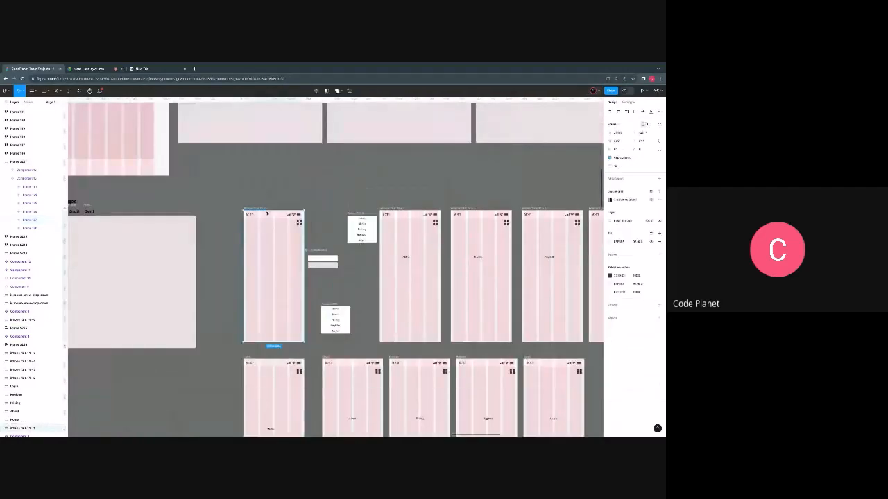
pyautogui.scroll(15, 267, 214)
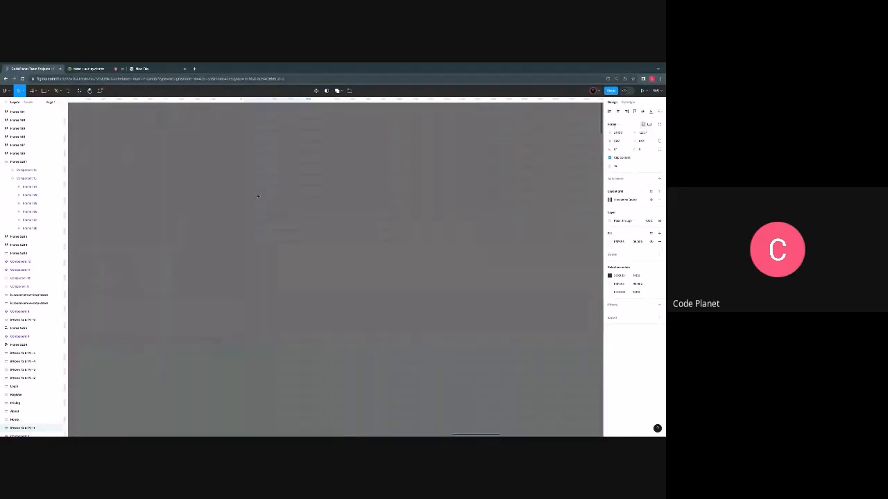
pyautogui.rightClick(253, 179)
pyautogui.click(267, 182)
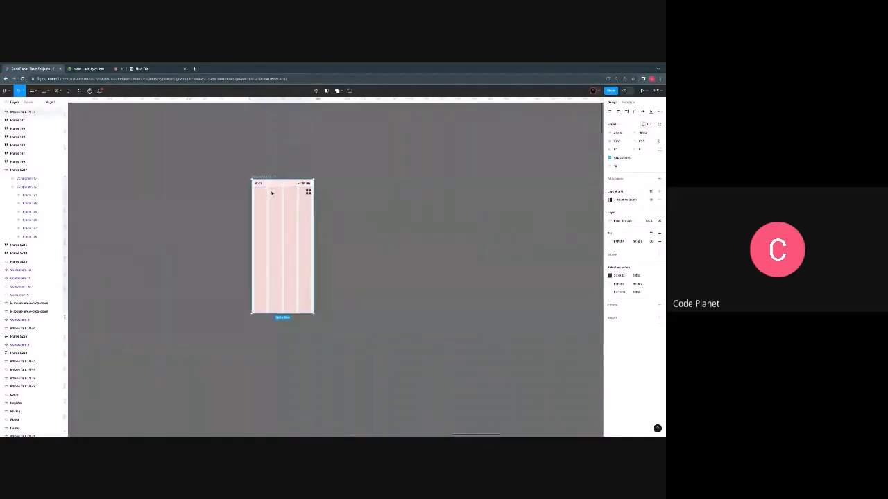
pyautogui.scroll(5, 271, 193)
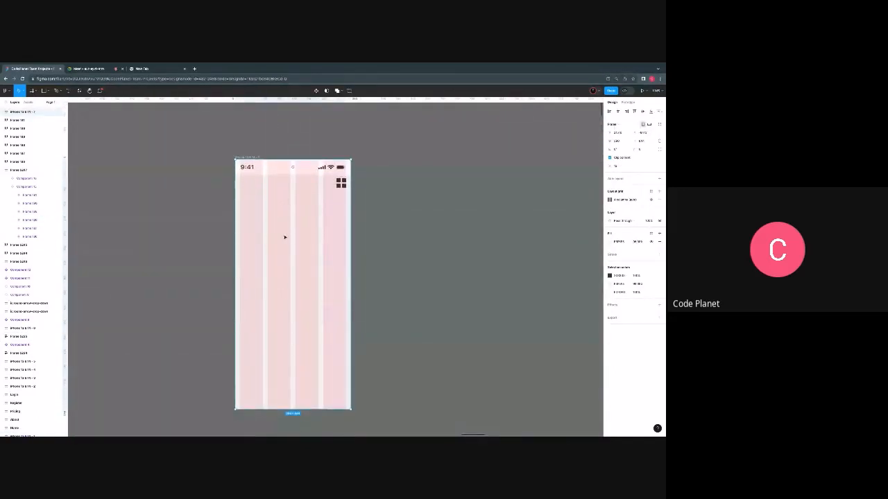
pyautogui.scroll(-2, 285, 238)
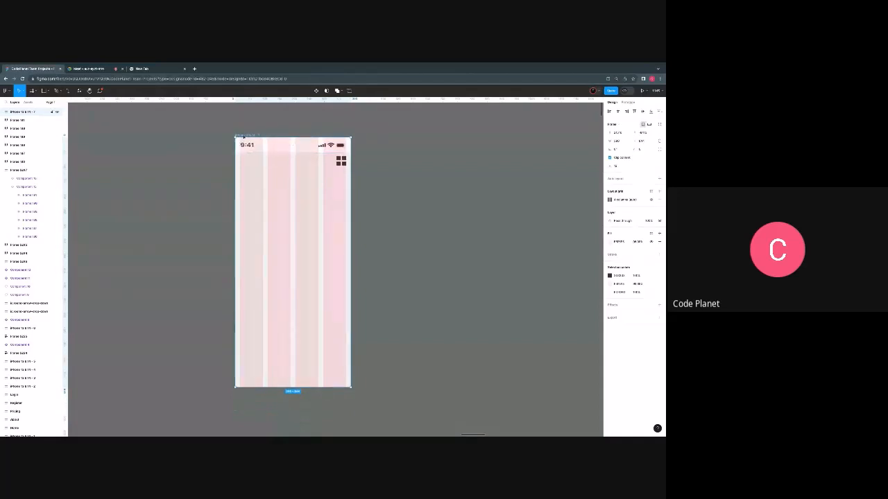
# - Add an iPhone 13 & 14 preset frame beside the phone frame with the grid menu icon, aligned with its top edge
pyautogui.hscroll(-5, 264, 140)
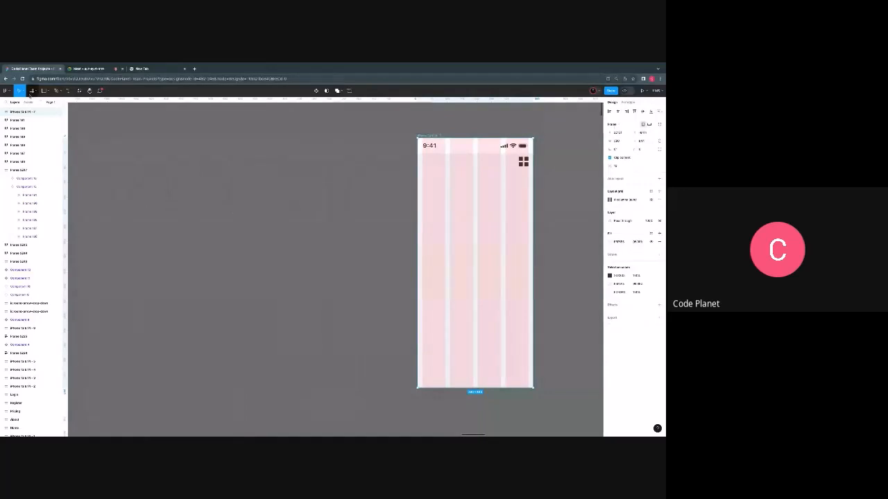
pyautogui.click(31, 91)
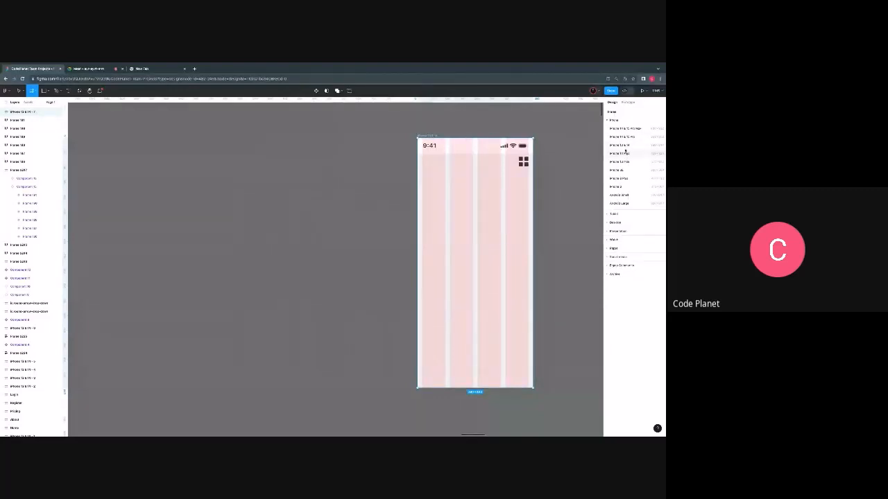
pyautogui.click(625, 145)
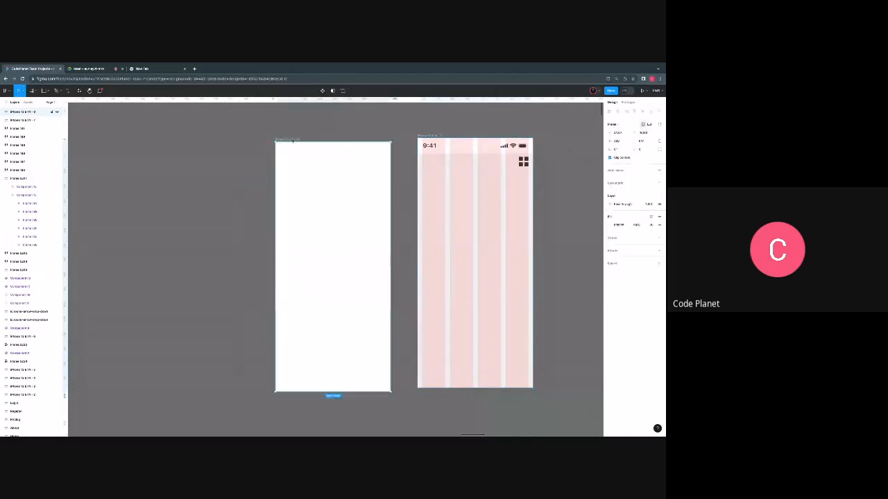
pyautogui.moveTo(293, 141); pyautogui.dragTo(296, 137)
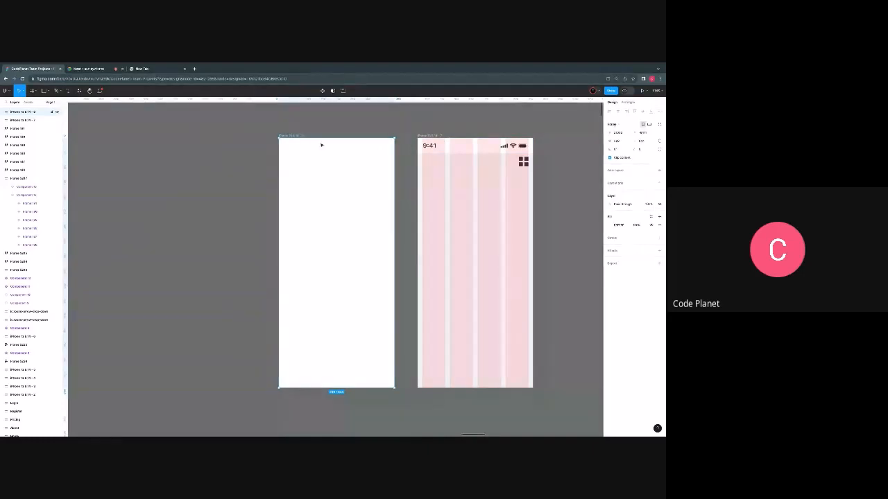
# - Set the new blank frame's height to 500 and move it down so its bottom edge aligns with the neighbouring phone frame
pyautogui.click(642, 142)
pyautogui.write('500')
pyautogui.press('Return')
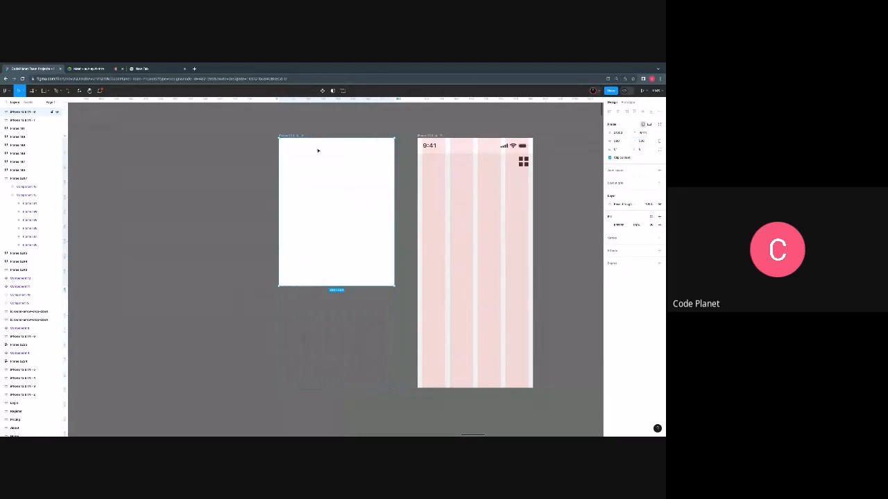
pyautogui.moveTo(300, 136); pyautogui.dragTo(307, 238)
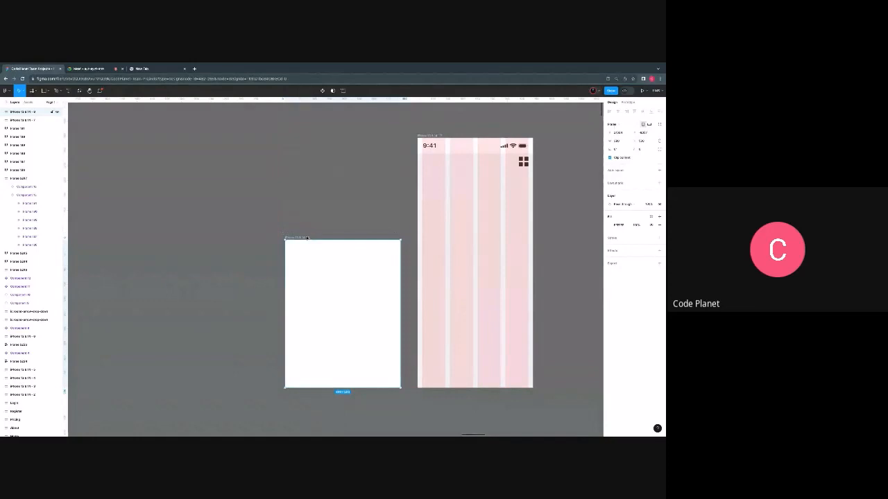
# - Round only the top two corners of the blank frame with a radius of 24 each
pyautogui.click(658, 149)
pyautogui.click(553, 163)
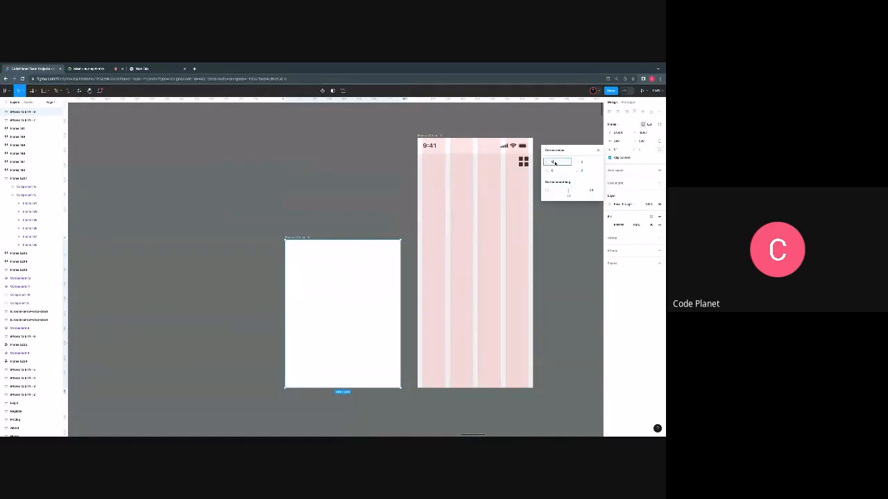
pyautogui.write('24')
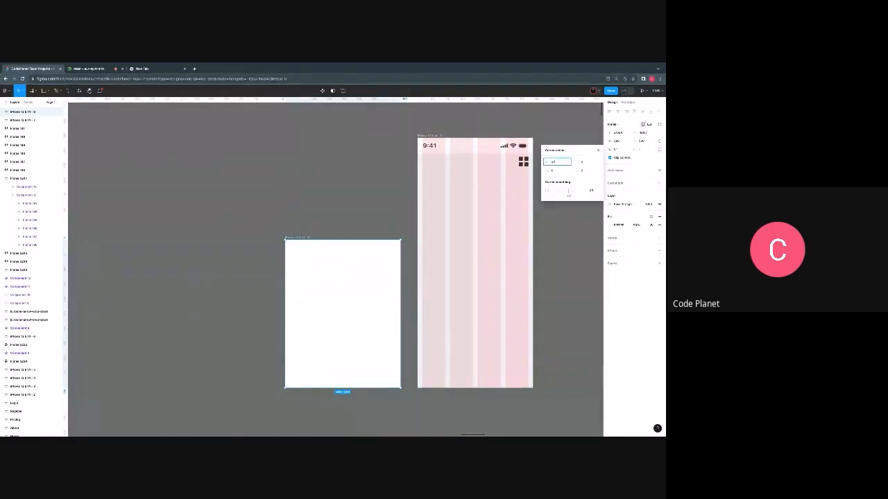
pyautogui.press('Return')
pyautogui.click(581, 161)
pyautogui.write('24')
pyautogui.press('Return')
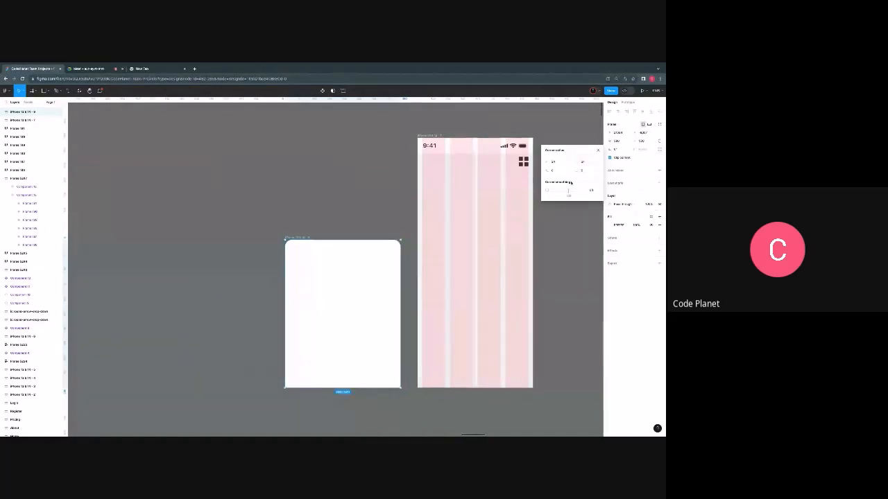
pyautogui.click(566, 264)
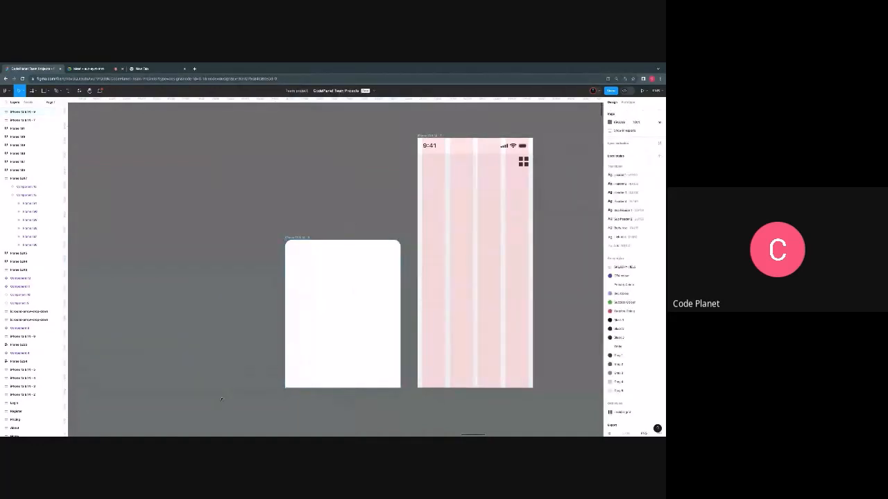
# - Rename the rounded blank frame as Scrollable Page
pyautogui.click(297, 243)
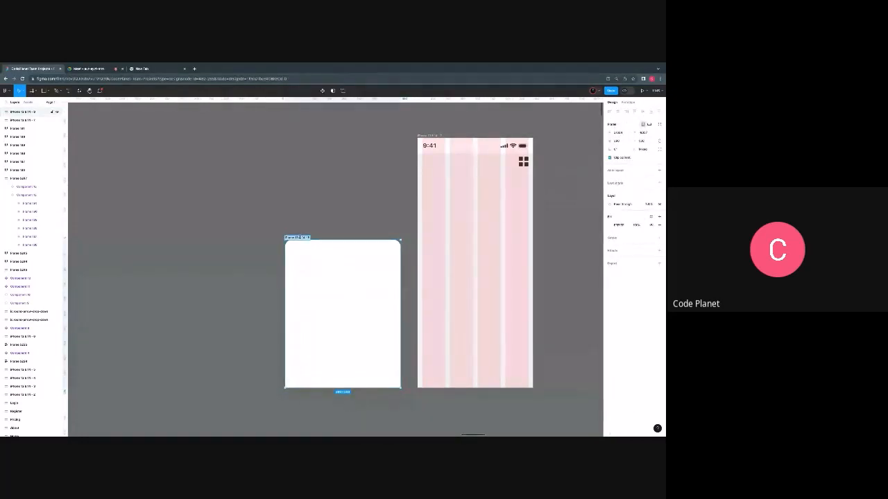
pyautogui.write('Popup')
pyautogui.click(310, 223)
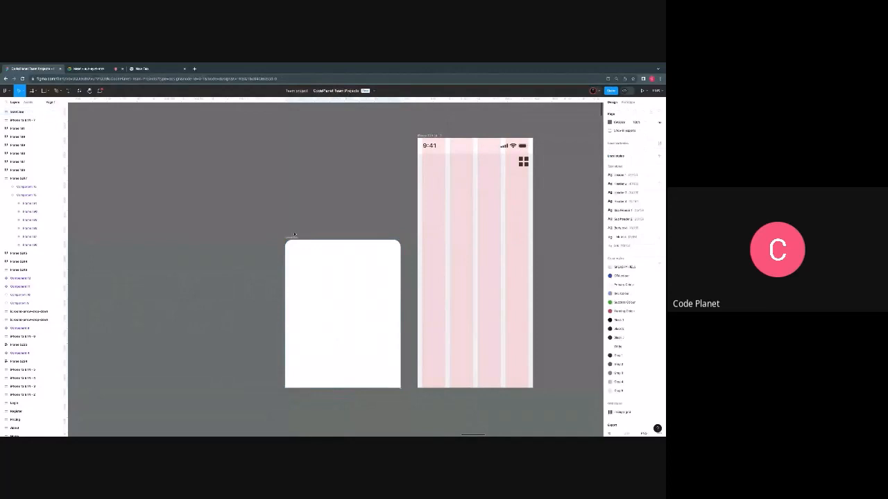
pyautogui.click(309, 266)
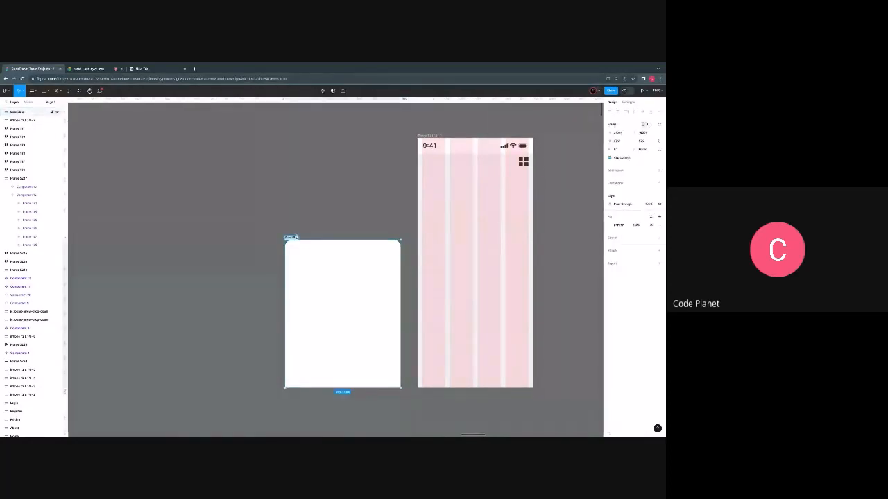
pyautogui.doubleClick(295, 237)
pyautogui.press('BackSpace')
pyautogui.press('BackSpace')
pyautogui.press('BackSpace')
pyautogui.press('BackSpace')
pyautogui.press('BackSpace')
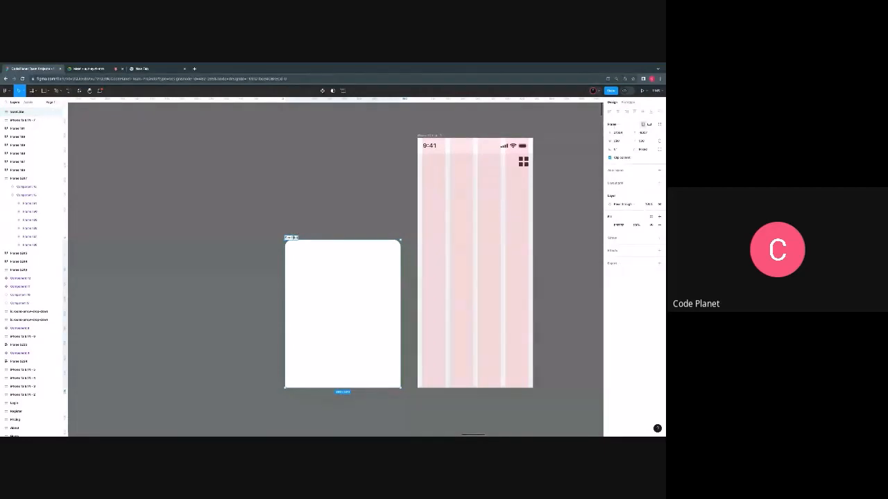
pyautogui.write('ard')
pyautogui.press('BackSpace')
pyautogui.press('BackSpace')
pyautogui.write('age')
pyautogui.click(312, 227)
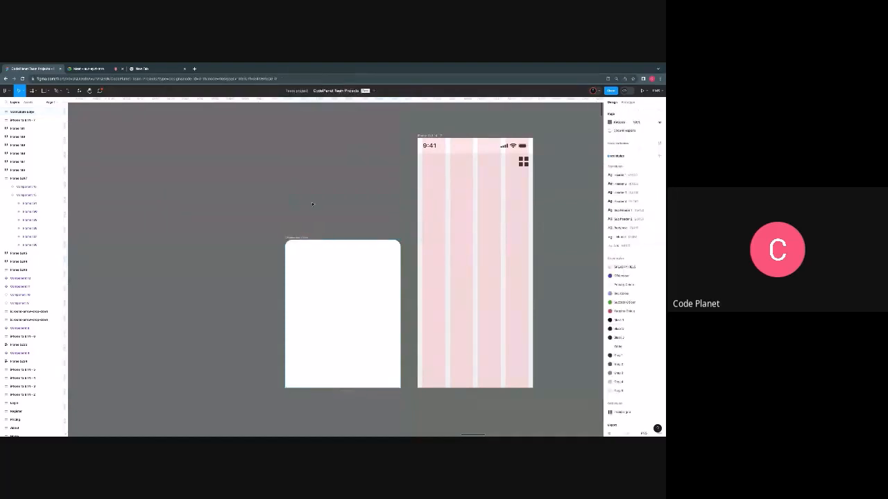
# - Draw a small grey handle bar about 61 px wide near the top middle of the rounded frame and round its corners
pyautogui.hscroll(1, 363, 273)
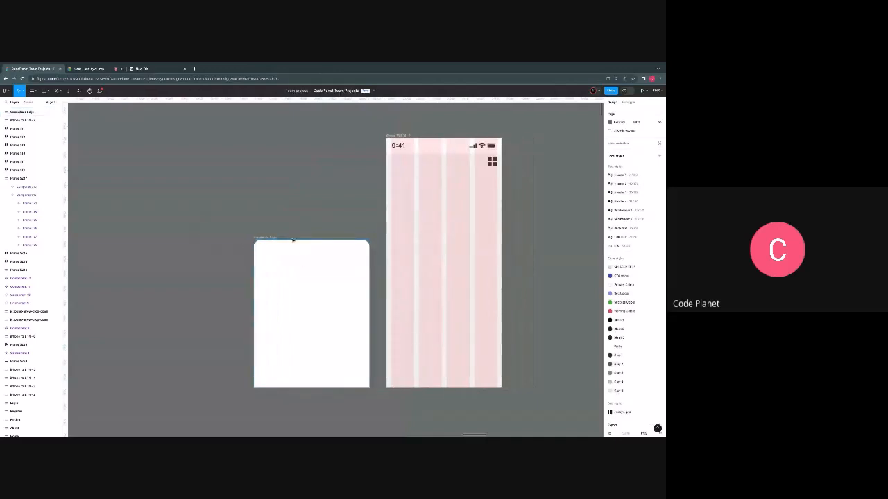
pyautogui.press('f')
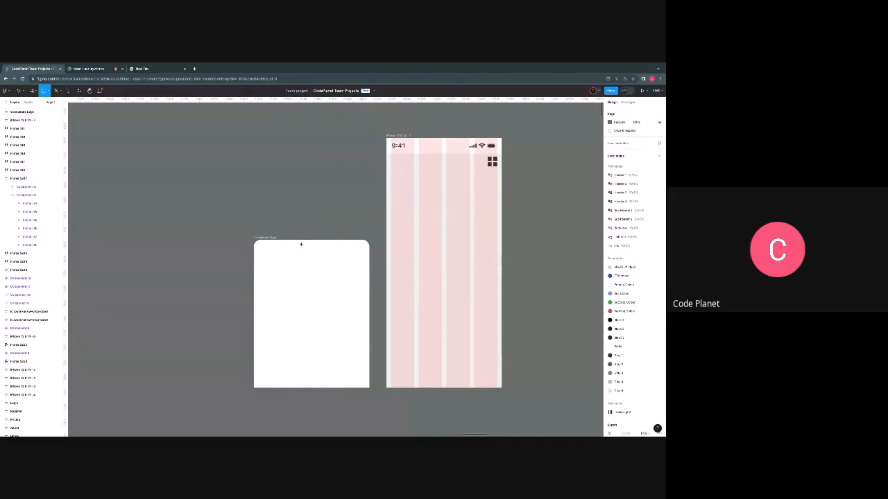
pyautogui.moveTo(301, 245); pyautogui.dragTo(327, 242)
pyautogui.scroll(5, 316, 247)
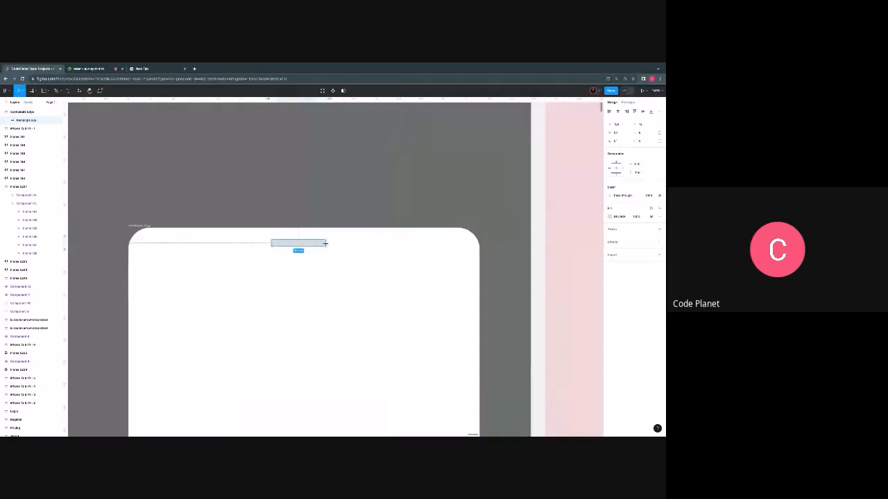
pyautogui.click(640, 141)
pyautogui.press('Return')
pyautogui.scroll(3, 303, 259)
pyautogui.scroll(-4, 321, 280)
pyautogui.click(320, 280)
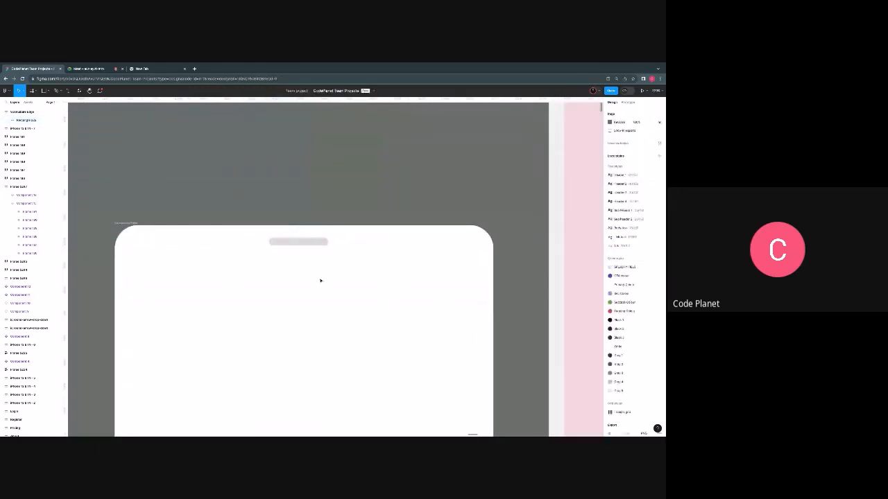
# - Center the grey handle bar horizontally in the rounded frame and set its Y position to 12
pyautogui.click(312, 241)
pyautogui.click(617, 111)
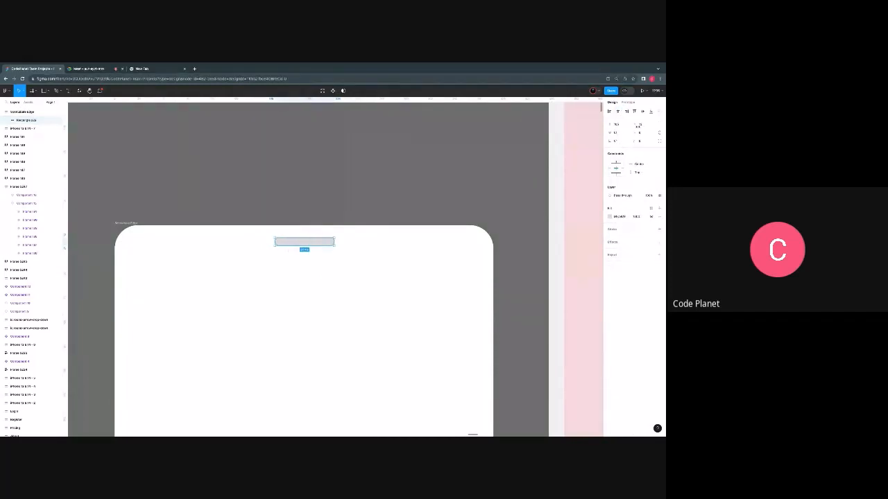
pyautogui.click(638, 125)
pyautogui.write('12')
pyautogui.press('Return')
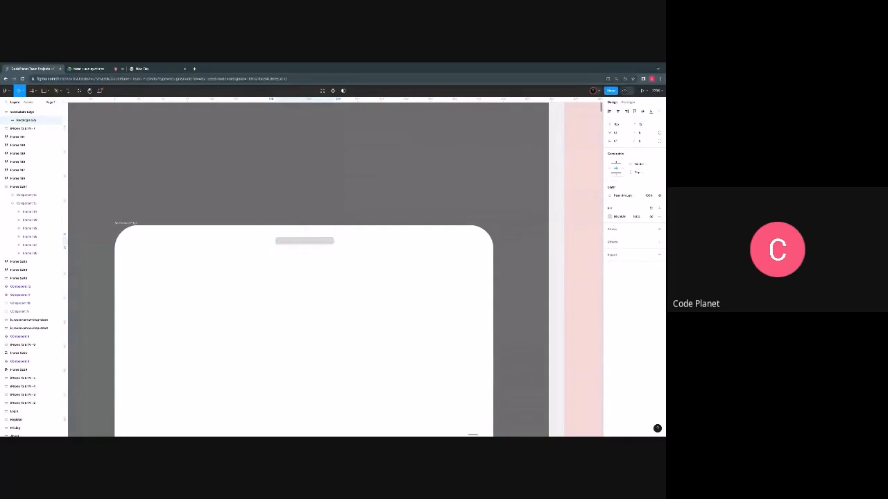
pyautogui.click(365, 264)
# - Add the text "News" near the upper-left corner of the rounded frame, below the handle bar
pyautogui.scroll(-5, 364, 267)
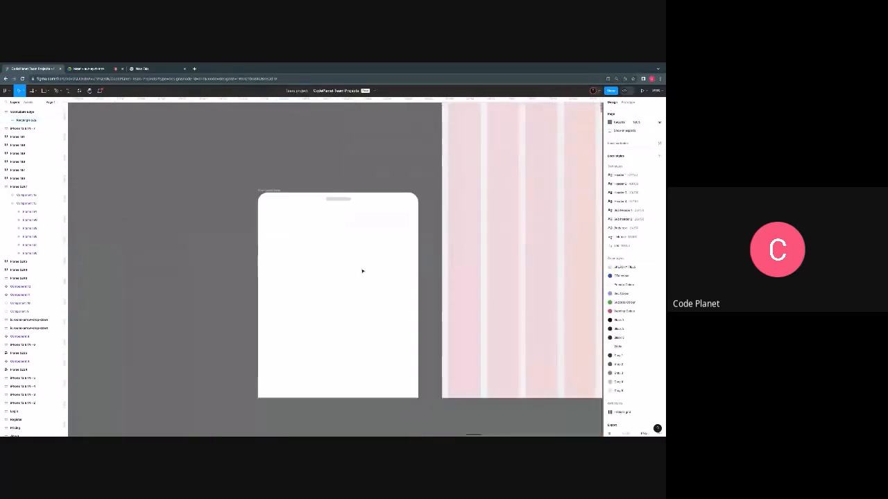
pyautogui.scroll(-1, 344, 254)
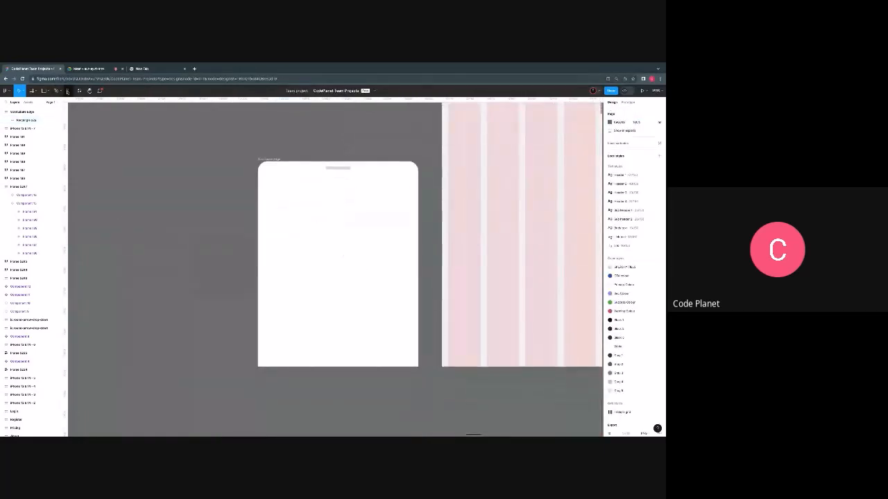
pyautogui.press('t')
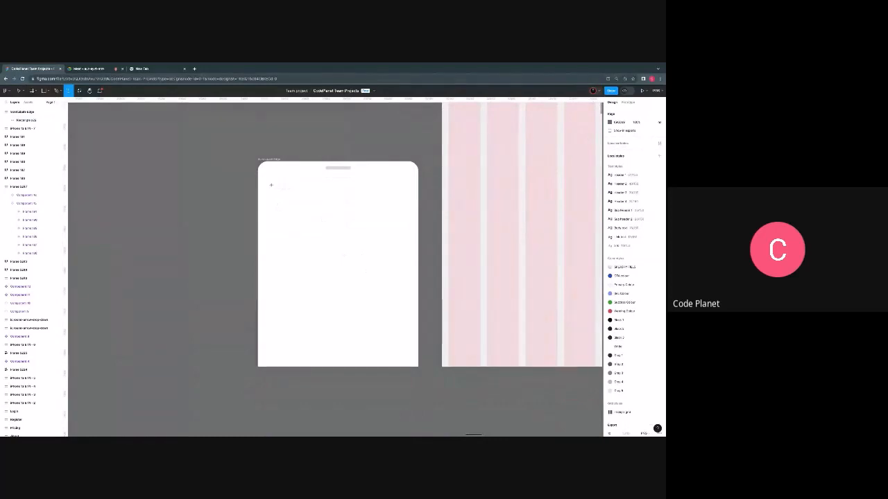
pyautogui.click(271, 187)
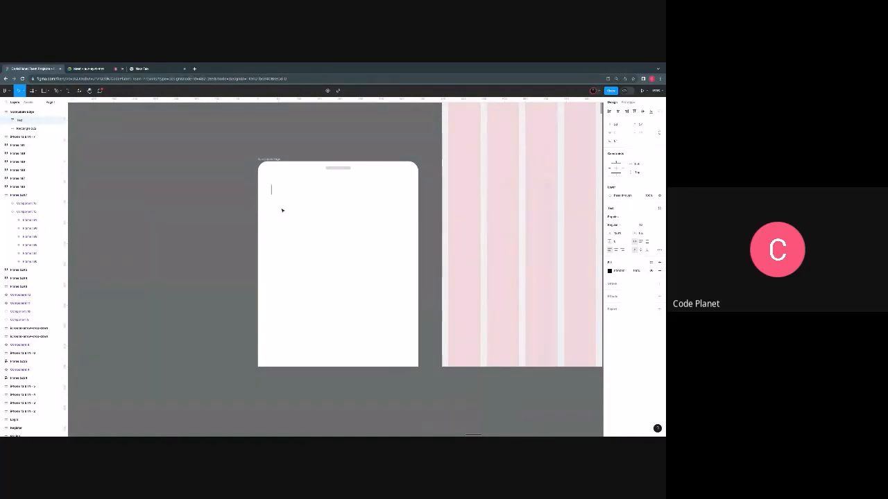
pyautogui.write('News')
pyautogui.press('Escape')
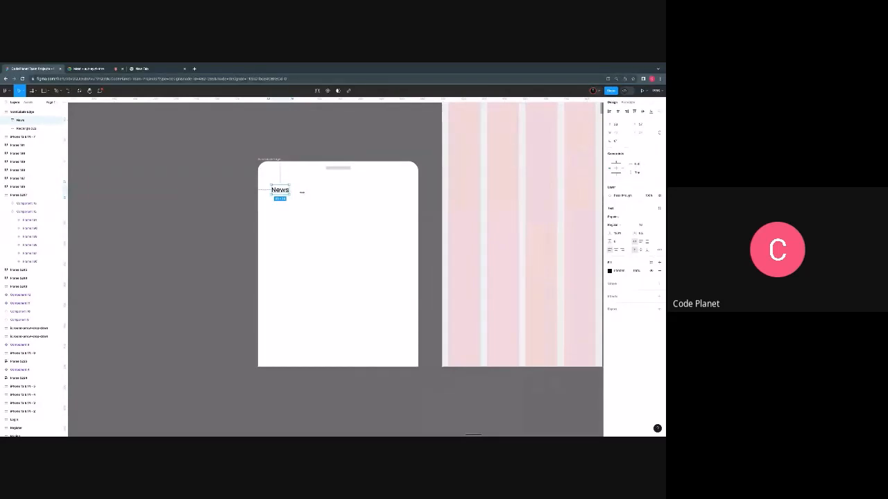
# - Set the News text's font weight to Medium
pyautogui.click(641, 226)
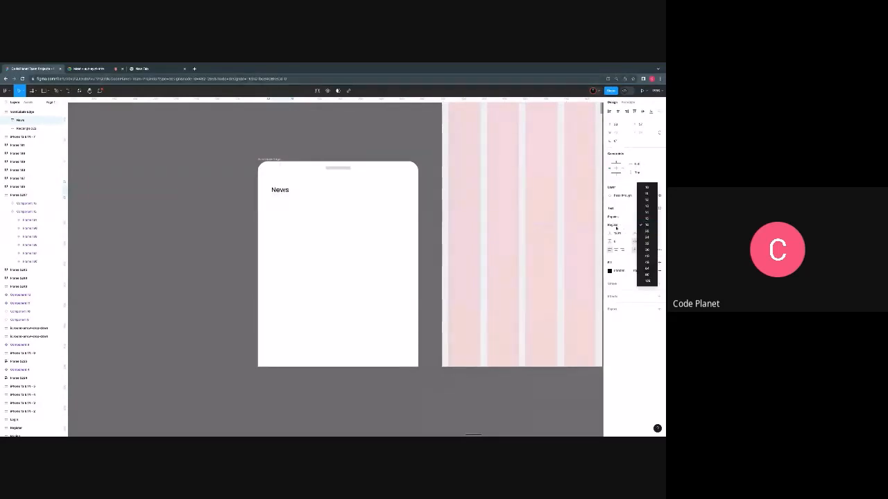
pyautogui.click(616, 228)
pyautogui.click(617, 226)
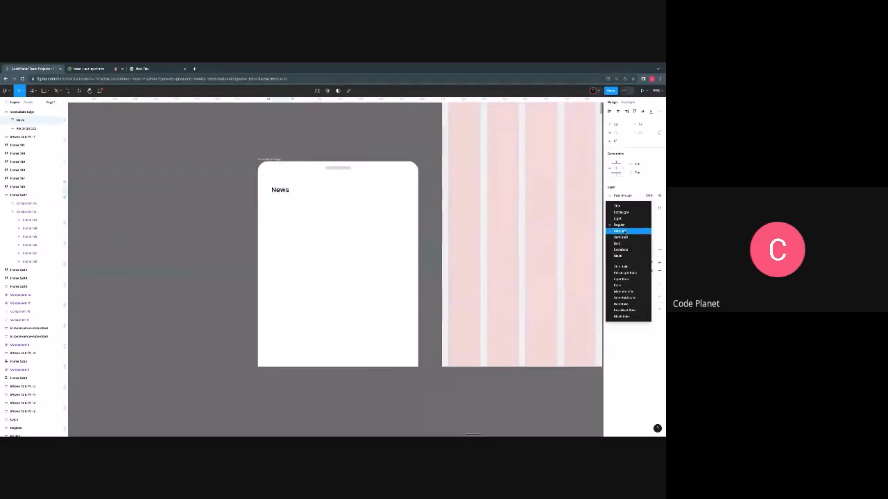
pyautogui.click(623, 231)
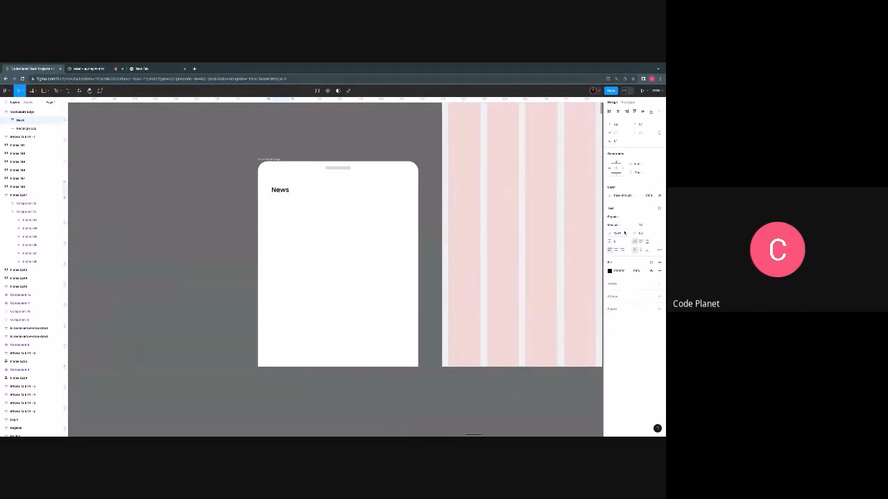
pyautogui.click(624, 232)
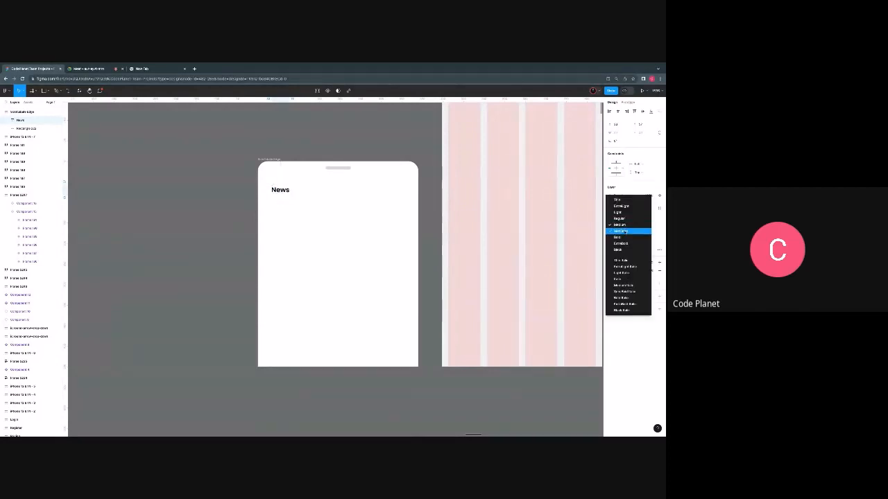
pyautogui.click(358, 241)
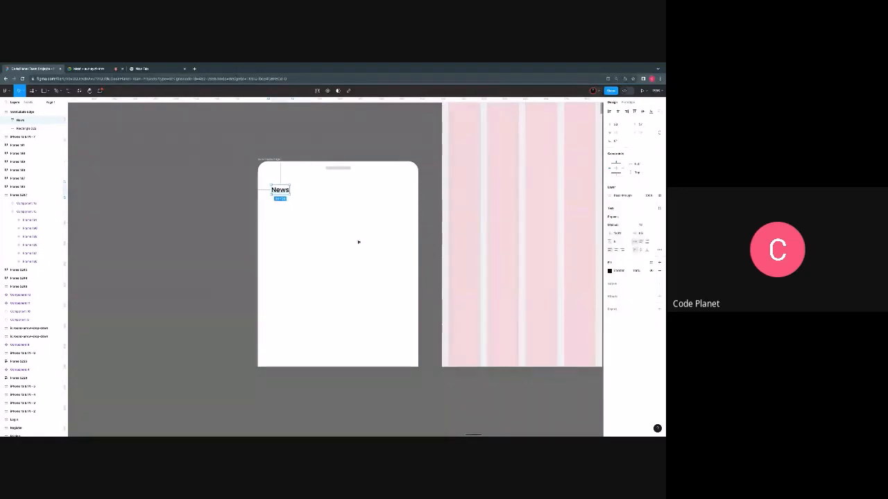
pyautogui.click(359, 242)
# - Move the News text directly under the grey handle bar and set the vertical spacing between the two to 24
pyautogui.moveTo(284, 191); pyautogui.dragTo(353, 185)
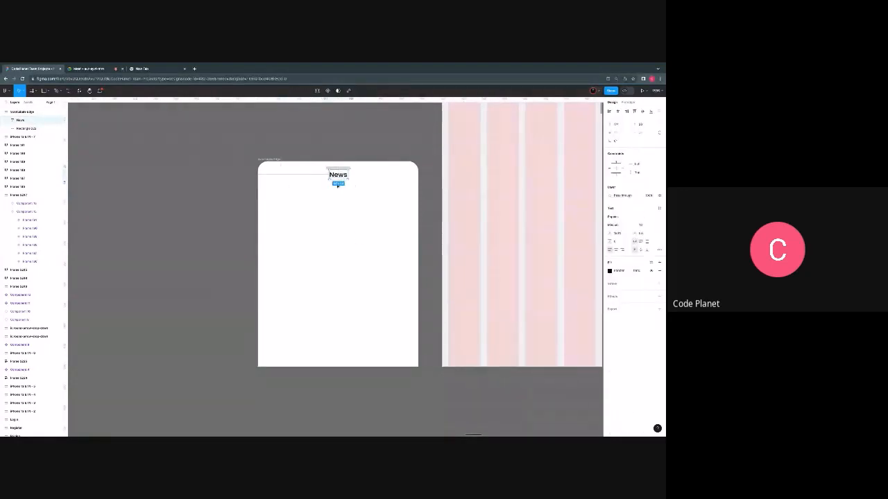
pyautogui.press('Left')
pyautogui.click(340, 169)
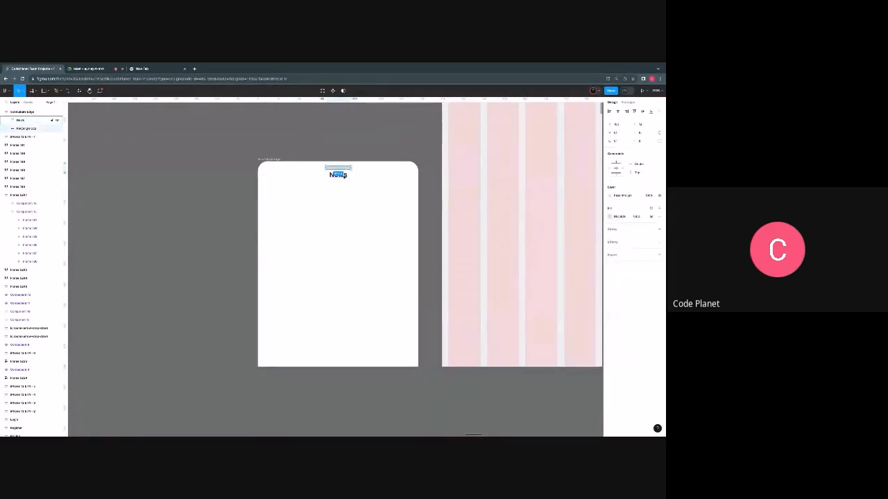
pyautogui.click(342, 174)
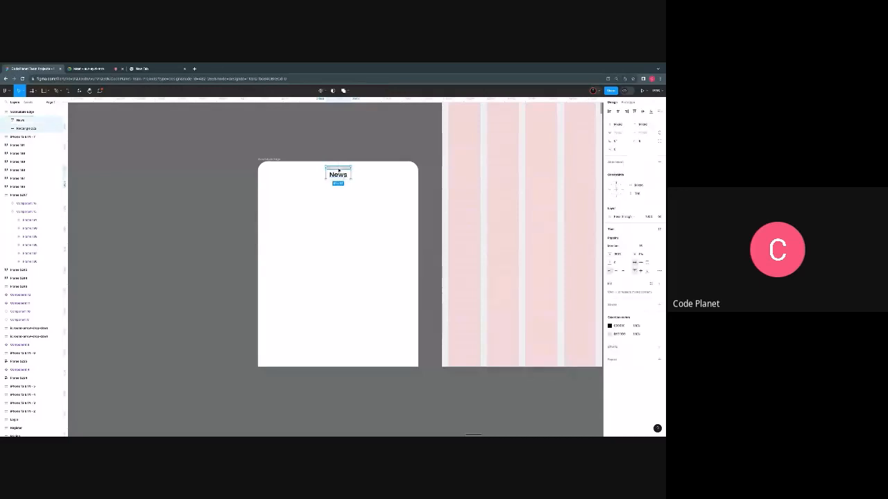
pyautogui.click(616, 149)
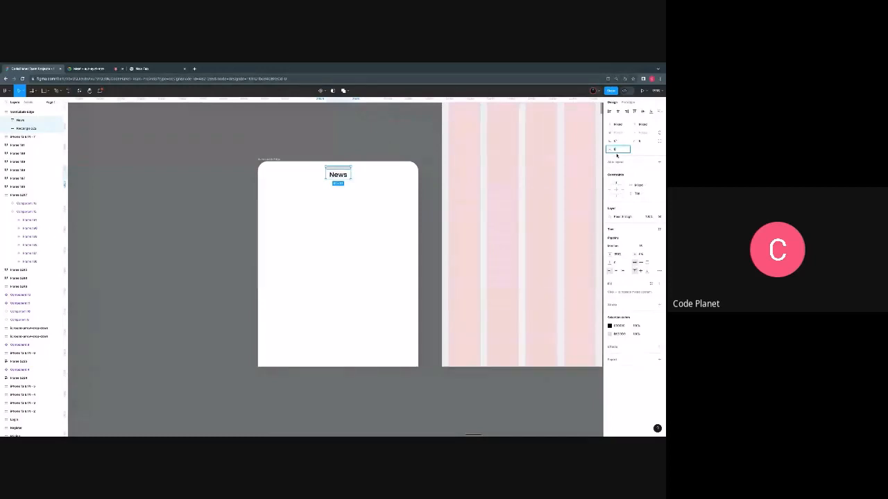
pyautogui.write('24')
pyautogui.press('Return')
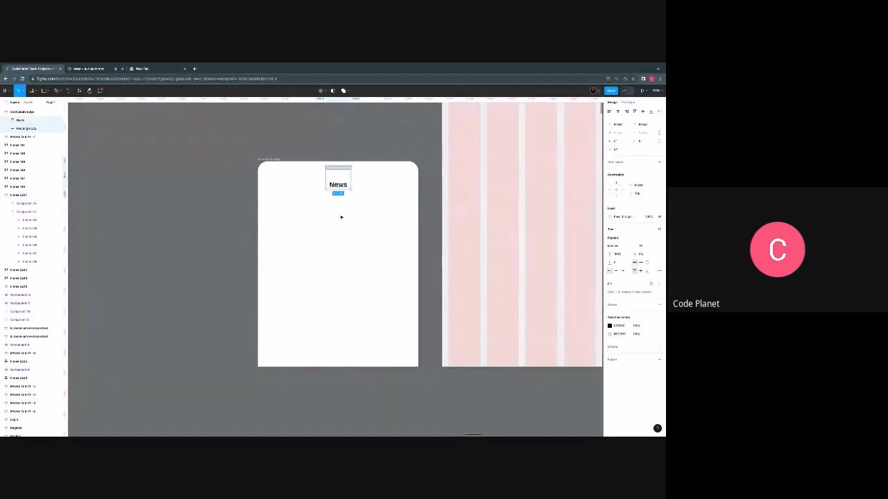
pyautogui.click(340, 217)
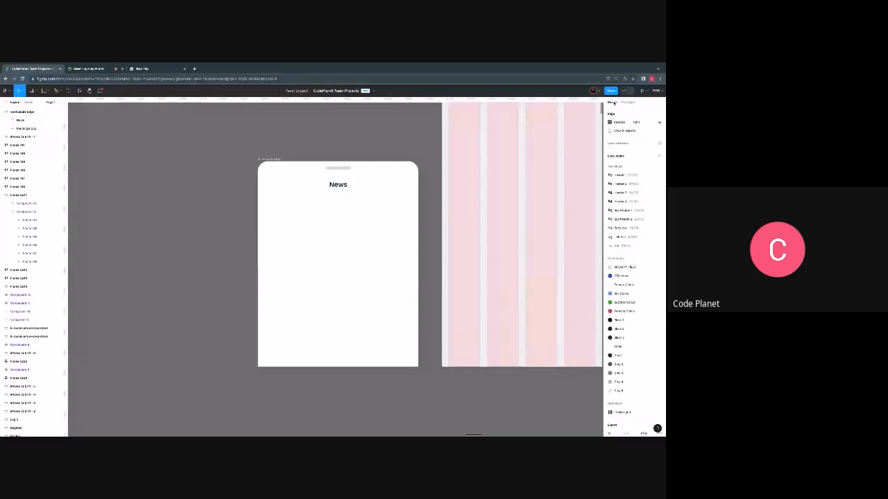
# - Set the X position of the News text to 16 in the rounded frame
pyautogui.click(333, 186)
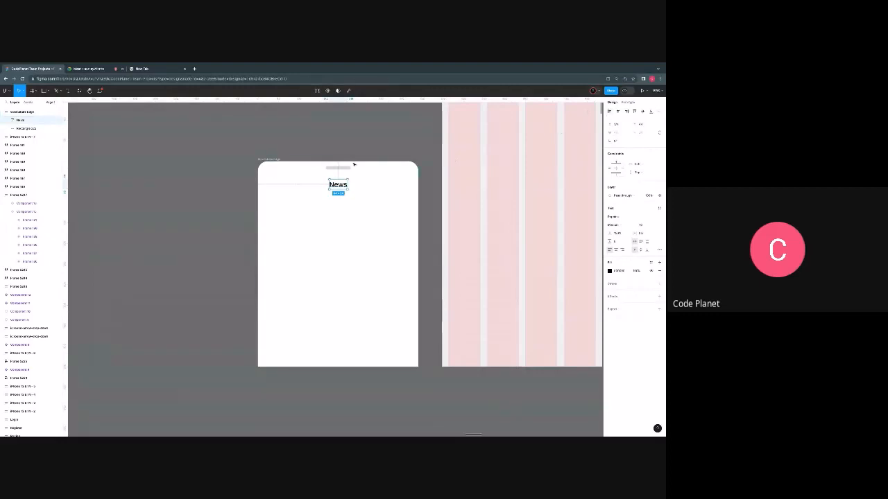
pyautogui.hscroll(3, 326, 202)
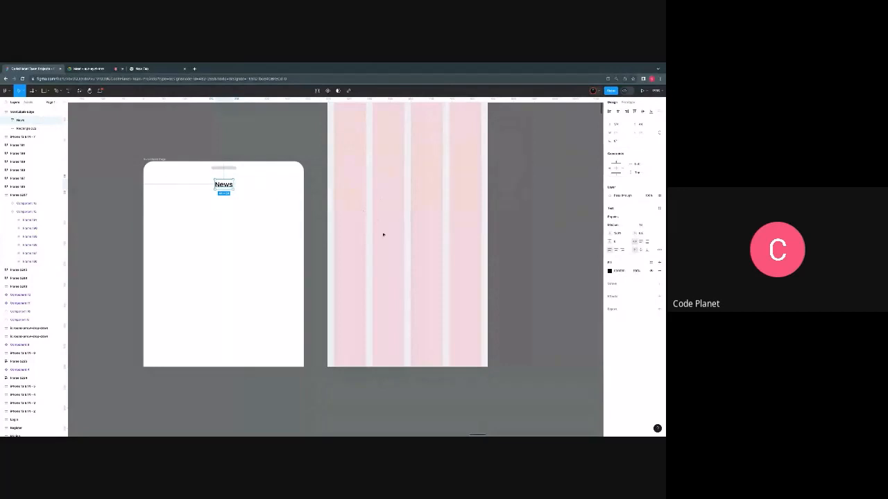
pyautogui.hscroll(-3, 401, 224)
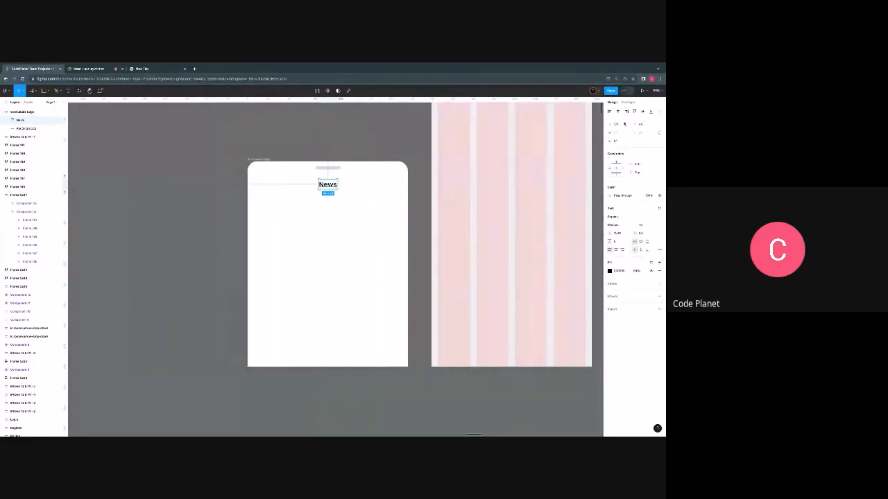
pyautogui.write('16')
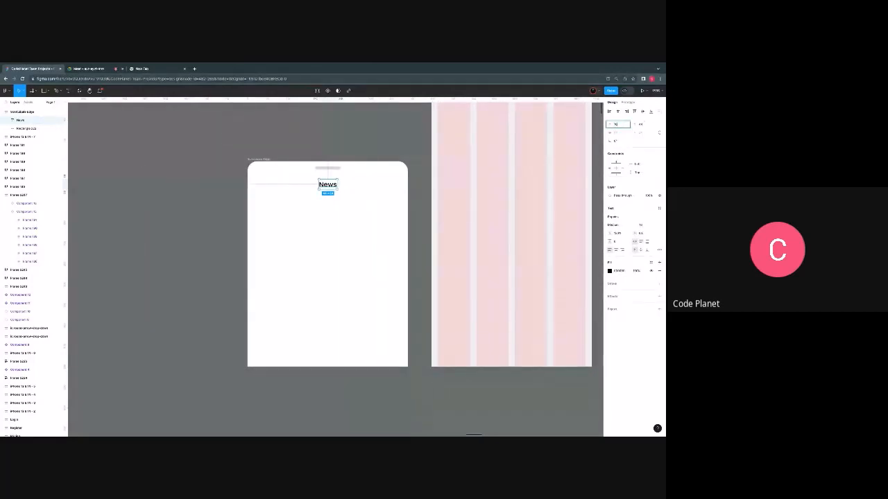
pyautogui.press('Return')
pyautogui.scroll(2, 251, 247)
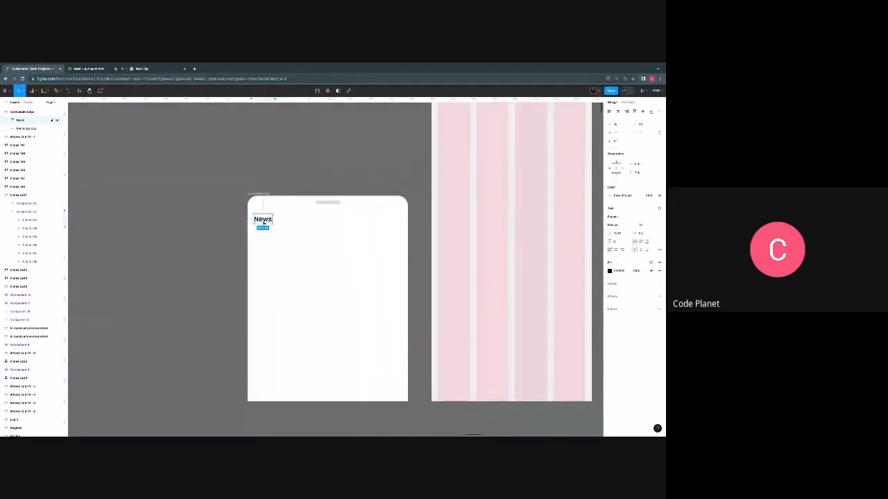
pyautogui.scroll(1, 266, 220)
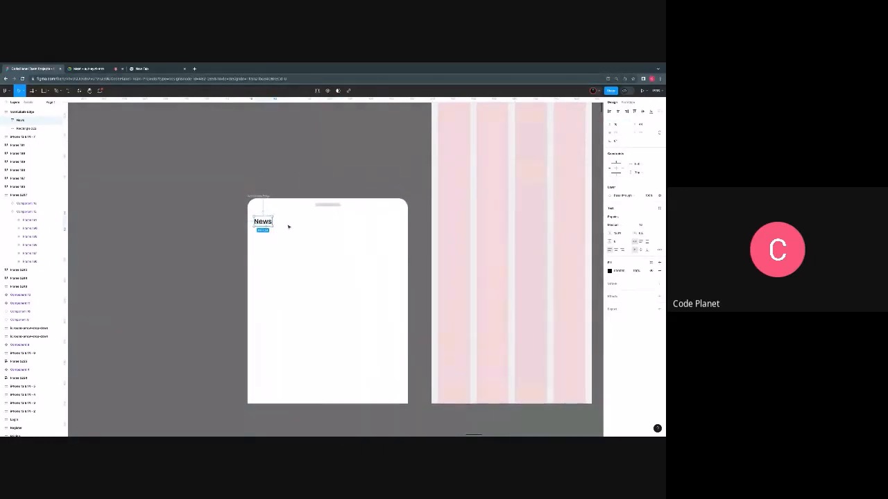
pyautogui.click(270, 240)
pyautogui.press('r')
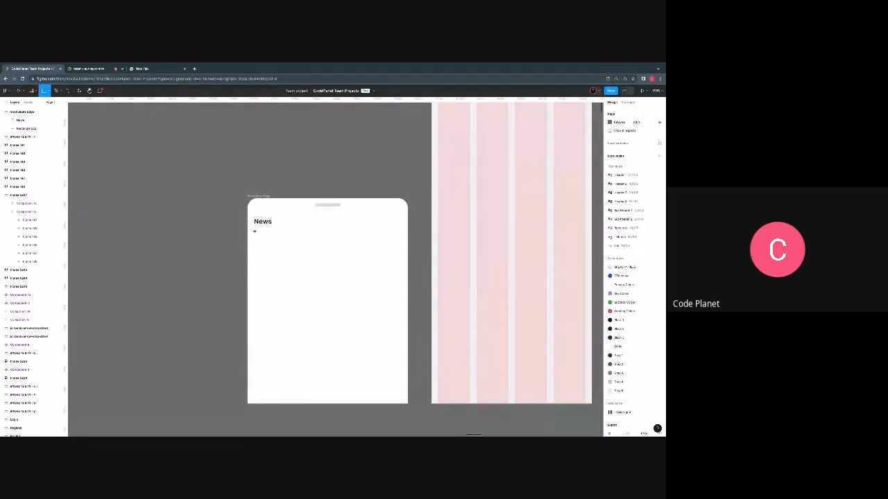
pyautogui.moveTo(255, 231); pyautogui.dragTo(328, 271)
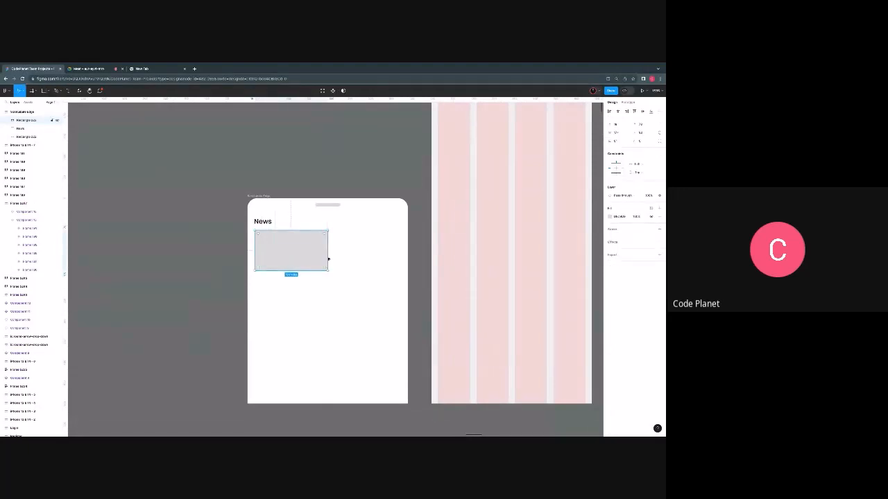
pyautogui.press('Delete')
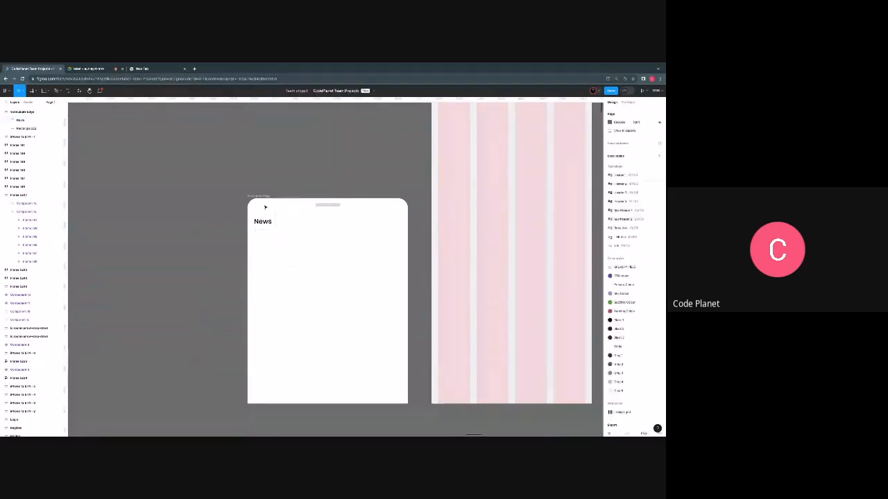
# - Add a layout grid to the rounded News frame and switch its type to columns
pyautogui.click(258, 197)
pyautogui.hscroll(3, 359, 244)
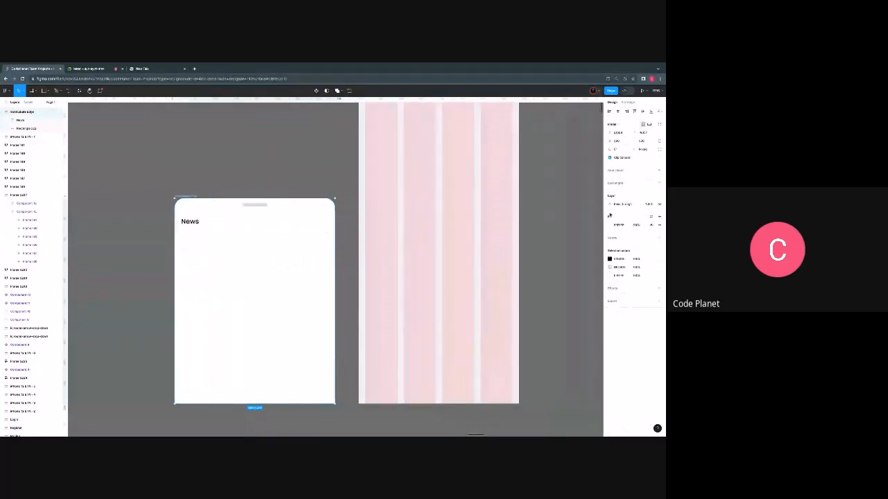
pyautogui.click(651, 183)
pyautogui.click(611, 191)
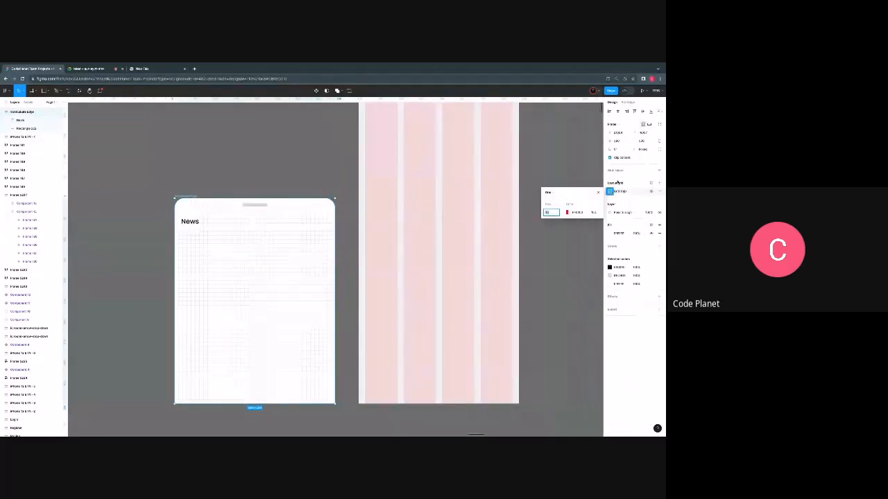
pyautogui.click(549, 192)
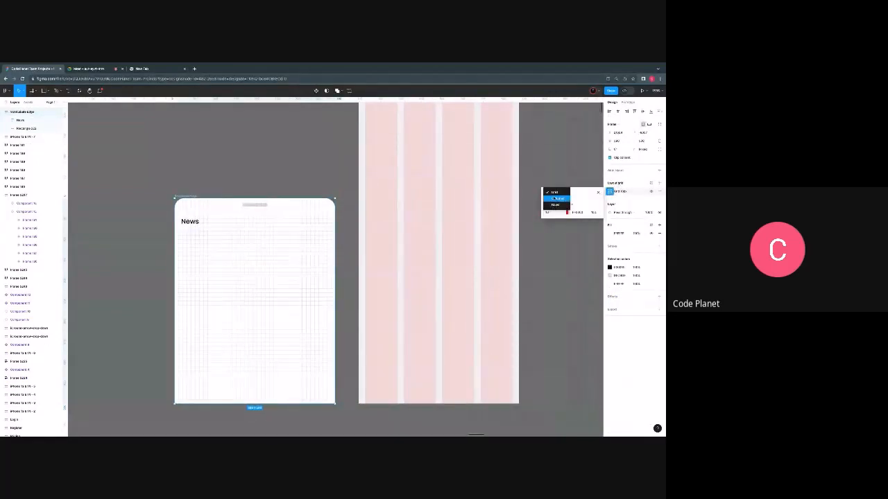
pyautogui.click(555, 199)
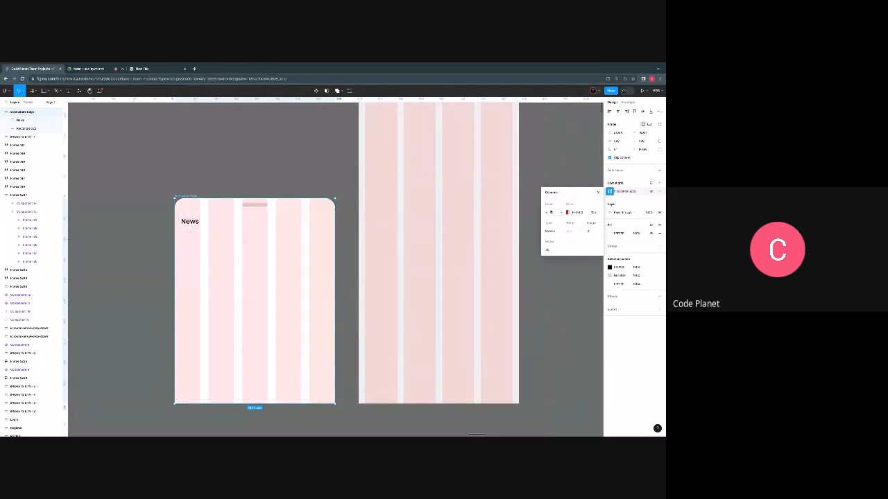
# - Set the News frame's column grid to 4 columns with a margin of 16 and a gutter of 16
pyautogui.click(550, 212)
pyautogui.write('4')
pyautogui.click(592, 231)
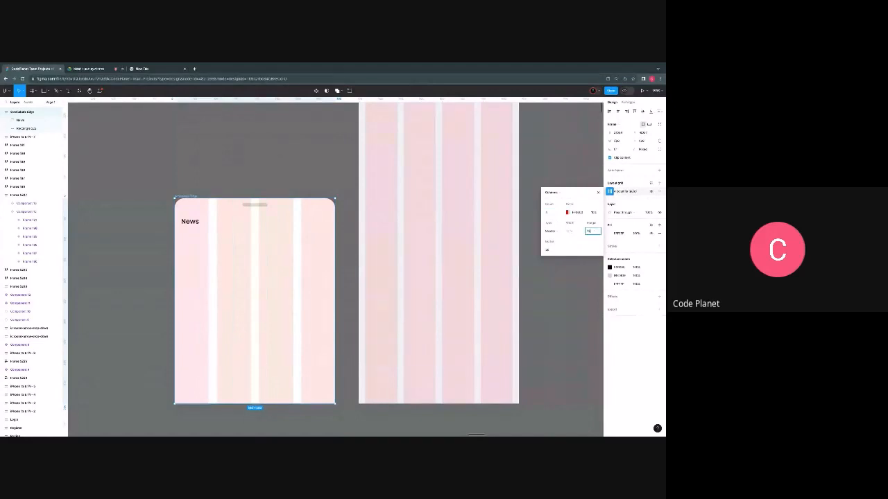
pyautogui.press('Return')
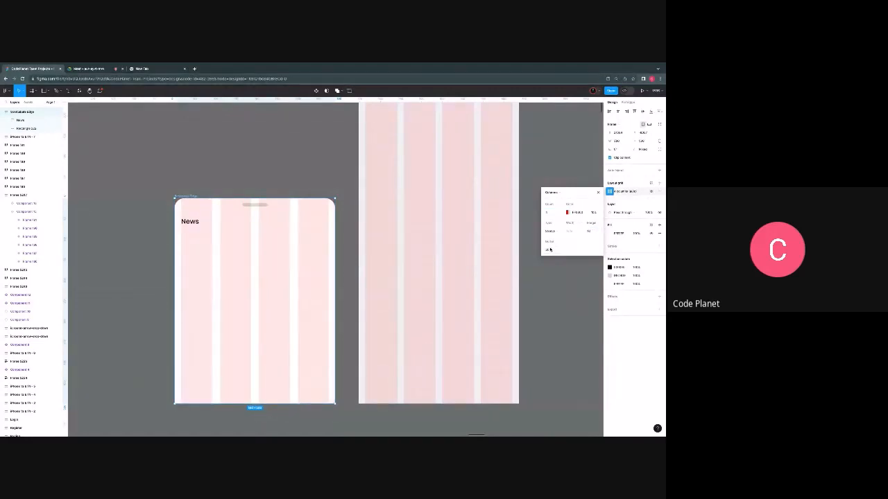
pyautogui.click(550, 250)
pyautogui.write('16')
pyautogui.press('Return')
pyautogui.click(194, 236)
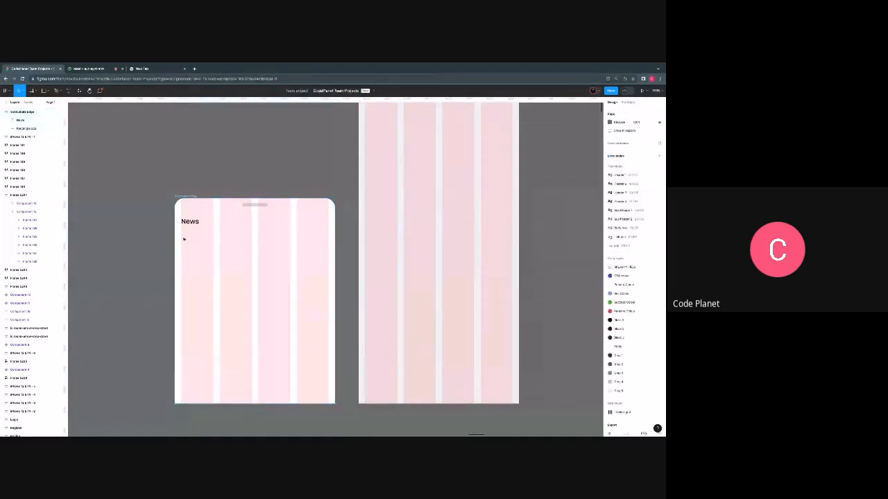
# - Draw a grey rectangle about 358 px wide across all four columns below the News text, spaced 16 px from it
pyautogui.press('r')
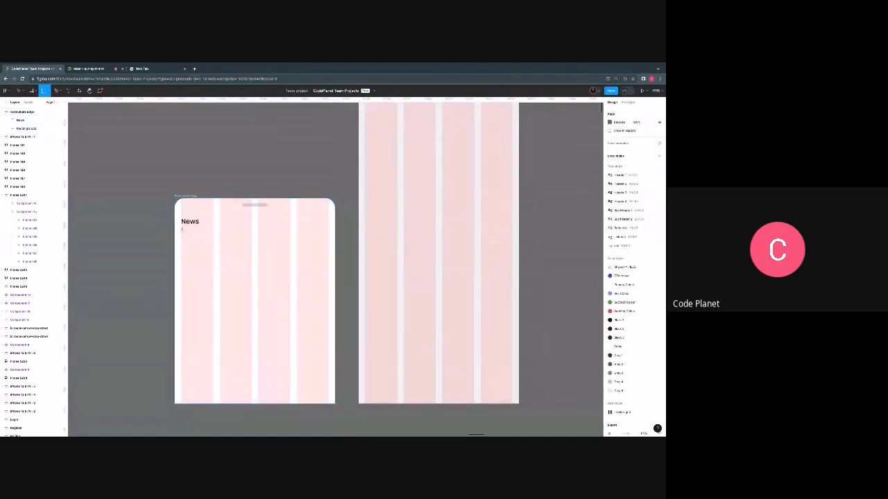
pyautogui.moveTo(181, 230)
pyautogui.mouseDown()
pyautogui.moveTo(200, 250)
pyautogui.moveTo(285, 257)
pyautogui.moveTo(327, 278)
pyautogui.mouseUp()
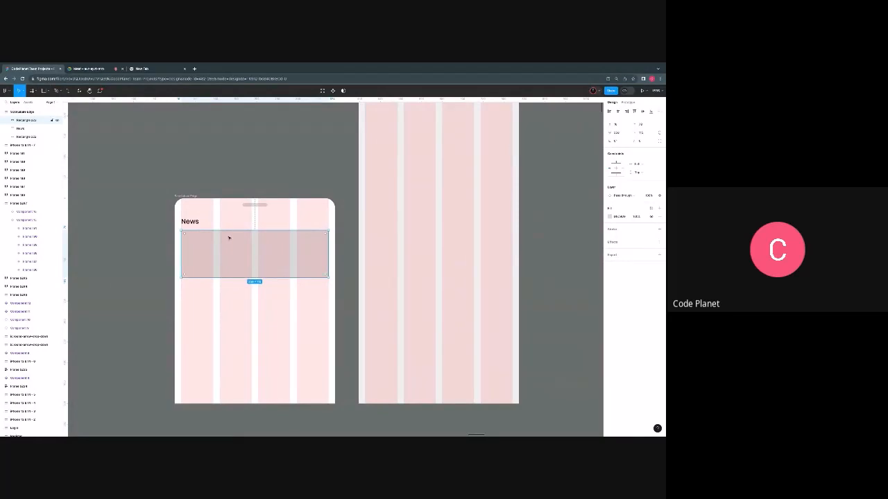
pyautogui.scroll(1, 224, 233)
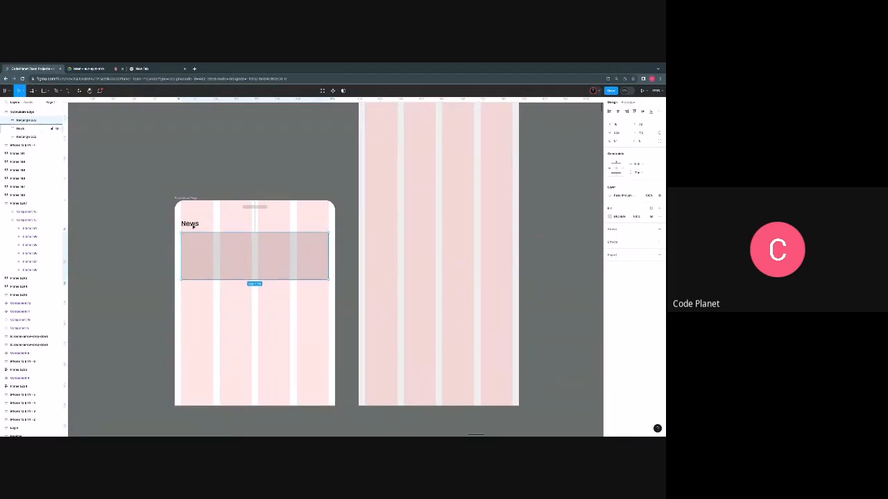
pyautogui.click(193, 225)
pyautogui.keyDown('shift'); pyautogui.click(206, 248); pyautogui.keyUp('shift')
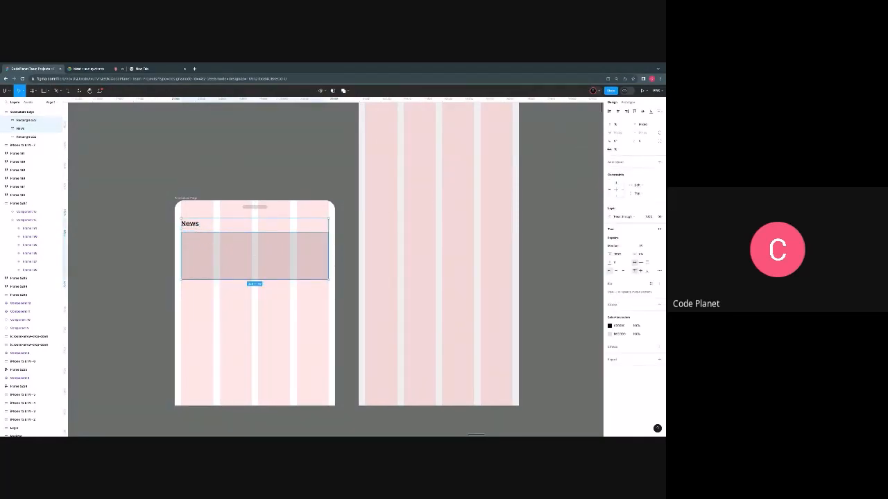
pyautogui.click(617, 150)
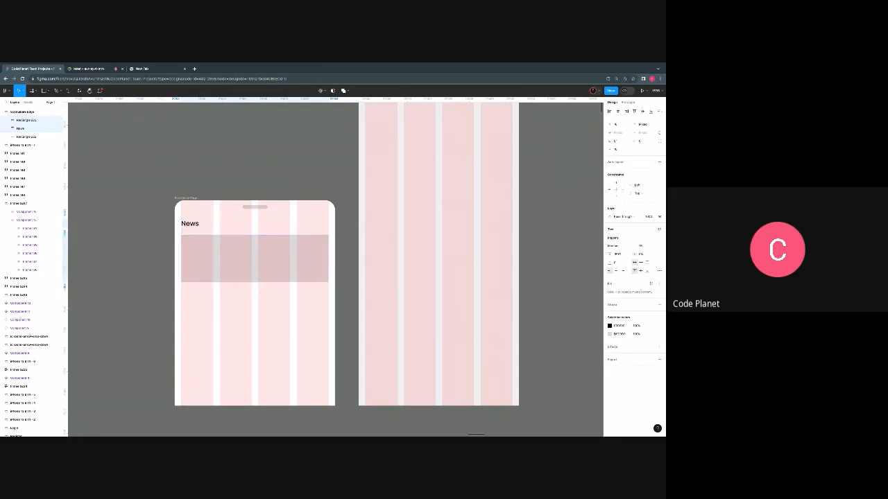
pyautogui.click(207, 331)
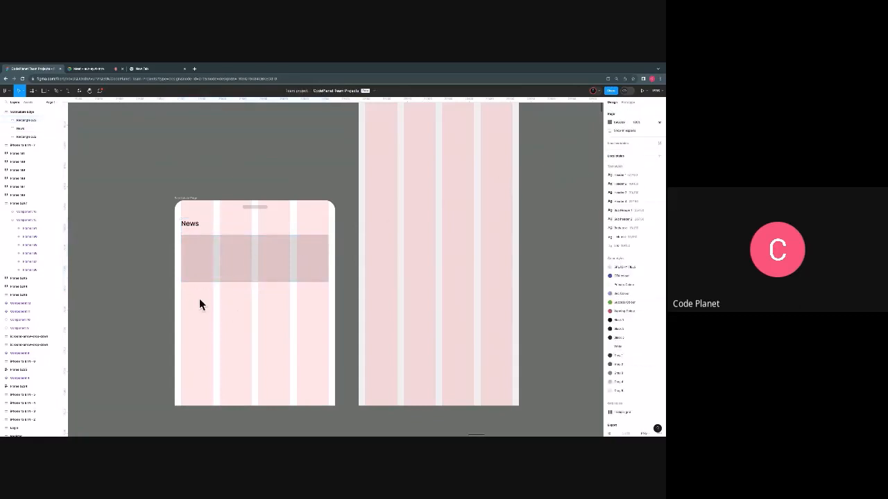
# - Draw a small one-column-wide rectangle below the large one and duplicate it across the other three columns
pyautogui.scroll(-2, 217, 317)
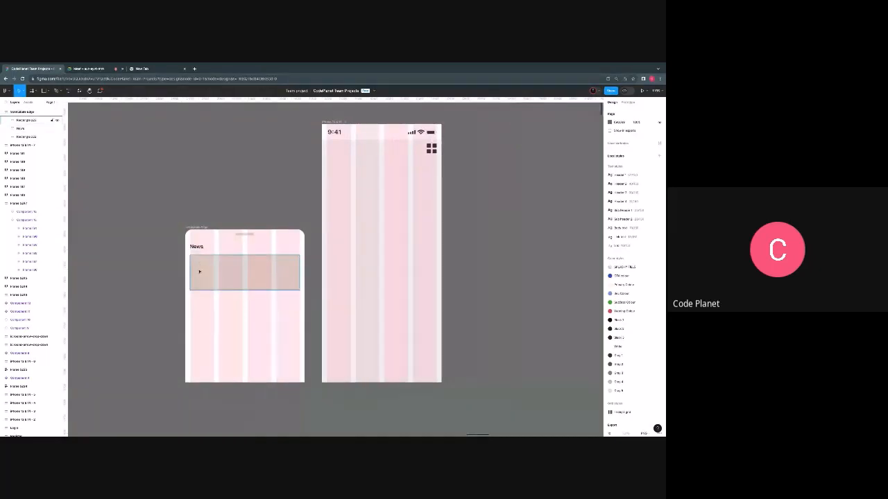
pyautogui.press('r')
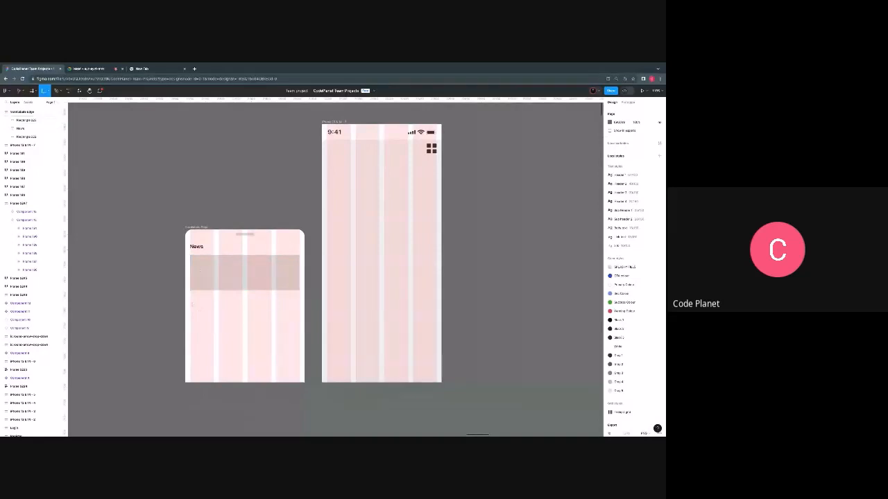
pyautogui.moveTo(190, 296); pyautogui.dragTo(233, 315)
pyautogui.hotkey('ctrl', 'z')
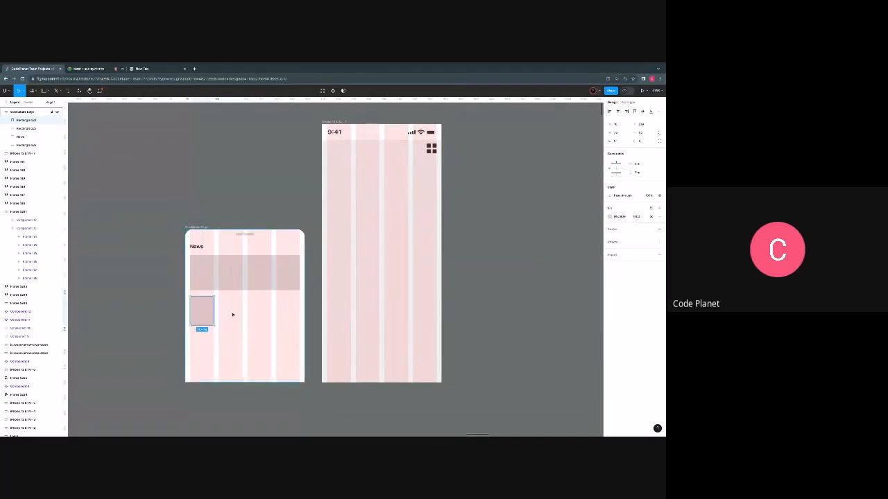
pyautogui.keyDown('alt'); pyautogui.moveTo(203, 315); pyautogui.dragTo(289, 318); pyautogui.keyUp('alt')
# - Check the horizontal spacing of the four small rectangles and their vertical distance from the large rectangle
pyautogui.click(208, 313)
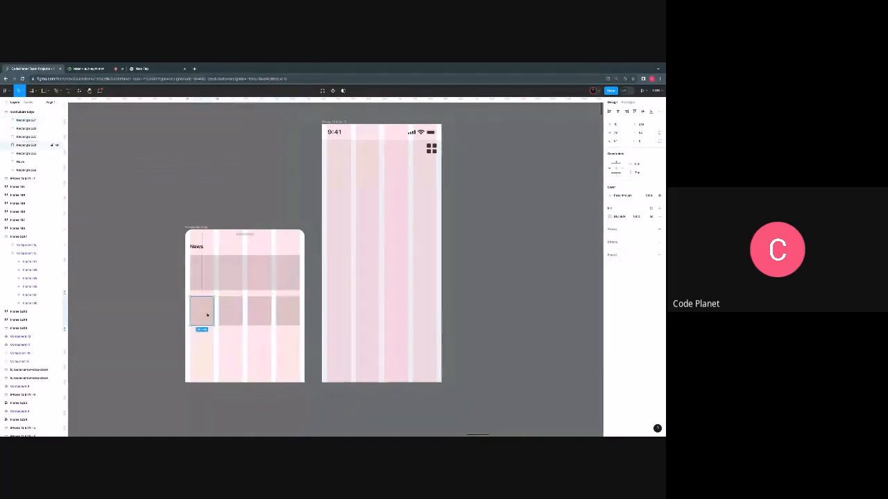
pyautogui.keyDown('shift'); pyautogui.click(229, 313); pyautogui.keyUp('shift')
pyautogui.keyDown('shift'); pyautogui.click(251, 313); pyautogui.keyUp('shift')
pyautogui.keyDown('shift'); pyautogui.click(284, 311); pyautogui.keyUp('shift')
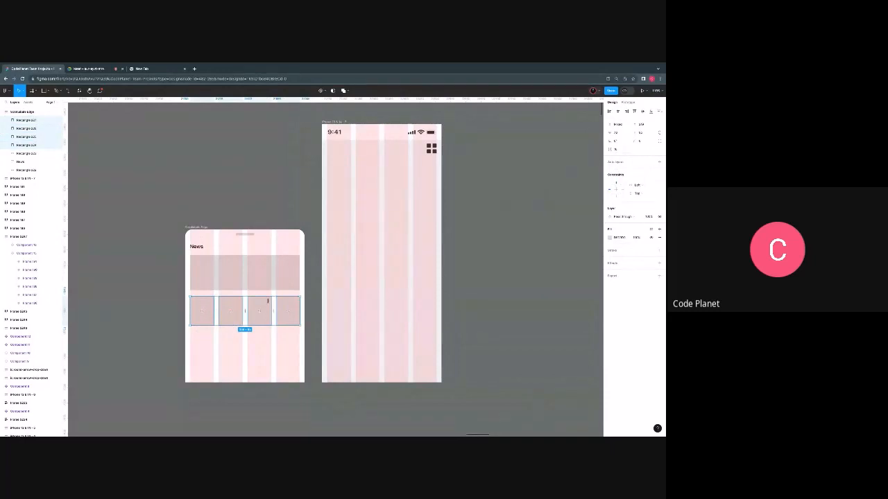
pyautogui.click(222, 291)
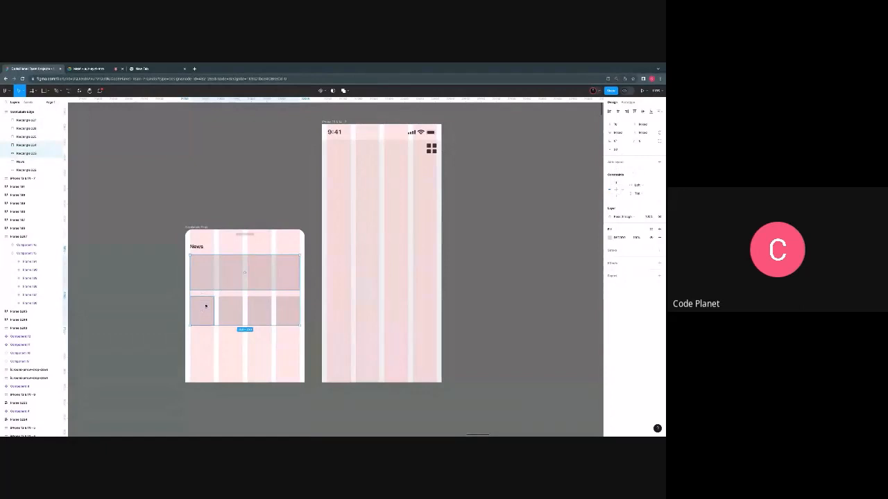
# - Group the four small rectangles below the large News rectangle into one object
pyautogui.click(206, 305)
pyautogui.keyDown('shift'); pyautogui.click(228, 308); pyautogui.keyUp('shift')
pyautogui.keyDown('shift'); pyautogui.click(259, 310); pyautogui.keyUp('shift')
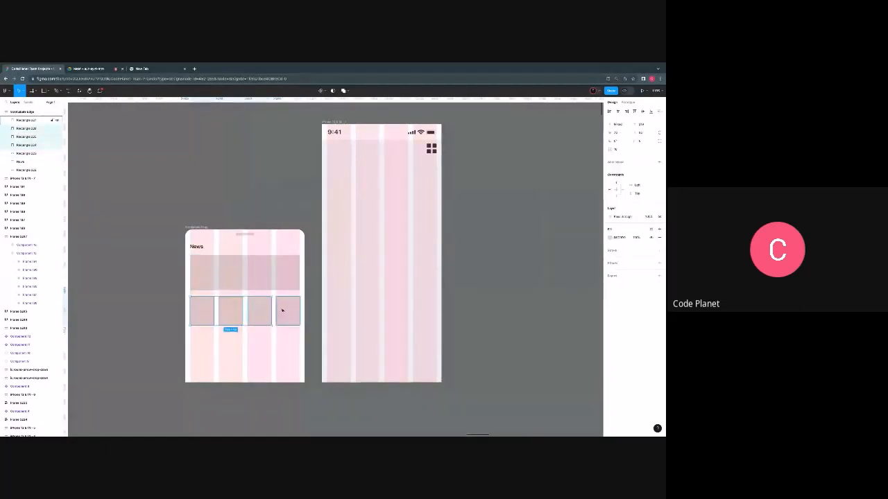
pyautogui.keyDown('shift'); pyautogui.click(288, 311); pyautogui.keyUp('shift')
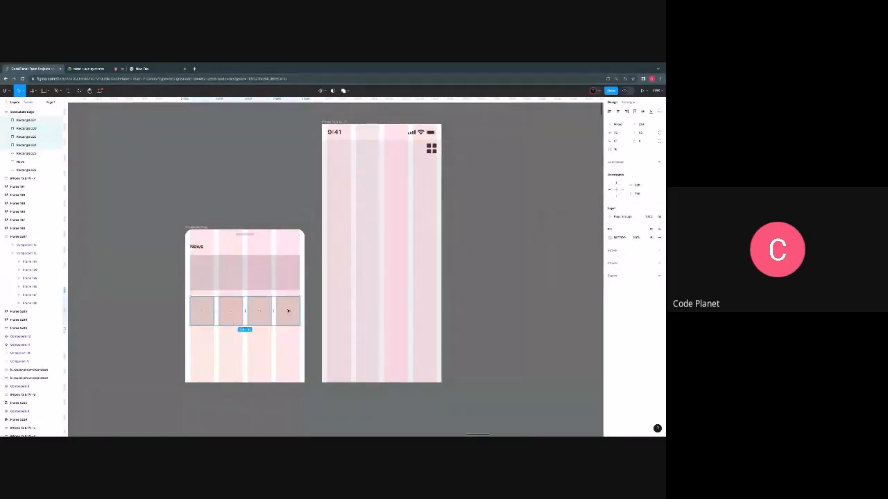
pyautogui.hotkey('ctrl', 'g')
# - Set the vertical spacing between the large rectangle and the group of small rectangles to 16
pyautogui.keyDown('shift'); pyautogui.click(257, 282); pyautogui.keyUp('shift')
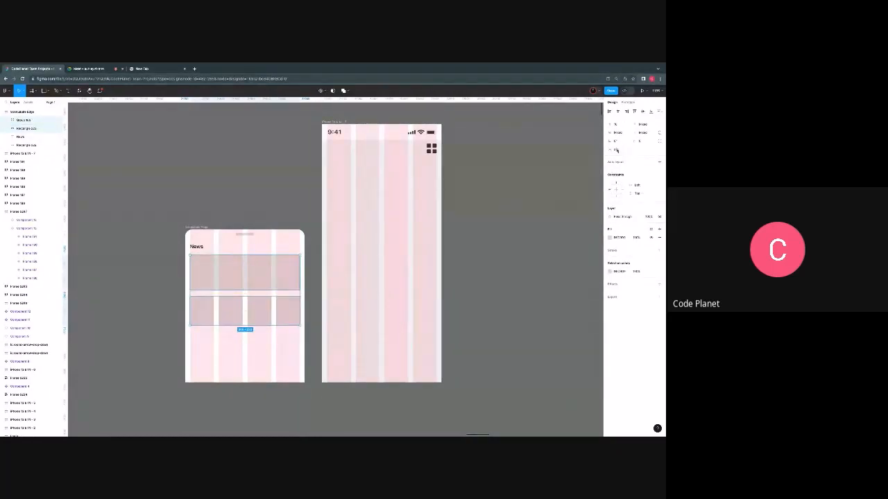
pyautogui.click(616, 150)
pyautogui.write('16')
pyautogui.press('Return')
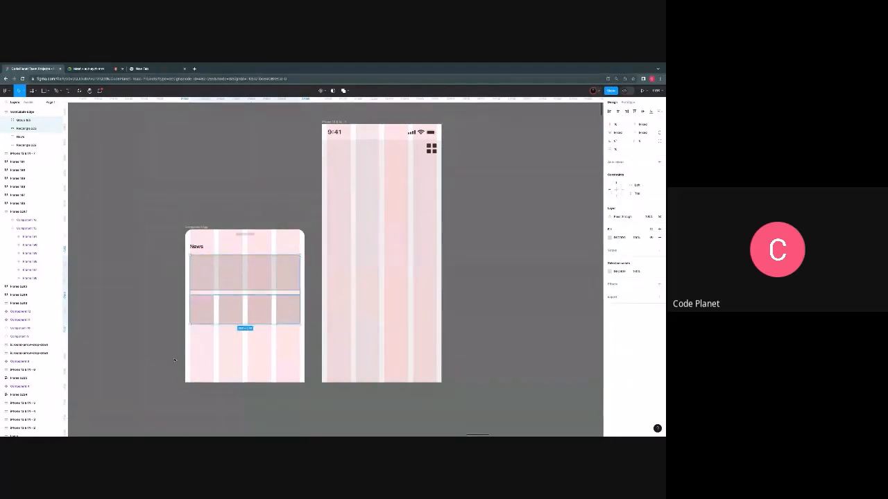
# - Duplicate the News heading together with its large rectangle and place the copies below the row of small rectangles
pyautogui.click(239, 308)
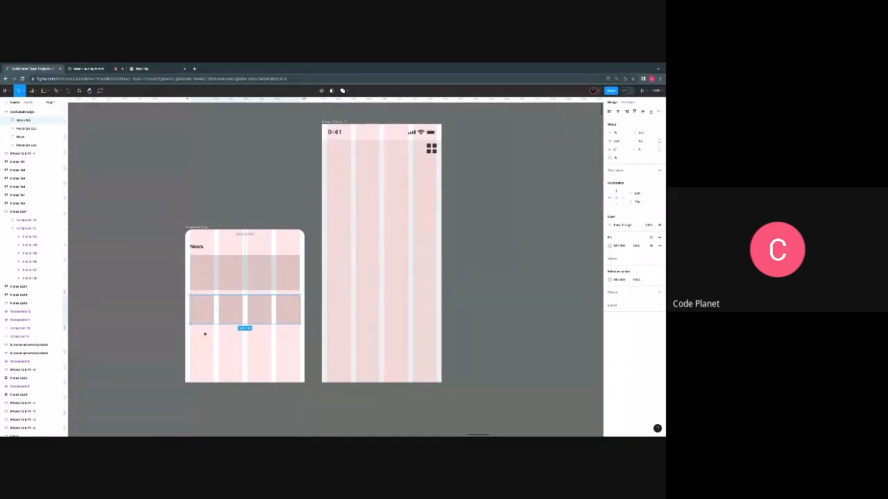
pyautogui.click(197, 248)
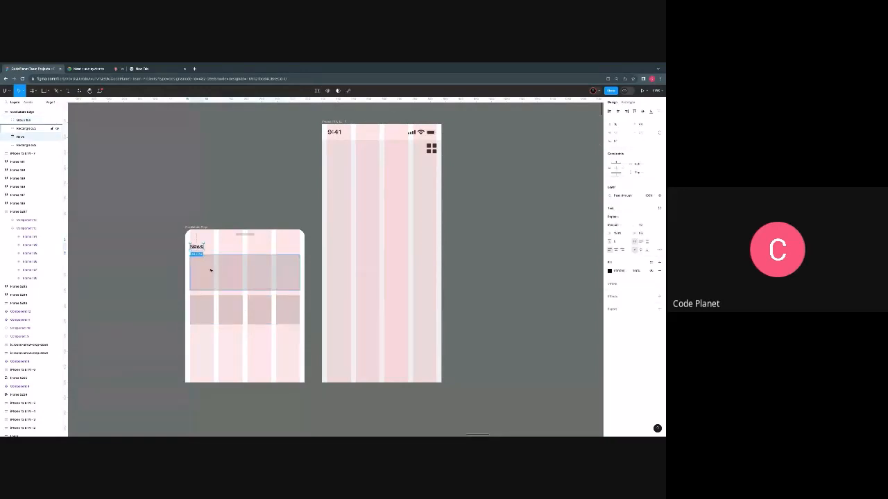
pyautogui.click(210, 270)
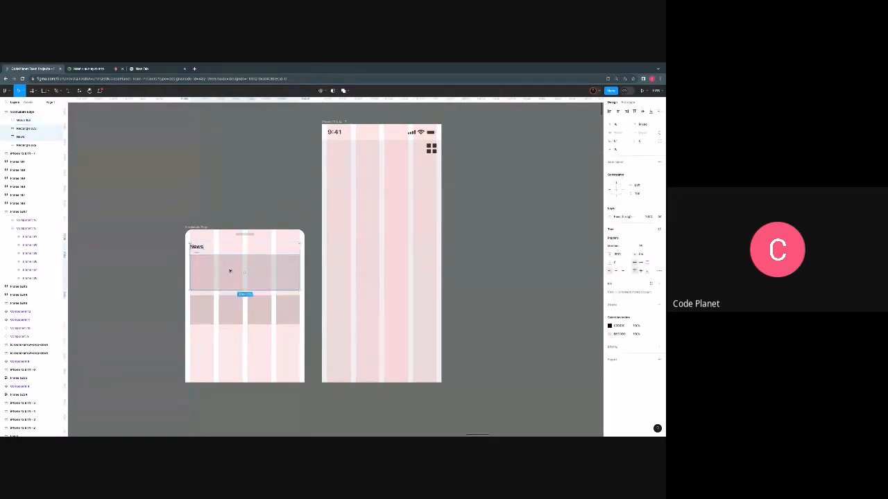
pyautogui.moveTo(234, 272); pyautogui.dragTo(234, 356)
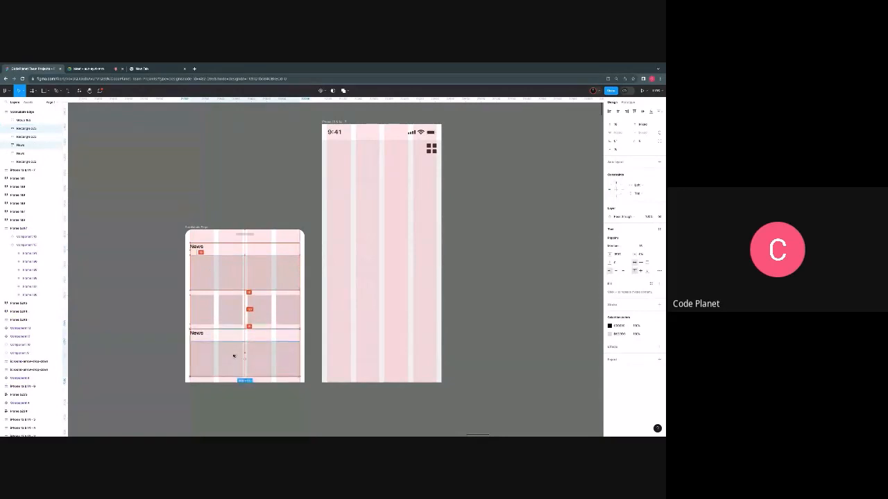
# - Change the copied heading's text to Music
pyautogui.doubleClick(201, 333)
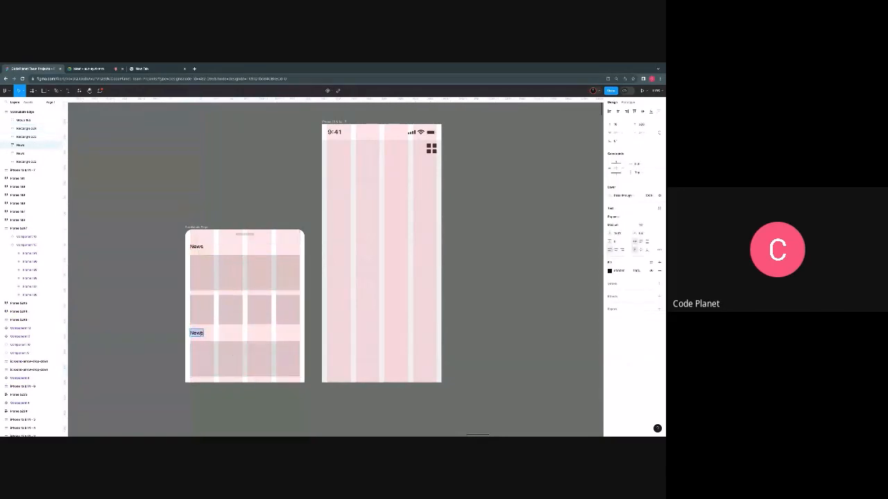
pyautogui.write('Mo')
pyautogui.press('BackSpace')
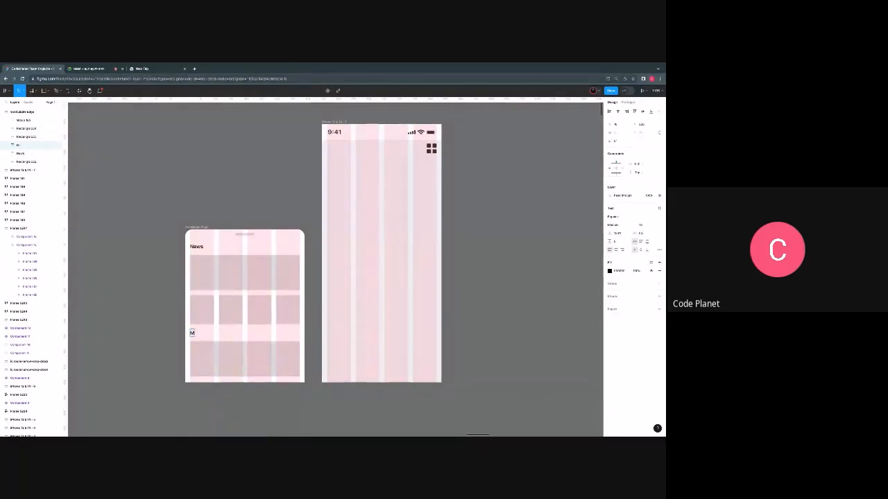
pyautogui.write('usic')
pyautogui.press('Escape')
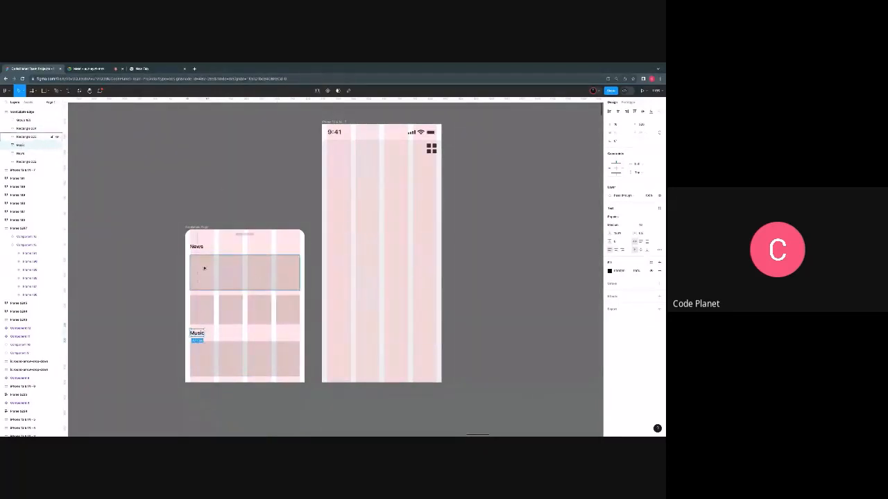
pyautogui.click(223, 215)
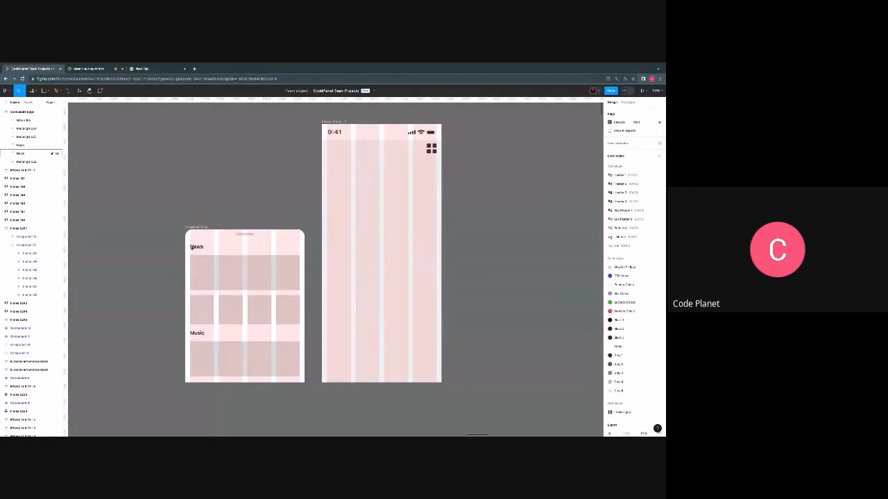
# - Try to wrap the rounded News panel in a new frame
pyautogui.hscroll(-4, 192, 247)
pyautogui.click(275, 227)
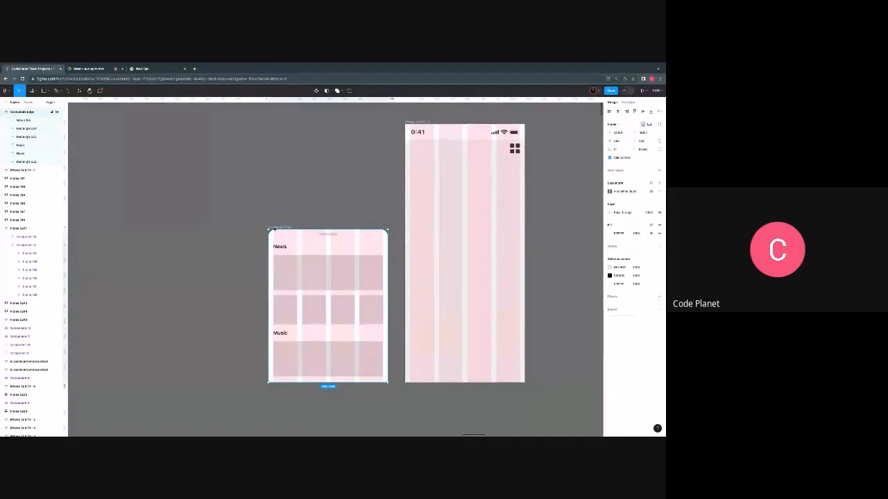
pyautogui.rightClick(274, 229)
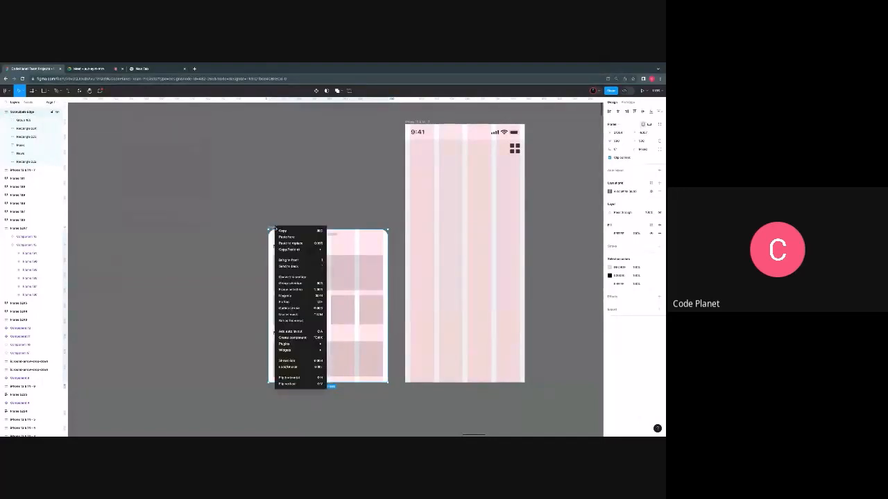
pyautogui.click(295, 289)
# - Place a spare copy of the News panel frame in the empty canvas area above and beyond the mobile frame
pyautogui.scroll(-5, 230, 311)
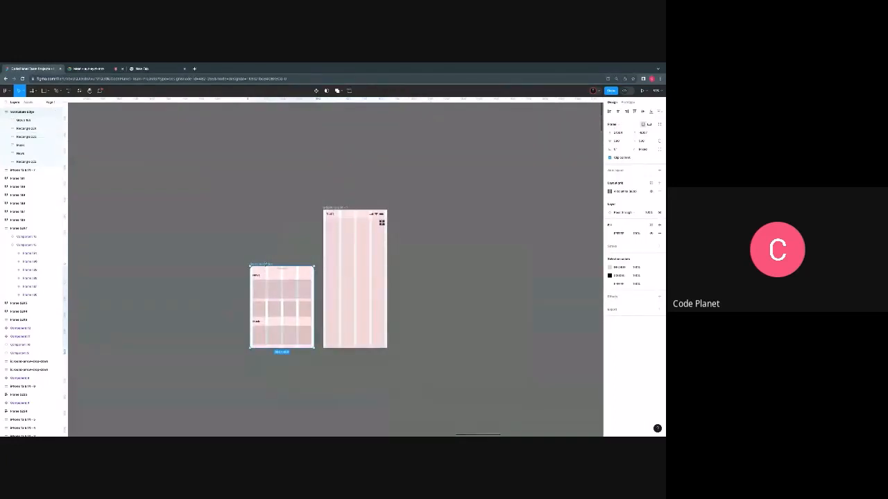
pyautogui.moveTo(262, 265); pyautogui.dragTo(484, 113)
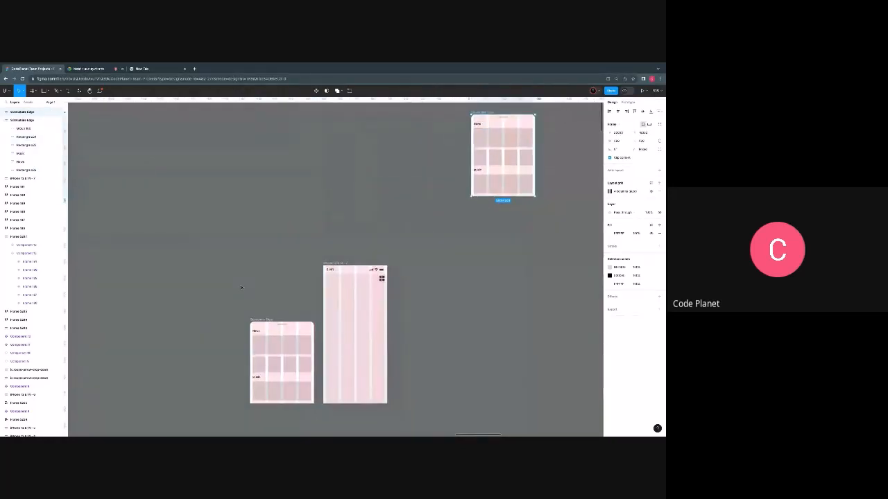
# - Wrap the original News panel in a new outer frame and expand that frame's layers
pyautogui.scroll(-2, 272, 283)
pyautogui.scroll(5, 272, 283)
pyautogui.scroll(-2, 278, 265)
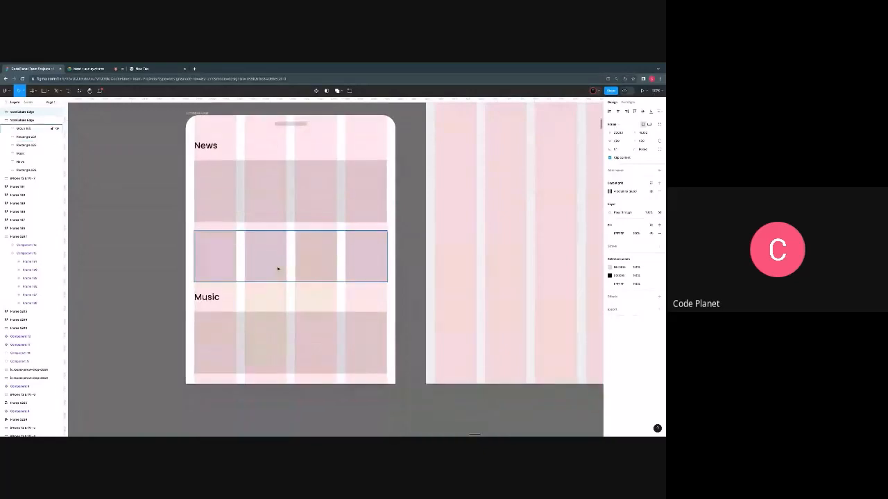
pyautogui.scroll(1, 231, 268)
pyautogui.scroll(-2, 233, 272)
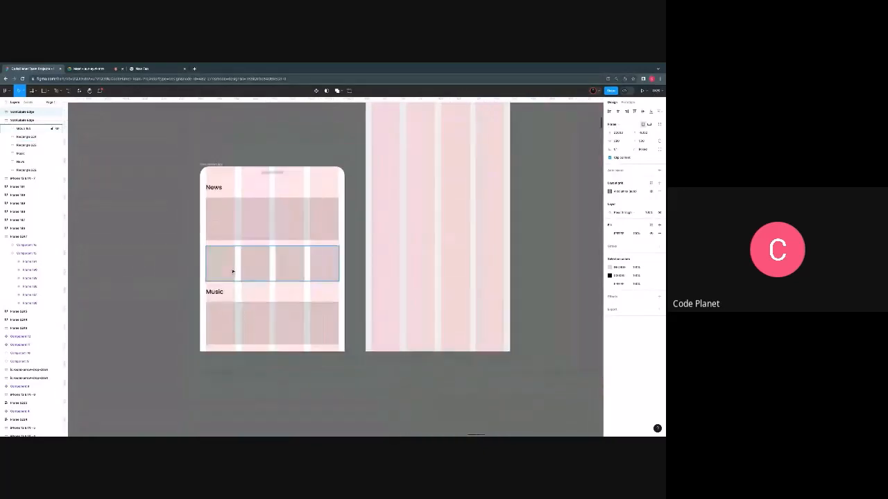
pyautogui.click(208, 165)
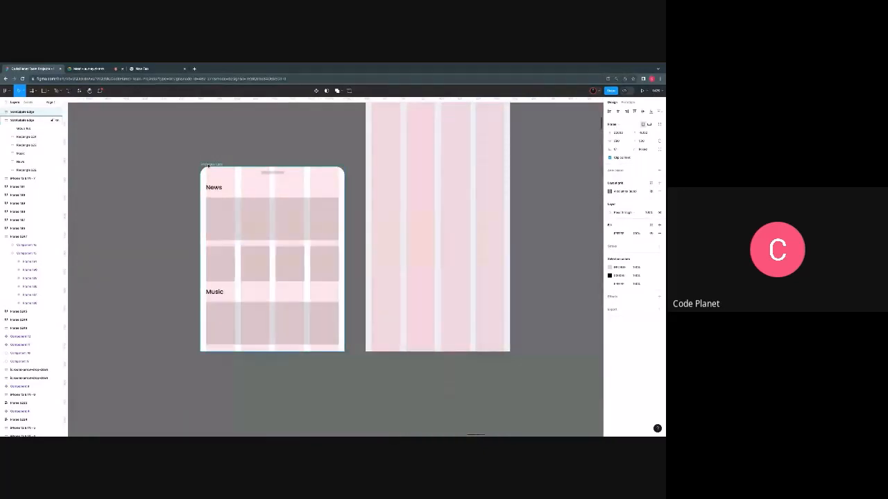
pyautogui.rightClick(208, 165)
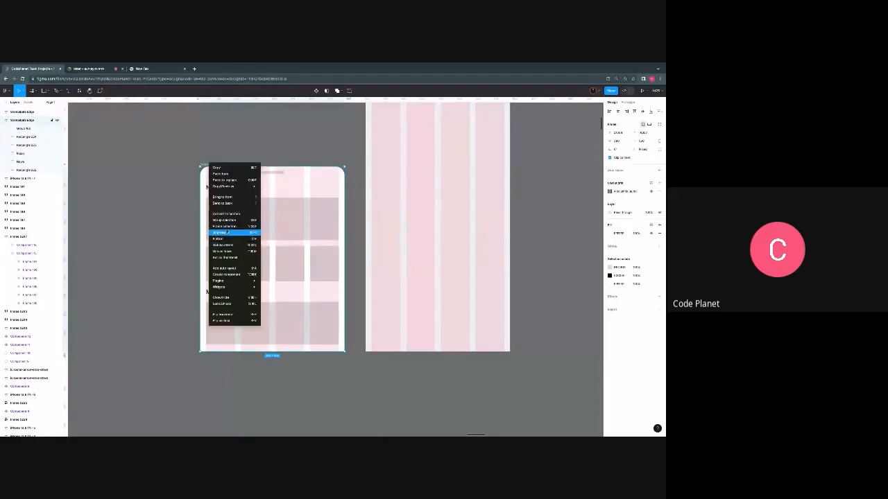
pyautogui.click(228, 228)
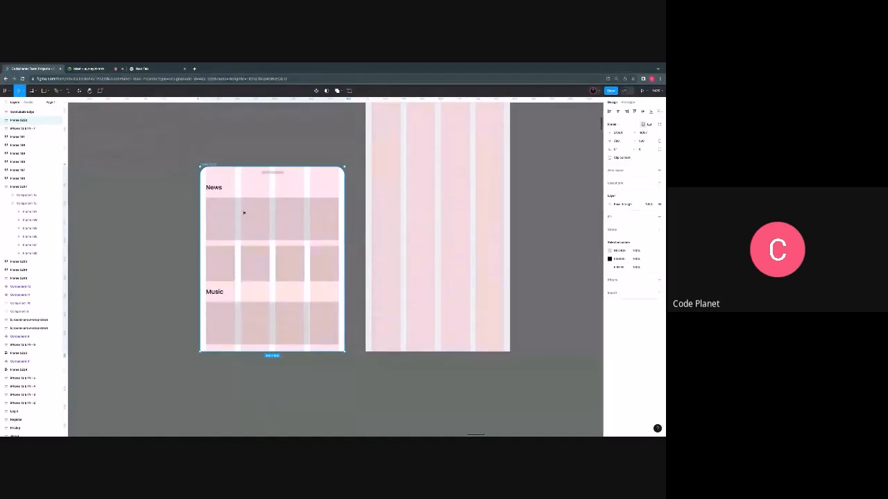
pyautogui.click(5, 120)
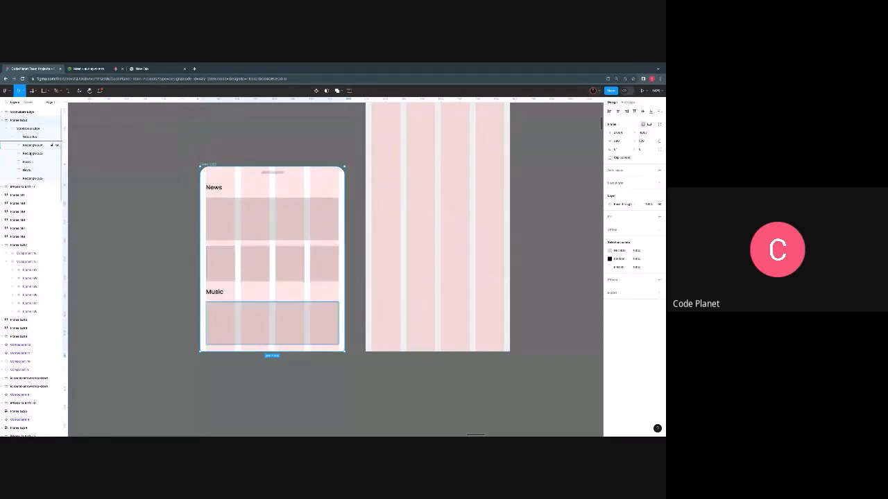
# - Rename the new outer frame as Scroll Container
pyautogui.doubleClick(212, 164)
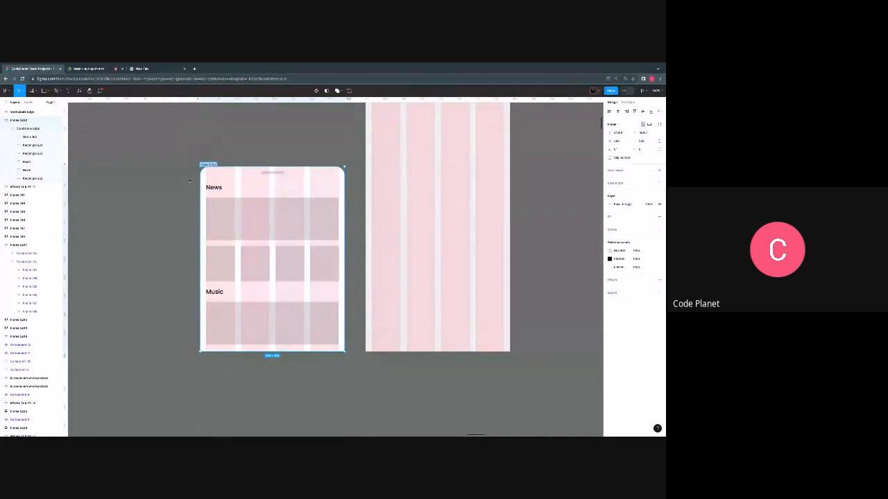
pyautogui.press('BackSpace')
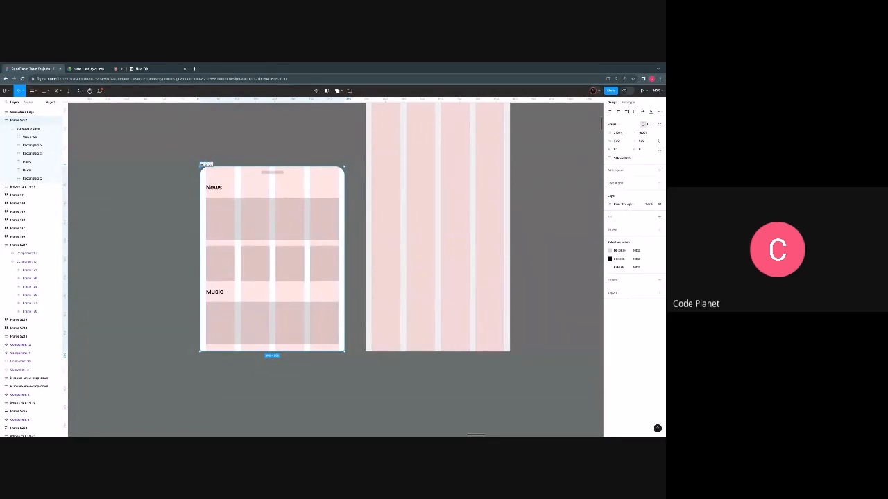
pyautogui.write('ne')
pyautogui.scroll(-1, 158, 255)
pyautogui.scroll(3, 158, 254)
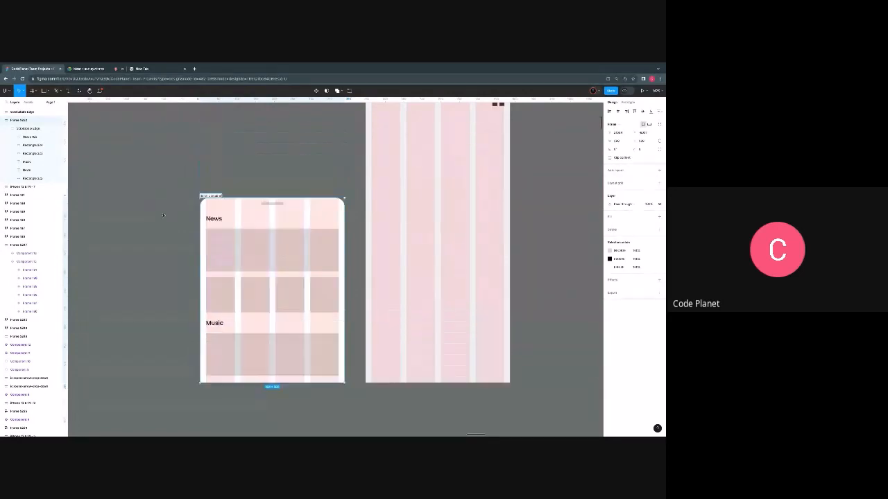
pyautogui.click(159, 255)
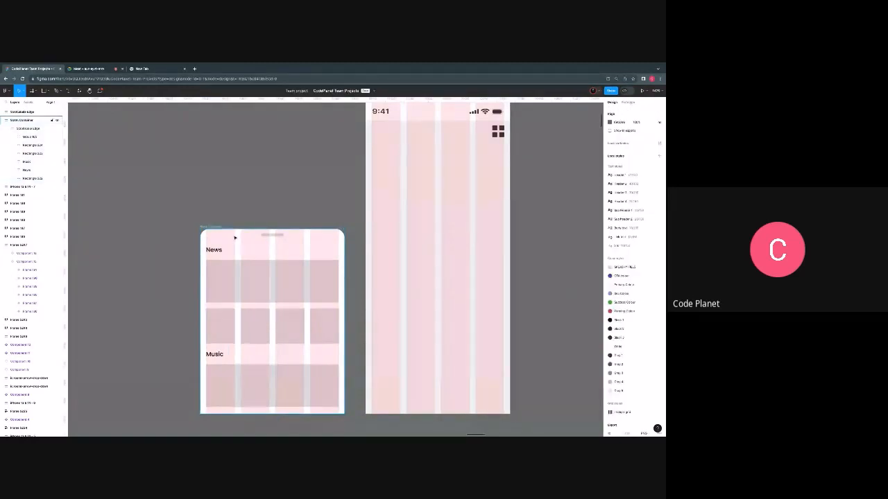
# - Move the large Music rectangle down in large nudges so it extends past the panel's bottom edge
pyautogui.click(218, 228)
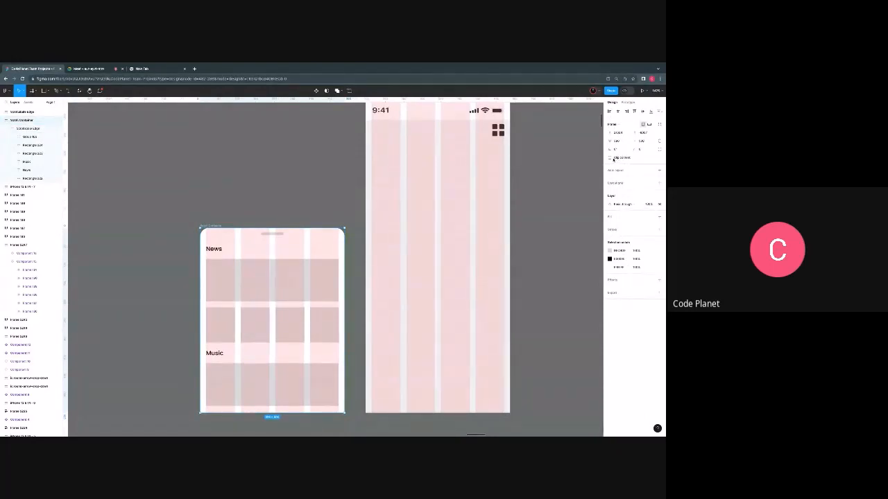
pyautogui.scroll(-1, 270, 375)
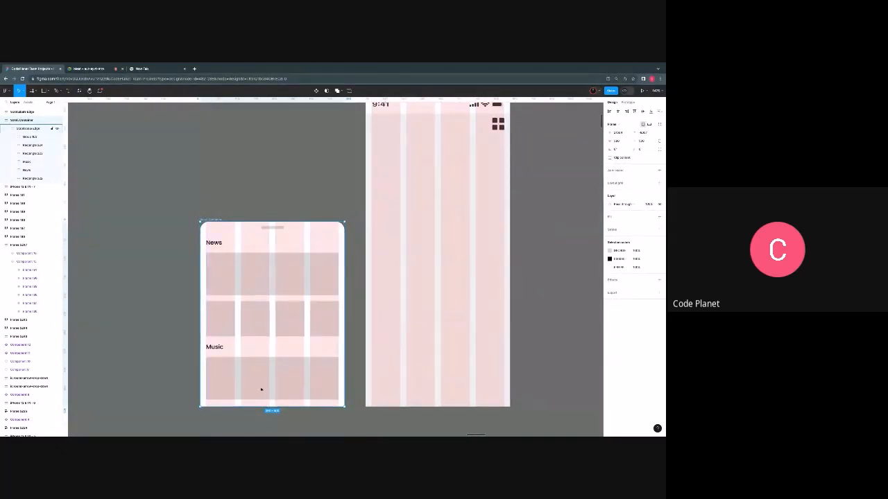
pyautogui.click(242, 377)
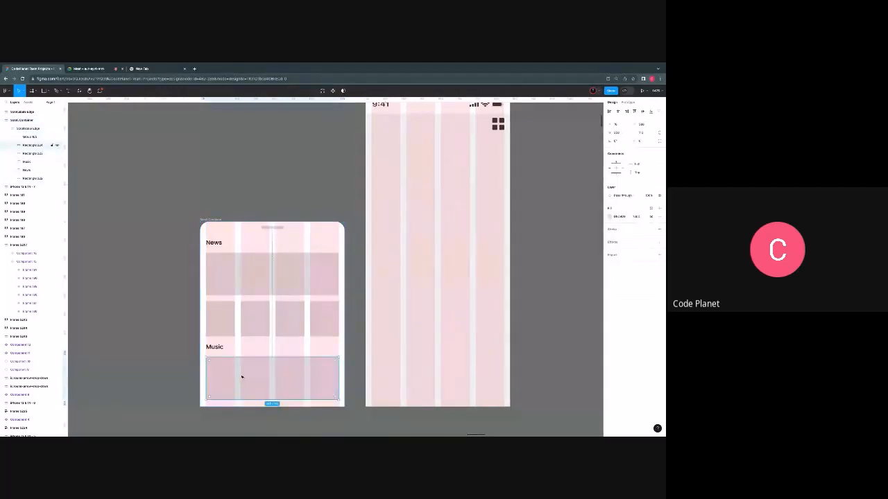
pyautogui.hotkey('shift', 'Down')
pyautogui.hotkey('shift', 'Down')
pyautogui.hotkey('shift', 'Down')
pyautogui.hotkey('shift', 'Down')
pyautogui.hotkey('shift', 'Down')
pyautogui.hotkey('shift', 'Down')
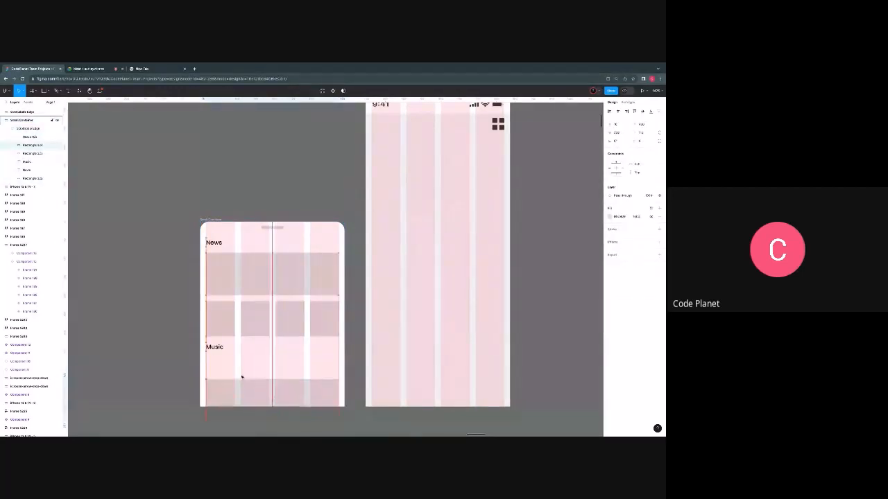
pyautogui.hotkey('shift', 'Down')
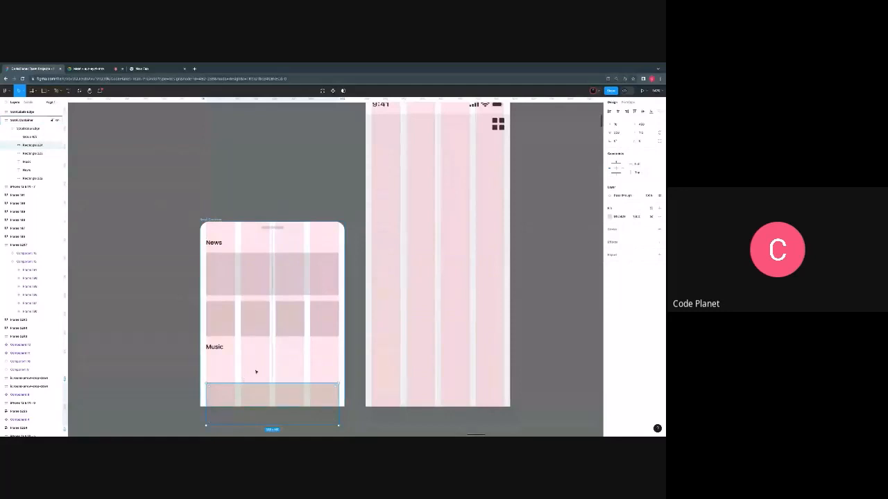
# - Turn off Clip content for the inner panel frame, taking it out of its container and placing it back inside
pyautogui.click(214, 219)
pyautogui.scroll(-2, 249, 291)
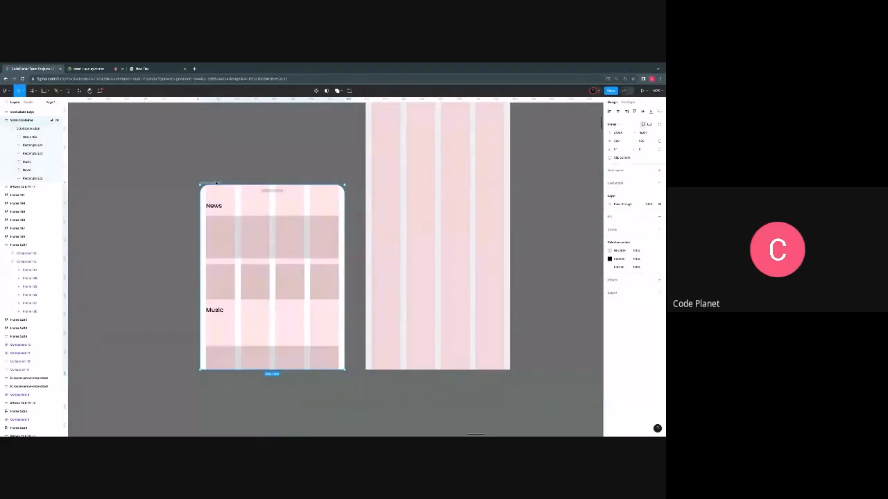
pyautogui.click(224, 197)
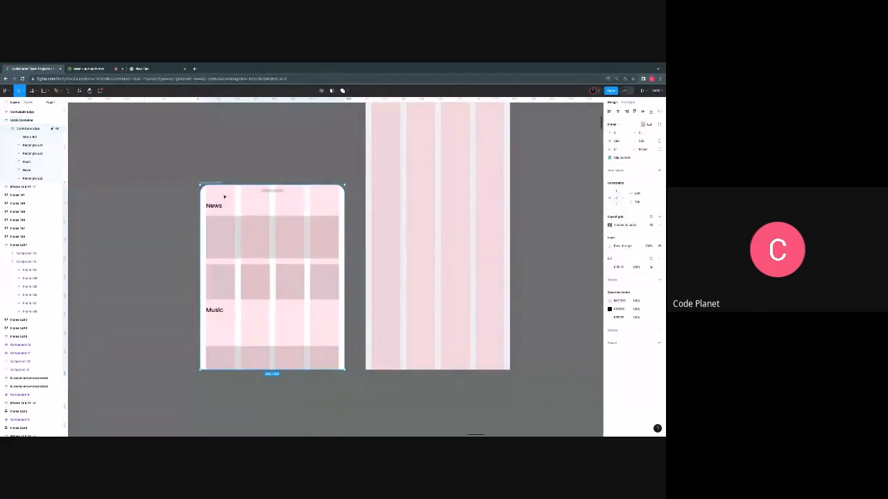
pyautogui.moveTo(185, 232); pyautogui.dragTo(130, 196)
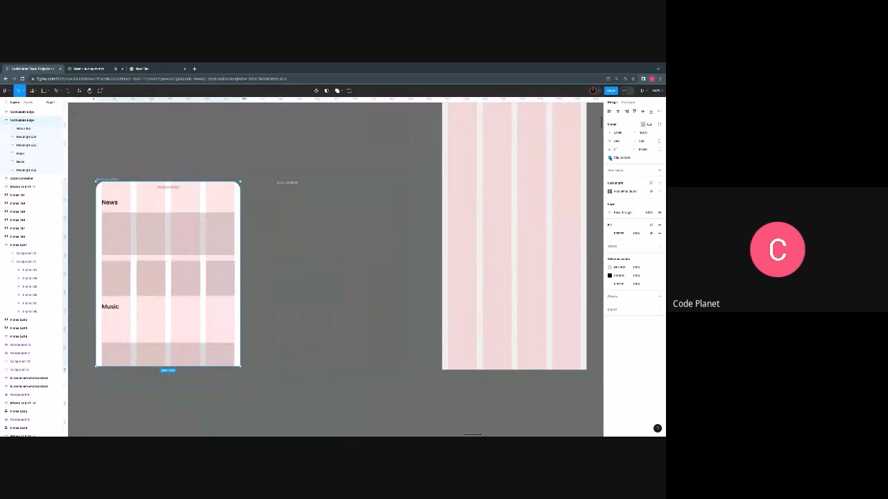
pyautogui.click(610, 158)
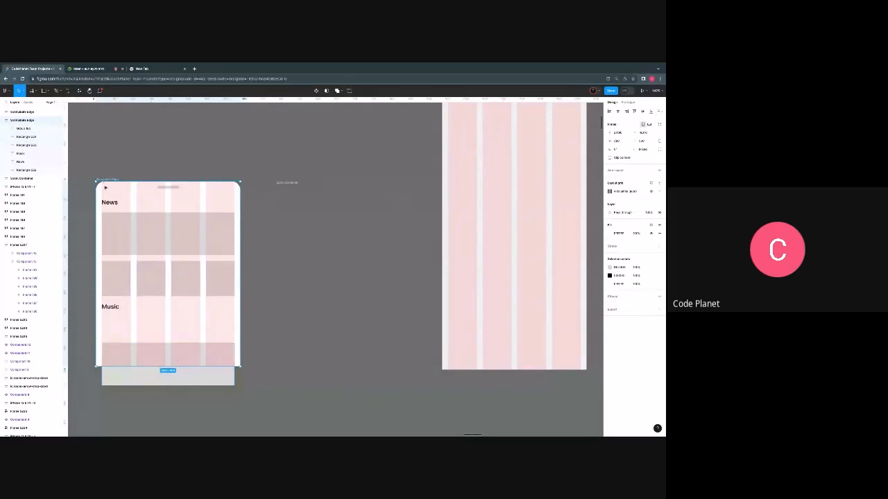
pyautogui.moveTo(106, 187); pyautogui.dragTo(286, 193)
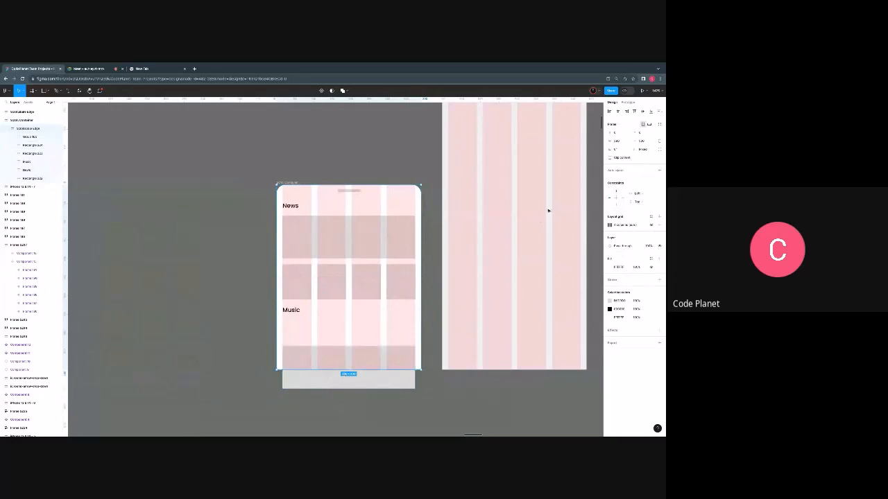
# - Try toggling Clip content for the Scroll Container frame and moving the inner News panel out of it onto the empty canvas
pyautogui.click(286, 184)
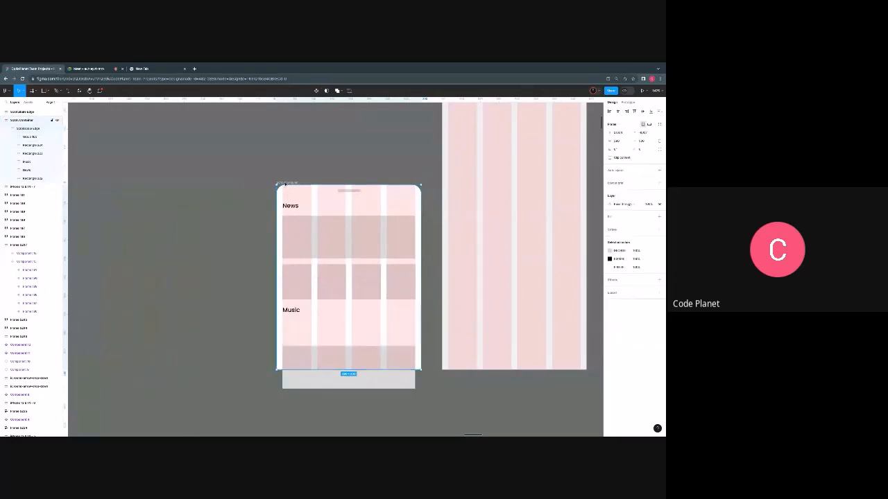
pyautogui.click(610, 158)
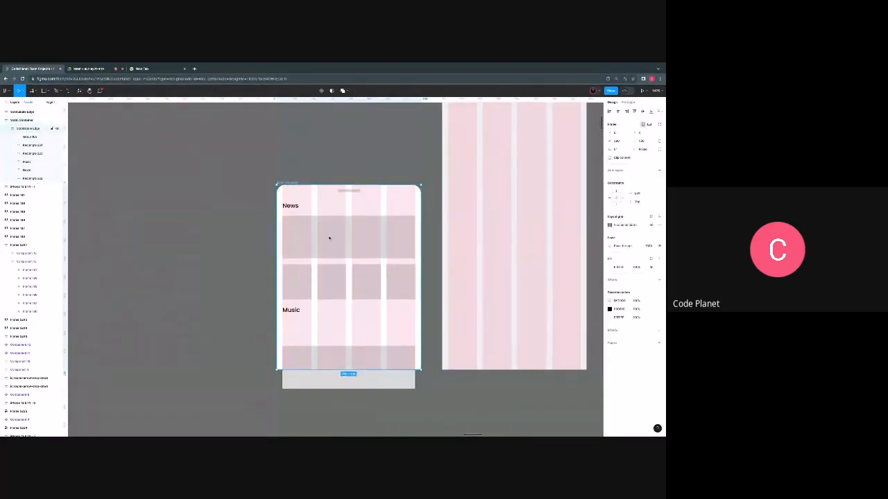
pyautogui.moveTo(329, 238); pyautogui.dragTo(136, 229)
pyautogui.click(153, 355)
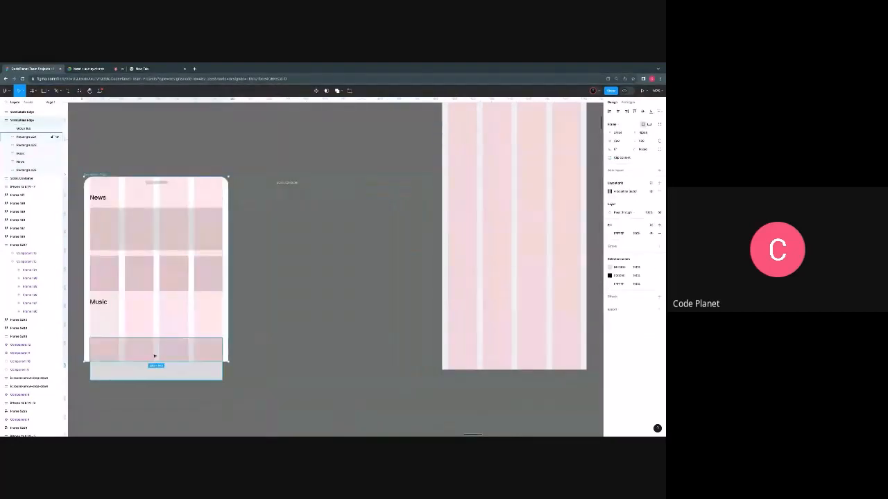
# - Undo the inner panel's move, the Clip content changes and the downward nudges of the large Music rectangle
pyautogui.hotkey('ctrl', 'z')
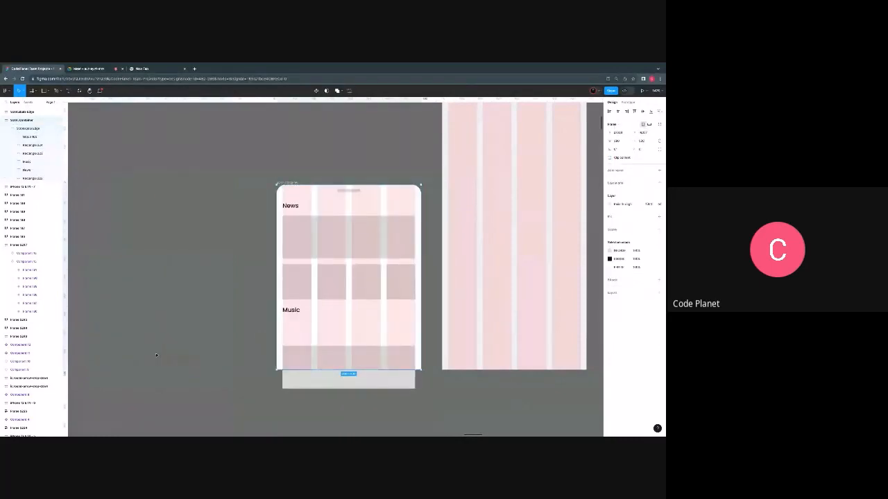
pyautogui.hotkey('ctrl', 'shift', 'z')
pyautogui.hotkey('ctrl', 'z')
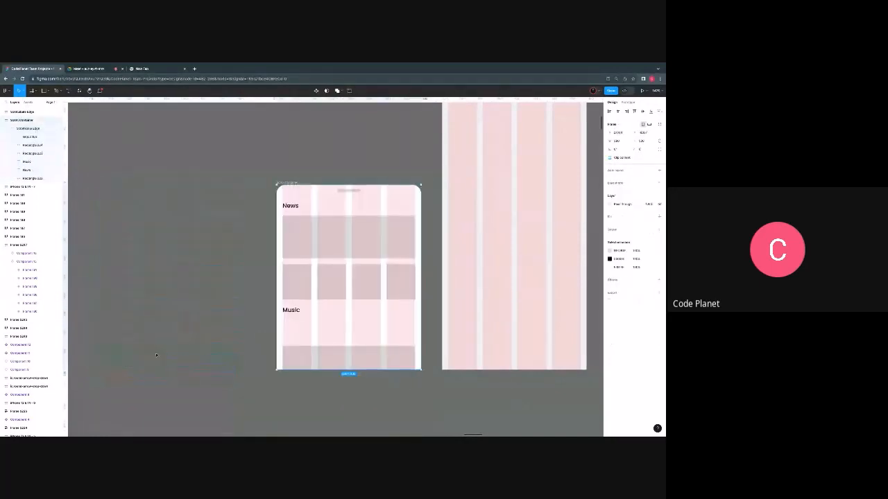
pyautogui.hotkey('ctrl', 'z')
pyautogui.hotkey('ctrl', 'z')
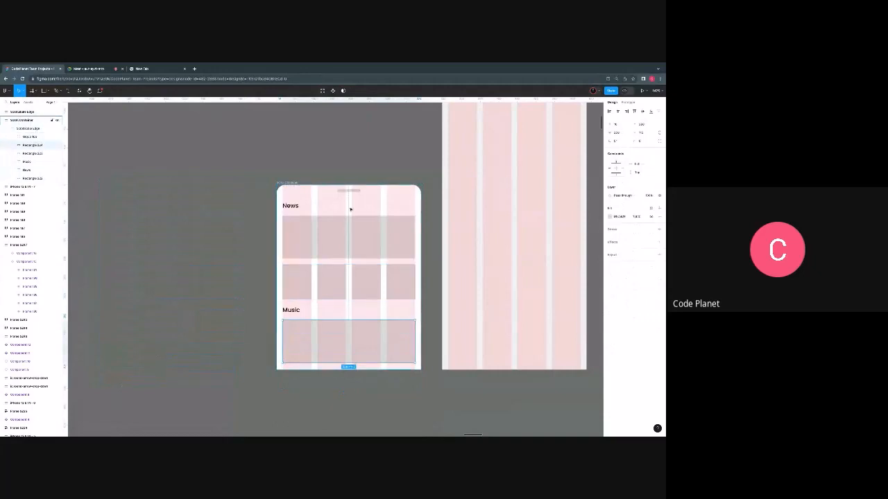
# - Extend only the outer Scroll Container frame upward until its top edge lines up with the top of the neighbouring iPhone frame
pyautogui.click(288, 183)
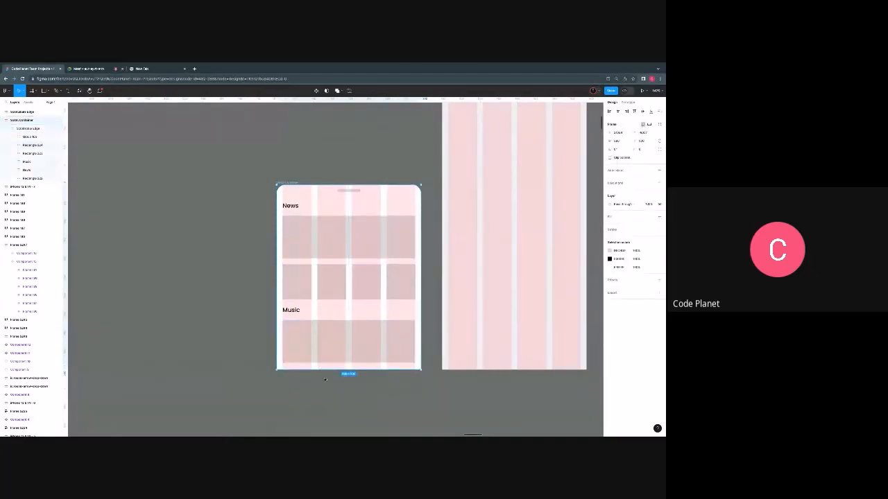
pyautogui.scroll(-3, 326, 361)
pyautogui.scroll(2, 340, 340)
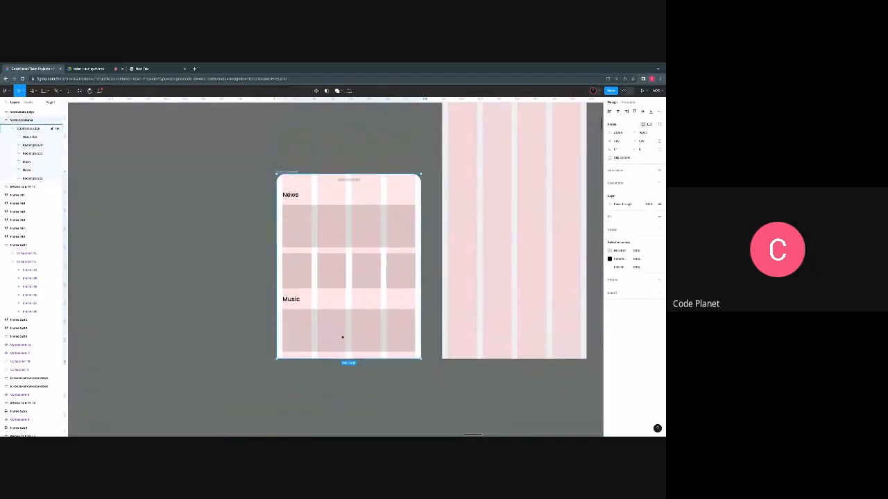
pyautogui.scroll(3, 363, 299)
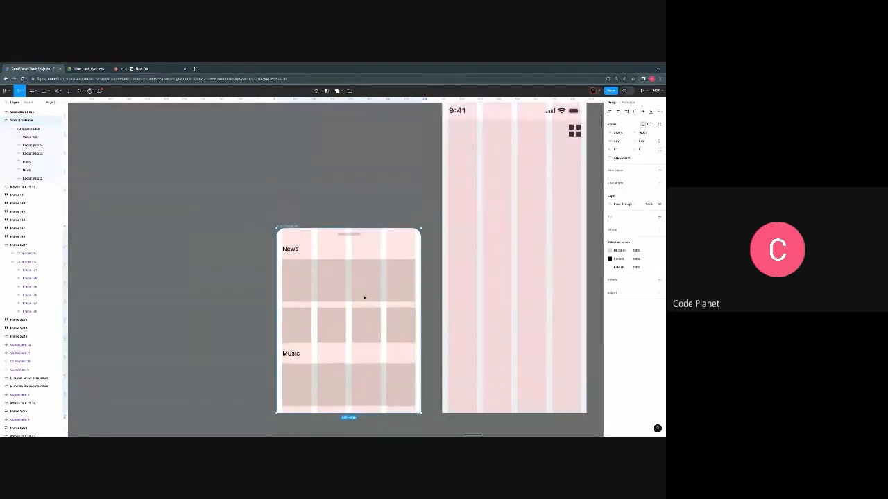
pyautogui.scroll(2, 364, 298)
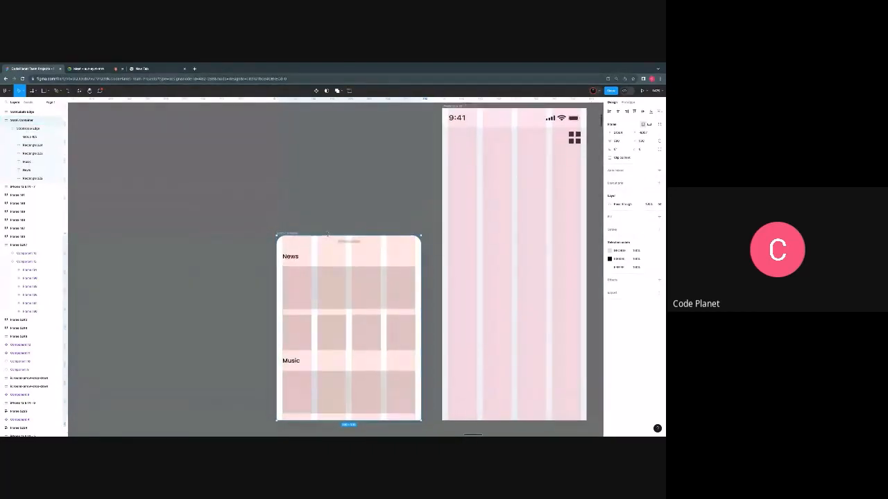
pyautogui.scroll(1, 327, 235)
pyautogui.scroll(1, 328, 237)
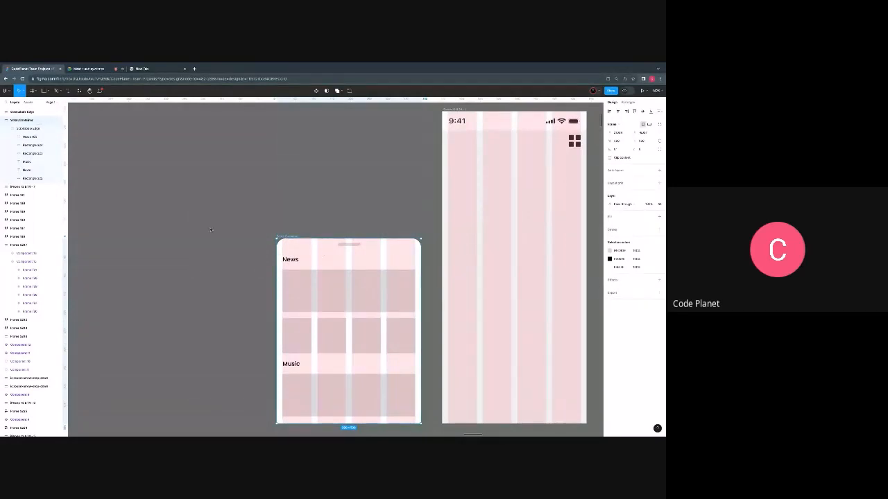
pyautogui.click(26, 129)
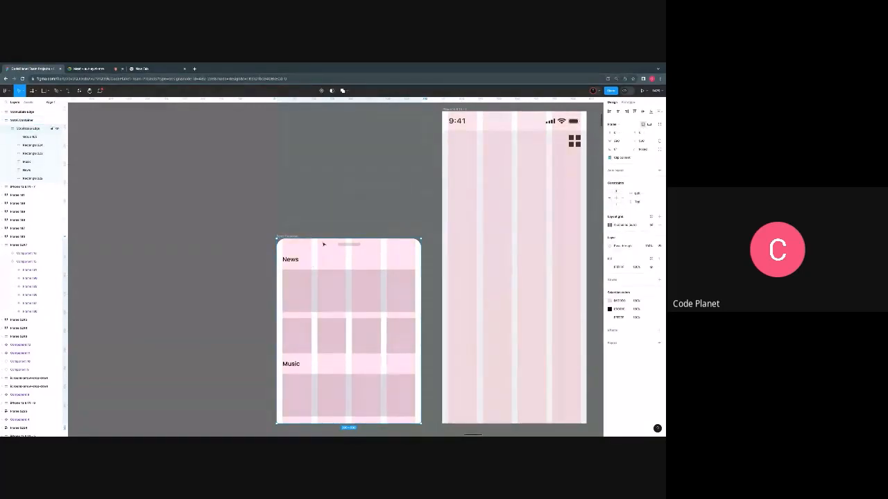
pyautogui.click(294, 237)
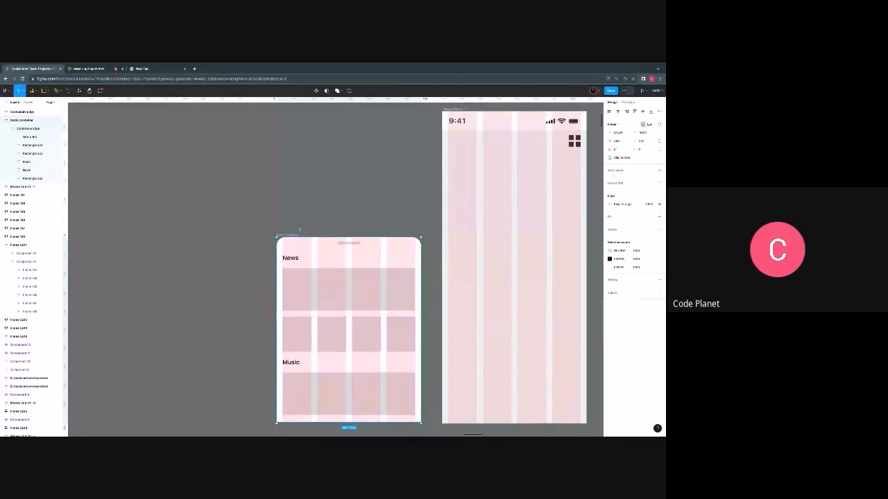
pyautogui.moveTo(294, 237); pyautogui.dragTo(298, 111)
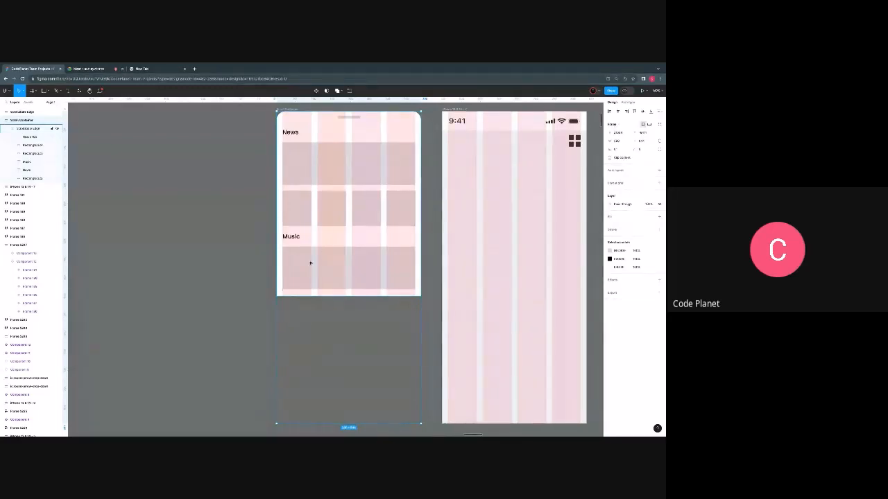
# - Add auto layout to the Scroll Container frame
pyautogui.hscroll(3, 326, 296)
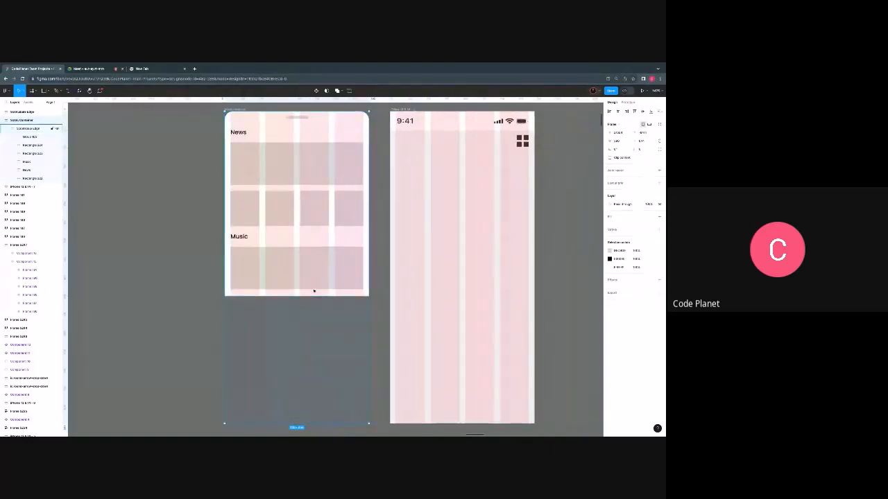
pyautogui.hotkey('shift', 'a')
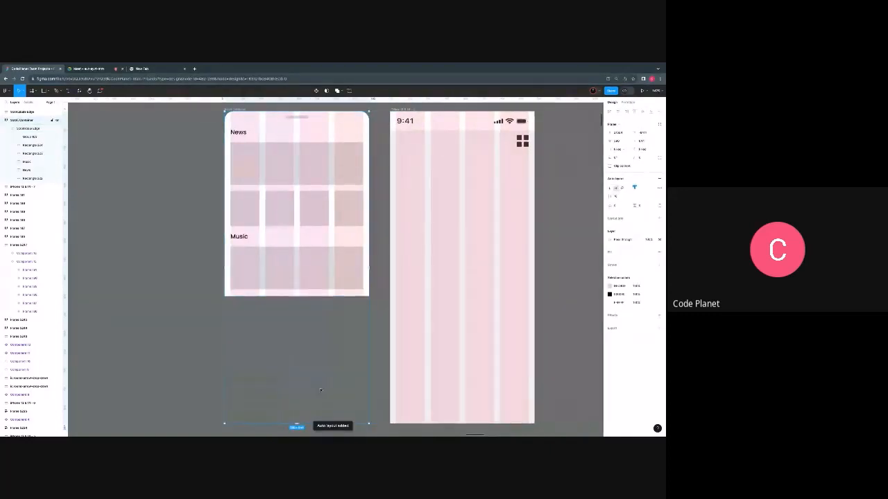
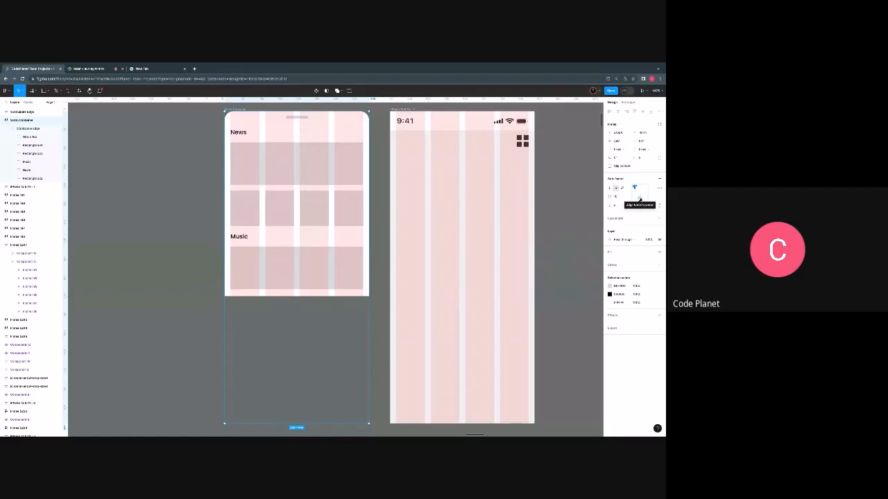
# - Align the Scroll Container's auto layout contents to the bottom center
pyautogui.click(640, 199)
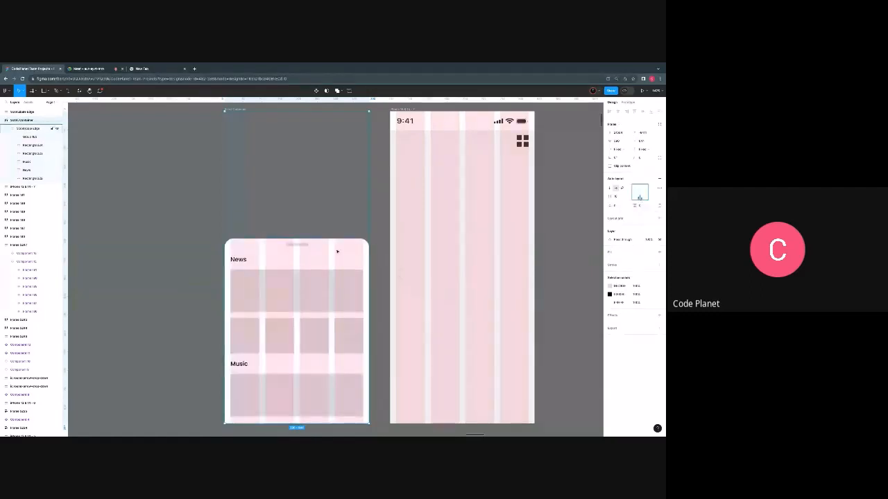
pyautogui.scroll(-3, 307, 371)
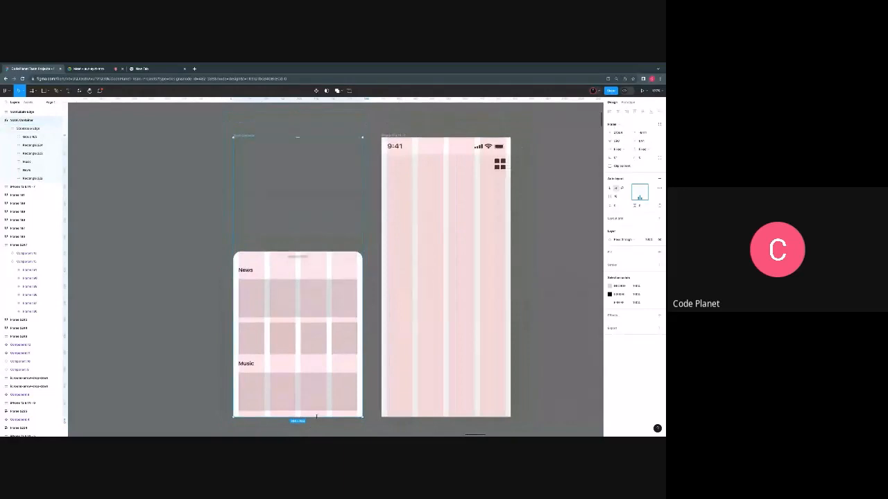
pyautogui.moveTo(316, 417)
pyautogui.mouseDown()
pyautogui.moveTo(323, 368)
pyautogui.moveTo(324, 416)
pyautogui.mouseUp()
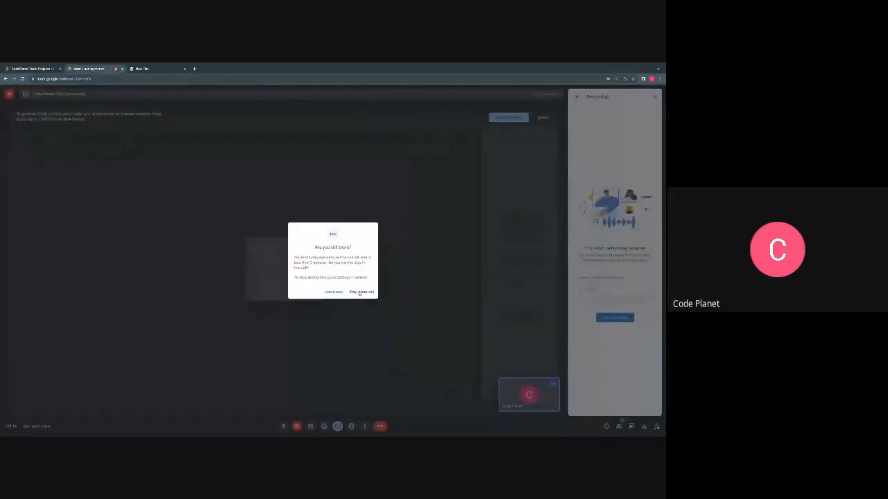
# - Choose to stay in the Google Meet call and switch back to the Figma design file
pyautogui.click(360, 292)
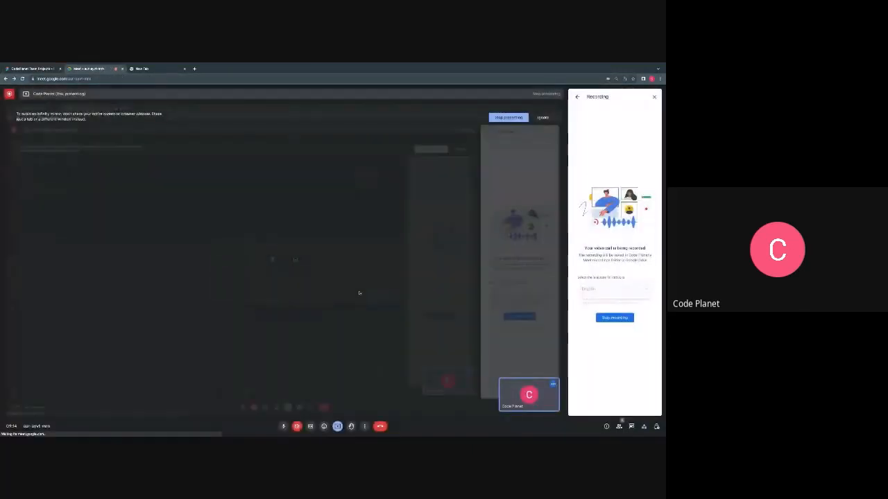
pyautogui.click(41, 69)
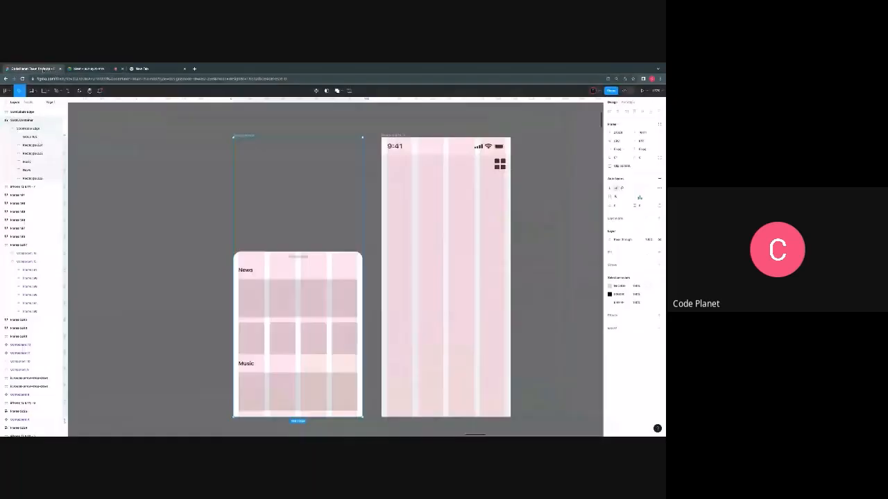
pyautogui.hscroll(2, 260, 287)
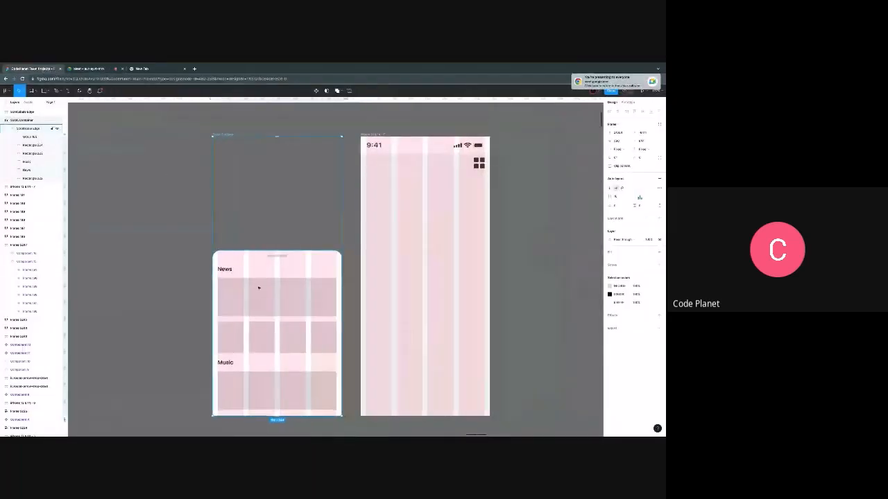
pyautogui.hscroll(-3, 258, 287)
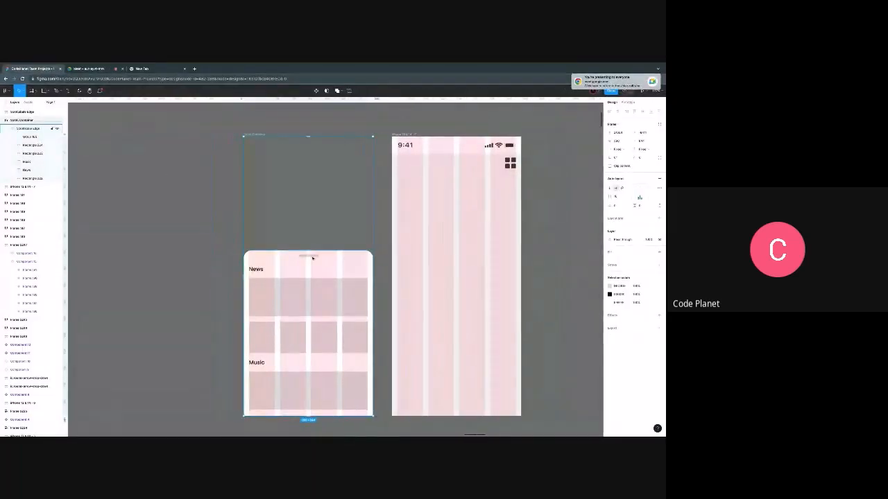
# - Duplicate the outer Scroll Container frame and place the copy beside it, on the side away from the iPhone frame
pyautogui.click(286, 268)
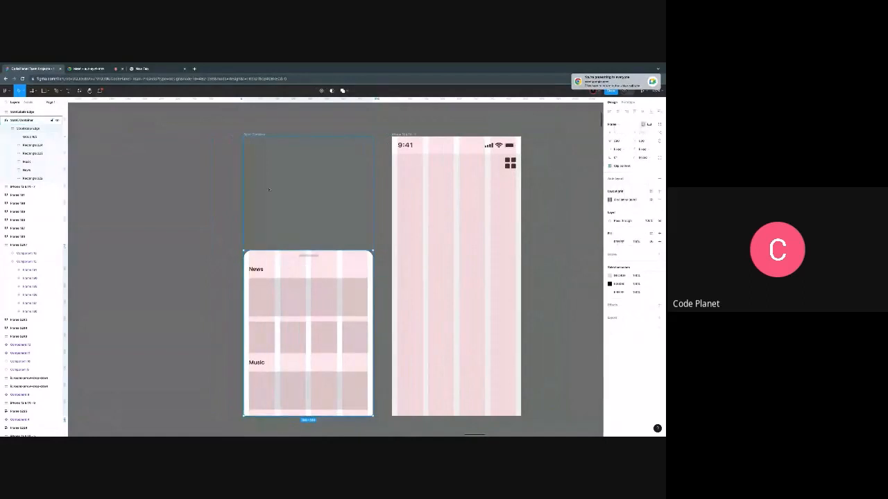
pyautogui.click(259, 135)
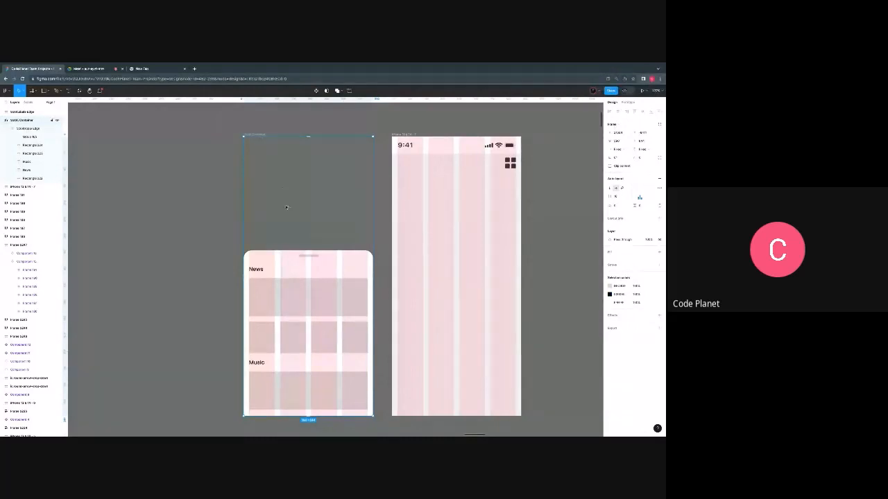
pyautogui.moveTo(286, 207); pyautogui.dragTo(149, 213)
pyautogui.hscroll(-1, 150, 213)
pyautogui.scroll(-1, 238, 311)
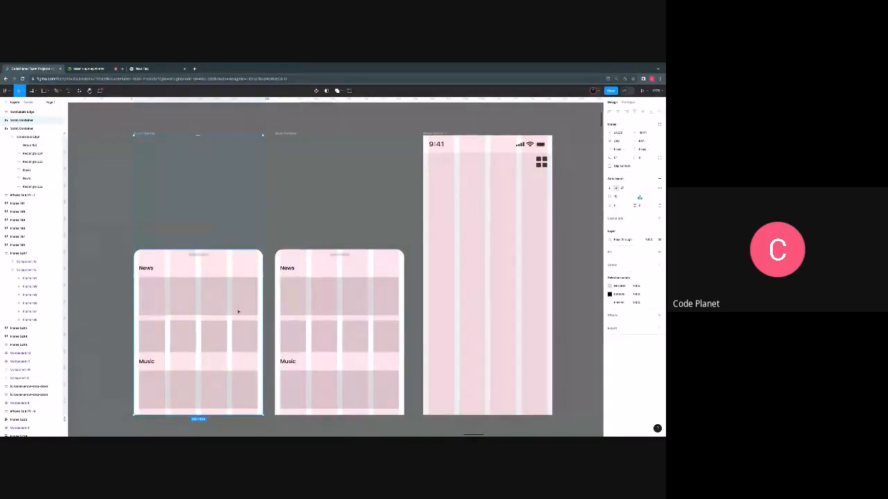
# - Set the inner News and Music panel of the duplicated Scroll Container to absolute position
pyautogui.doubleClick(213, 267)
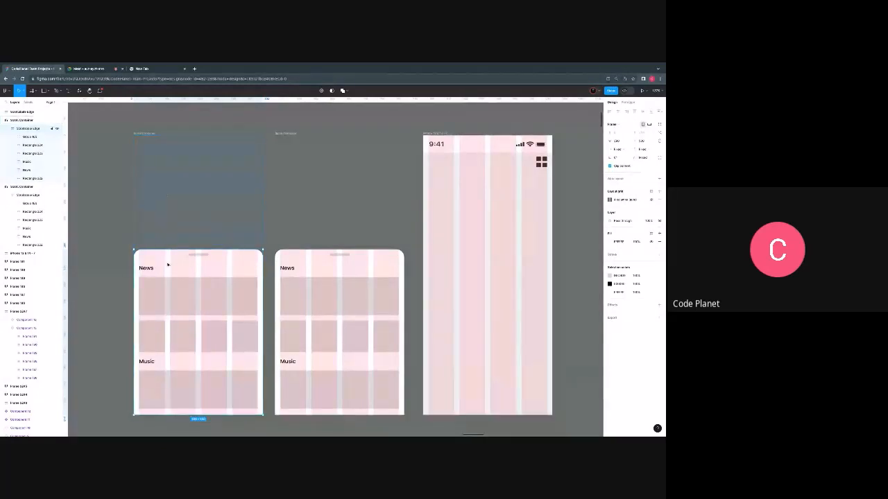
pyautogui.scroll(5, 168, 265)
pyautogui.scroll(-3, 140, 257)
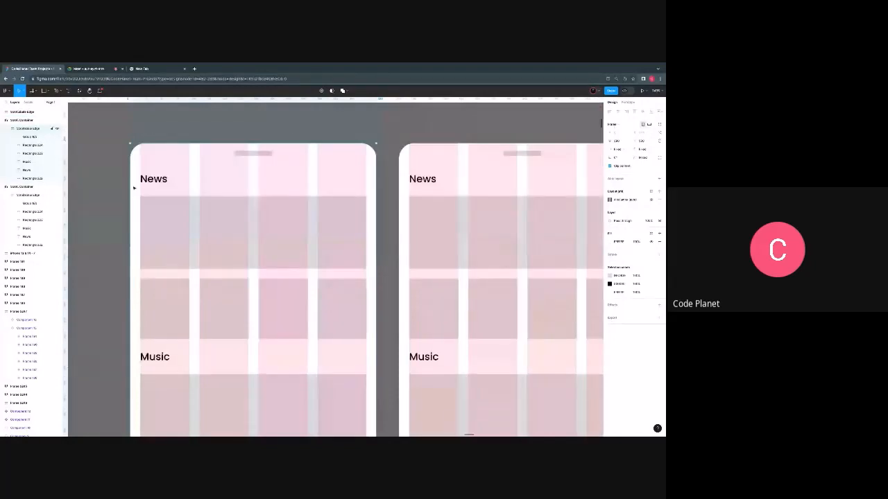
pyautogui.scroll(-3, 319, 266)
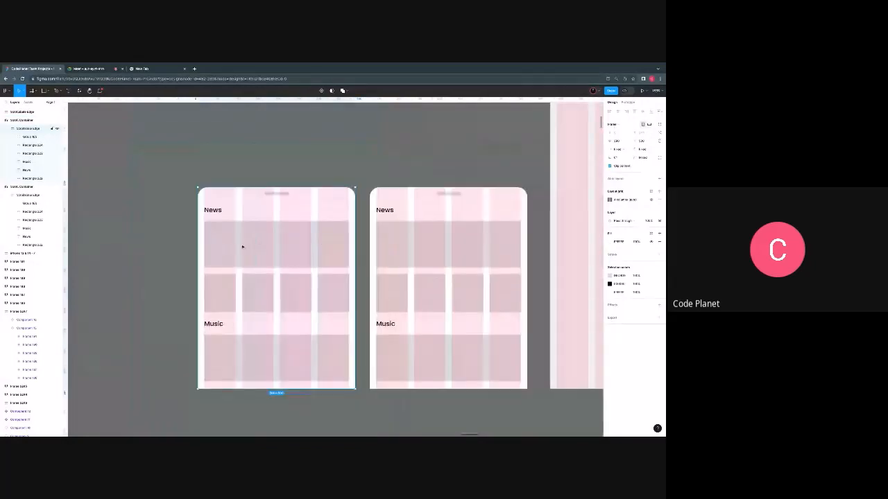
pyautogui.scroll(4, 280, 217)
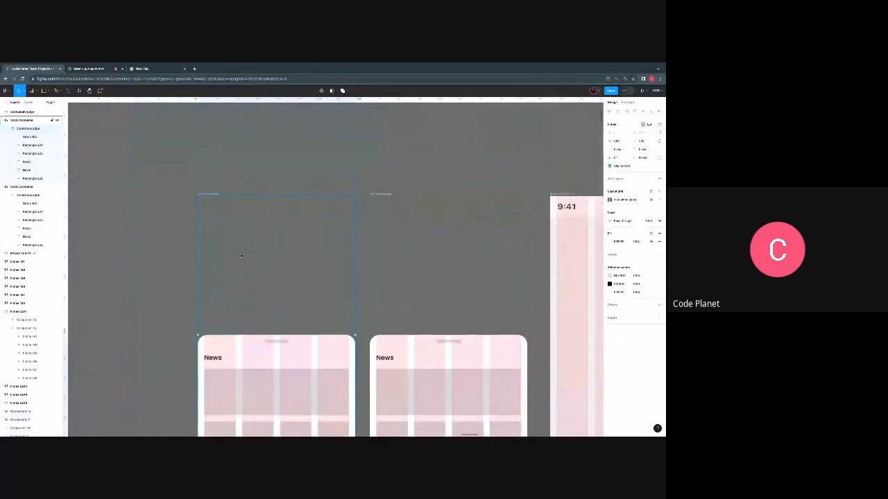
pyautogui.scroll(-2, 287, 313)
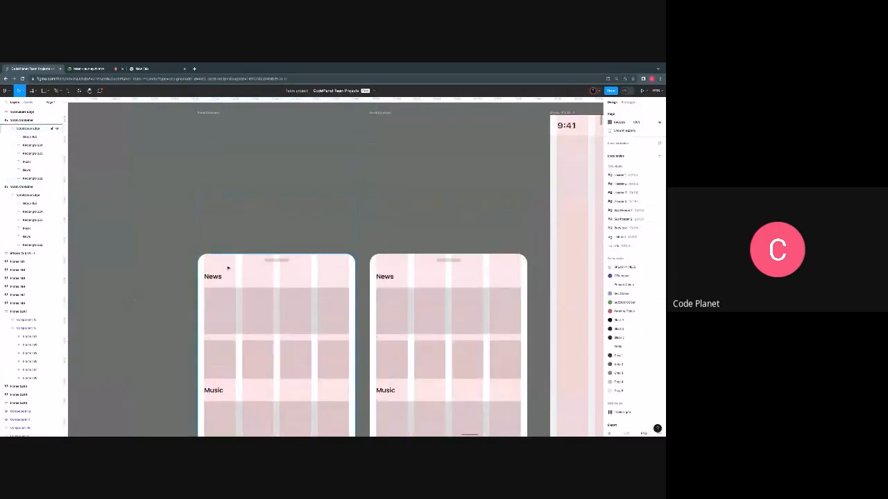
pyautogui.scroll(-5, 234, 275)
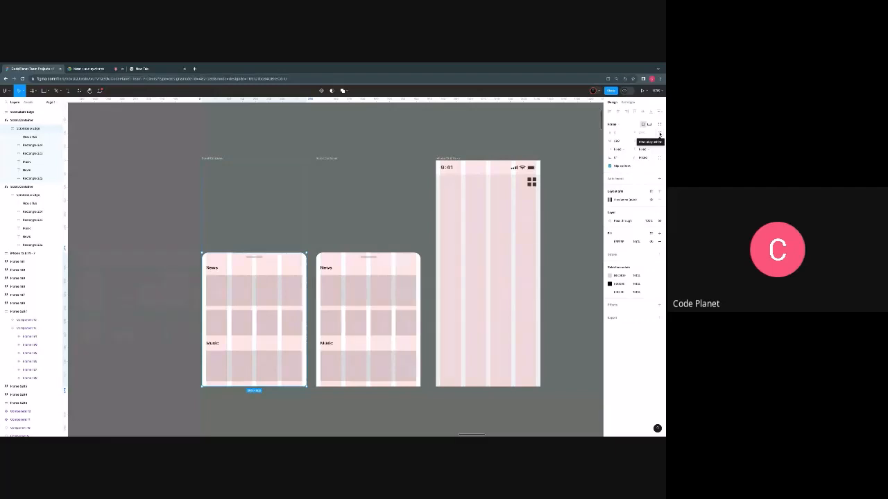
pyautogui.click(660, 134)
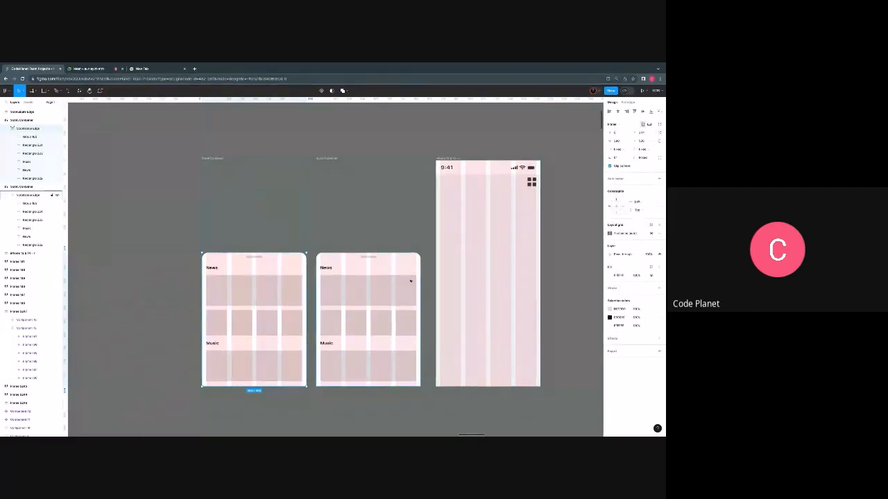
# - Try repositioning the absolutely positioned panel vertically within the duplicated Scroll Container
pyautogui.scroll(1, 238, 279)
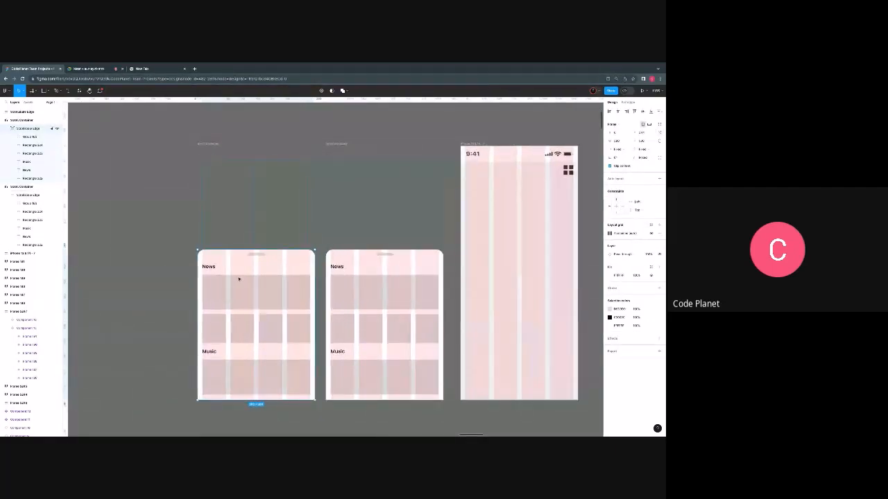
pyautogui.scroll(2, 239, 279)
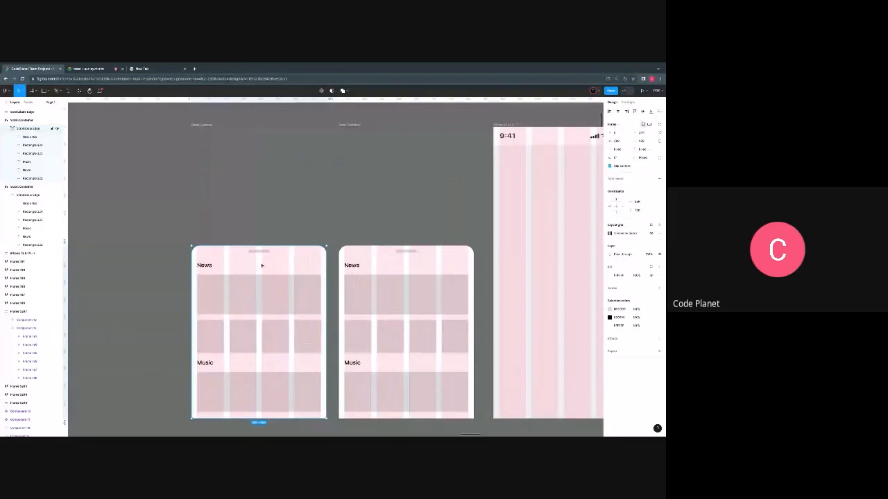
pyautogui.moveTo(261, 265)
pyautogui.mouseDown()
pyautogui.moveTo(252, 262)
pyautogui.moveTo(262, 208)
pyautogui.moveTo(263, 281)
pyautogui.moveTo(264, 272)
pyautogui.mouseUp()
pyautogui.scroll(-3, 266, 278)
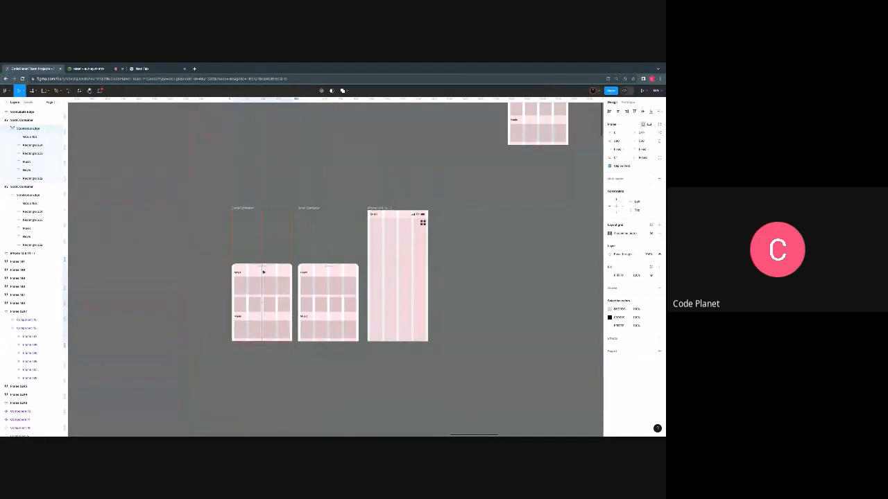
pyautogui.moveTo(264, 272); pyautogui.dragTo(263, 272)
pyautogui.scroll(3, 263, 272)
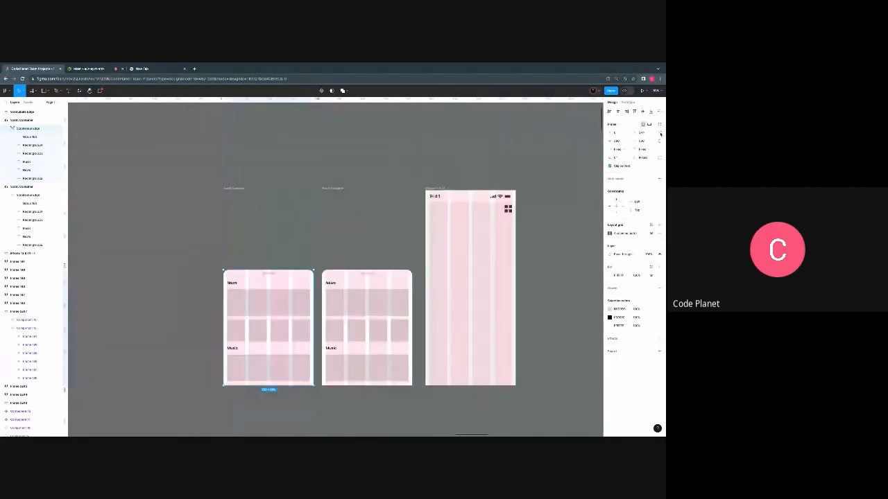
pyautogui.scroll(3, 307, 266)
pyautogui.scroll(-2, 307, 266)
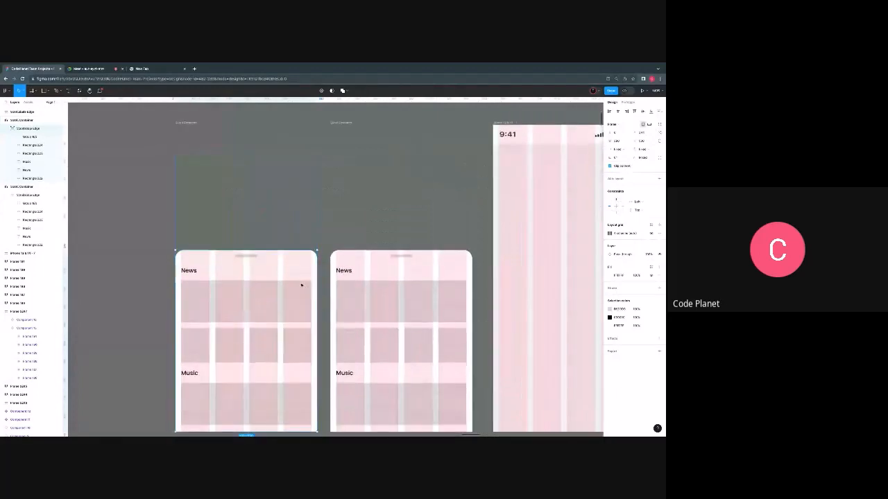
pyautogui.scroll(-3, 278, 283)
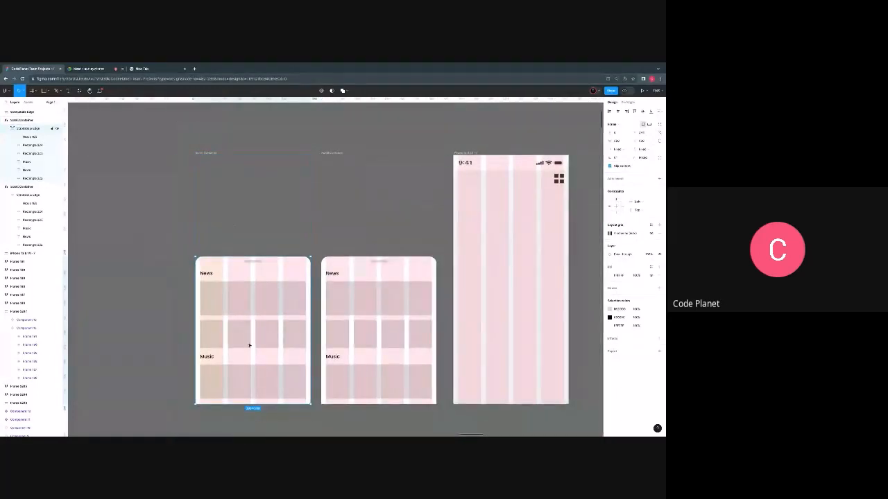
# - Lower the duplicated container's inner panel until only the News heading area remains inside, with Clip content enabled on the Scroll Container
pyautogui.click(205, 159)
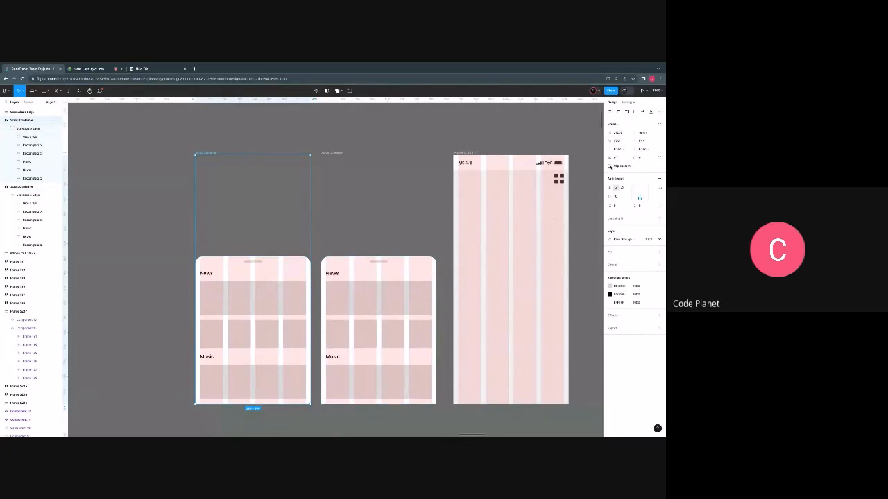
pyautogui.click(249, 271)
pyautogui.moveTo(249, 270)
pyautogui.mouseDown()
pyautogui.moveTo(250, 301)
pyautogui.moveTo(258, 199)
pyautogui.moveTo(257, 271)
pyautogui.mouseUp()
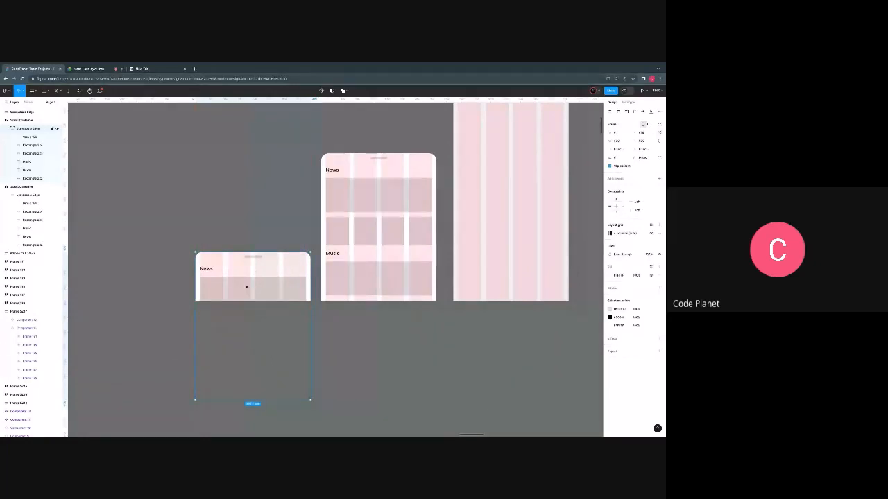
pyautogui.scroll(3, 253, 208)
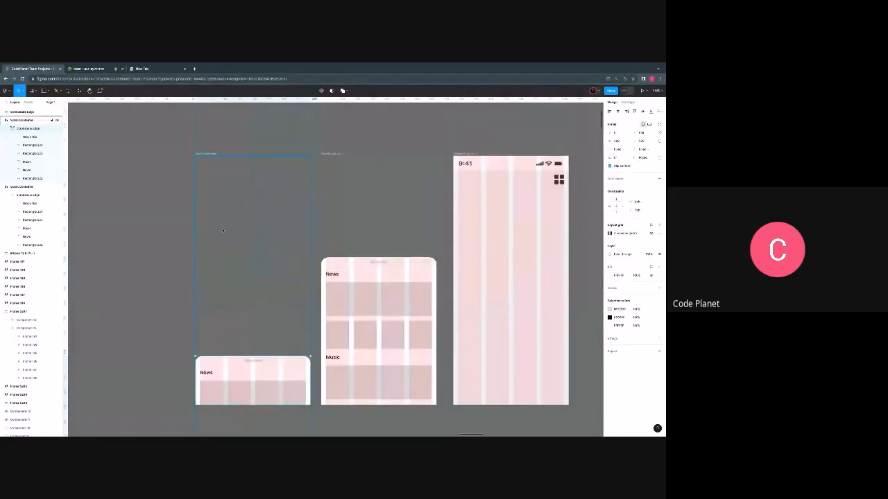
pyautogui.click(207, 154)
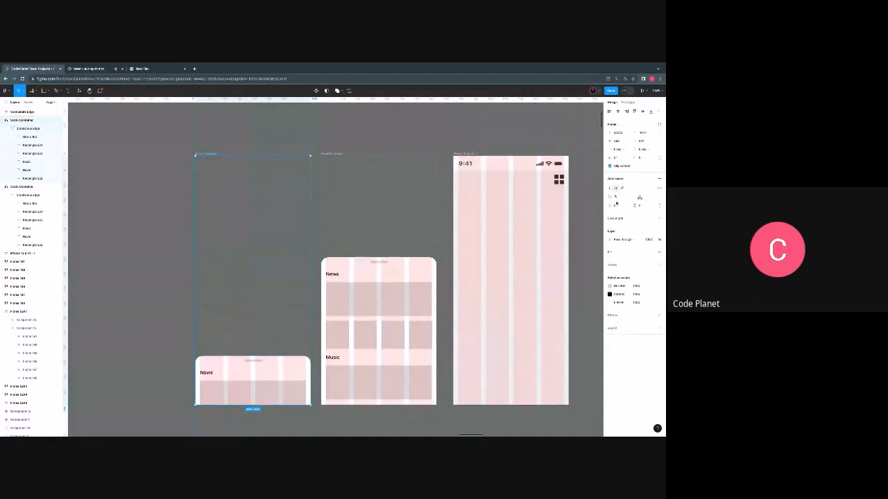
pyautogui.scroll(-2, 546, 217)
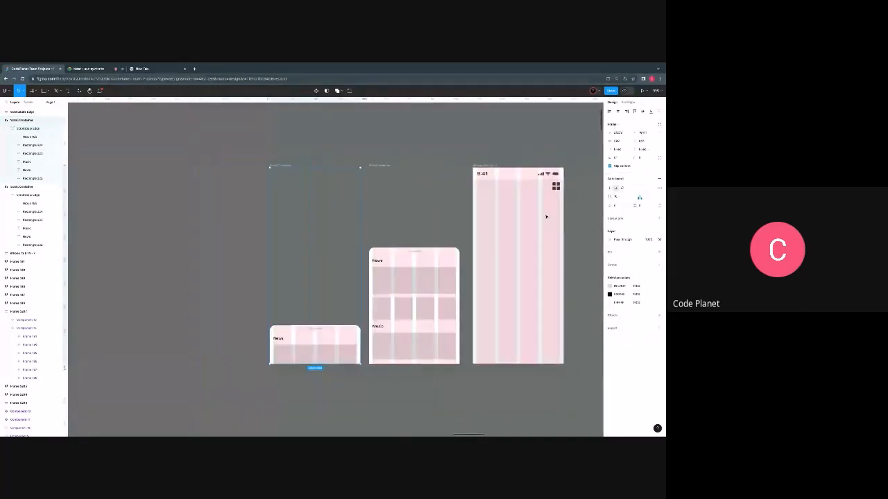
pyautogui.scroll(-2, 546, 217)
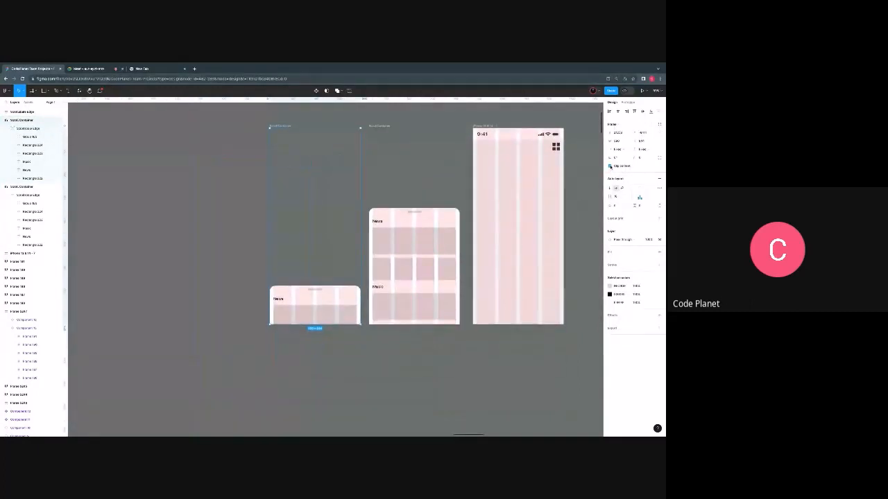
# - Turn off Clip content on the duplicated Scroll Container and move its inner panel slightly further down
pyautogui.click(610, 167)
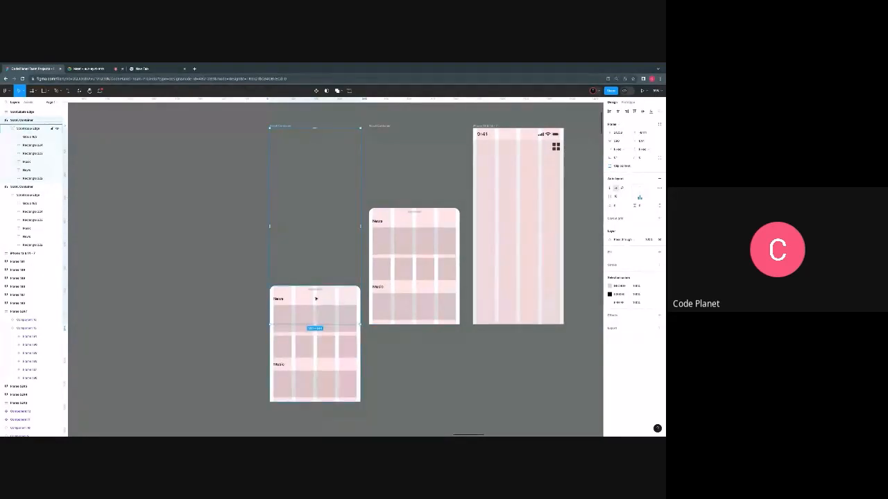
pyautogui.moveTo(315, 299); pyautogui.dragTo(316, 310)
pyautogui.click(315, 297)
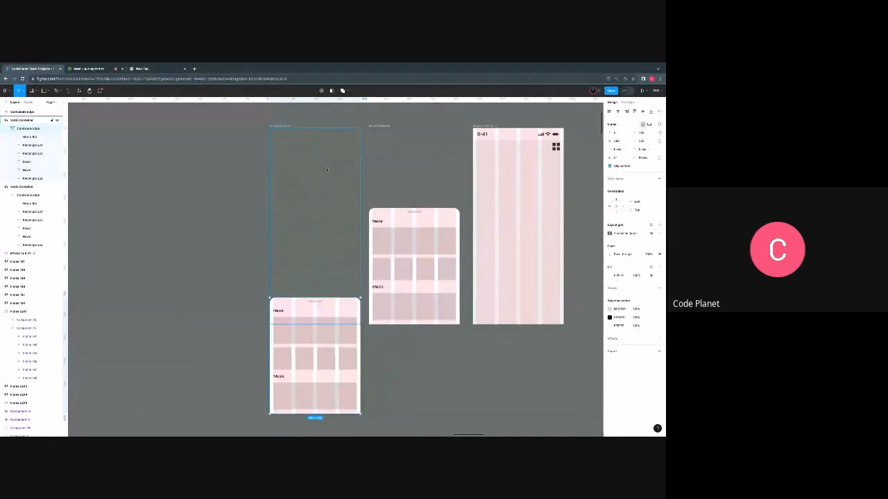
# - Turn Clip content back on for the duplicated Scroll Container, nudge its inner panel up slightly and clear the selection
pyautogui.scroll(3, 327, 172)
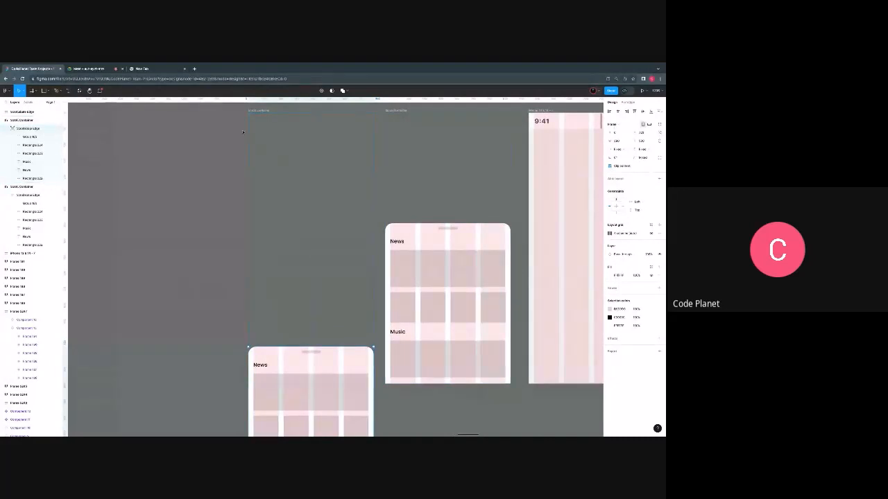
pyautogui.hotkey('shift', 'a')
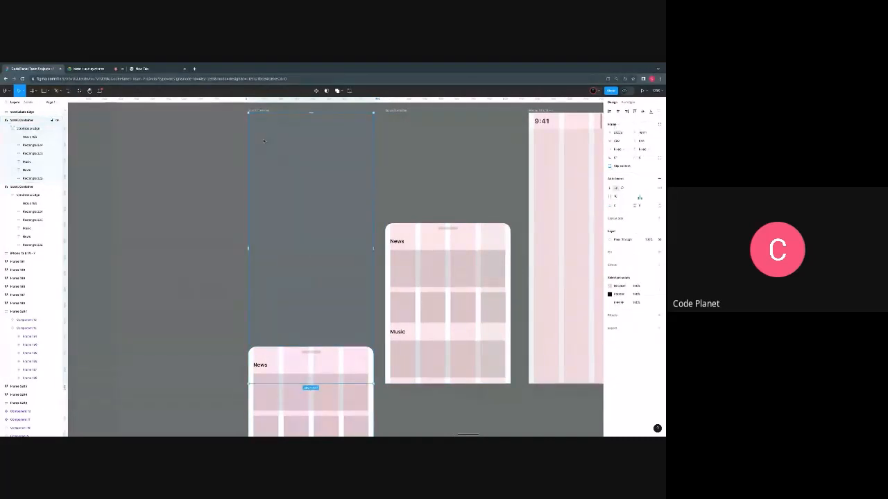
pyautogui.click(610, 166)
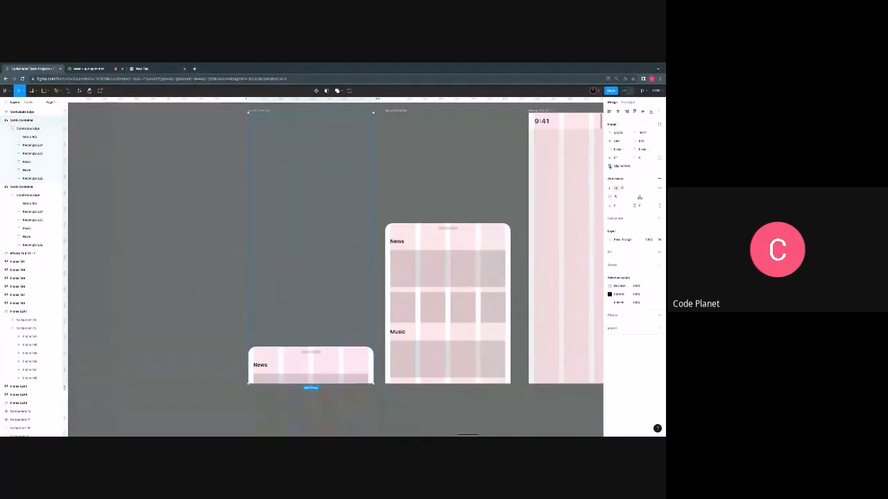
pyautogui.click(314, 362)
pyautogui.moveTo(318, 358); pyautogui.dragTo(318, 357)
pyautogui.click(404, 410)
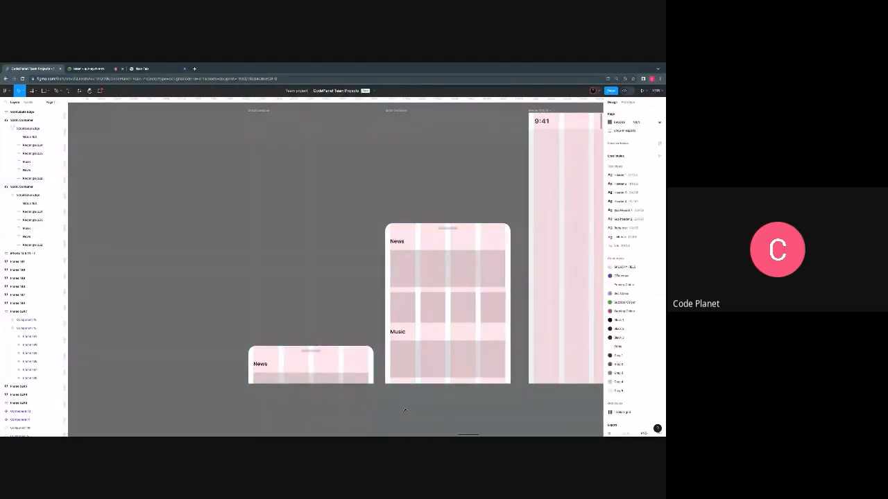
# - Copy the News heading from the expanded Scroll Container into the phone frame and adjust its vertical position below the grid icon
pyautogui.scroll(-5, 404, 410)
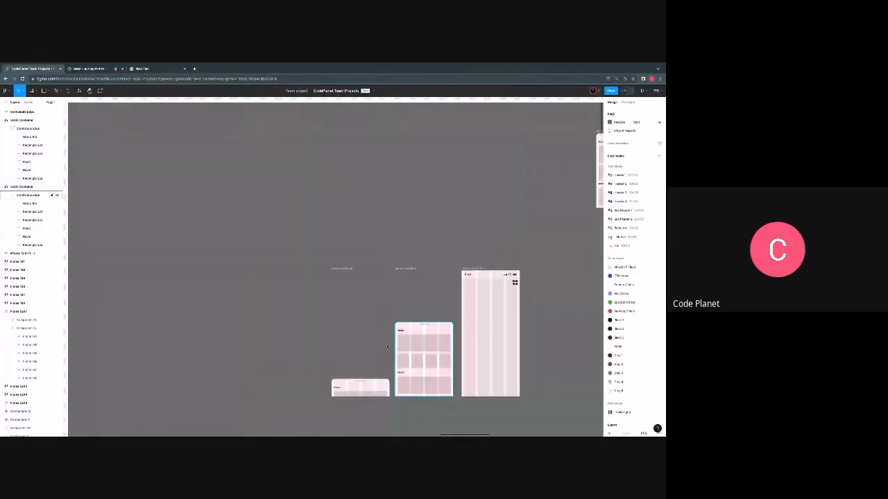
pyautogui.click(347, 269)
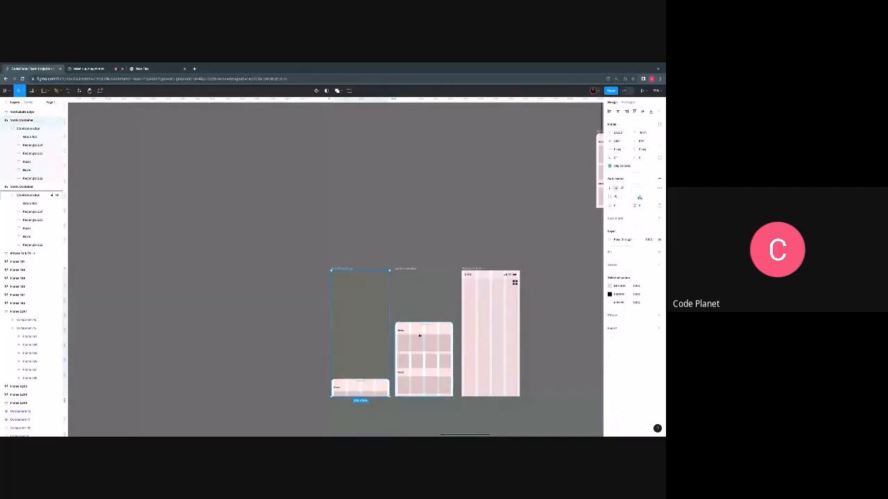
pyautogui.scroll(4, 392, 348)
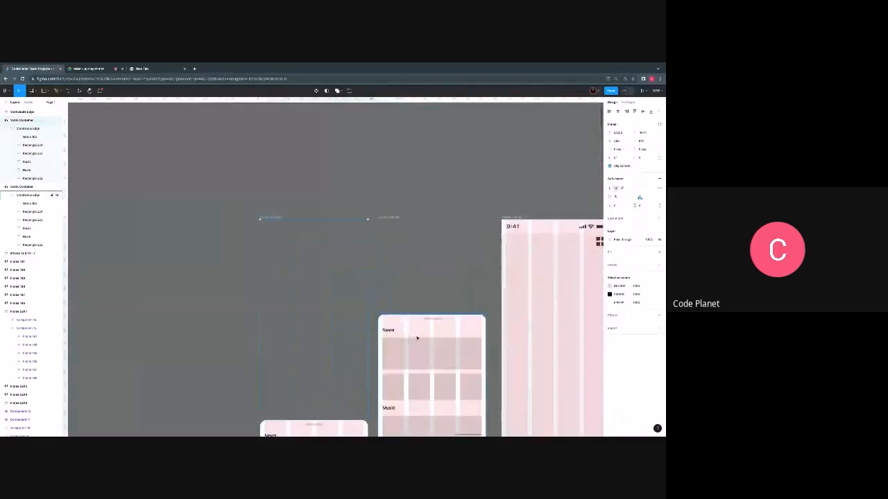
pyautogui.scroll(-3, 392, 349)
pyautogui.hscroll(3, 387, 281)
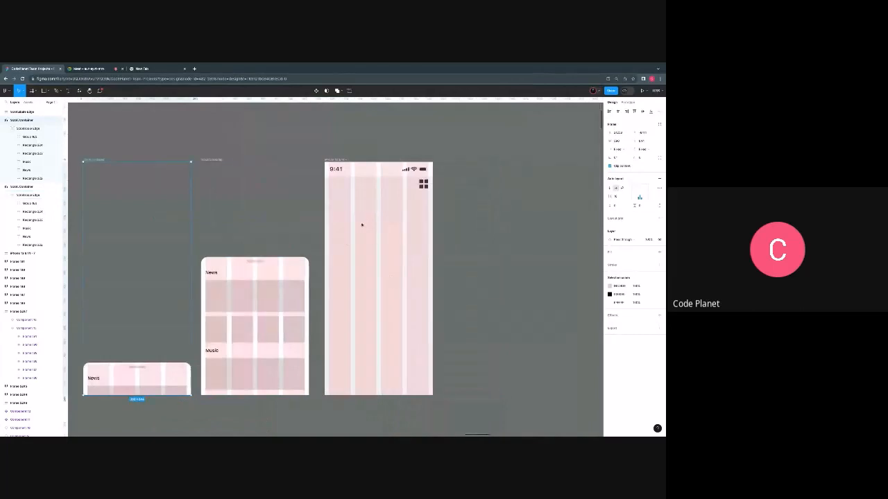
pyautogui.doubleClick(213, 274)
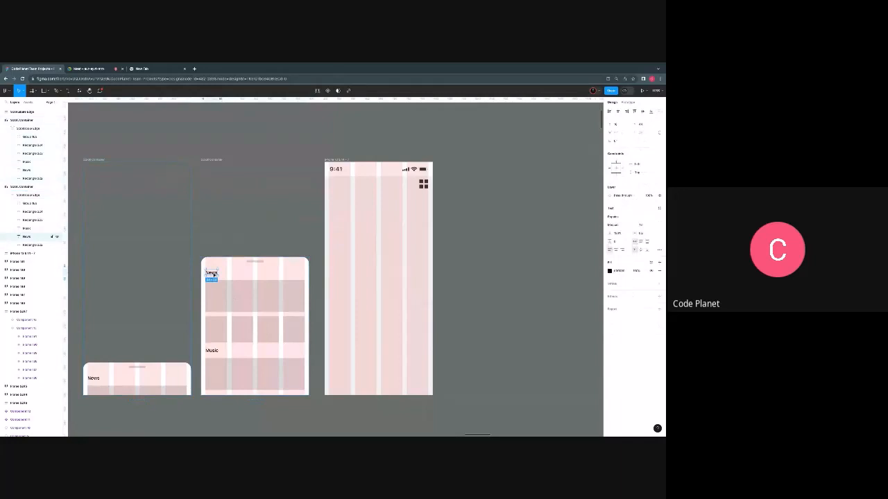
pyautogui.moveTo(225, 270); pyautogui.dragTo(336, 196)
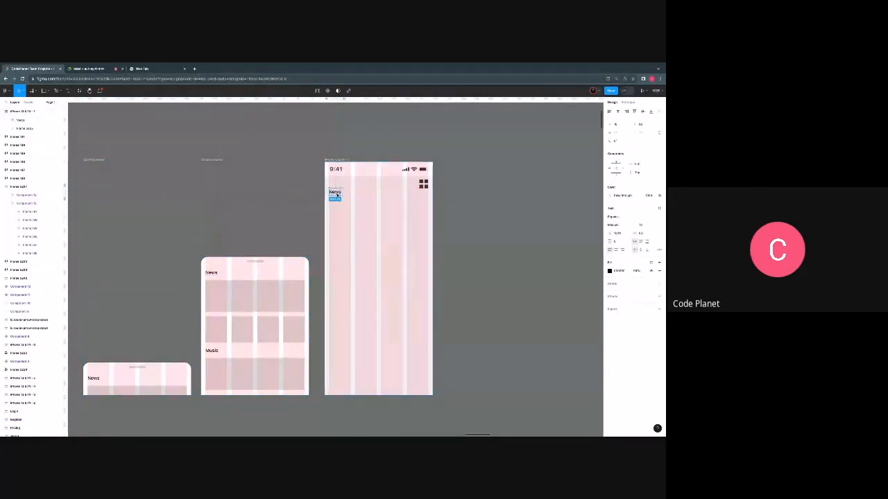
pyautogui.hotkey('shift', 'Down')
pyautogui.hotkey('shift', 'Down')
pyautogui.press('Up')
pyautogui.press('Up')
pyautogui.press('Up')
pyautogui.press('Up')
# - Change the copied heading's text in the phone frame to "Updates"
pyautogui.click(335, 195)
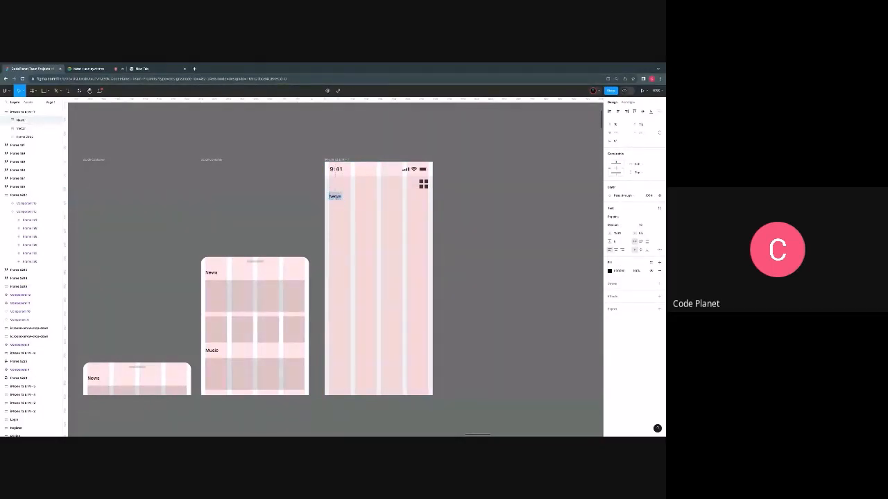
pyautogui.write('Update')
pyautogui.write('p')
pyautogui.click(382, 210)
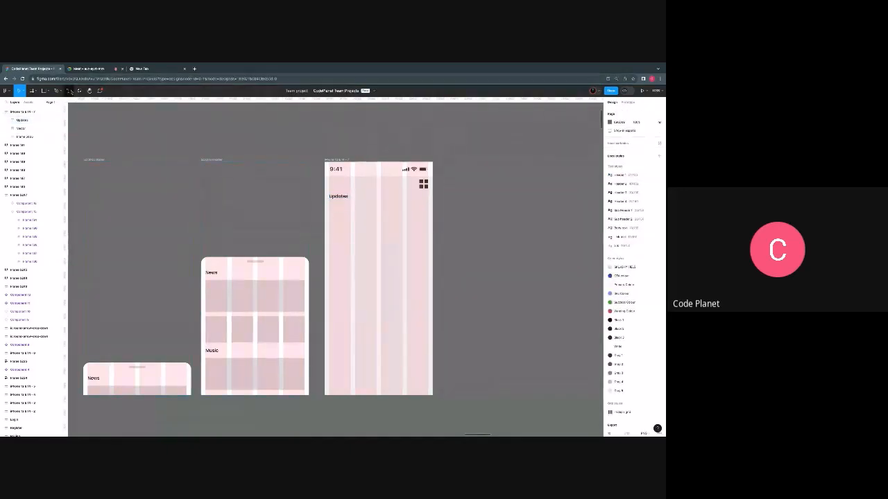
pyautogui.click(79, 91)
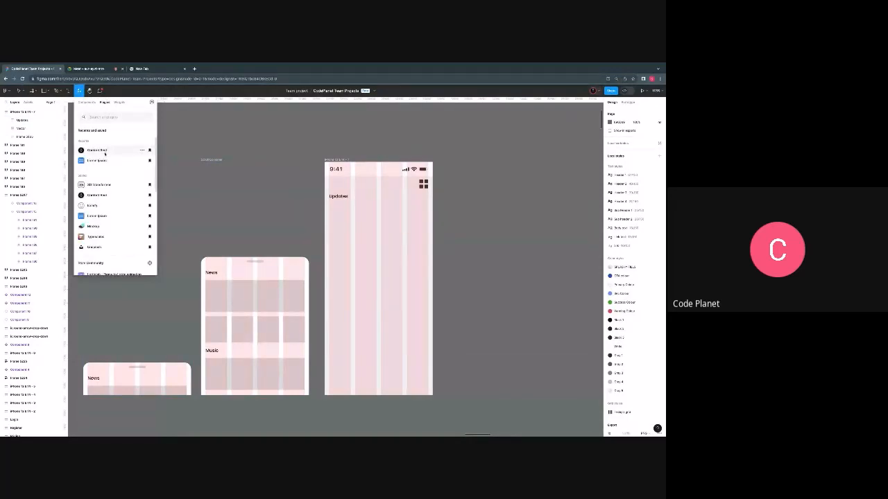
pyautogui.click(179, 140)
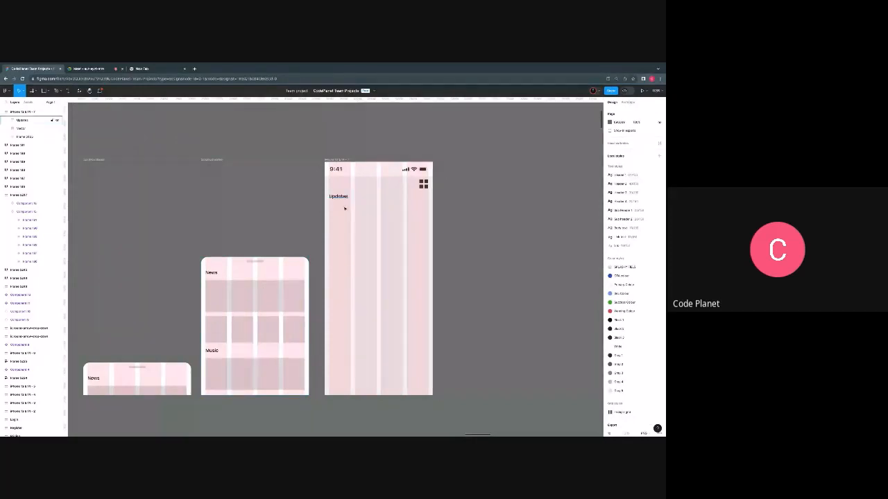
# - Copy the row of four placeholder tiles from the expanded Scroll Container to beneath the phone frame's Updates heading
pyautogui.click(215, 331)
pyautogui.doubleClick(242, 332)
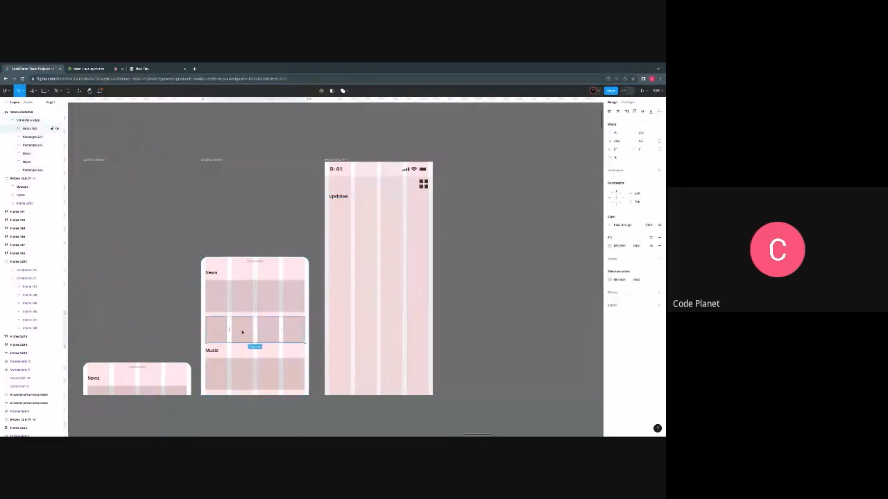
pyautogui.moveTo(246, 338); pyautogui.dragTo(362, 224)
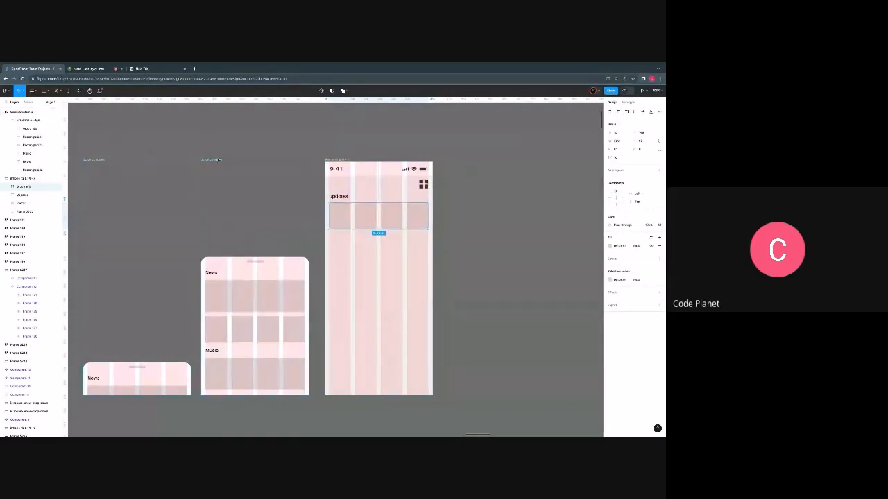
# - Set the vertical spacing between the Updates heading and the tile row to 16, and stretch the tiles taller
pyautogui.click(339, 197)
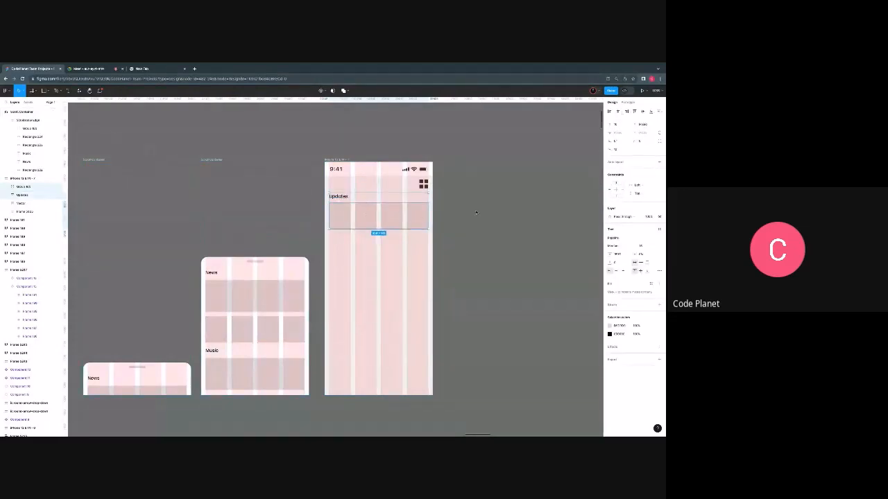
pyautogui.click(618, 150)
pyautogui.write('16')
pyautogui.press('Return')
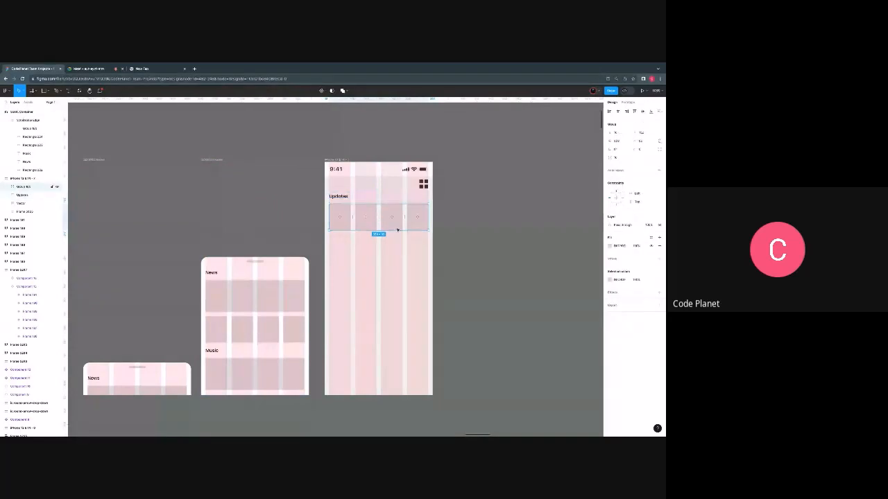
pyautogui.moveTo(394, 229); pyautogui.dragTo(394, 244)
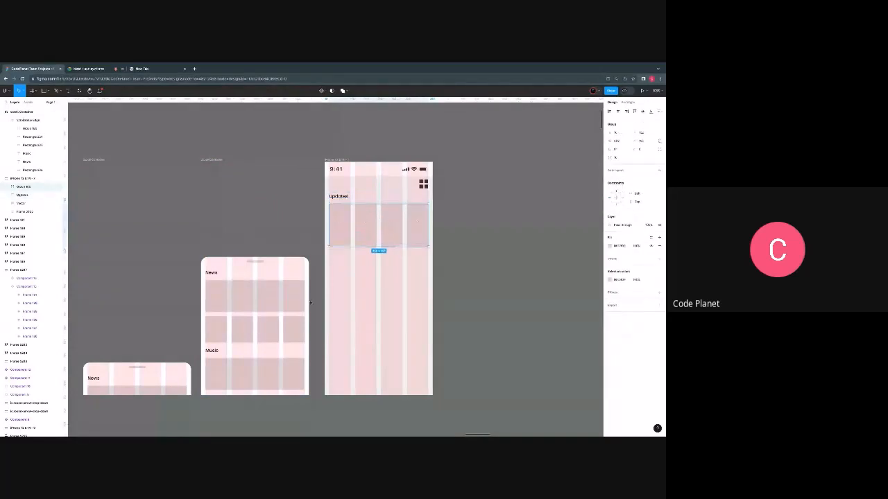
pyautogui.click(374, 281)
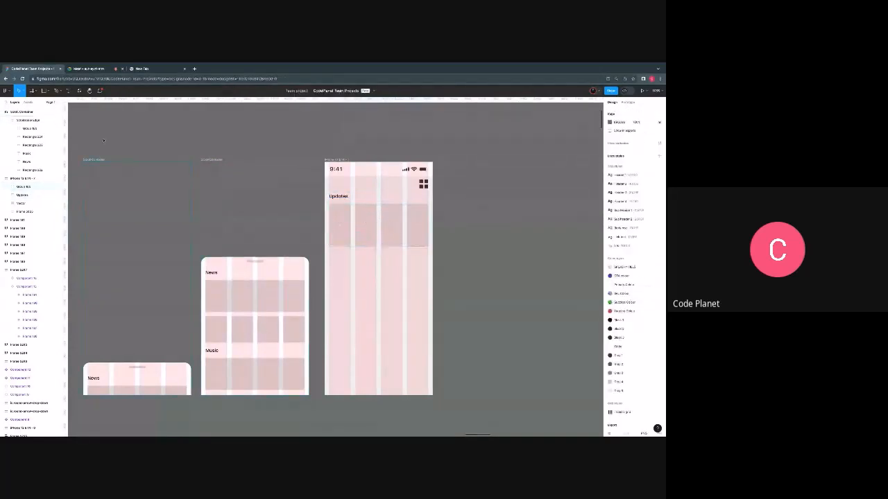
# - Run the Lorem Ipsum plugin and move its window clear of the phone frame, with the Text tool active
pyautogui.click(79, 90)
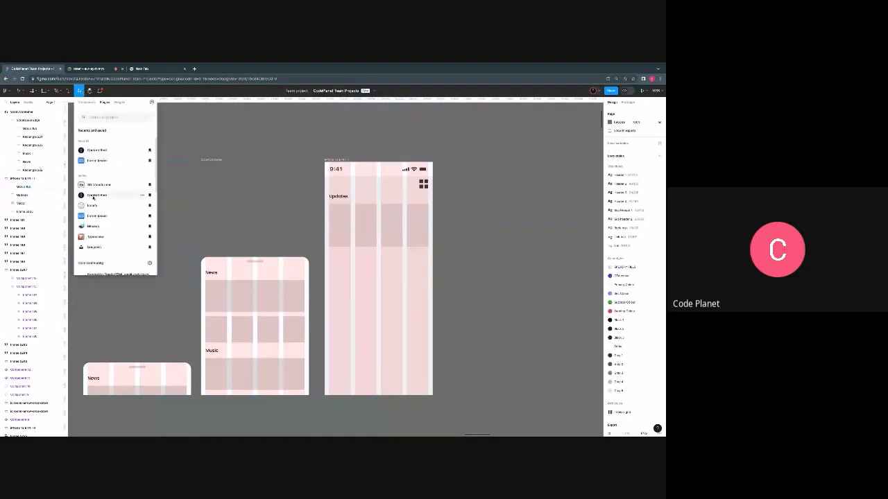
pyautogui.click(97, 160)
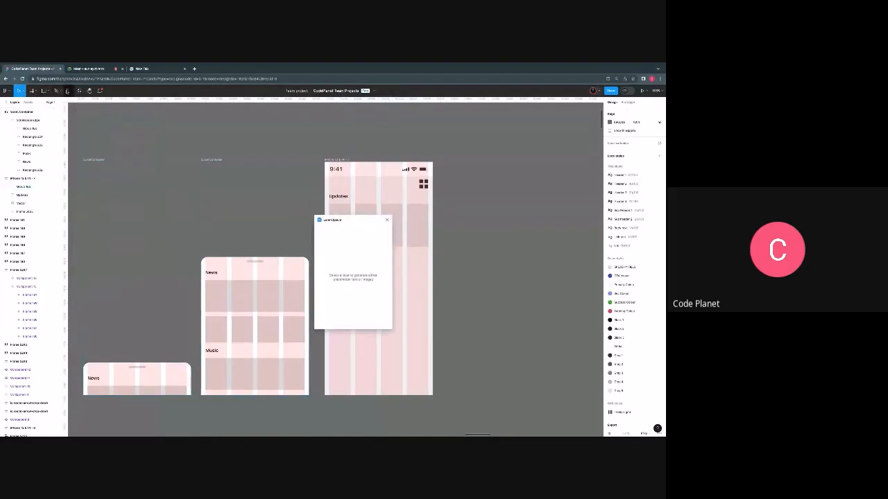
pyautogui.click(68, 90)
pyautogui.hscroll(5, 210, 186)
pyautogui.scroll(5, 159, 260)
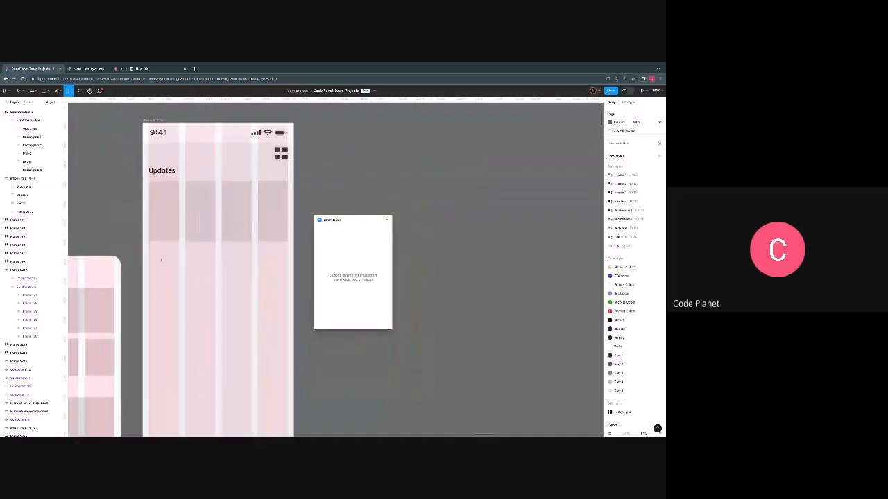
pyautogui.moveTo(346, 220); pyautogui.dragTo(501, 215)
pyautogui.scroll(-4, 352, 273)
pyautogui.hscroll(-1, 281, 270)
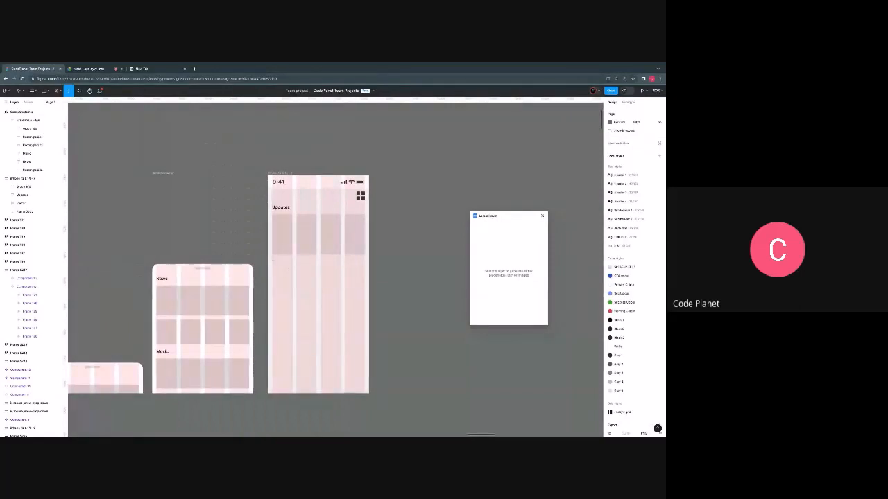
# - Add a Regular-weight text box across the phone frame below the tiles and fill it with auto-generated lorem ipsum
pyautogui.moveTo(271, 259); pyautogui.dragTo(365, 298)
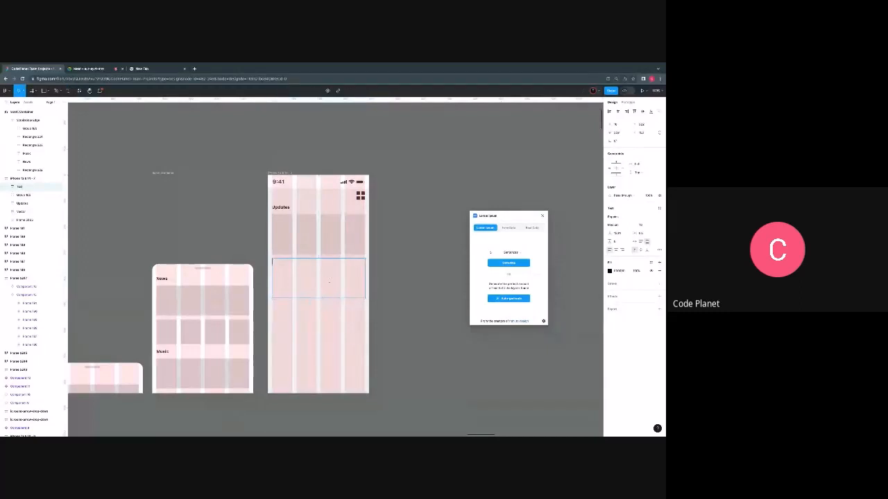
pyautogui.click(652, 225)
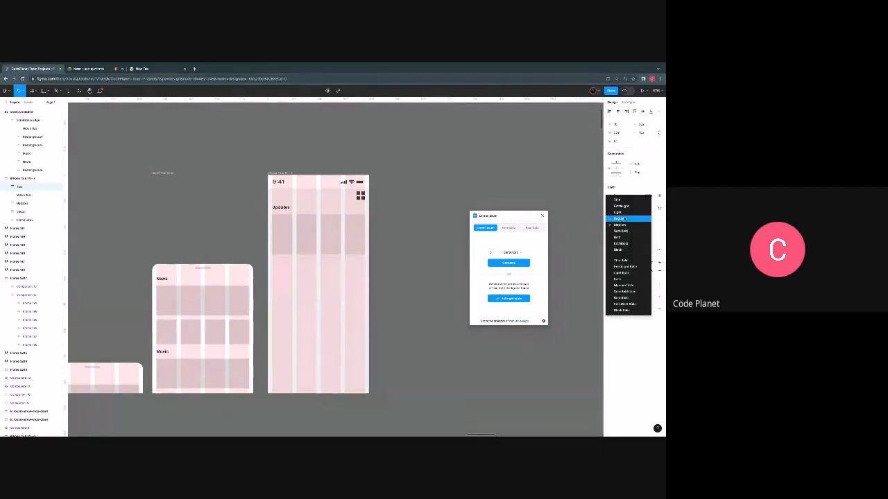
pyautogui.click(624, 219)
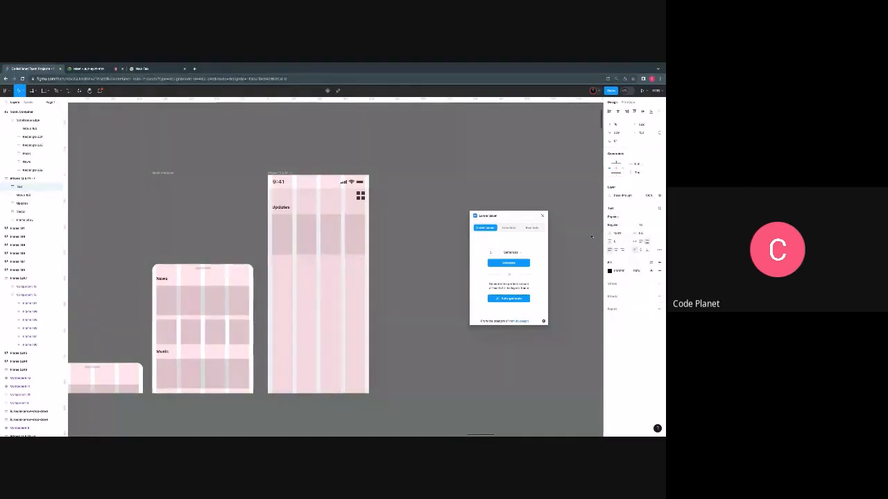
pyautogui.click(508, 298)
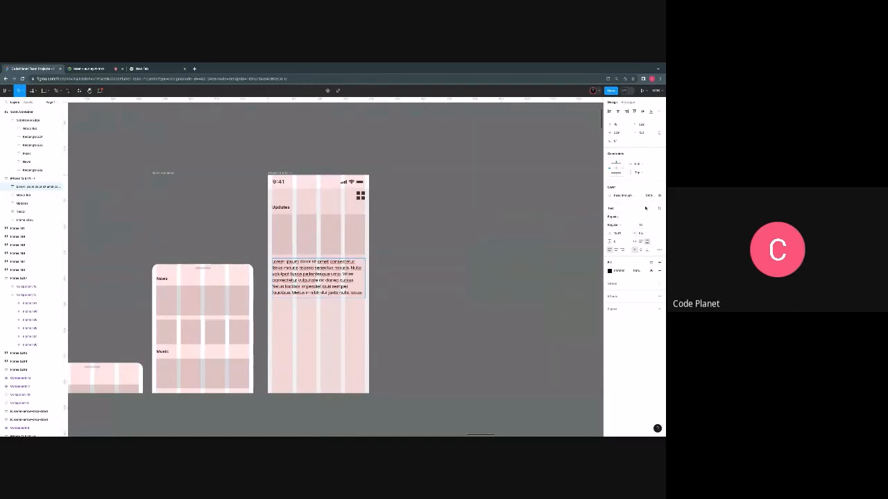
# - Justify the lorem ipsum paragraph's text alignment and clear the selection
pyautogui.click(659, 250)
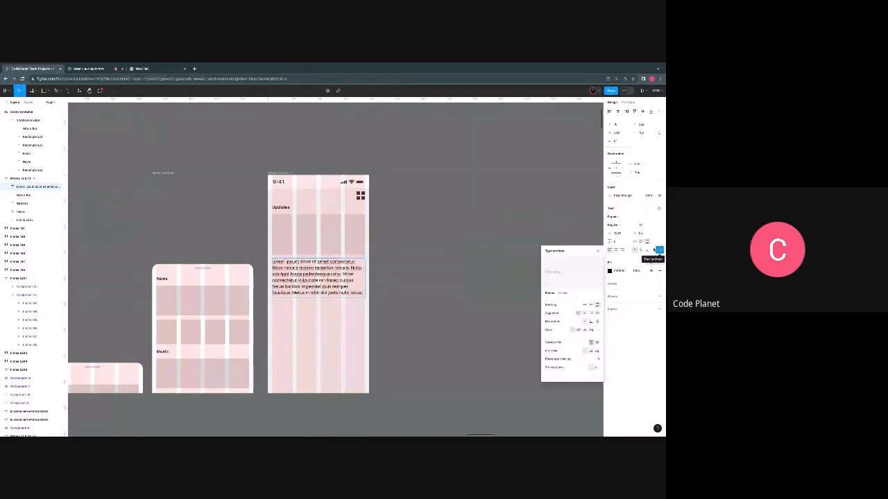
pyautogui.click(597, 314)
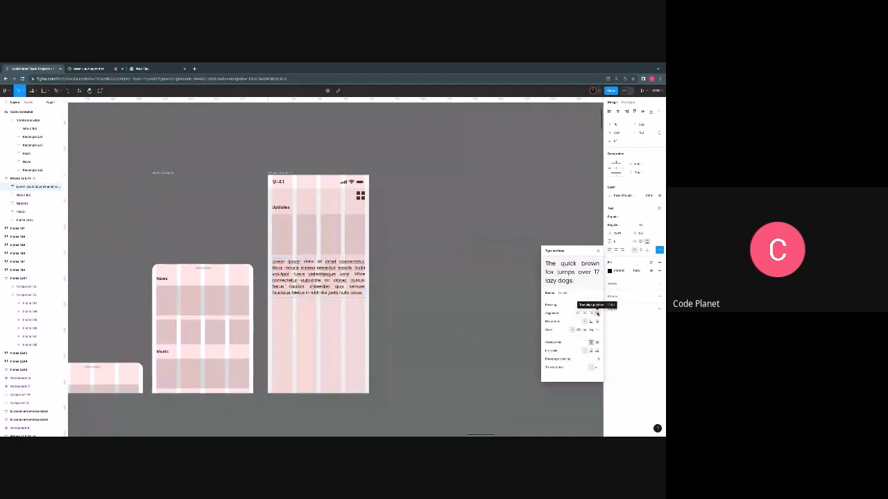
pyautogui.scroll(5, 326, 275)
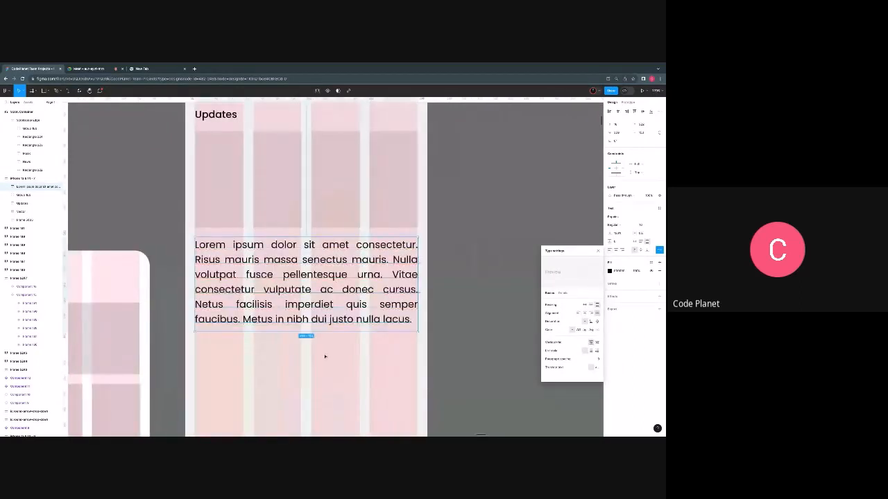
pyautogui.scroll(-5, 324, 357)
pyautogui.press('Escape')
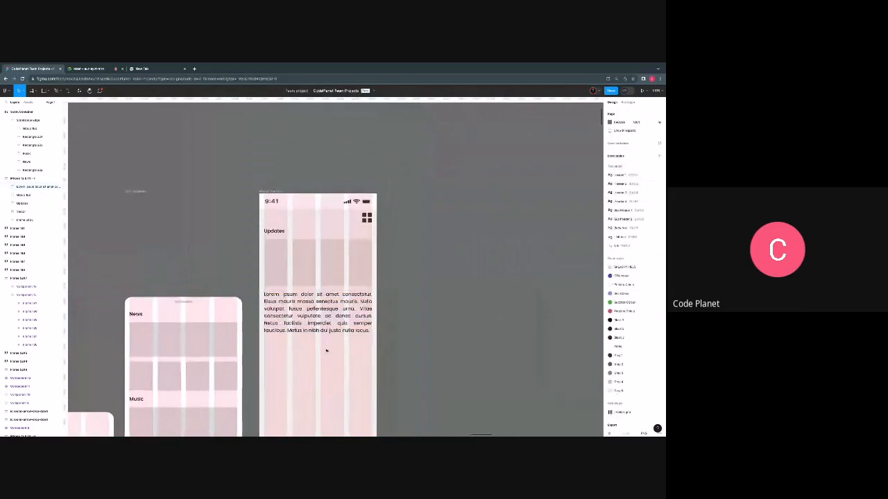
# - Copy the wide News placeholder rectangle into the phone frame beneath the lorem ipsum paragraph and nudge it slightly down
pyautogui.scroll(-3, 326, 350)
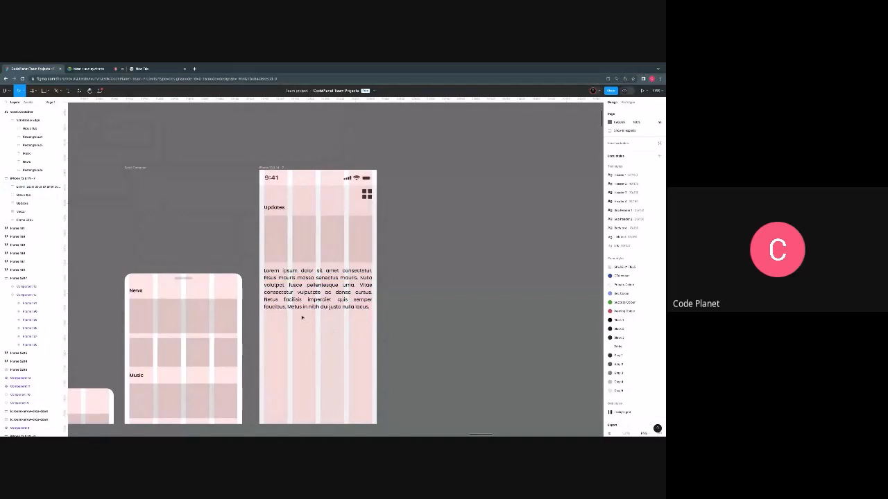
pyautogui.scroll(-1, 167, 295)
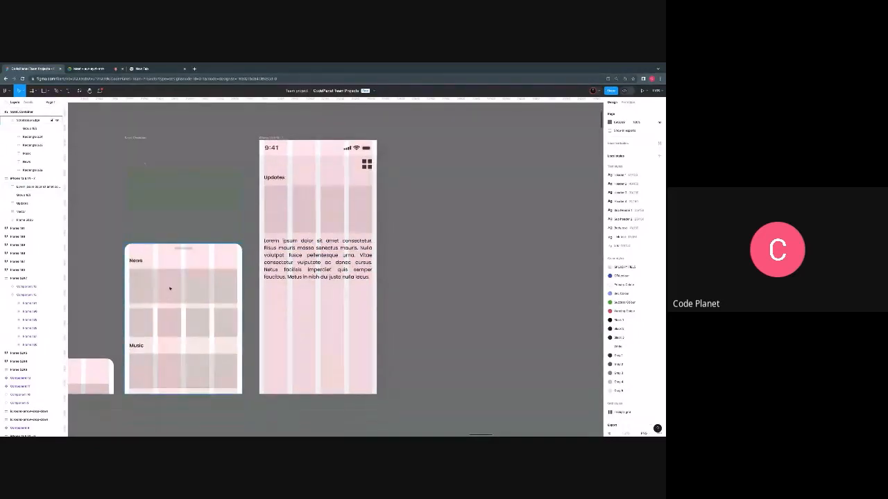
pyautogui.click(183, 303)
pyautogui.moveTo(183, 303); pyautogui.dragTo(305, 305)
pyautogui.press('Down')
pyautogui.press('Down')
pyautogui.press('Down')
pyautogui.press('Down')
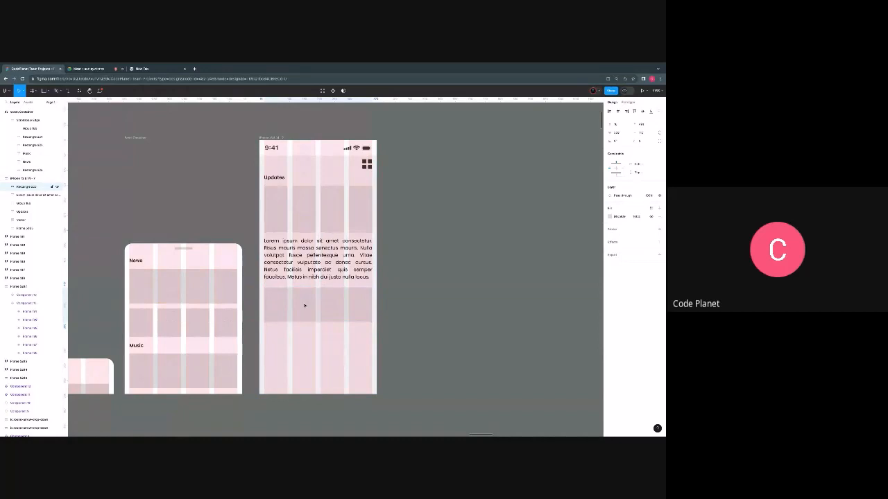
# - Stretch the placeholder rectangle beneath the paragraph downward to make it taller
pyautogui.click(321, 240)
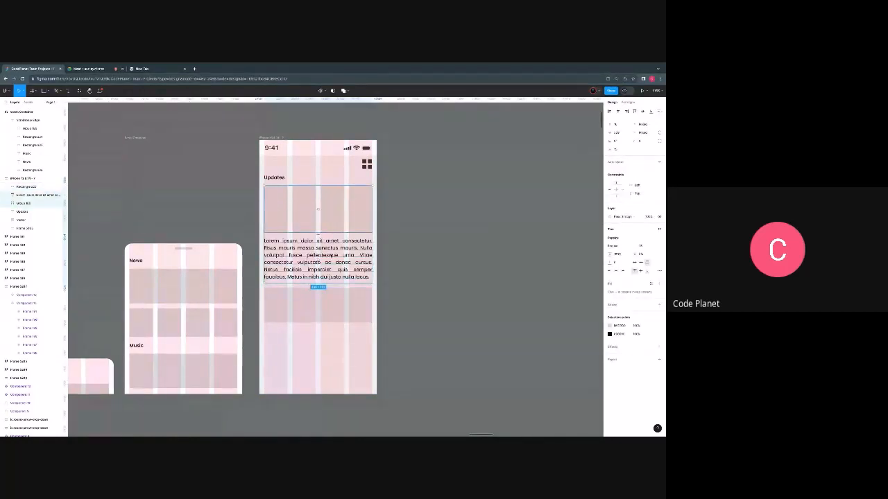
pyautogui.click(331, 256)
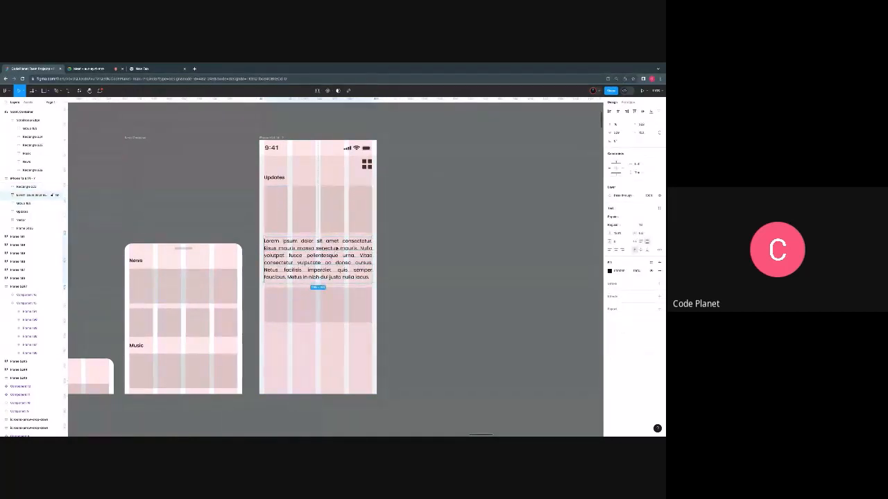
pyautogui.click(314, 301)
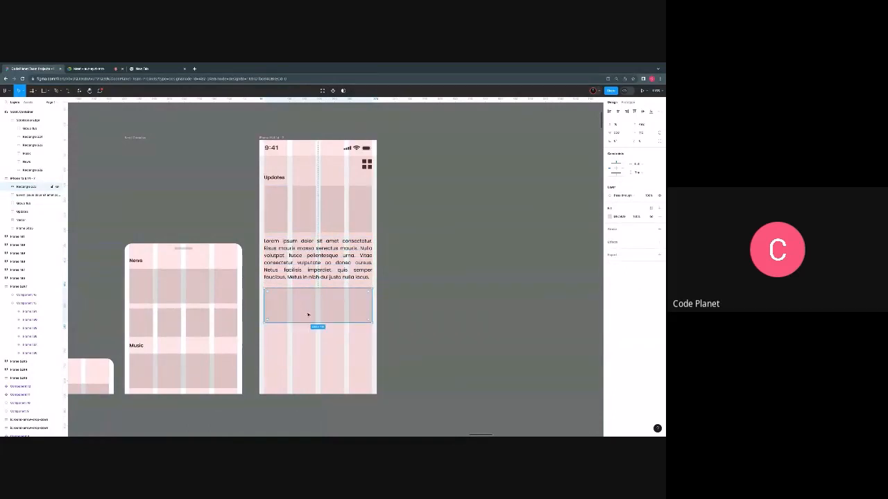
pyautogui.moveTo(309, 322); pyautogui.dragTo(306, 345)
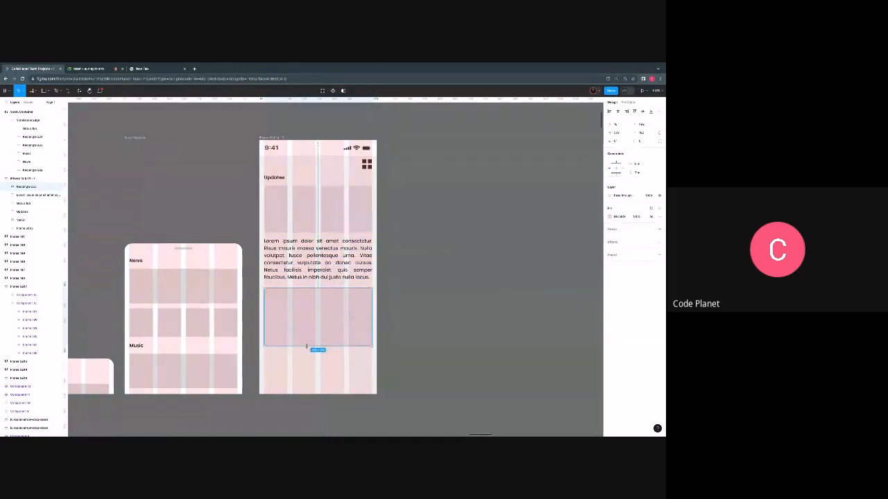
# - Try to duplicate the Updates heading, tile row, paragraph and rectangle lower in the phone frame, undoing the extra copy
pyautogui.scroll(-3, 347, 303)
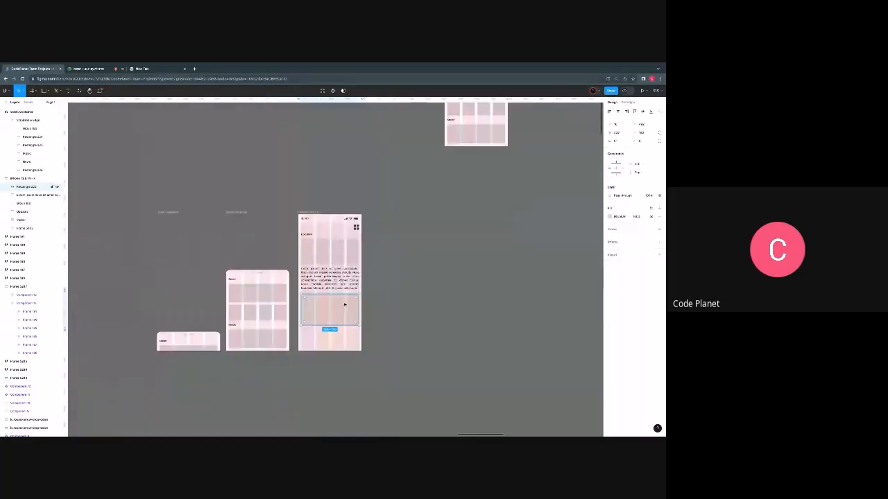
pyautogui.scroll(2, 326, 278)
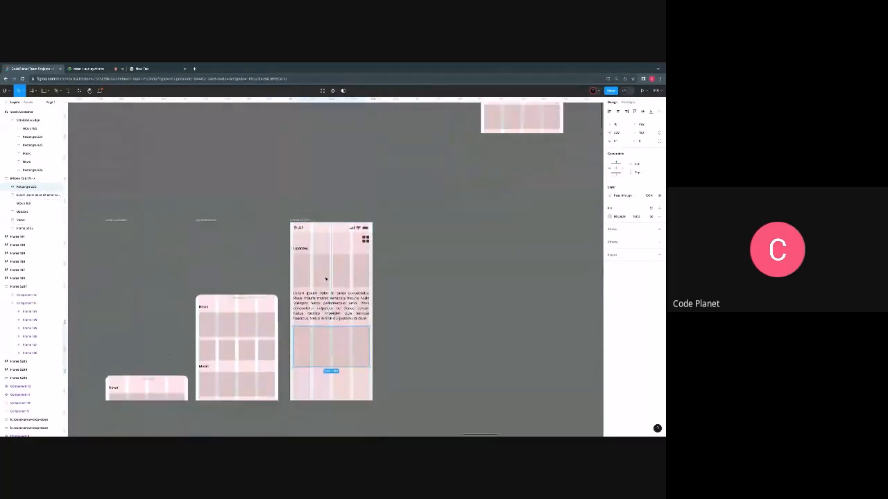
pyautogui.scroll(-2, 326, 279)
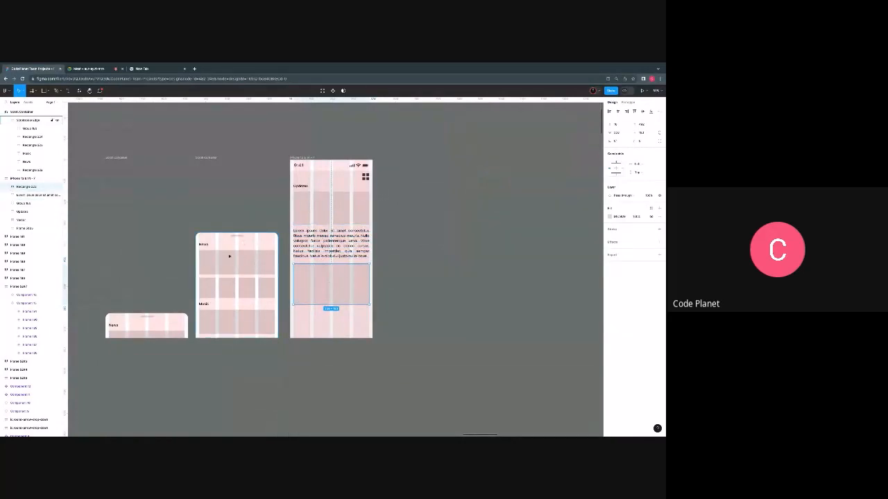
pyautogui.scroll(1, 230, 256)
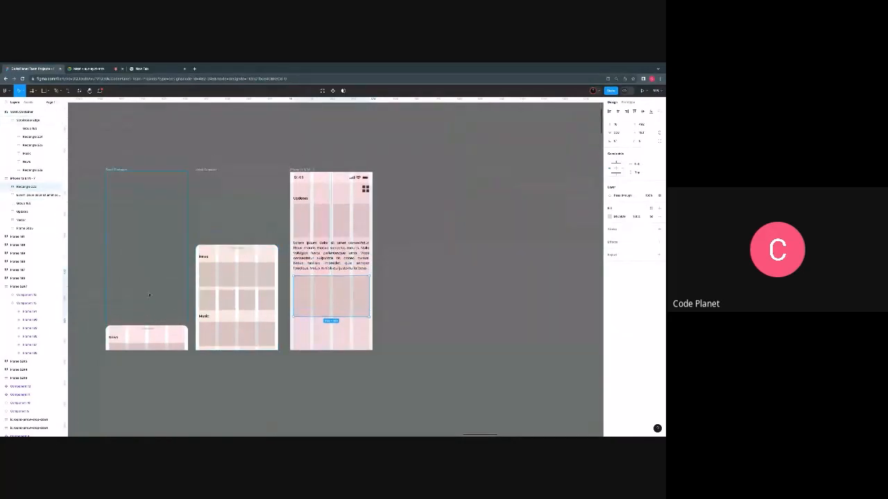
pyautogui.click(305, 220)
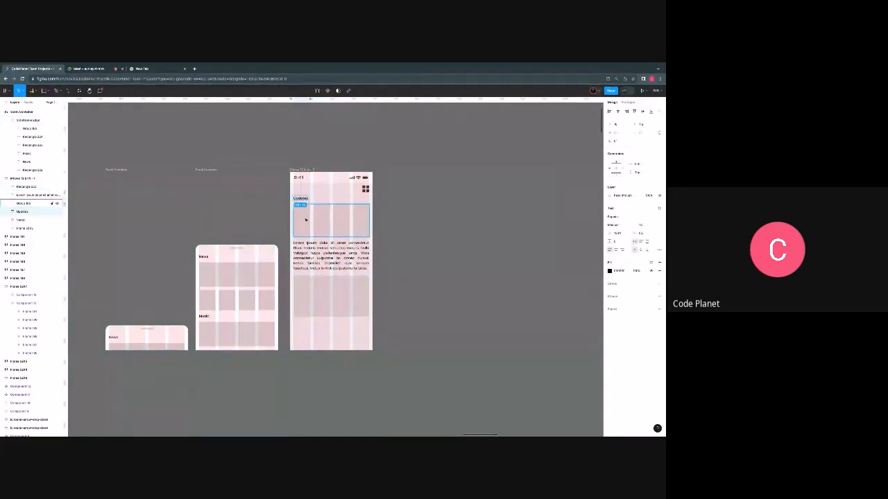
pyautogui.keyDown('shift'); pyautogui.click(326, 244); pyautogui.keyUp('shift')
pyautogui.keyDown('shift'); pyautogui.click(321, 289); pyautogui.keyUp('shift')
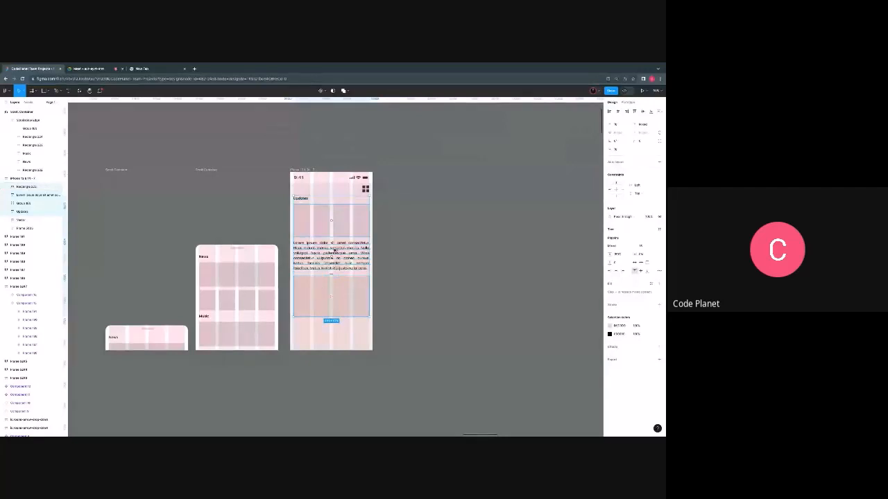
pyautogui.hotkey('ctrl', 'd')
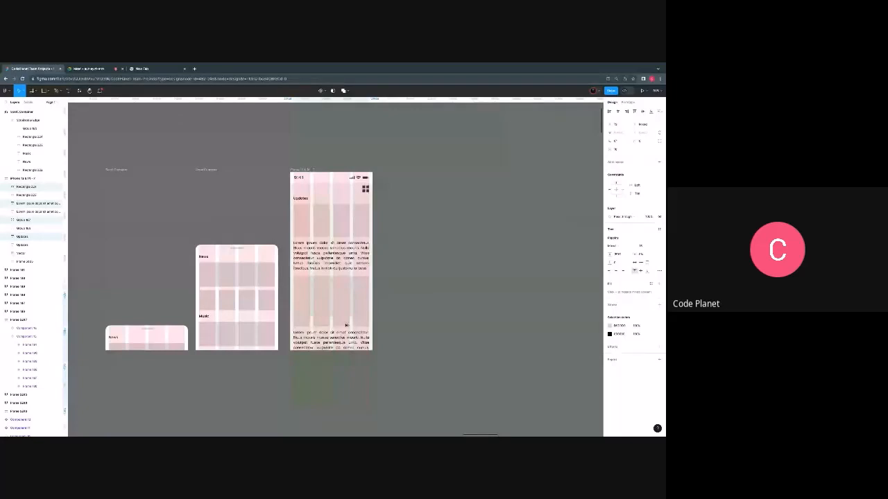
pyautogui.moveTo(345, 338); pyautogui.dragTo(345, 341)
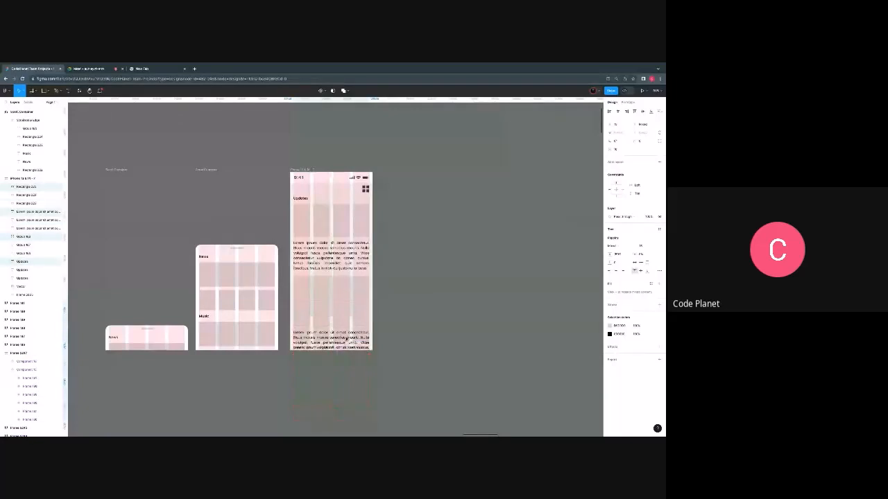
pyautogui.hotkey('ctrl', 'z')
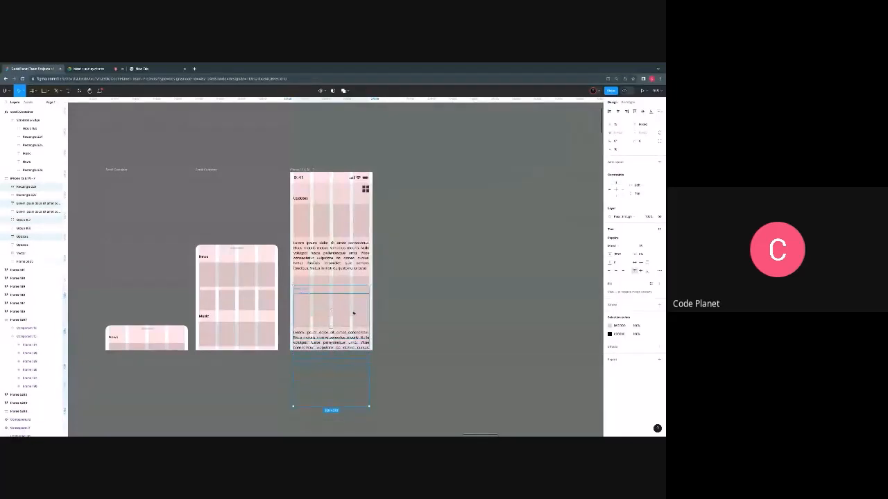
# - Toggle content clipping on the phone frame to reveal the overflow, and undo it along with the duplicated Updates block
pyautogui.click(300, 171)
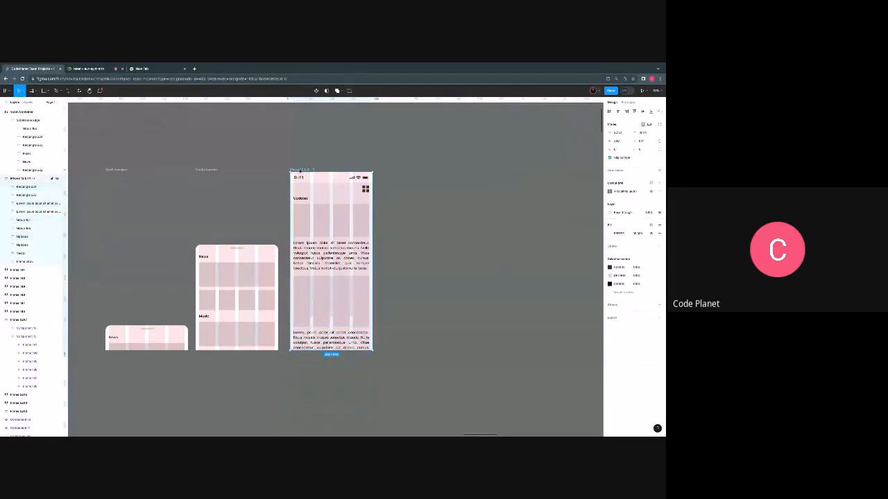
pyautogui.click(609, 158)
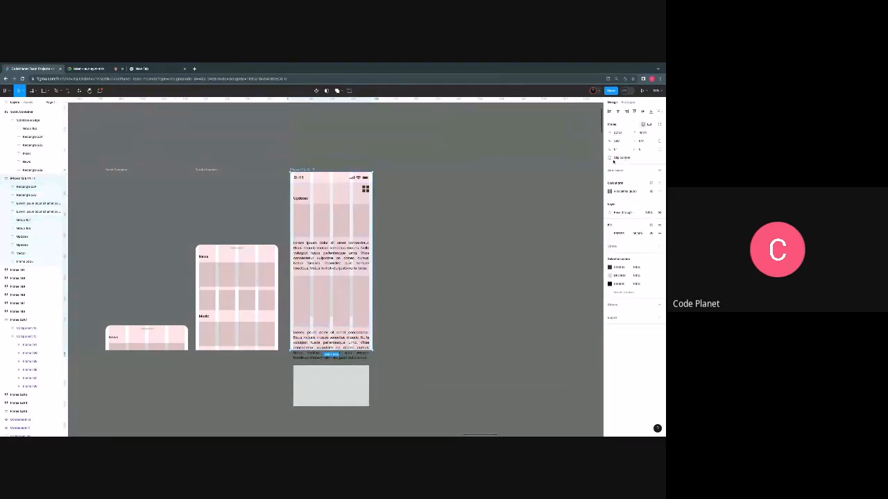
pyautogui.click(609, 159)
pyautogui.click(610, 158)
pyautogui.click(610, 158)
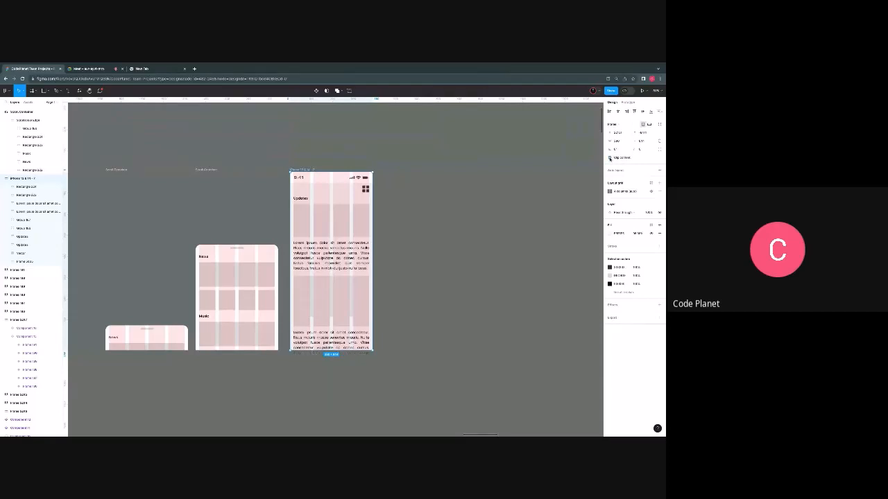
pyautogui.click(610, 158)
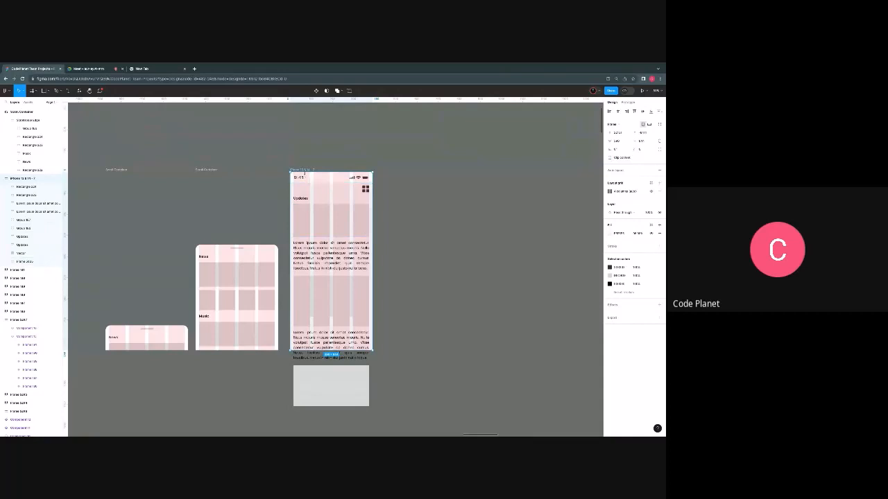
pyautogui.hotkey('ctrl', 'z')
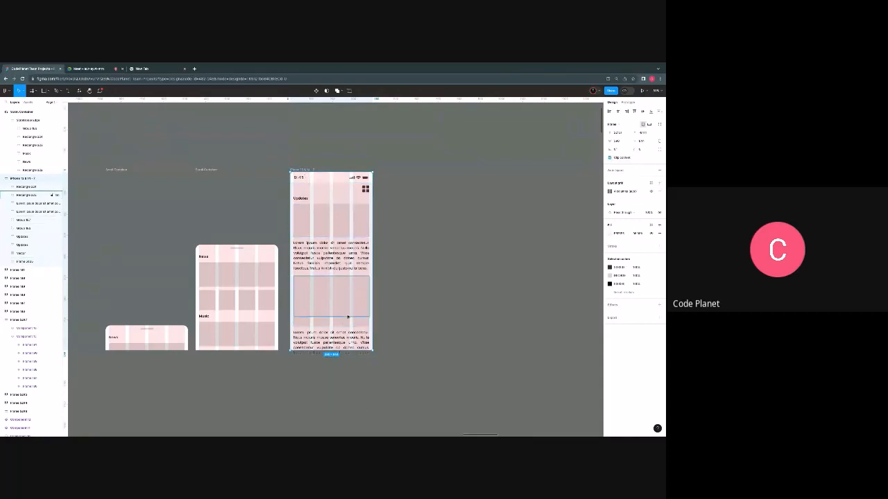
pyautogui.hotkey('ctrl', 'z')
pyautogui.hotkey('ctrl', 'z')
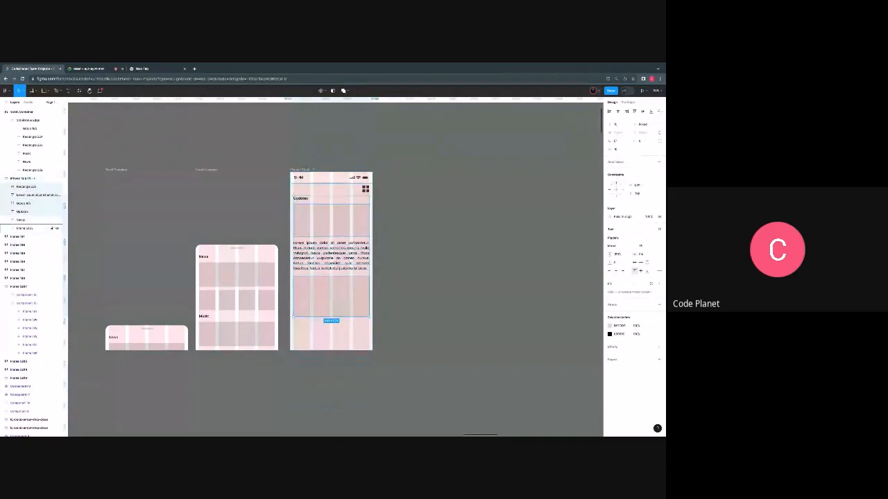
# - Turn off content clipping on the phone frame and duplicate the Updates heading, tiles, paragraph and rectangle directly beneath the originals
pyautogui.click(303, 171)
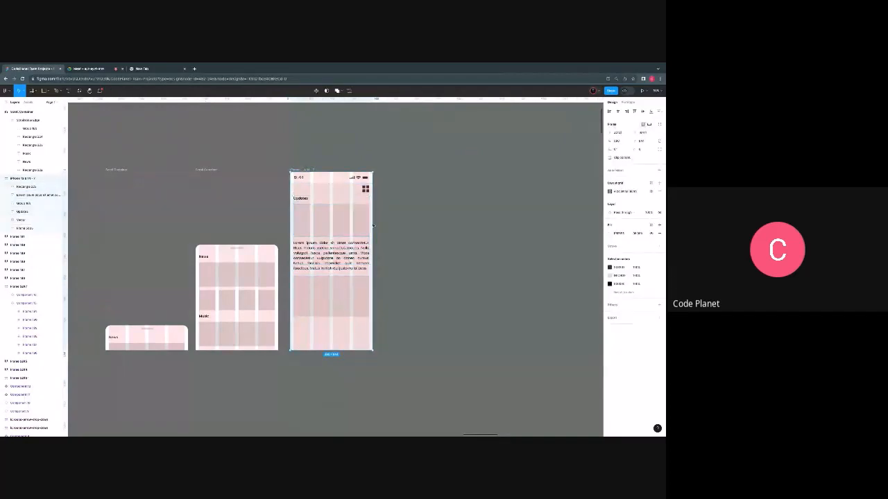
pyautogui.click(323, 226)
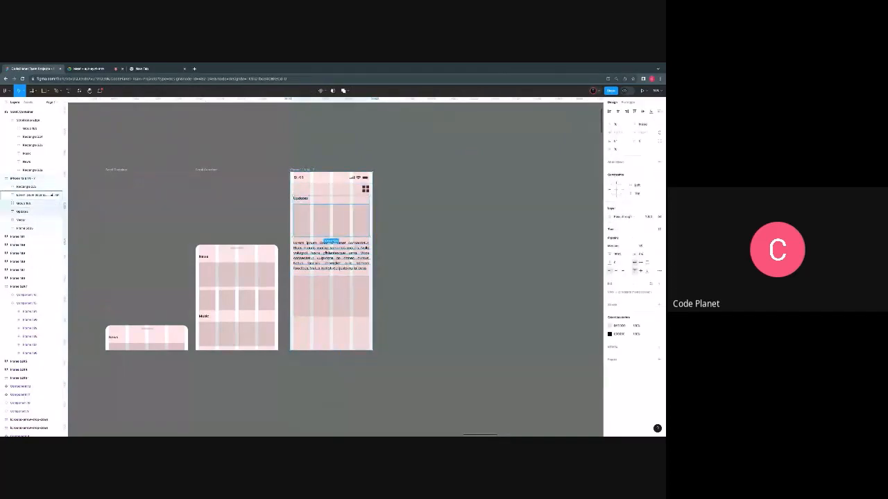
pyautogui.click(326, 302)
pyautogui.press('alt')
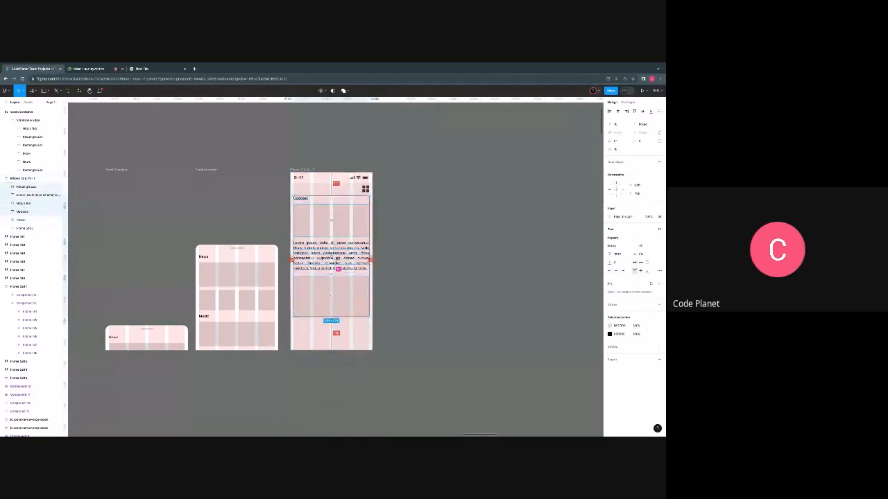
pyautogui.press('alt')
pyautogui.moveTo(333, 208); pyautogui.dragTo(332, 326)
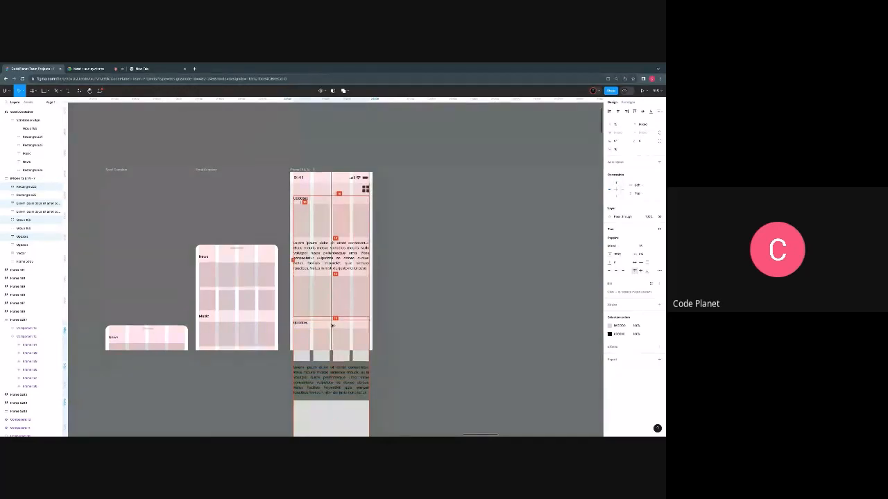
pyautogui.moveTo(333, 326); pyautogui.dragTo(332, 326)
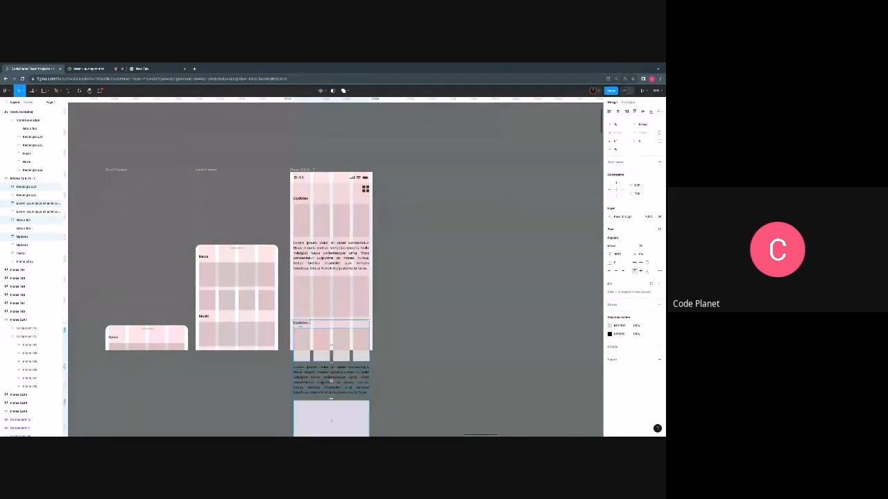
# - Narrow the original and the duplicated Updates tile groups slightly so their outer edges align with the frame's column grid
pyautogui.scroll(5, 300, 332)
pyautogui.scroll(5, 291, 337)
pyautogui.scroll(-2, 282, 341)
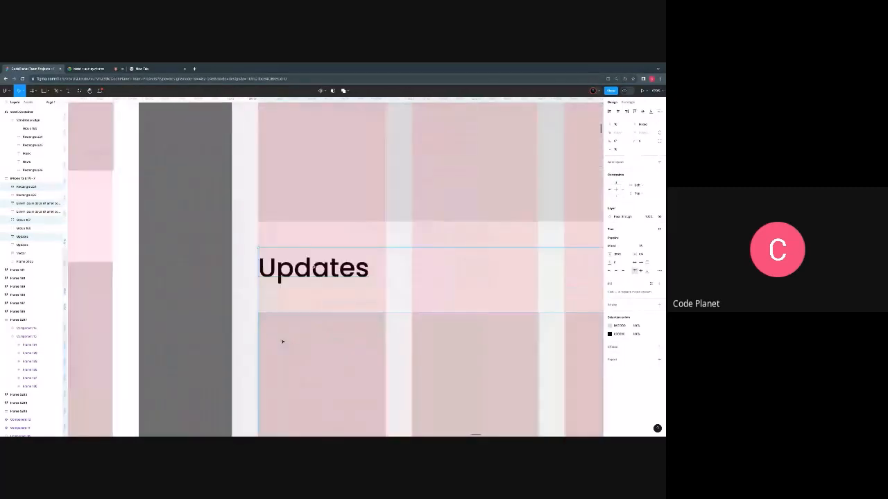
pyautogui.hscroll(5, 340, 336)
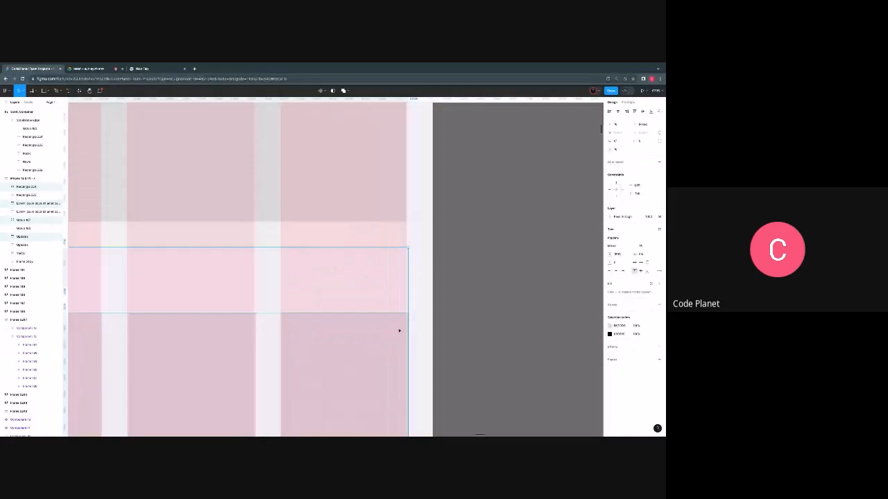
pyautogui.scroll(-3, 399, 331)
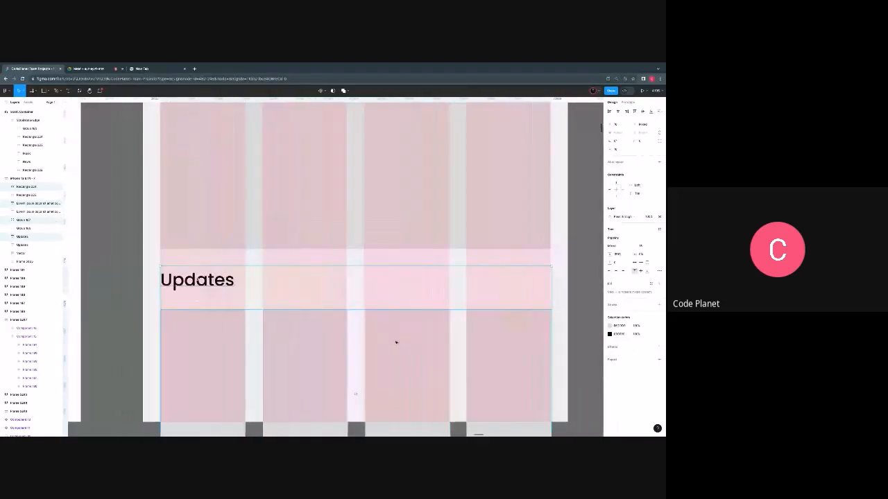
pyautogui.click(396, 342)
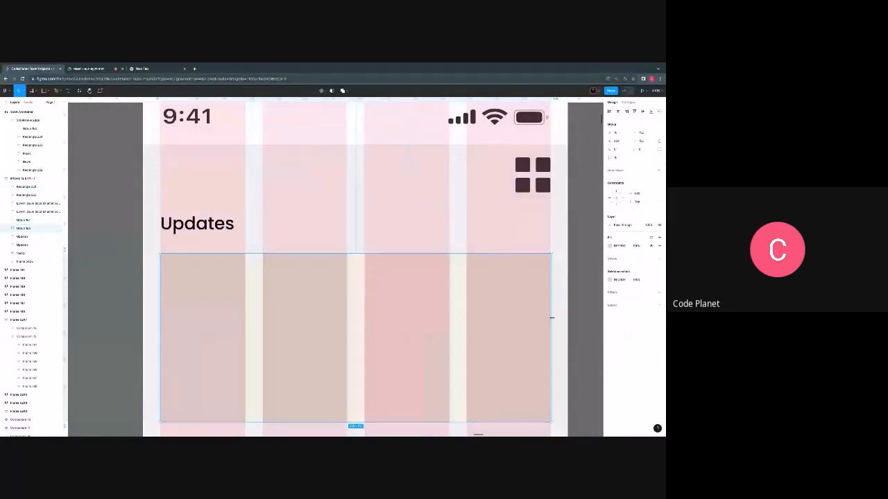
pyautogui.moveTo(552, 318); pyautogui.dragTo(551, 318)
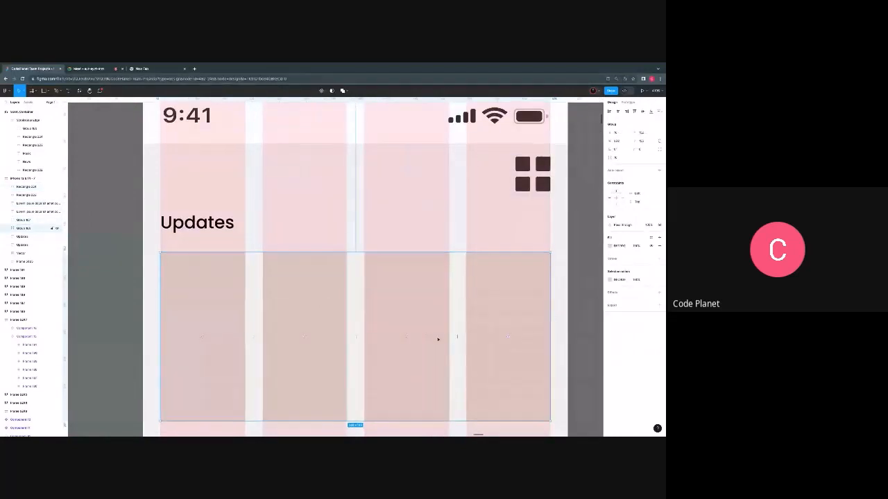
pyautogui.scroll(-3, 438, 339)
pyautogui.scroll(3, 438, 336)
pyautogui.scroll(-2, 448, 337)
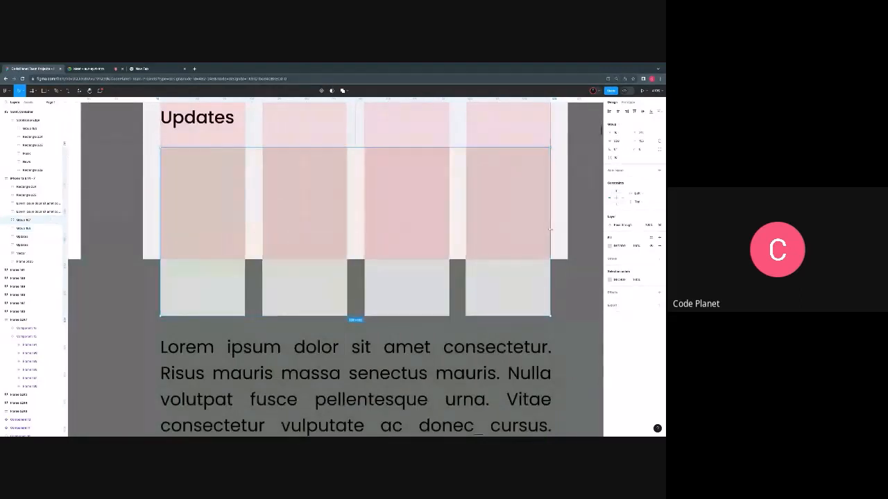
pyautogui.scroll(2, 552, 228)
pyautogui.scroll(-2, 545, 236)
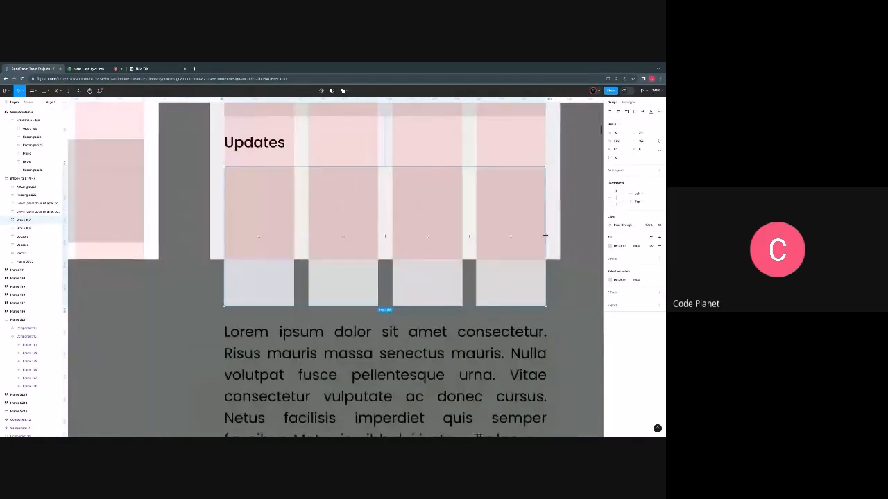
# - Delete the second tile in the lower Updates row and widen the first tile to span two grid columns
pyautogui.scroll(-3, 435, 252)
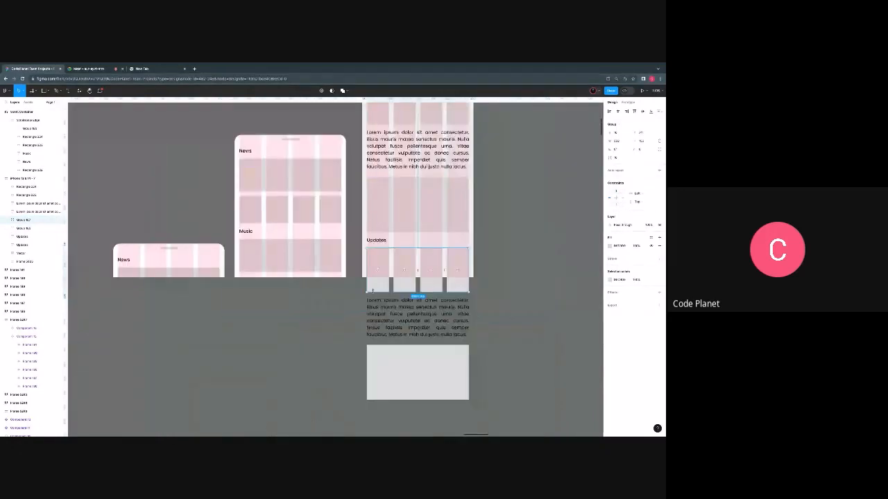
pyautogui.doubleClick(399, 259)
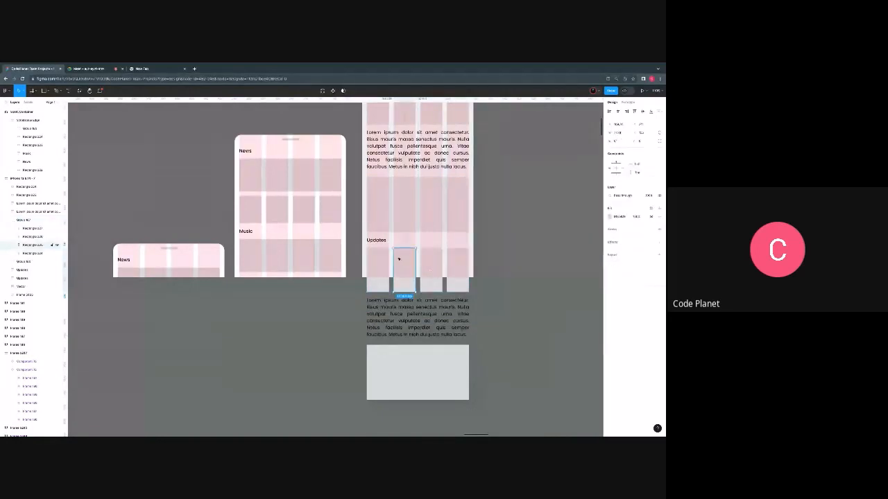
pyautogui.press('Delete')
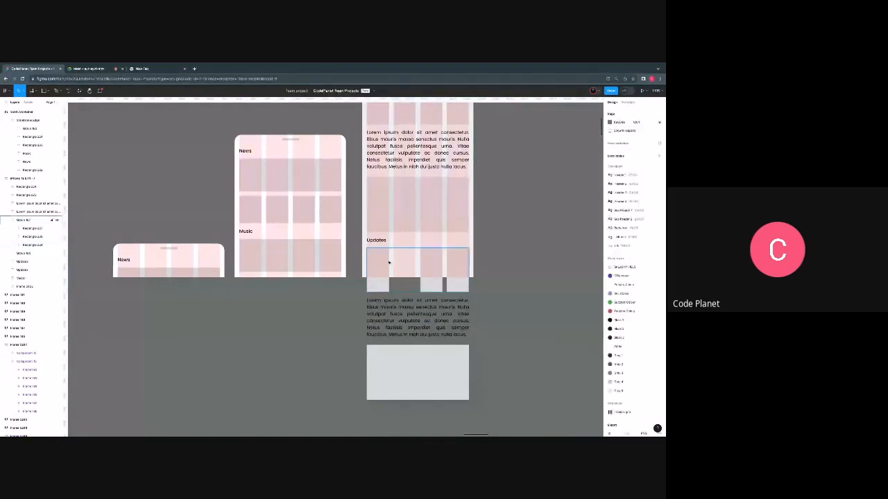
pyautogui.doubleClick(386, 266)
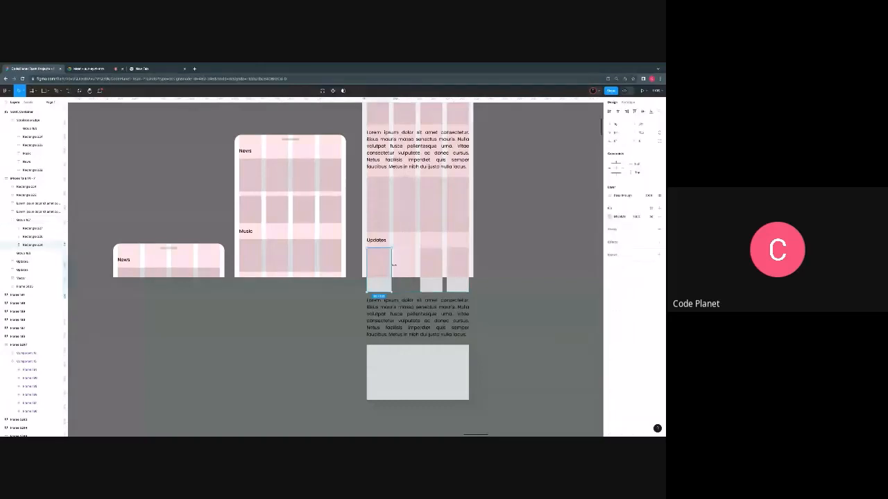
pyautogui.moveTo(389, 266); pyautogui.dragTo(415, 267)
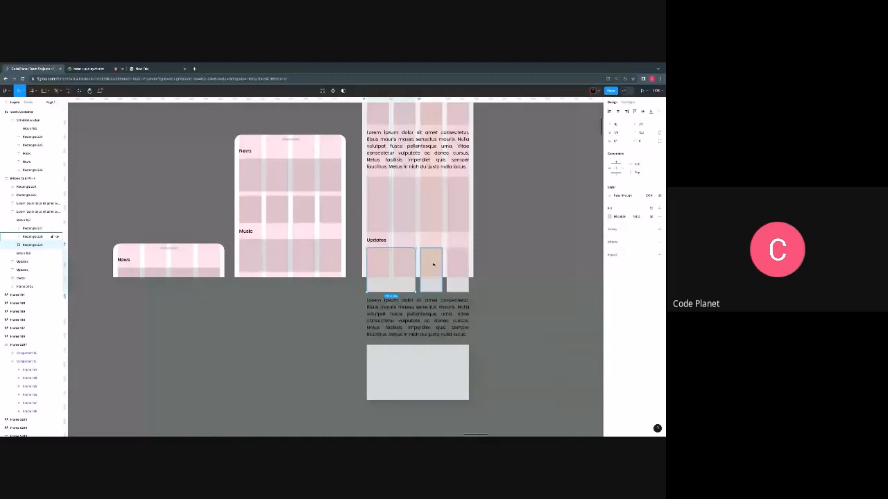
# - Delete the third tile in the lower Updates row and widen the last tile to span two grid columns
pyautogui.doubleClick(433, 264)
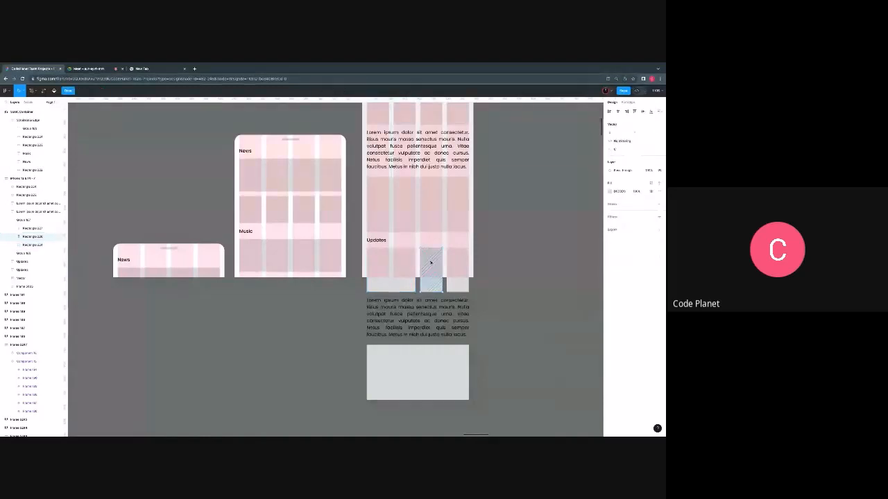
pyautogui.press('Escape')
pyautogui.press('Delete')
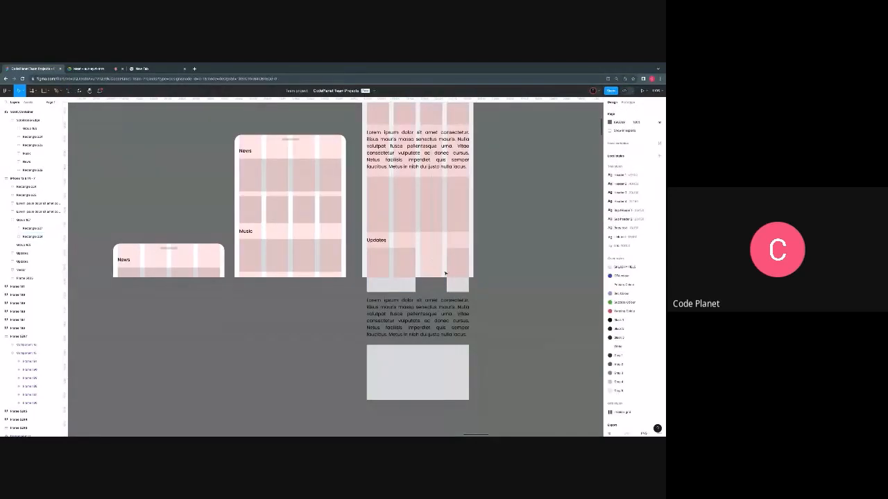
pyautogui.click(452, 267)
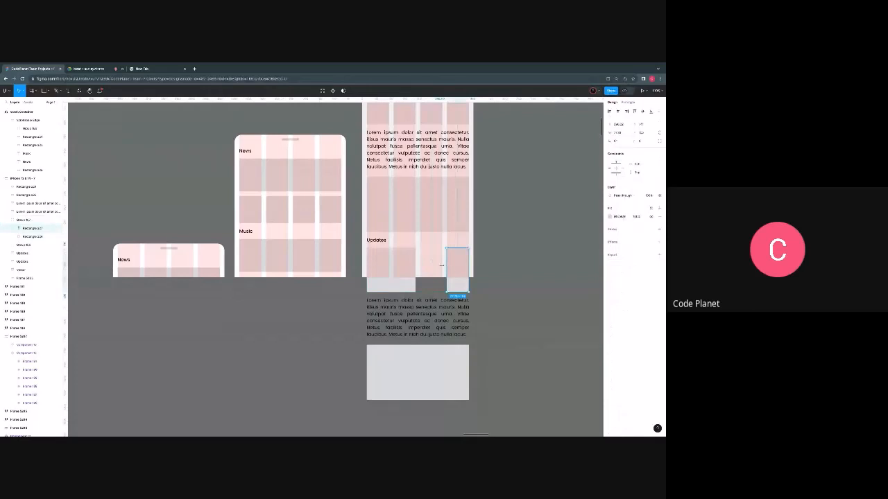
pyautogui.scroll(3, 441, 265)
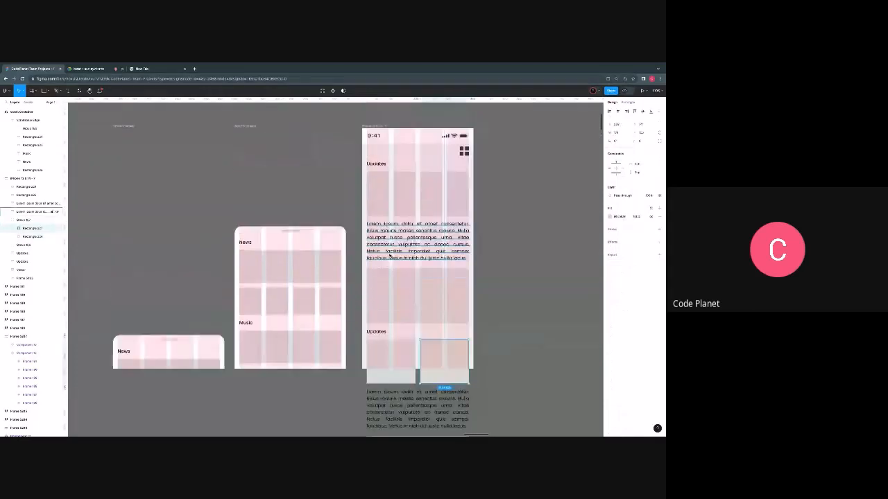
# - Change the second Updates heading in the phone frame to "Classic"
pyautogui.click(375, 332)
pyautogui.doubleClick(375, 333)
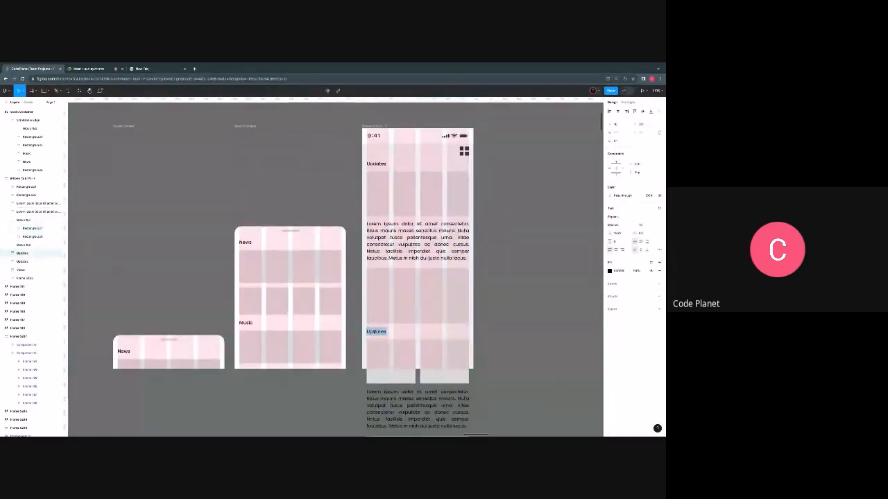
pyautogui.write('Glassic')
pyautogui.press('Escape')
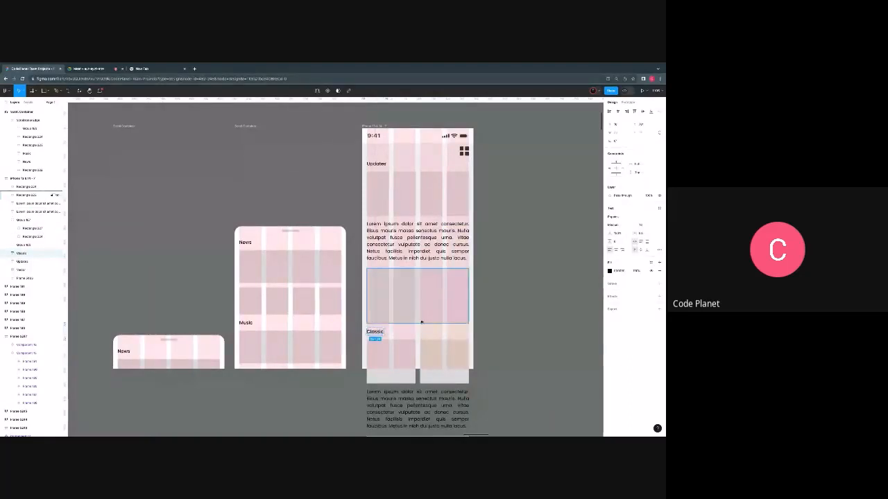
# - Shorten the paragraph under the Classic tiles to end at "pellentesque urna." and set its text box to auto height
pyautogui.scroll(-3, 417, 312)
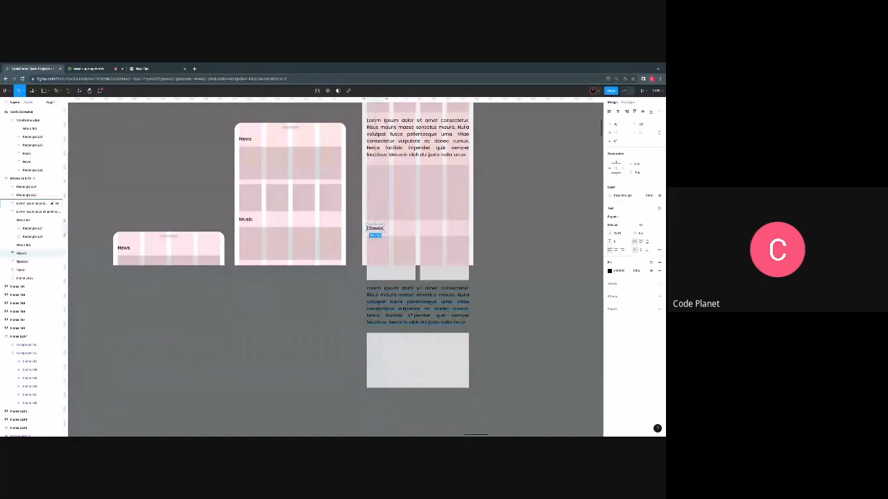
pyautogui.doubleClick(411, 316)
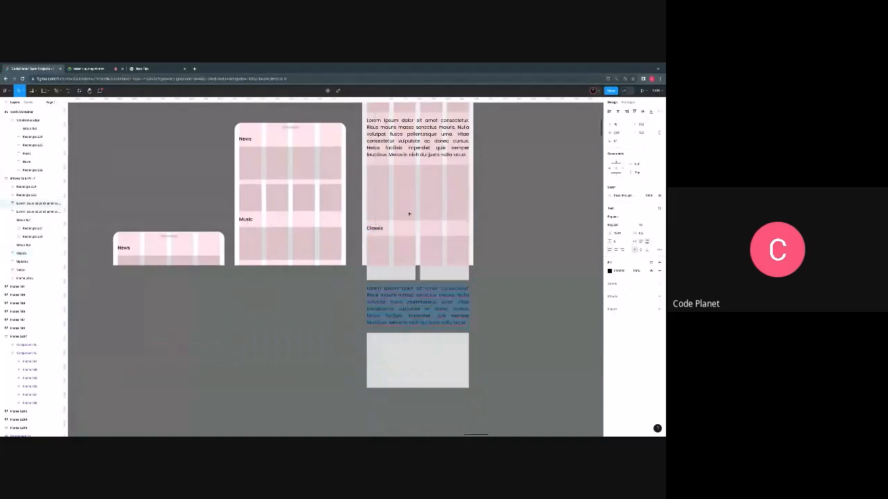
pyautogui.click(409, 306)
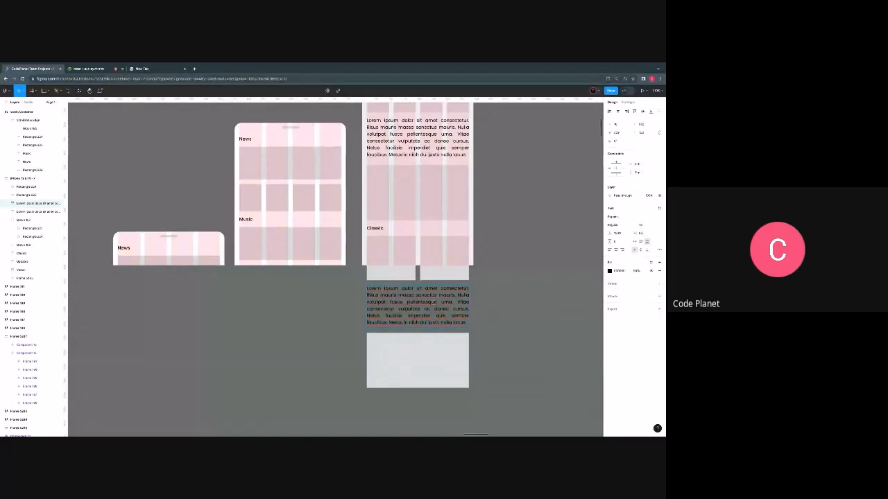
pyautogui.moveTo(457, 302); pyautogui.dragTo(466, 323)
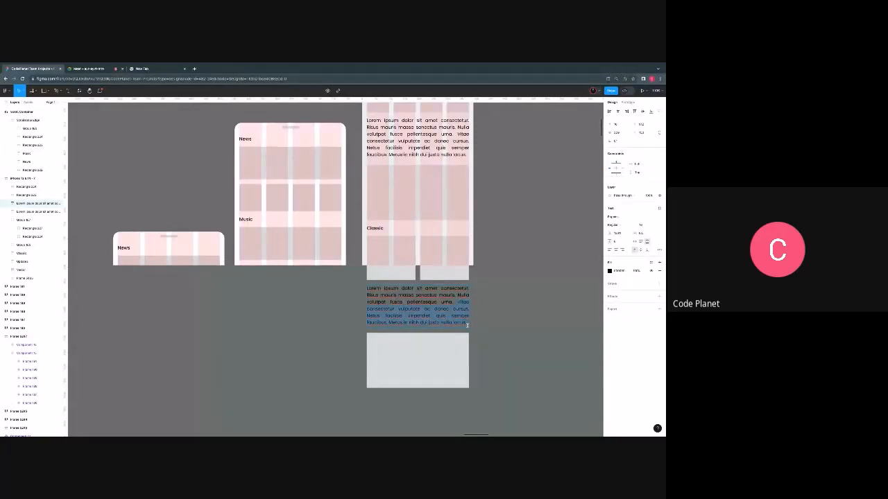
pyautogui.press('BackSpace')
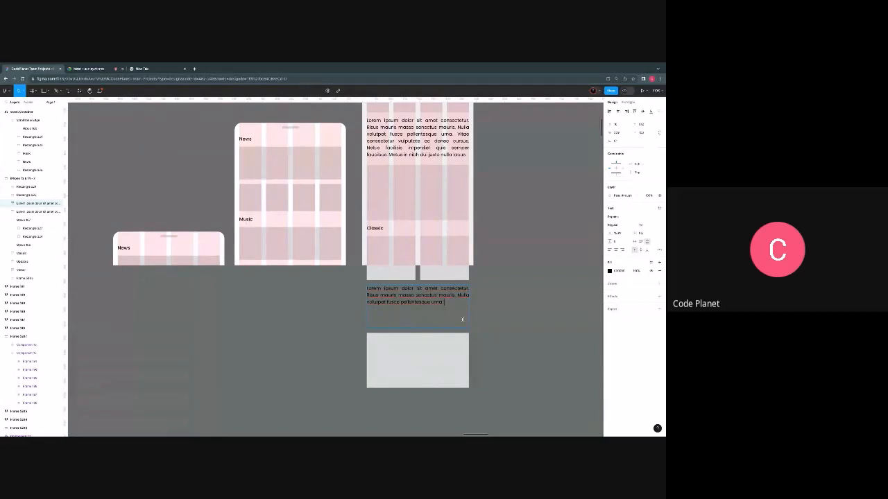
pyautogui.press('Escape')
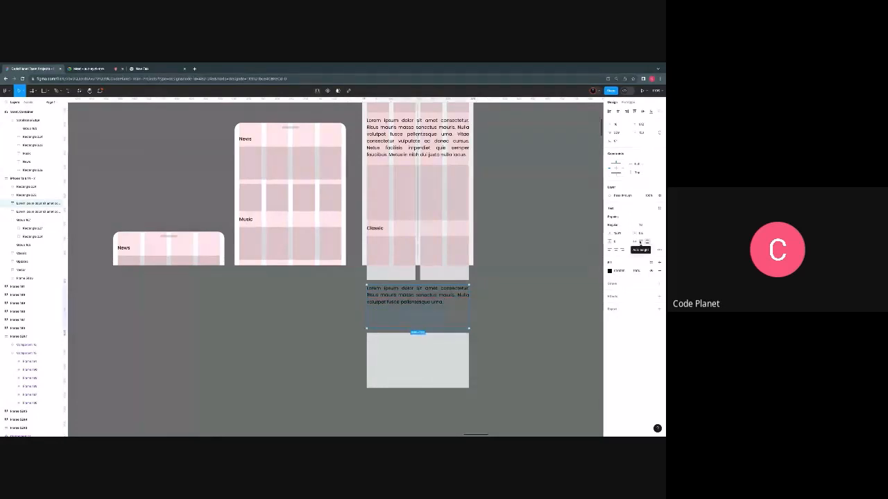
pyautogui.click(639, 241)
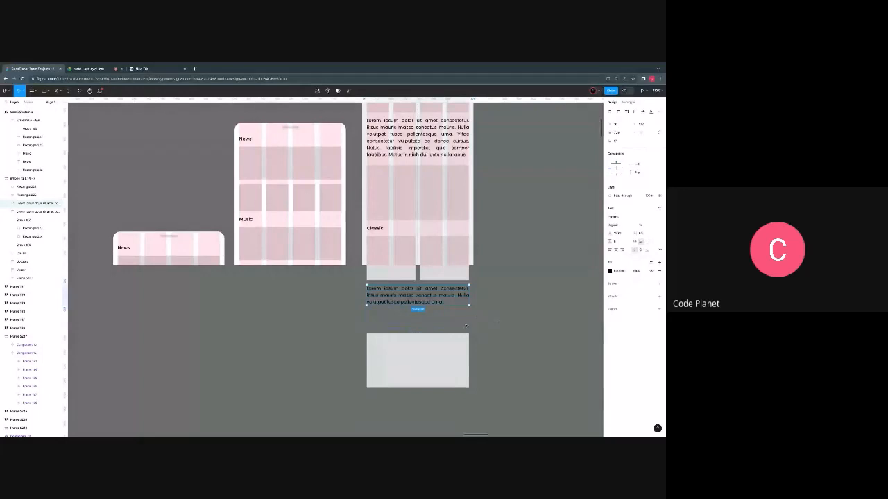
# - Reduce the vertical spacing between the shortened paragraph and the large rectangle below it, moving the rectangle up
pyautogui.click(419, 355)
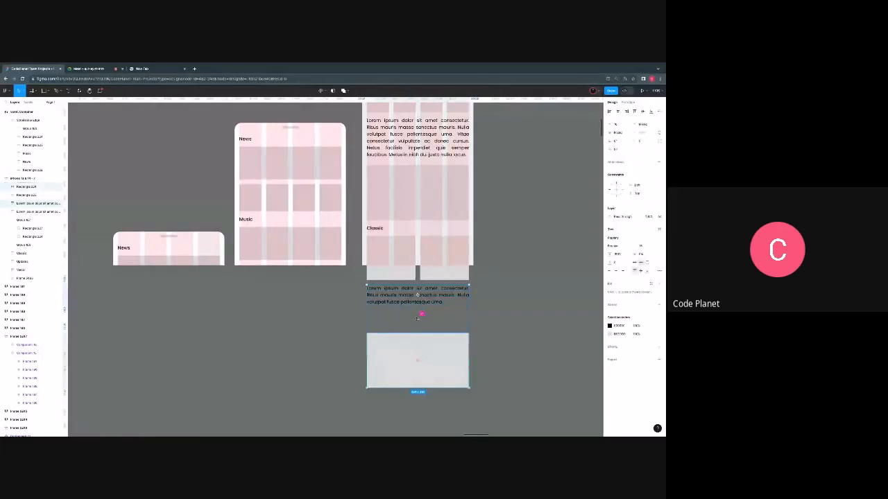
pyautogui.moveTo(417, 318); pyautogui.dragTo(418, 307)
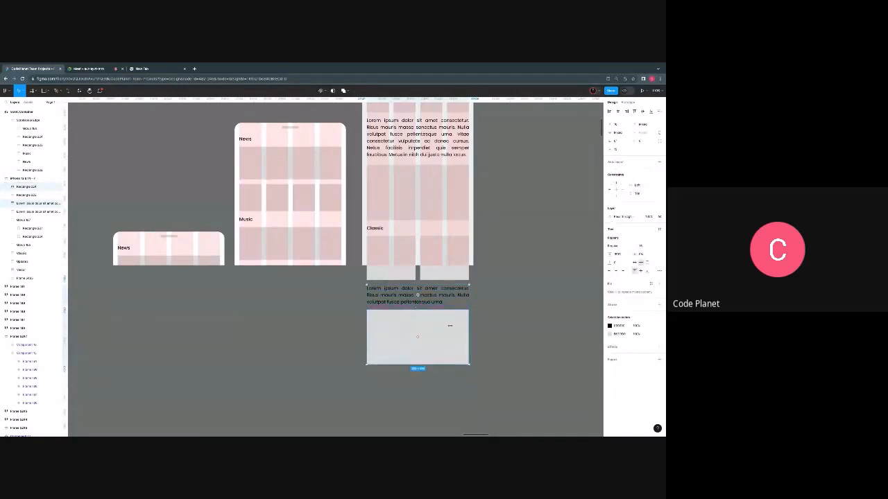
pyautogui.click(450, 326)
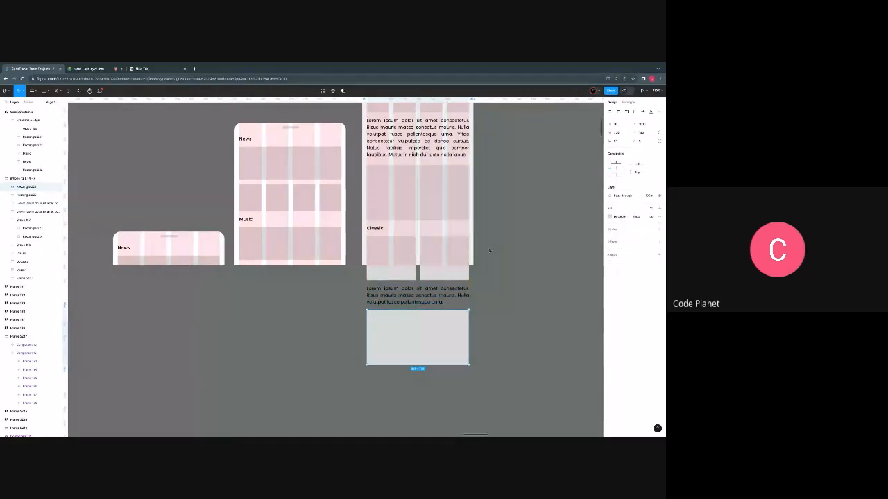
# - Turn content clipping back on for the phone frame to hide the sections extending below it
pyautogui.scroll(2, 398, 273)
pyautogui.scroll(4, 398, 272)
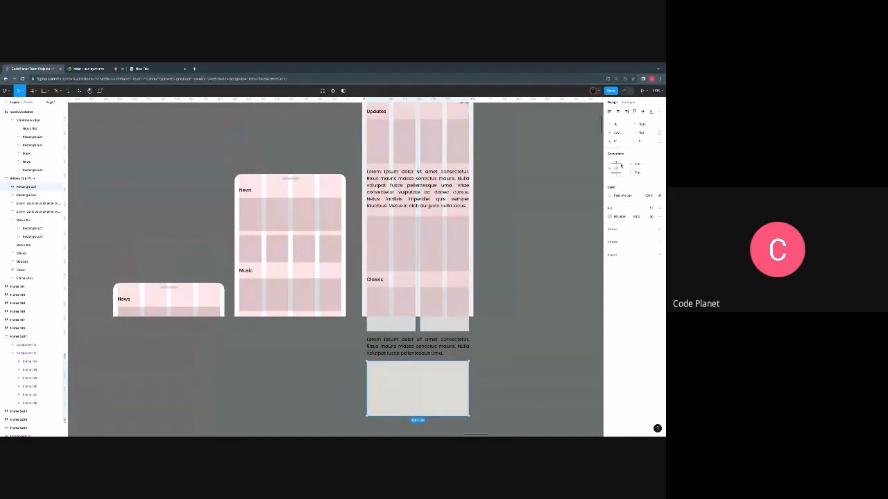
pyautogui.scroll(3, 513, 141)
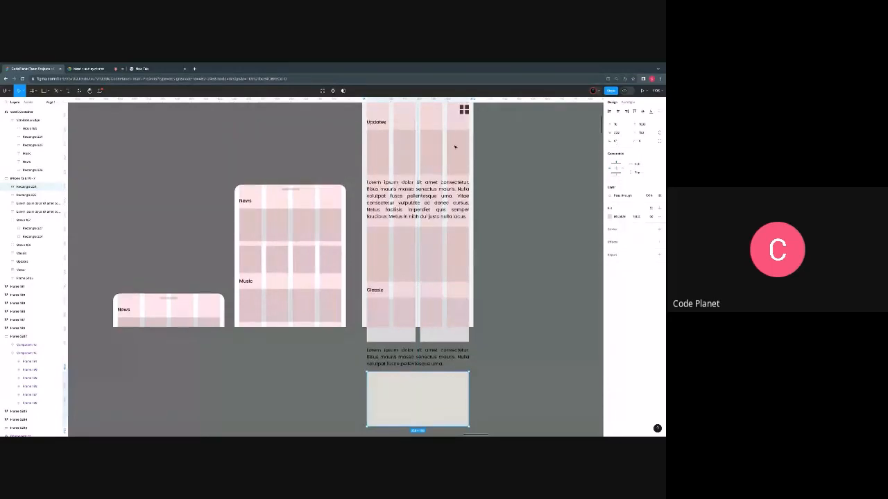
pyautogui.click(390, 179)
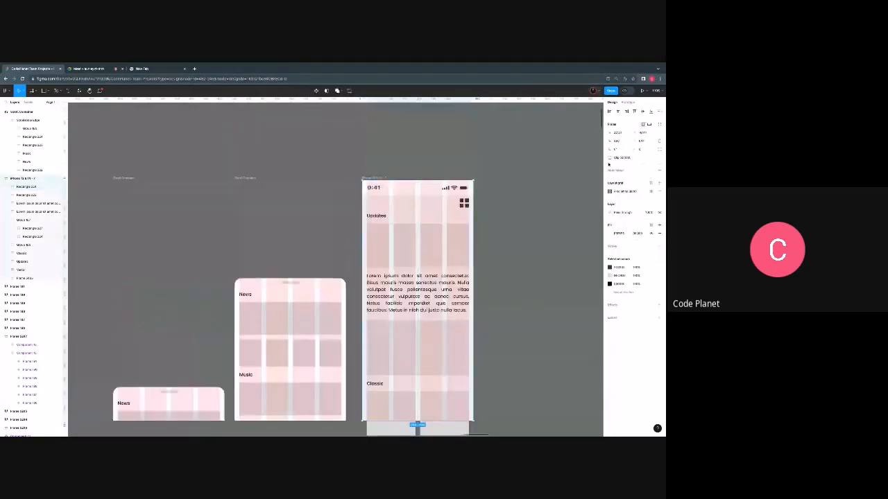
pyautogui.scroll(-2, 571, 195)
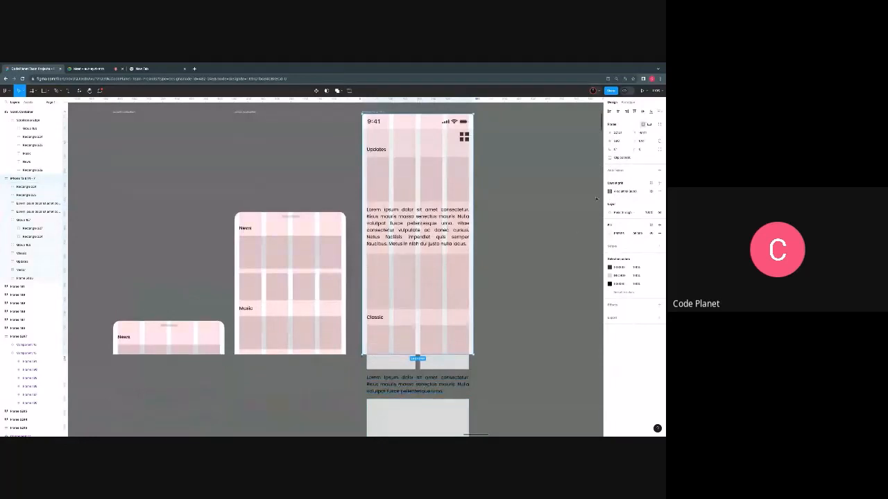
pyautogui.click(610, 158)
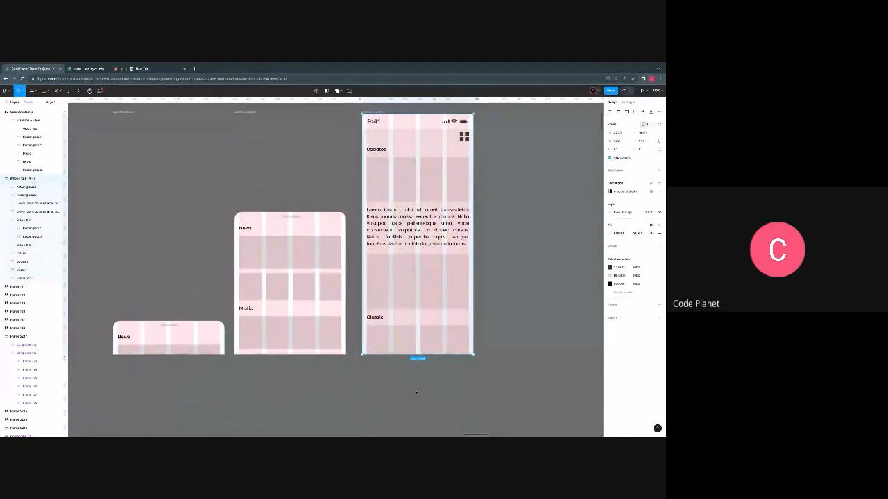
pyautogui.scroll(2, 444, 299)
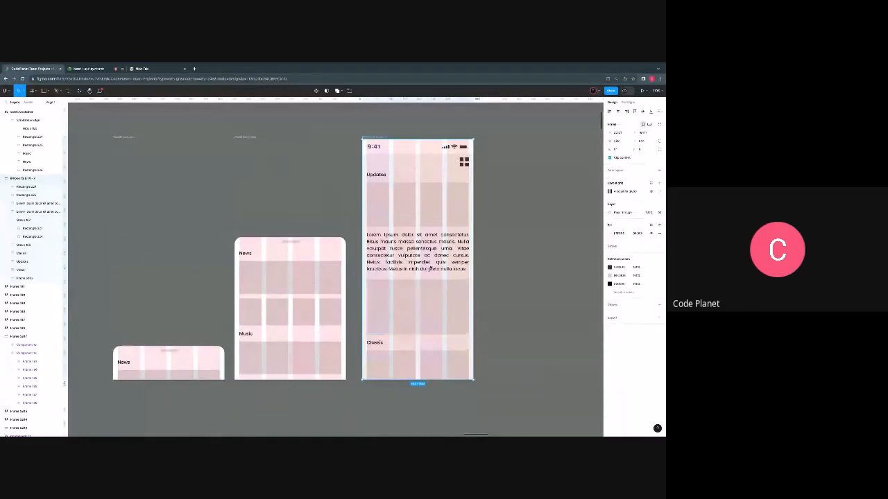
pyautogui.hscroll(-2, 431, 268)
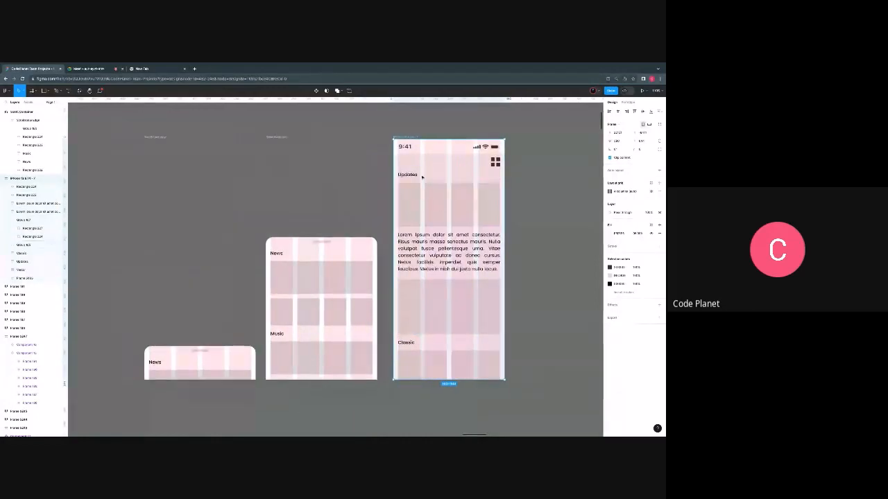
# - Combine the collapsed and expanded Scroll Container frames into one component set
pyautogui.click(165, 186)
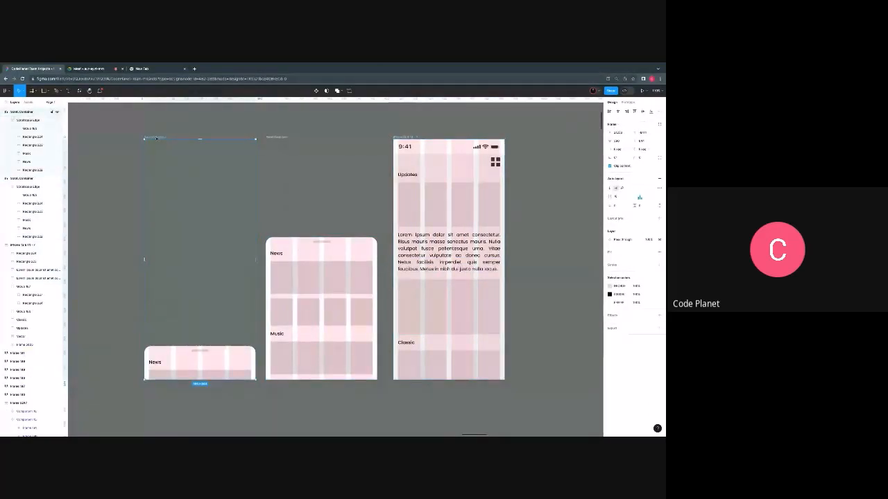
pyautogui.keyDown('shift'); pyautogui.click(288, 153); pyautogui.keyUp('shift')
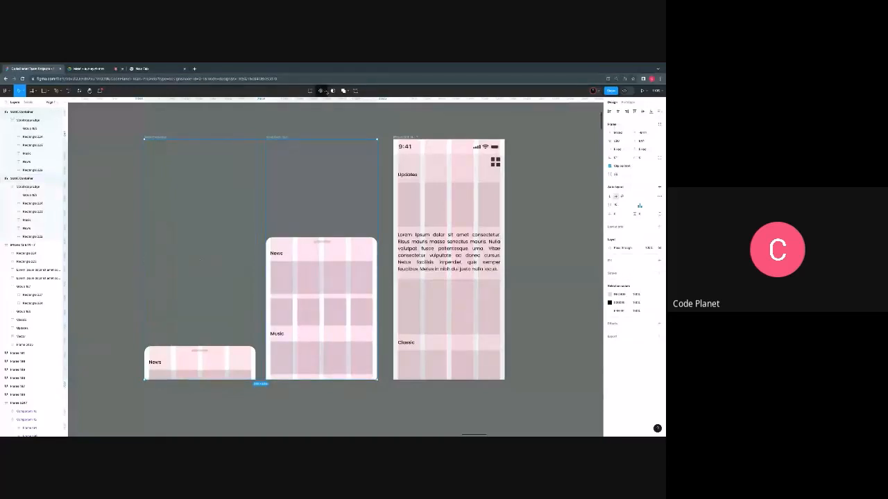
pyautogui.click(326, 92)
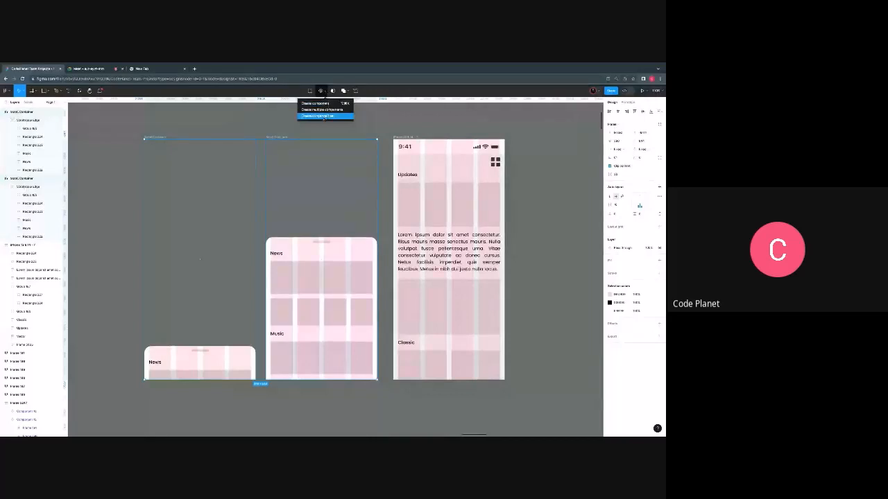
pyautogui.click(324, 116)
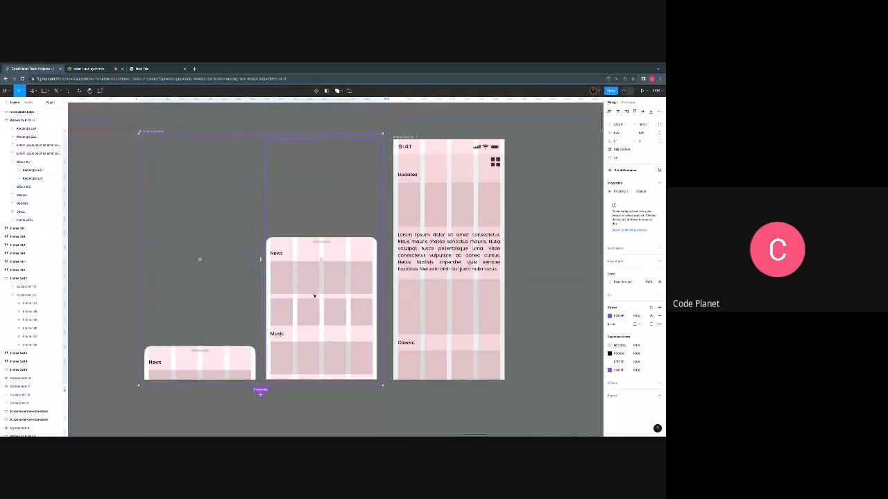
# - Connect the inner panel of the collapsed variant to the expanded variant with a tap interaction that changes to it
pyautogui.scroll(-3, 315, 296)
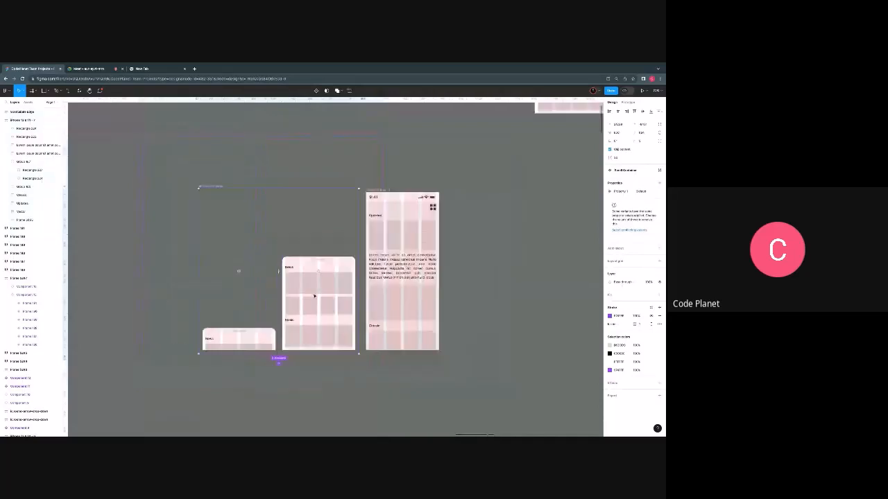
pyautogui.click(238, 338)
pyautogui.scroll(5, 234, 409)
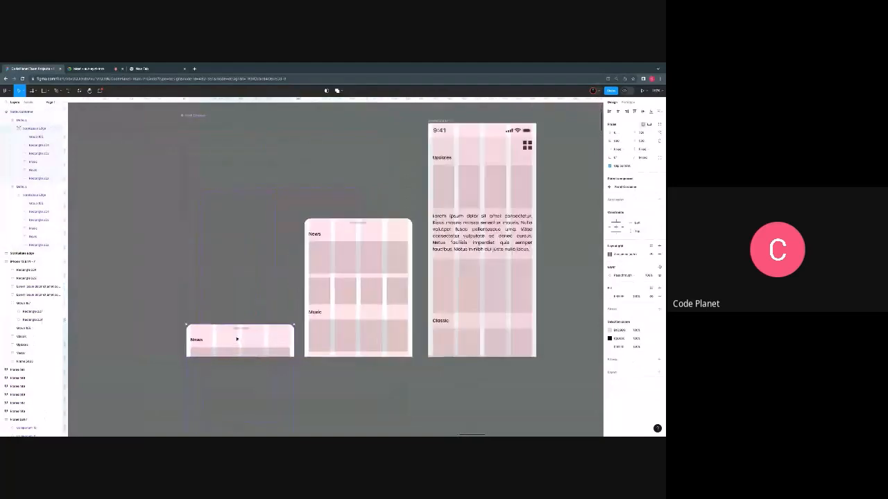
pyautogui.scroll(3, 246, 271)
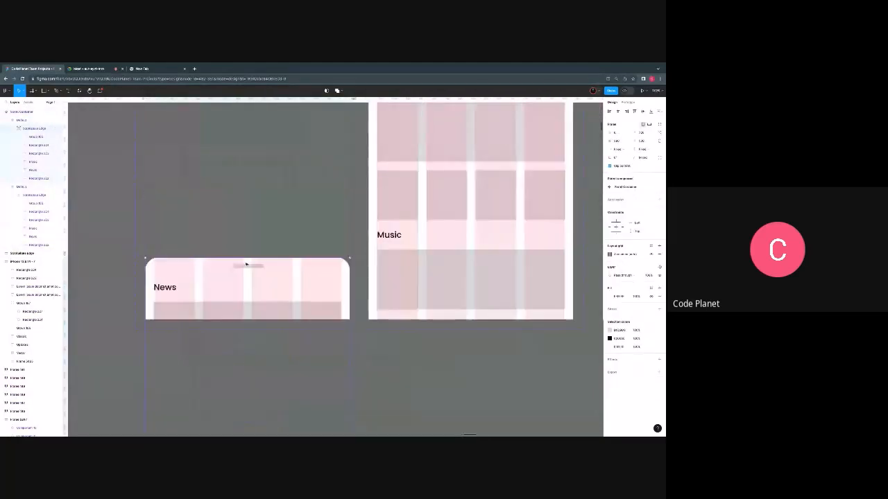
pyautogui.scroll(-3, 245, 279)
pyautogui.scroll(-3, 244, 278)
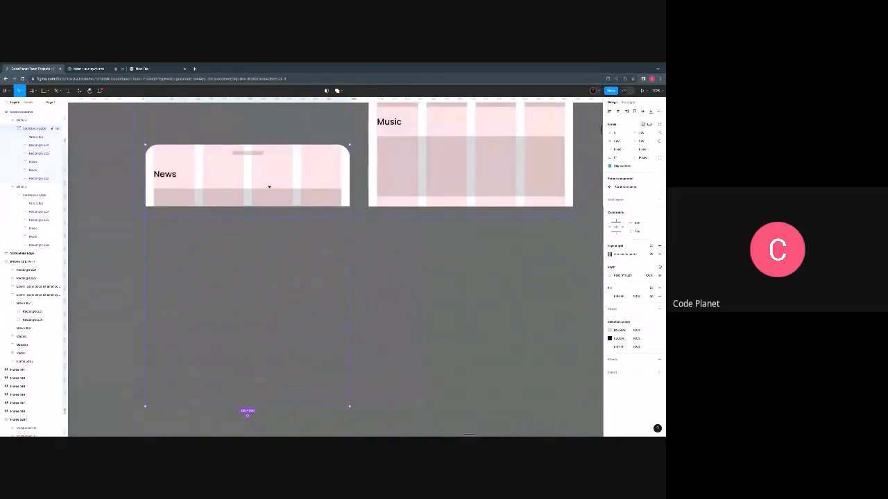
pyautogui.hotkey('shift', 'e')
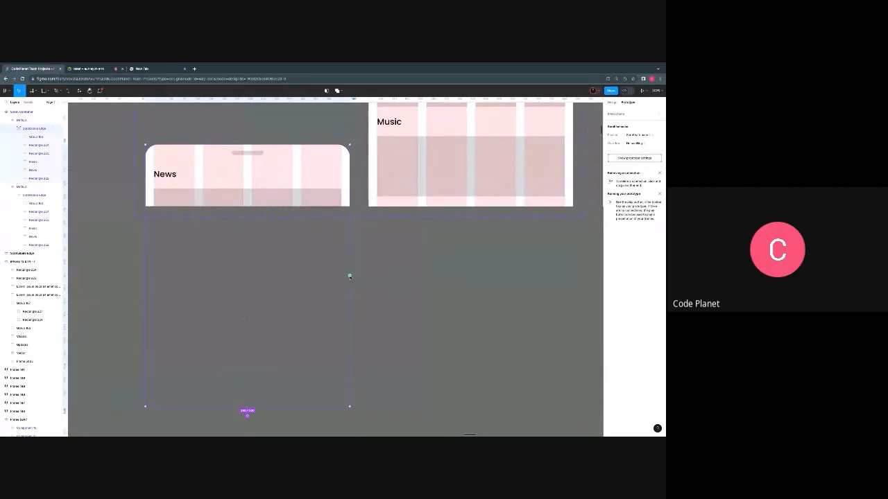
pyautogui.moveTo(350, 275); pyautogui.dragTo(385, 162)
pyautogui.scroll(-5, 386, 163)
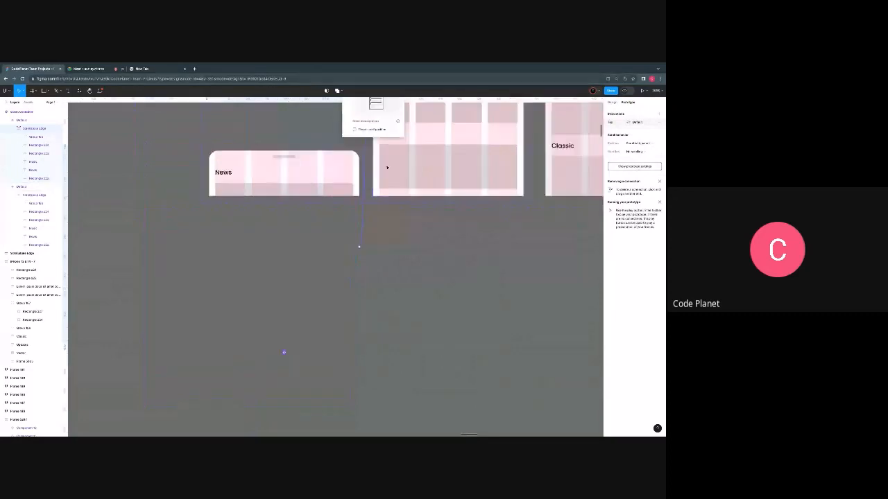
pyautogui.scroll(3, 385, 164)
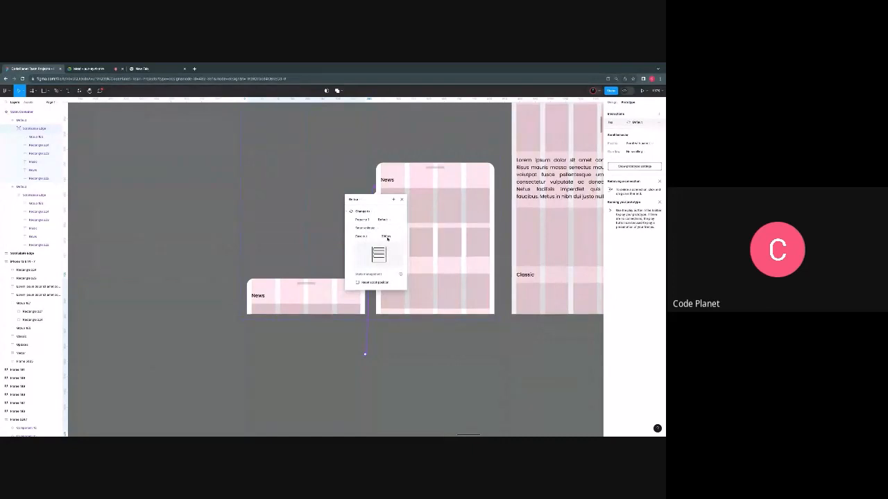
pyautogui.click(402, 199)
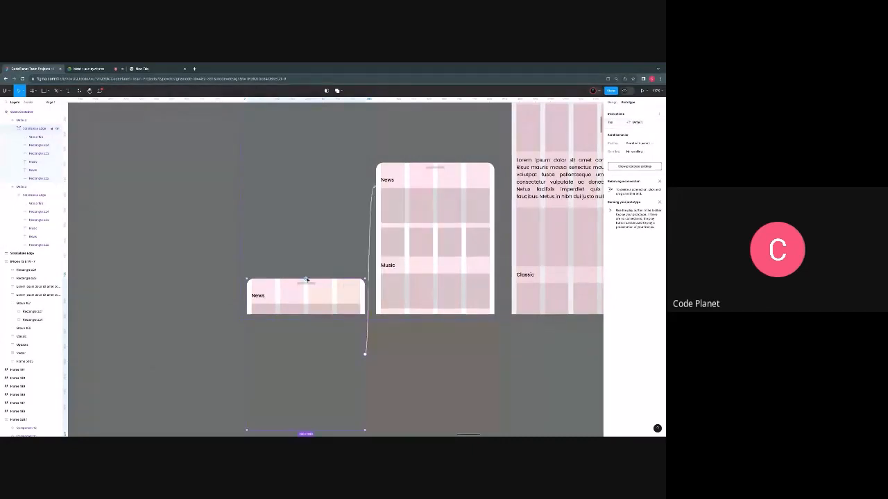
# - Add a second interaction from the collapsed variant's inner panel that changes to the expanded variant on drag
pyautogui.moveTo(306, 279); pyautogui.dragTo(383, 263)
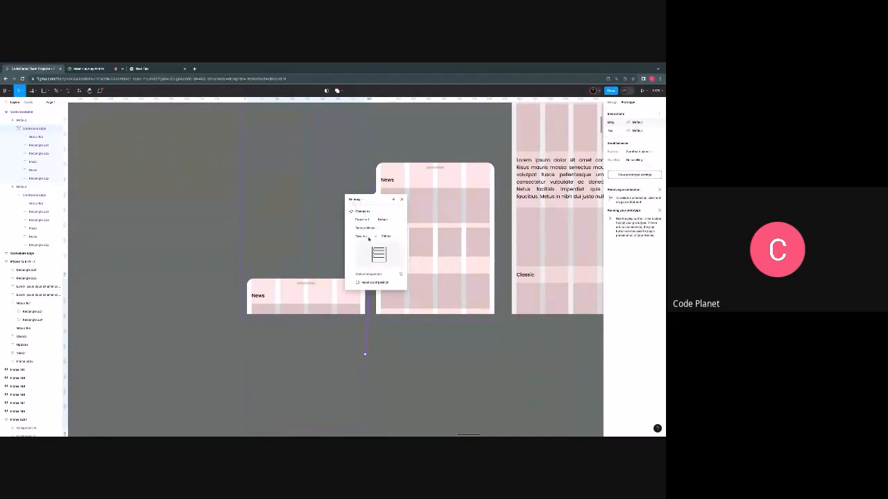
pyautogui.click(436, 212)
pyautogui.scroll(1, 439, 229)
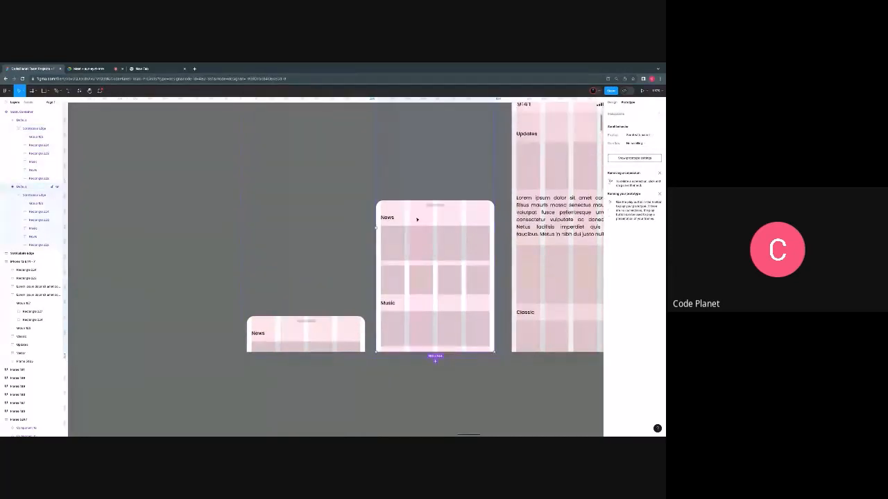
# - Connect the inner panel of the expanded variant back to the collapsed variant with a tap interaction that changes to it
pyautogui.click(416, 219)
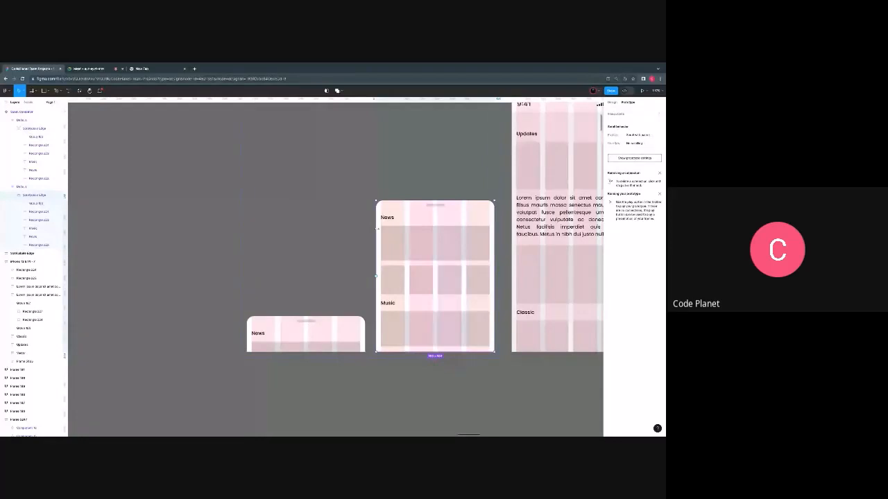
pyautogui.scroll(2, 377, 229)
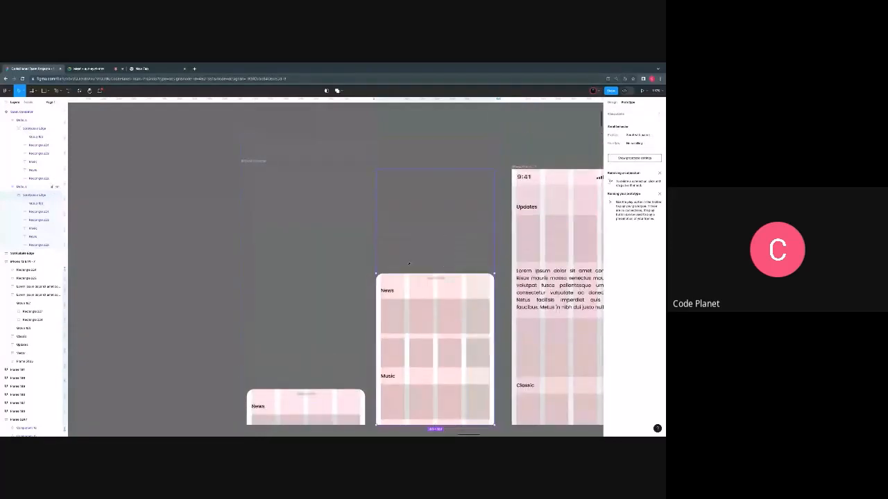
pyautogui.scroll(-3, 428, 266)
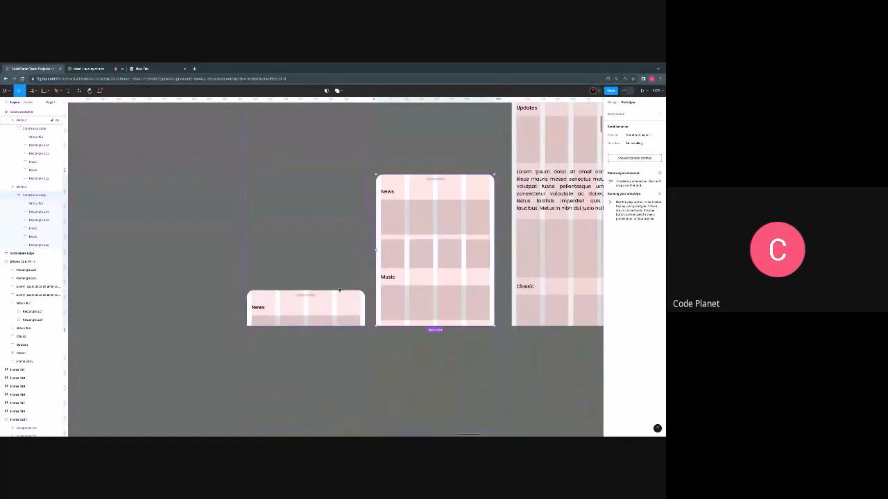
pyautogui.moveTo(339, 290); pyautogui.dragTo(346, 216)
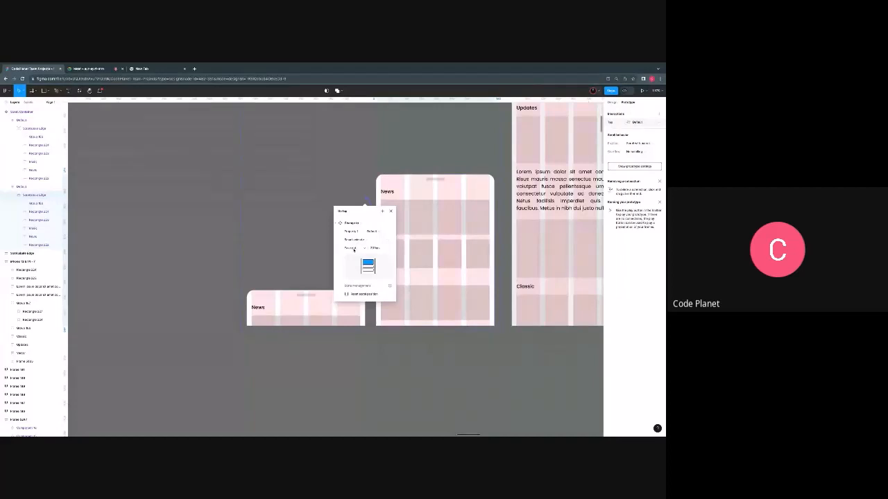
pyautogui.click(420, 209)
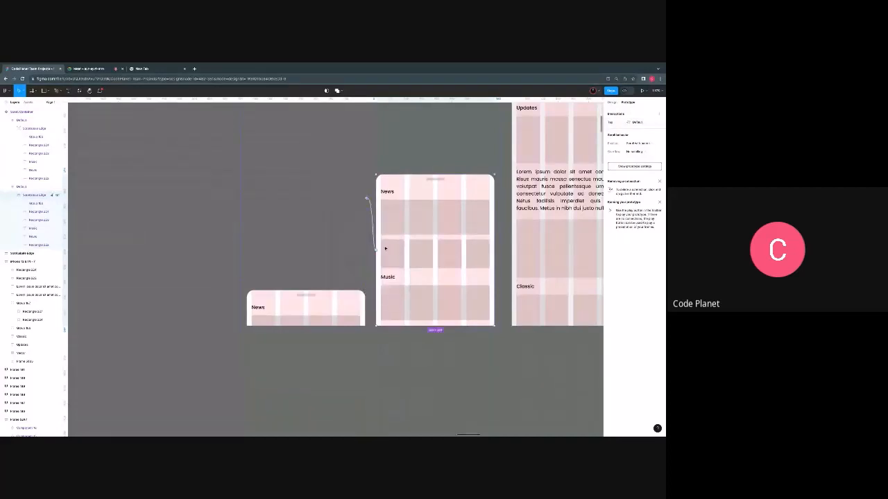
# - Add a drag interaction from the expanded variant's inner panel that changes back to the collapsed variant
pyautogui.moveTo(376, 252); pyautogui.dragTo(351, 302)
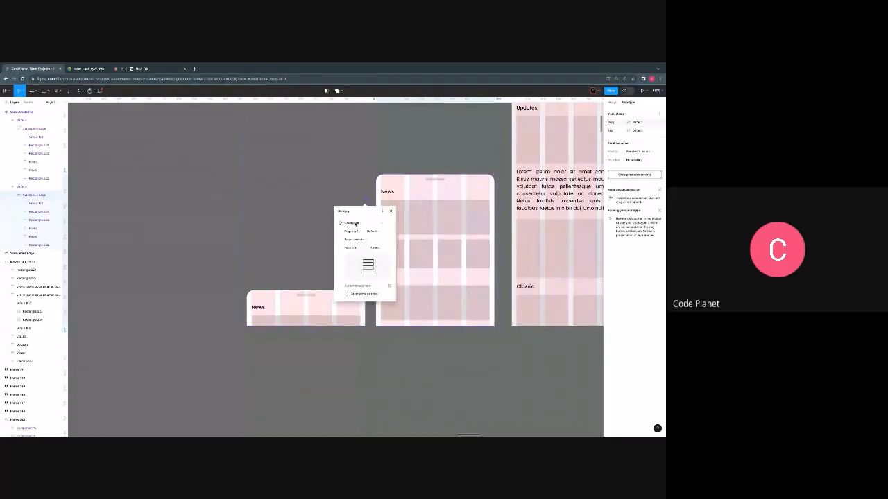
pyautogui.click(394, 359)
pyautogui.scroll(2, 395, 359)
pyautogui.scroll(-3, 395, 359)
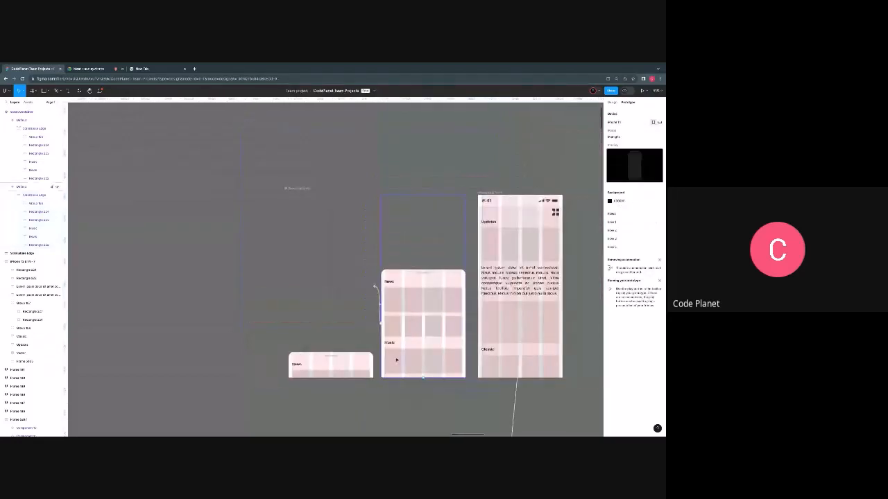
# - Move the phone frame slightly farther away from the Scroll Container component set
pyautogui.hscroll(3, 394, 359)
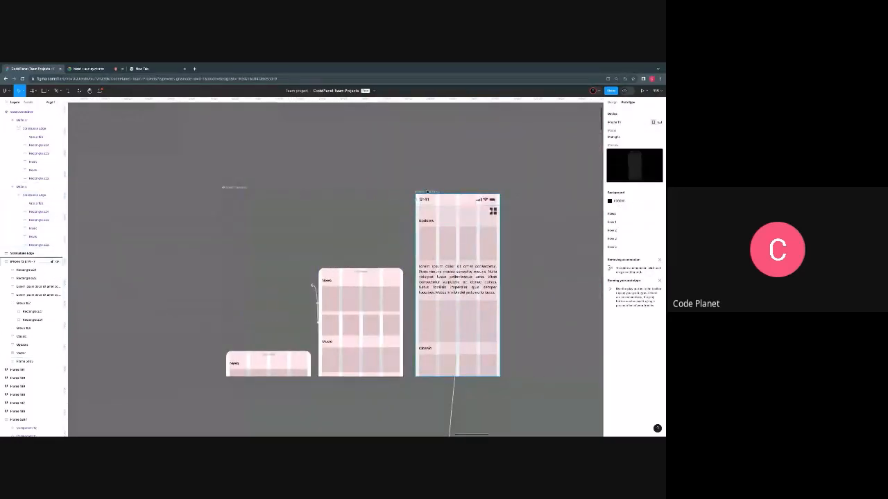
pyautogui.moveTo(425, 201); pyautogui.dragTo(445, 191)
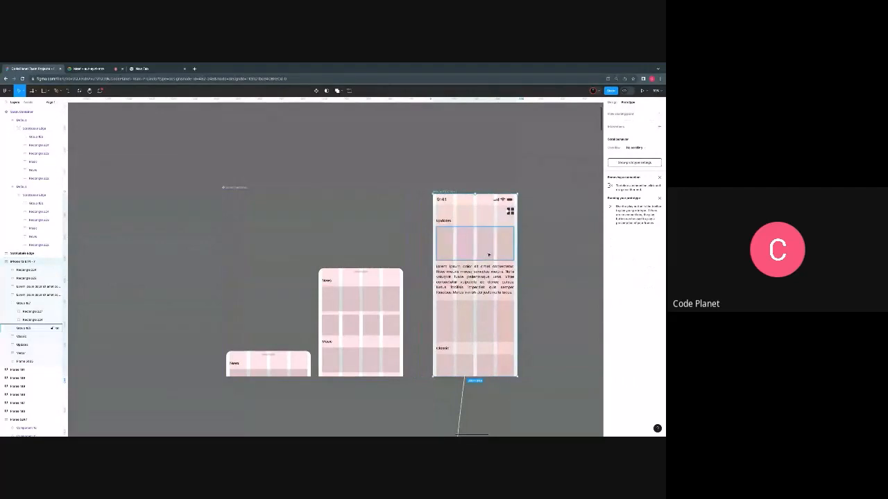
pyautogui.hotkey('ctrl', 'z')
pyautogui.hotkey('ctrl', 'z')
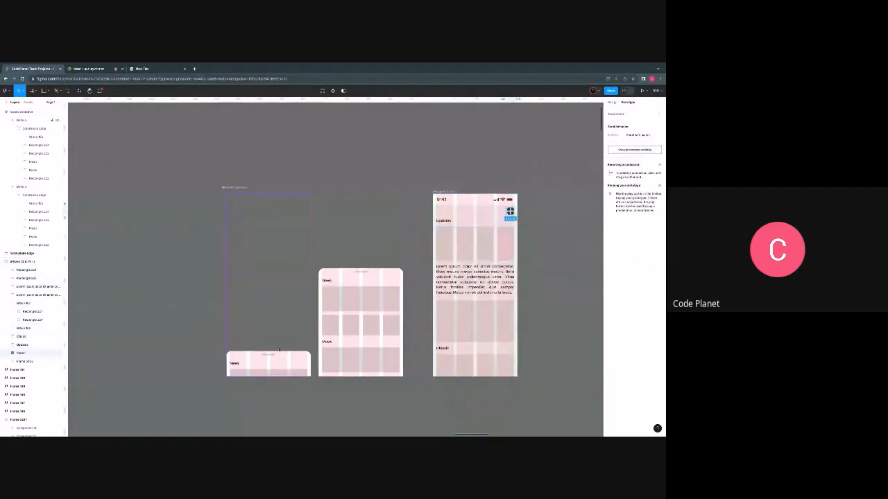
# - Copy the collapsed Scroll Container variant and paste an instance of it on the empty canvas beside the phone frame
pyautogui.click(259, 337)
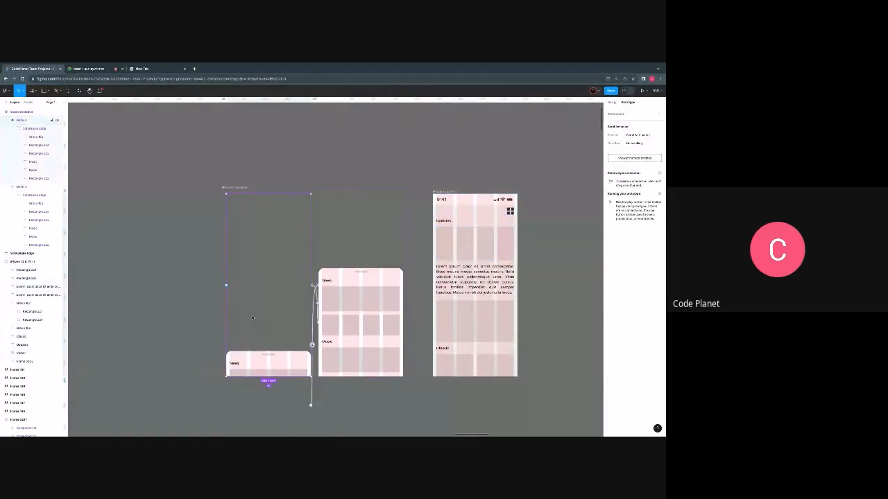
pyautogui.rightClick(252, 318)
pyautogui.click(266, 303)
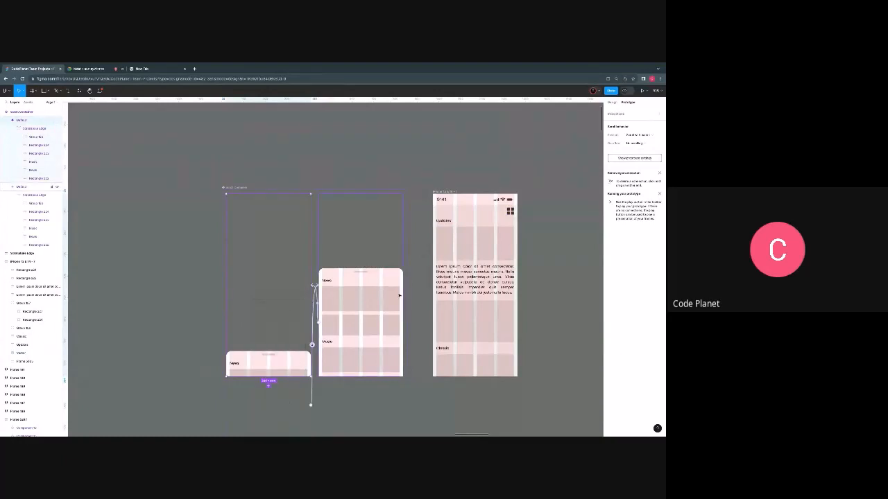
pyautogui.hscroll(5, 398, 296)
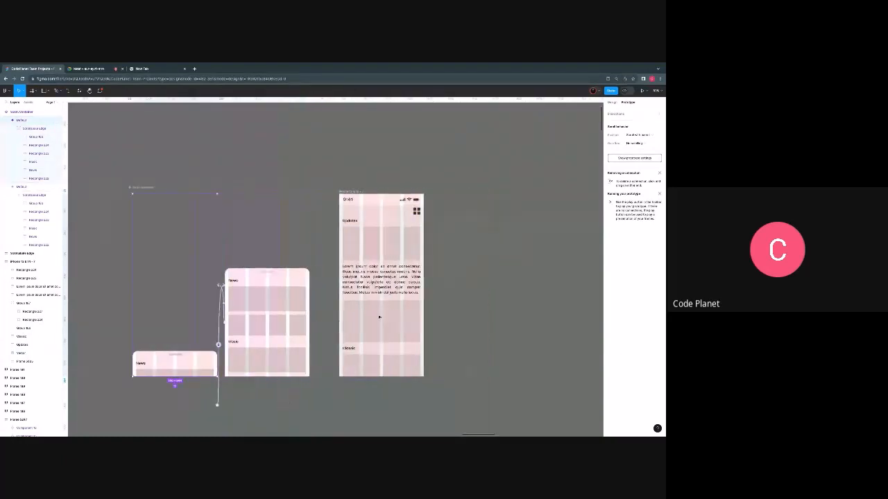
pyautogui.rightClick(453, 255)
pyautogui.click(468, 258)
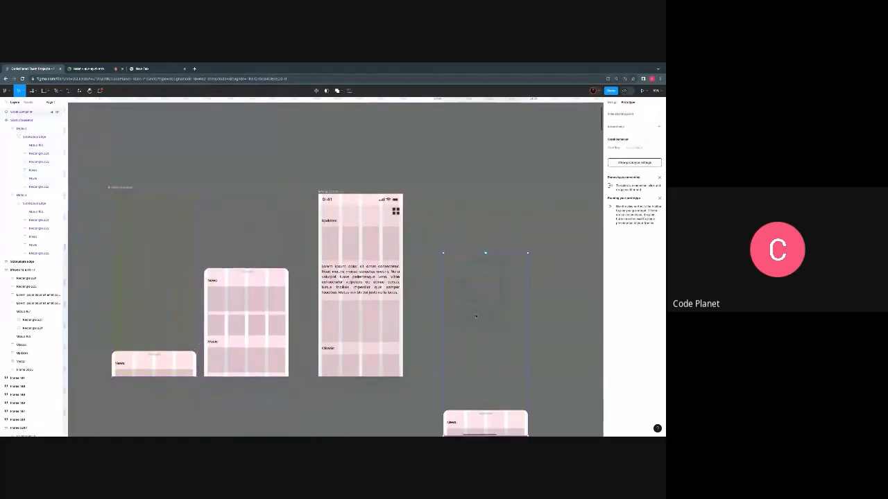
# - Move the pasted Scroll Container instance into the phone frame, aligned with its edges so the News panel sits at the bottom
pyautogui.moveTo(476, 316); pyautogui.dragTo(466, 266)
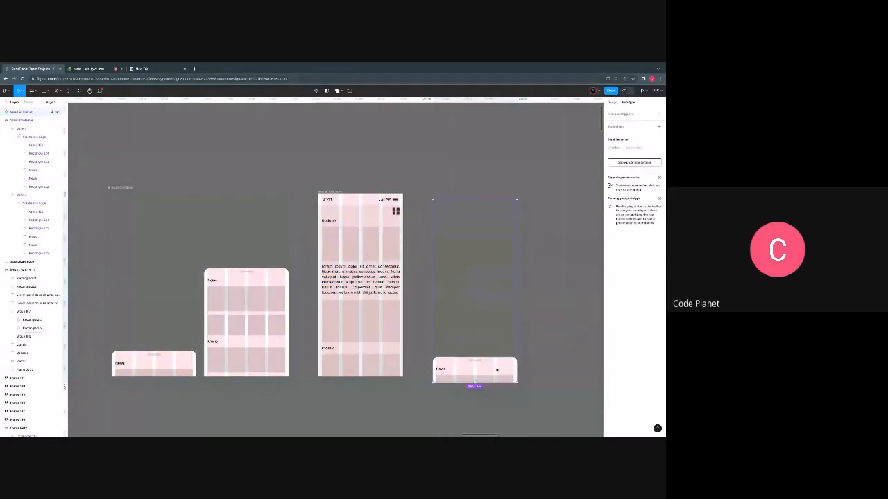
pyautogui.moveTo(490, 369)
pyautogui.mouseDown()
pyautogui.moveTo(410, 362)
pyautogui.moveTo(497, 369)
pyautogui.mouseUp()
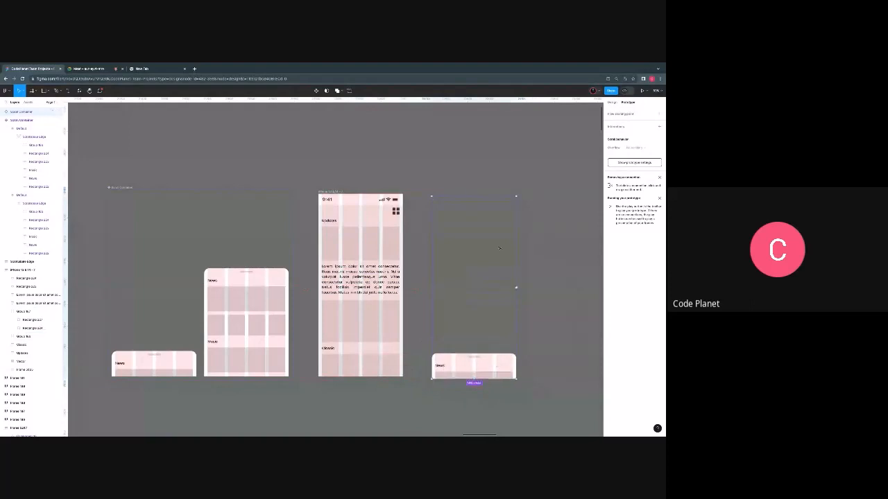
pyautogui.moveTo(490, 283); pyautogui.dragTo(376, 282)
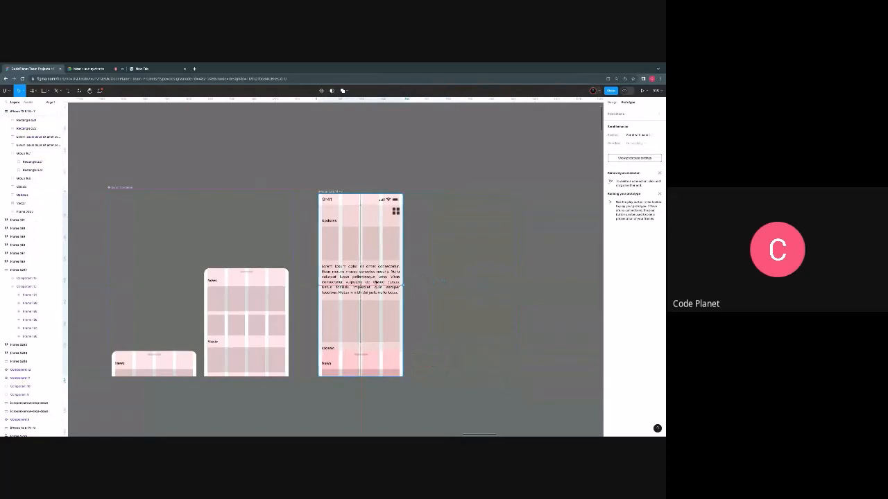
pyautogui.moveTo(375, 282); pyautogui.dragTo(375, 283)
# - Take the Scroll Container instance out of the phone frame and place it back in the same aligned position
pyautogui.scroll(-4, 353, 335)
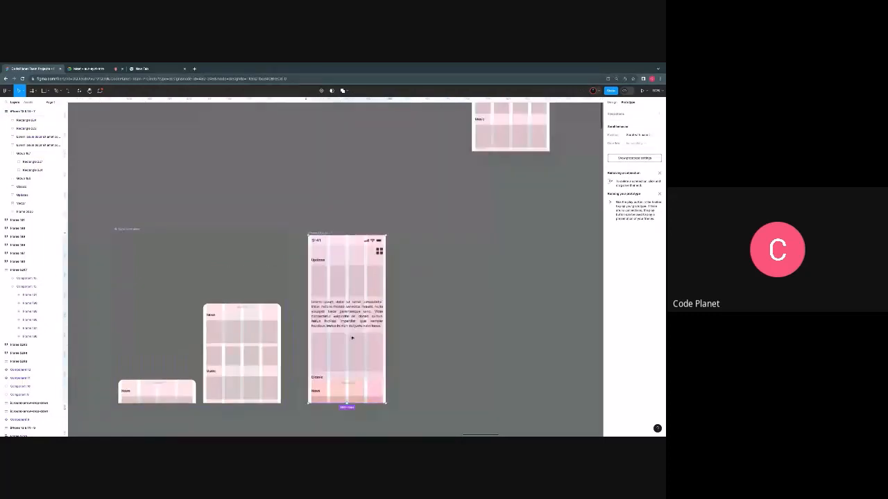
pyautogui.scroll(4, 350, 327)
pyautogui.scroll(3, 348, 324)
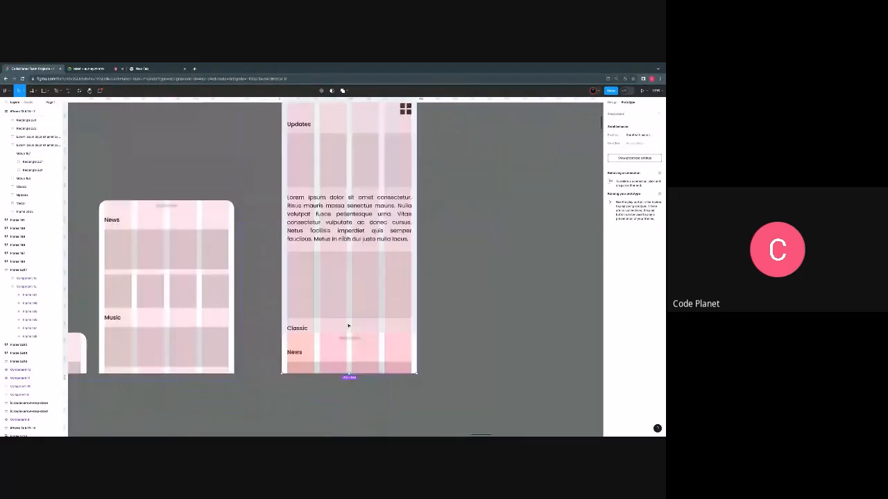
pyautogui.scroll(2, 348, 326)
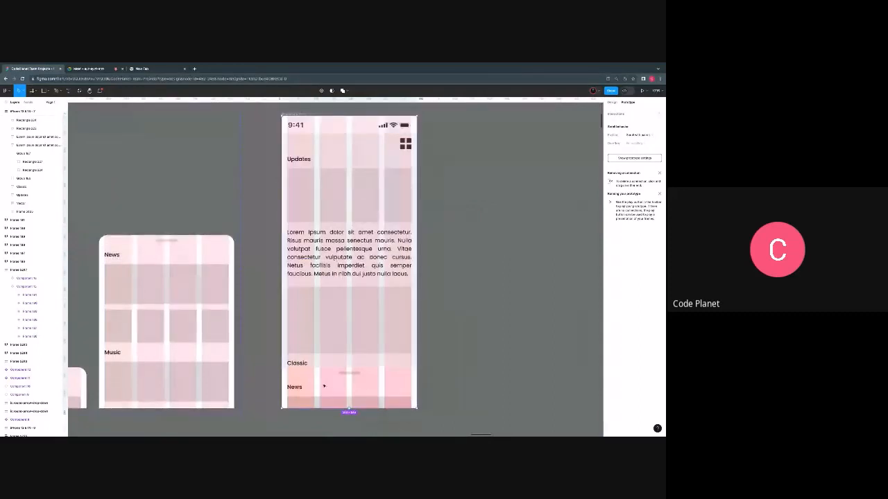
pyautogui.moveTo(323, 387); pyautogui.dragTo(478, 384)
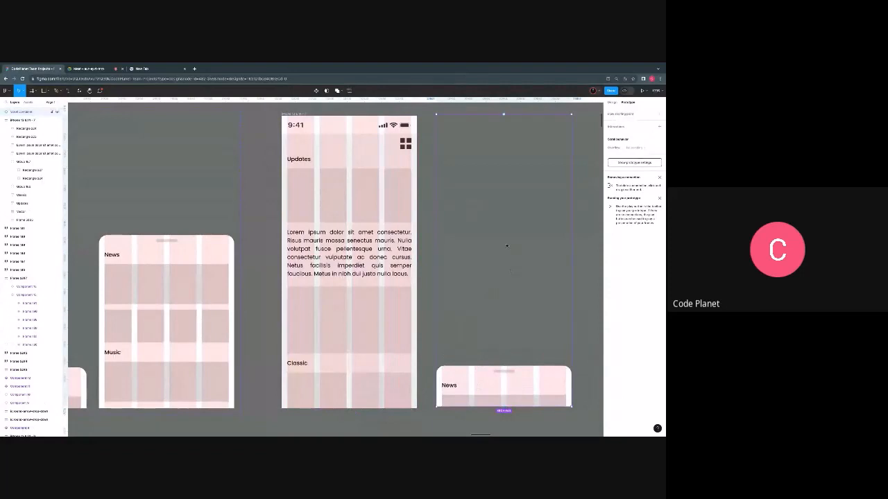
pyautogui.moveTo(507, 245); pyautogui.dragTo(352, 246)
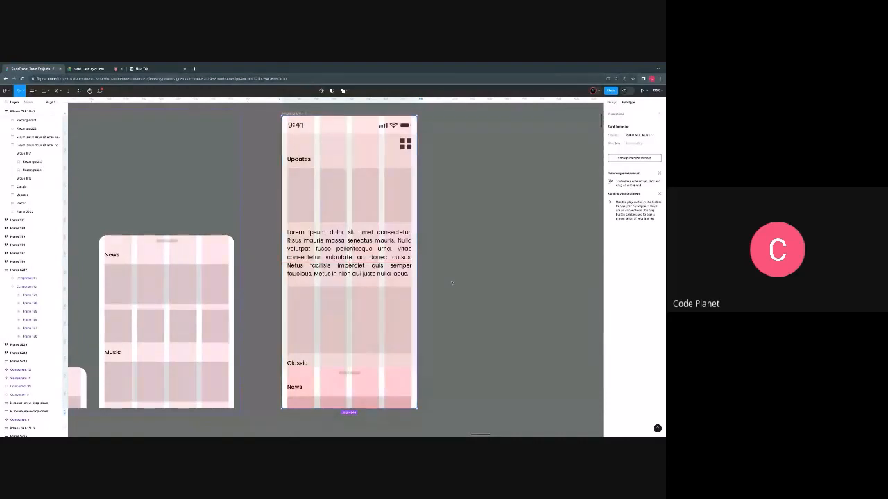
# - Select both Scroll Container variants and examine their design properties, including the current variant value
pyautogui.scroll(-2, 452, 282)
pyautogui.scroll(-3, 452, 283)
pyautogui.scroll(3, 415, 326)
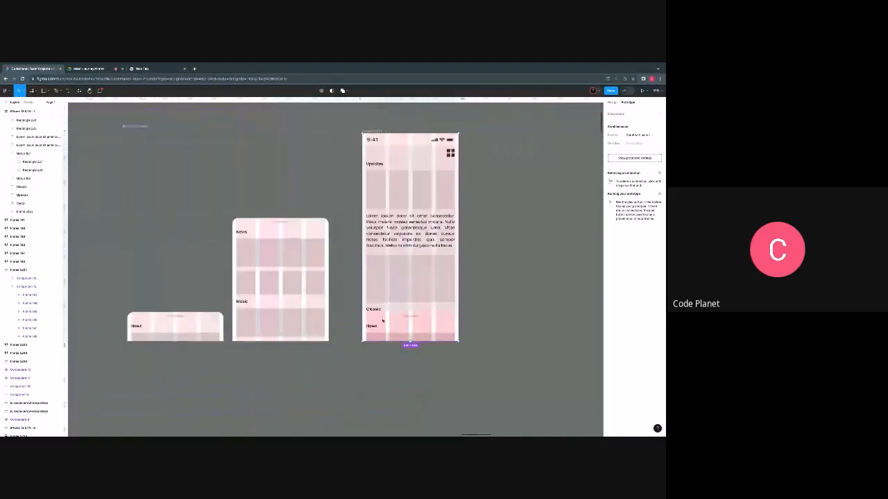
pyautogui.click(191, 332)
pyautogui.keyDown('shift'); pyautogui.click(285, 275); pyautogui.keyUp('shift')
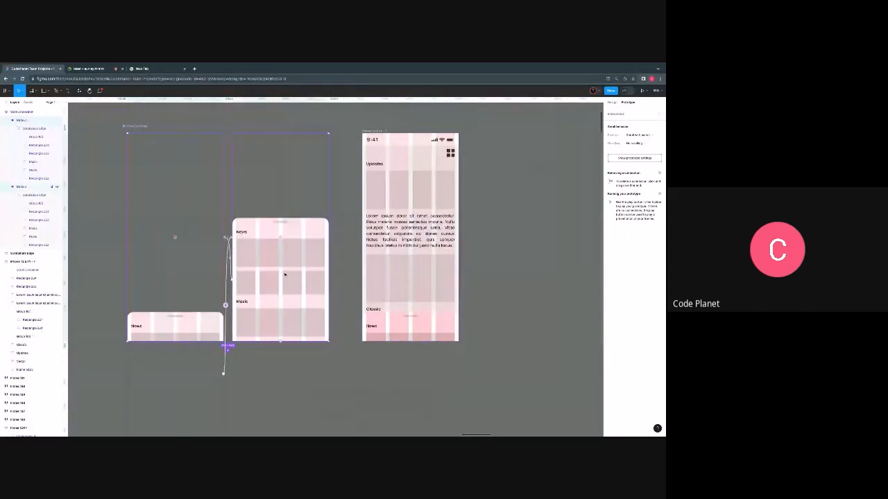
pyautogui.click(612, 102)
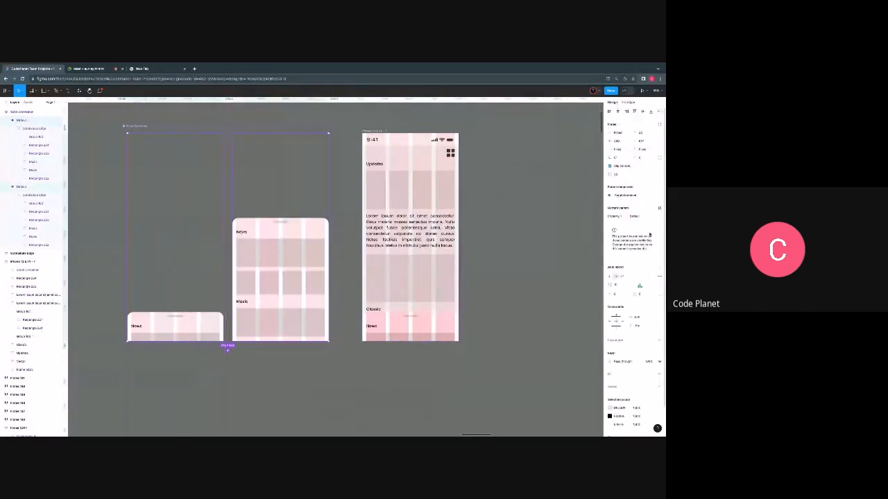
pyautogui.scroll(-2, 632, 294)
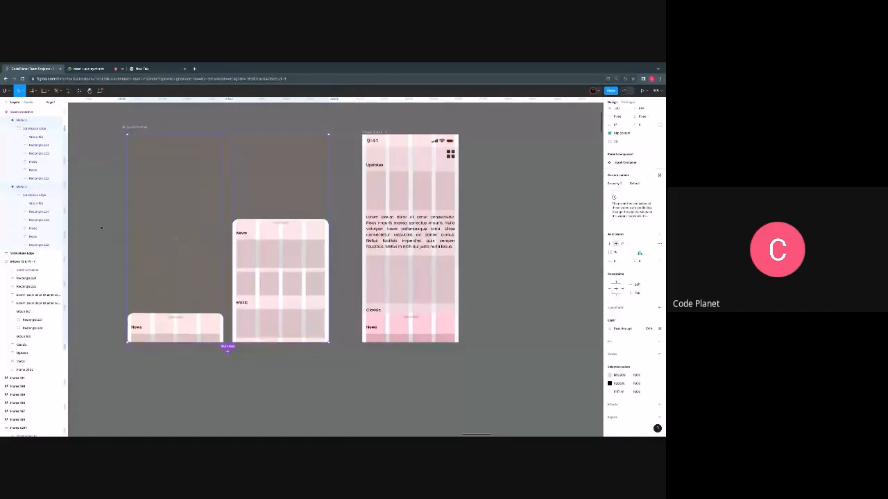
pyautogui.scroll(2, 160, 268)
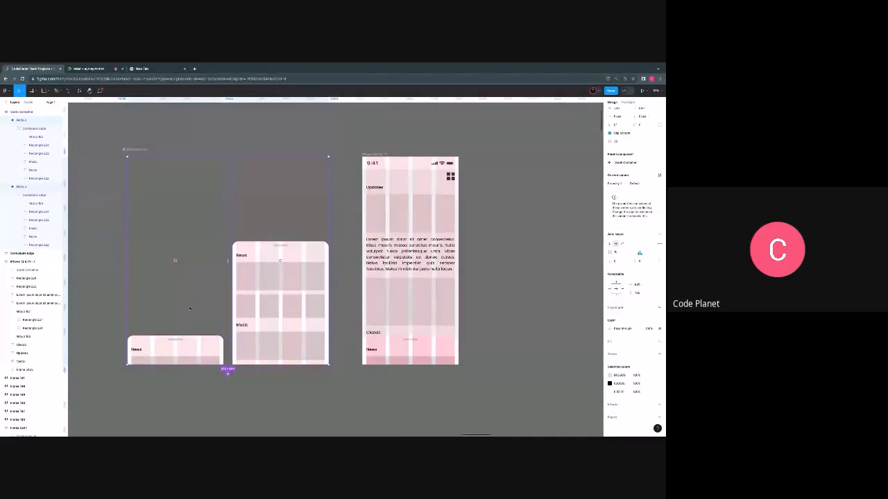
# - Hide the layout grids on the canvas
pyautogui.hotkey('ctrl', 'shift', '4')
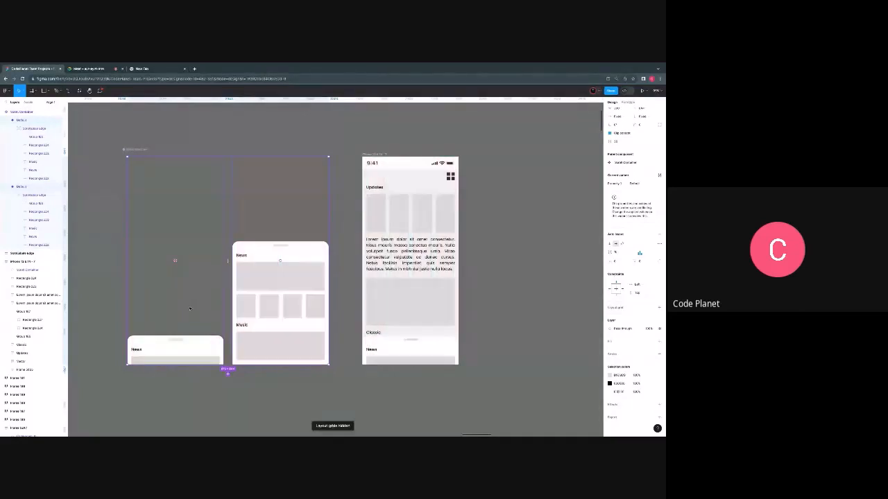
pyautogui.hscroll(2, 350, 336)
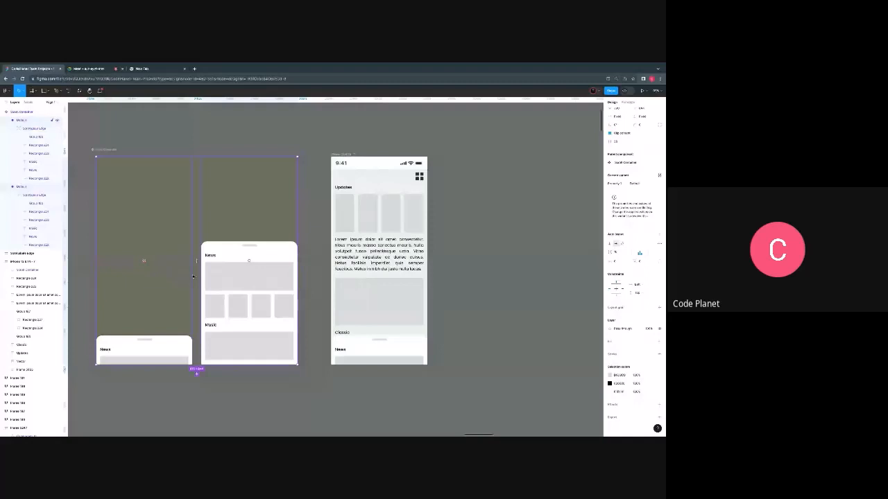
pyautogui.hscroll(-2, 193, 277)
# - Set the Property 1 value of the collapsed Scroll Container variant to Closed
pyautogui.doubleClick(169, 342)
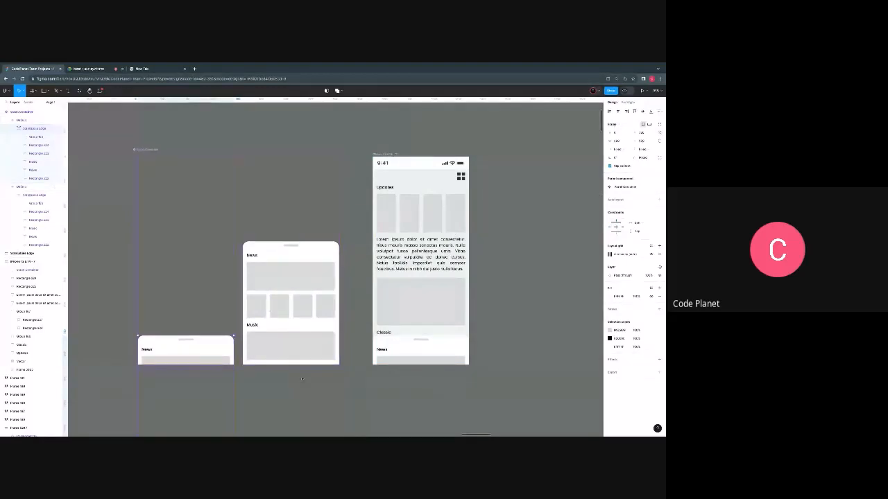
pyautogui.click(203, 258)
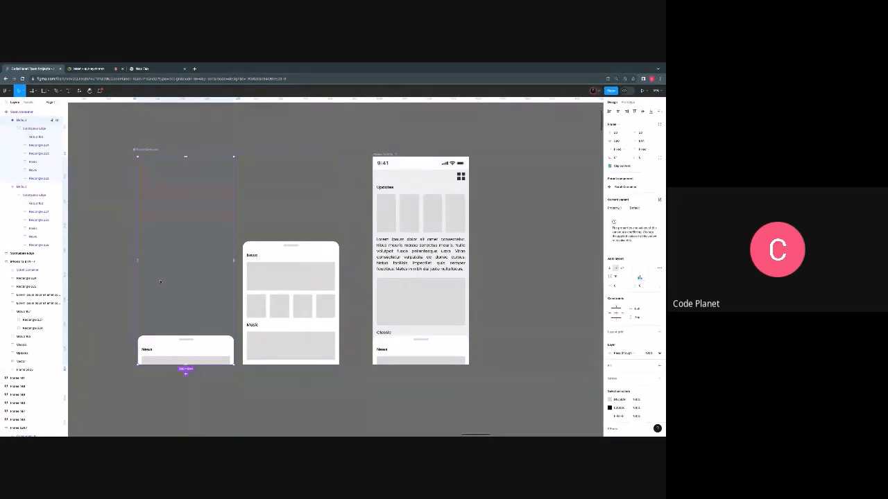
pyautogui.click(635, 208)
pyautogui.write('0l')
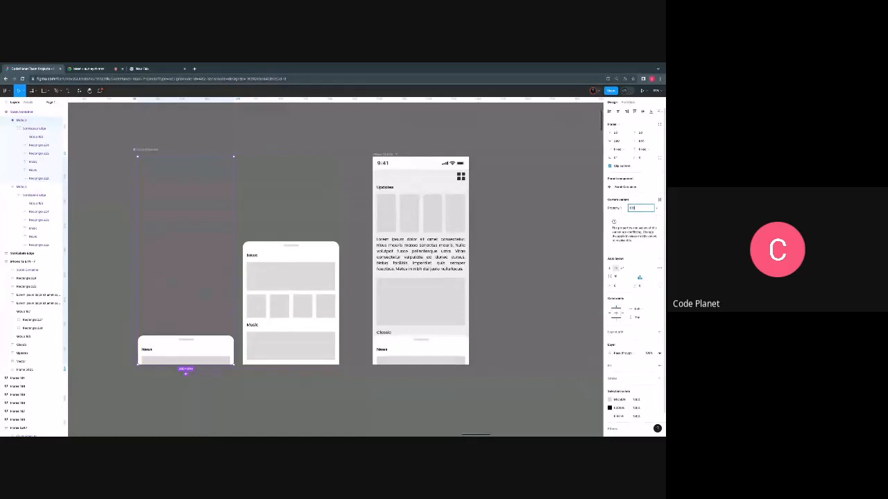
pyautogui.write('assic')
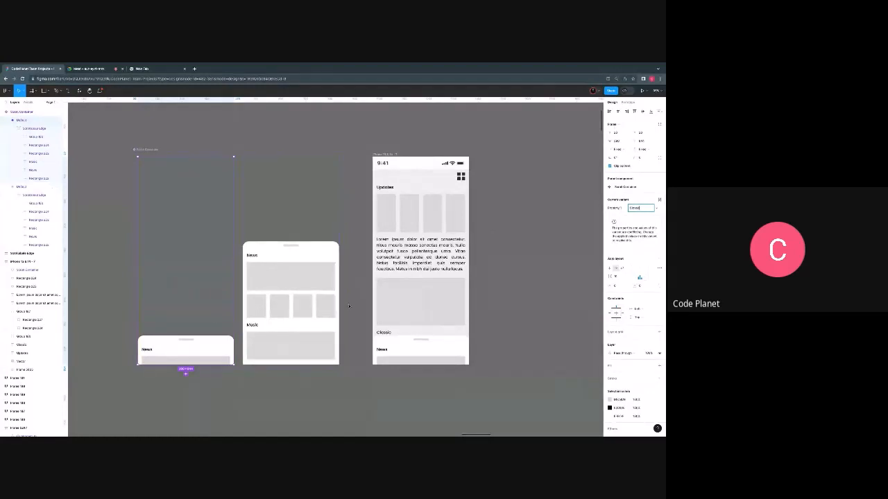
pyautogui.press('Return')
# - Set the Property 1 value of the expanded Scroll Container variant to Opened
pyautogui.click(288, 277)
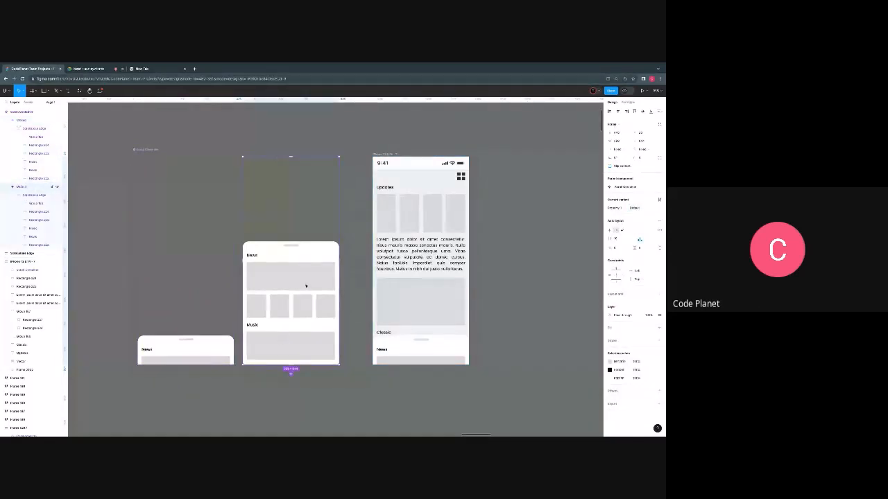
pyautogui.click(656, 208)
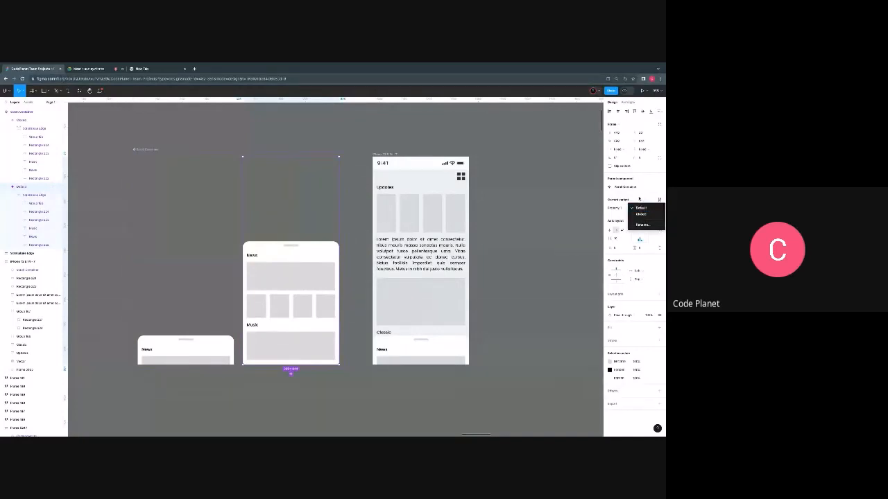
pyautogui.click(639, 199)
pyautogui.click(639, 209)
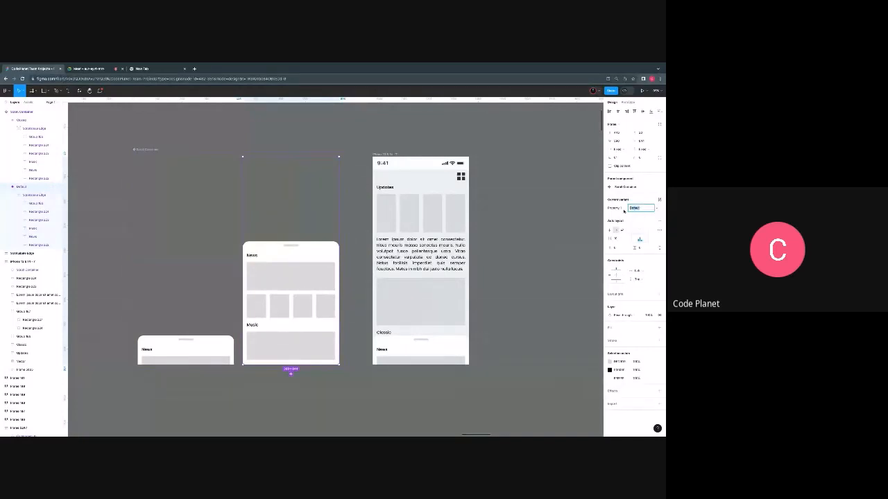
pyautogui.write('Gr')
pyautogui.click(533, 236)
pyautogui.click(194, 298)
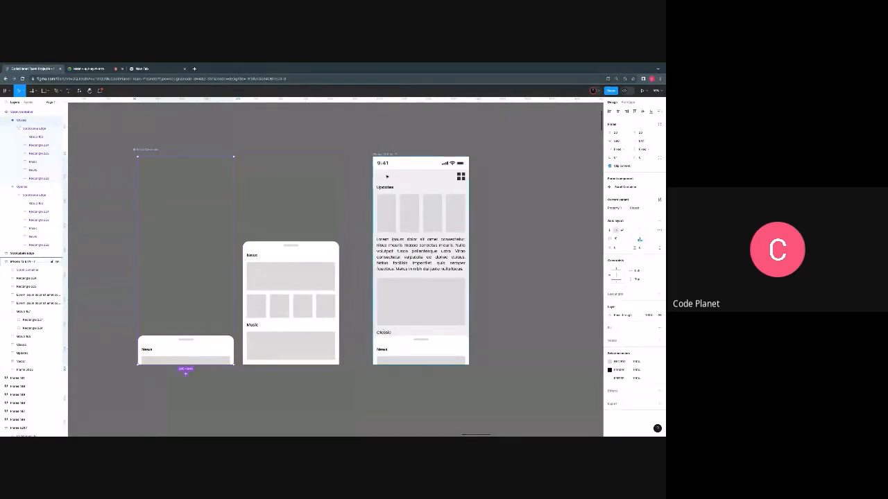
# - Present the phone frame as a prototype and enlarge the device preview to fit the screen height
pyautogui.click(404, 342)
pyautogui.hscroll(2, 386, 197)
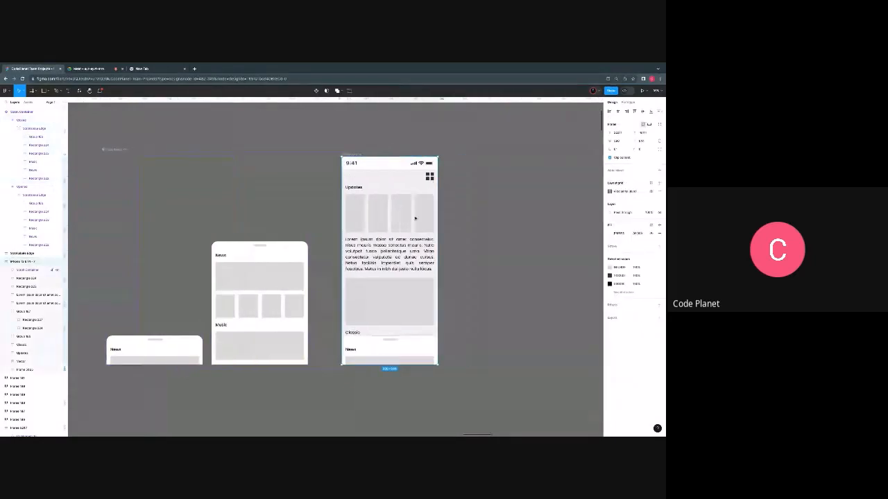
pyautogui.hscroll(-3, 386, 197)
pyautogui.scroll(2, 428, 226)
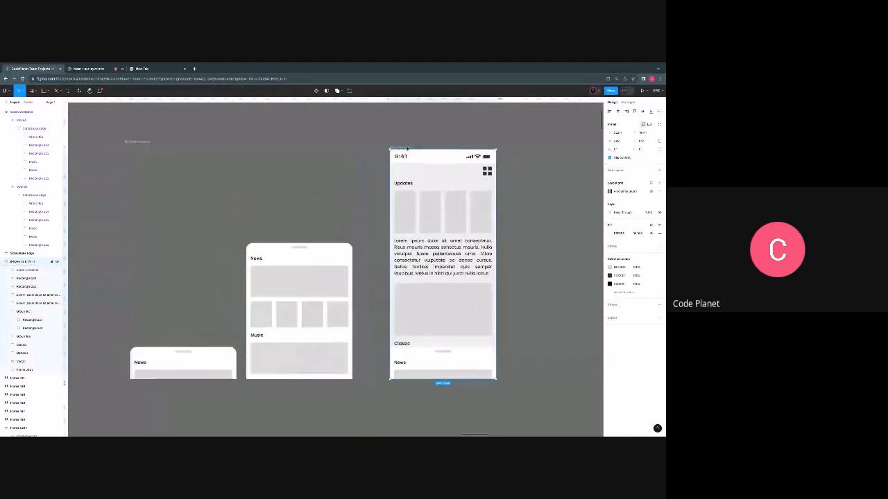
pyautogui.click(630, 102)
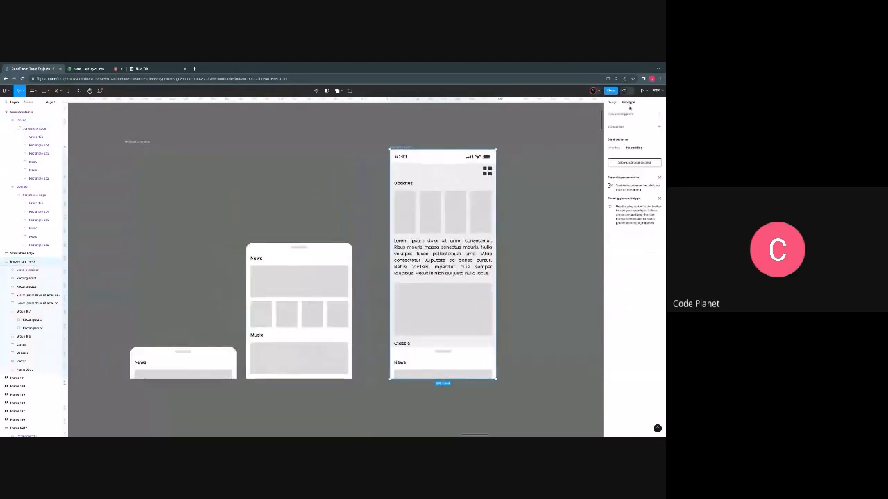
pyautogui.press('Escape')
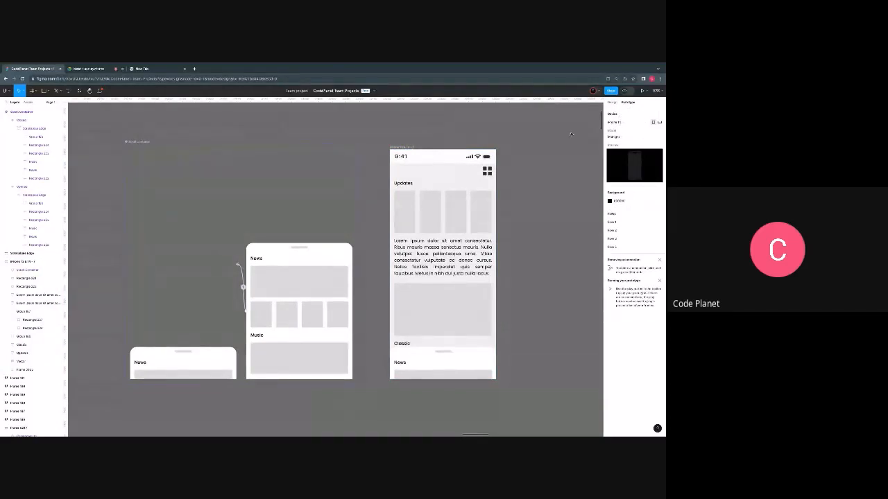
pyautogui.click(404, 147)
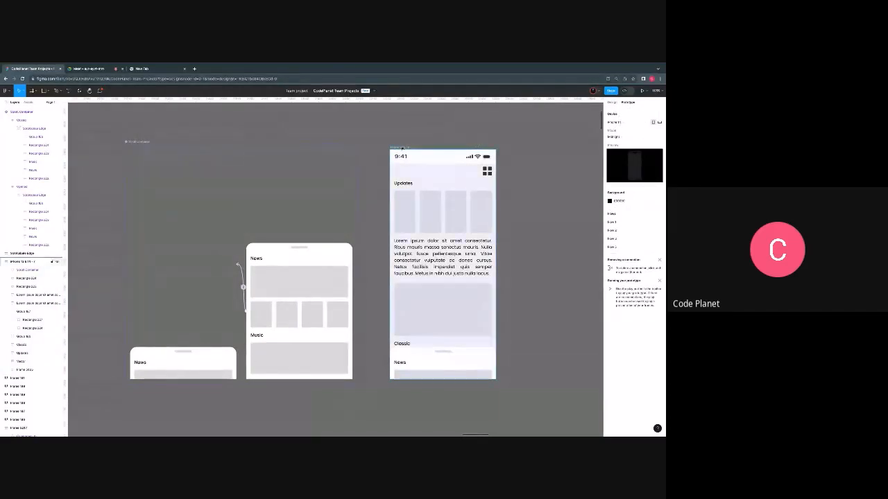
pyautogui.click(644, 91)
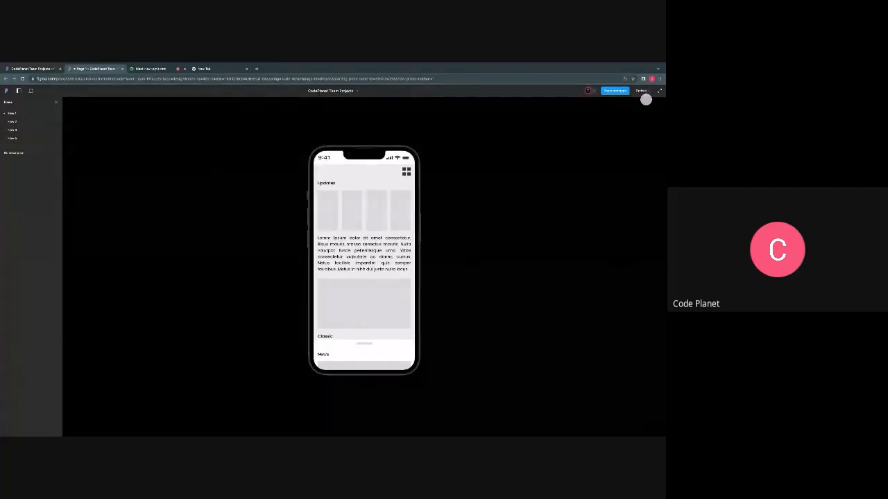
pyautogui.click(641, 91)
pyautogui.click(626, 116)
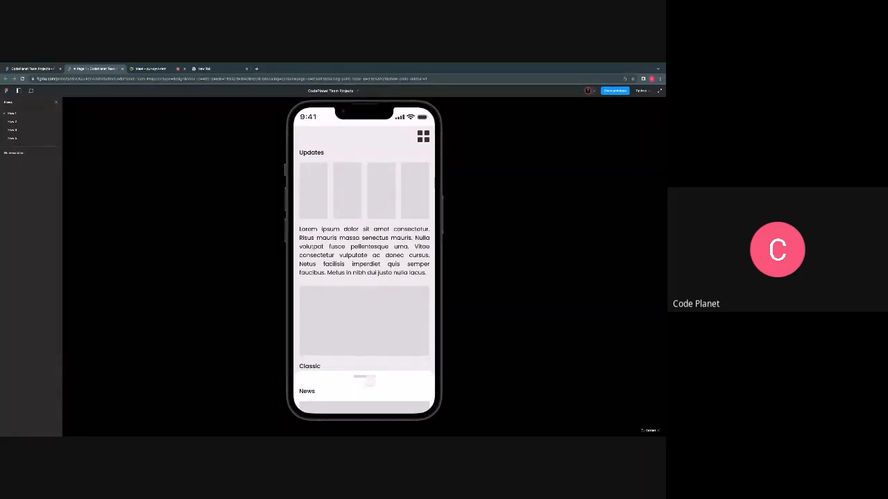
# - Test the News panel in the prototype preview by swiping it up and tapping on the phone screen
pyautogui.moveTo(364, 380); pyautogui.dragTo(367, 323)
pyautogui.click(371, 264)
pyautogui.click(316, 210)
# - Return to the design file and move the Scroll Container instance out of the phone frame onto the empty canvas beside it
pyautogui.click(34, 69)
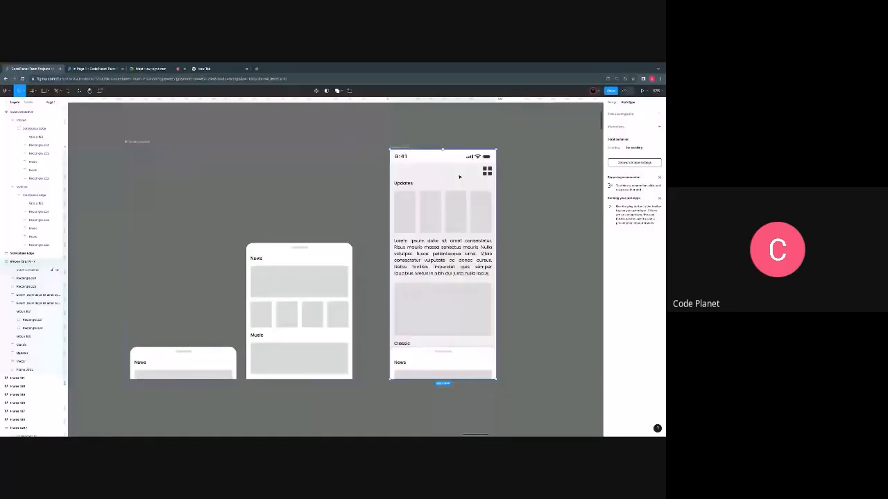
pyautogui.click(444, 161)
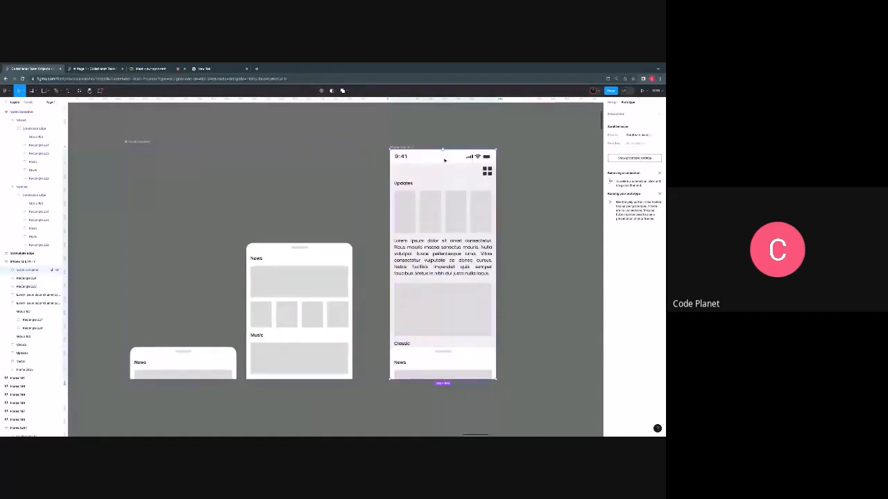
pyautogui.hscroll(5, 432, 184)
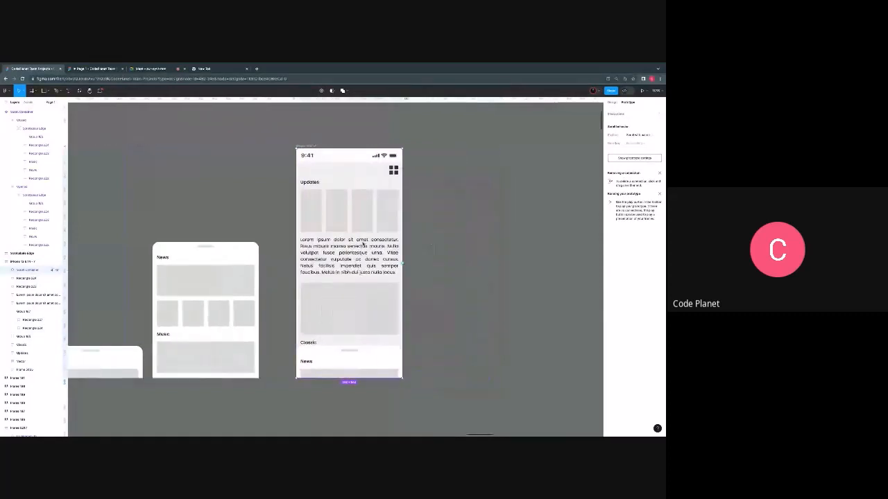
pyautogui.scroll(1, 342, 246)
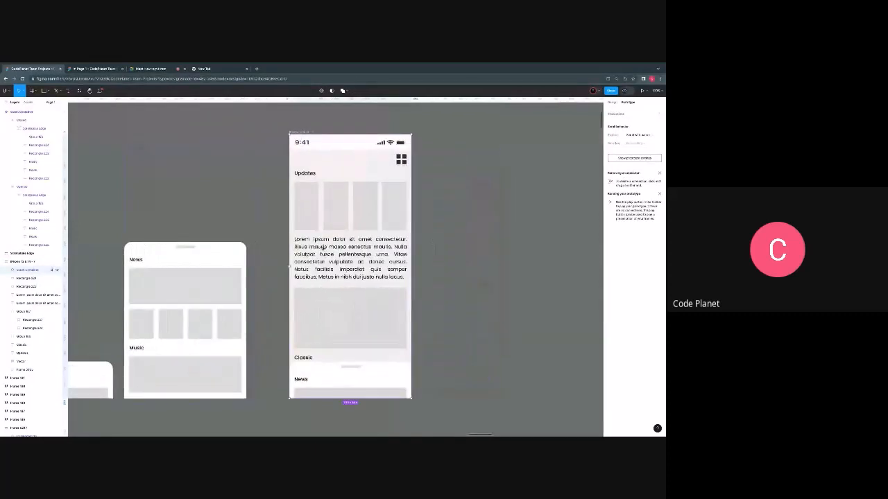
pyautogui.moveTo(322, 247); pyautogui.dragTo(466, 254)
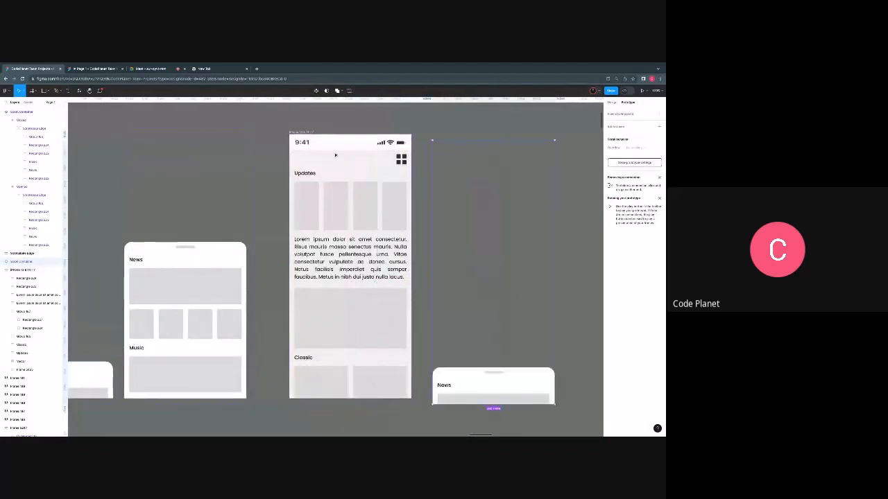
# - Set the scroll position of the phone frame's status bar to Fixed
pyautogui.click(335, 143)
pyautogui.click(323, 149)
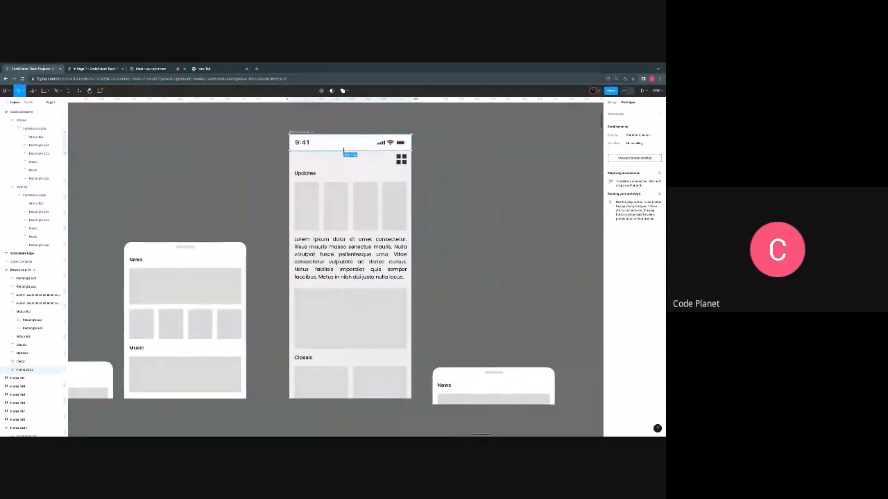
pyautogui.scroll(3, 344, 150)
pyautogui.scroll(-1, 352, 148)
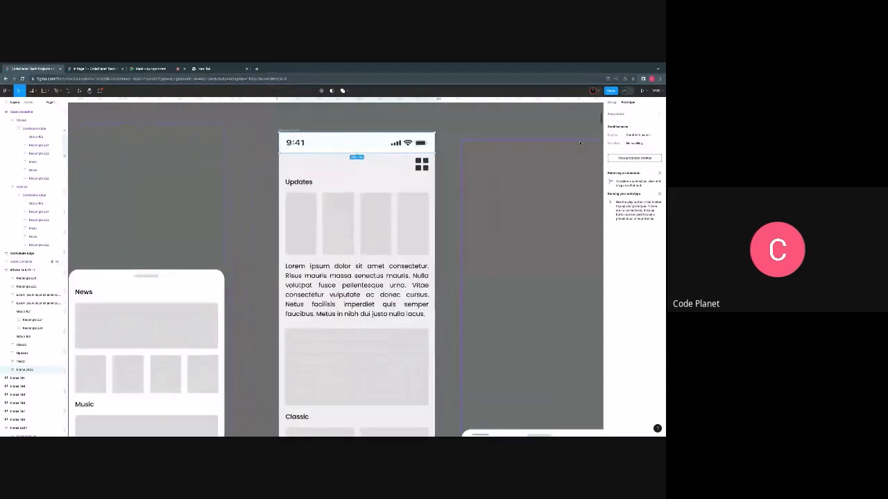
pyautogui.click(636, 136)
pyautogui.click(632, 142)
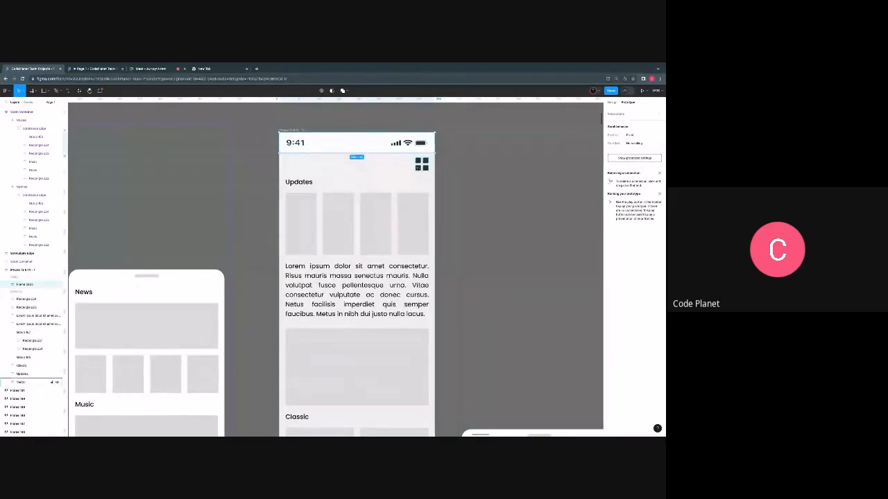
pyautogui.press('Escape')
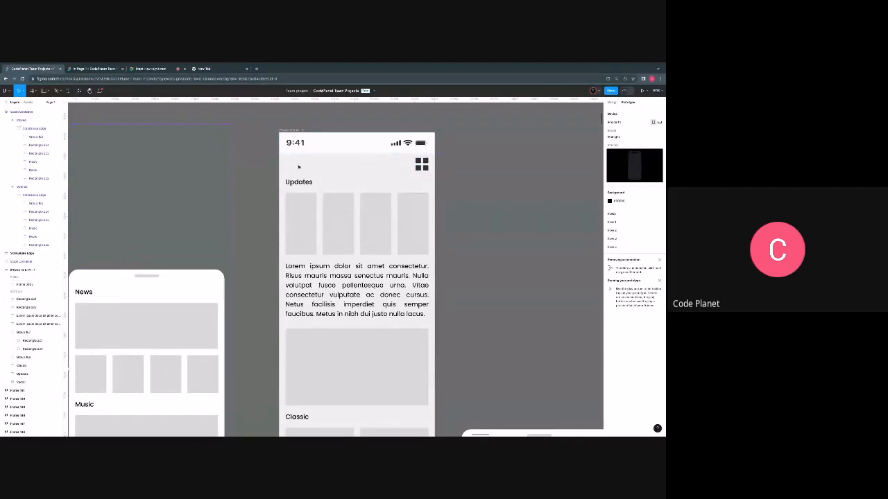
# - Try to draw a full-width frame around the header strip with the grid icon, below the status bar
pyautogui.press('f')
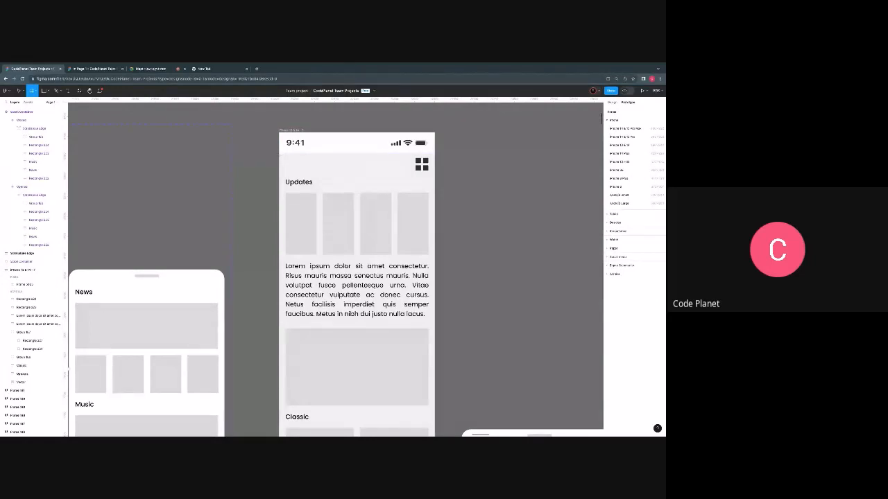
pyautogui.moveTo(280, 154); pyautogui.dragTo(430, 178)
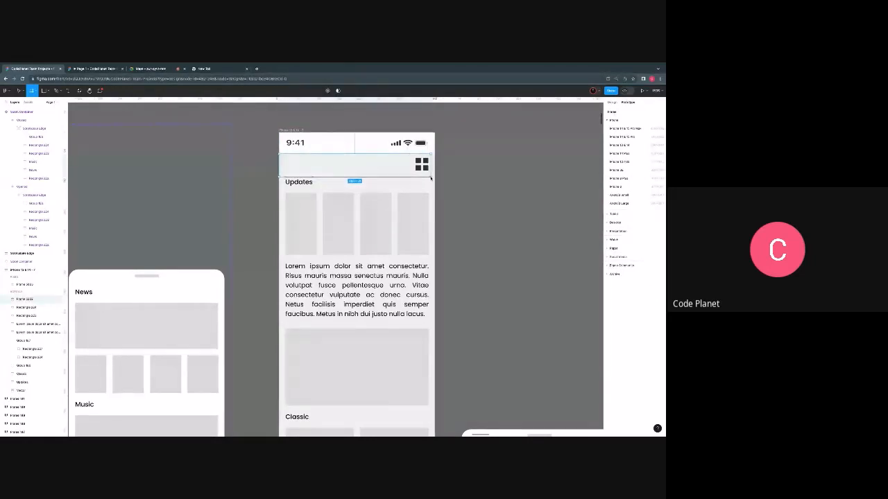
pyautogui.moveTo(430, 178); pyautogui.dragTo(434, 176)
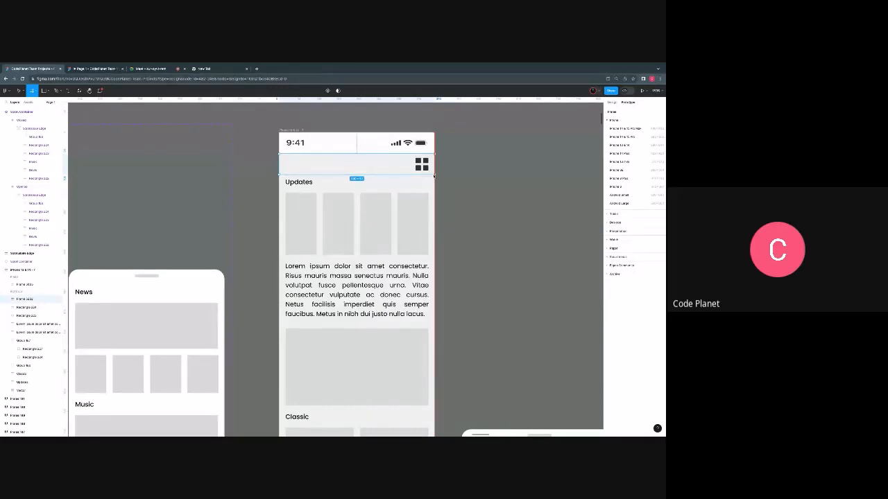
pyautogui.press('v')
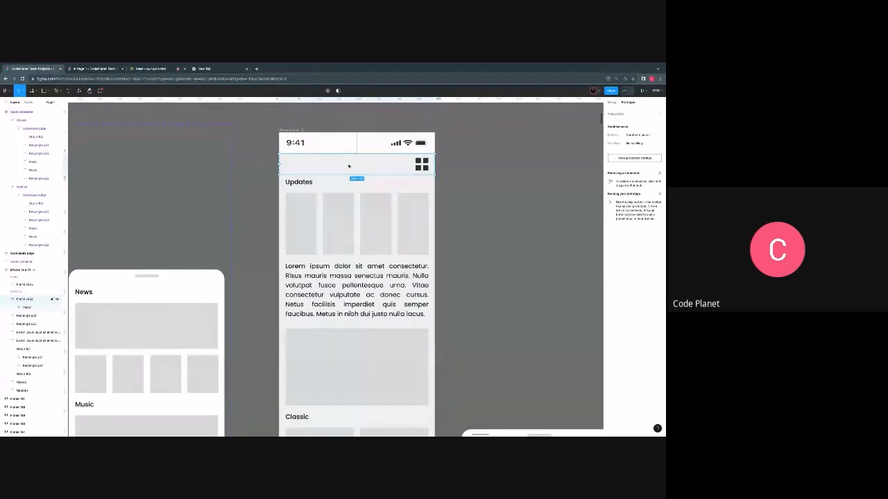
pyautogui.press('Escape')
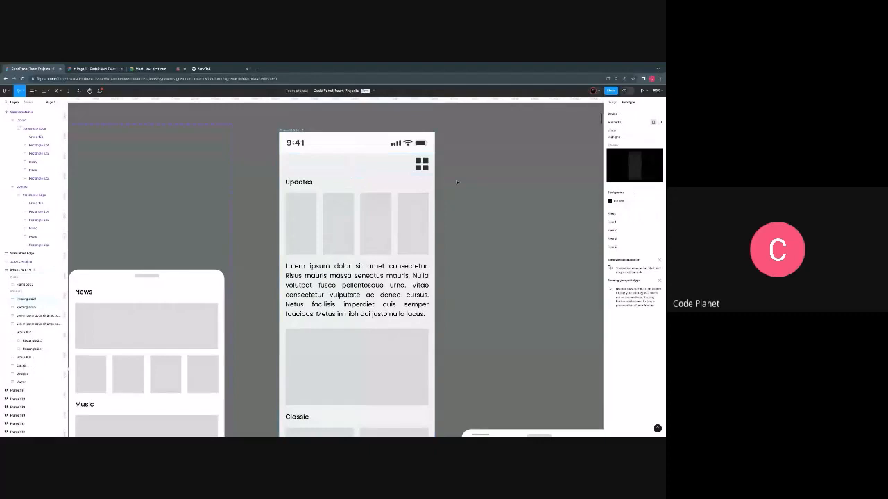
# - Set the phone frame's overflow scrolling to Vertical and align the Scroll Container instance beside it with the frame's upper edge
pyautogui.scroll(-1, 326, 185)
pyautogui.scroll(-3, 326, 186)
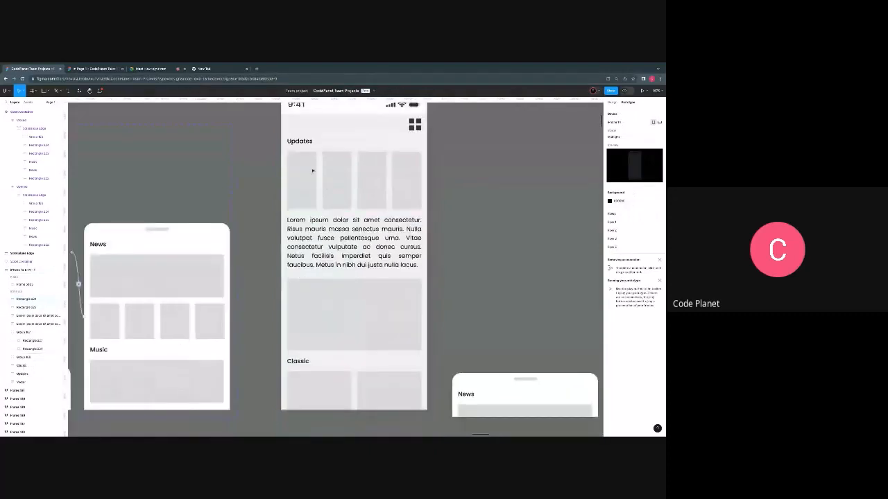
pyautogui.scroll(1, 312, 173)
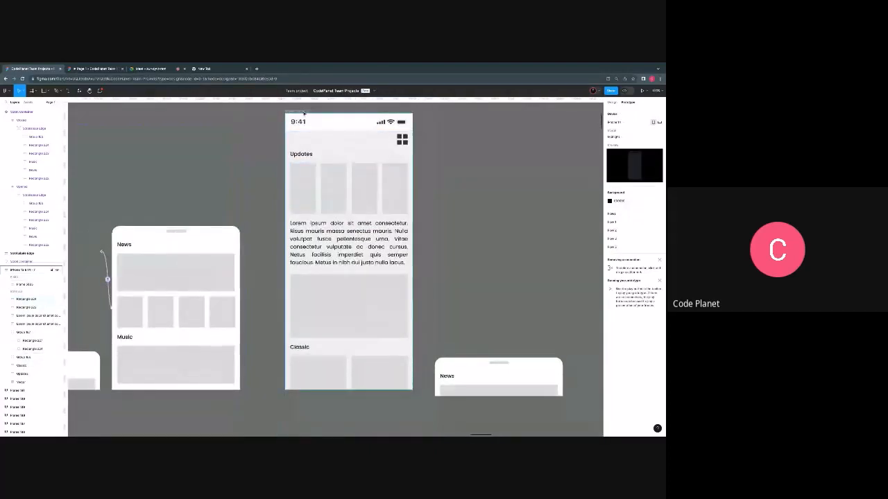
pyautogui.click(304, 113)
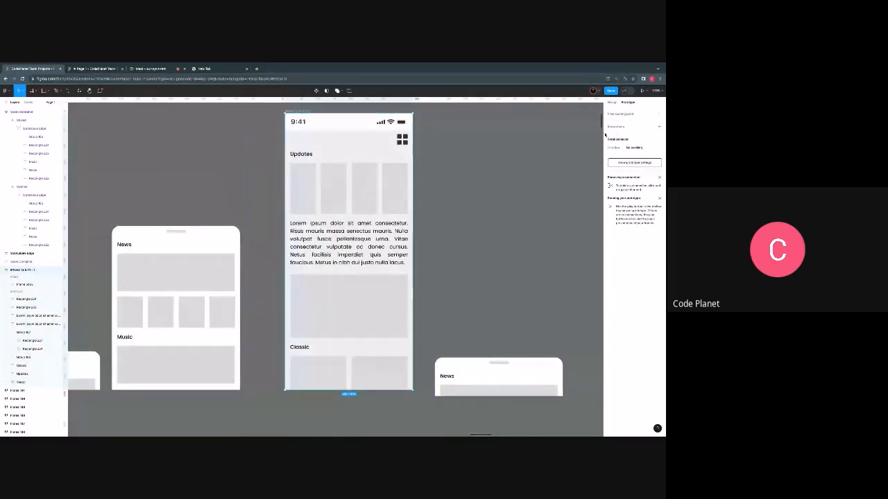
pyautogui.click(491, 163)
pyautogui.click(295, 112)
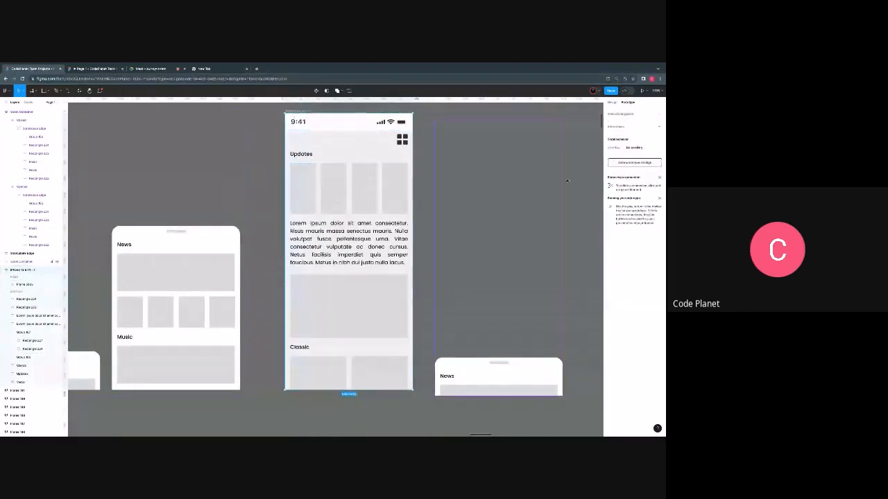
pyautogui.click(632, 148)
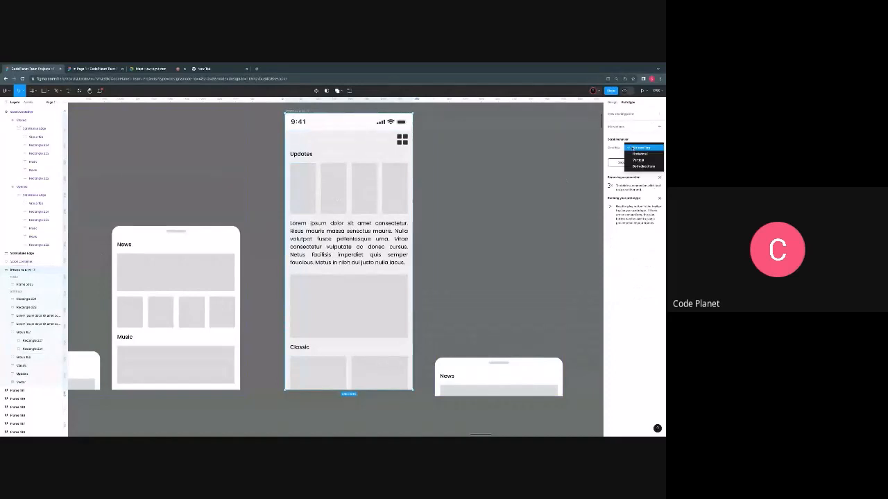
pyautogui.click(637, 160)
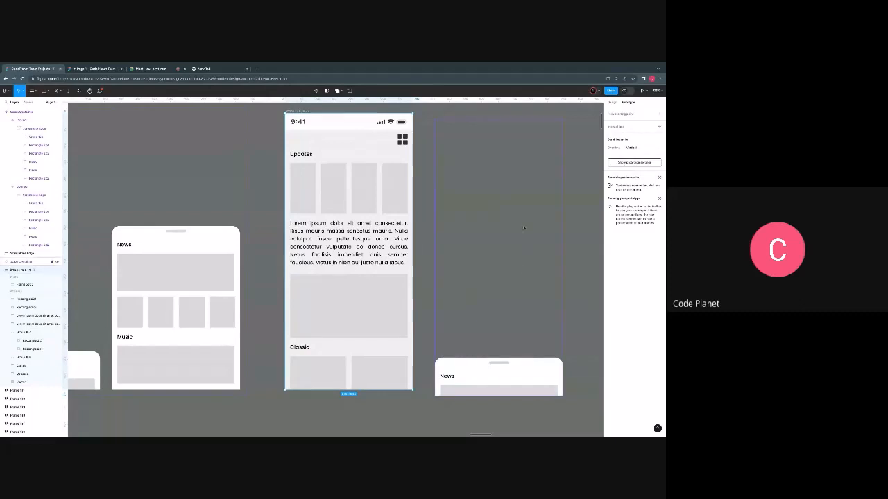
pyautogui.click(493, 262)
pyautogui.moveTo(493, 263); pyautogui.dragTo(494, 260)
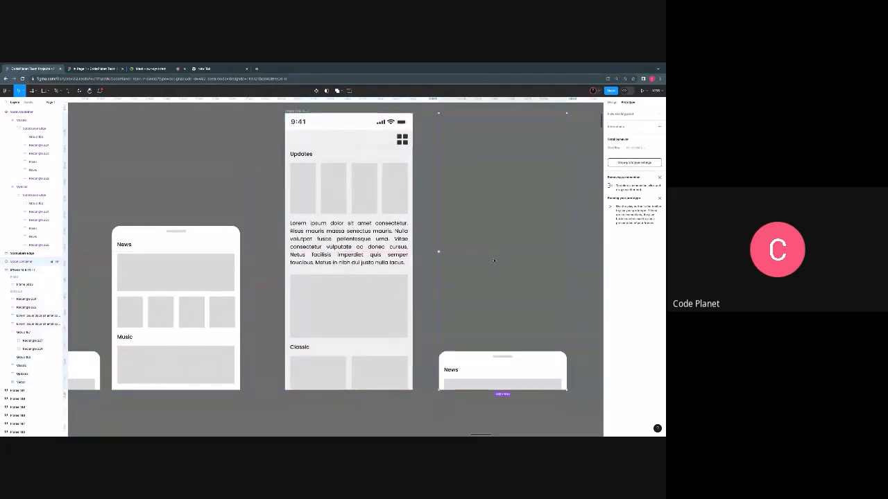
# - Test the vertical scrolling of the phone screen in the prototype preview
pyautogui.click(104, 70)
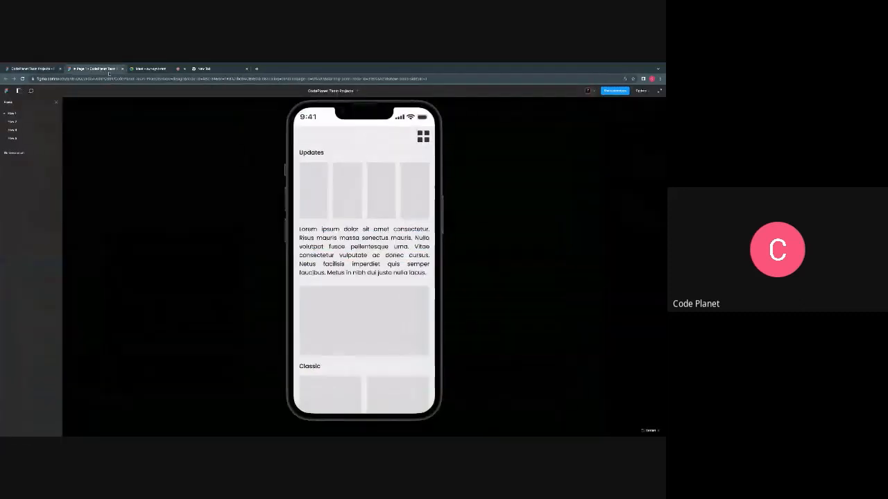
pyautogui.moveTo(361, 297); pyautogui.dragTo(372, 279)
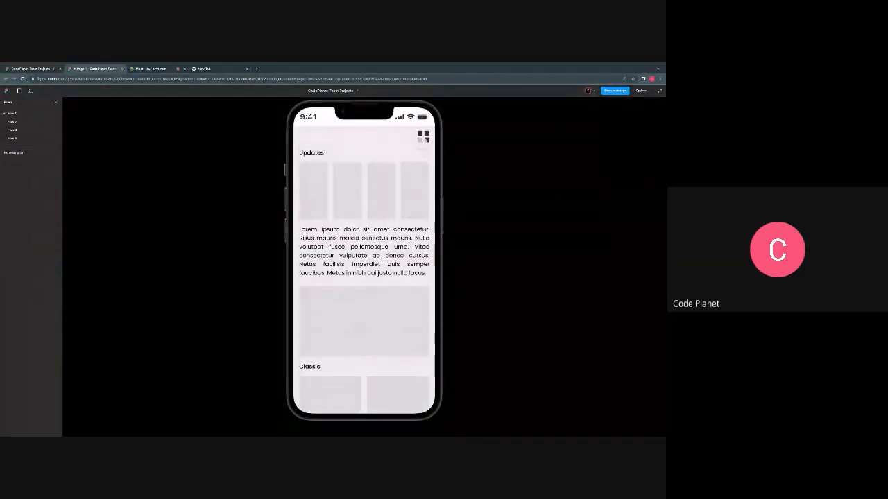
pyautogui.moveTo(382, 344); pyautogui.dragTo(381, 268)
# - Set the scroll position of the grid icon in the phone frame's header to Fixed
pyautogui.click(45, 69)
pyautogui.click(402, 141)
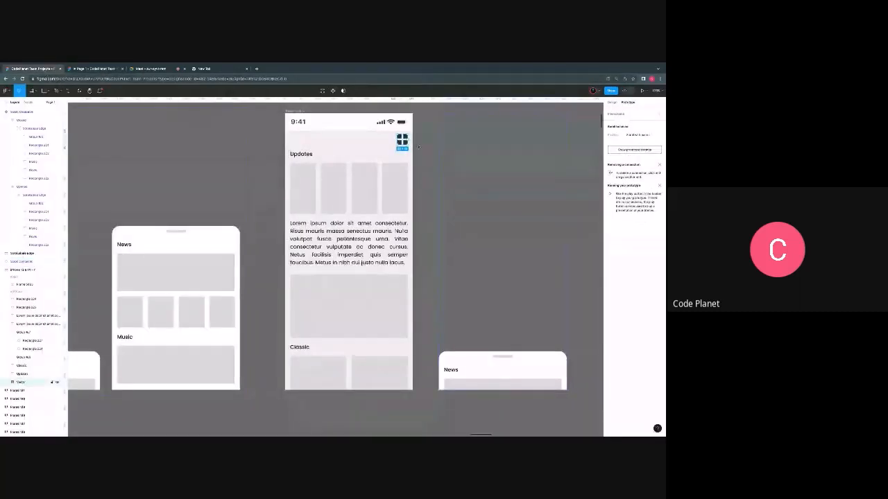
pyautogui.click(634, 134)
pyautogui.click(634, 143)
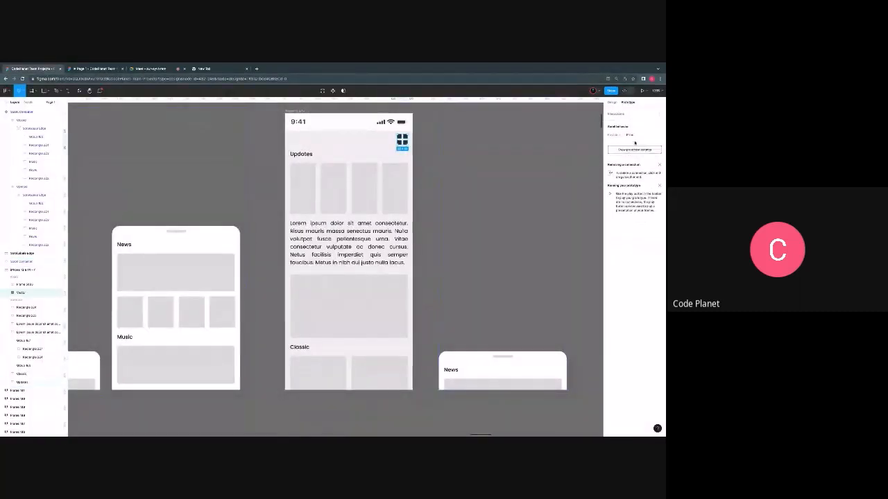
# - Test in the prototype preview how the grid icon behaves while the phone screen scrolls
pyautogui.click(96, 68)
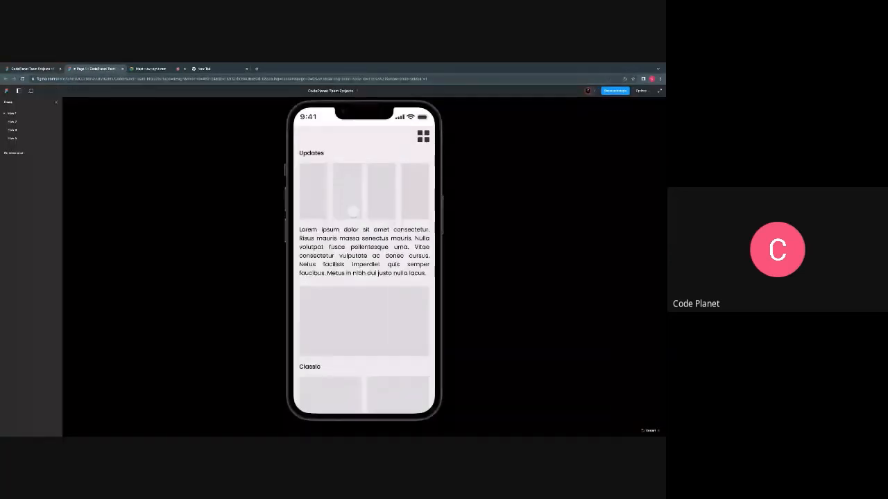
pyautogui.scroll(-5, 353, 212)
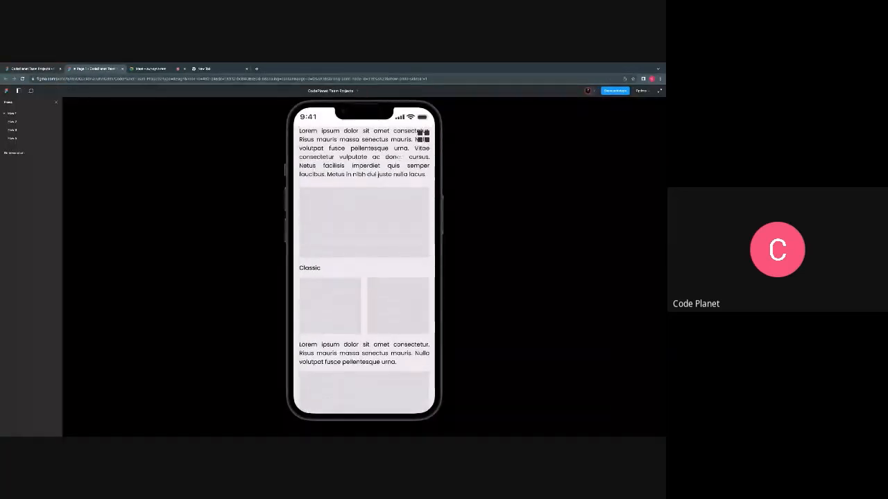
pyautogui.scroll(1, 361, 263)
pyautogui.scroll(3, 365, 264)
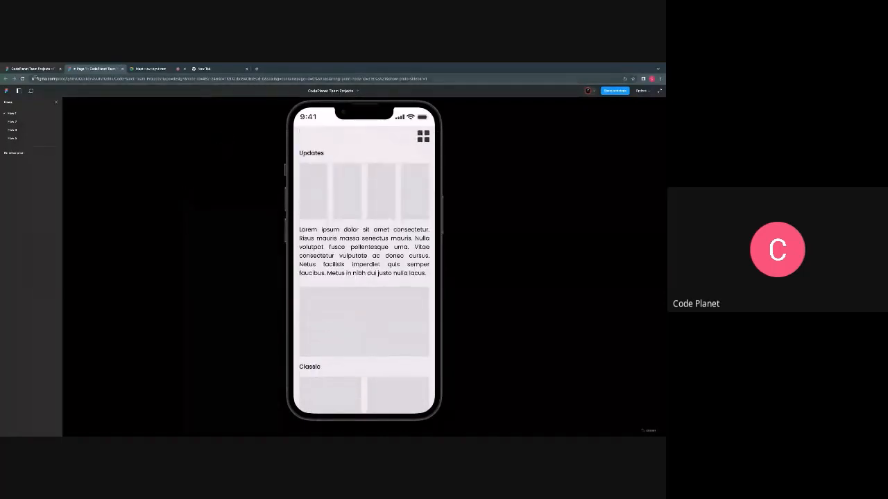
pyautogui.click(34, 70)
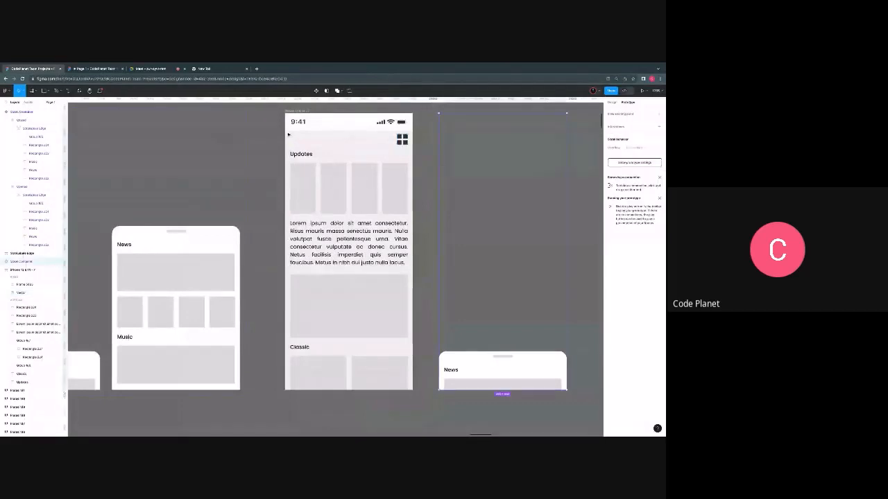
# - Try to draw a frame directly on the phone screen around the header strip with the grid icon
pyautogui.press('f')
pyautogui.scroll(2, 288, 131)
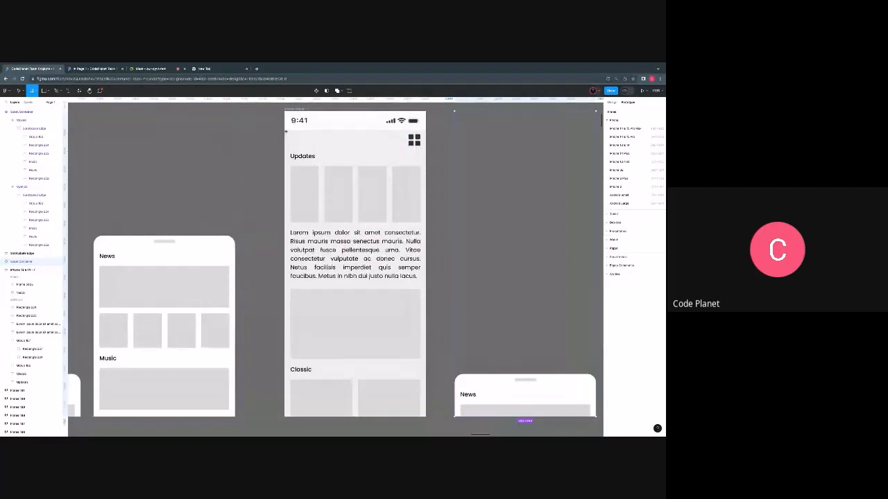
pyautogui.moveTo(285, 131)
pyautogui.mouseDown()
pyautogui.moveTo(323, 147)
pyautogui.moveTo(401, 153)
pyautogui.moveTo(385, 153)
pyautogui.mouseUp()
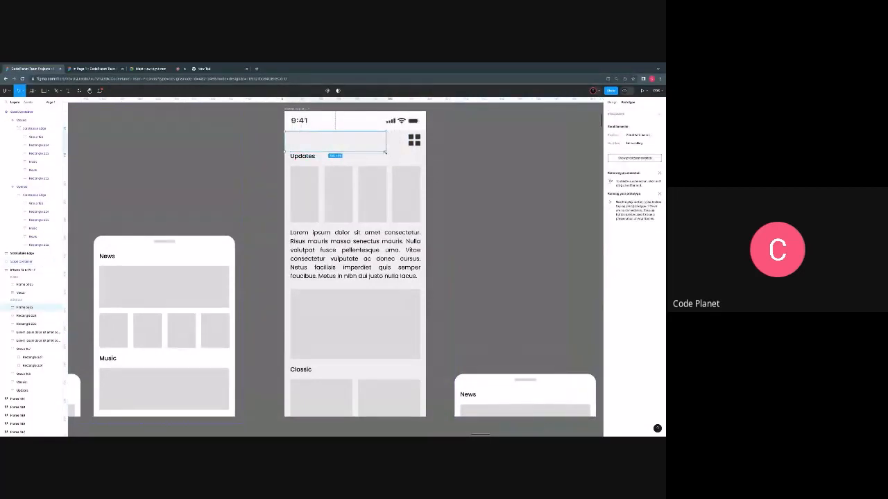
pyautogui.hotkey('ctrl', 'z')
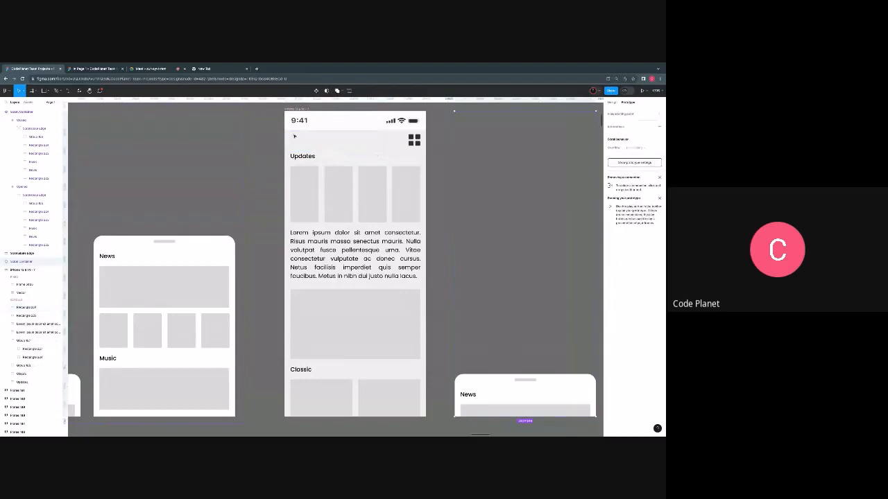
pyautogui.press('f')
pyautogui.scroll(5, 293, 135)
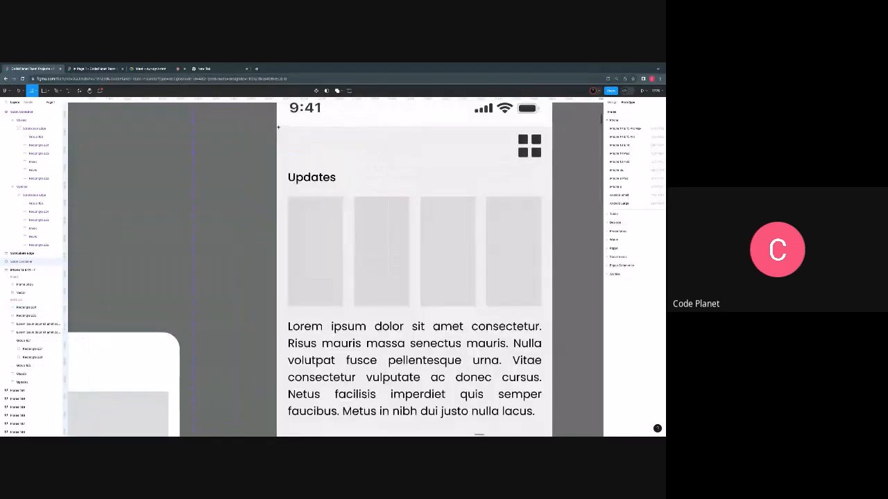
pyautogui.moveTo(282, 134); pyautogui.dragTo(553, 166)
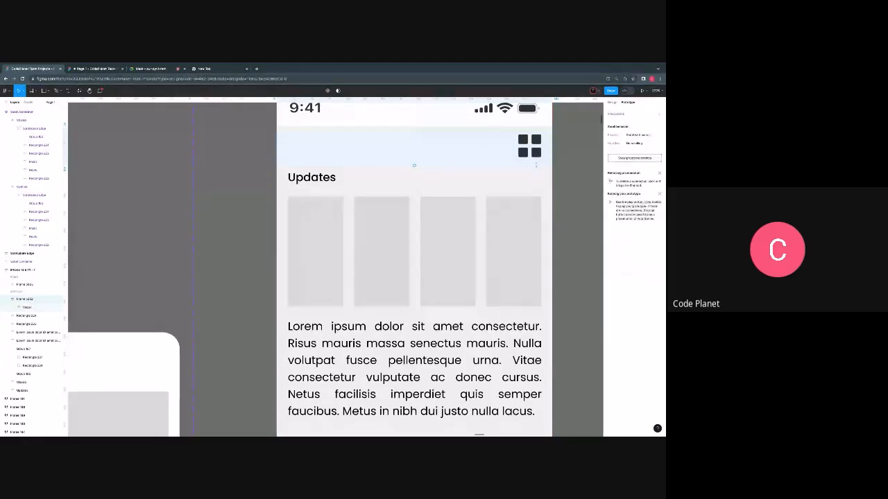
pyautogui.scroll(1, 536, 165)
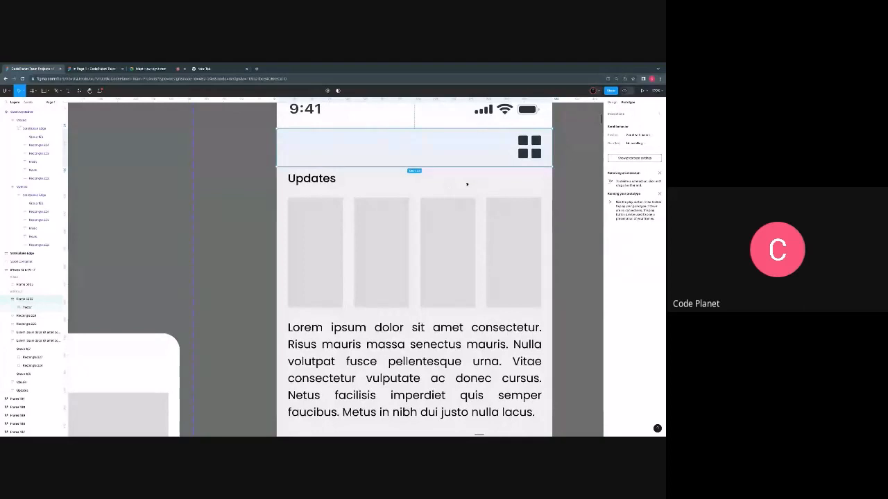
pyautogui.scroll(-5, 467, 184)
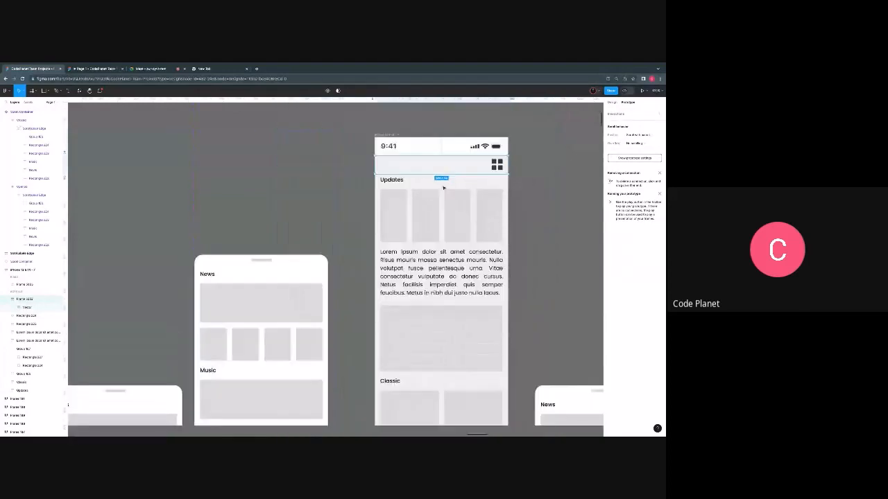
pyautogui.hscroll(2, 444, 187)
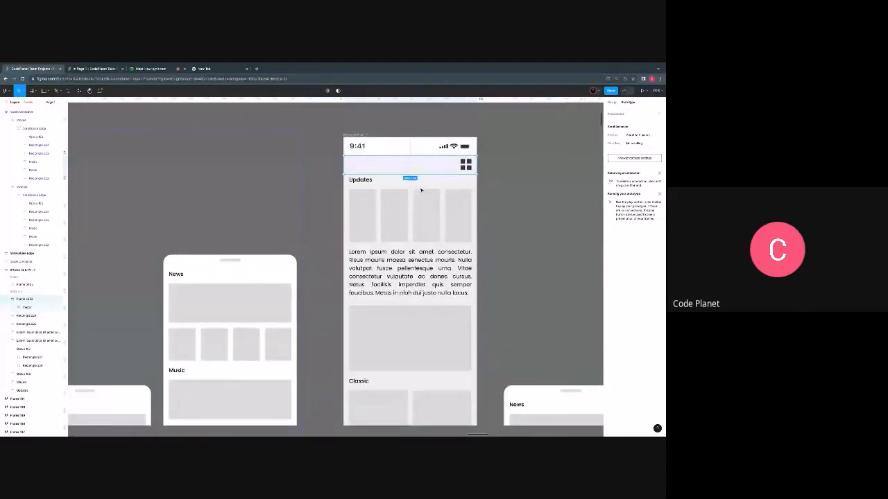
pyautogui.hscroll(3, 420, 189)
pyautogui.scroll(1, 389, 168)
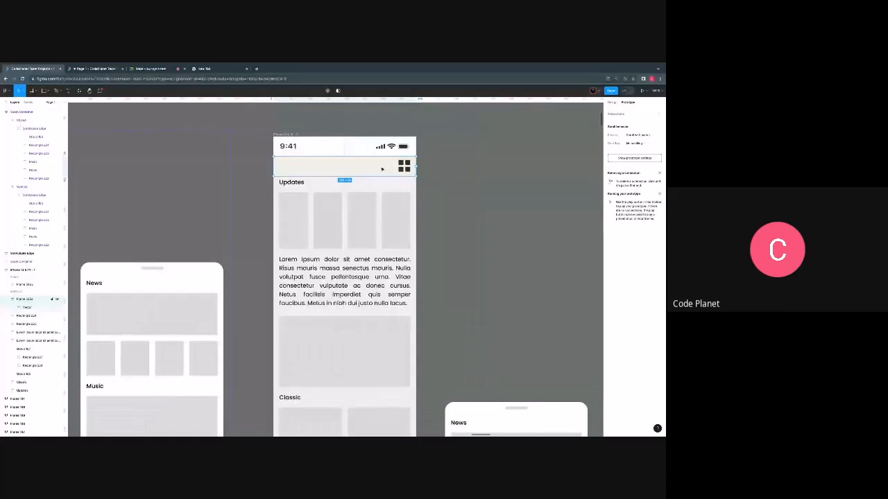
# - Draw a separate frame as wide as the phone screen on the canvas above it and set its height to 52
pyautogui.click(350, 149)
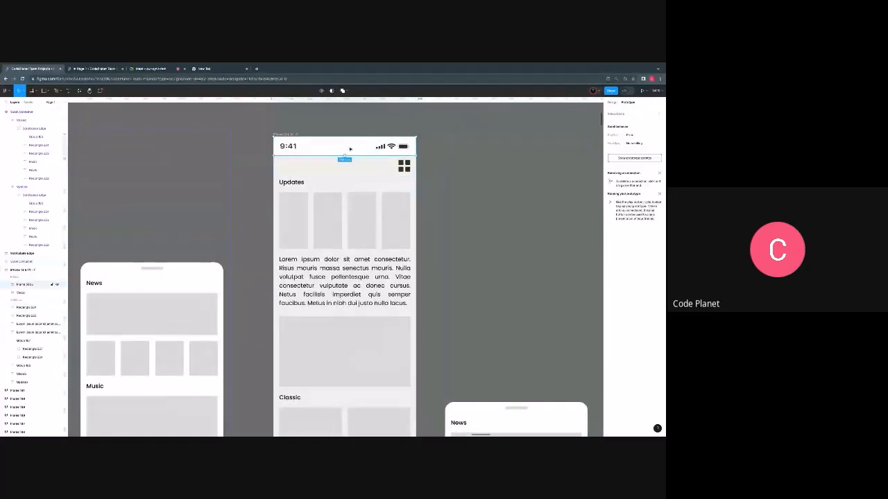
pyautogui.click(613, 102)
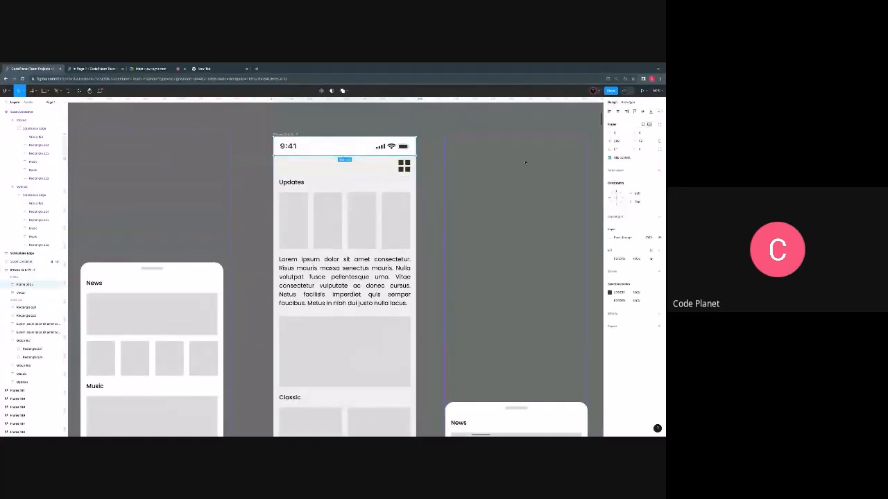
pyautogui.scroll(1, 525, 162)
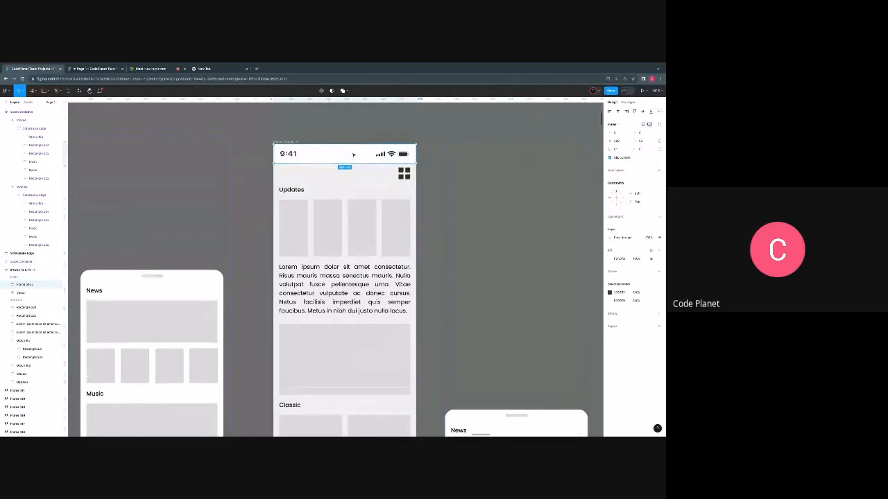
pyautogui.click(396, 176)
pyautogui.scroll(1, 402, 176)
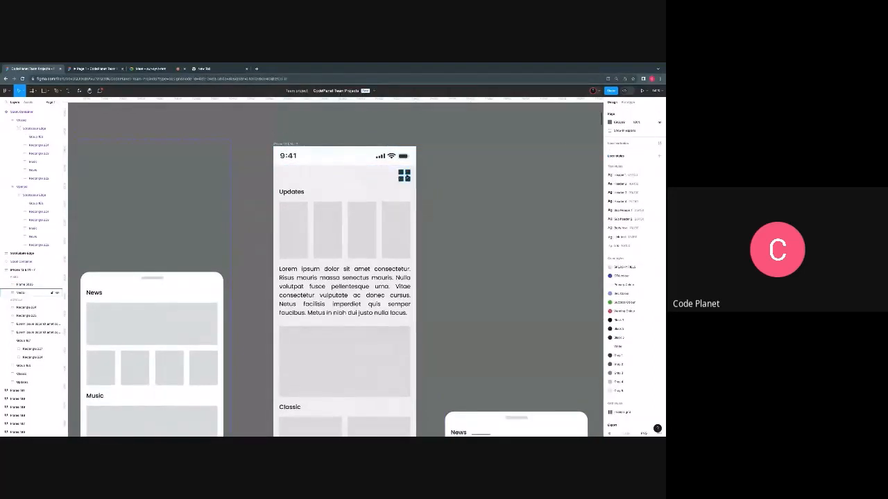
pyautogui.click(41, 293)
pyautogui.scroll(3, 345, 174)
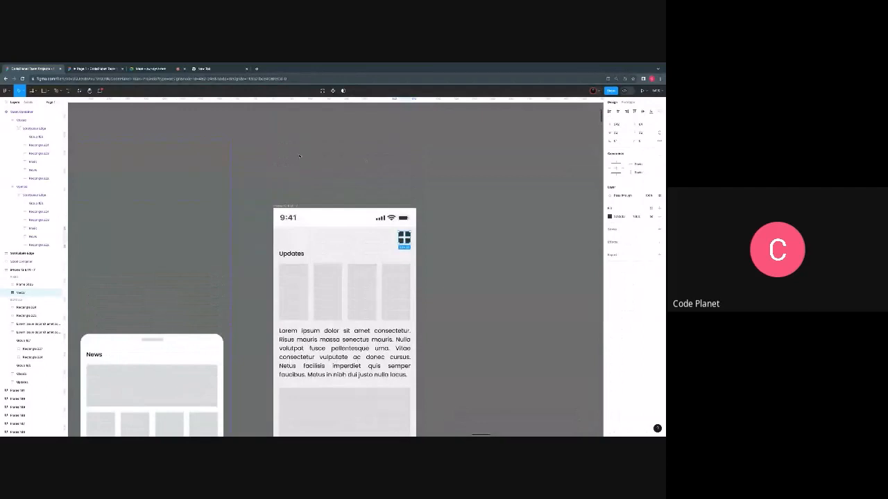
pyautogui.press('f')
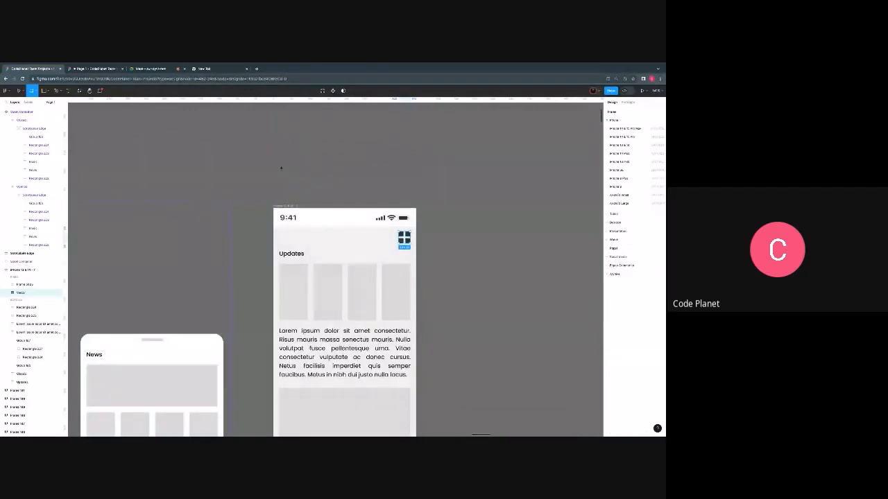
pyautogui.moveTo(273, 159); pyautogui.dragTo(416, 180)
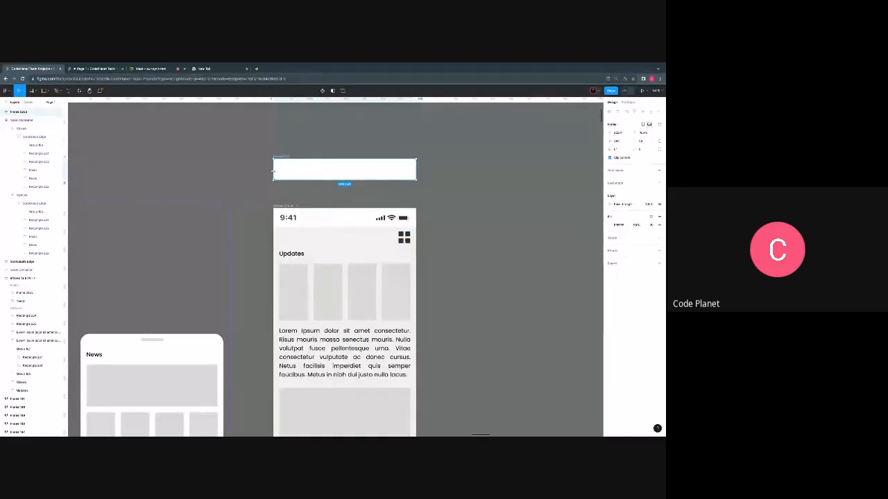
pyautogui.click(641, 141)
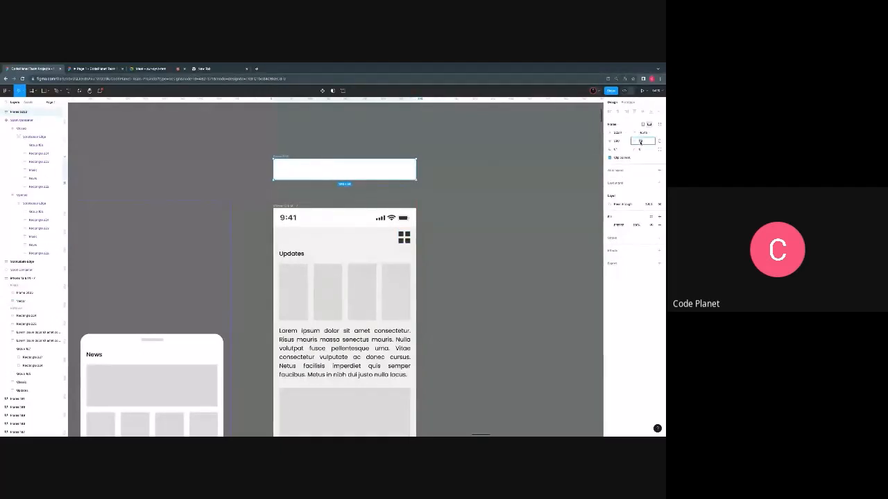
pyautogui.write('52')
pyautogui.press('Return')
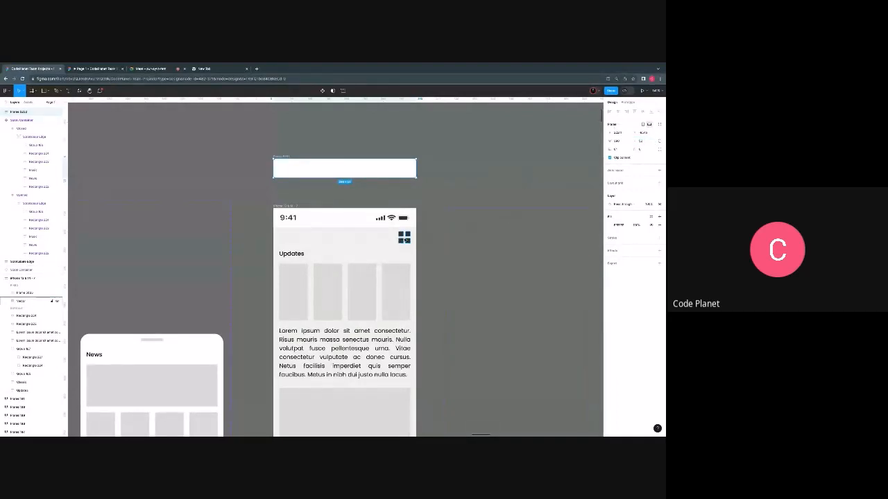
# - Move the grid icon into the new header frame and place it near the frame's right end
pyautogui.moveTo(406, 239); pyautogui.dragTo(407, 169)
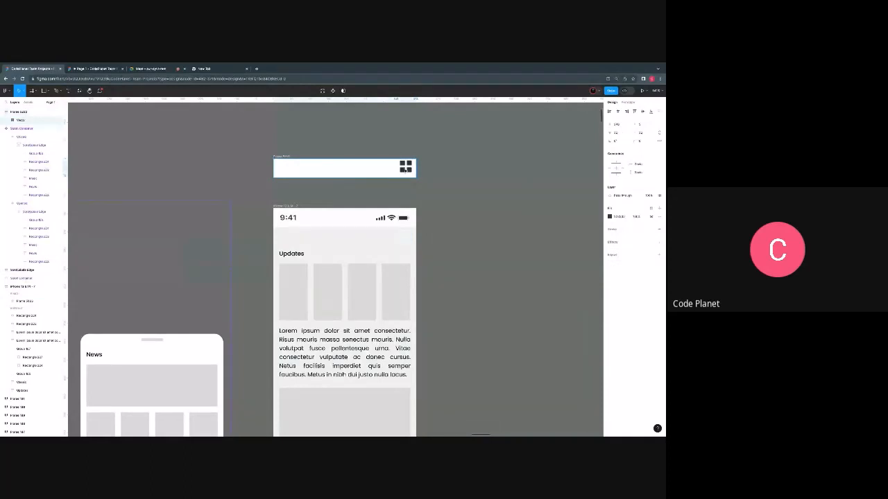
pyautogui.moveTo(406, 169); pyautogui.dragTo(410, 170)
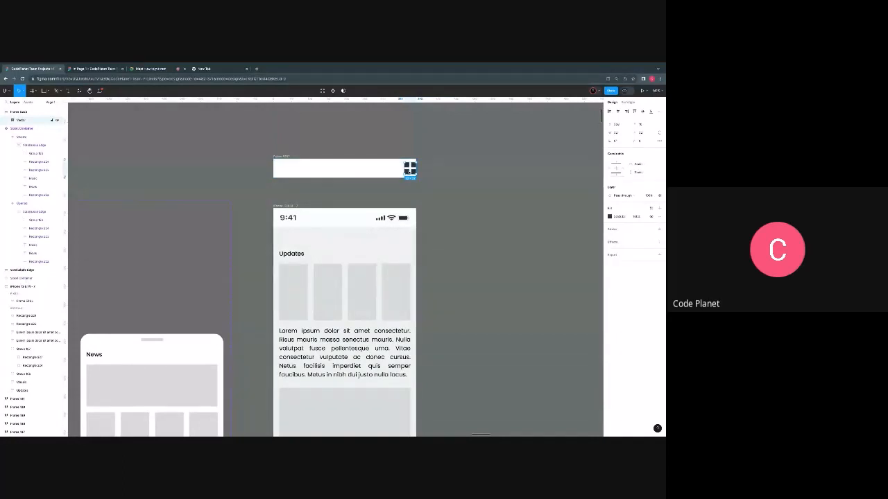
pyautogui.moveTo(410, 170); pyautogui.dragTo(408, 171)
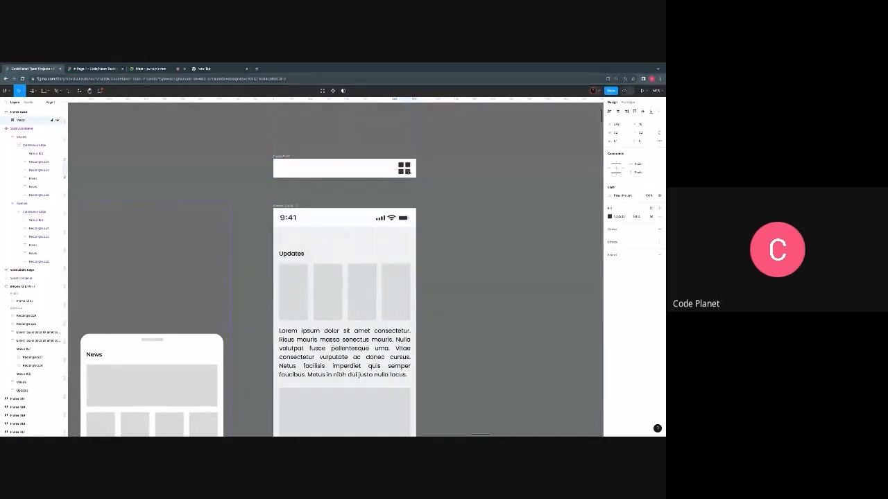
pyautogui.click(306, 179)
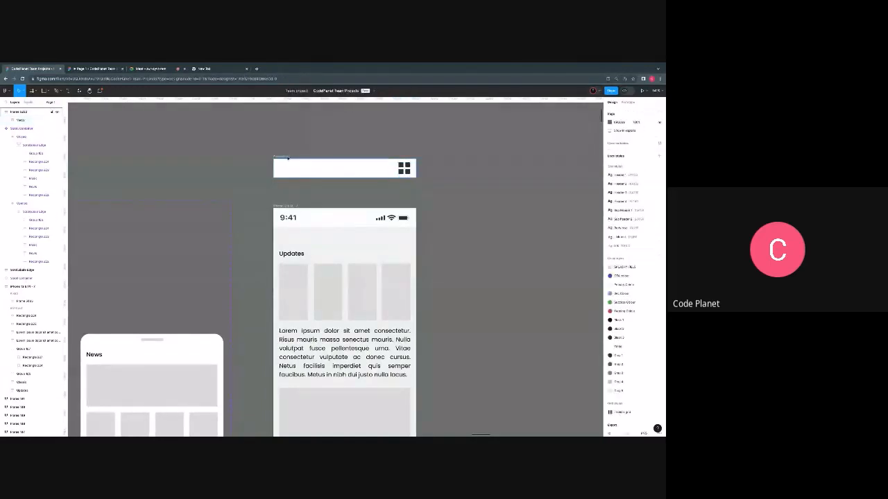
# - Move the header frame into the phone screen and align it edge to edge directly below the status bar
pyautogui.moveTo(288, 159); pyautogui.dragTo(332, 239)
pyautogui.scroll(3, 455, 224)
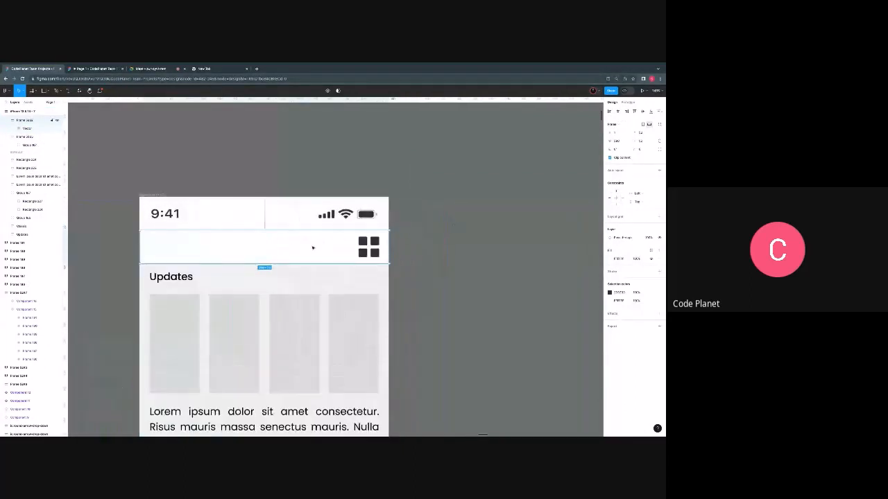
pyautogui.moveTo(309, 250); pyautogui.dragTo(308, 248)
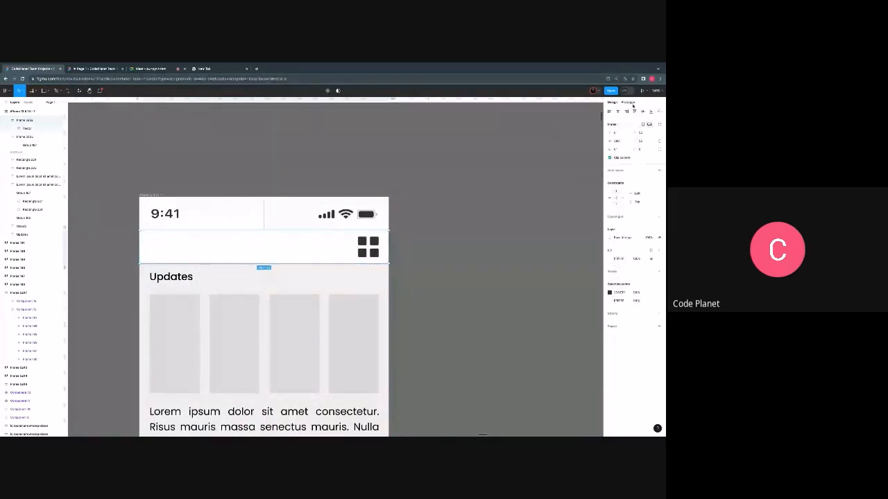
# - Set the scroll position of the white header frame below the status bar to Fixed
pyautogui.click(631, 103)
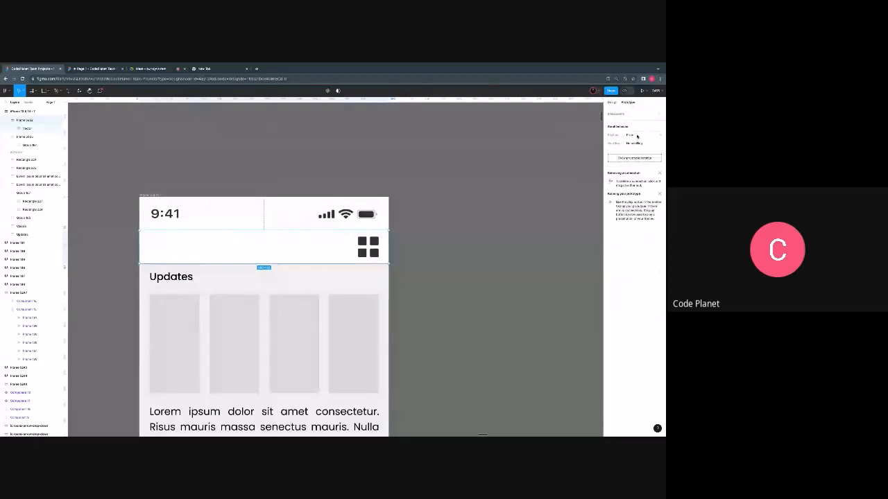
pyautogui.click(637, 135)
pyautogui.click(637, 135)
pyautogui.scroll(-5, 316, 269)
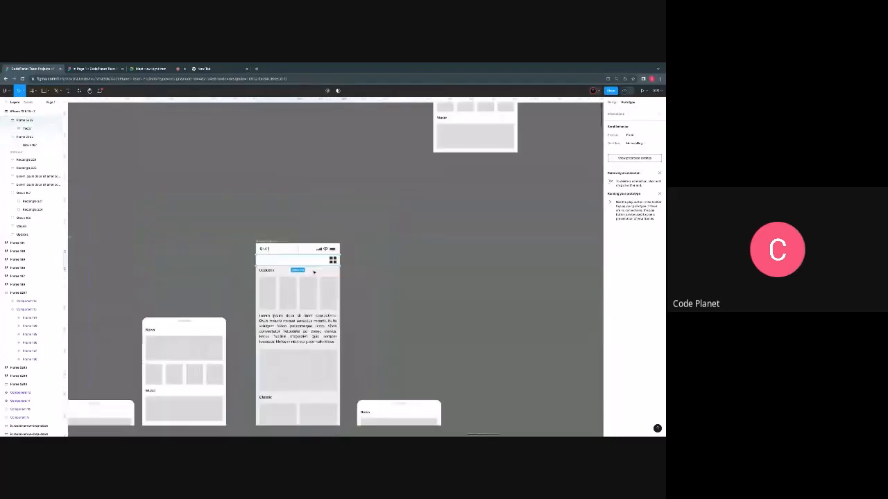
# - Test the scrolling of the phone screen beneath the header frame in the prototype preview, and return to the design file
pyautogui.click(88, 69)
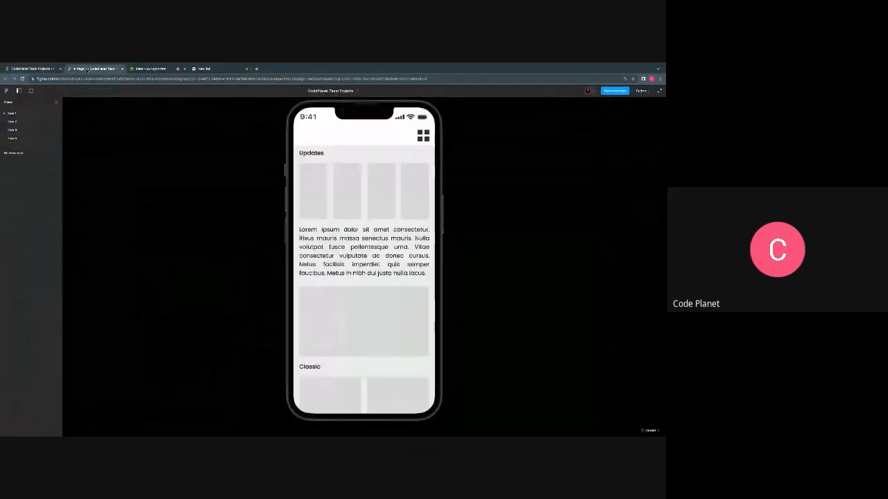
pyautogui.scroll(-4, 354, 264)
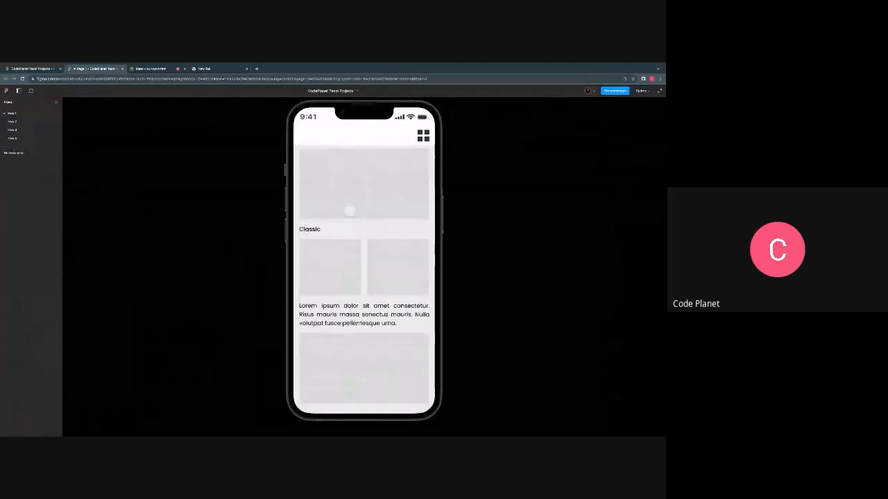
pyautogui.scroll(3, 350, 208)
pyautogui.scroll(1, 355, 266)
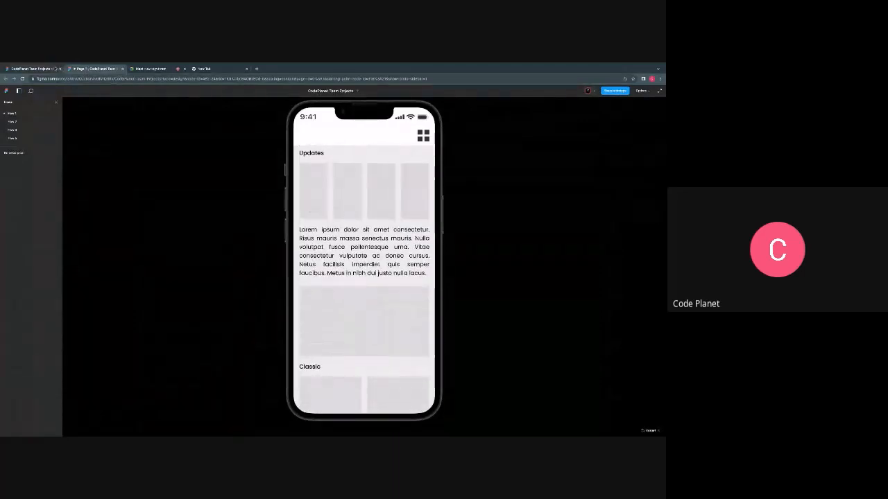
pyautogui.click(54, 69)
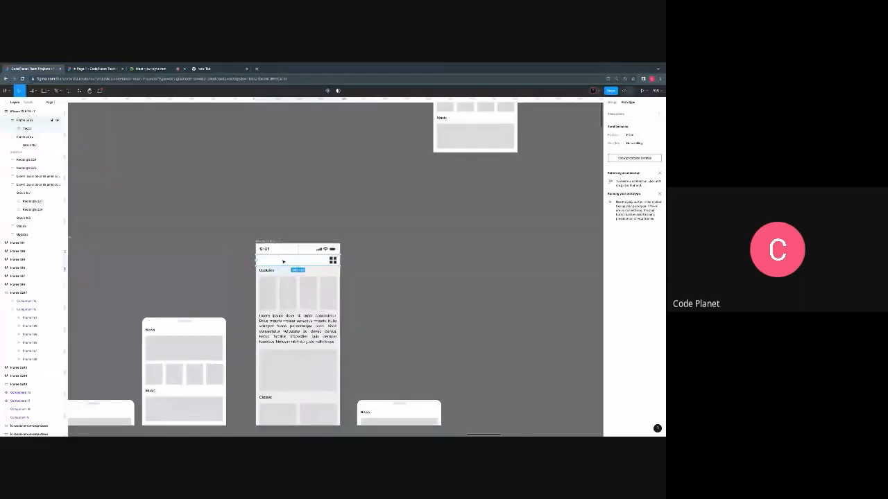
# - Check the phone screen with its header in the prototype preview, and return to the design file
pyautogui.press('Up')
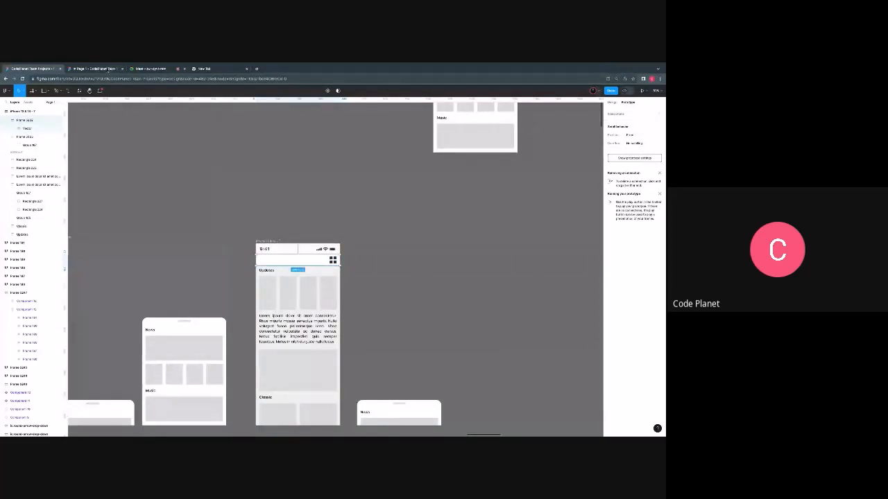
pyautogui.click(109, 70)
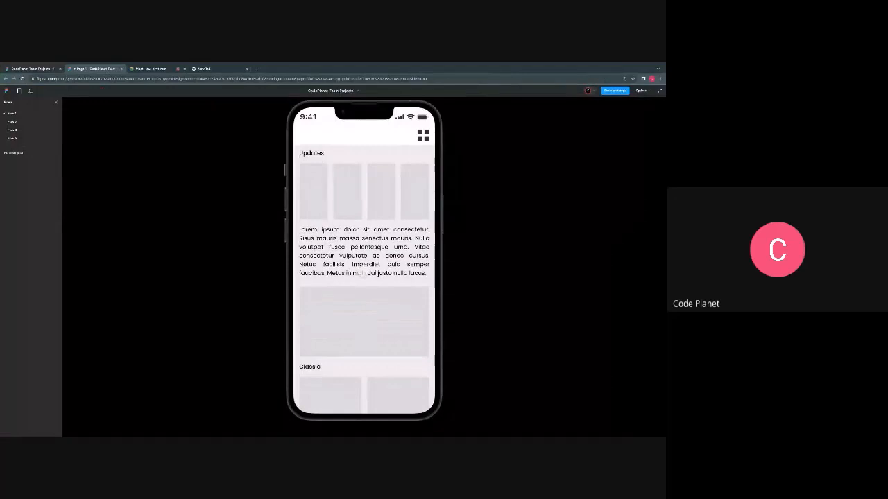
pyautogui.click(35, 70)
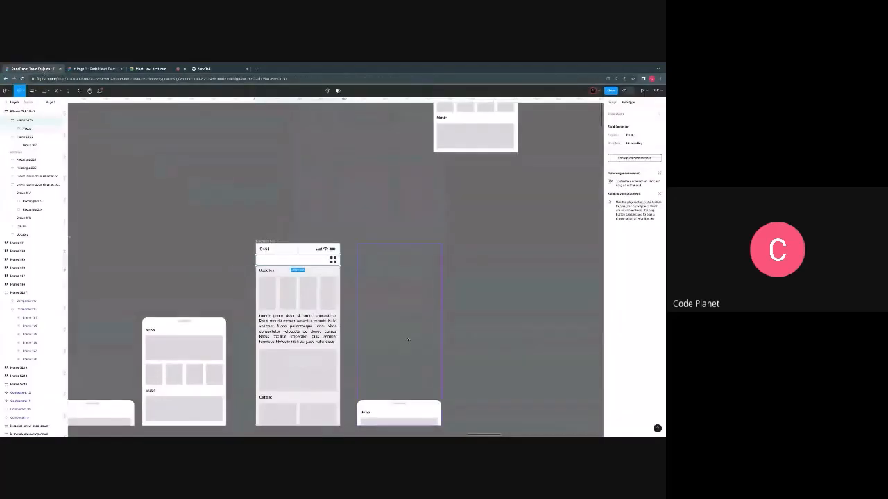
# - Move the Scroll Container instance into the phone screen and align it exactly with the screen's edges
pyautogui.scroll(-1, 406, 343)
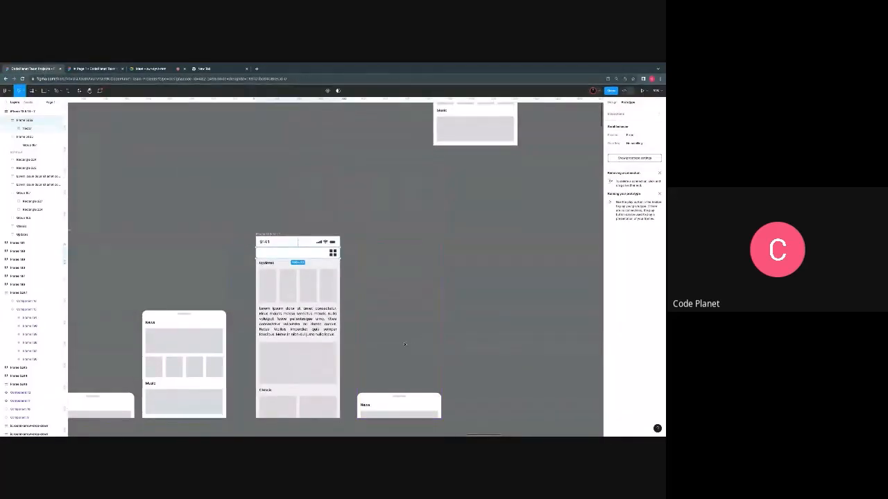
pyautogui.scroll(5, 404, 344)
pyautogui.scroll(-3, 428, 310)
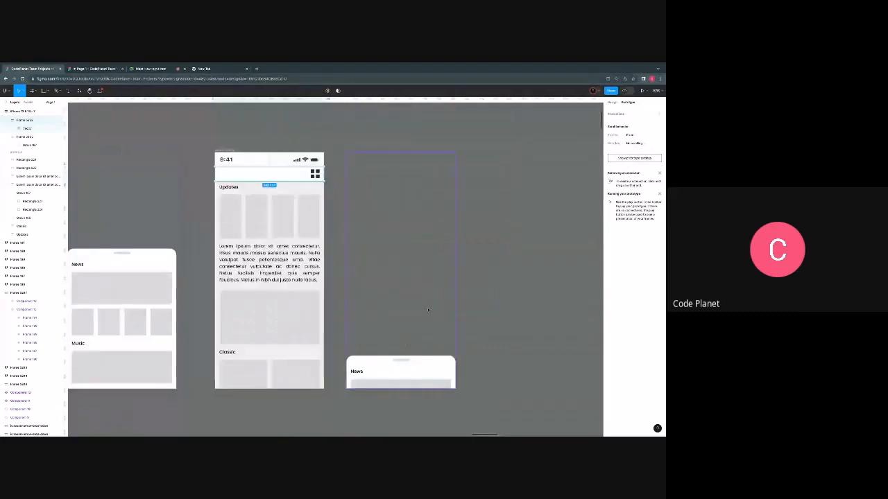
pyautogui.moveTo(428, 310); pyautogui.dragTo(297, 311)
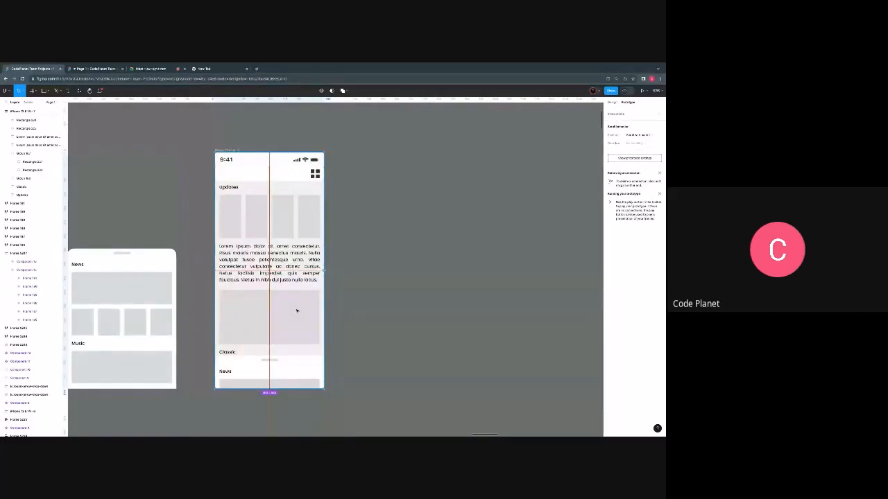
pyautogui.moveTo(297, 310); pyautogui.dragTo(297, 311)
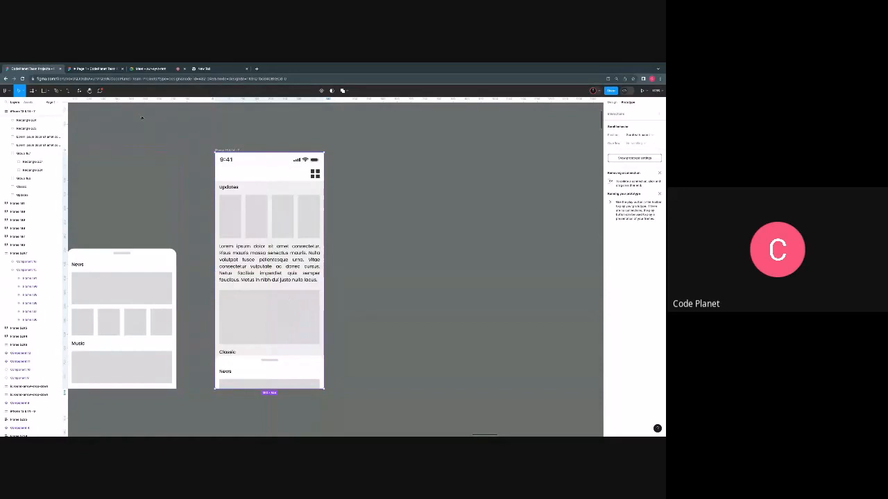
# - Test how the News panel behaves while scrolling the phone screen in the prototype preview, and return to the design file
pyautogui.scroll(2, 271, 233)
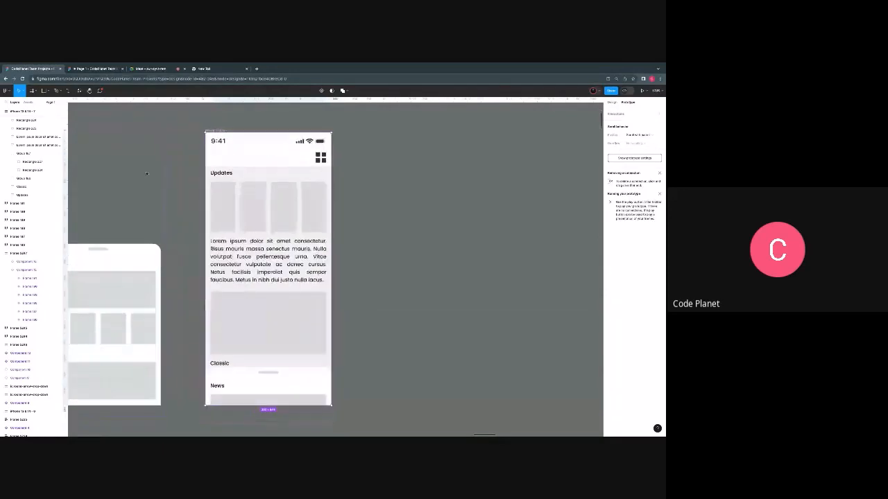
pyautogui.click(103, 69)
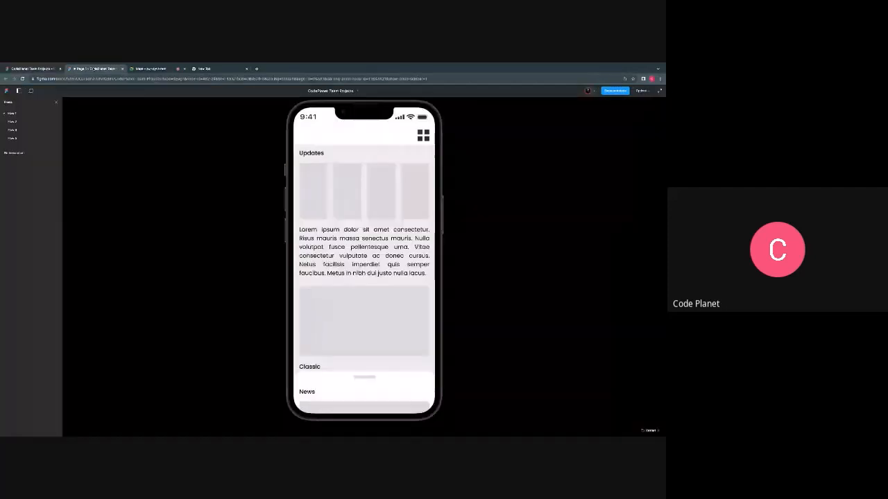
pyautogui.scroll(-1, 364, 278)
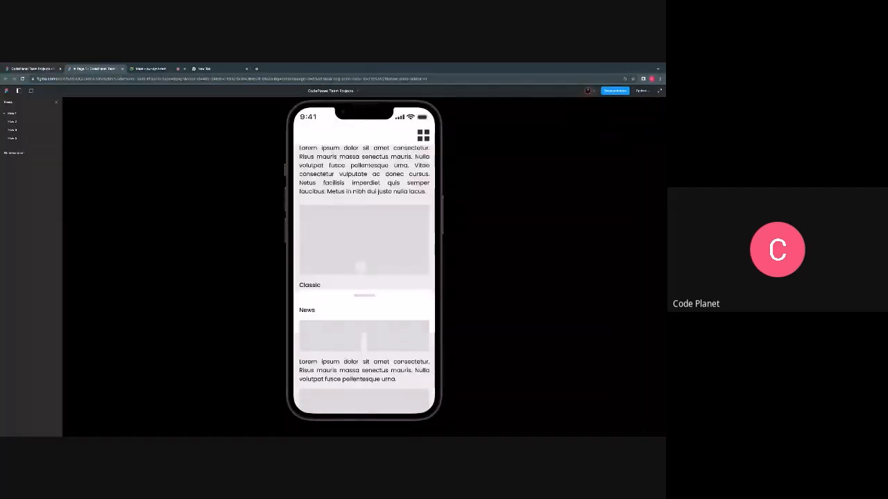
pyautogui.moveTo(360, 267); pyautogui.dragTo(363, 394)
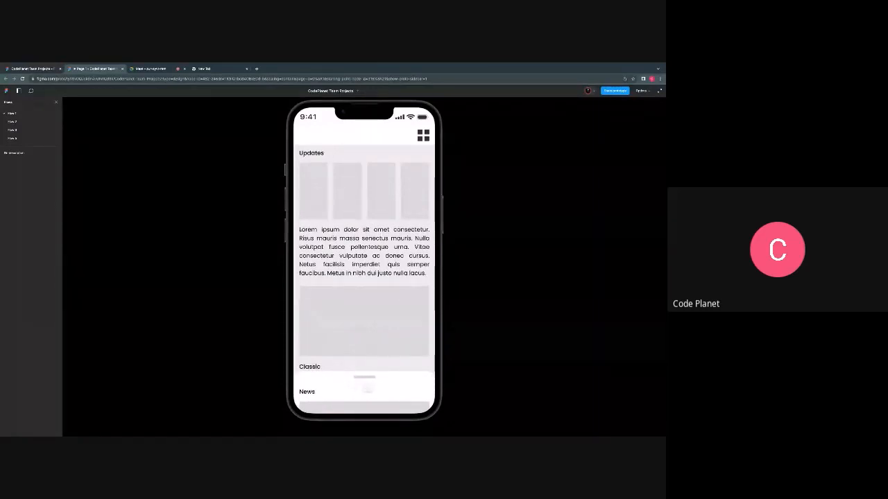
pyautogui.click(44, 70)
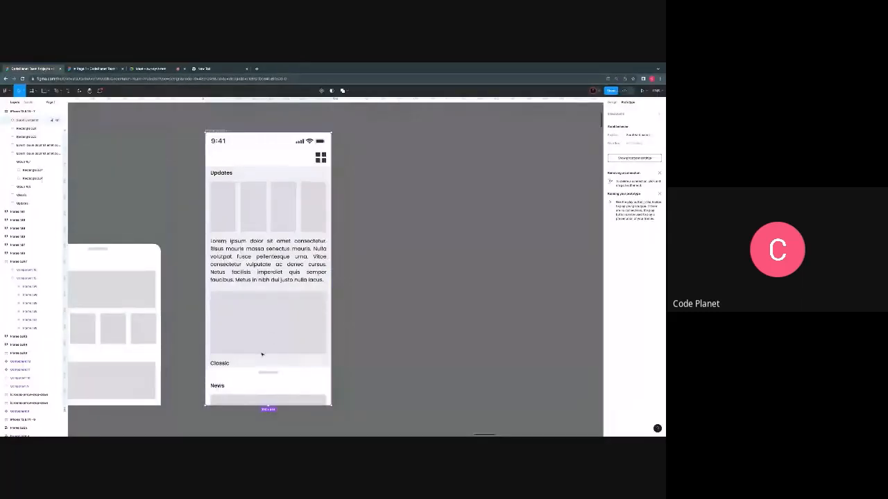
# - Reposition the Scroll Container instance flush inside the phone screen and set its scroll position to Fixed
pyautogui.moveTo(266, 289); pyautogui.dragTo(393, 365)
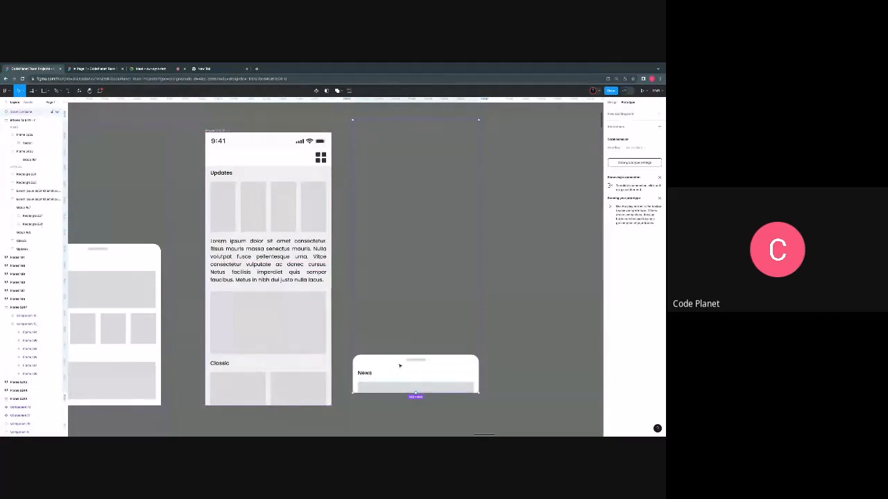
pyautogui.moveTo(406, 350); pyautogui.dragTo(258, 362)
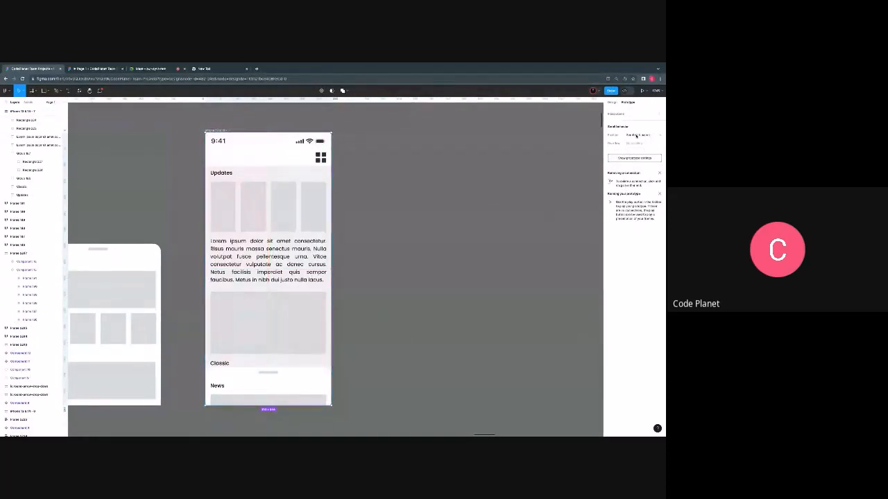
pyautogui.click(637, 136)
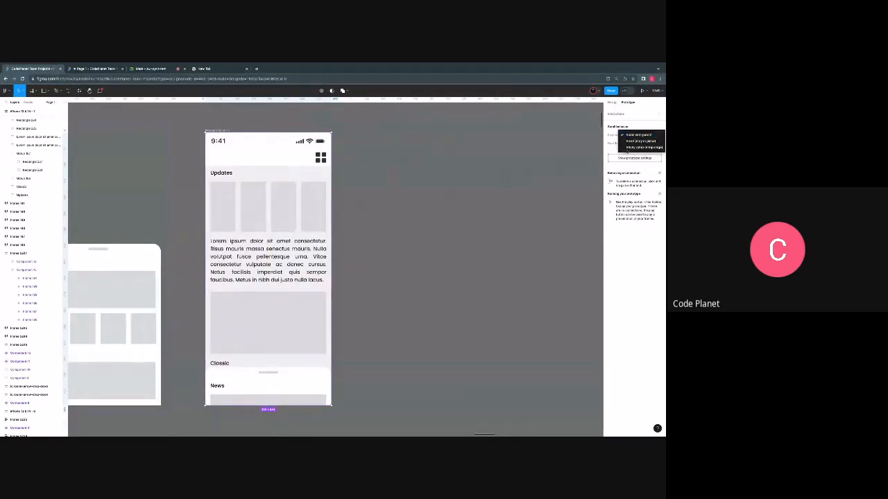
pyautogui.click(635, 142)
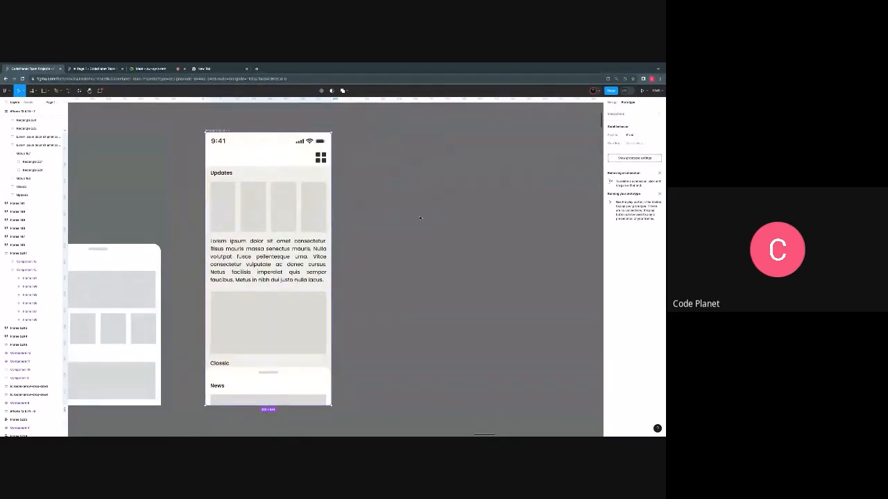
# - Test the page scrolling behind the News panel in the prototype preview, and return to the design file
pyautogui.click(86, 69)
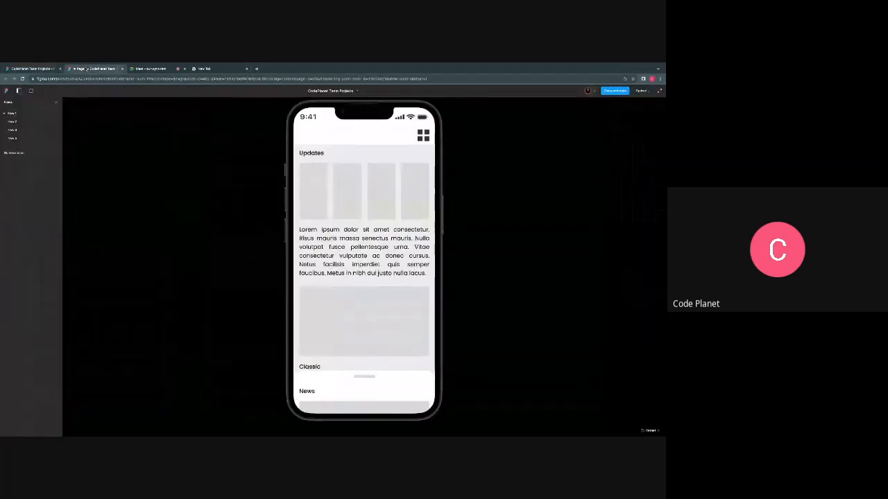
pyautogui.moveTo(368, 298)
pyautogui.mouseDown()
pyautogui.moveTo(370, 240)
pyautogui.moveTo(363, 305)
pyautogui.mouseUp()
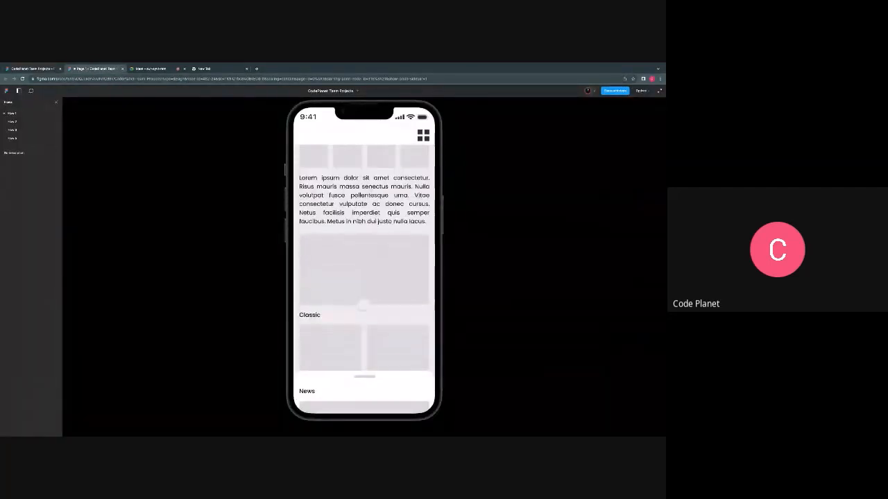
pyautogui.click(32, 68)
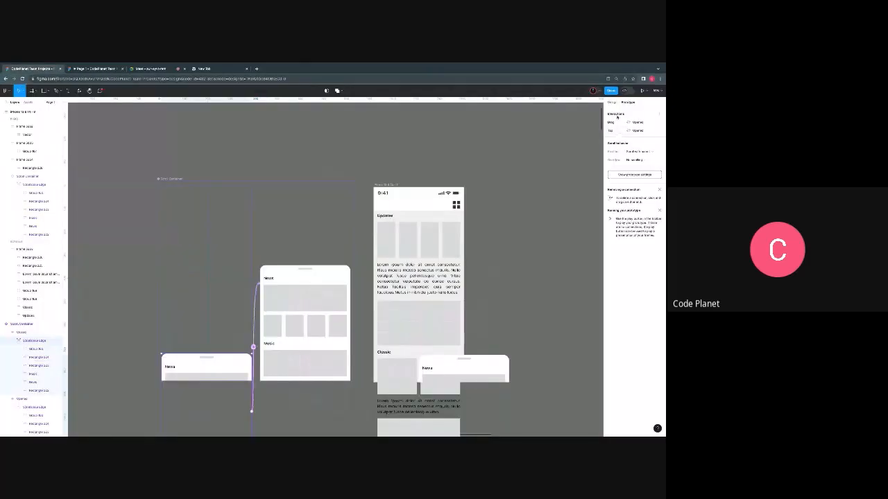
# - Change the fill of the News panel in the Closed variant of the Scroll Container to a very pale blue
pyautogui.click(613, 103)
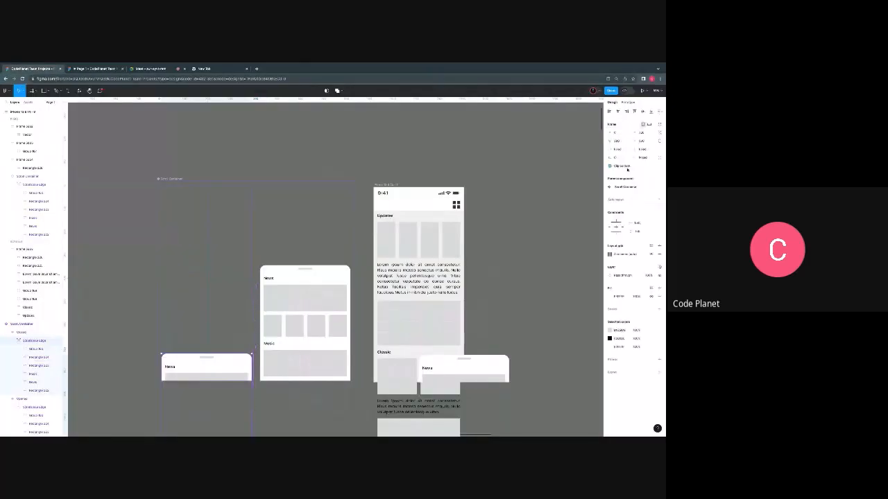
pyautogui.click(611, 297)
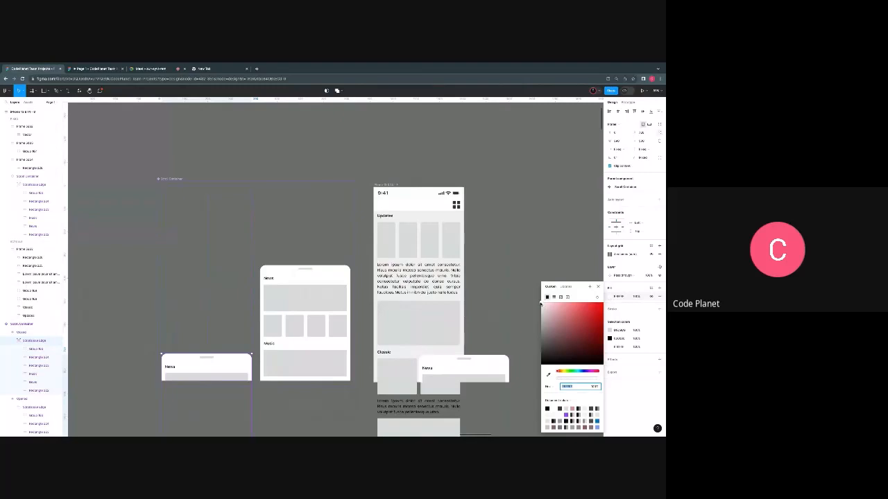
pyautogui.click(553, 327)
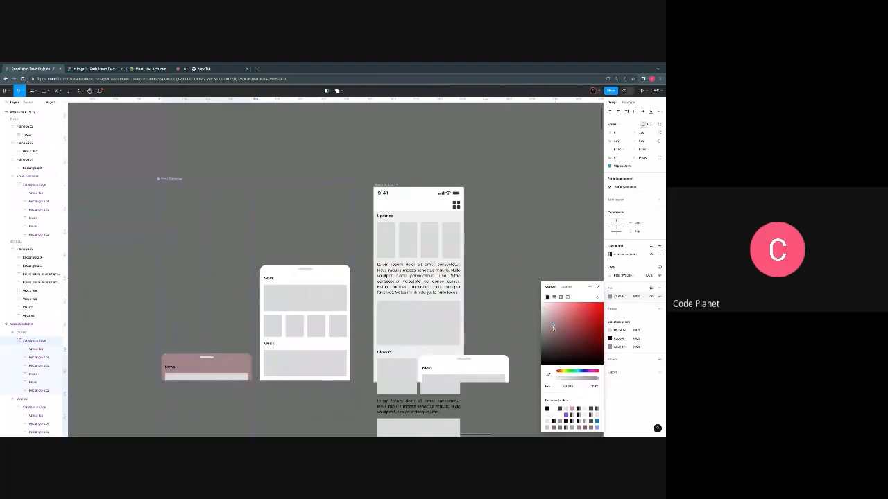
pyautogui.click(580, 371)
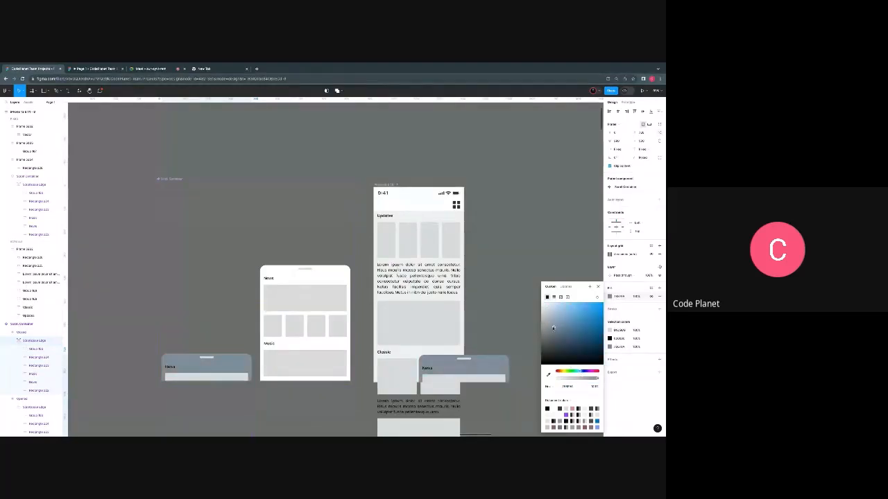
pyautogui.moveTo(553, 327); pyautogui.dragTo(558, 311)
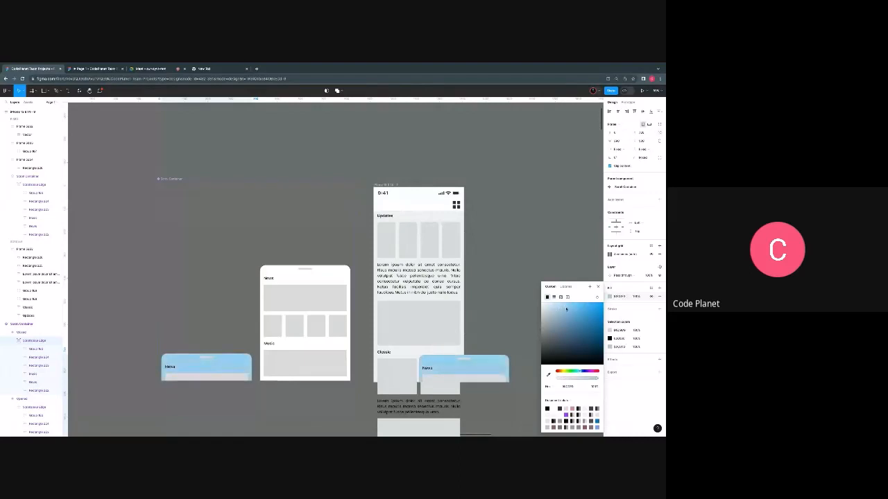
pyautogui.click(553, 312)
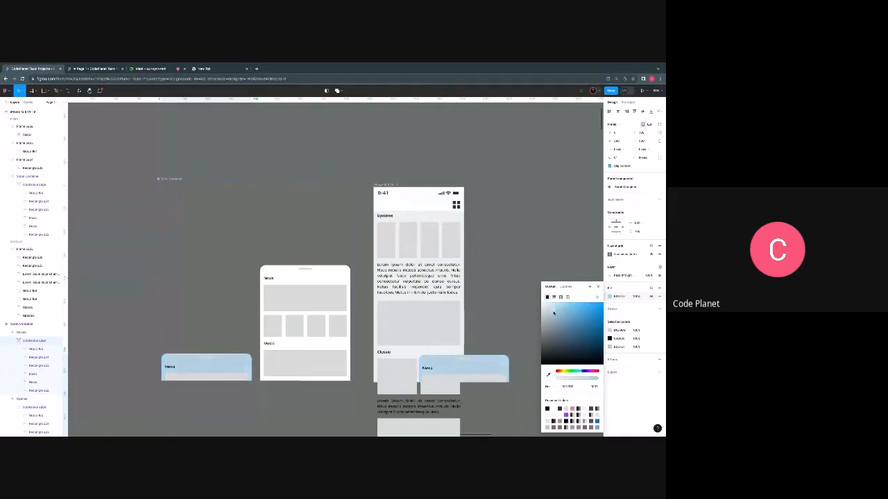
pyautogui.moveTo(554, 312); pyautogui.dragTo(550, 305)
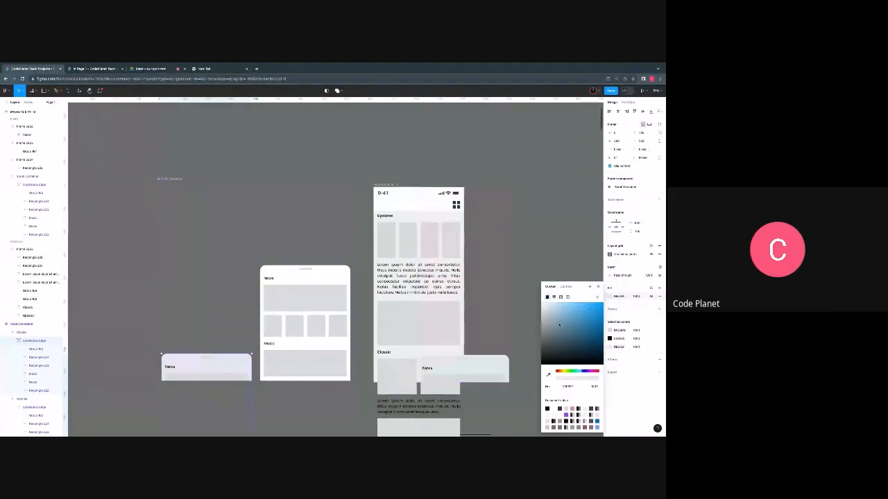
# - Fill the expanded News and Music drawer variant with the light blue sampled from the collapsed variant
pyautogui.click(620, 296)
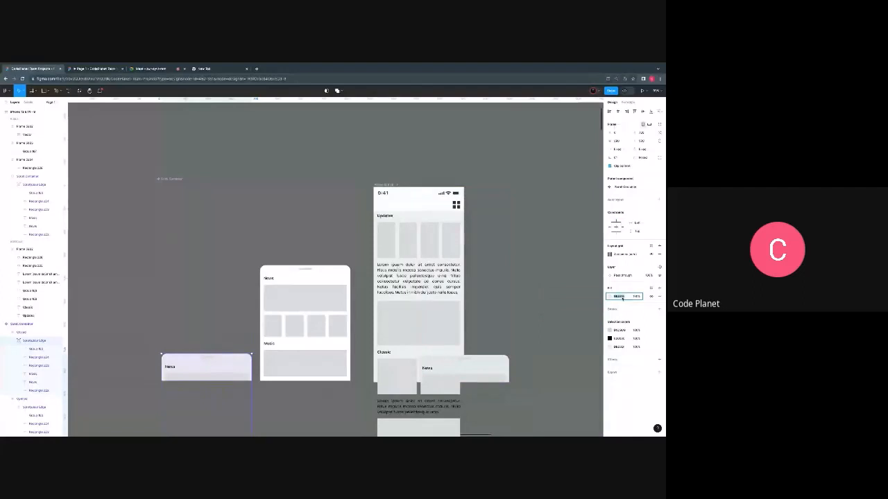
pyautogui.click(291, 281)
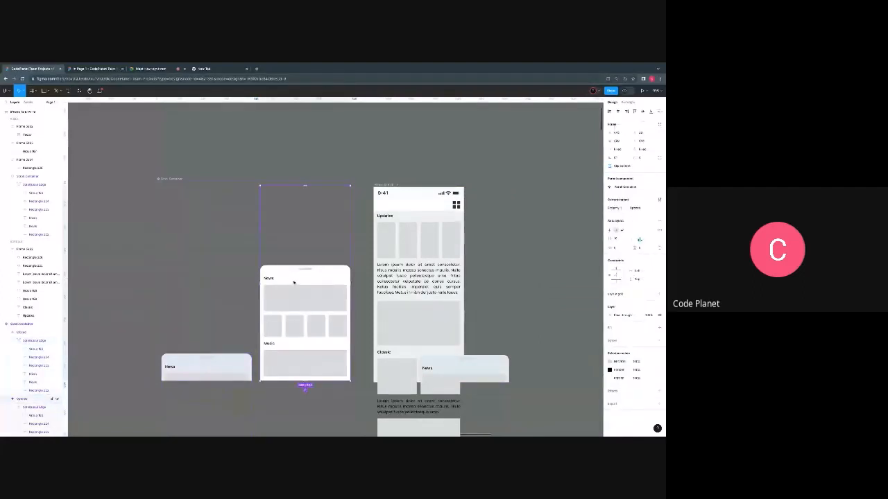
pyautogui.click(303, 280)
pyautogui.press('i')
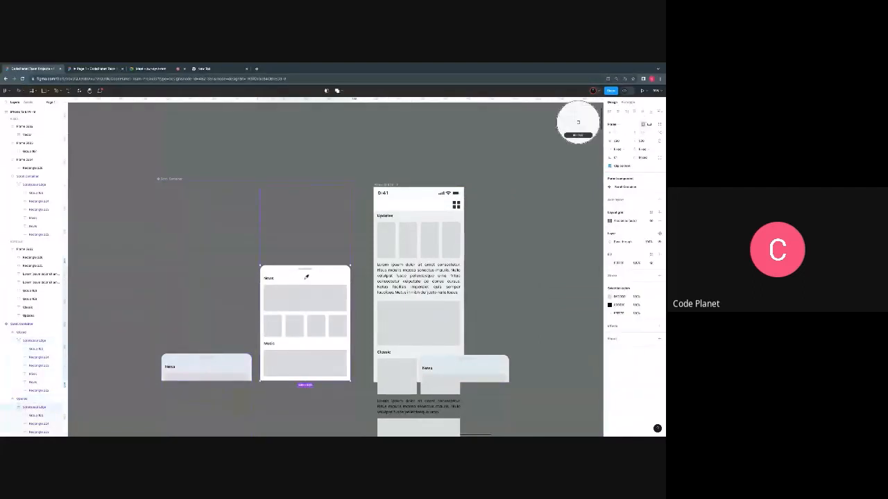
pyautogui.click(237, 361)
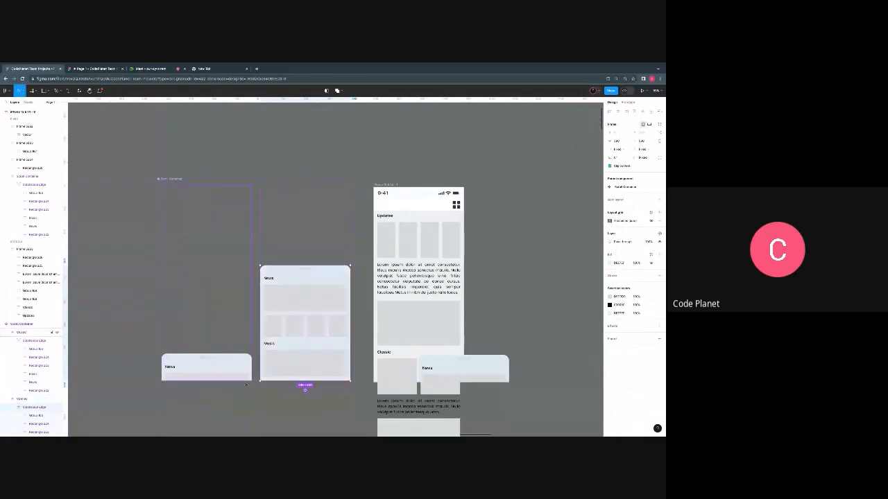
pyautogui.click(254, 130)
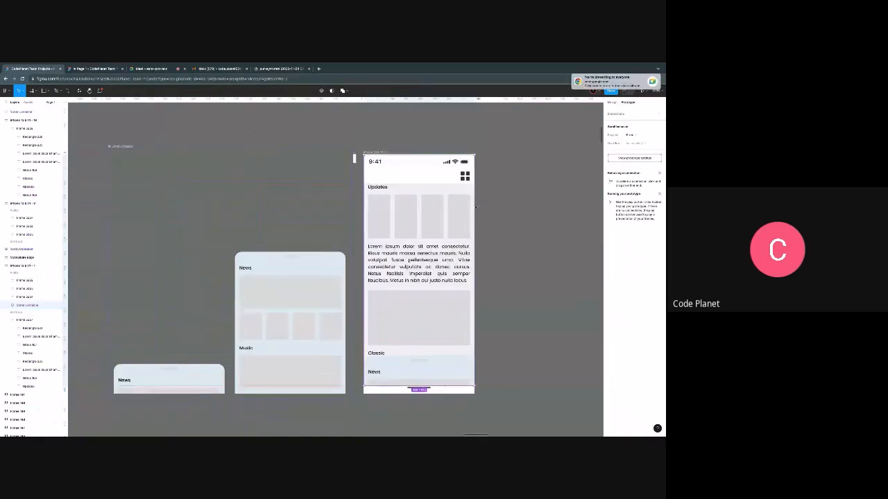
# - Move the News drawer instance and then the long content frame out of the phone screen onto empty canvas beside it
pyautogui.scroll(-1, 486, 225)
pyautogui.scroll(1, 486, 224)
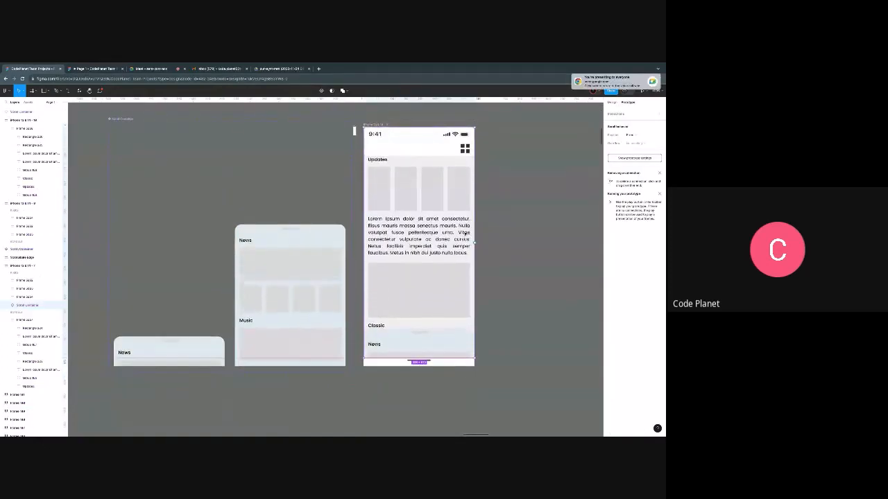
pyautogui.moveTo(432, 254); pyautogui.dragTo(556, 252)
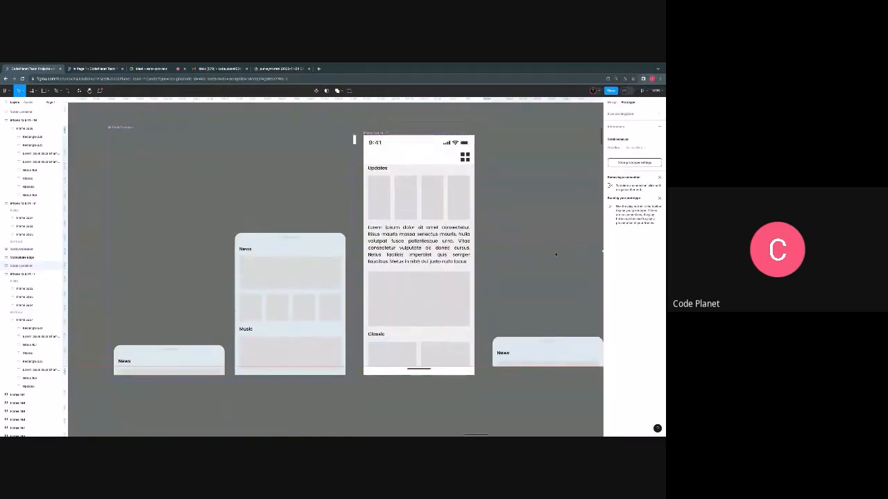
pyautogui.scroll(-2, 427, 249)
pyautogui.moveTo(426, 248); pyautogui.dragTo(530, 238)
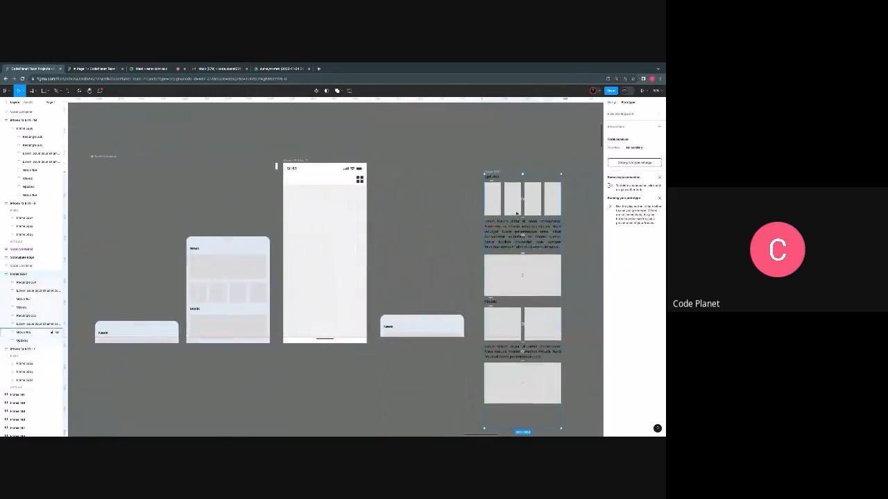
# - Ungroup the long content frame and select several of its released elements to check them individually
pyautogui.scroll(-1, 501, 230)
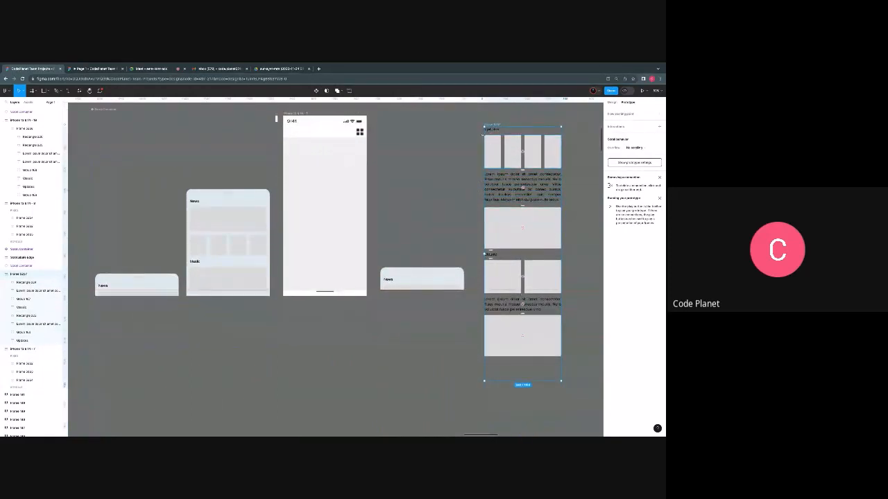
pyautogui.hscroll(1, 495, 143)
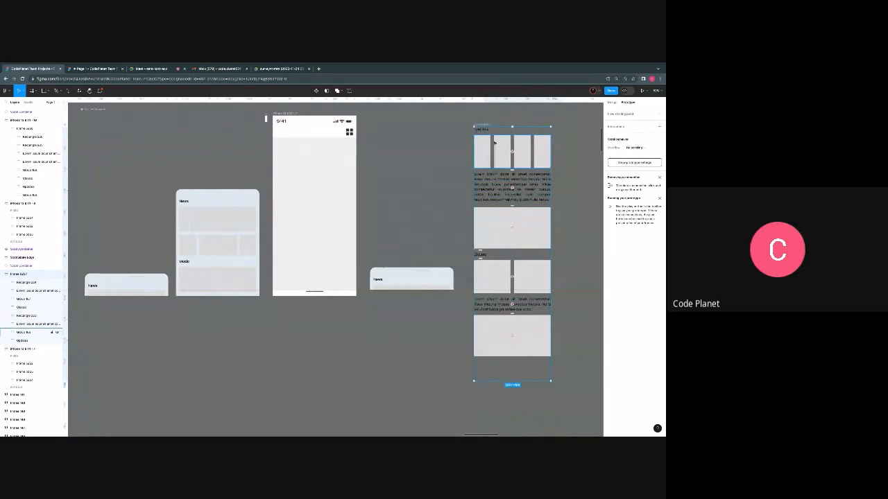
pyautogui.hscroll(2, 494, 142)
pyautogui.rightClick(465, 126)
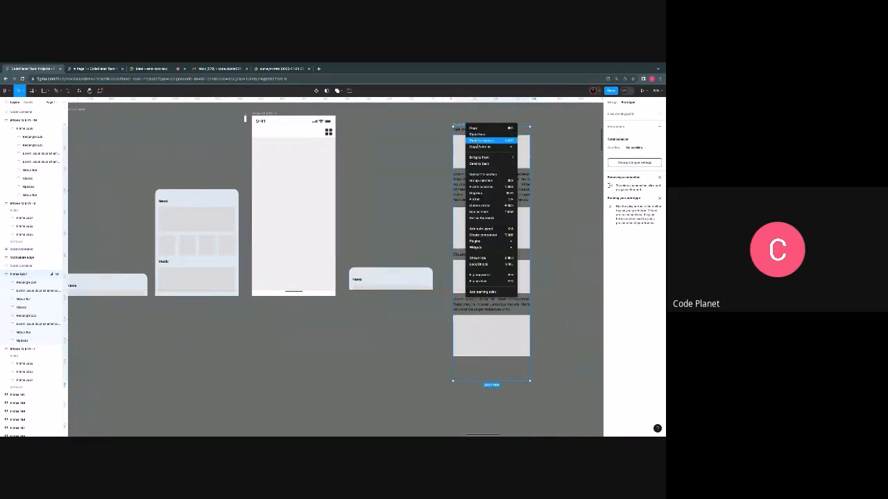
pyautogui.click(476, 193)
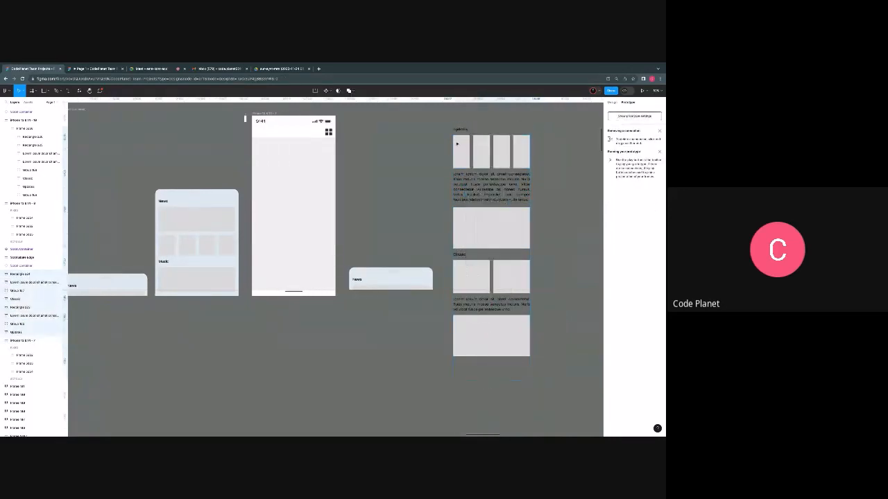
pyautogui.click(459, 137)
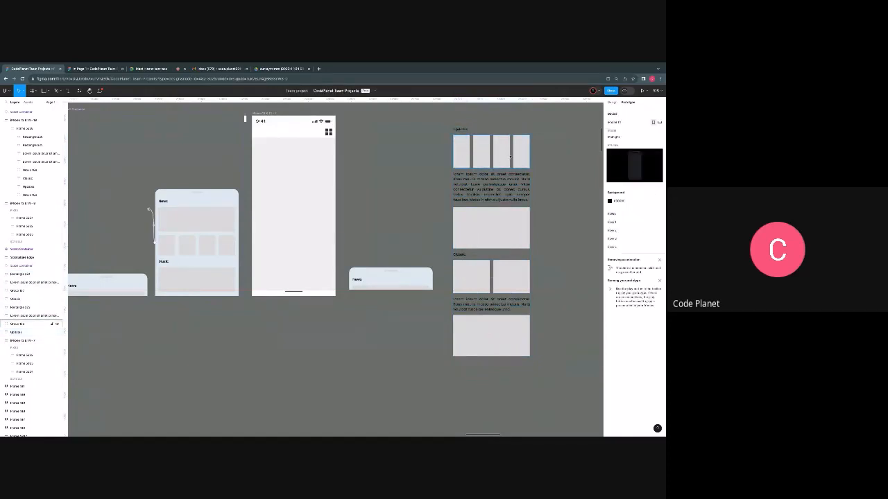
pyautogui.click(498, 210)
pyautogui.click(505, 281)
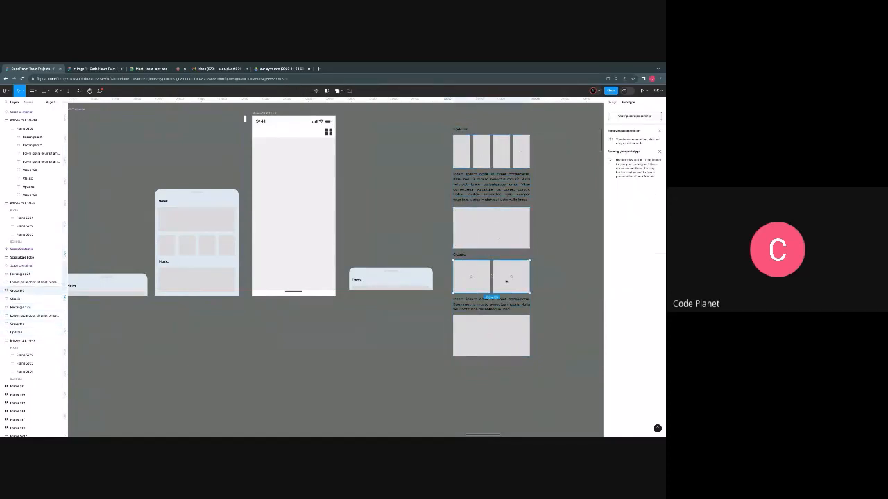
pyautogui.click(515, 323)
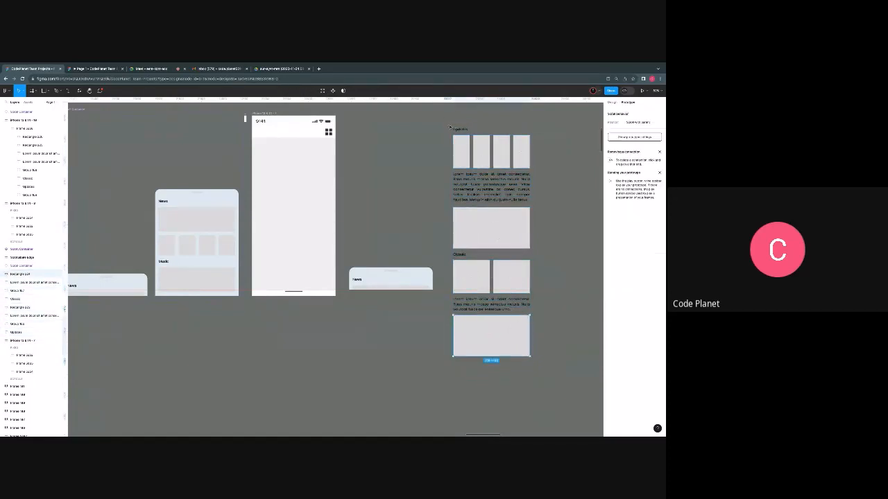
# - Frame all the loose content elements together and place the new frame inside the phone screen below its header
pyautogui.moveTo(450, 128); pyautogui.dragTo(543, 368)
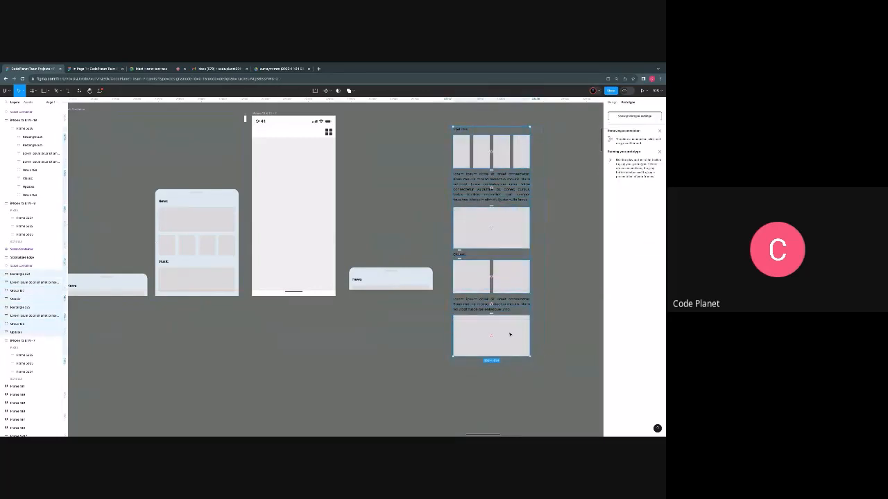
pyautogui.rightClick(510, 335)
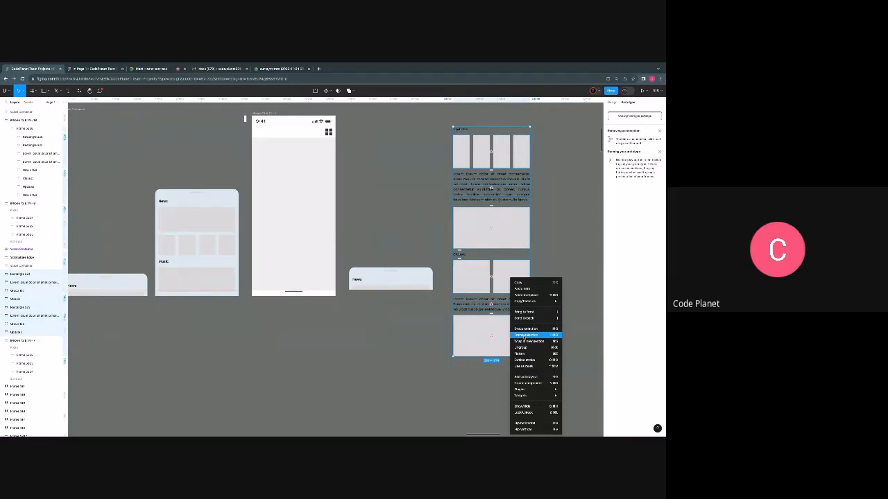
pyautogui.click(525, 335)
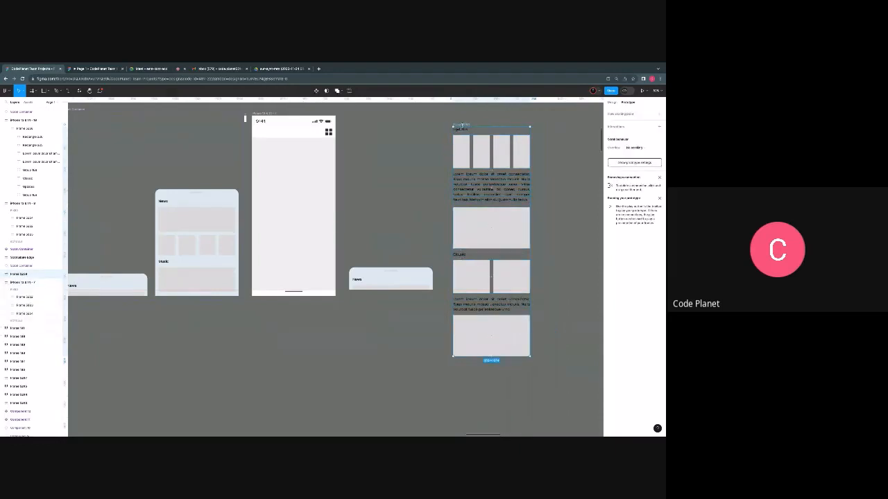
pyautogui.moveTo(463, 125); pyautogui.dragTo(498, 118)
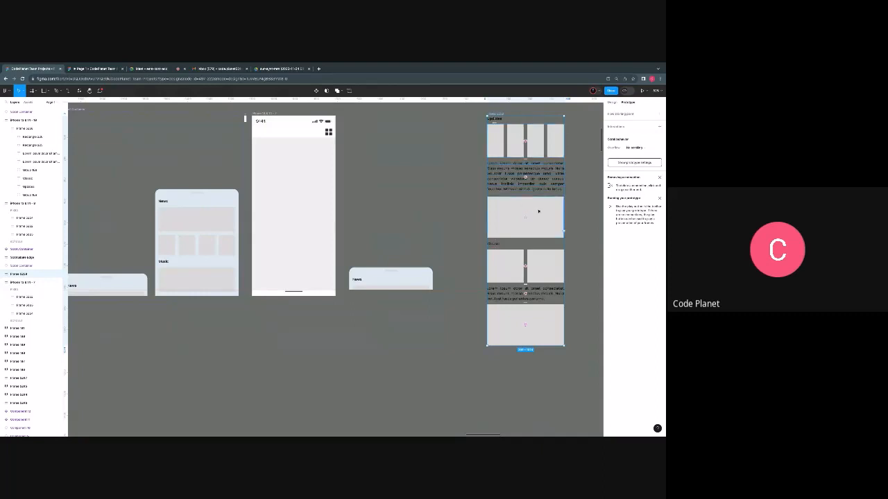
pyautogui.moveTo(540, 211); pyautogui.dragTo(308, 236)
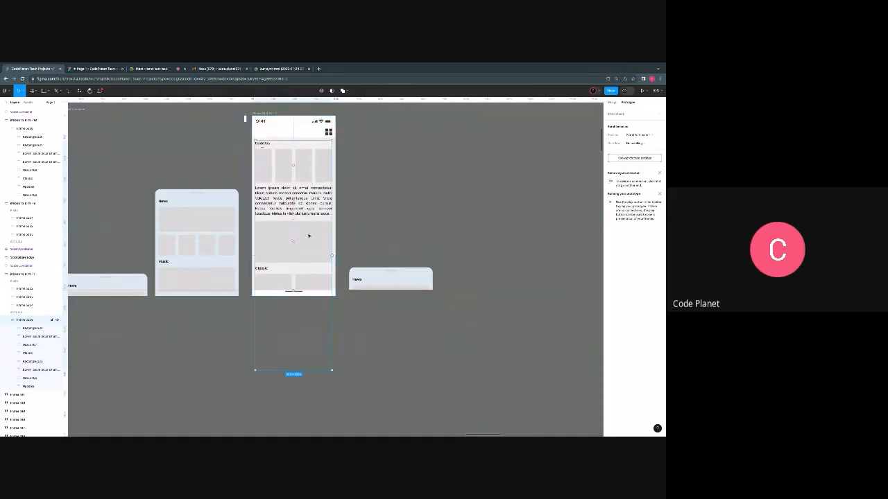
# - Try Vertical scroll overflow on the content frame and reset it to No scrolling
pyautogui.click(641, 143)
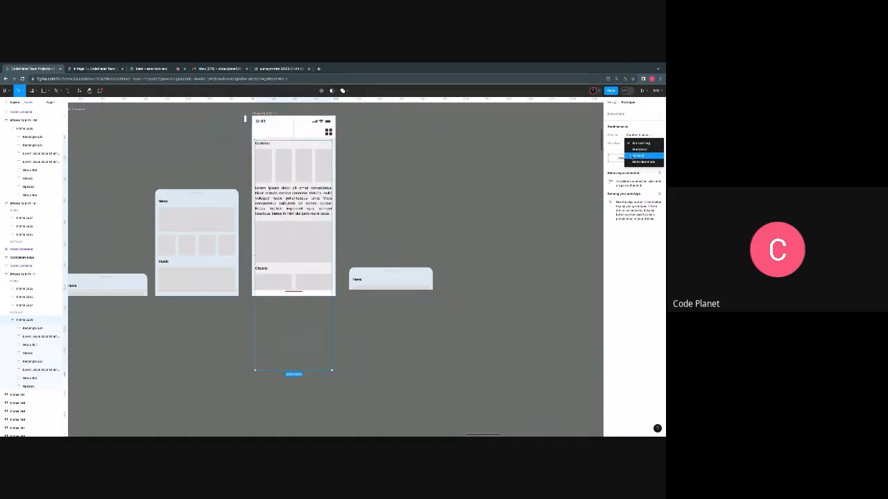
pyautogui.click(642, 157)
pyautogui.click(635, 143)
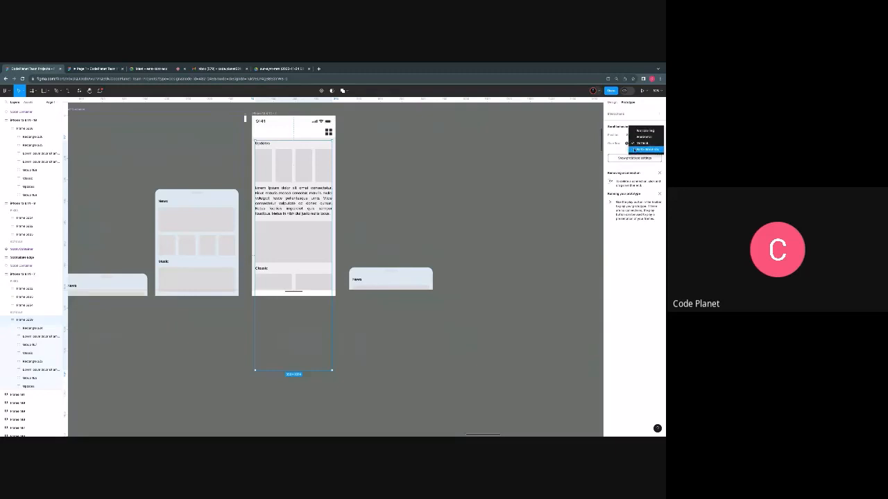
pyautogui.click(635, 132)
# - Select the phone screen and test in the prototype preview how far its content scrolls vertically beneath the fixed header
pyautogui.click(269, 113)
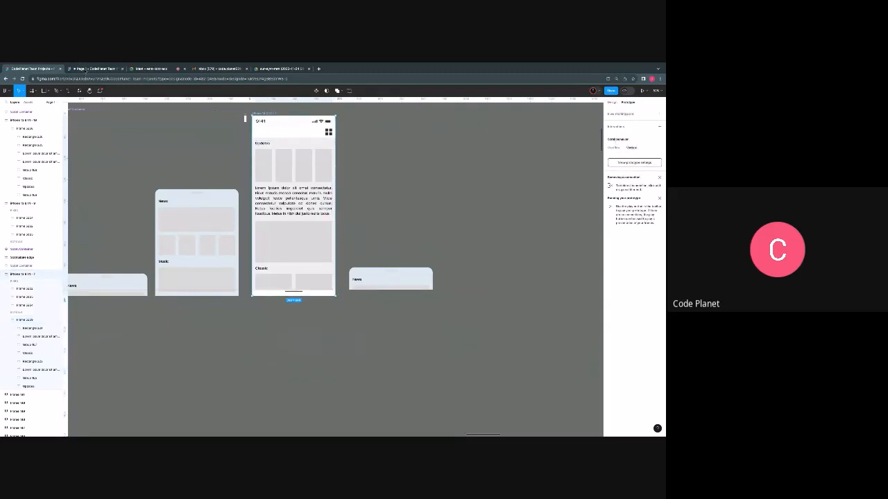
pyautogui.click(86, 71)
pyautogui.scroll(-5, 364, 277)
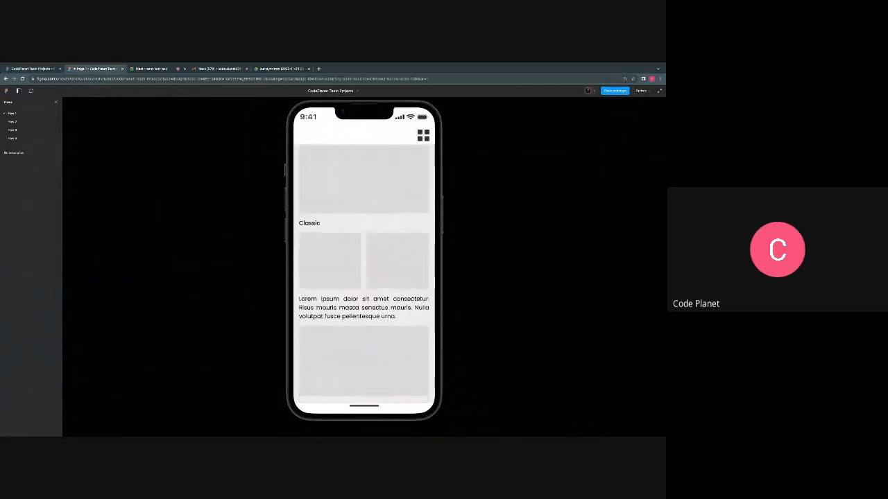
pyautogui.scroll(1, 364, 360)
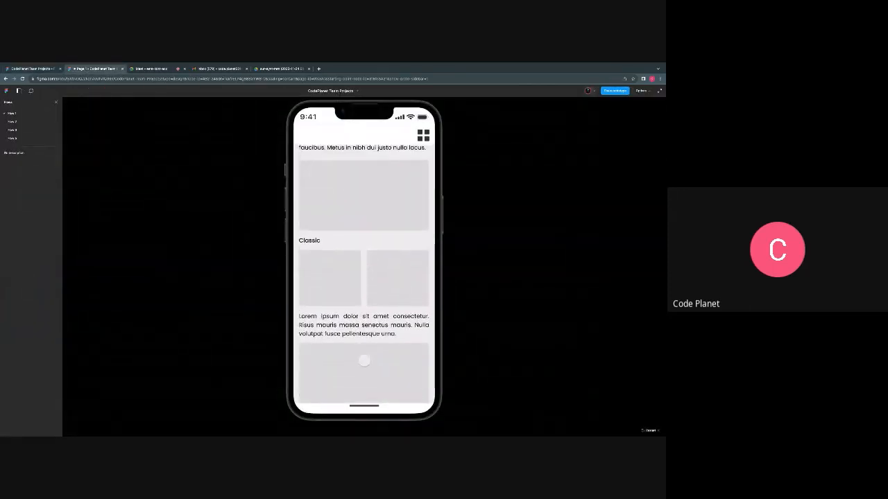
pyautogui.scroll(-3, 364, 347)
pyautogui.scroll(1, 355, 262)
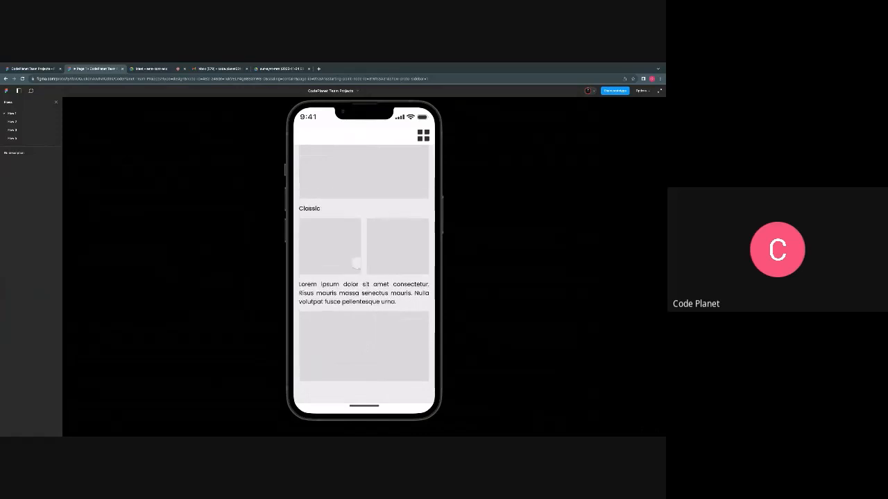
pyautogui.scroll(2, 355, 263)
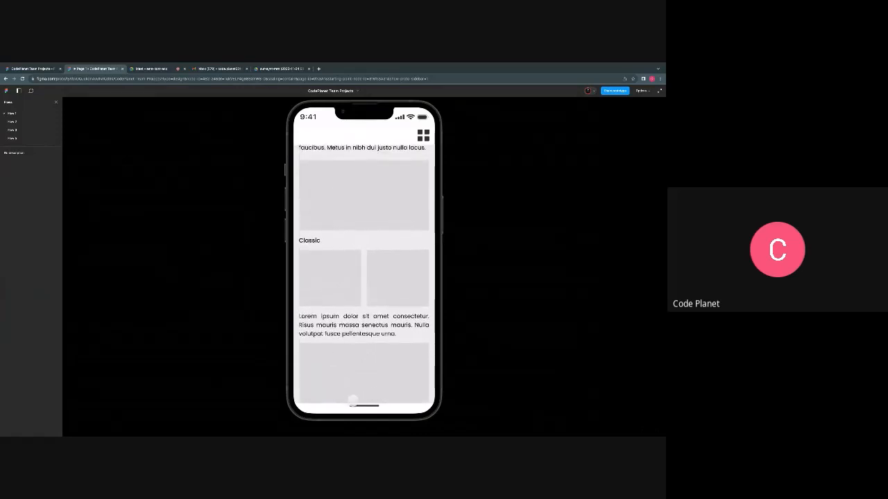
pyautogui.scroll(-2, 358, 379)
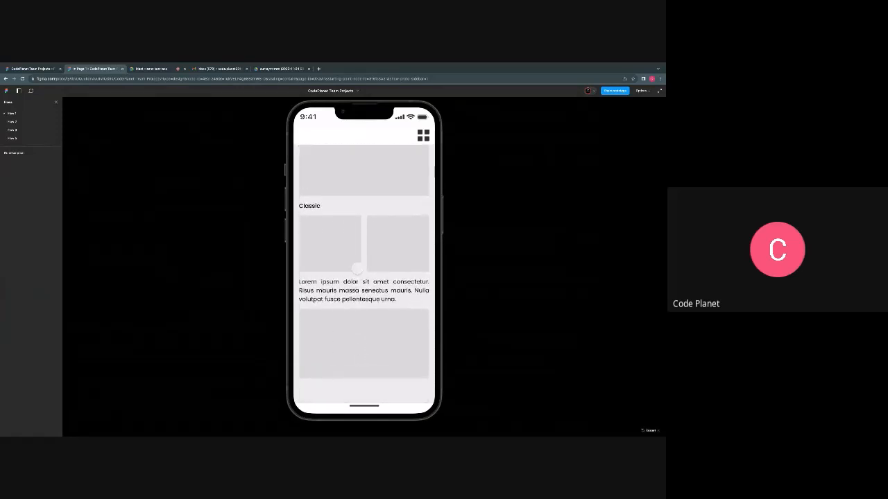
pyautogui.scroll(2, 357, 268)
pyautogui.scroll(4, 355, 269)
pyautogui.scroll(-4, 351, 272)
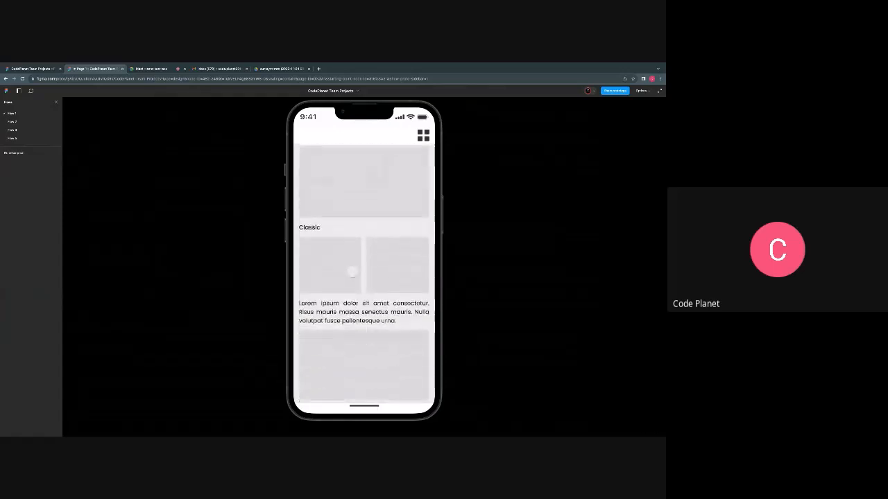
pyautogui.scroll(4, 352, 272)
pyautogui.scroll(-4, 359, 292)
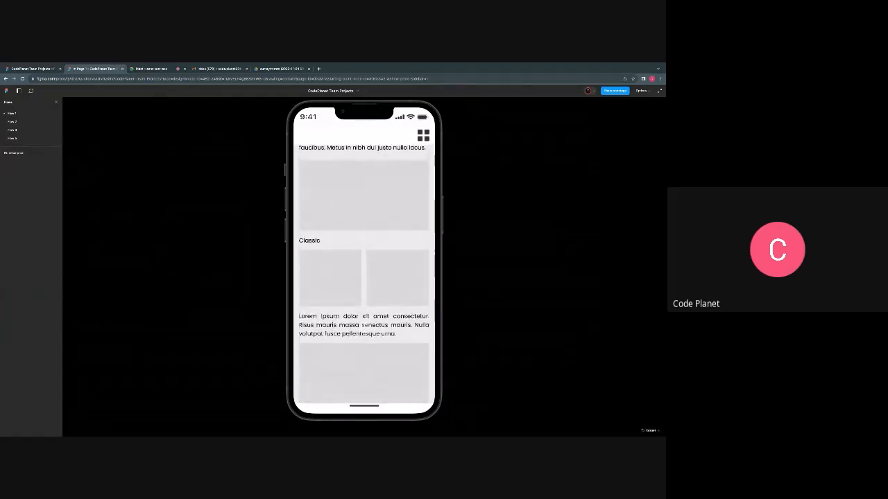
pyautogui.scroll(-2, 364, 326)
# - Return to the design file and move the content frame out of the phone screen to the empty canvas beyond the drawer instance
pyautogui.click(43, 69)
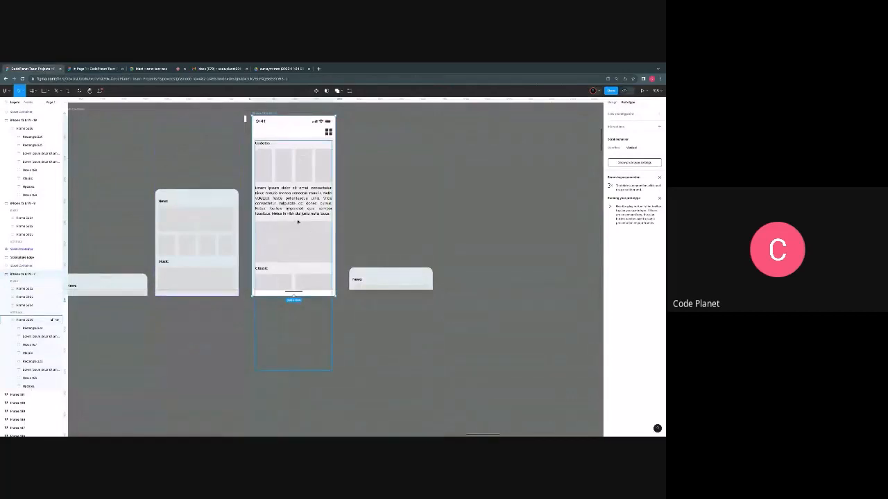
pyautogui.moveTo(297, 222); pyautogui.dragTo(459, 243)
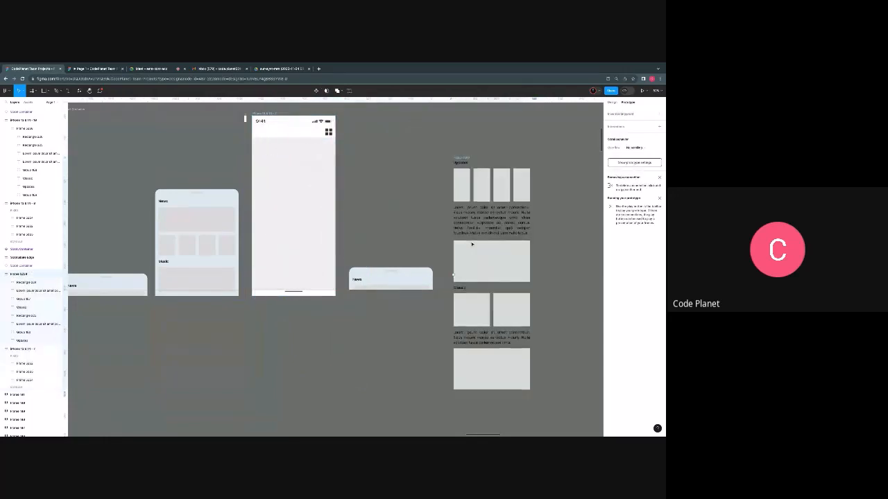
pyautogui.hscroll(4, 462, 250)
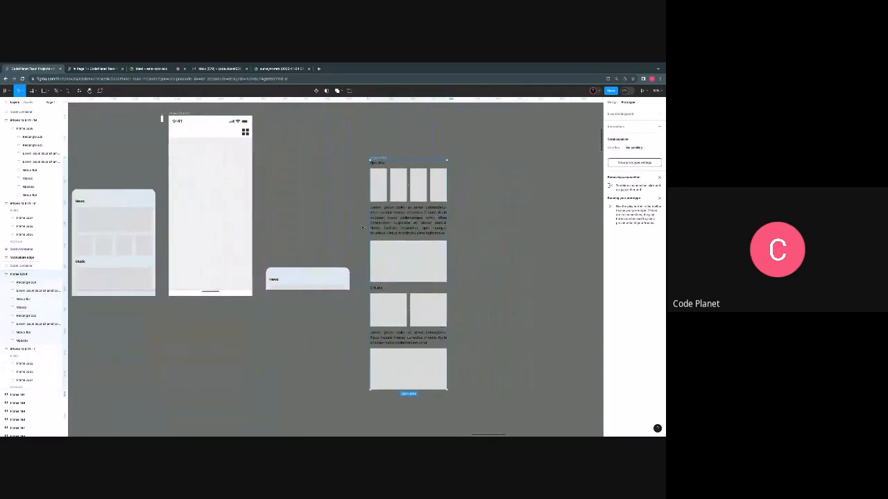
pyautogui.hscroll(1, 335, 244)
pyautogui.hscroll(2, 335, 245)
pyautogui.scroll(-2, 329, 268)
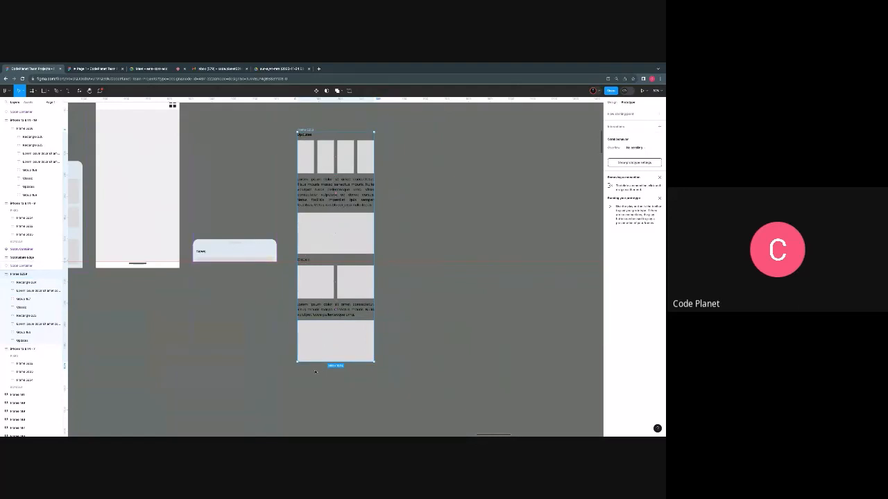
pyautogui.scroll(-1, 315, 362)
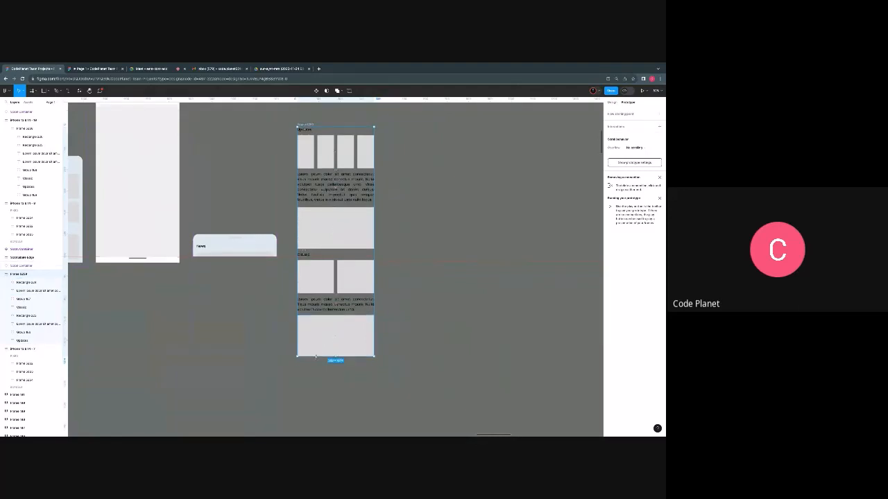
# - Extend the content frame's lower edge past its last block and place the frame inside the phone screen below the header
pyautogui.moveTo(315, 357); pyautogui.dragTo(317, 386)
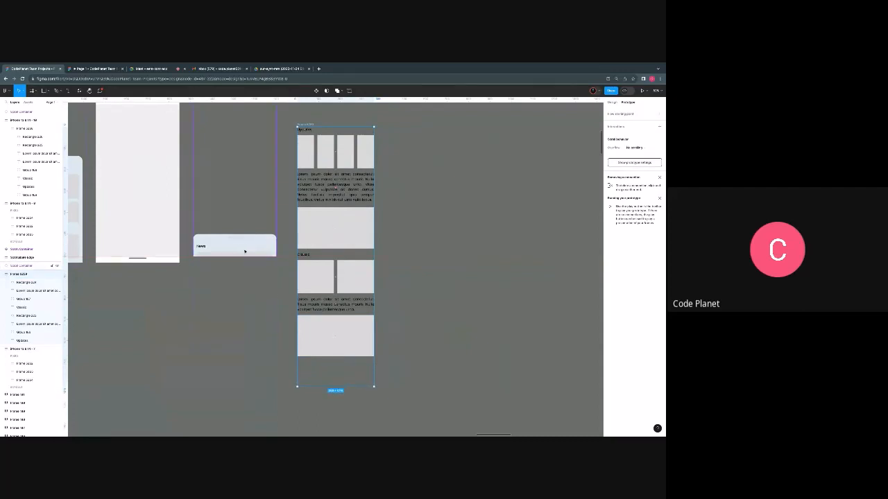
pyautogui.scroll(3, 344, 228)
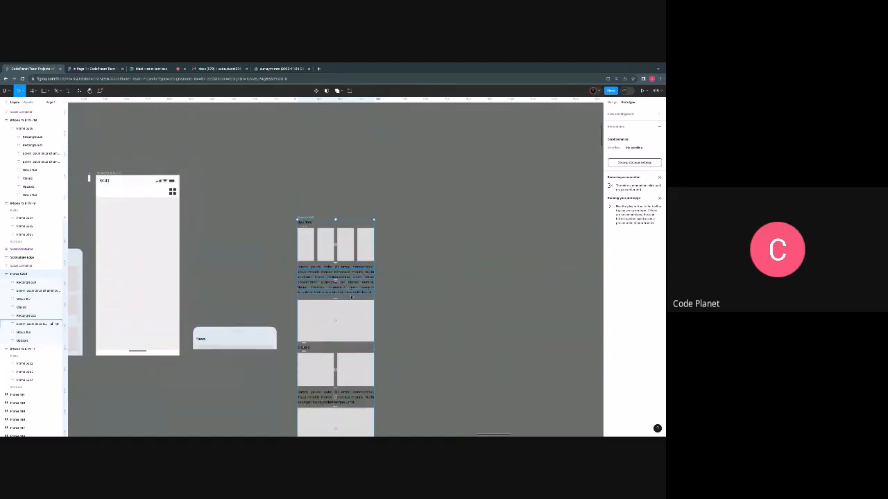
pyautogui.moveTo(356, 321); pyautogui.dragTo(148, 306)
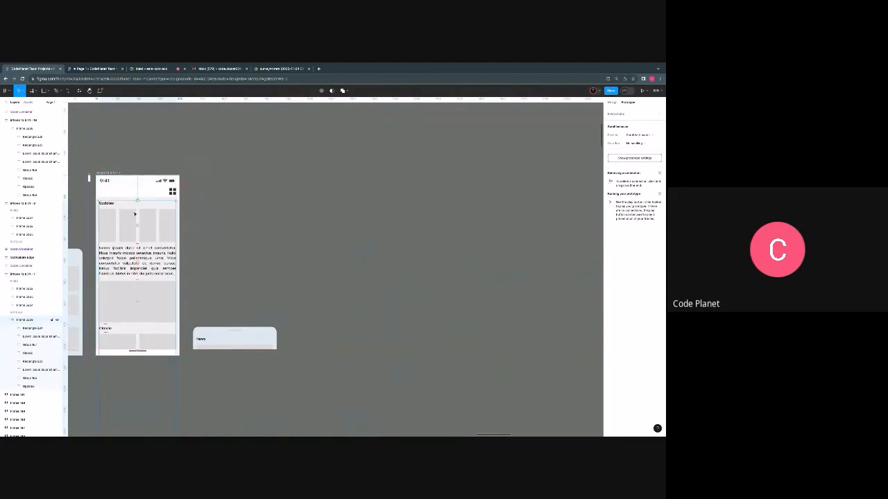
pyautogui.click(612, 103)
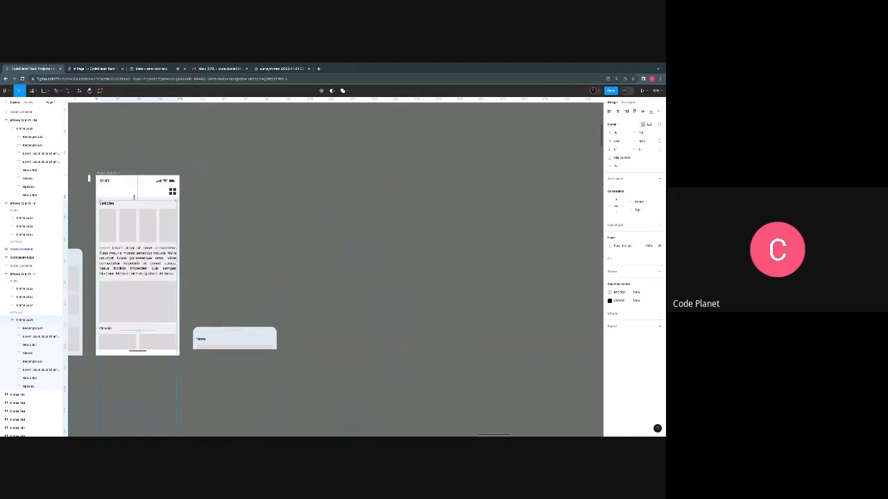
pyautogui.keyDown('shift'); pyautogui.click(134, 195); pyautogui.keyUp('shift')
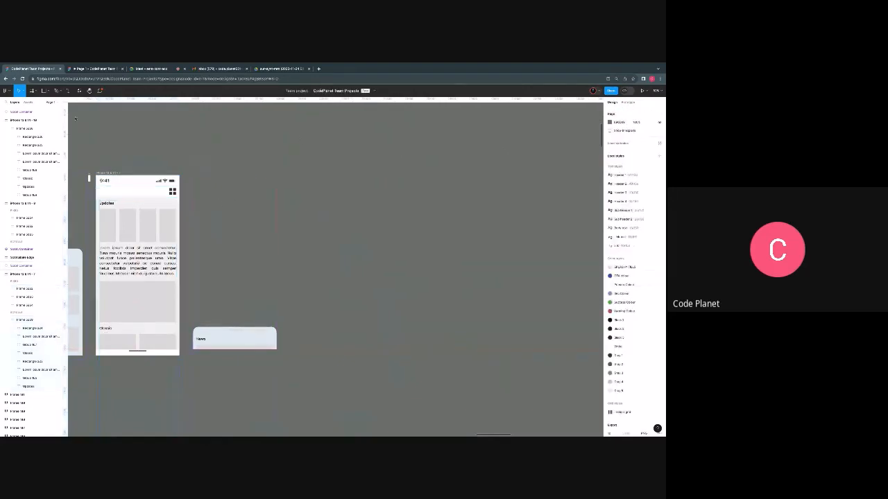
# - Test in the prototype preview how far the extended content scrolls beneath the fixed header, and return to the design file
pyautogui.click(88, 69)
pyautogui.moveTo(342, 272); pyautogui.dragTo(347, 216)
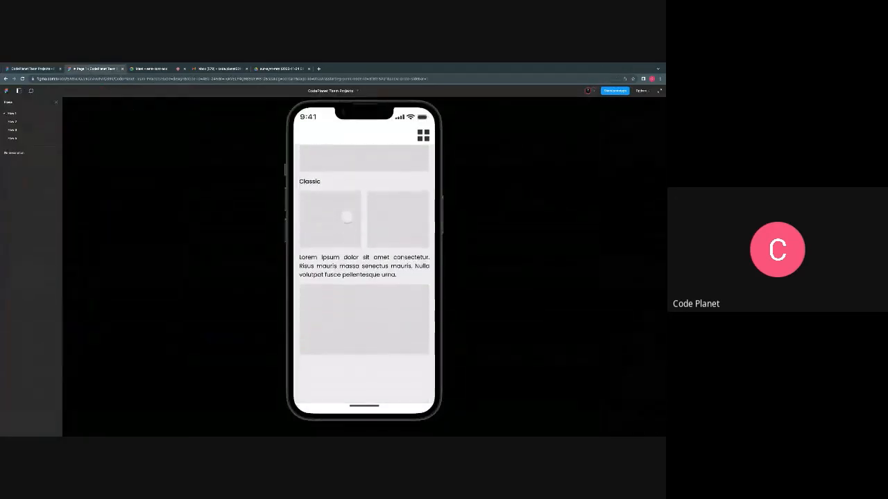
pyautogui.moveTo(374, 298); pyautogui.dragTo(378, 394)
pyautogui.moveTo(376, 345); pyautogui.dragTo(382, 299)
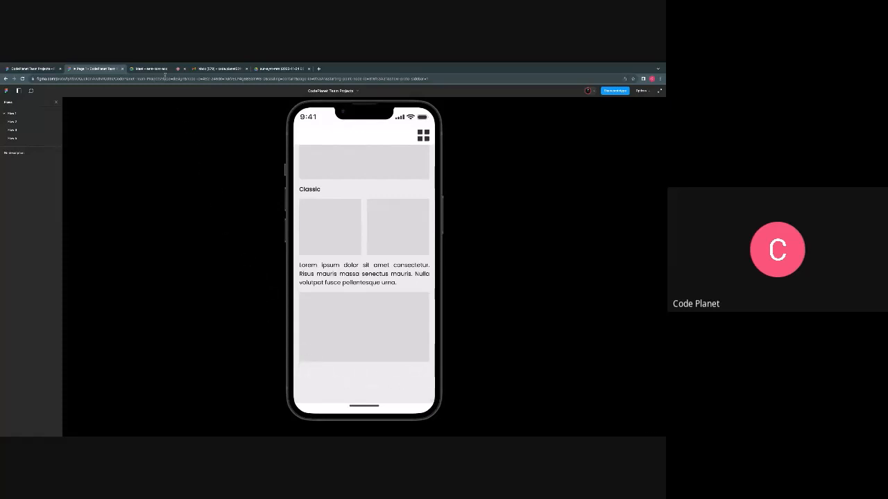
pyautogui.click(154, 69)
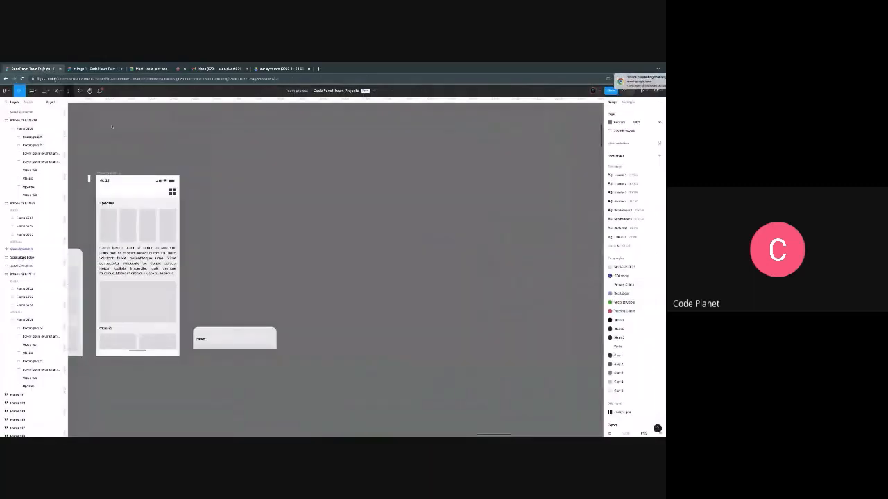
pyautogui.click(32, 68)
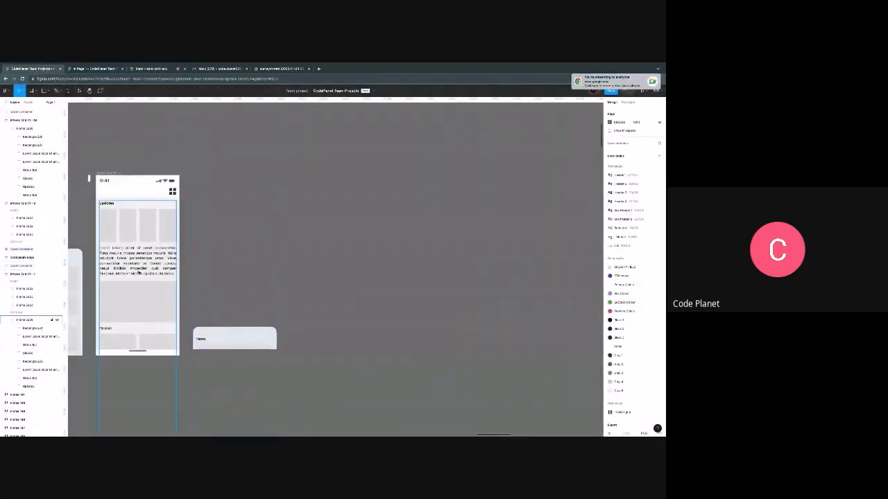
# - Move the content frame out of the phone screen onto empty canvas, and shift it and the News drawer instance farther away from the screen
pyautogui.moveTo(134, 274); pyautogui.dragTo(334, 249)
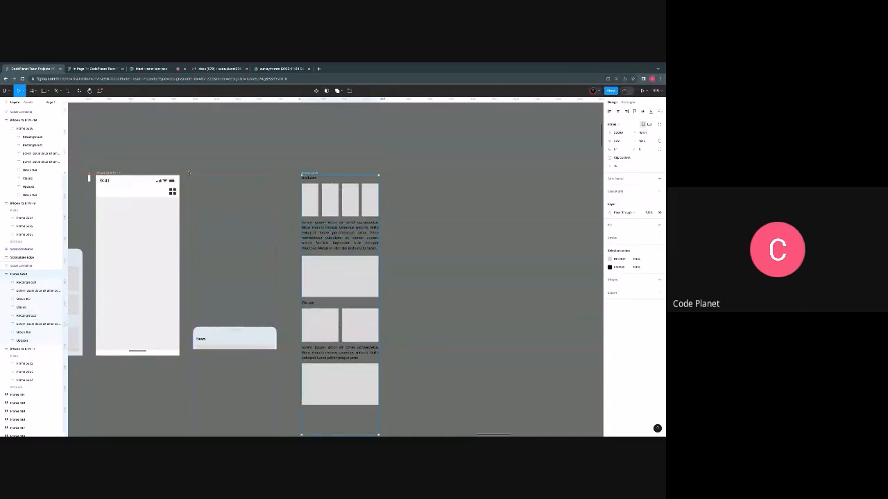
pyautogui.moveTo(189, 173); pyautogui.dragTo(421, 420)
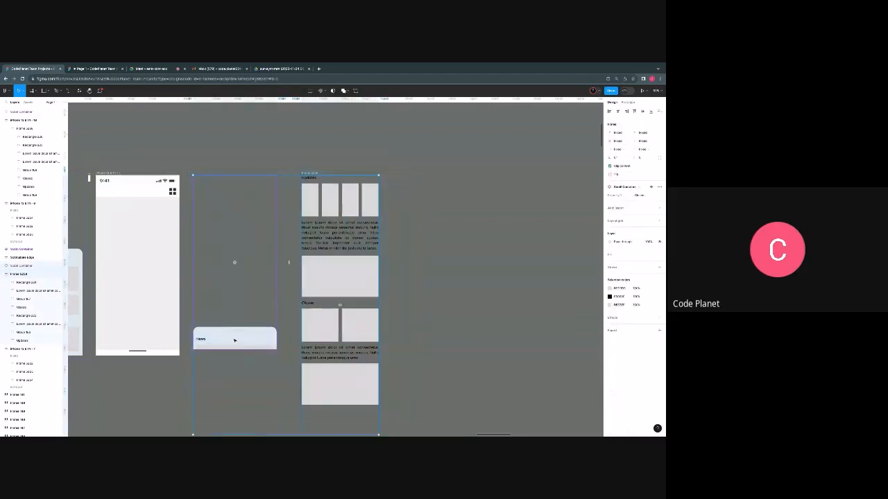
pyautogui.moveTo(234, 340); pyautogui.dragTo(337, 339)
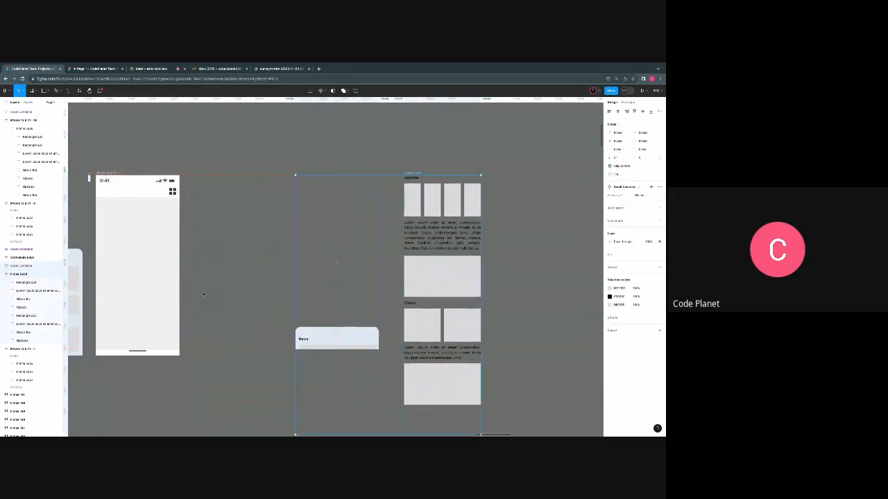
# - Add a new frame from the iPhone 13 & 14 preset and place it directly beside the phone screen, with their tops aligned
pyautogui.click(32, 91)
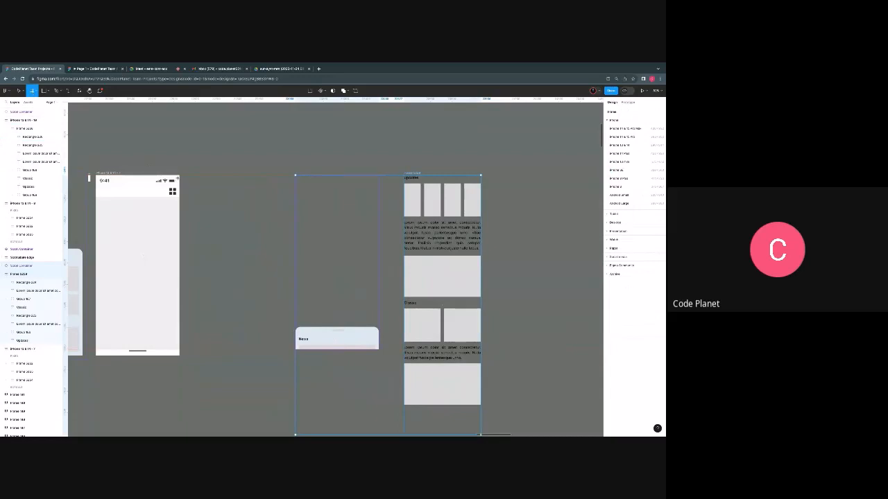
pyautogui.click(621, 145)
pyautogui.moveTo(507, 175); pyautogui.dragTo(203, 174)
# - Place horizontal guides at the lower edge of the phone screen's header and the upper edge of its home indicator bar
pyautogui.scroll(5, 170, 182)
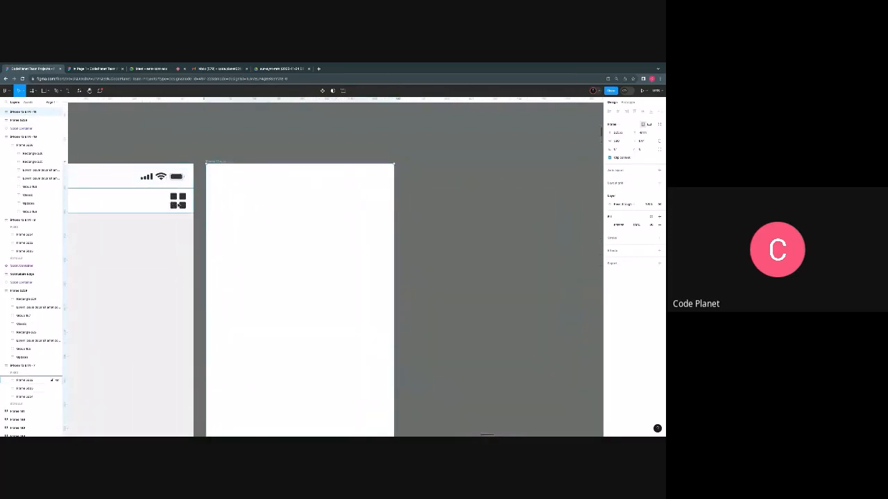
pyautogui.scroll(-6, 173, 205)
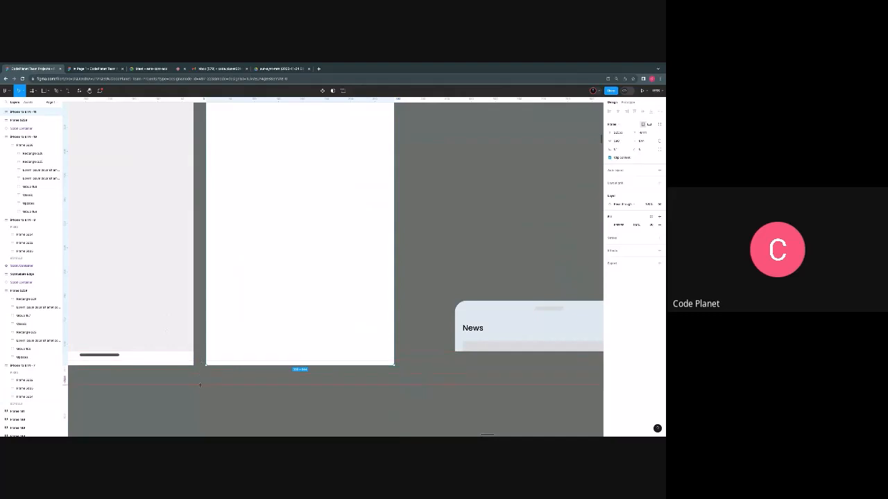
pyautogui.click(200, 385)
pyautogui.scroll(6, 202, 346)
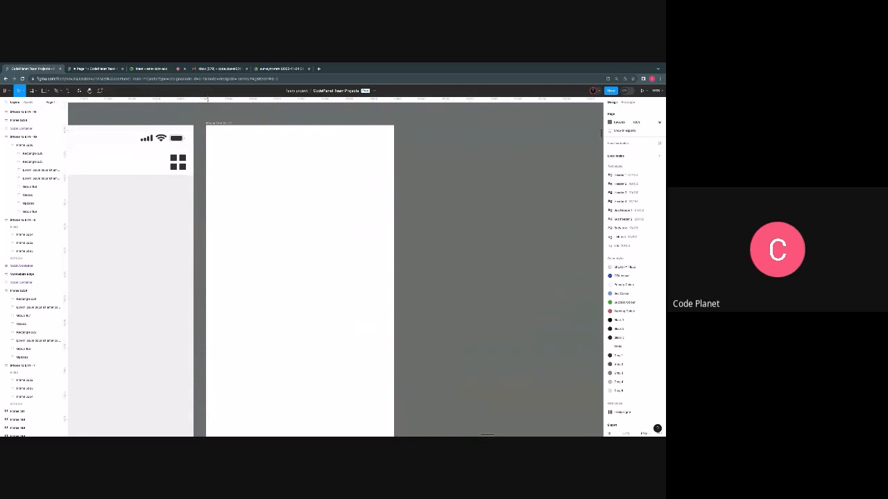
pyautogui.moveTo(206, 99); pyautogui.dragTo(189, 177)
pyautogui.scroll(5, 187, 178)
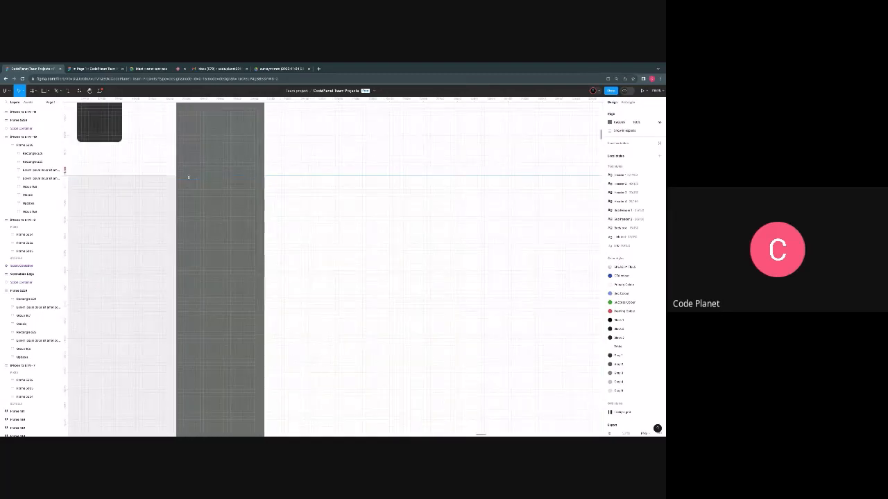
pyautogui.scroll(-8, 188, 177)
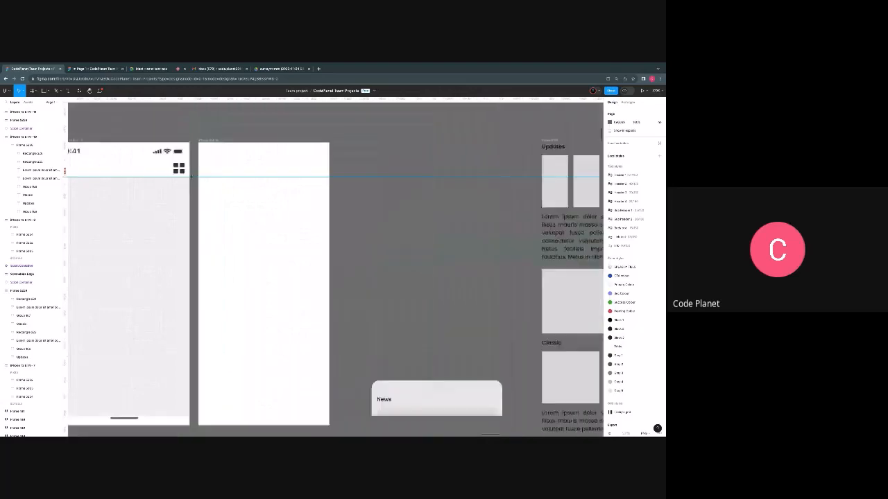
pyautogui.moveTo(192, 99); pyautogui.dragTo(193, 414)
pyautogui.scroll(10, 193, 415)
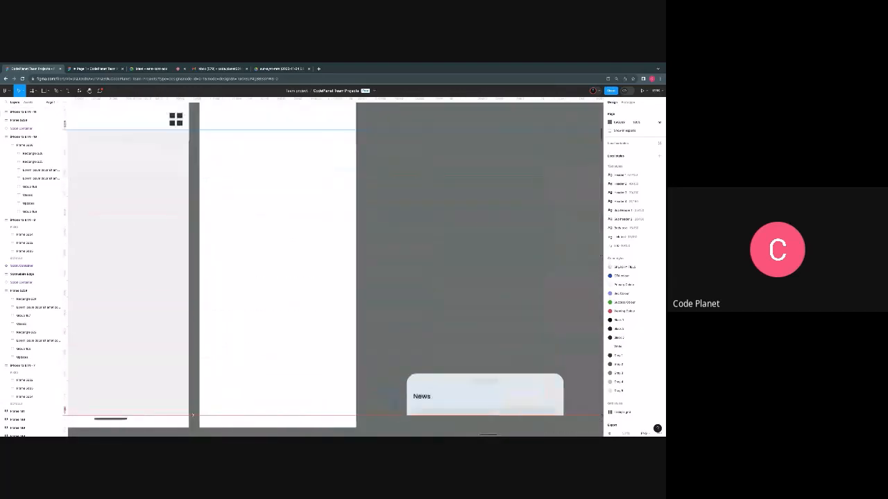
pyautogui.scroll(-8, 188, 374)
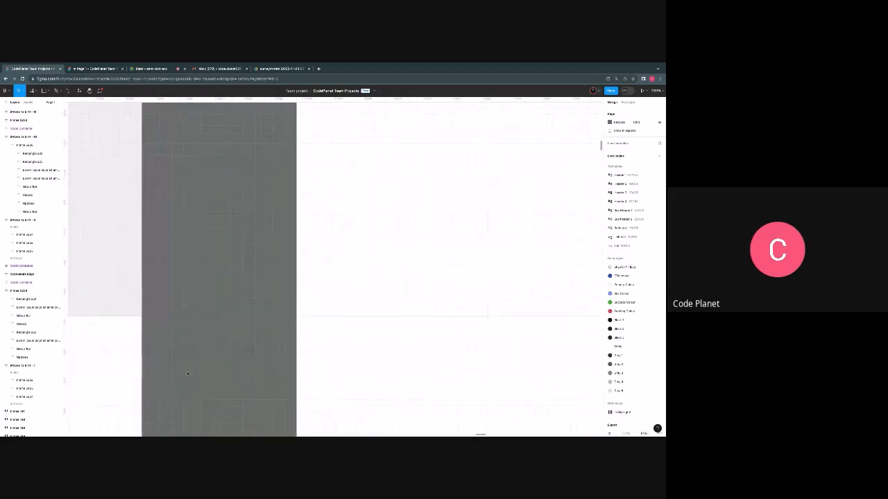
pyautogui.scroll(-3, 206, 364)
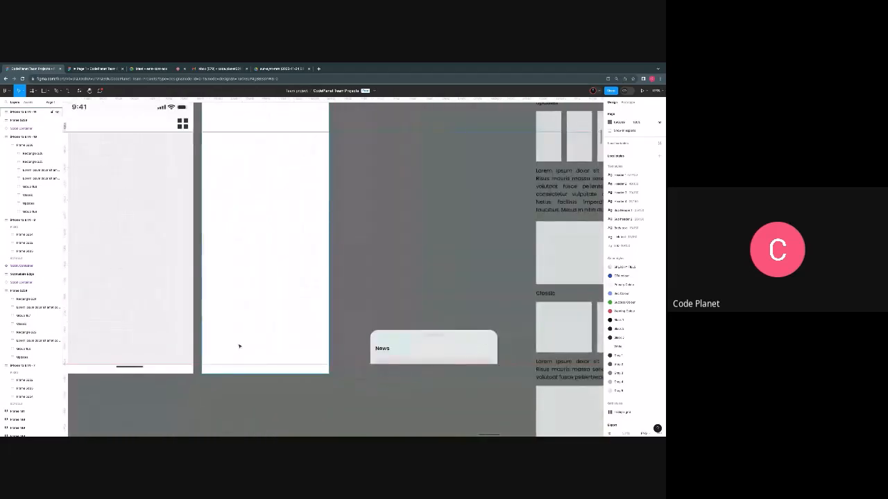
# - Resize the new iPhone frame so its lower and upper edges meet the two horizontal guides
pyautogui.click(240, 346)
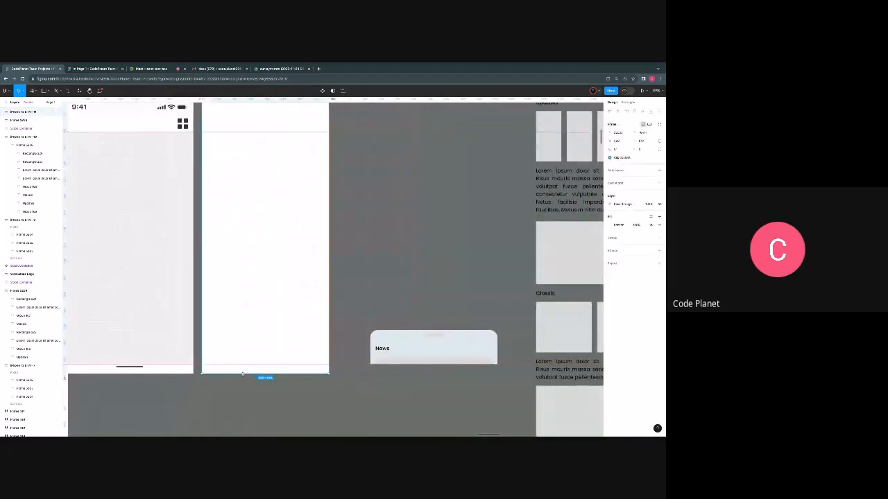
pyautogui.moveTo(243, 373); pyautogui.dragTo(244, 364)
pyautogui.scroll(3, 244, 209)
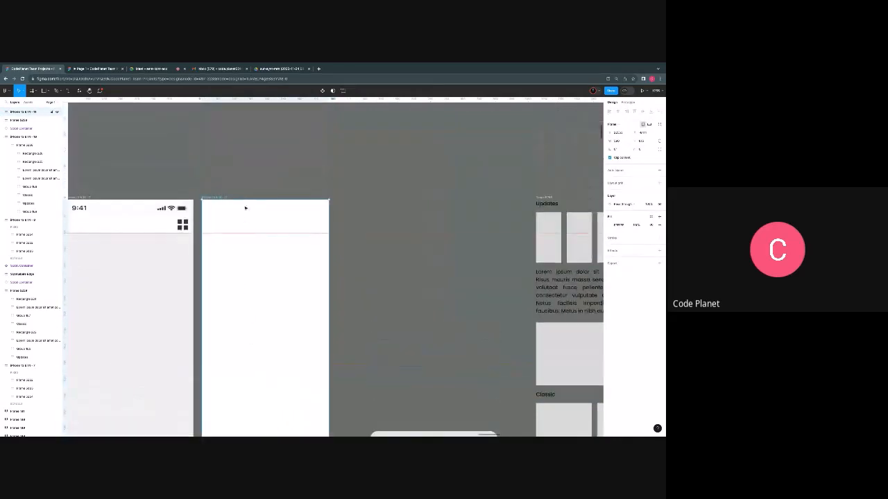
pyautogui.moveTo(245, 199); pyautogui.dragTo(248, 234)
pyautogui.scroll(-4, 281, 278)
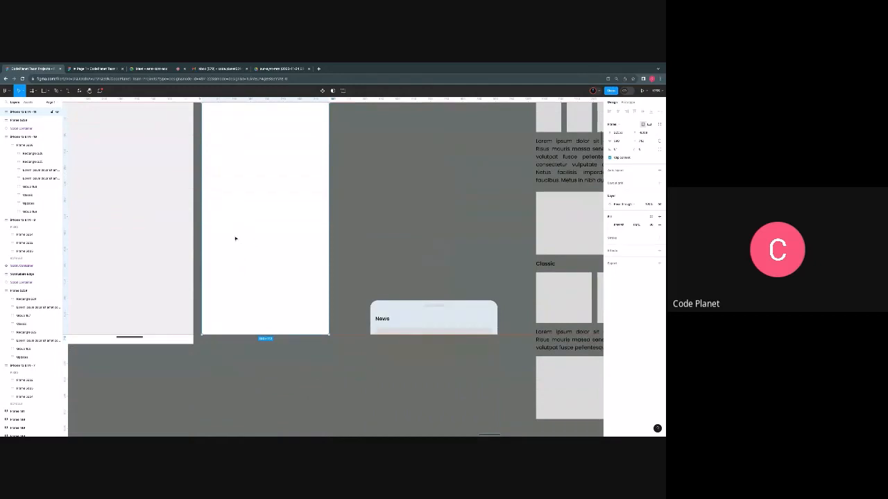
pyautogui.scroll(-5, 235, 238)
pyautogui.hscroll(-1, 230, 220)
pyautogui.scroll(4, 226, 212)
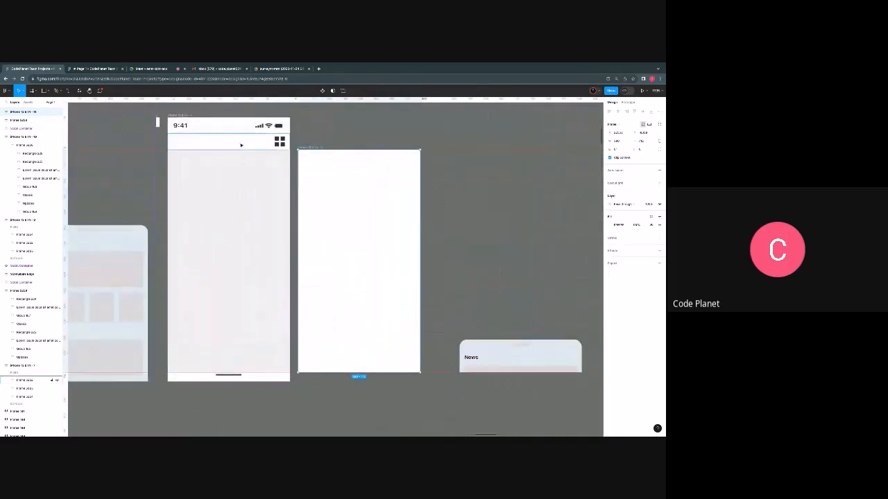
# - Select the content frame with the Updates and Classic sections and place it inside the resized iPhone frame
pyautogui.hscroll(3, 271, 342)
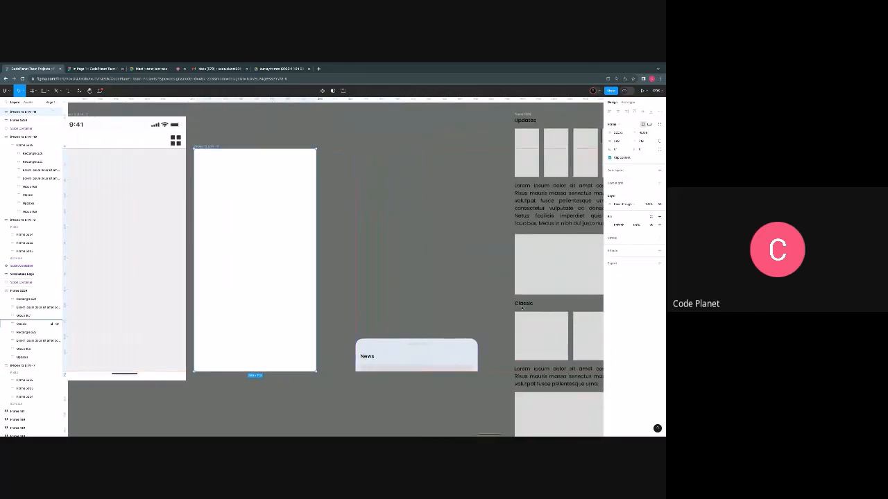
pyautogui.hscroll(5, 433, 345)
pyautogui.scroll(-4, 410, 294)
pyautogui.scroll(6, 411, 295)
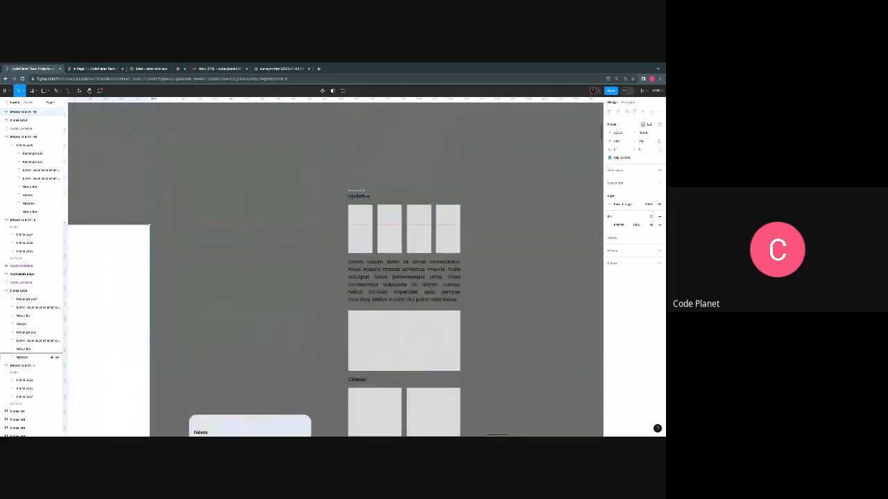
pyautogui.click(359, 190)
pyautogui.scroll(-7, 398, 299)
pyautogui.scroll(7, 398, 299)
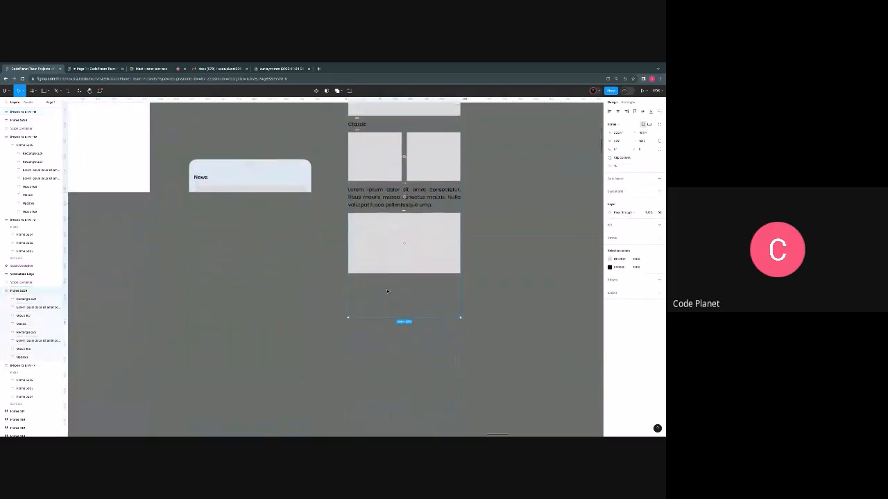
pyautogui.hscroll(-4, 398, 299)
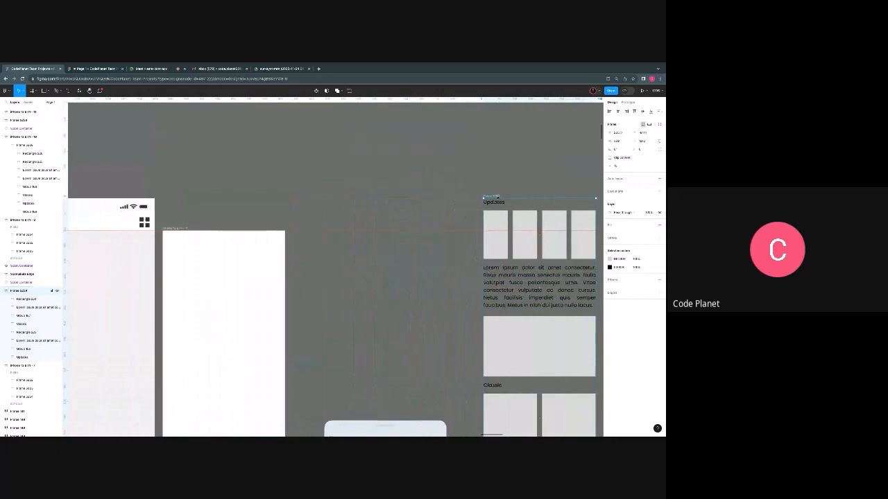
pyautogui.moveTo(494, 204); pyautogui.dragTo(181, 250)
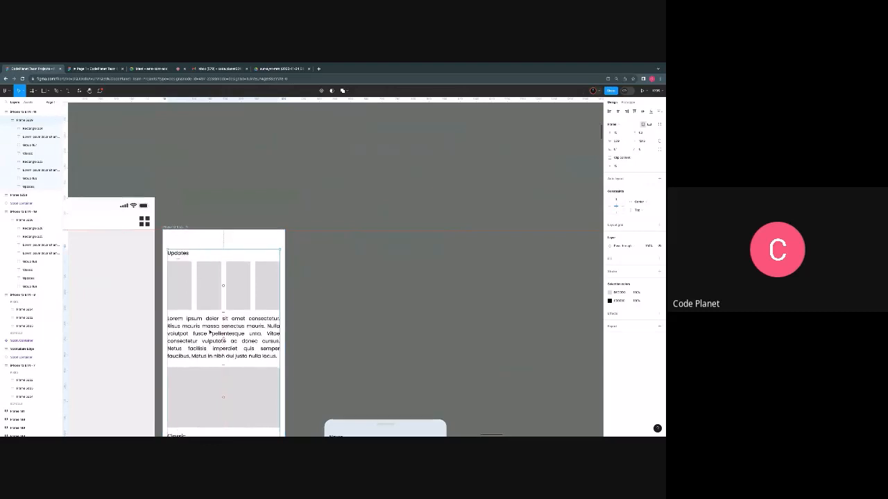
# - Move the content frame up near the top of the resized iPhone frame and adjust its Y position
pyautogui.scroll(-3, 214, 301)
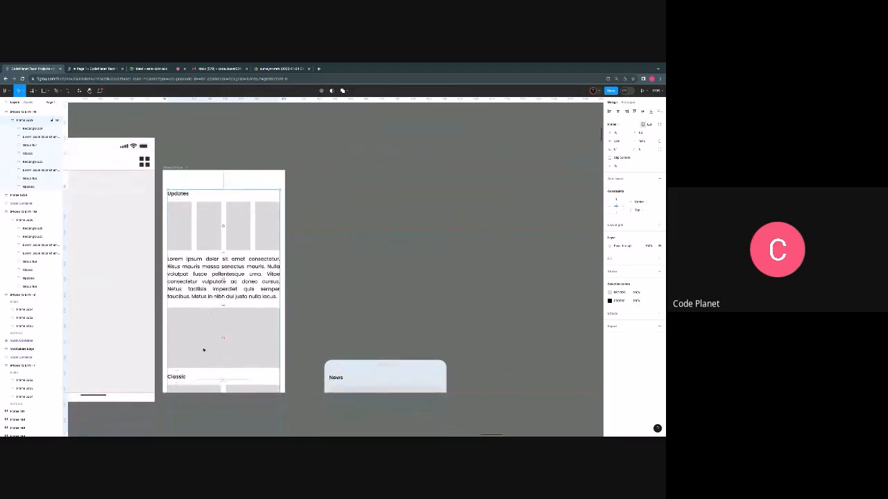
pyautogui.moveTo(203, 352); pyautogui.dragTo(203, 336)
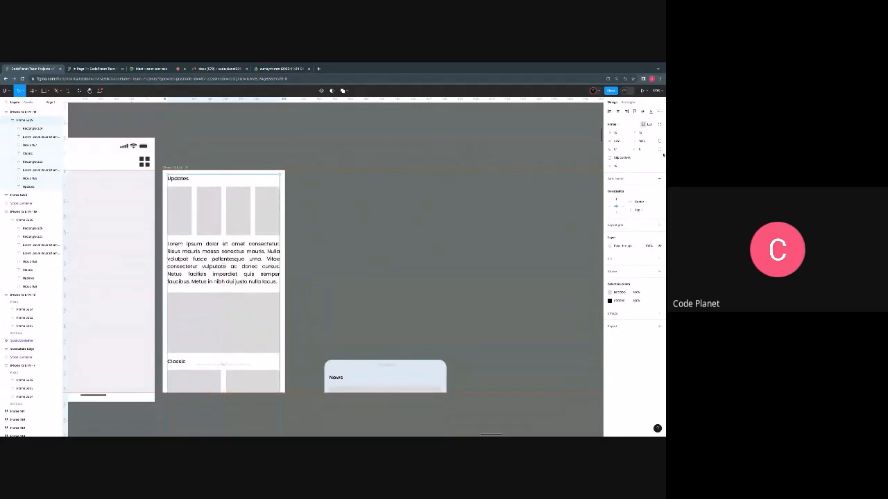
pyautogui.click(640, 133)
pyautogui.press('Return')
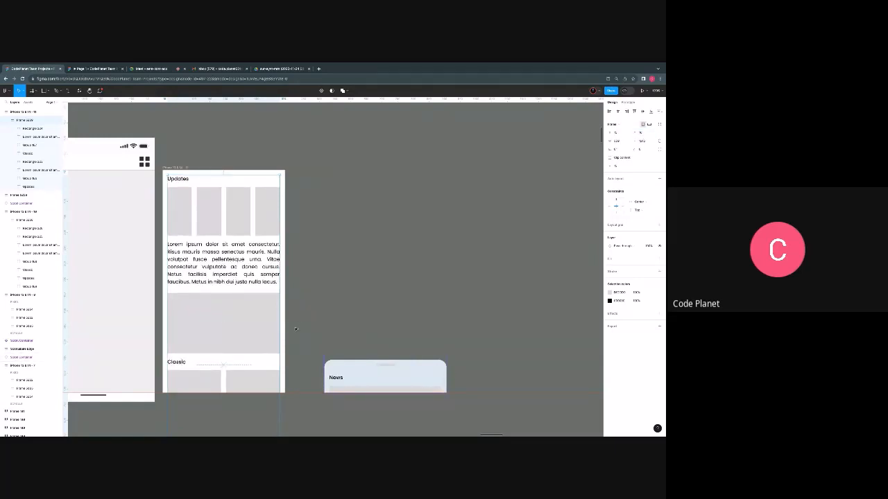
# - Set the overflow scrolling of the resized iPhone frame holding the Updates and Classic content to Vertical
pyautogui.click(303, 317)
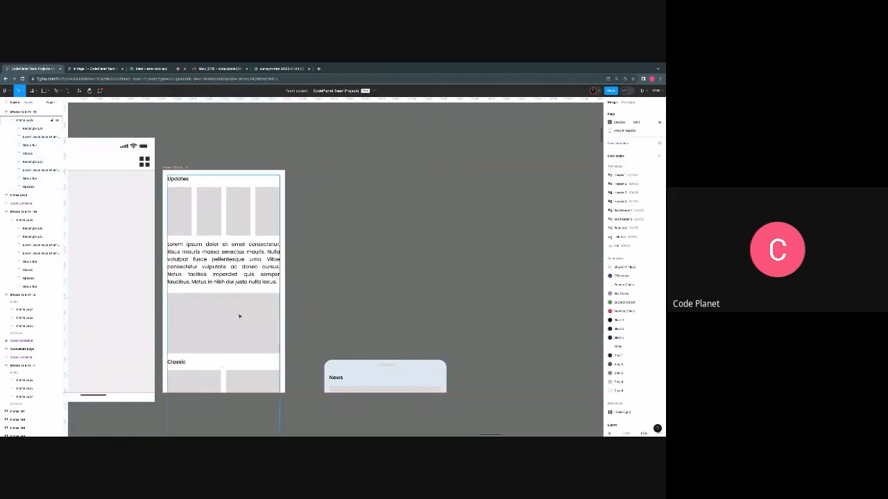
pyautogui.click(179, 168)
pyautogui.scroll(5, 179, 168)
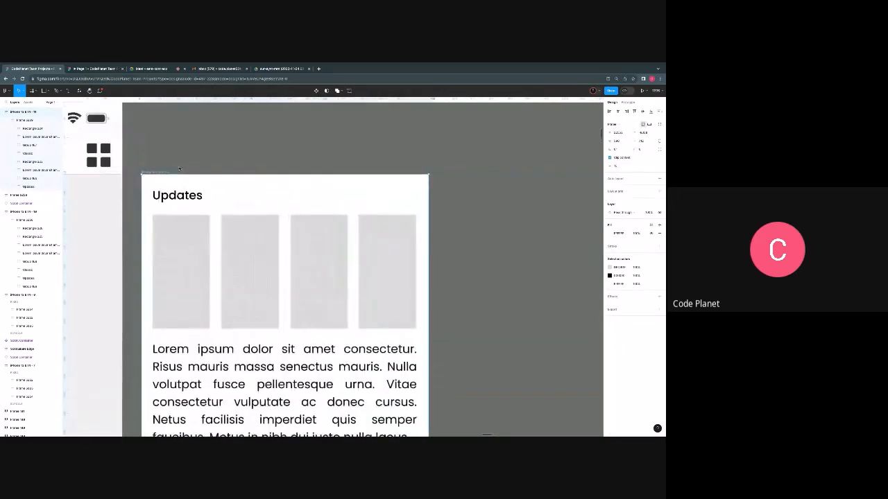
pyautogui.scroll(-5, 179, 168)
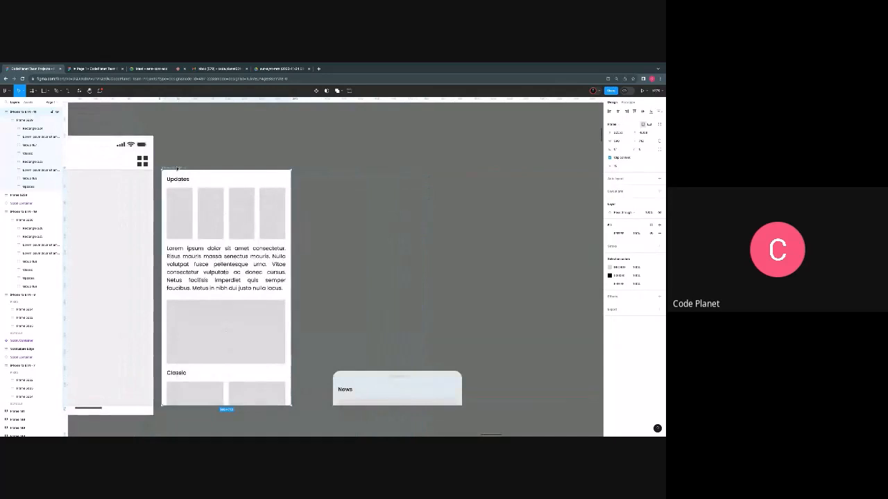
pyautogui.hscroll(-2, 177, 168)
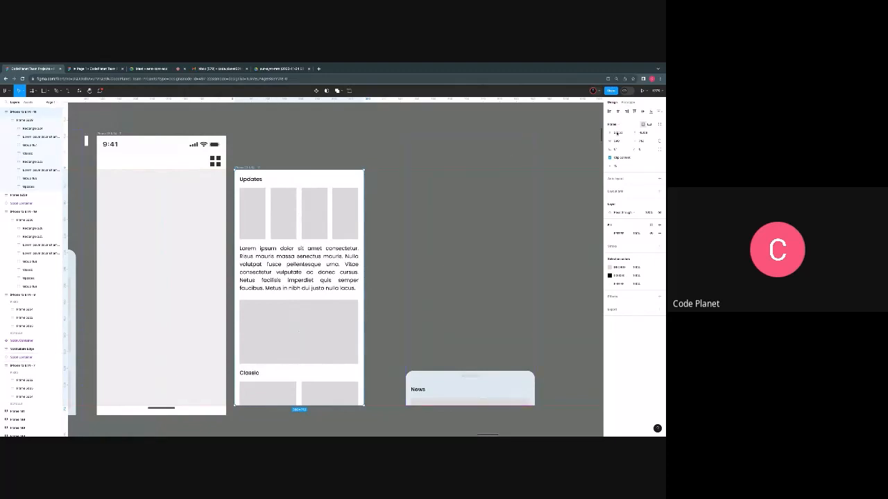
pyautogui.click(627, 103)
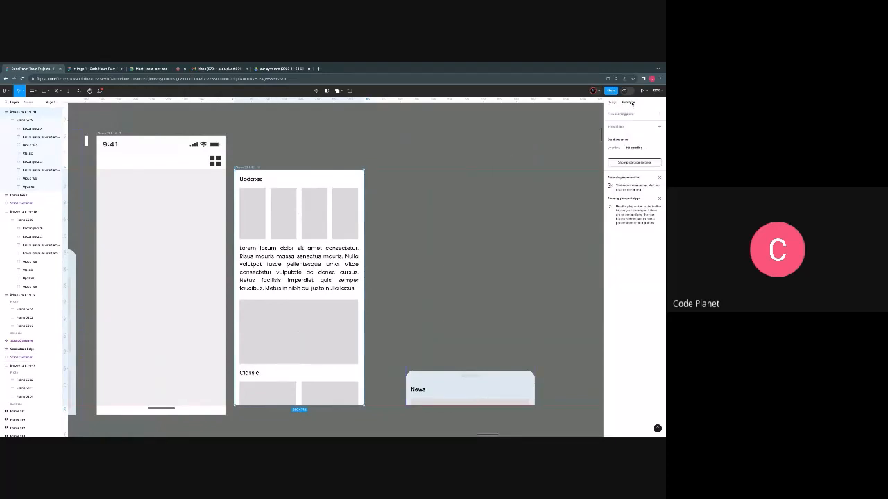
pyautogui.click(644, 147)
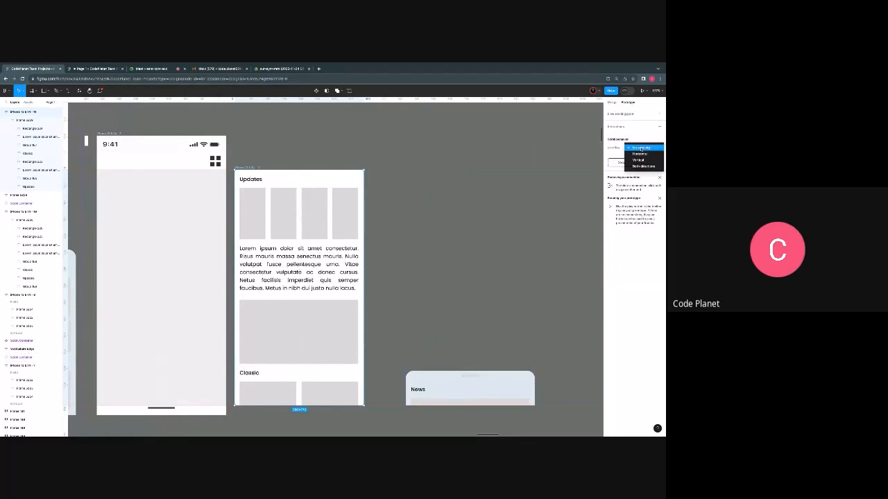
pyautogui.click(638, 162)
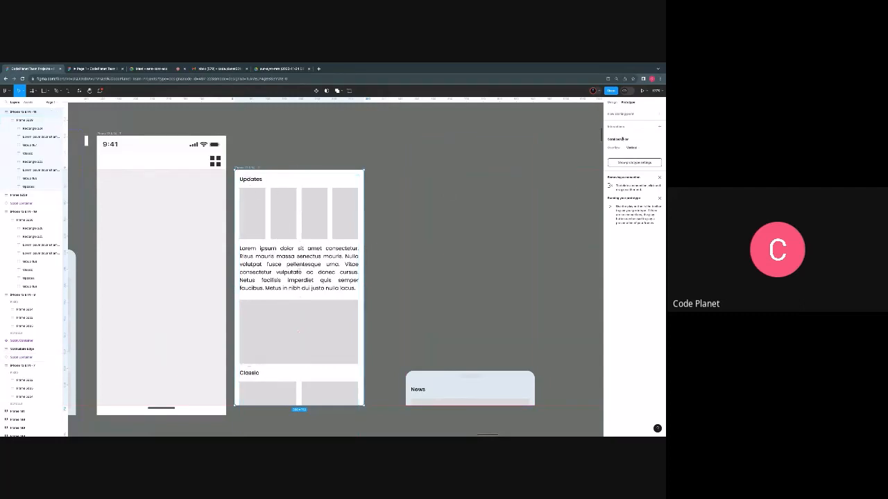
pyautogui.press('Escape')
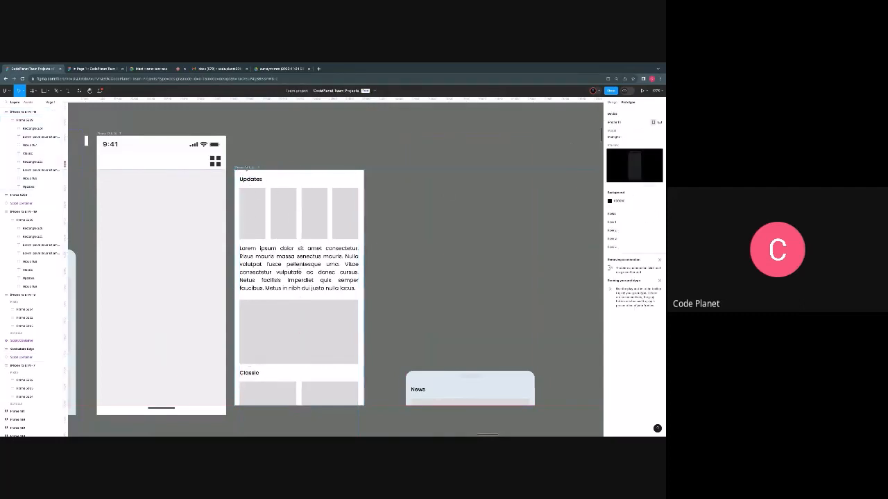
# - Move the vertically scrolling frame into the phone screen, fitting it between the header and the home indicator bar
pyautogui.click(248, 169)
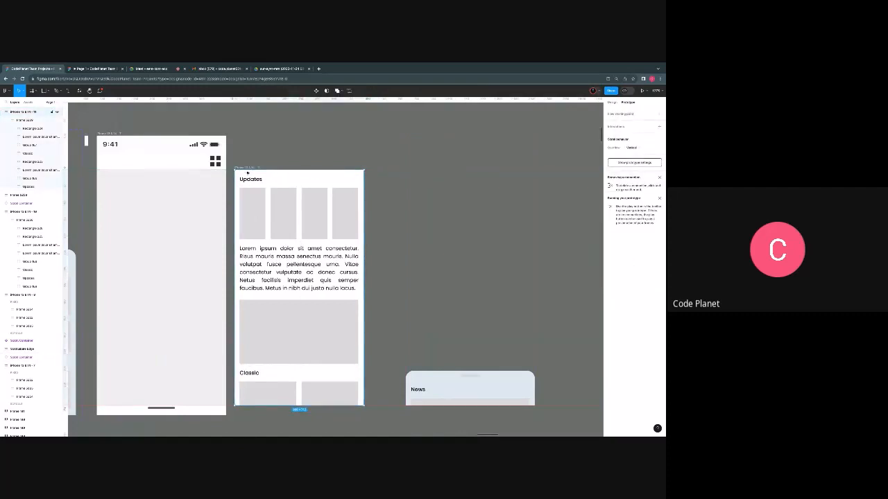
pyautogui.moveTo(249, 169); pyautogui.dragTo(118, 177)
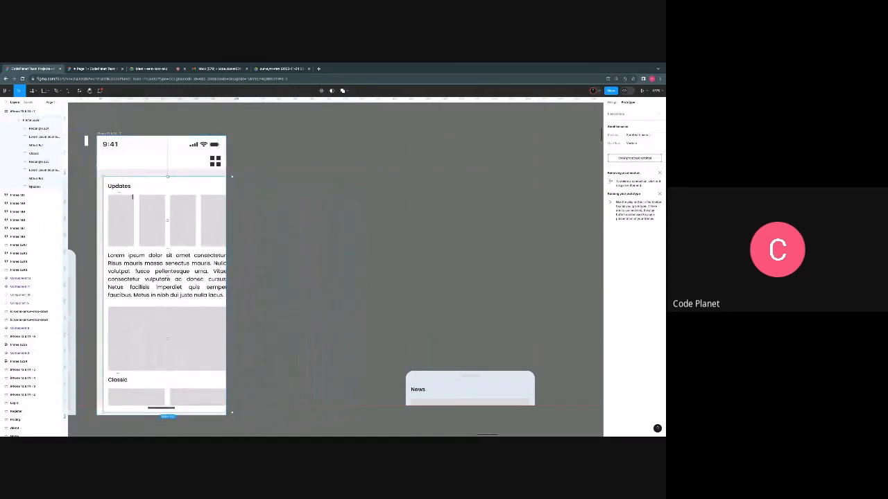
pyautogui.moveTo(182, 293); pyautogui.dragTo(192, 288)
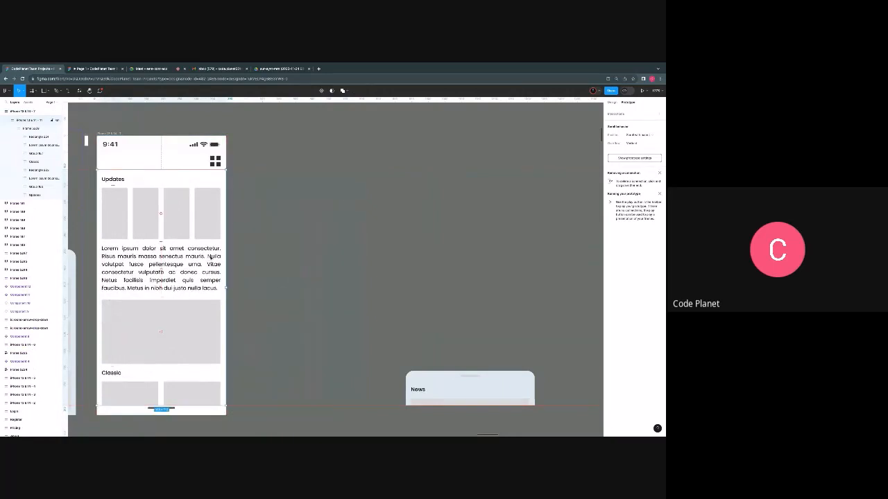
pyautogui.click(254, 169)
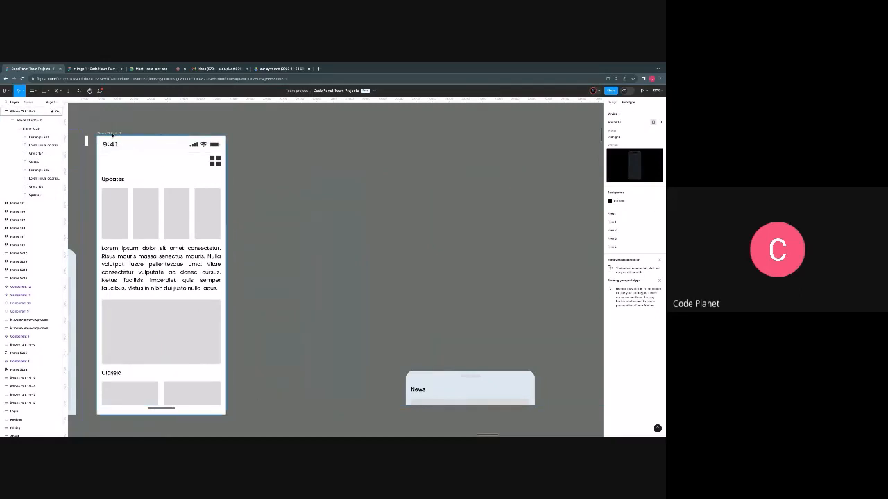
# - Run the phone screen's prototype, enlarge the device preview, and scroll the content down and back up
pyautogui.click(116, 134)
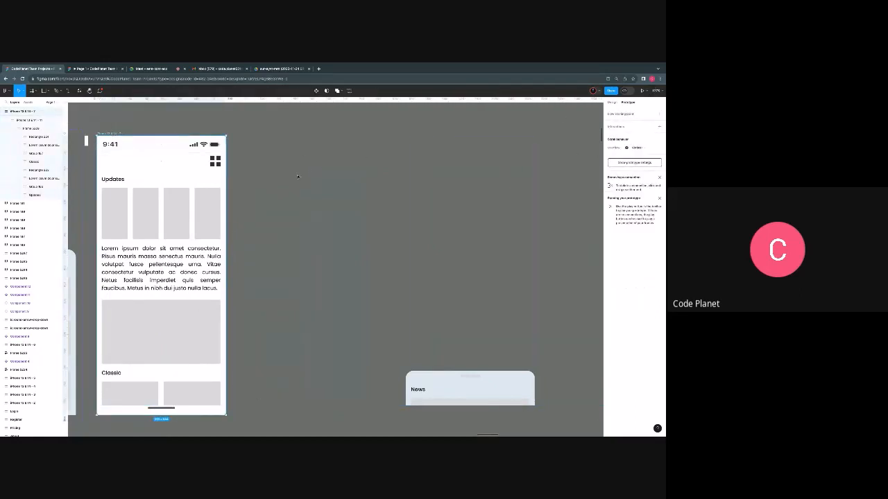
pyautogui.click(644, 90)
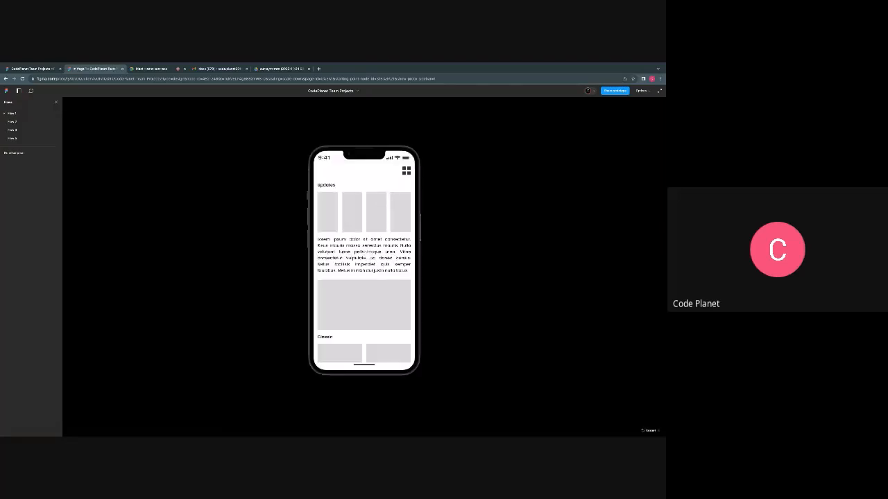
pyautogui.scroll(-3, 368, 255)
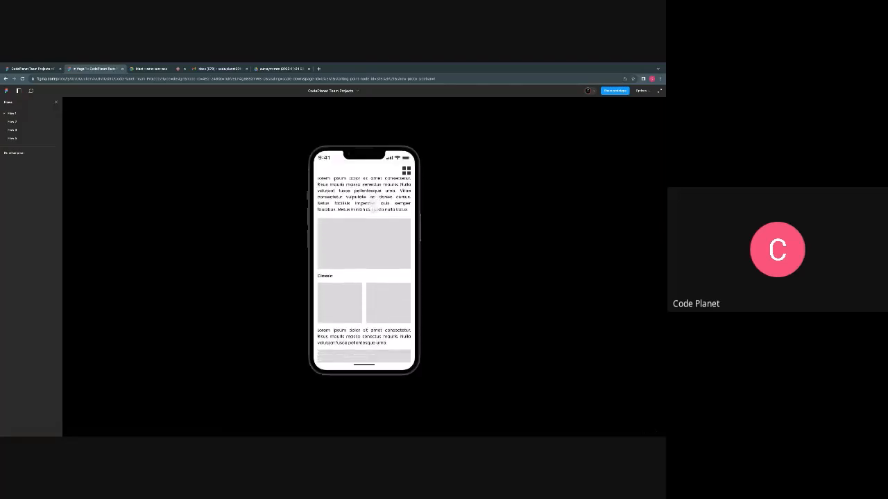
pyautogui.click(641, 91)
pyautogui.click(620, 115)
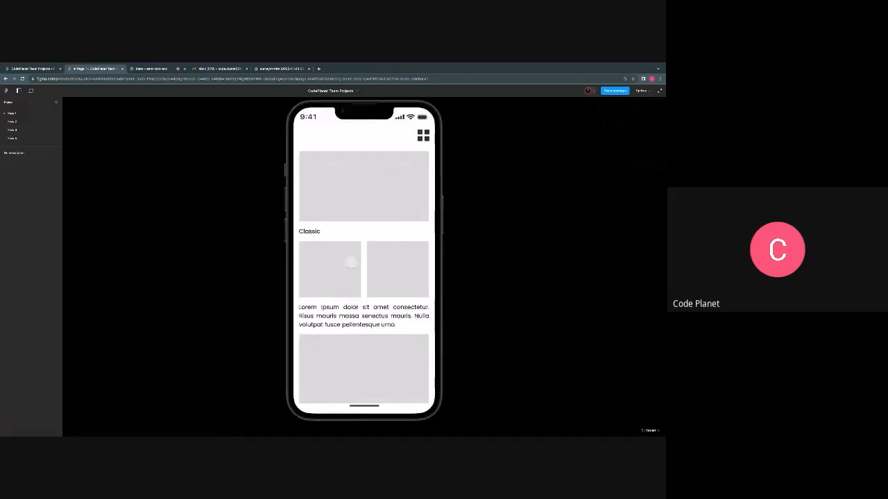
pyautogui.scroll(-2, 351, 259)
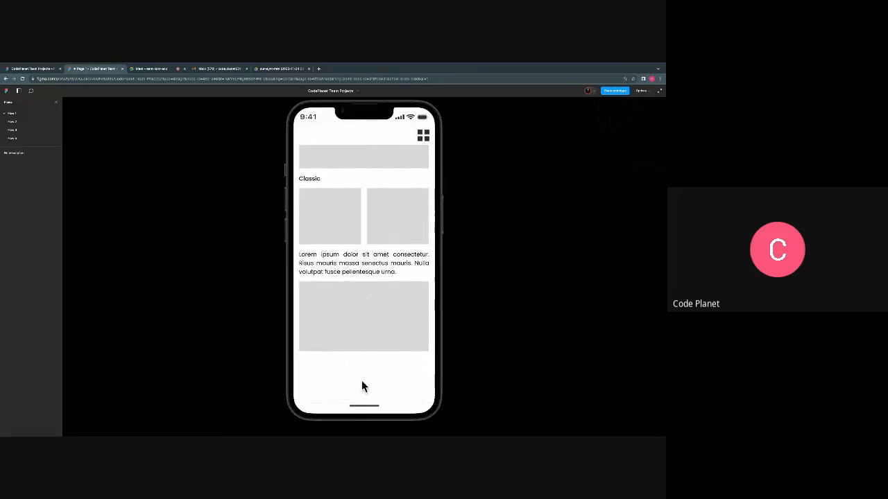
pyautogui.moveTo(371, 210); pyautogui.dragTo(373, 306)
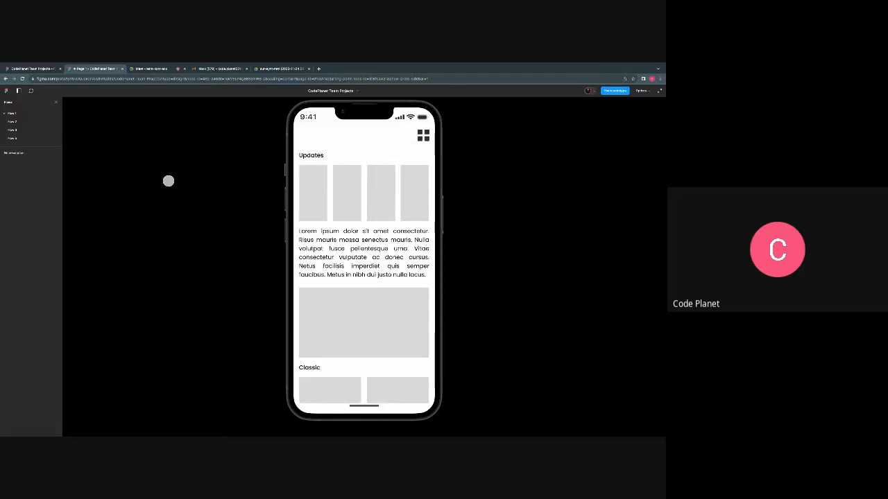
# - Return to the design file and place the collapsed News drawer over the content, just above the home indicator bar
pyautogui.click(47, 70)
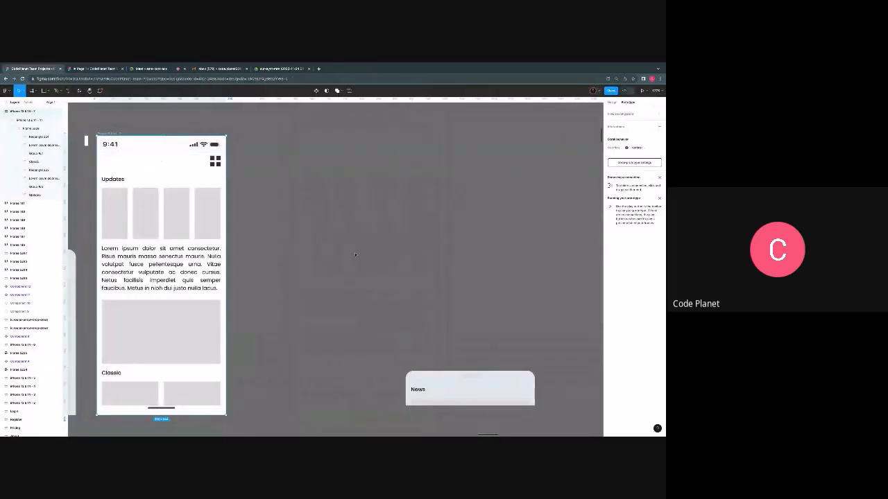
pyautogui.moveTo(445, 383); pyautogui.dragTo(311, 385)
pyautogui.moveTo(387, 381); pyautogui.dragTo(211, 380)
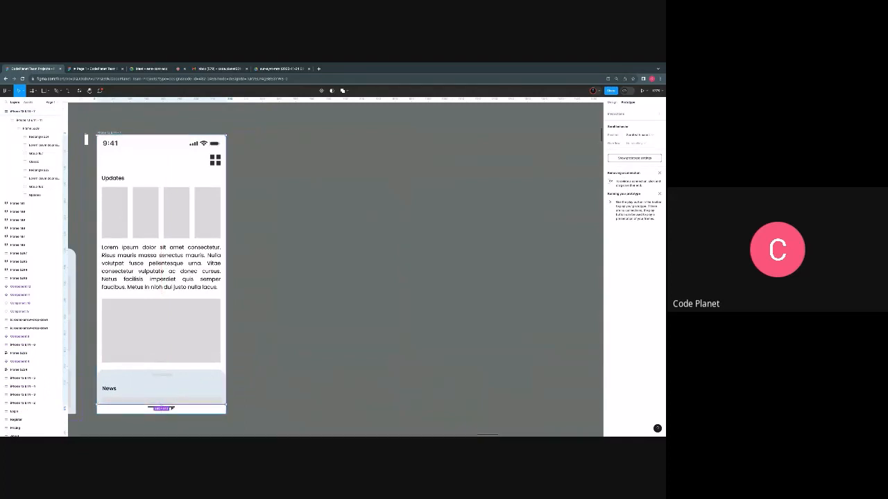
pyautogui.scroll(5, 207, 431)
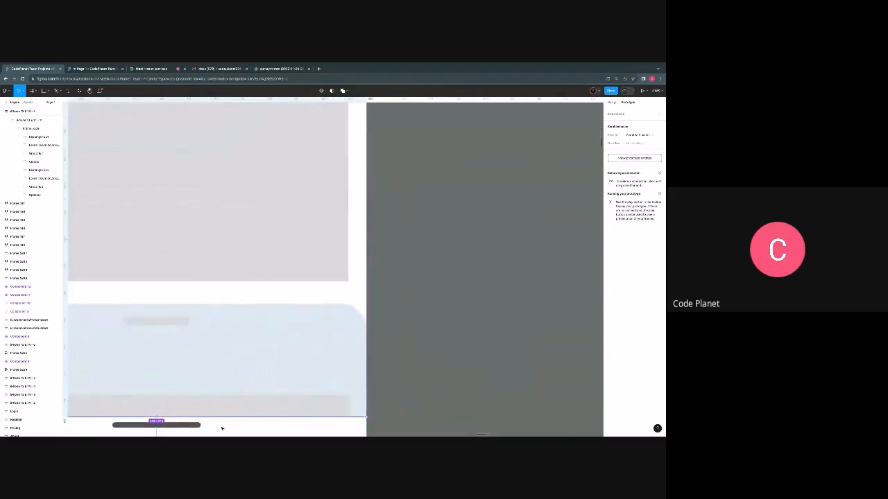
pyautogui.scroll(-5, 222, 422)
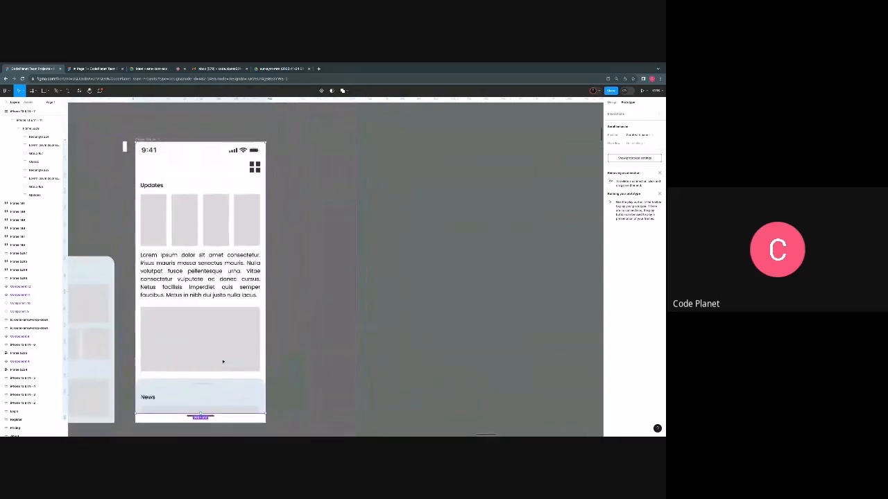
pyautogui.click(306, 188)
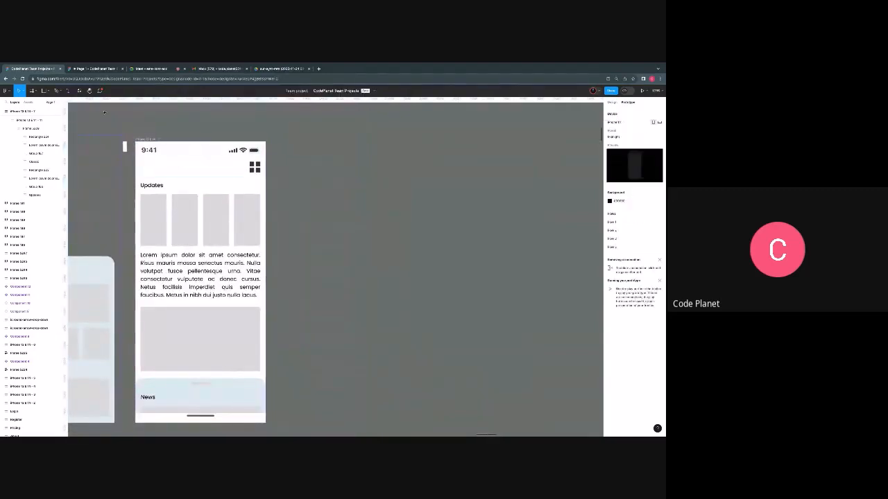
# - Test the prototype by scrolling the content behind the News drawer and swiping the drawer up and down
pyautogui.click(81, 70)
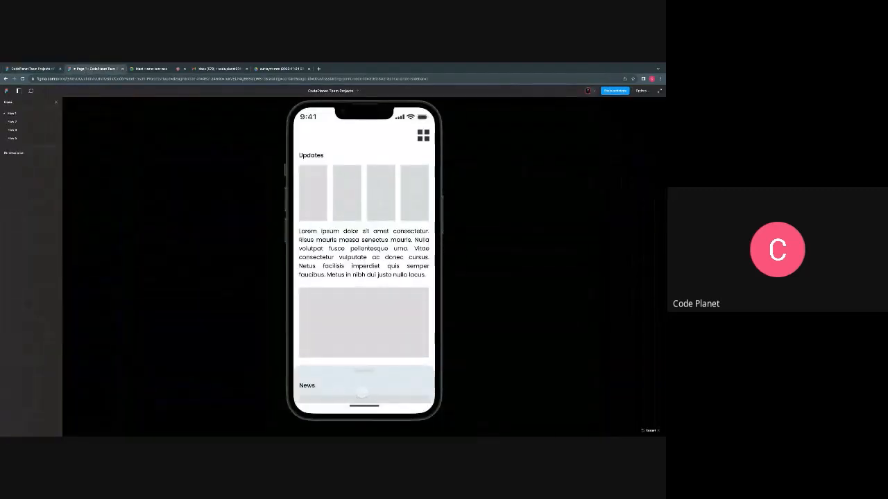
pyautogui.scroll(-5, 351, 314)
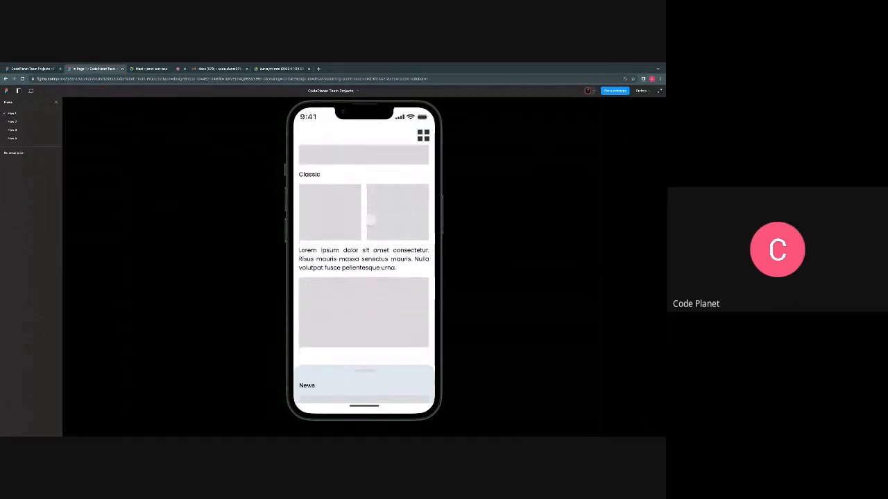
pyautogui.scroll(5, 367, 312)
pyautogui.scroll(-5, 375, 310)
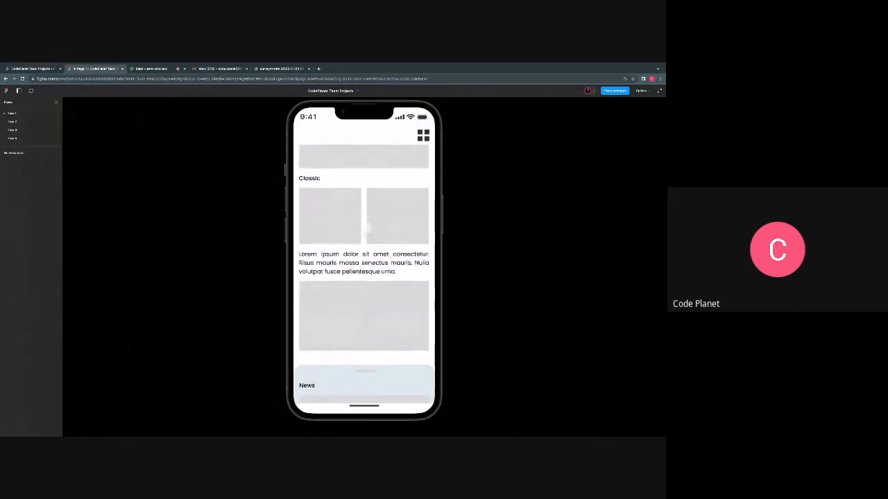
pyautogui.scroll(5, 358, 217)
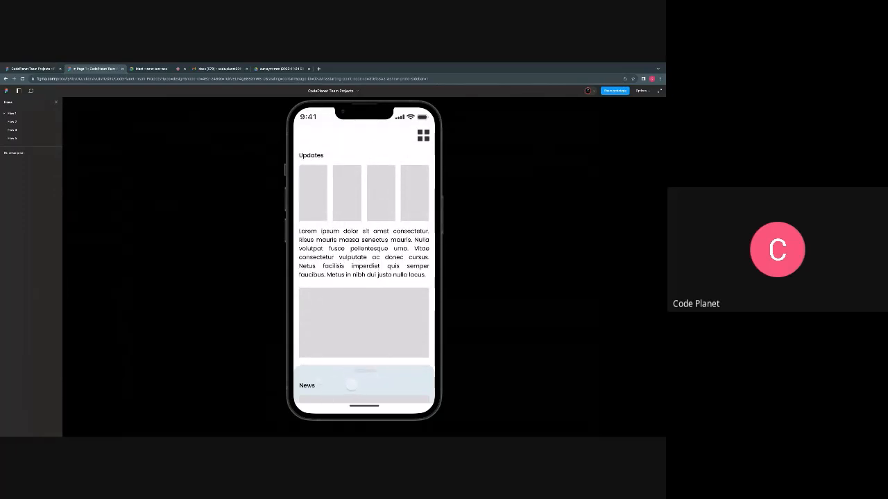
pyautogui.moveTo(364, 379); pyautogui.dragTo(365, 281)
pyautogui.moveTo(369, 236); pyautogui.dragTo(359, 320)
# - Take the scrolling content frame out of the phone screen and fit it back between the header and home indicator bar
pyautogui.click(32, 69)
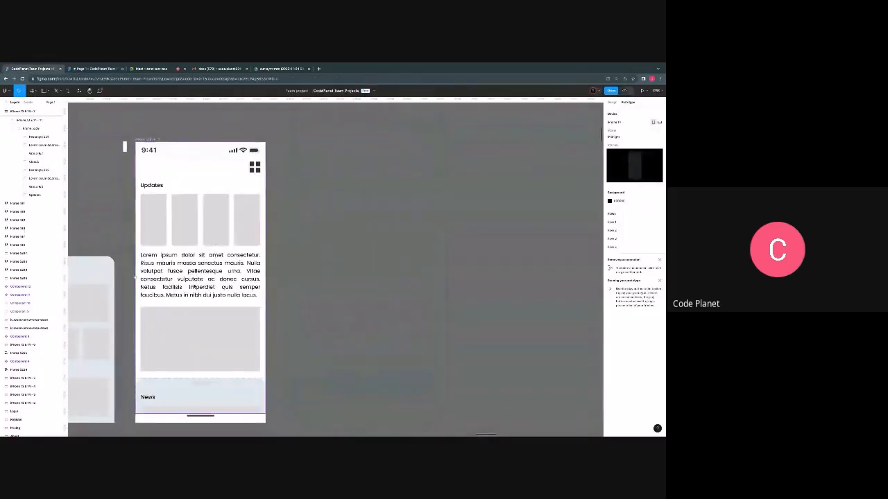
pyautogui.moveTo(193, 284); pyautogui.dragTo(324, 286)
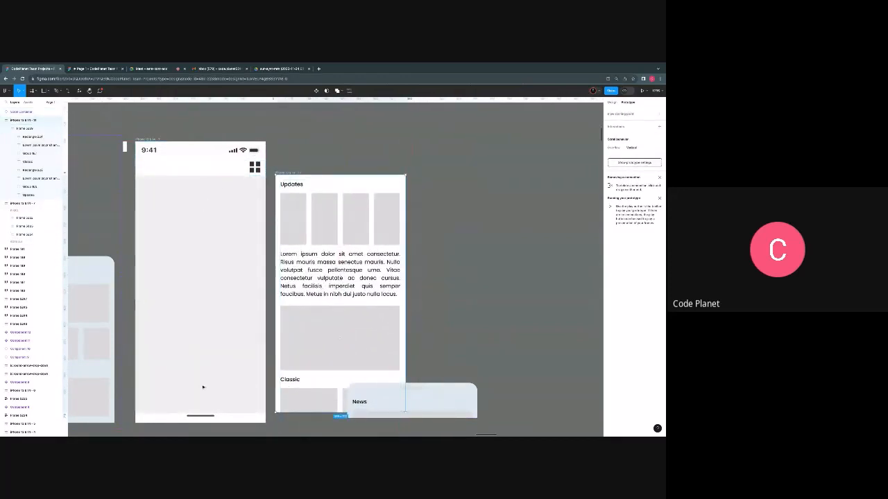
pyautogui.click(325, 302)
pyautogui.moveTo(293, 180); pyautogui.dragTo(153, 189)
pyautogui.moveTo(174, 297); pyautogui.dragTo(174, 289)
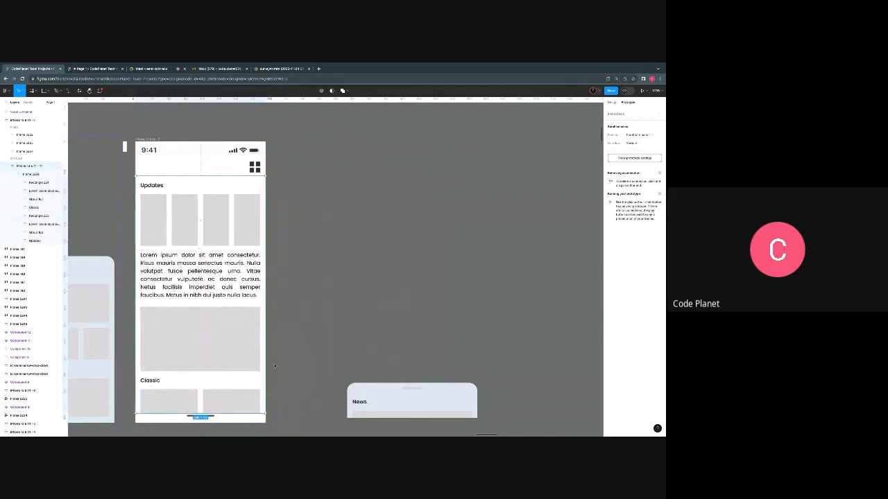
# - Put the News drawer back over the content at the lower end of the phone screen
pyautogui.scroll(-3, 274, 366)
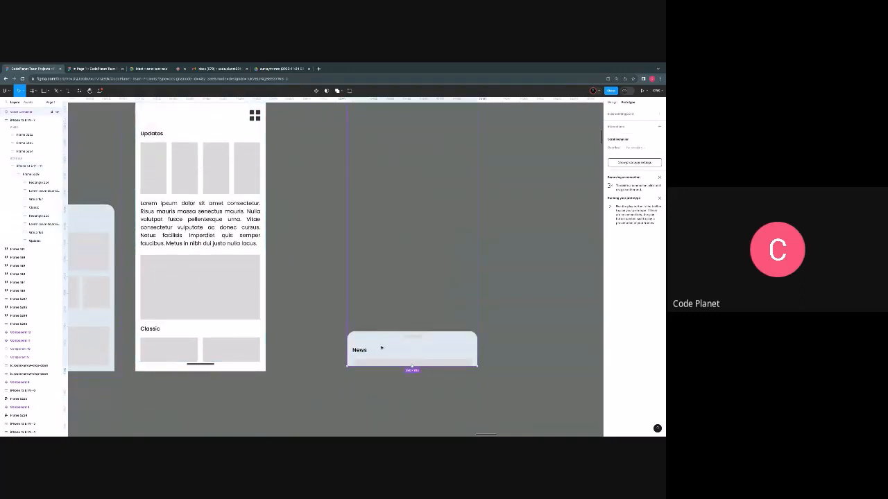
pyautogui.moveTo(381, 348); pyautogui.dragTo(171, 343)
pyautogui.scroll(3, 170, 276)
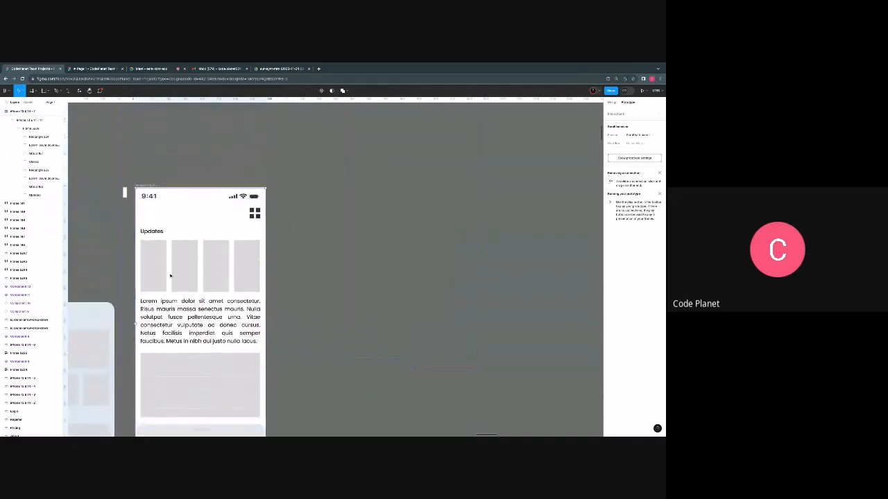
# - Preview the reassembled prototype and scroll its content to the end behind the News drawer
pyautogui.click(97, 69)
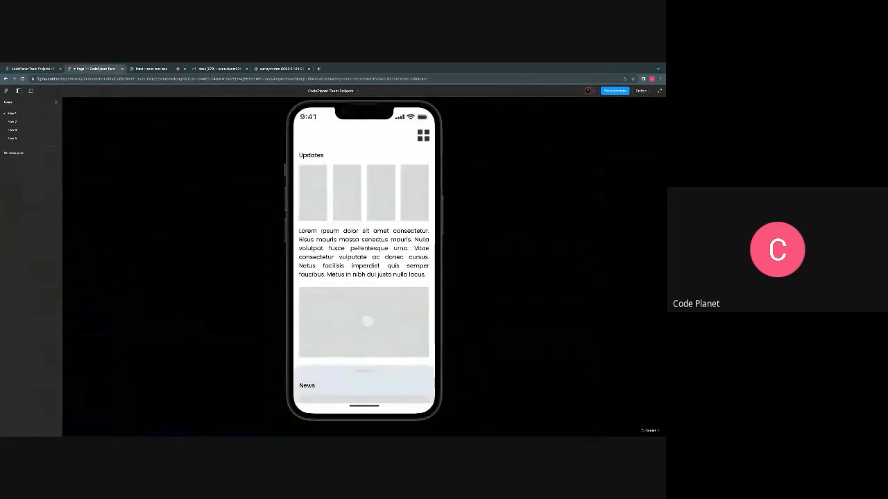
pyautogui.scroll(-5, 364, 305)
pyautogui.scroll(-5, 356, 236)
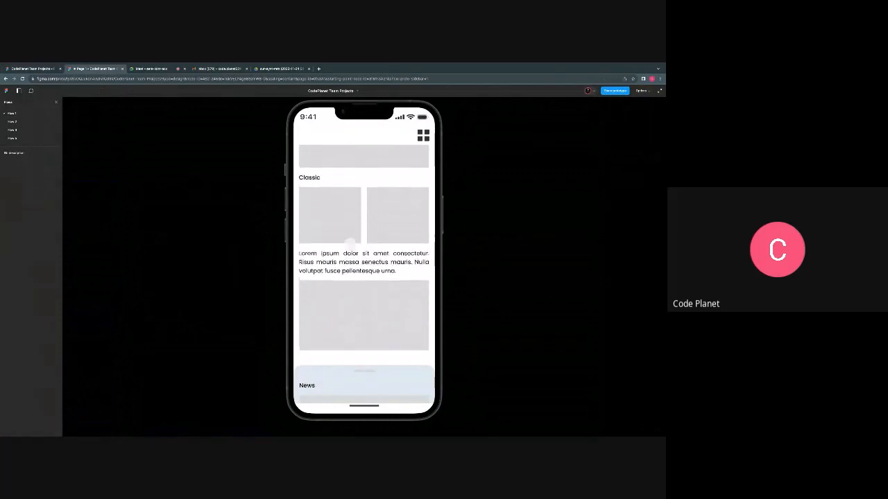
pyautogui.scroll(-3, 368, 278)
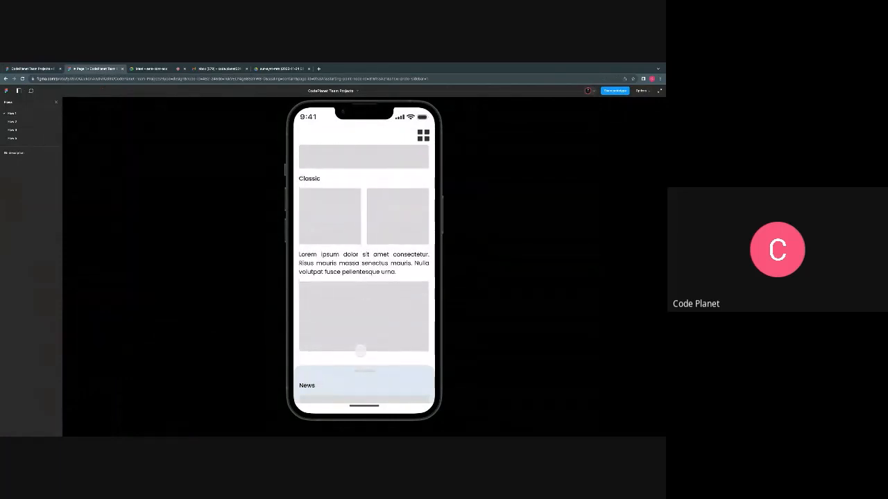
# - Test the prototype by scrolling the content with the News drawer collapsed and expanded, ending with the drawer swiped down
pyautogui.moveTo(360, 372); pyautogui.dragTo(359, 328)
pyautogui.scroll(5, 351, 236)
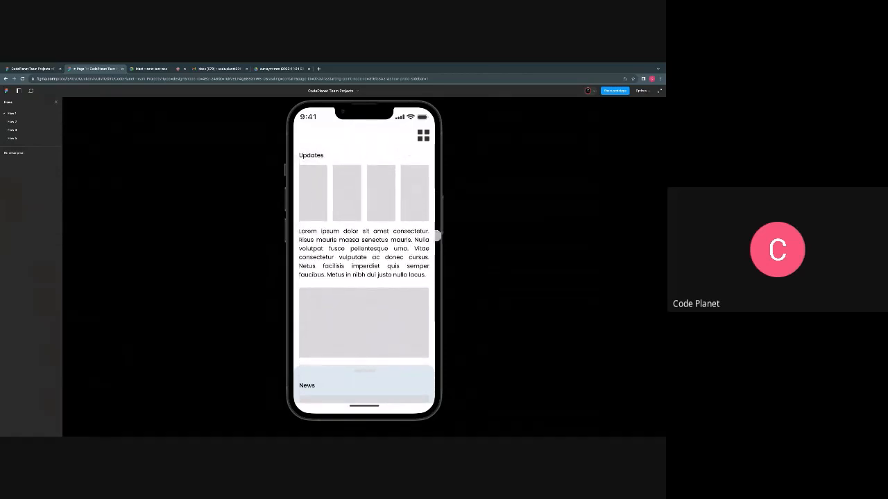
pyautogui.scroll(-5, 332, 344)
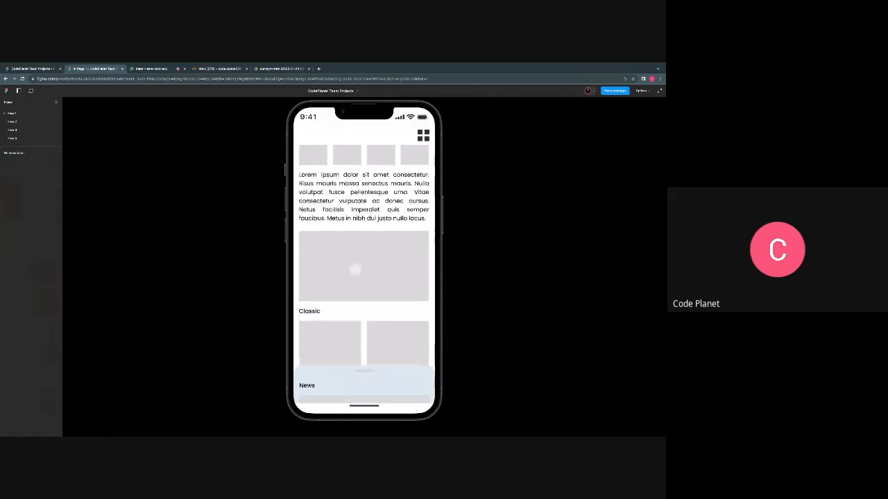
pyautogui.moveTo(361, 372); pyautogui.dragTo(359, 284)
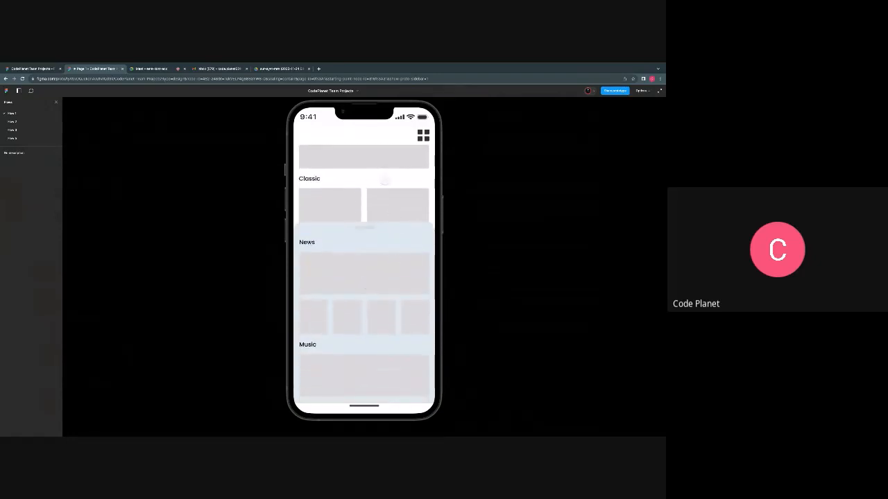
pyautogui.scroll(3, 382, 188)
pyautogui.scroll(2, 380, 197)
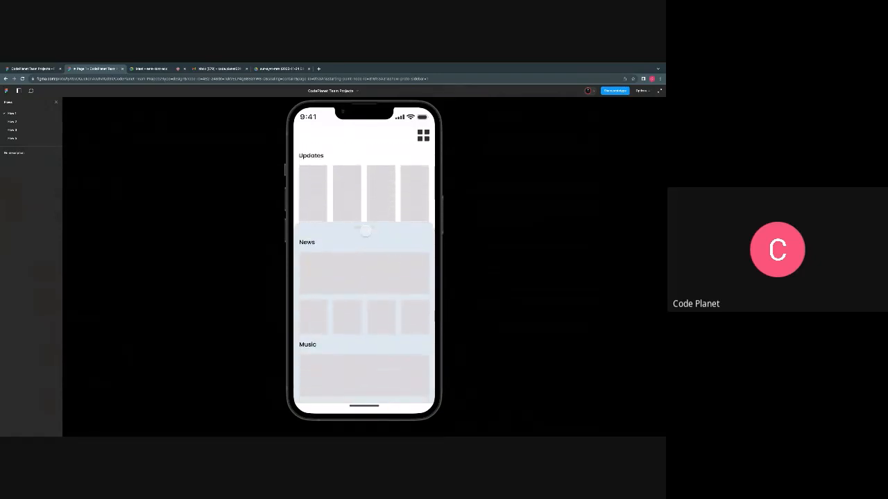
pyautogui.moveTo(367, 229); pyautogui.dragTo(372, 248)
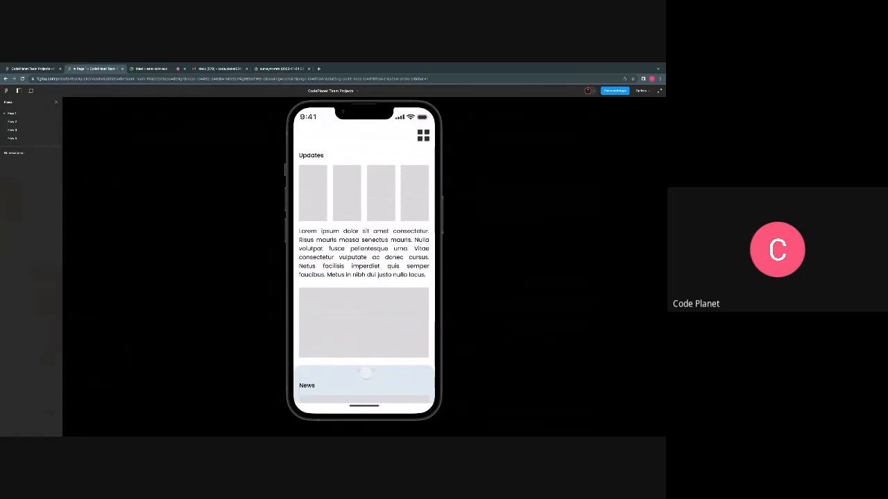
# - Swipe the News drawer open and closed repeatedly, scrolling the content above it to the Classic section while it is expanded
pyautogui.moveTo(366, 373); pyautogui.dragTo(365, 368)
pyautogui.moveTo(367, 228); pyautogui.dragTo(371, 321)
pyautogui.moveTo(368, 375); pyautogui.dragTo(380, 147)
pyautogui.moveTo(381, 209); pyautogui.dragTo(381, 142)
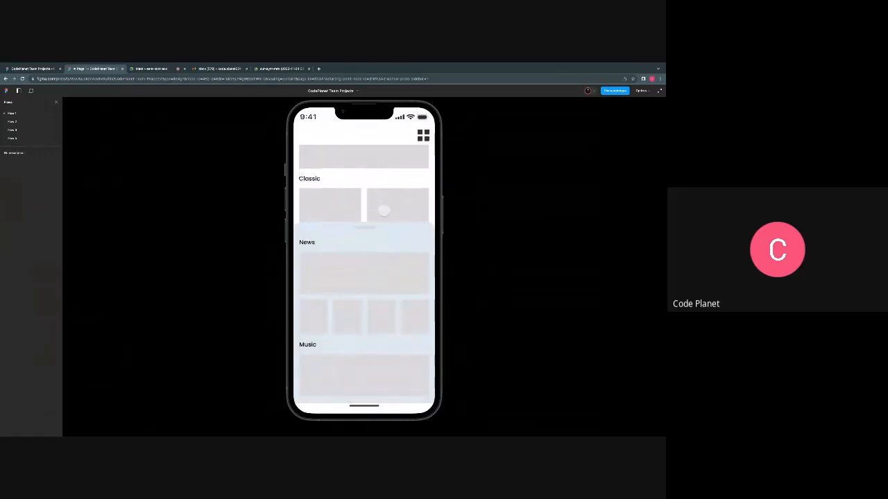
pyautogui.moveTo(368, 229); pyautogui.dragTo(389, 275)
pyautogui.moveTo(376, 239); pyautogui.dragTo(386, 286)
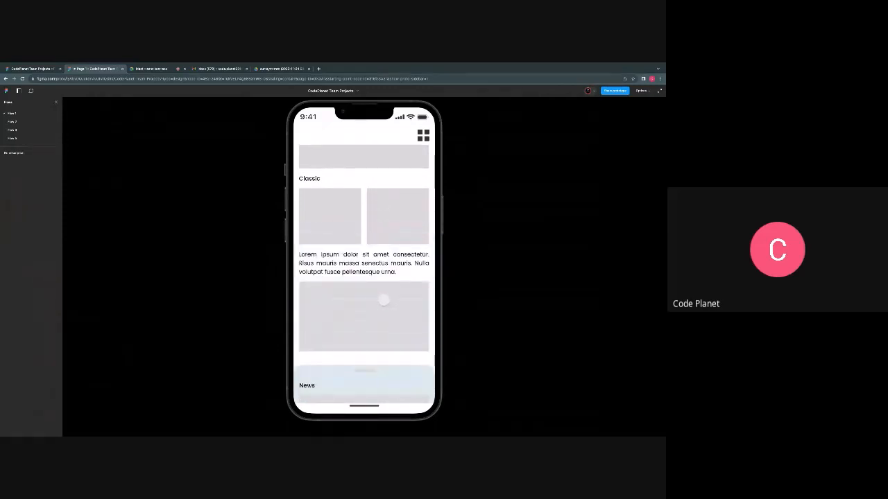
pyautogui.click(158, 70)
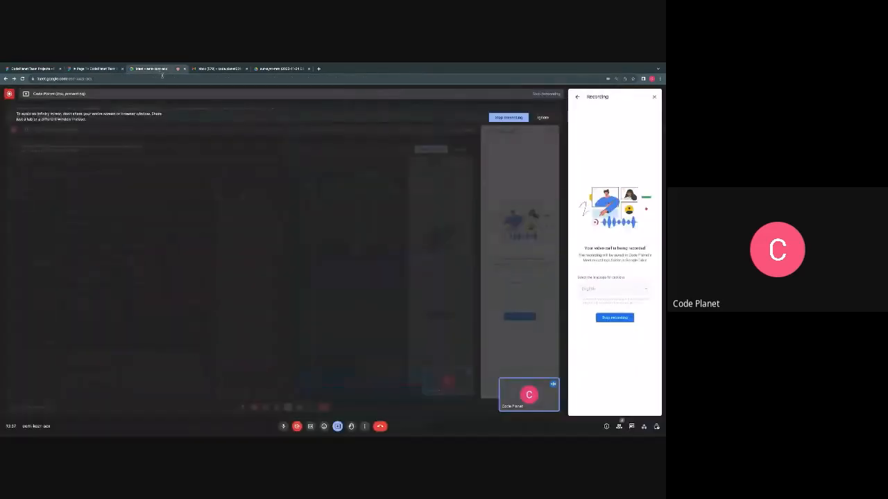
pyautogui.click(104, 70)
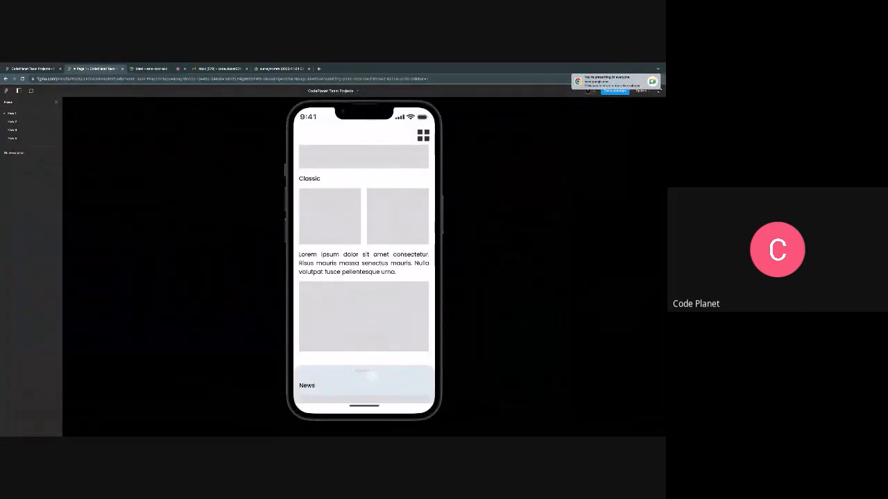
pyautogui.moveTo(372, 376); pyautogui.dragTo(381, 354)
pyautogui.click(655, 79)
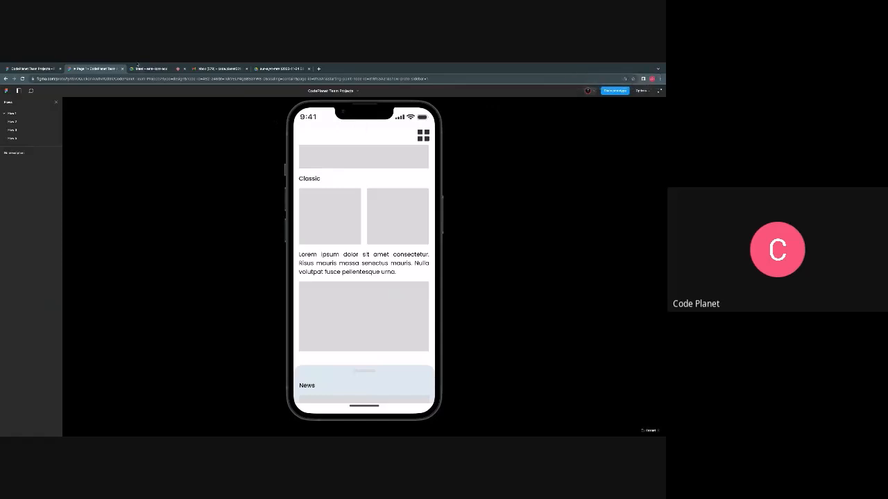
# - Switch to the Google Meet call and request to stop the meeting recording
pyautogui.click(148, 68)
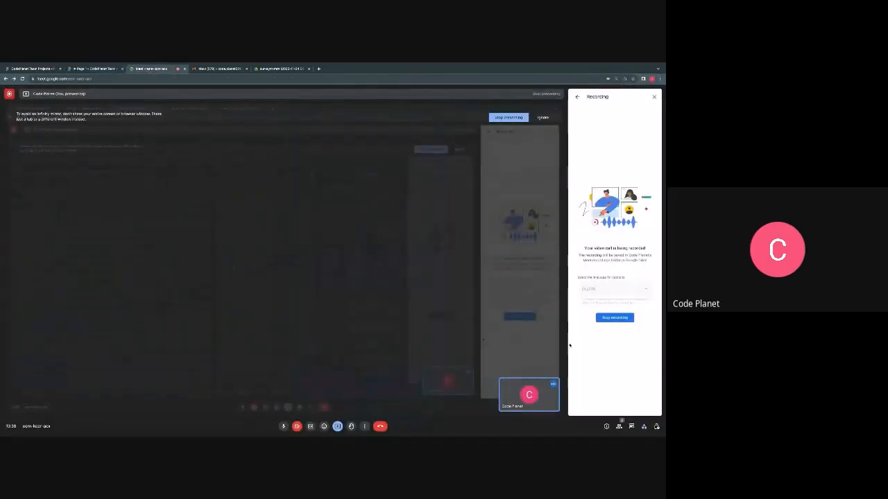
pyautogui.click(609, 319)
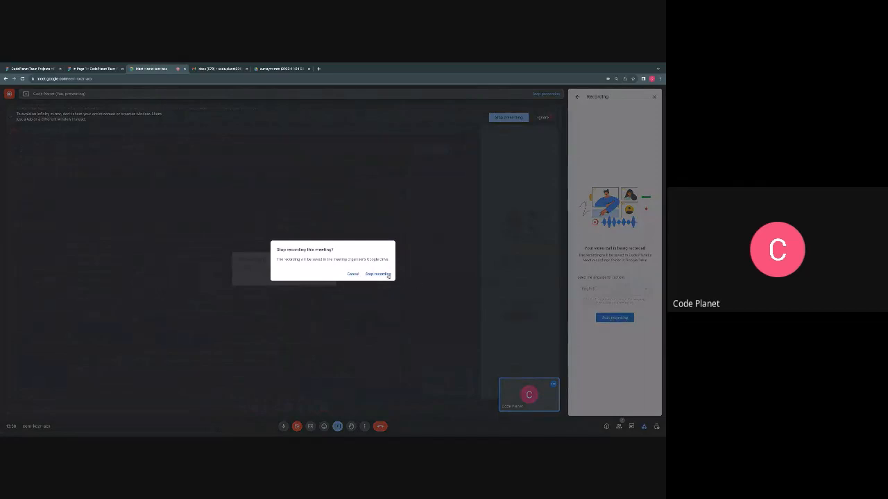